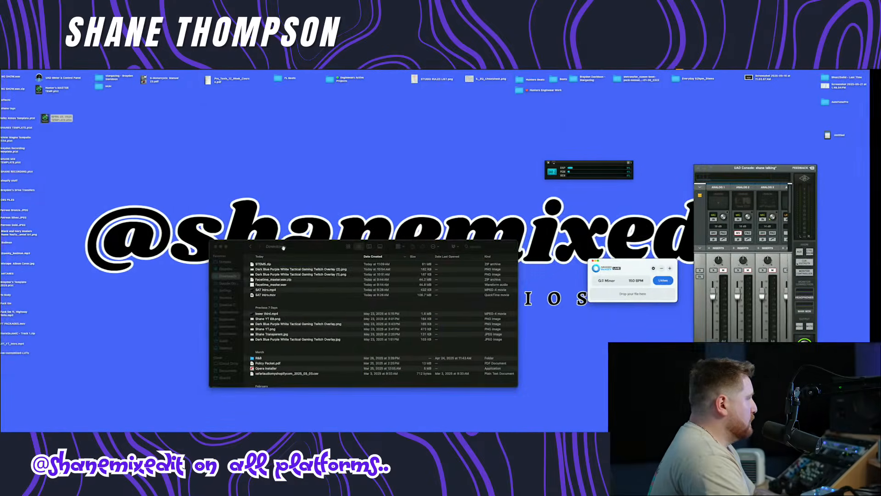
# - Open the STEMS folder inside the SUERTE session folder in Finder
pyautogui.click(286, 265)
pyautogui.moveTo(373, 145); pyautogui.dragTo(327, 151)
pyautogui.moveTo(282, 244); pyautogui.dragTo(280, 267)
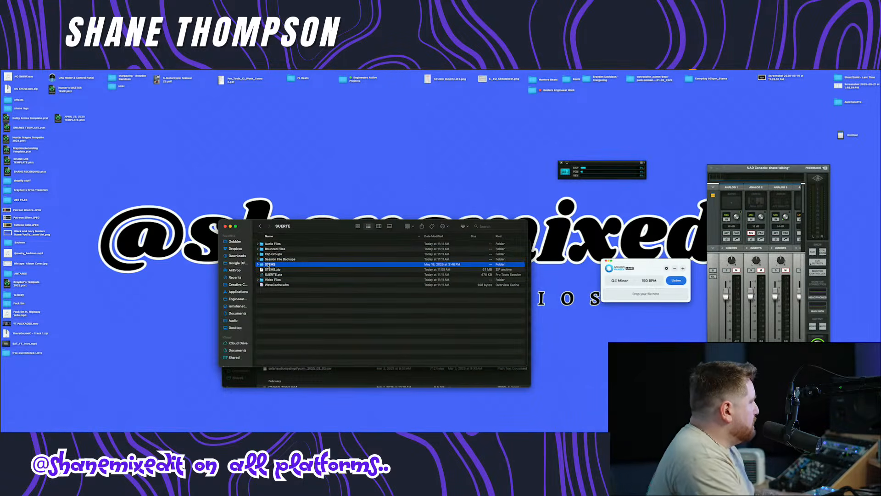
pyautogui.doubleClick(270, 264)
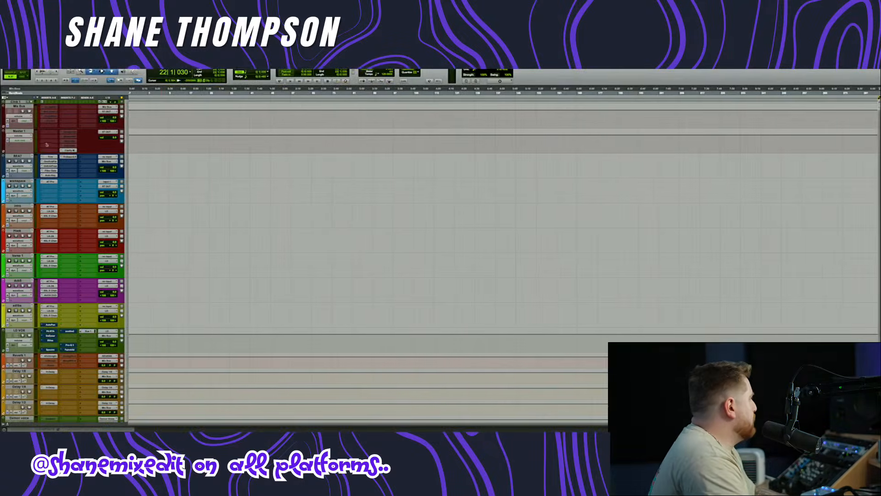
# - Select the Master 1 track and start an audio import from the STEMS folder of the SUERTE session
pyautogui.click(20, 131)
pyautogui.click(40, 70)
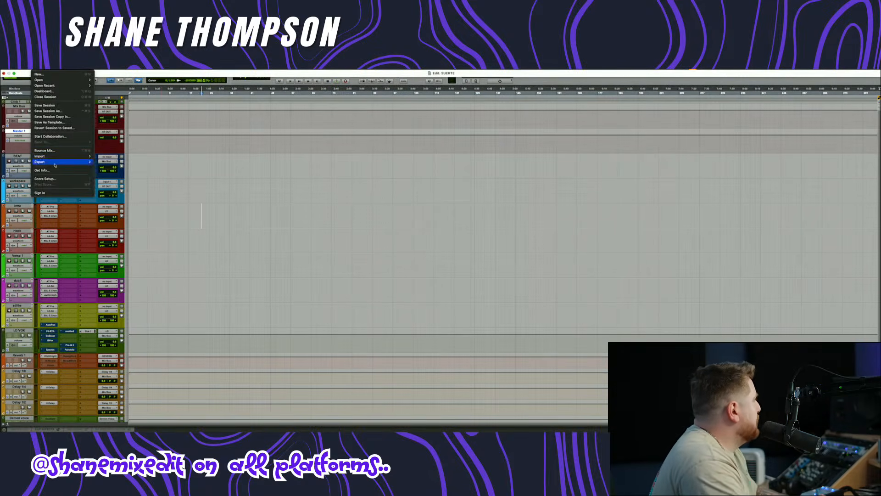
pyautogui.moveTo(51, 158)
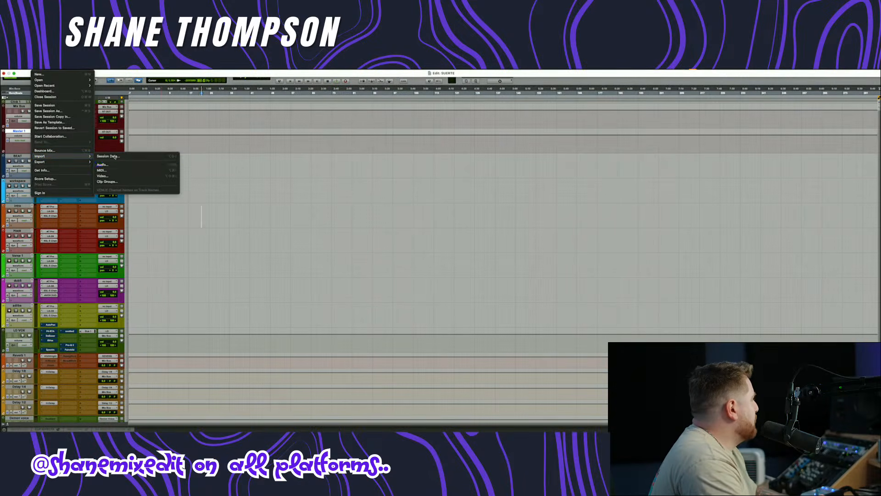
pyautogui.click(103, 164)
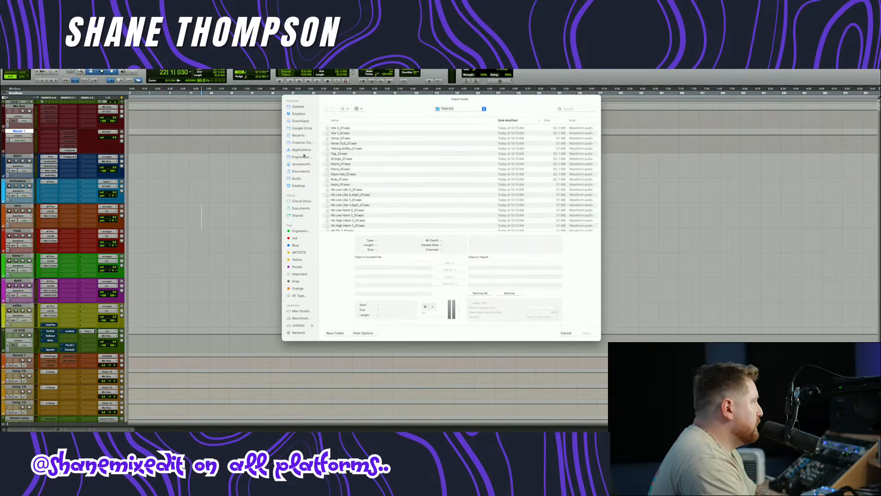
pyautogui.click(304, 157)
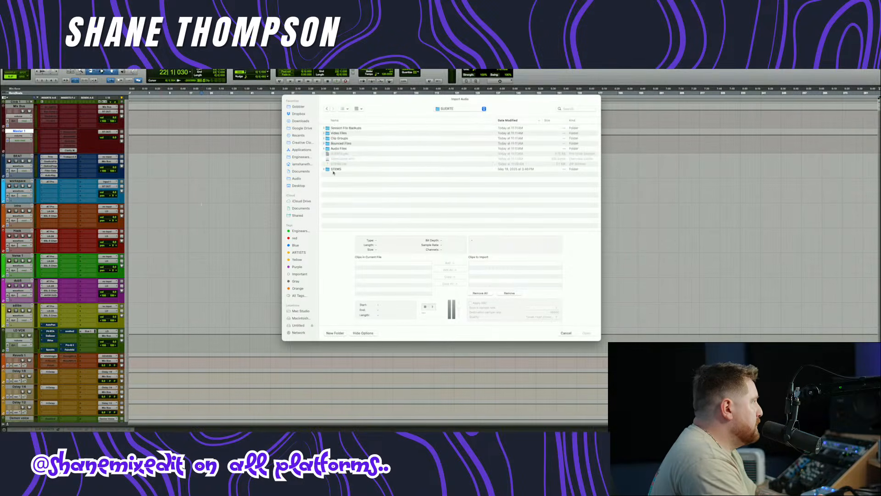
pyautogui.doubleClick(336, 169)
# - Add all seven WAV files, from STEMS_LOW_VOCALS_2 to INSTR, and import them as new tracks
pyautogui.click(344, 128)
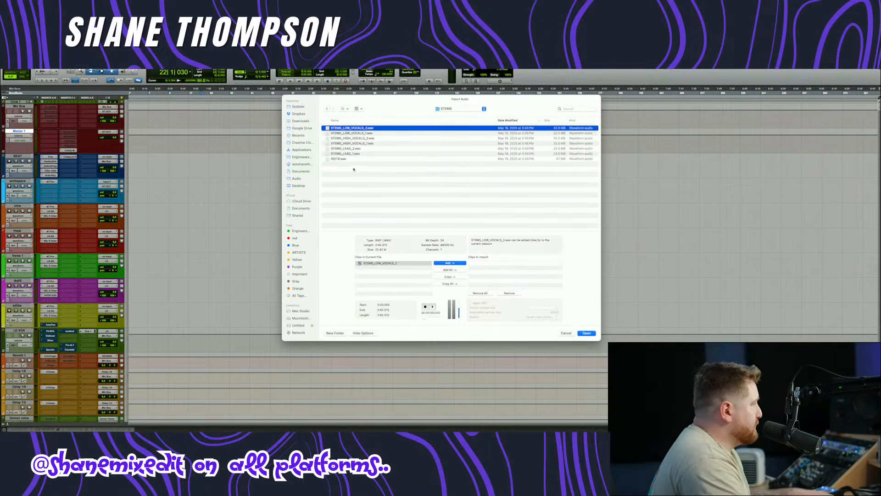
pyautogui.keyDown('shift'); pyautogui.click(339, 159); pyautogui.keyUp('shift')
pyautogui.click(449, 263)
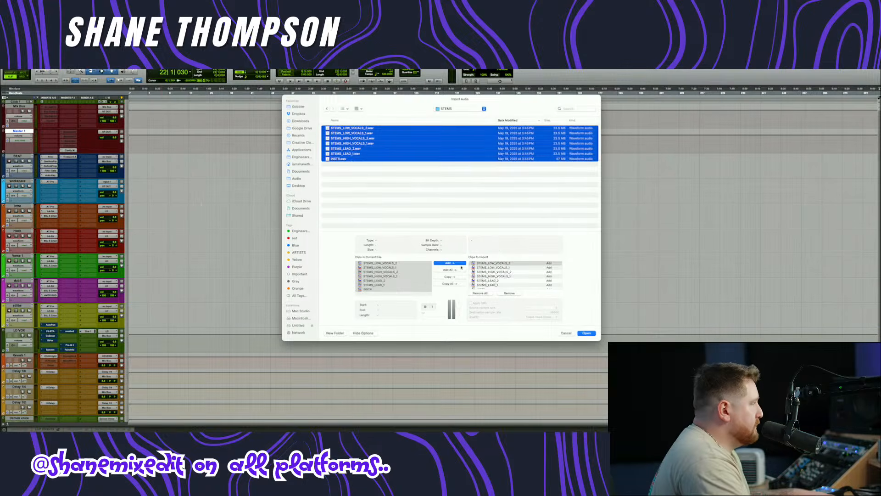
pyautogui.click(588, 333)
pyautogui.click(466, 213)
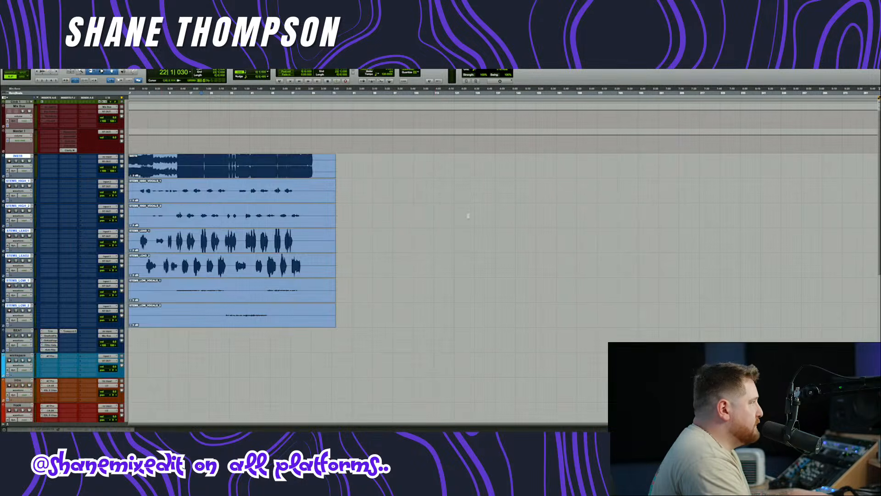
# - Move the instrumental clip from the INSTR track down to the BEAT track, keeping its position in time
pyautogui.scroll(3, 345, 263)
pyautogui.hscroll(-5, 342, 265)
pyautogui.scroll(-3, 301, 283)
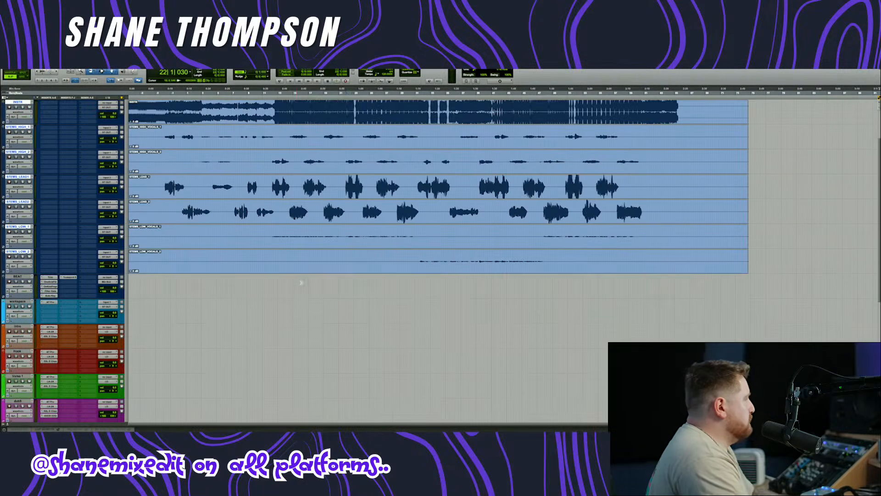
pyautogui.scroll(5, 296, 303)
pyautogui.scroll(2, 298, 336)
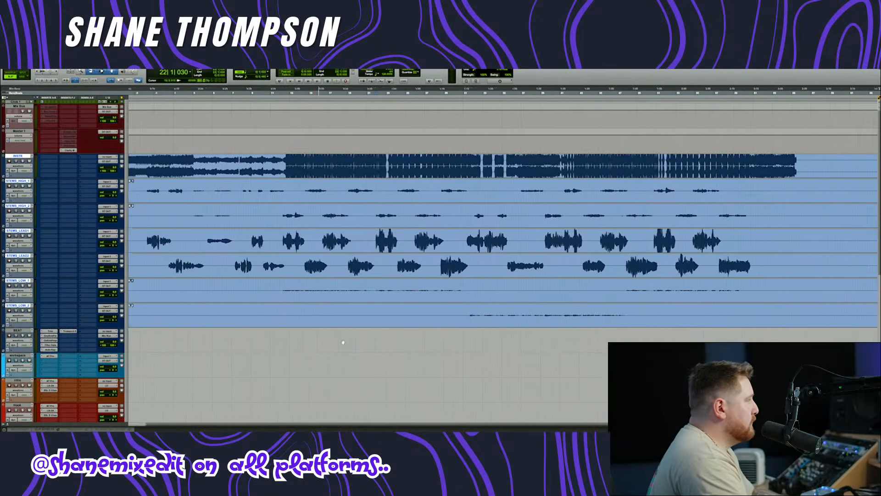
pyautogui.scroll(-2, 297, 335)
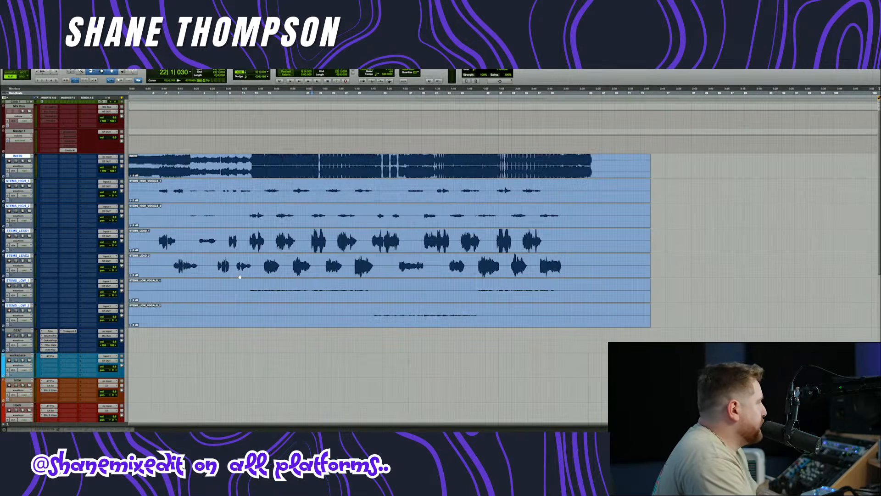
pyautogui.scroll(-2, 188, 288)
pyautogui.moveTo(188, 112); pyautogui.dragTo(189, 287)
pyautogui.scroll(2, 181, 277)
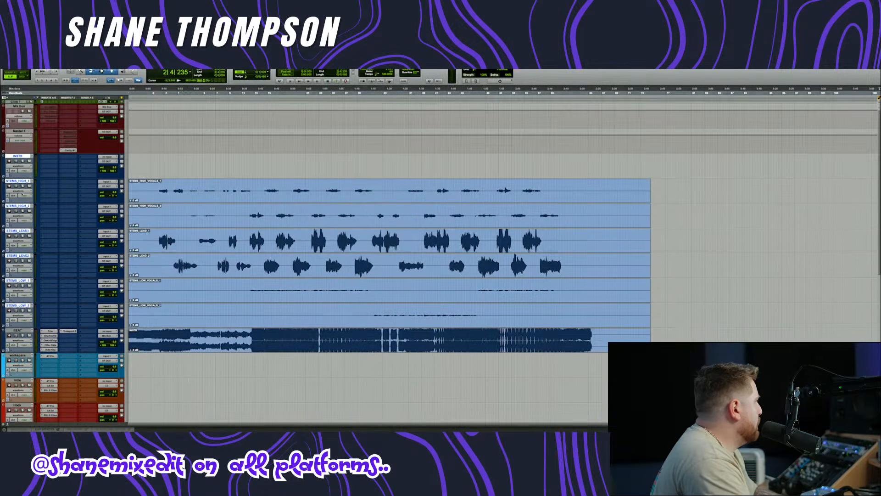
# - Delete the emptied INSTR track from the session
pyautogui.click(30, 131)
pyautogui.rightClick(24, 157)
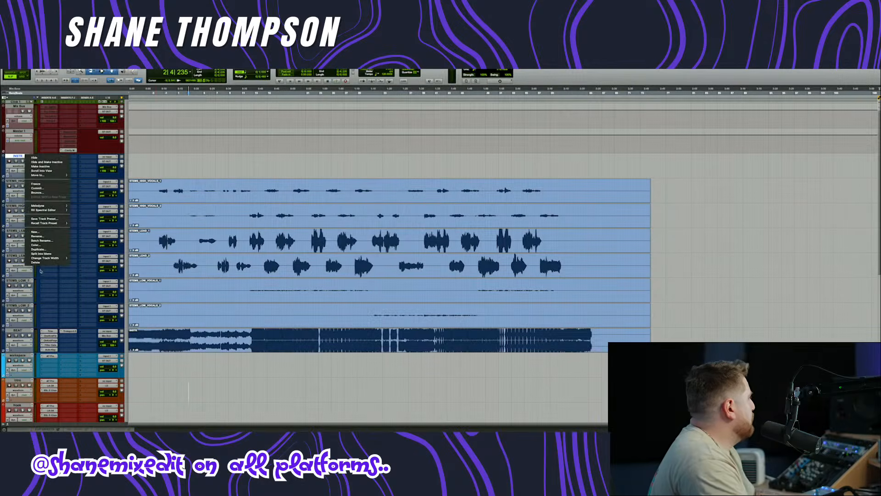
pyautogui.click(36, 262)
pyautogui.click(627, 226)
# - Delete the six unused template tracks between the BEAT and LD VOX tracks, starting with workspace
pyautogui.scroll(-2, 698, 226)
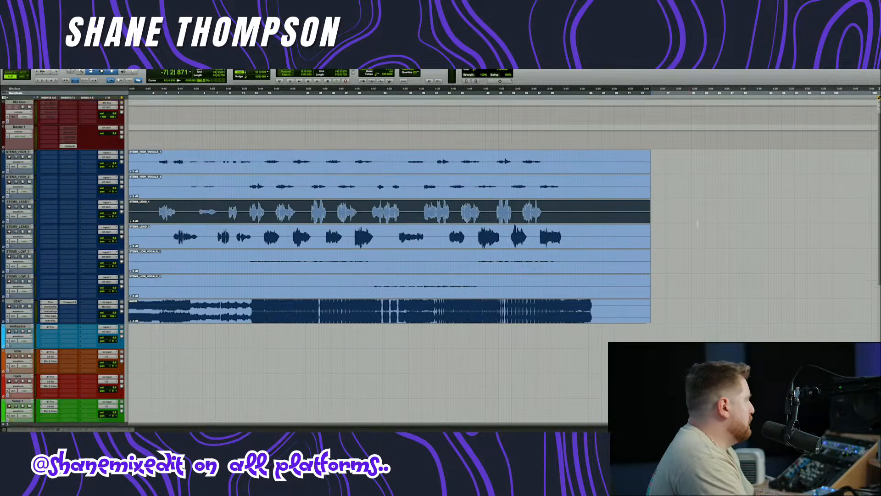
pyautogui.scroll(-5, 30, 277)
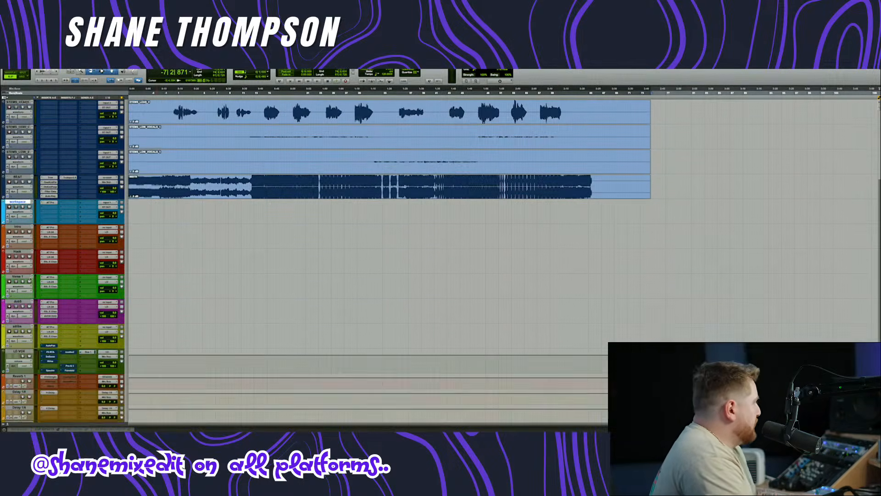
pyautogui.keyDown('shift'); pyautogui.click(18, 277); pyautogui.keyUp('shift')
pyautogui.rightClick(27, 276)
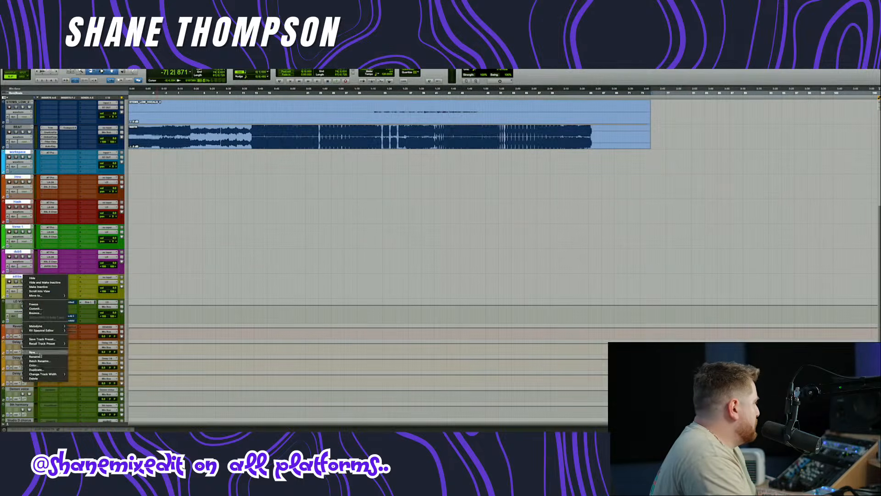
pyautogui.click(38, 379)
# - Color the two lead vocal tracks green and move them directly below the BEAT track
pyautogui.scroll(2, 243, 271)
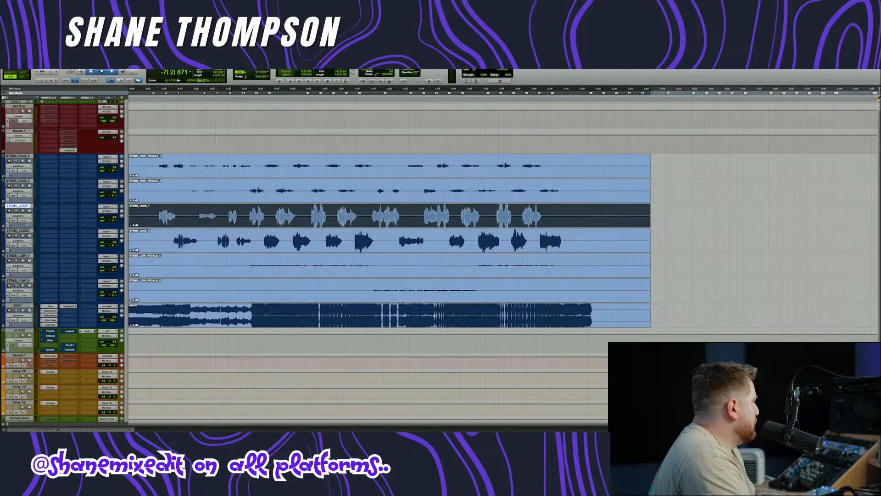
pyautogui.doubleClick(4, 239)
pyautogui.click(129, 245)
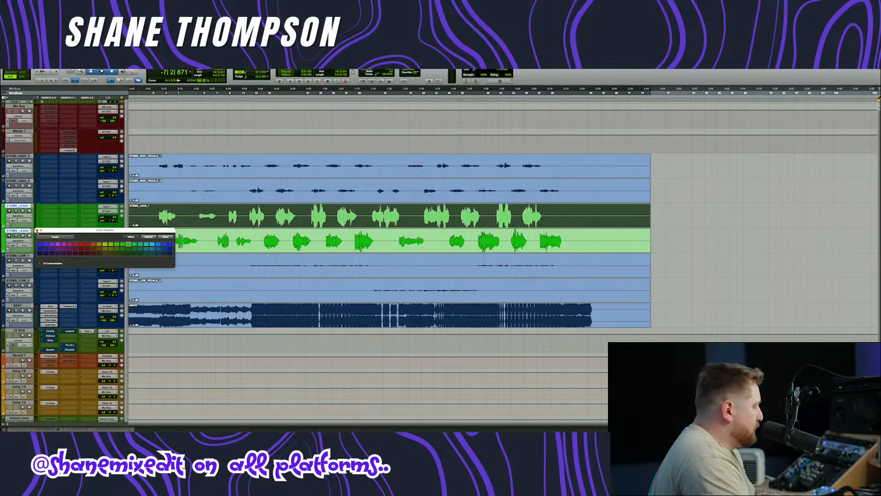
pyautogui.click(36, 230)
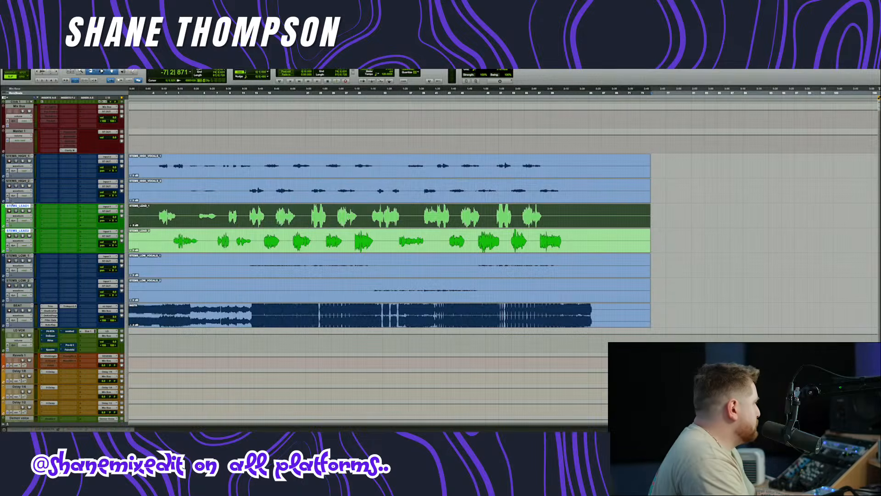
pyautogui.moveTo(26, 207); pyautogui.dragTo(26, 328)
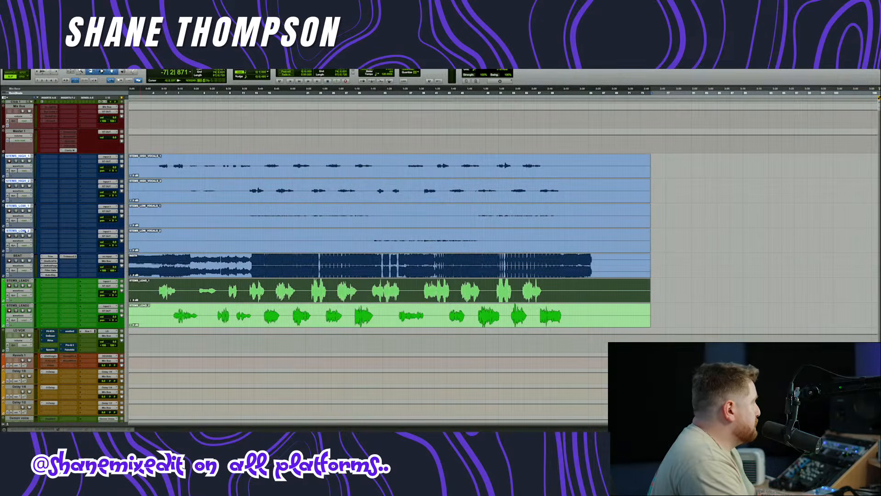
# - Color the four high and low vocal tracks purple and move them below the two lead vocal tracks
pyautogui.doubleClick(4, 194)
pyautogui.click(63, 194)
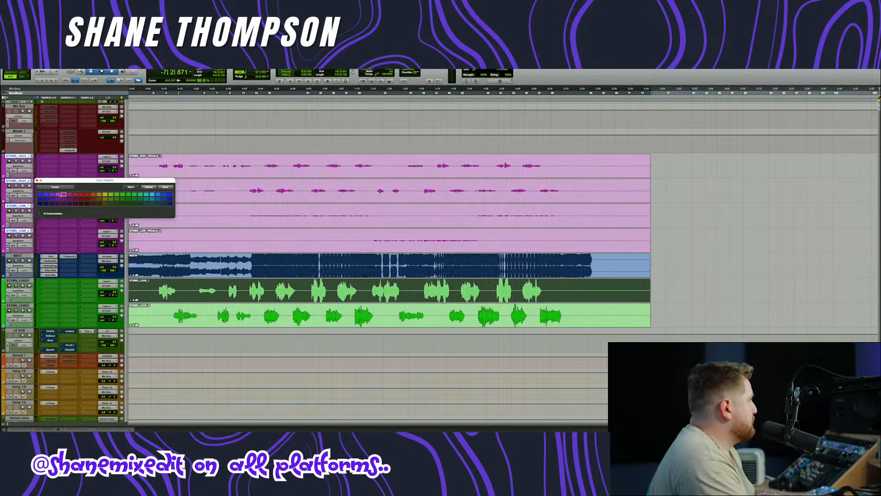
pyautogui.moveTo(26, 159); pyautogui.dragTo(26, 324)
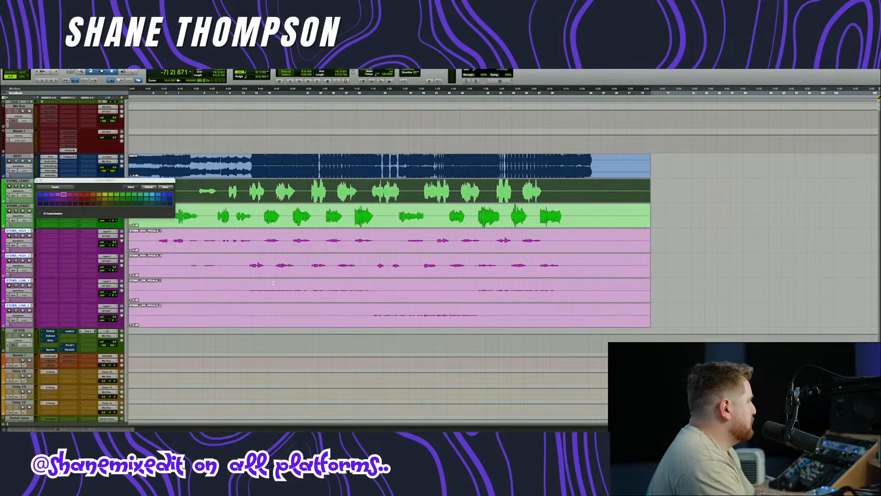
pyautogui.click(36, 181)
pyautogui.click(154, 244)
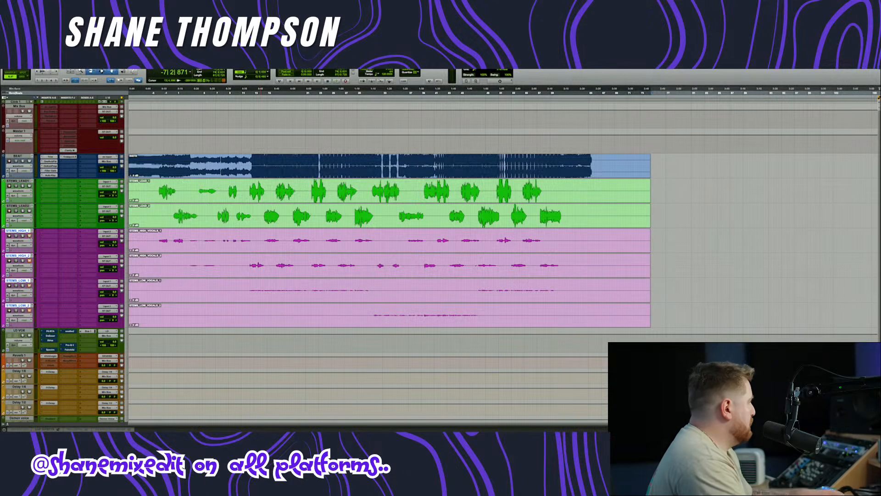
# - Switch to Mixed In Key Live and load INSTR.wav from the STEMS folder to detect its key and tempo
pyautogui.hotkey('ctrl', ']')
pyautogui.hotkey('ctrl', '[')
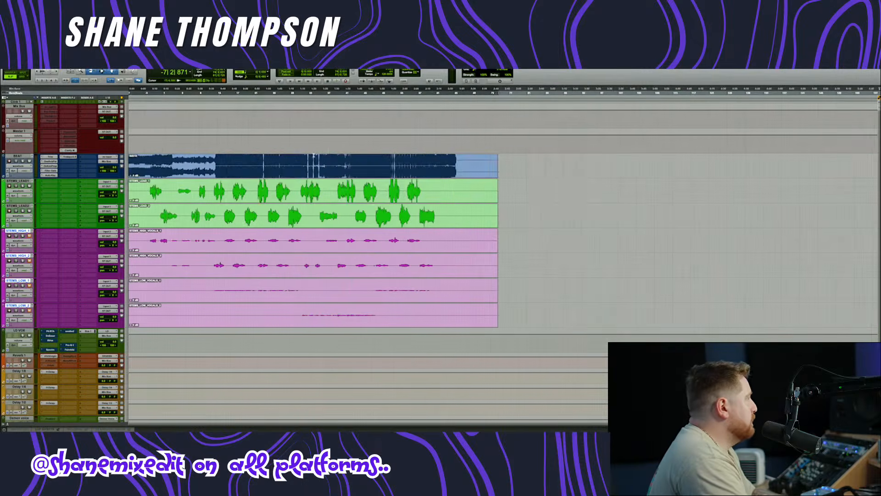
pyautogui.hotkey('ctrl', 'Left')
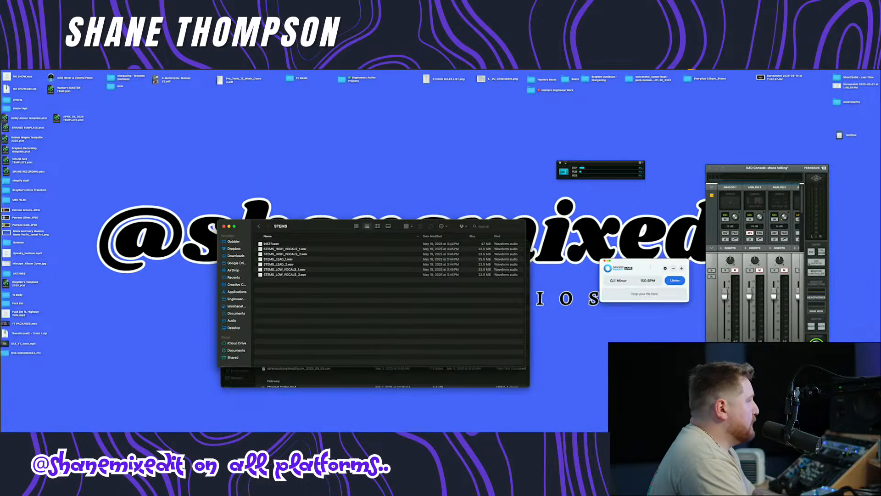
pyautogui.moveTo(648, 272); pyautogui.dragTo(325, 165)
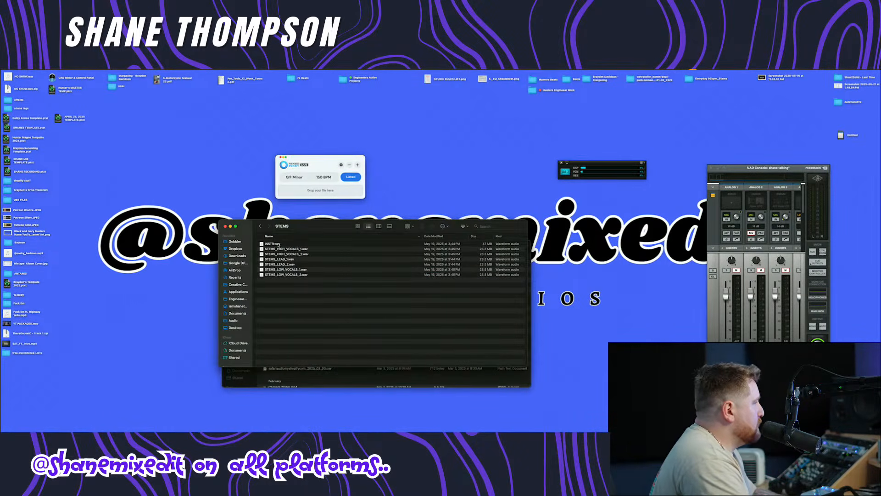
pyautogui.moveTo(280, 243); pyautogui.dragTo(348, 171)
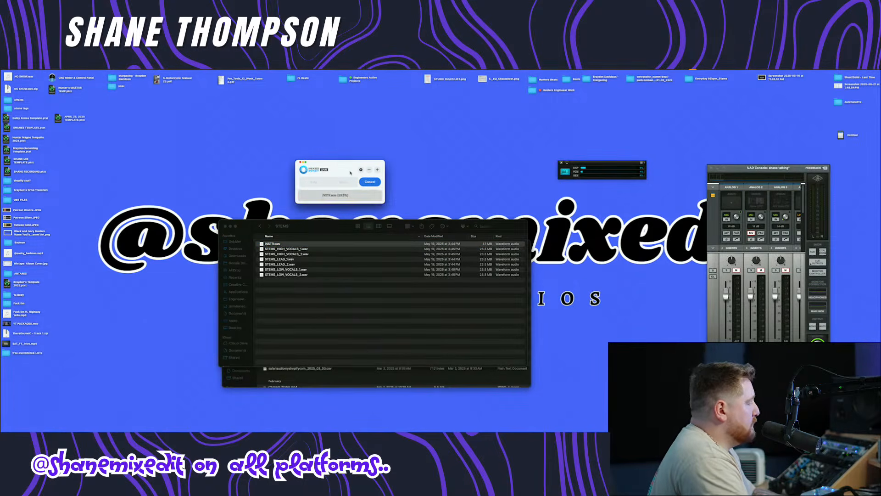
# - Return to Pro Tools, set the session tempo to the beat's detected BPM and clear the clip selection
pyautogui.hotkey('ctrl', 'Right')
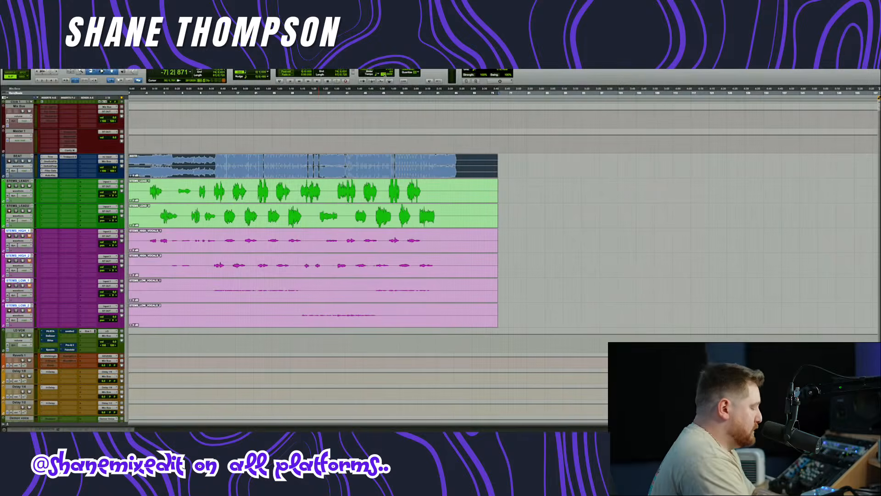
pyautogui.press('Return')
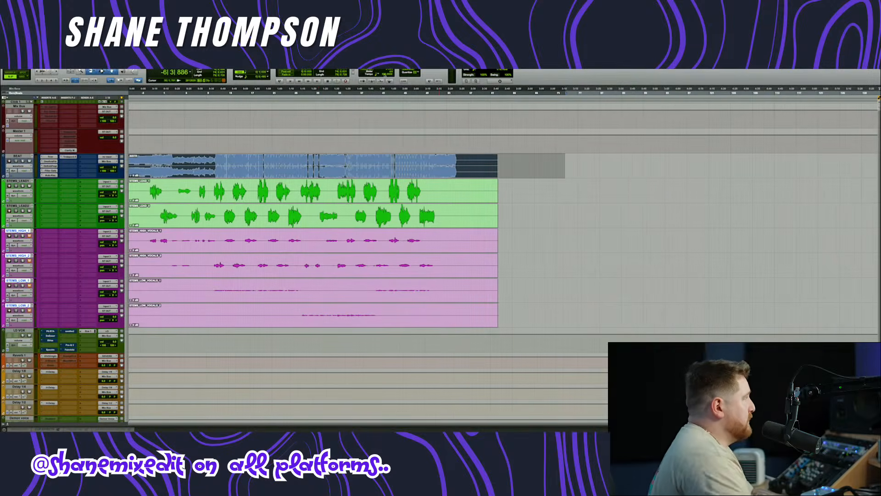
pyautogui.click(555, 216)
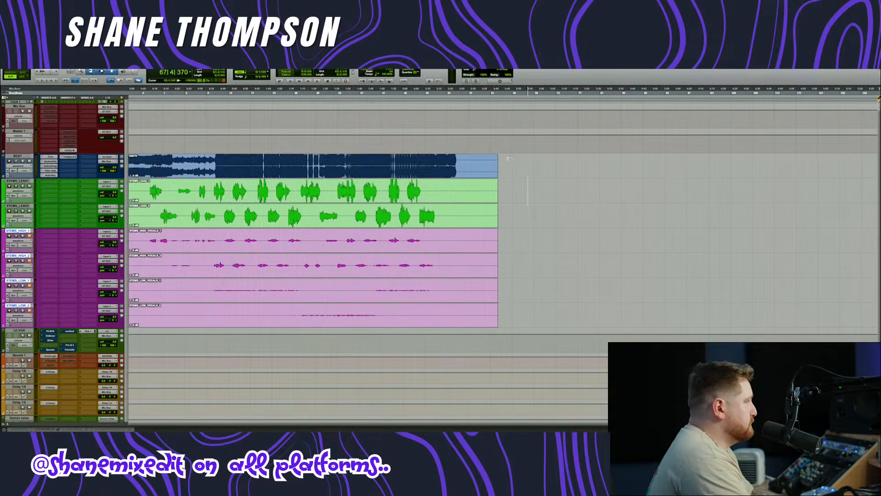
# - Select the beat and all vocal clips and slide them together so the beat's drop transient meets the nearest bar line
pyautogui.moveTo(508, 159); pyautogui.dragTo(129, 316)
pyautogui.scroll(10, 209, 248)
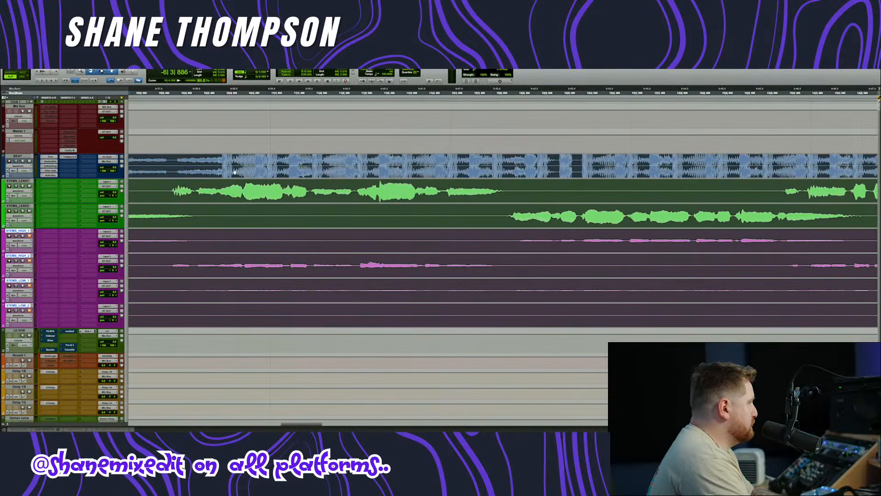
pyautogui.scroll(8, 234, 172)
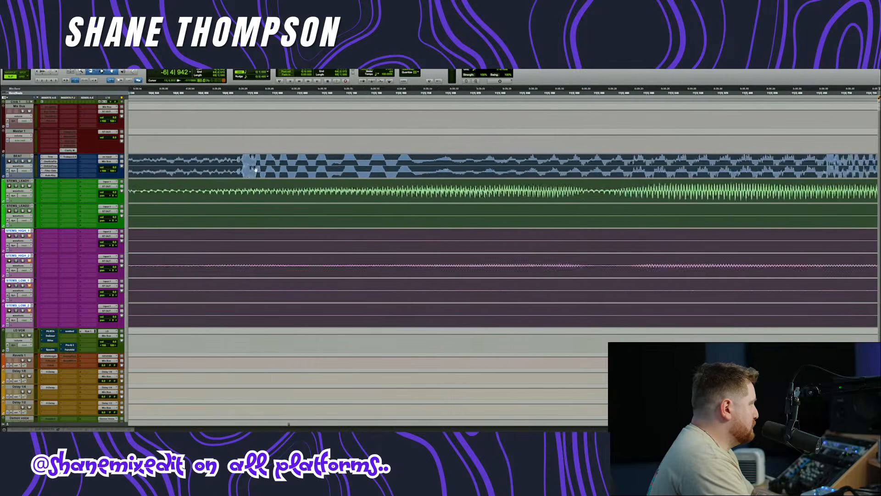
pyautogui.scroll(2, 256, 171)
pyautogui.moveTo(256, 170); pyautogui.dragTo(262, 170)
pyautogui.scroll(-5, 261, 171)
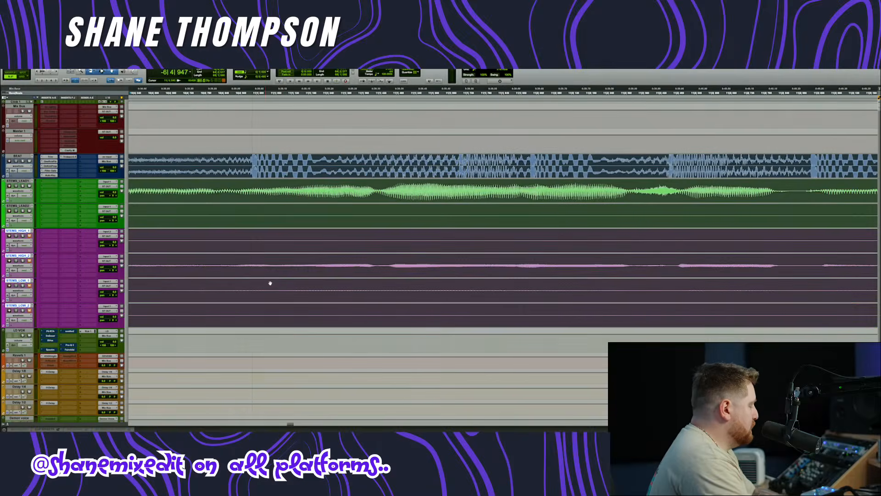
pyautogui.scroll(-10, 270, 283)
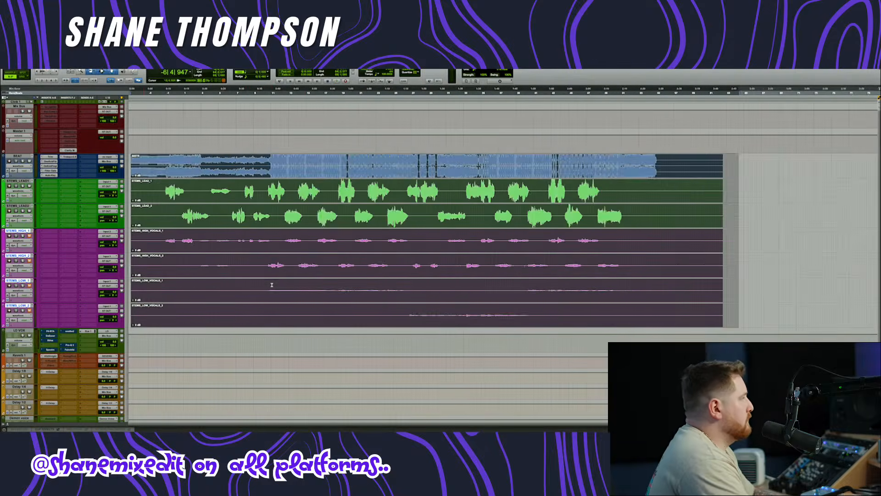
# - Recall a saved vocal track preset on the LD VOX track to load its plug-in chain
pyautogui.click(130, 283)
pyautogui.scroll(5, 129, 283)
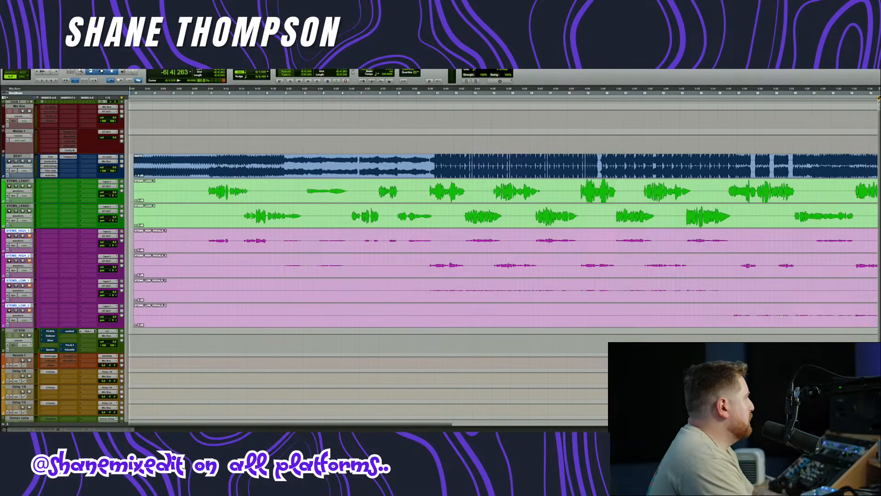
pyautogui.rightClick(20, 331)
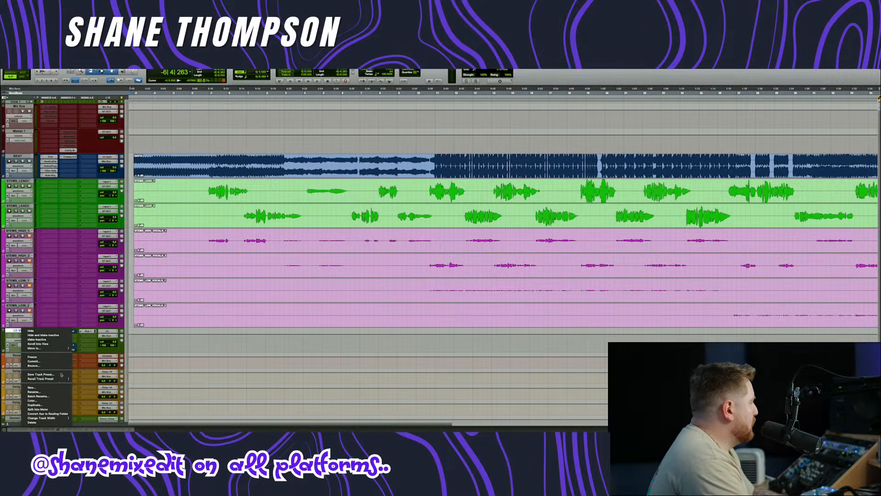
pyautogui.moveTo(63, 379)
pyautogui.moveTo(90, 380)
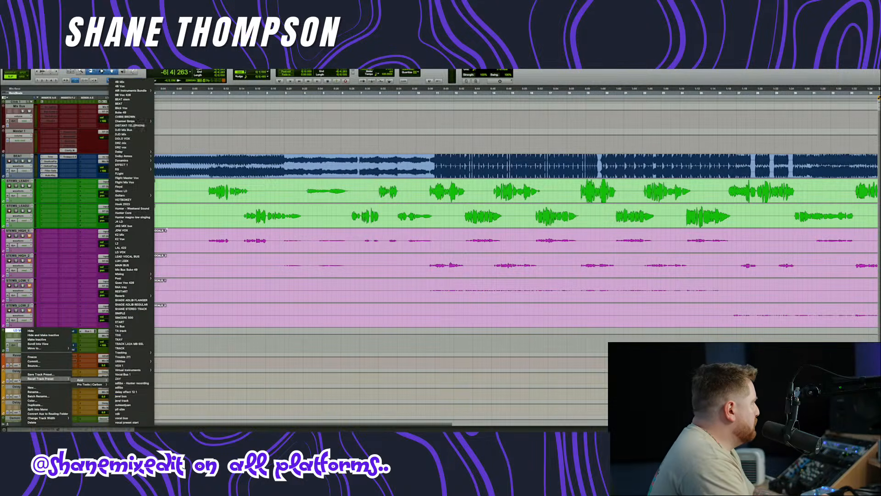
pyautogui.click(382, 135)
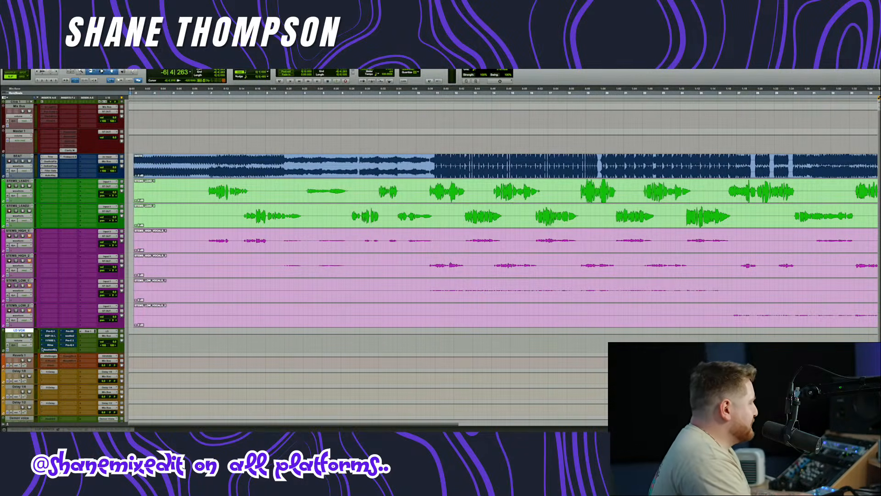
# - Delete the silence before the first phrase from the two lead and four high and low vocal clips
pyautogui.scroll(3, 234, 242)
pyautogui.scroll(-1, 234, 242)
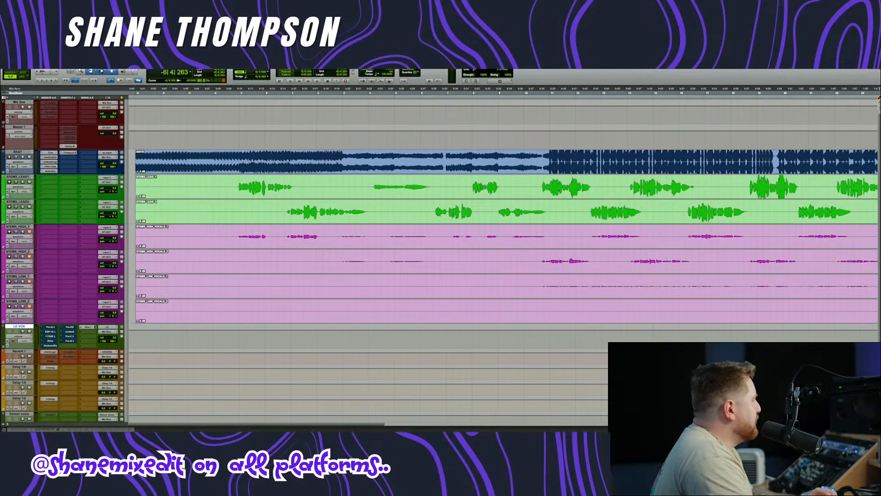
pyautogui.moveTo(236, 182); pyautogui.dragTo(130, 211)
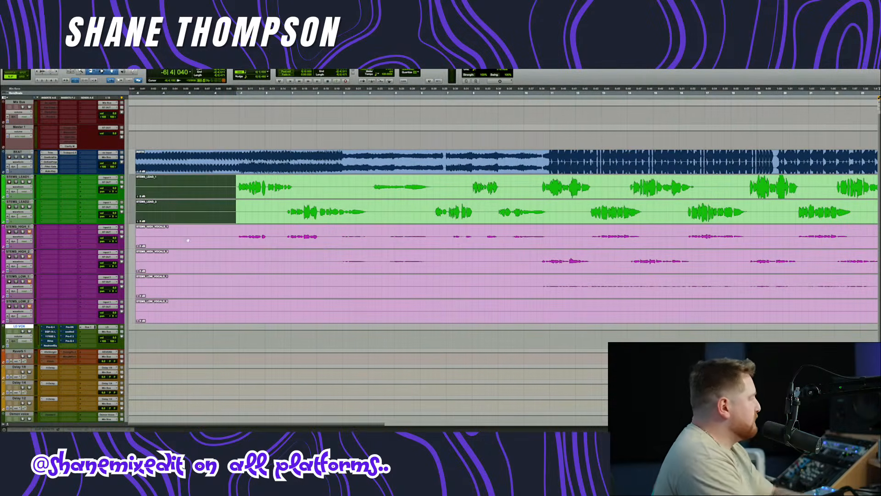
pyautogui.press('Delete')
pyautogui.moveTo(235, 235); pyautogui.dragTo(136, 312)
pyautogui.press('Delete')
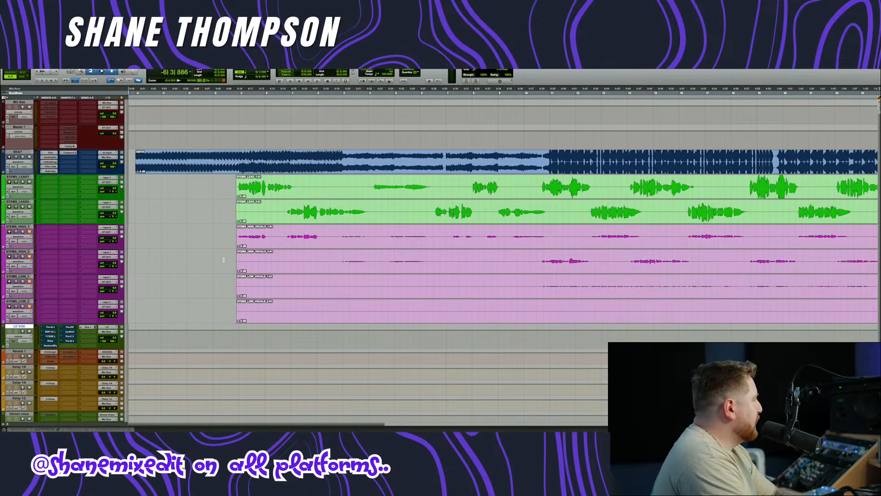
# - Trim more silence from the start of the HIGH_2, LOW_1 and LOW_2 vocal clips
pyautogui.moveTo(326, 257); pyautogui.dragTo(224, 316)
pyautogui.press('Delete')
pyautogui.click(208, 259)
pyautogui.scroll(1, 208, 262)
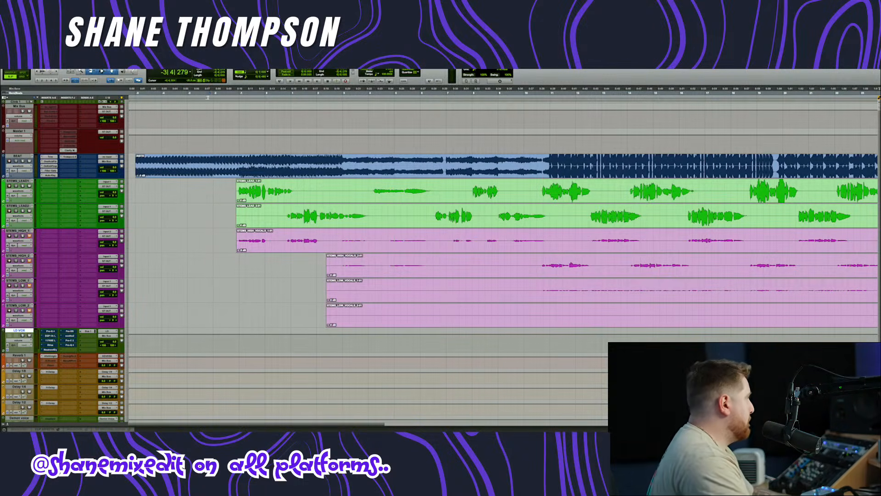
# - Play the song from just before the first vocal phrase and lower the BEAT track's volume
pyautogui.press('space')
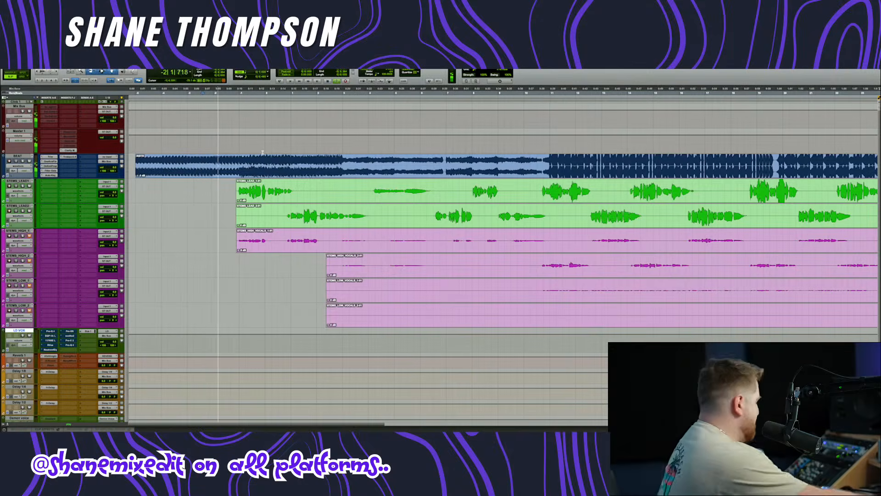
pyautogui.click(182, 93)
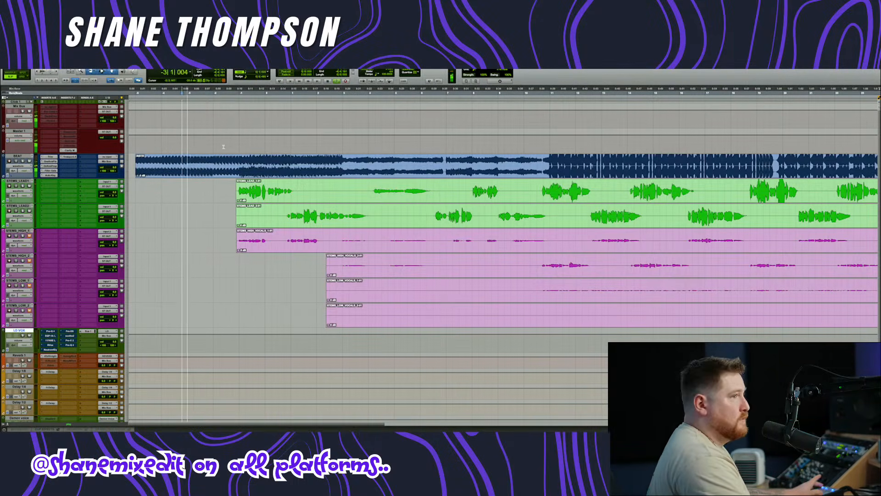
pyautogui.click(211, 209)
pyautogui.press('t')
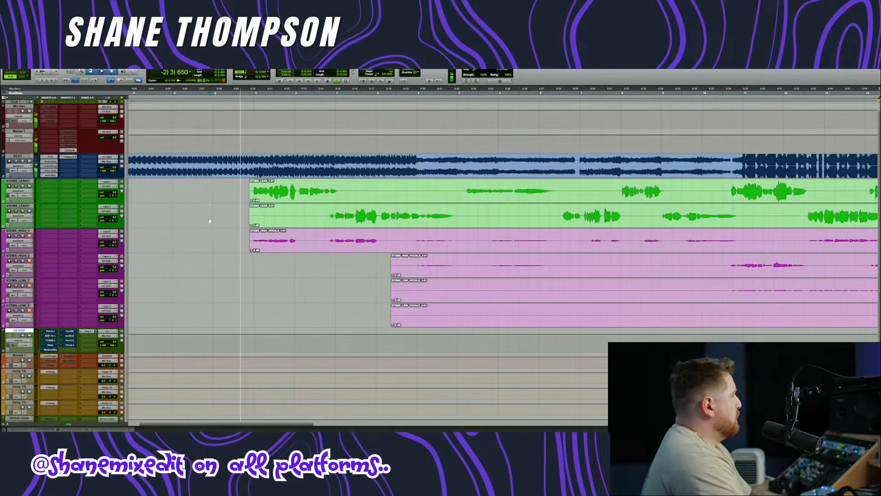
pyautogui.press('t')
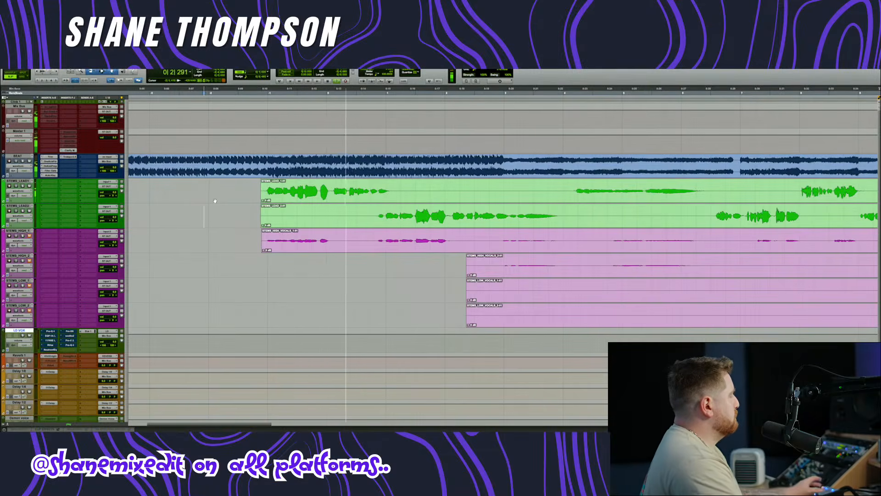
pyautogui.moveTo(114, 167); pyautogui.dragTo(123, 175)
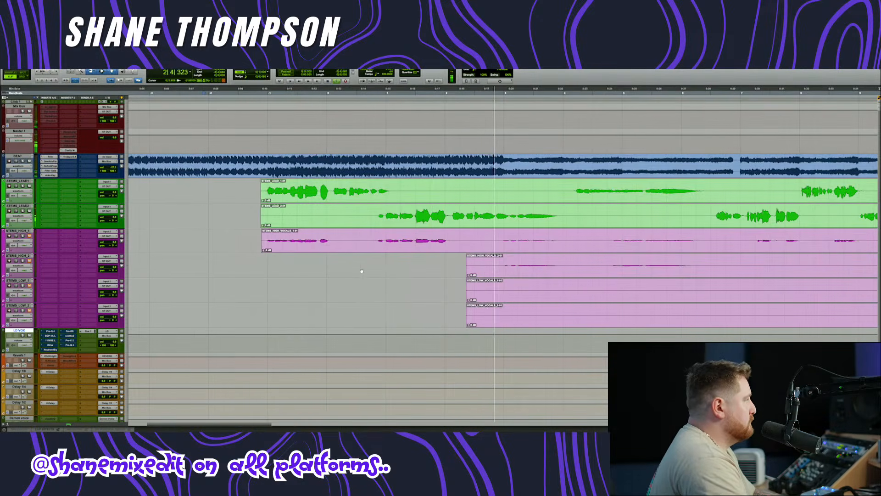
# - Trim the silence before the first LEAD_2 phrase and add short fade-ins at the start of both lead vocal clips
pyautogui.moveTo(253, 214); pyautogui.dragTo(352, 218)
pyautogui.press('Delete')
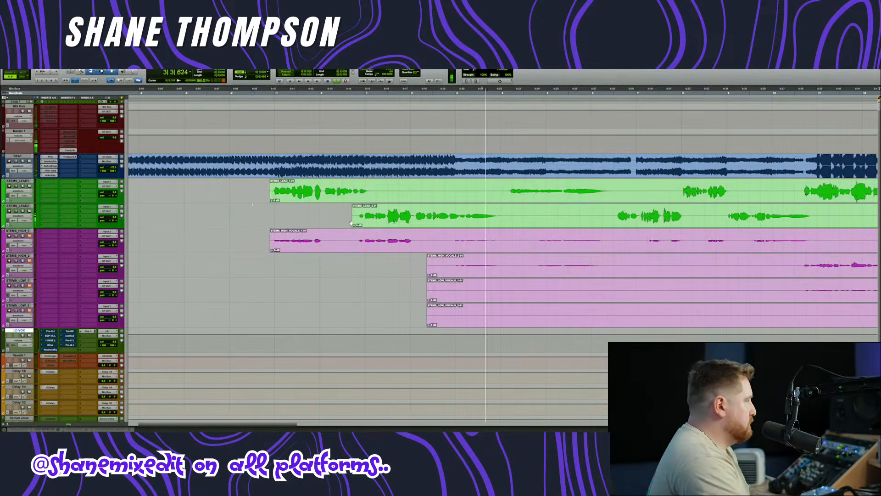
pyautogui.hscroll(2, 388, 231)
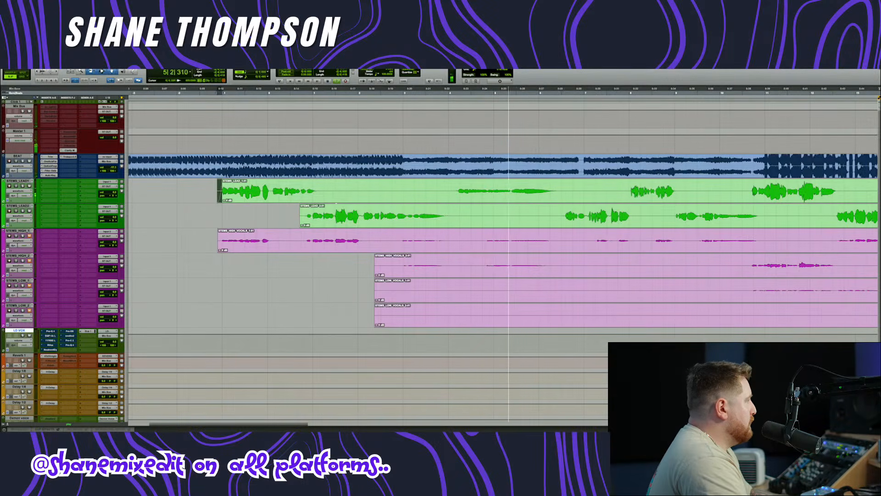
pyautogui.moveTo(302, 209); pyautogui.dragTo(307, 210)
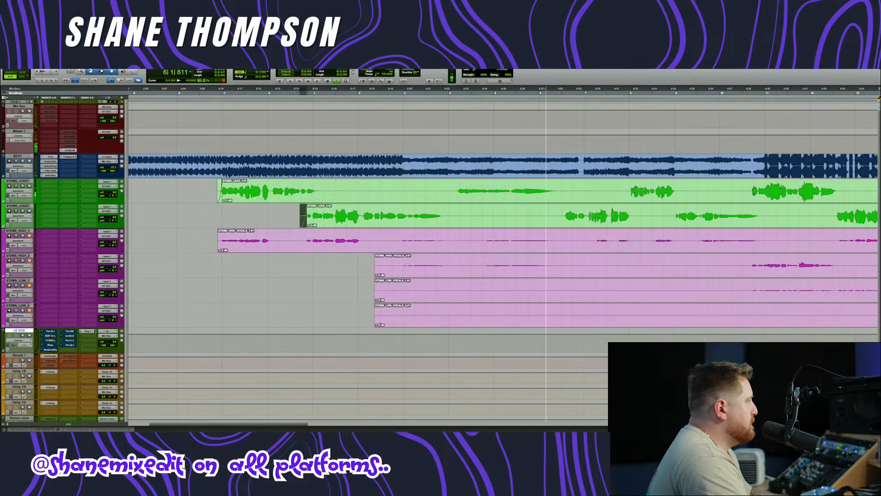
# - Cut the silent gap after the first LEAD_2 phrase and fade the clip edges on either side
pyautogui.moveTo(451, 211); pyautogui.dragTo(533, 212)
pyautogui.press('Delete')
pyautogui.moveTo(451, 210); pyautogui.dragTo(443, 209)
pyautogui.moveTo(505, 211); pyautogui.dragTo(564, 209)
pyautogui.press('Delete')
# - Cut the silent gaps around the second LEAD_1 phrase and fade the resulting clip edges
pyautogui.moveTo(423, 186); pyautogui.dragTo(315, 185)
pyautogui.press('Delete')
pyautogui.press('Delete')
pyautogui.press('Delete')
pyautogui.moveTo(572, 187); pyautogui.dragTo(630, 185)
pyautogui.press('Delete')
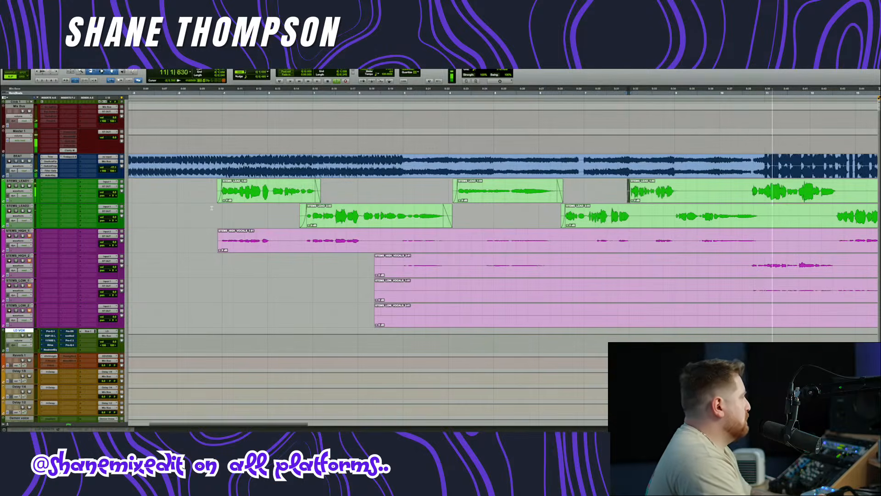
# - Insert Auto-Tune Artist in the first insert slot of the LEAD_1 track
pyautogui.click(47, 182)
pyautogui.moveTo(62, 187)
pyautogui.click(106, 186)
pyautogui.click(48, 182)
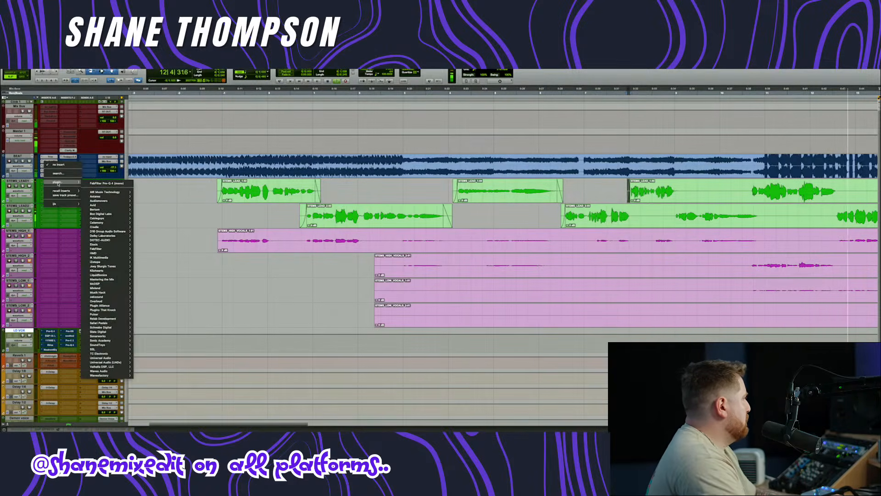
pyautogui.moveTo(101, 197)
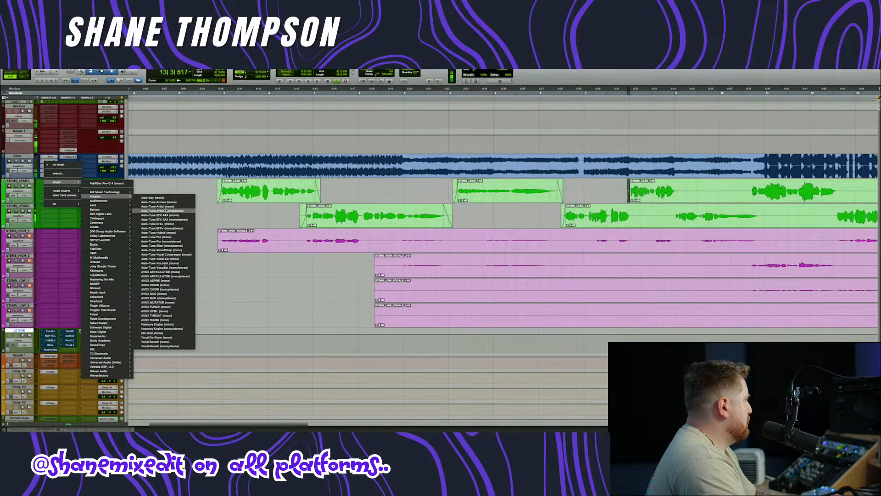
pyautogui.click(169, 207)
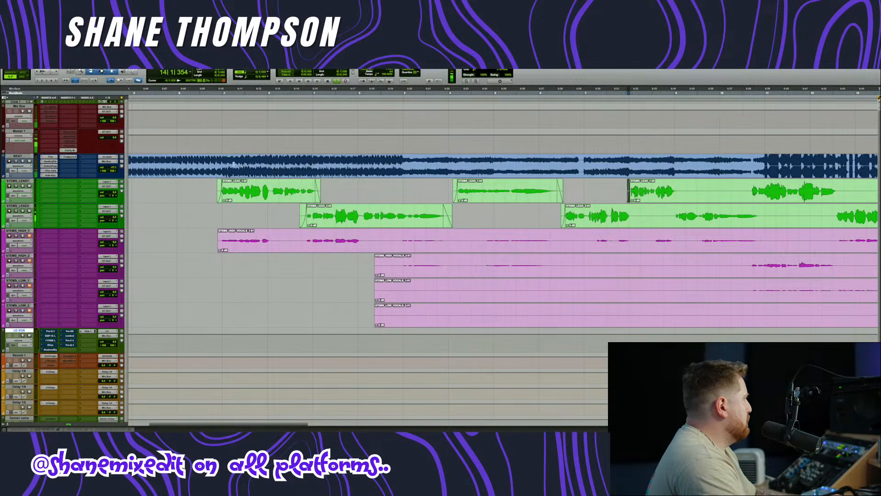
# - Set Auto-Tune Artist to Low Male input, the beat's detected key and the minor scale, adjust the retune speed, and verify the key in Mixed In Key Live
pyautogui.click(194, 93)
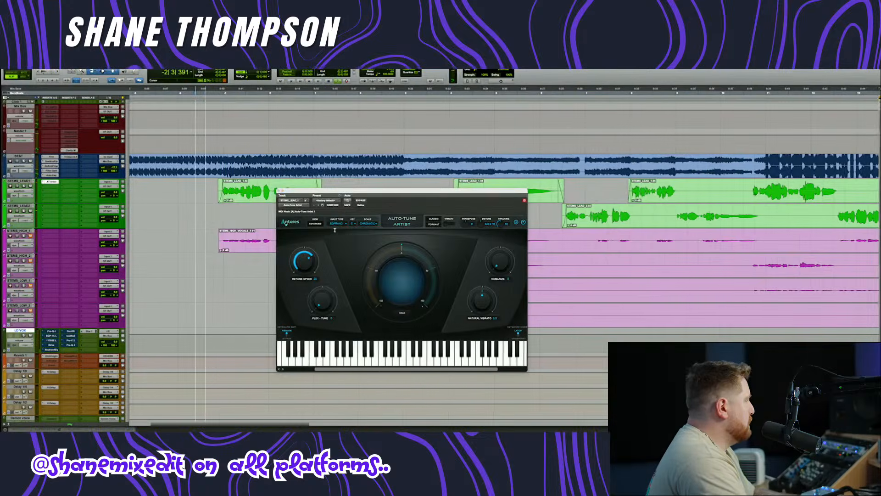
pyautogui.click(337, 224)
pyautogui.click(339, 240)
pyautogui.click(352, 223)
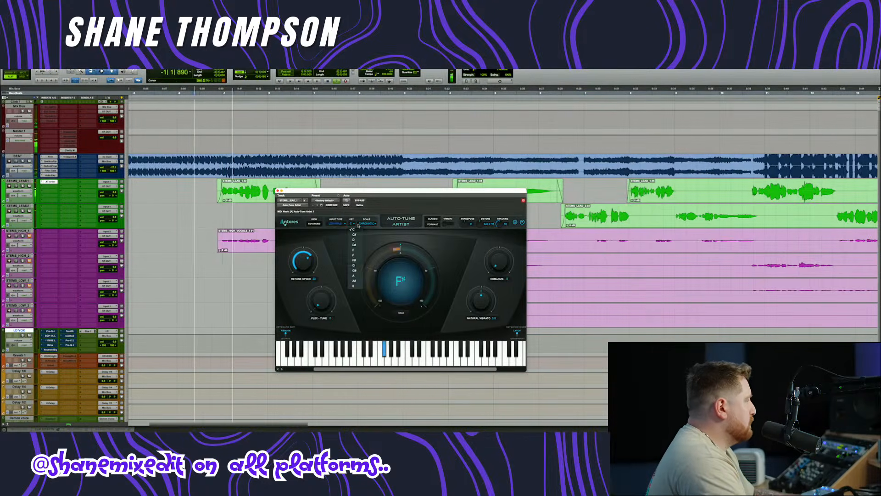
pyautogui.click(356, 260)
pyautogui.click(367, 223)
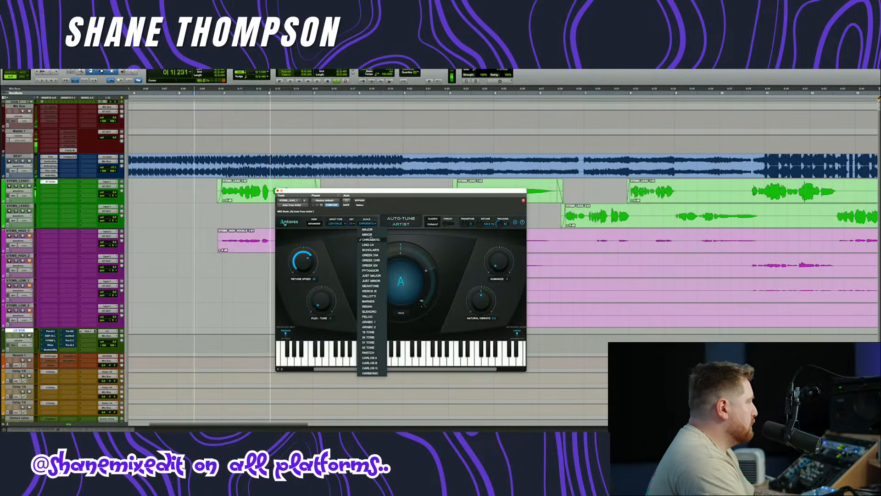
pyautogui.click(367, 234)
pyautogui.moveTo(306, 259); pyautogui.dragTo(342, 260)
pyautogui.hotkey('ctrl', 'Left')
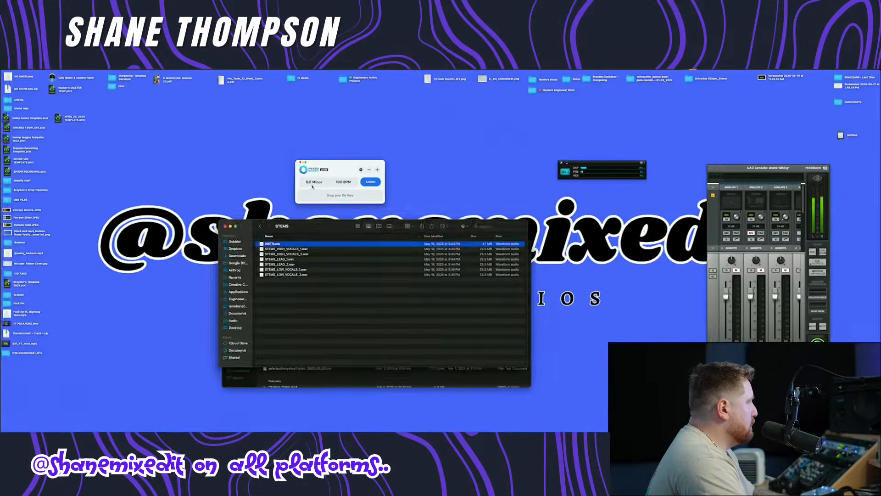
pyautogui.hotkey('ctrl', 'Right')
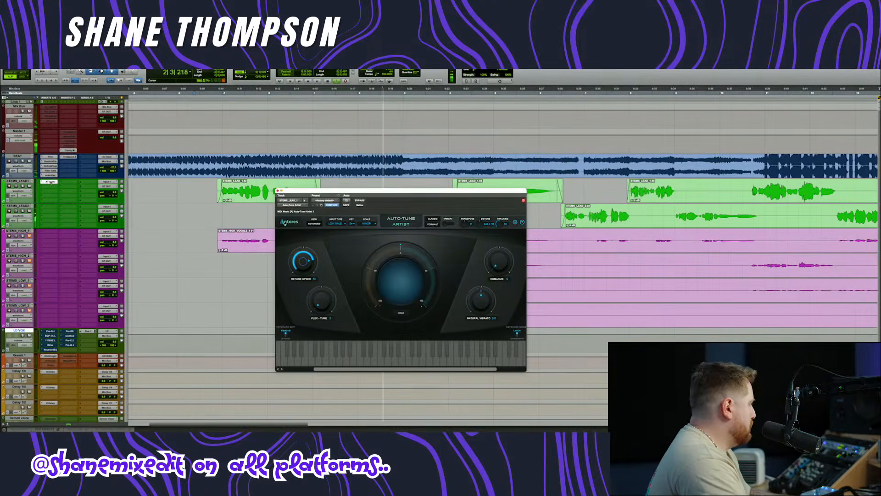
# - Copy the Auto-Tune Artist insert to the LEAD_2 track and move its plug-in window clear of the lead clips
pyautogui.moveTo(50, 181); pyautogui.dragTo(50, 206)
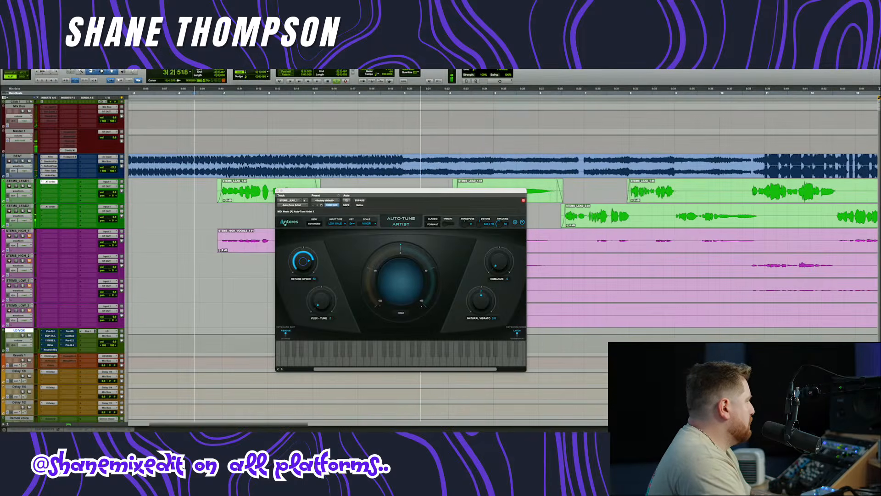
pyautogui.moveTo(304, 196); pyautogui.dragTo(306, 268)
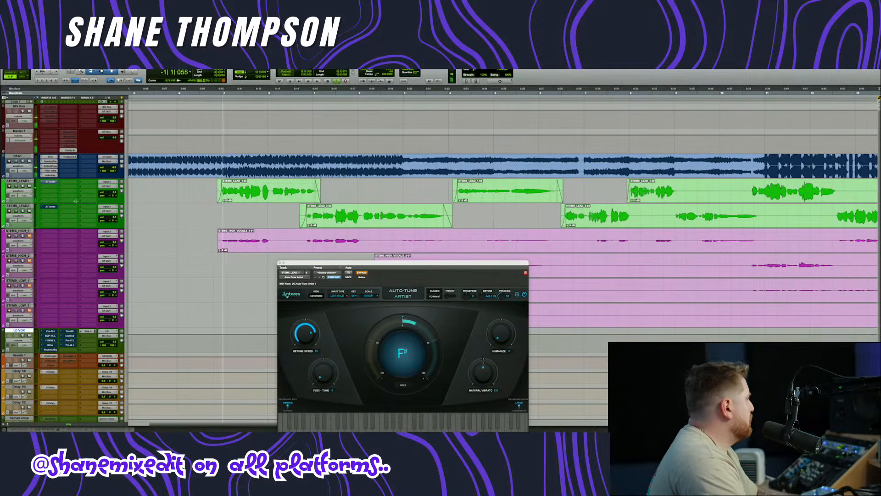
pyautogui.click(72, 187)
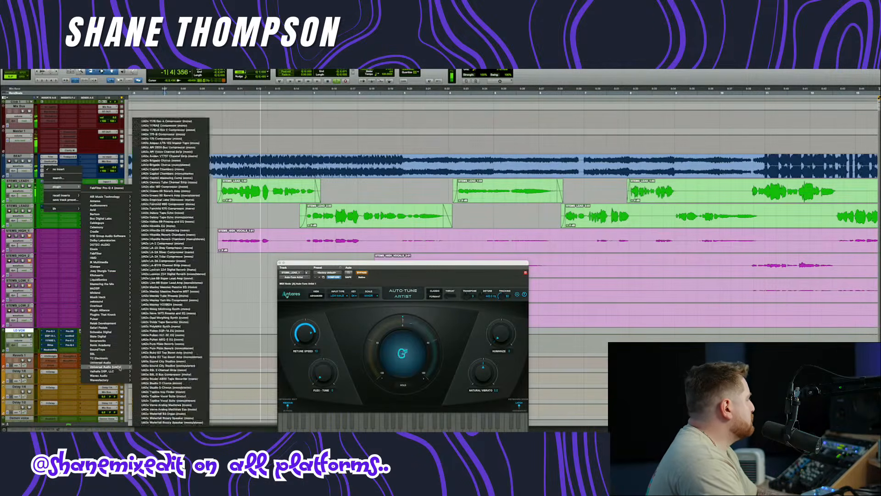
pyautogui.moveTo(110, 362)
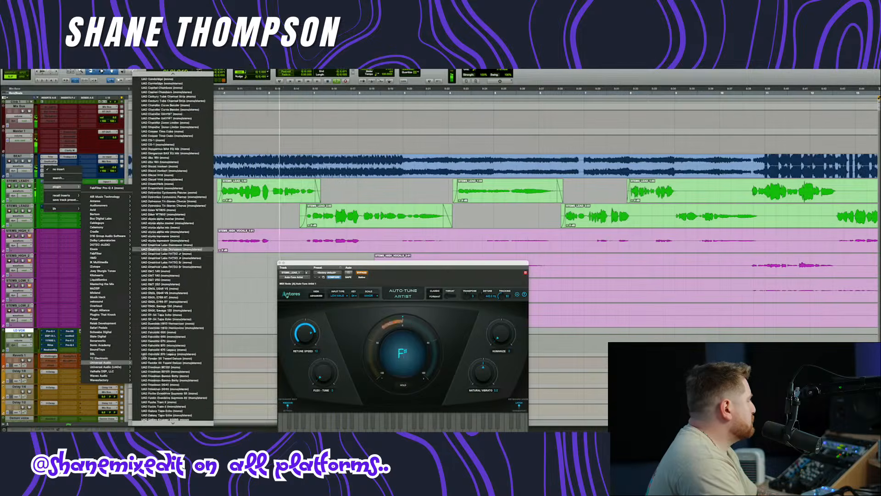
pyautogui.click(241, 304)
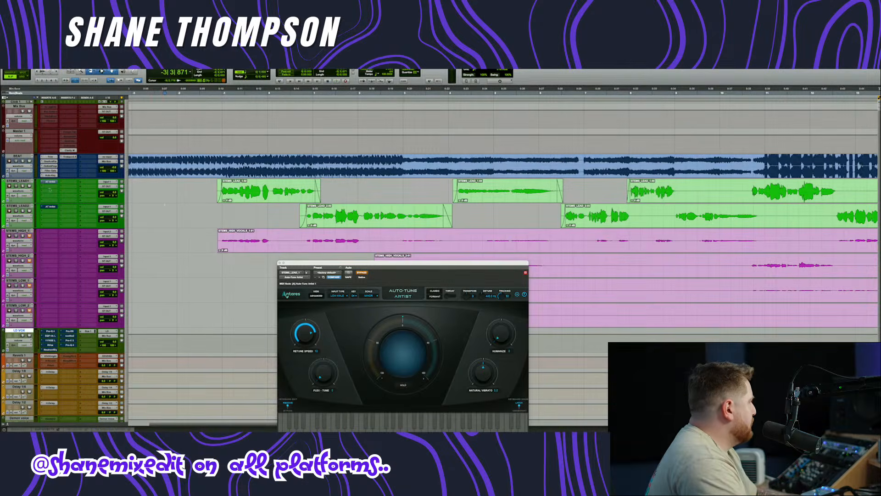
pyautogui.click(49, 188)
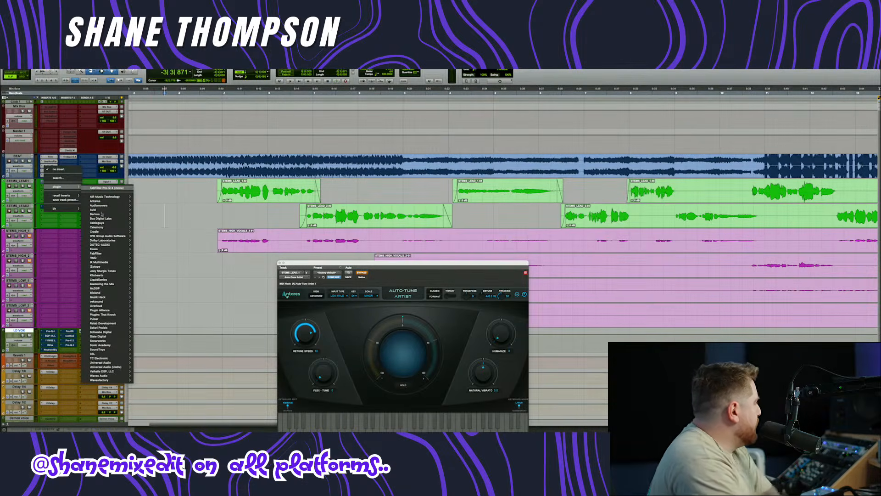
pyautogui.moveTo(108, 364)
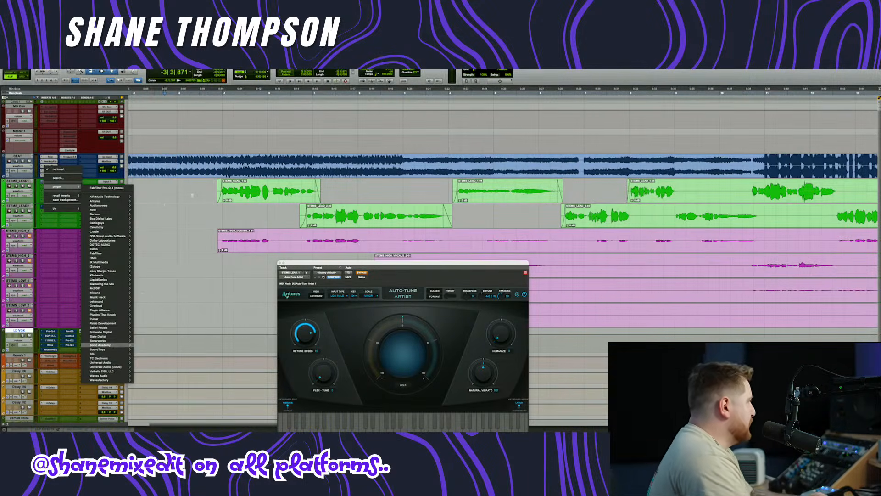
pyautogui.click(192, 196)
# - Place the edit cursor just before the first lead vocal phrase and close the Auto-Tune Artist window
pyautogui.scroll(1, 193, 204)
pyautogui.hscroll(-2, 193, 206)
pyautogui.click(194, 208)
pyautogui.scroll(2, 202, 211)
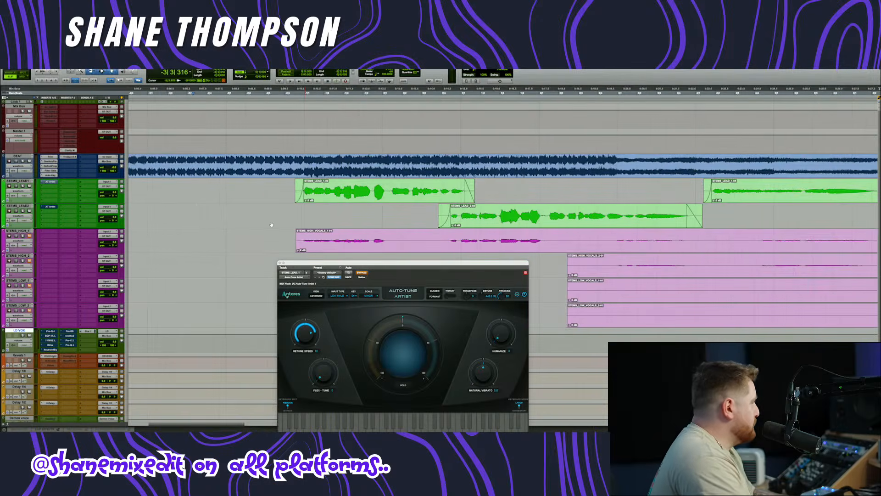
pyautogui.click(279, 263)
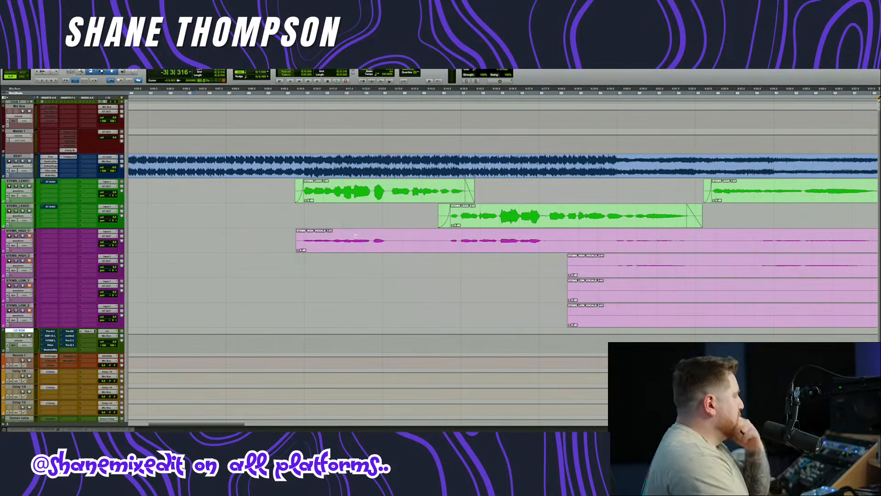
# - Insert the mono UAD UA 1176LN Legacy compressor after Auto-Tune on the LEAD_1 track and move its window below the lead clips
pyautogui.click(202, 207)
pyautogui.click(47, 188)
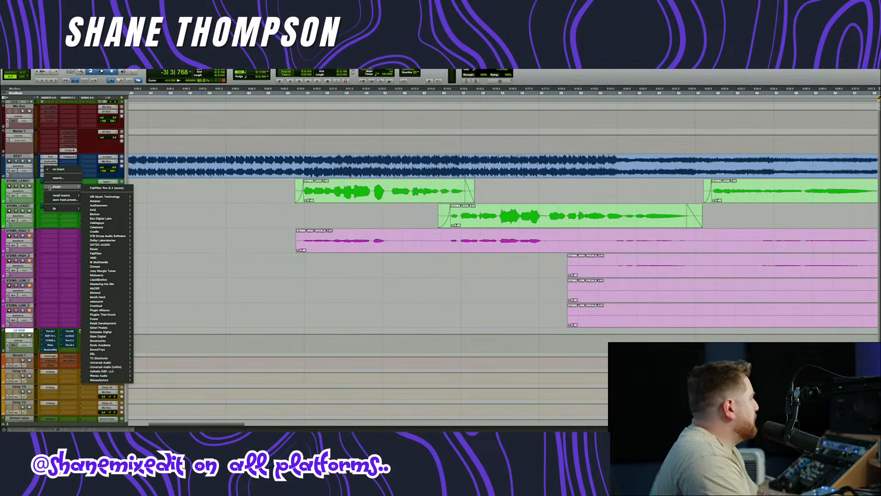
pyautogui.moveTo(129, 362)
pyautogui.scroll(-20, 166, 358)
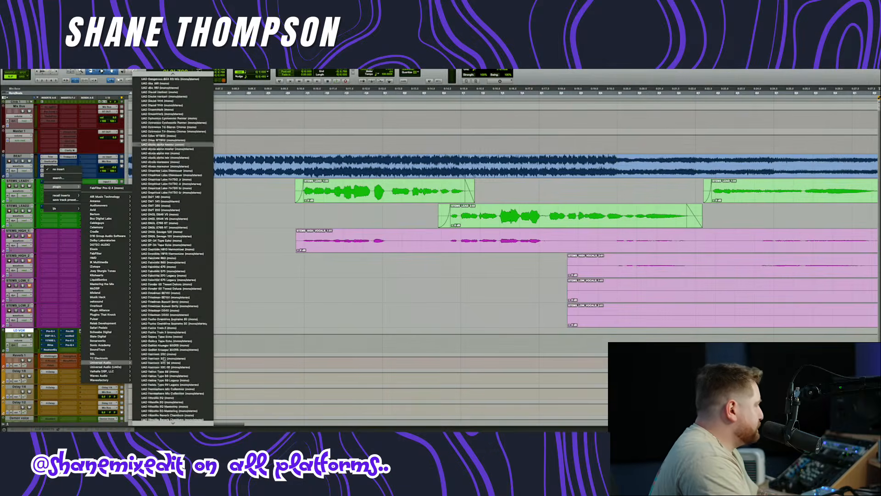
pyautogui.scroll(-1, 174, 362)
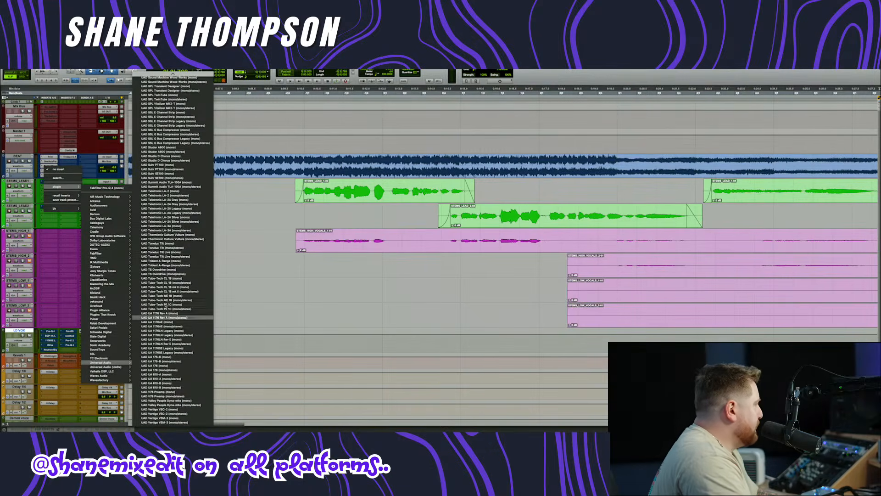
pyautogui.click(165, 335)
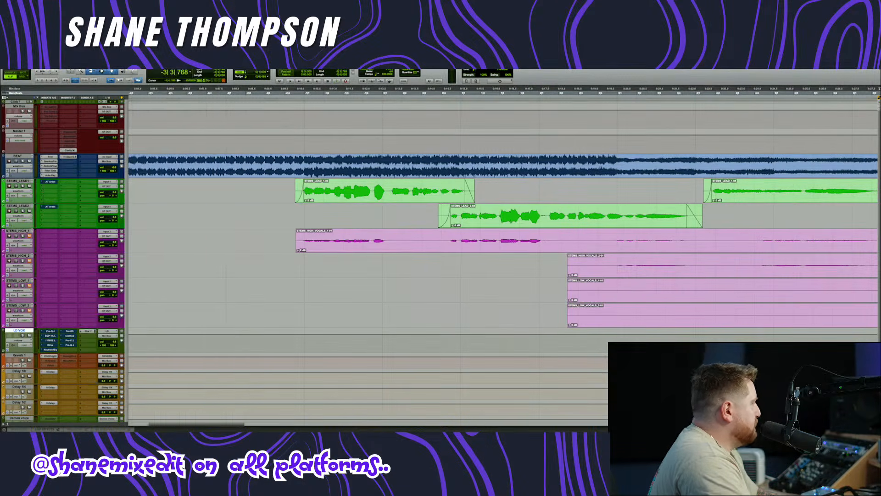
pyautogui.moveTo(379, 264); pyautogui.dragTo(395, 290)
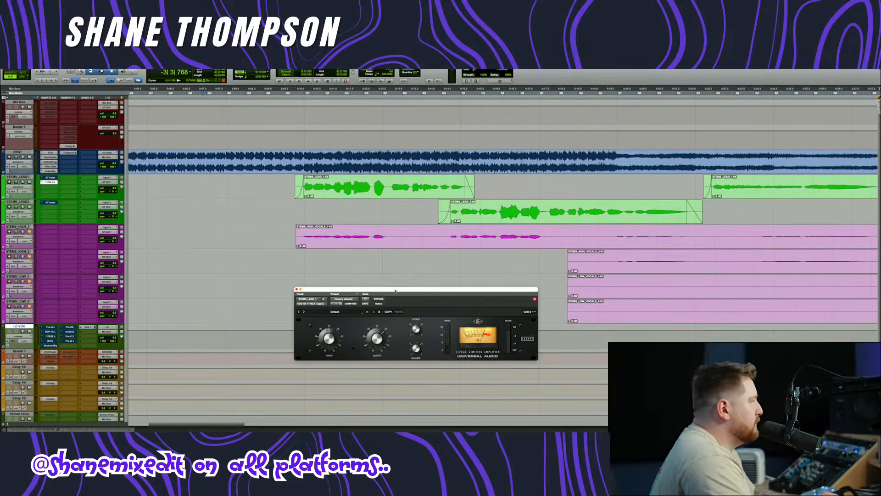
# - Select the first LEAD_1 clip, adjust the 1176LN release, and play the phrase to audition the compression
pyautogui.click(308, 208)
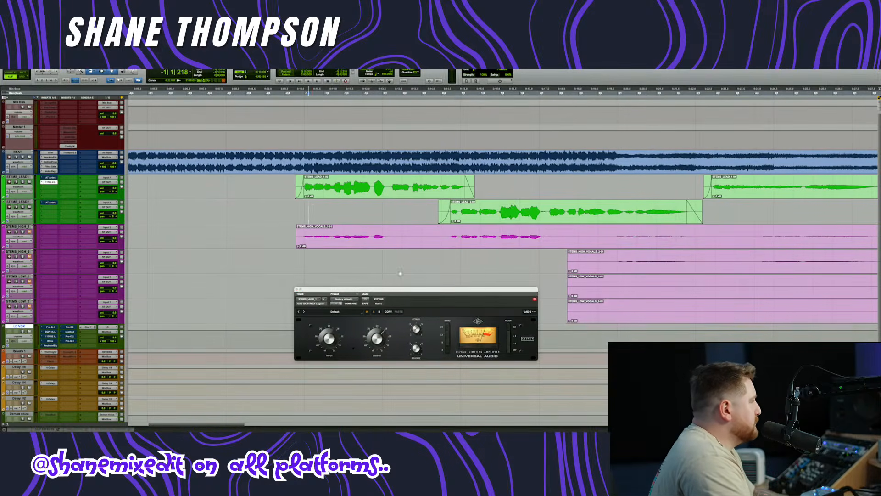
pyautogui.moveTo(405, 290); pyautogui.dragTo(405, 284)
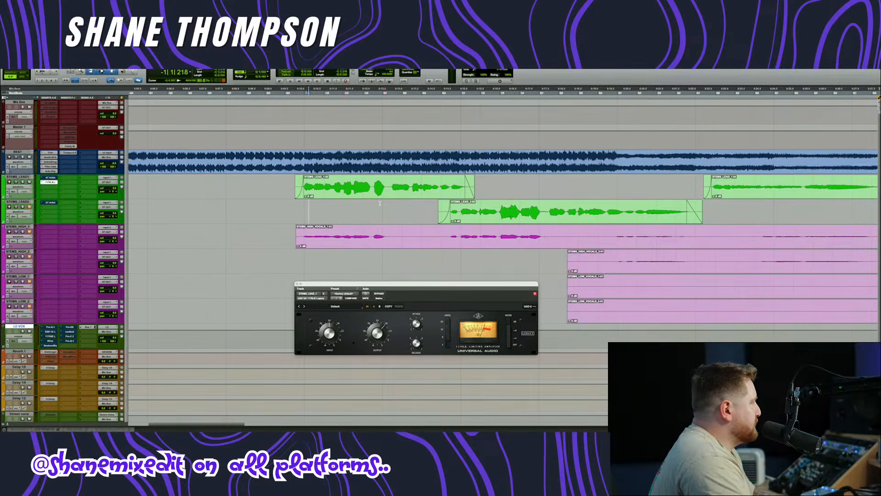
pyautogui.click(400, 195)
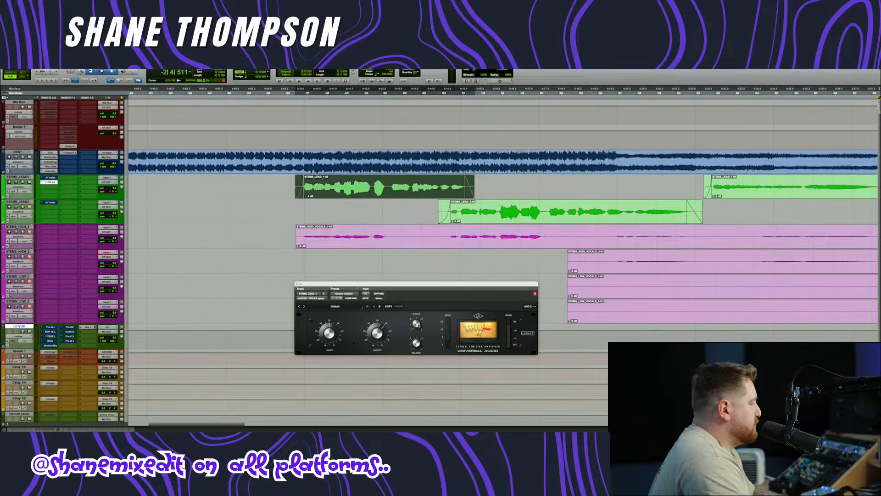
pyautogui.moveTo(418, 341); pyautogui.dragTo(418, 345)
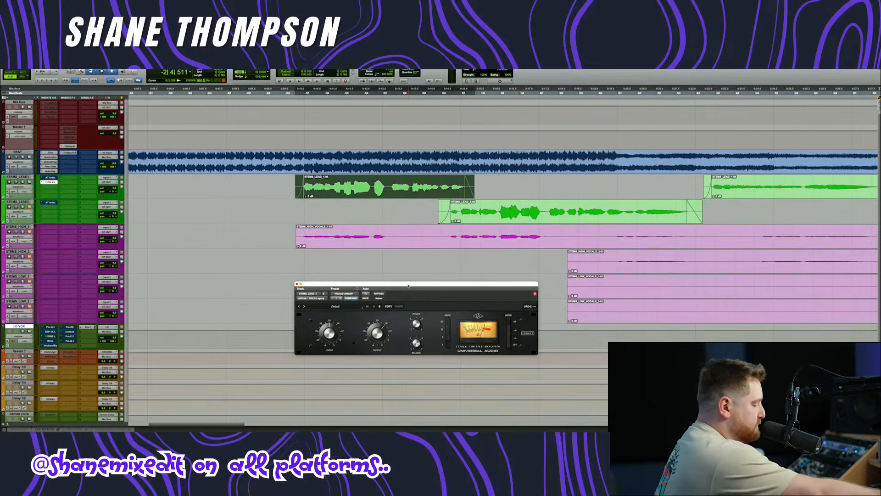
pyautogui.press('space')
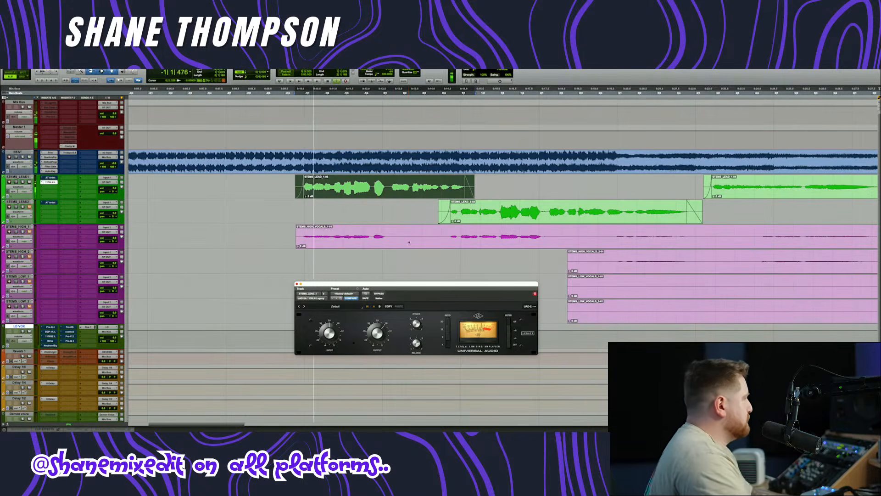
pyautogui.press('space')
pyautogui.click(356, 205)
pyautogui.click(381, 193)
pyautogui.press('space')
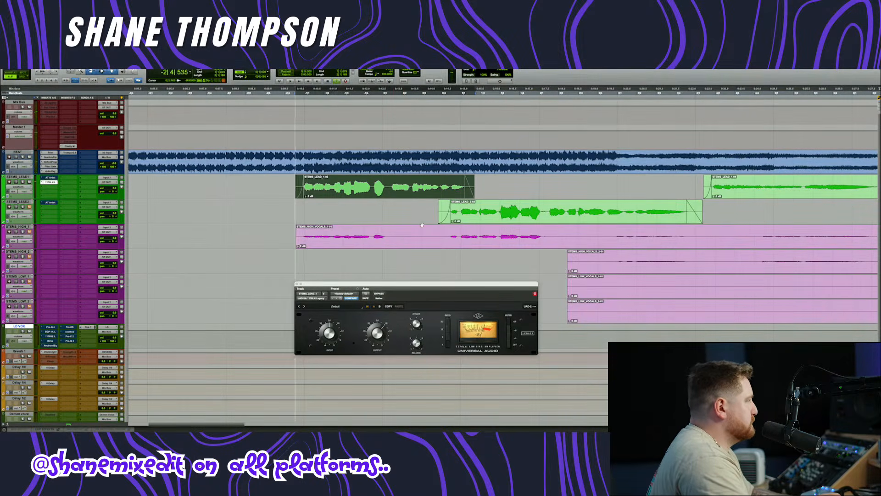
pyautogui.moveTo(431, 283); pyautogui.dragTo(436, 277)
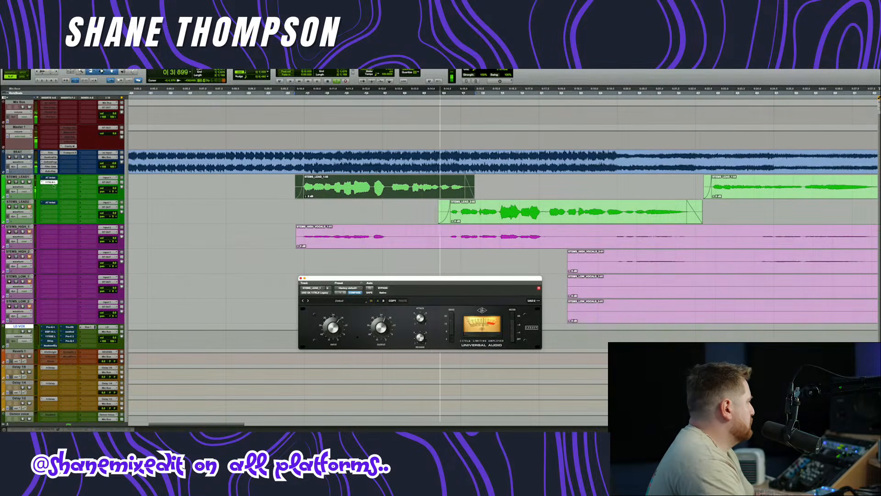
# - Copy the 1176LN insert from LEAD_1 to LEAD_2 and restart playback just before the first lead phrase
pyautogui.moveTo(50, 182); pyautogui.dragTo(49, 207)
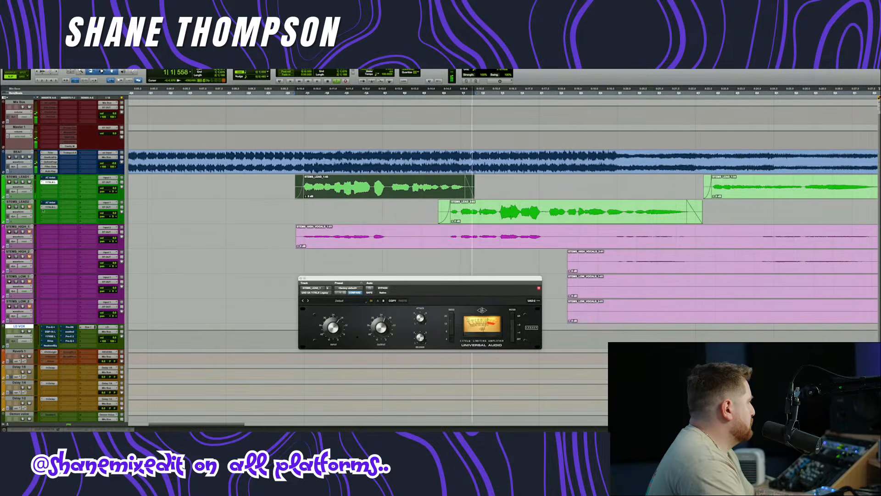
pyautogui.click(268, 190)
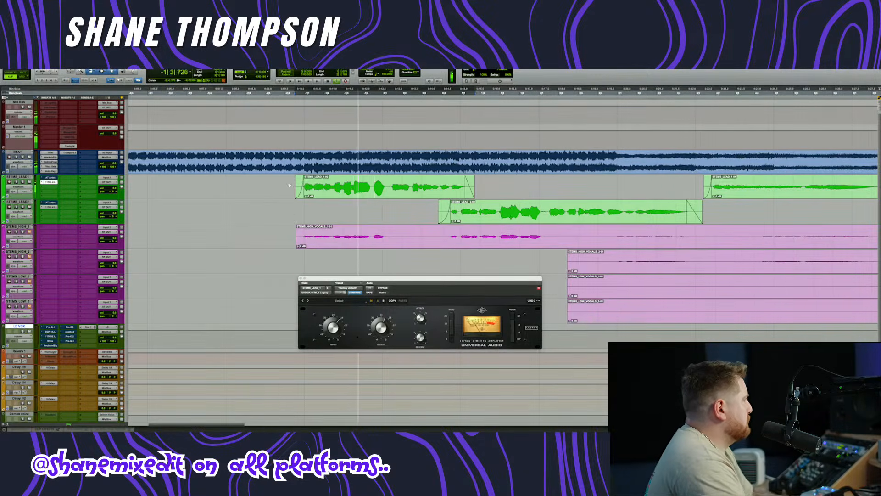
pyautogui.click(290, 90)
# - Replace the H-Delay insert on the Delay 1/2 track with the stereo EchoBoy Jr. plug-in
pyautogui.scroll(-5, 248, 229)
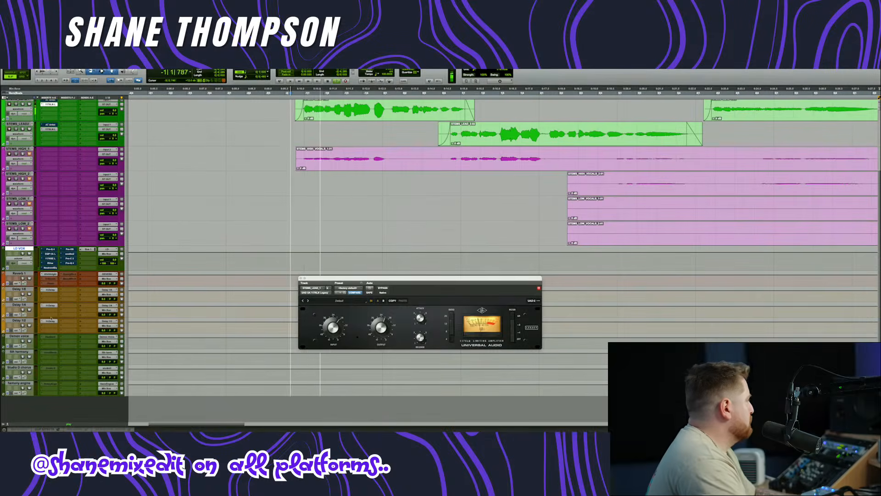
pyautogui.click(51, 320)
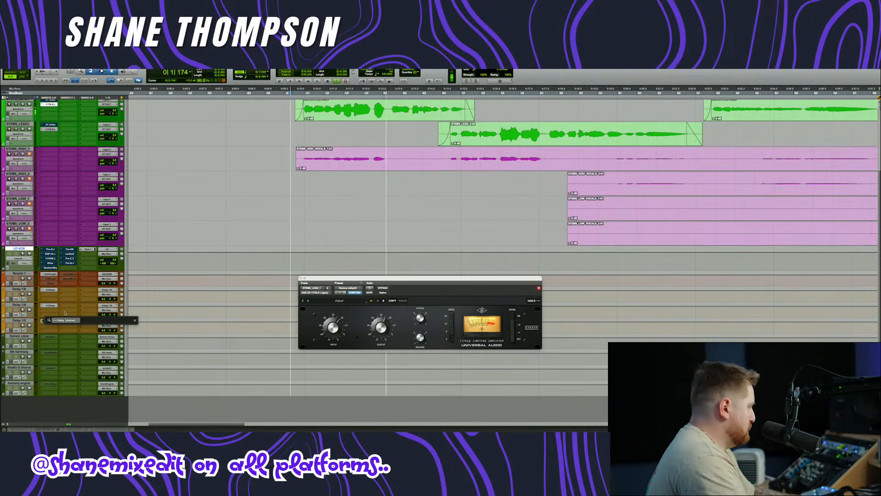
pyautogui.write('echo')
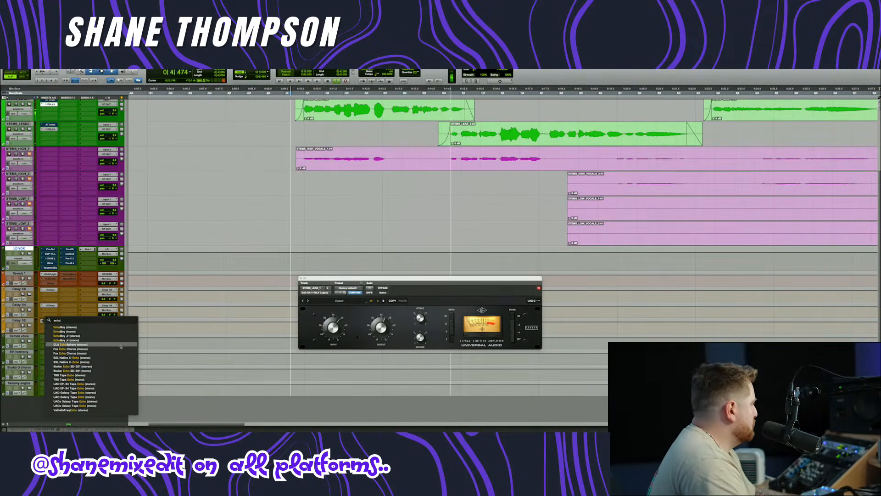
pyautogui.click(110, 335)
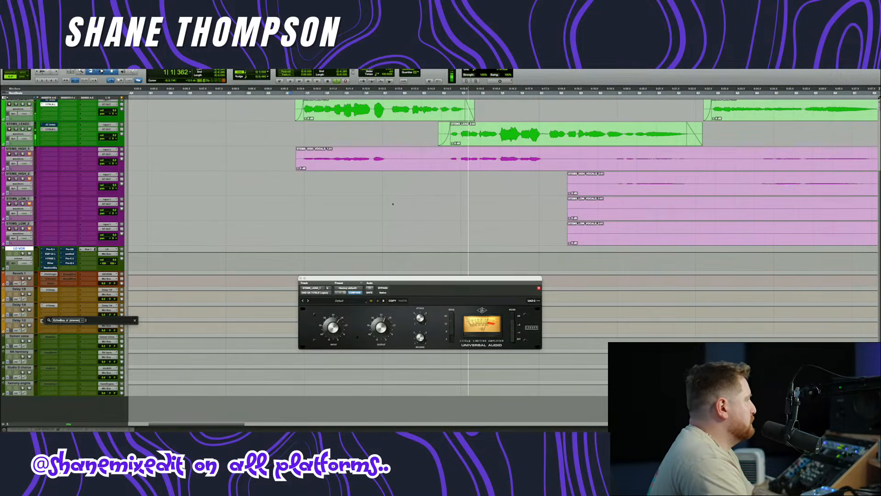
pyautogui.press('Return')
pyautogui.scroll(3, 392, 204)
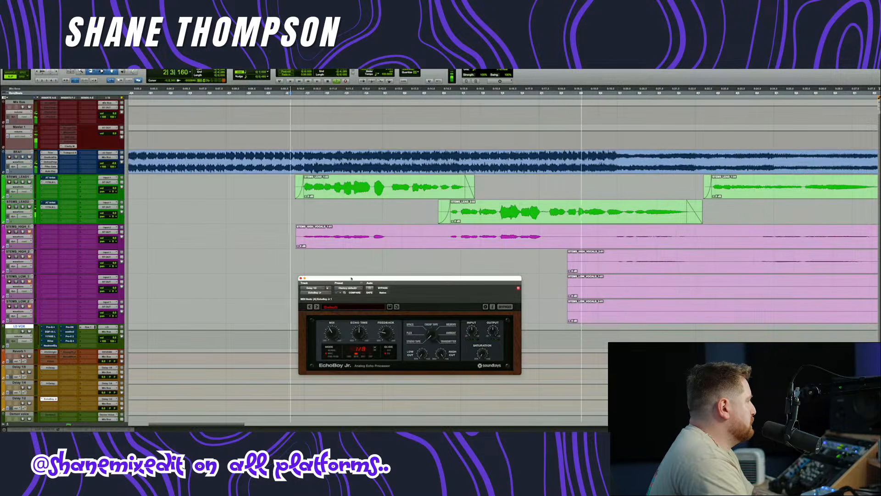
pyautogui.moveTo(351, 278); pyautogui.dragTo(350, 280)
# - Reopen the 1176LN compressor window on the LEAD_1 track during playback
pyautogui.hscroll(7, 370, 178)
pyautogui.scroll(-1, 370, 178)
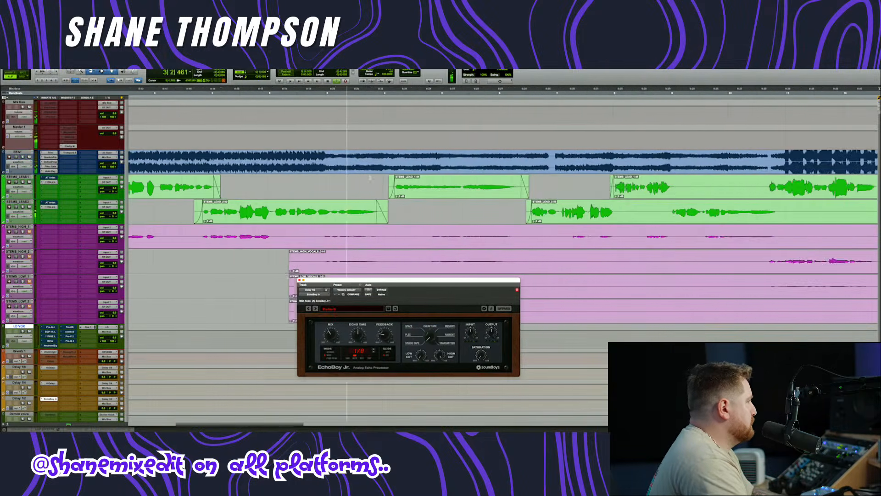
pyautogui.hscroll(-4, 369, 178)
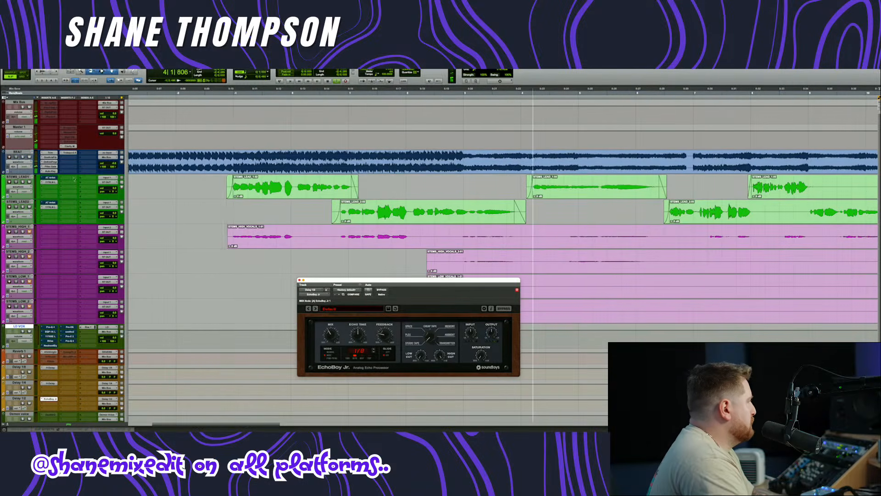
pyautogui.click(50, 182)
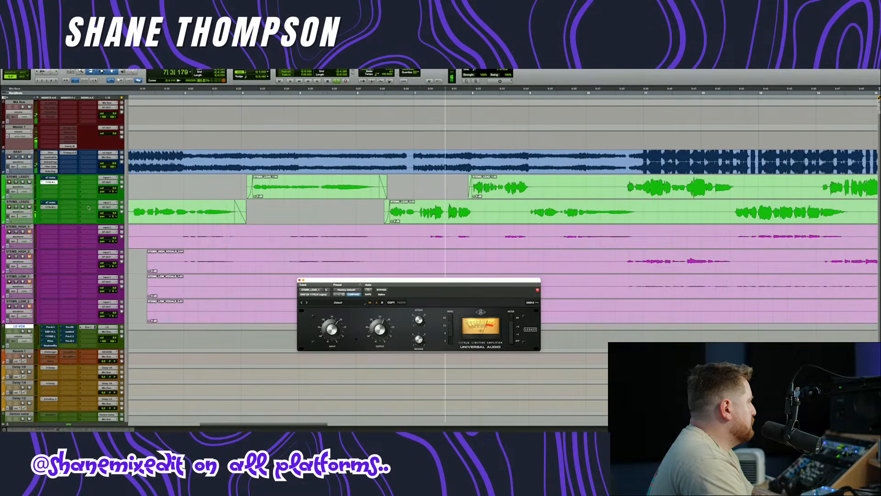
pyautogui.click(84, 190)
pyautogui.moveTo(98, 211)
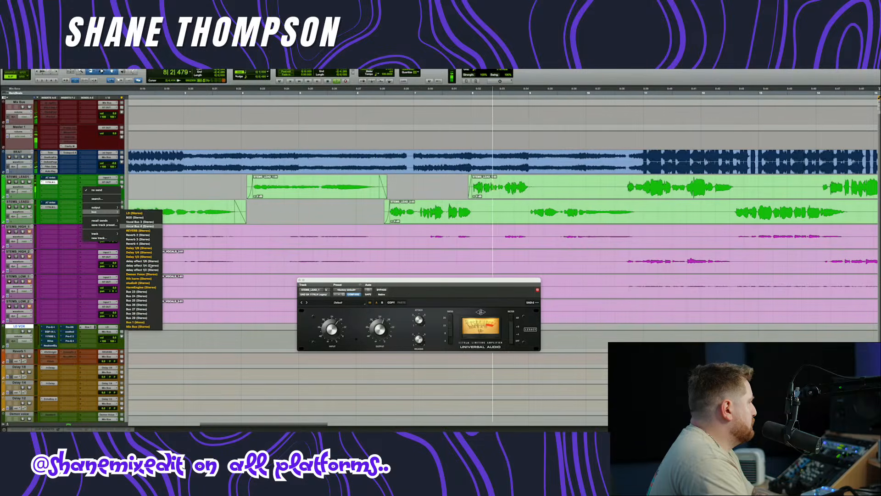
pyautogui.click(295, 216)
pyautogui.hscroll(-6, 295, 216)
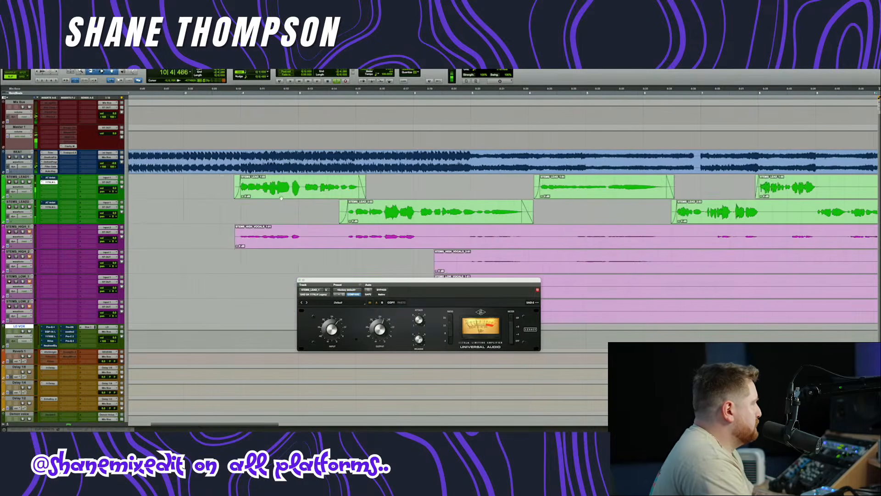
pyautogui.hscroll(6, 281, 198)
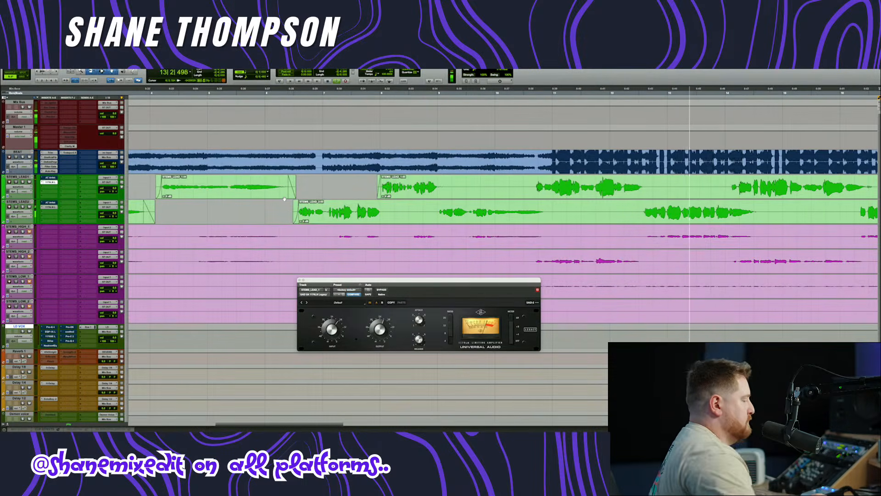
pyautogui.hscroll(-3, 233, 173)
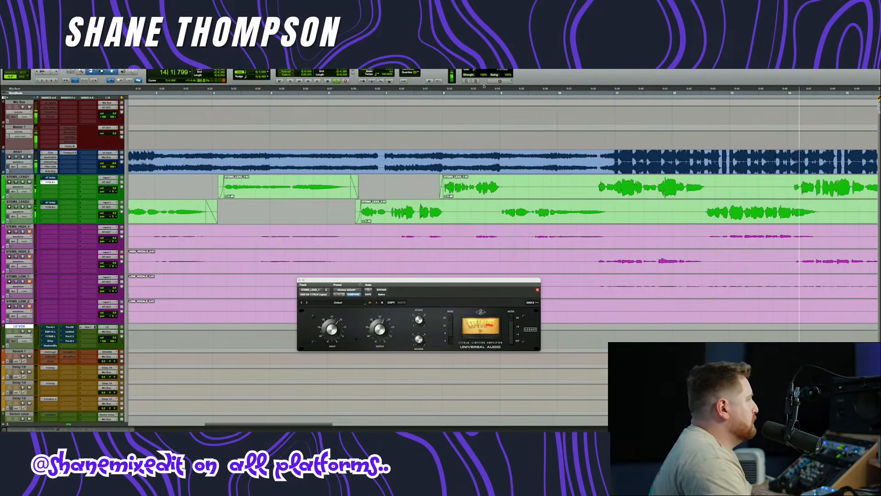
# - Insert the mono FabFilter Pro-MB after the 1176LN on LEAD_1 and copy it to the LEAD_2 track
pyautogui.click(51, 187)
pyautogui.moveTo(58, 187)
pyautogui.moveTo(106, 254)
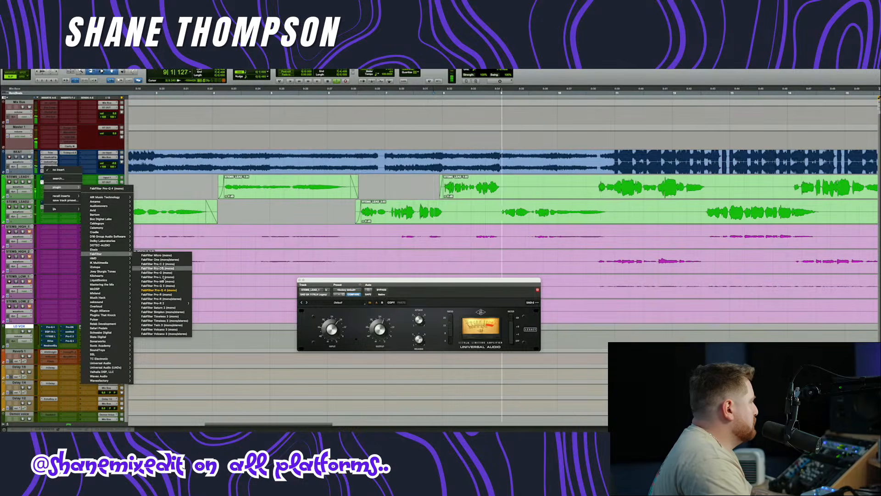
pyautogui.click(166, 282)
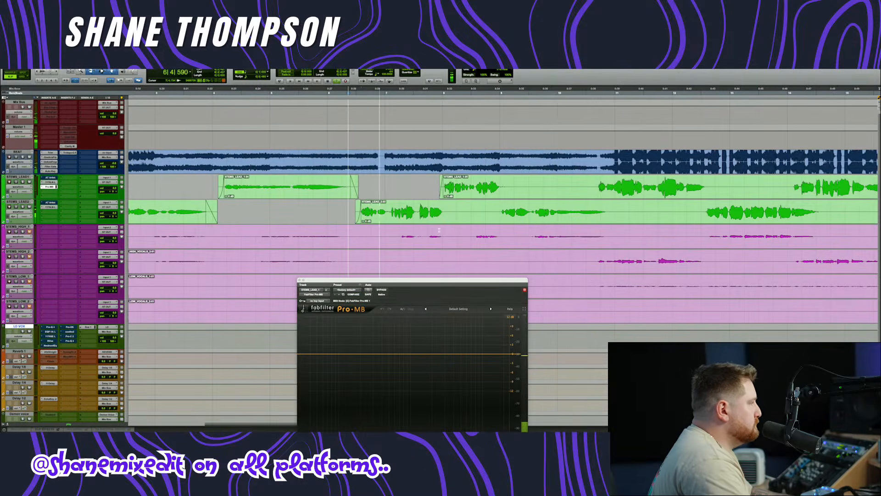
pyautogui.moveTo(50, 187); pyautogui.dragTo(42, 216)
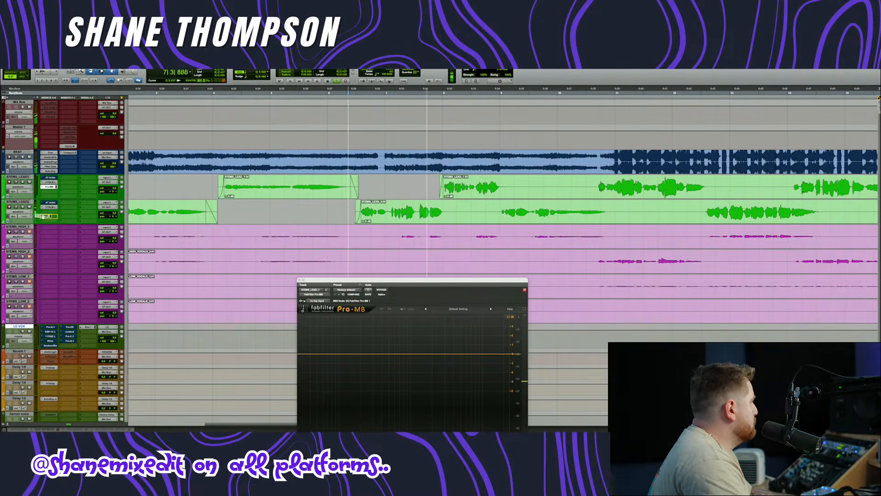
# - Add a Delay 1/2 bus send on LEAD_2, set its level to 0 dB, and copy the send to LEAD_1
pyautogui.hscroll(-5, 98, 215)
pyautogui.click(83, 187)
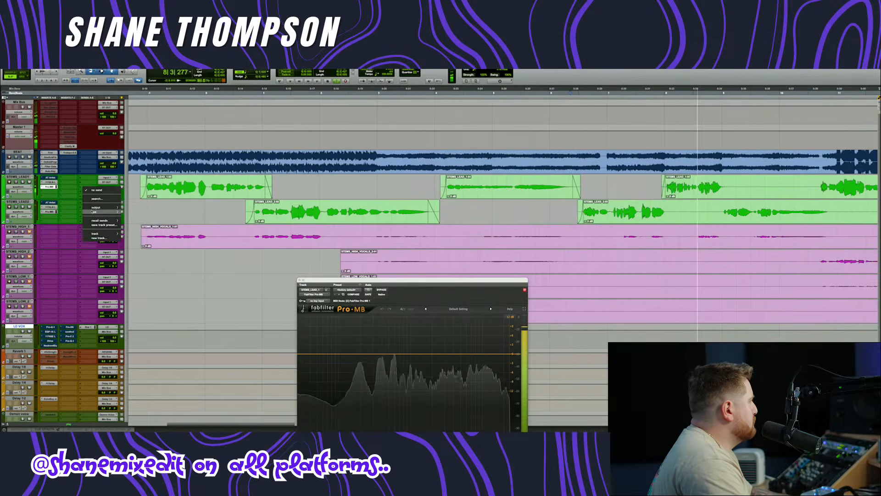
pyautogui.click(138, 257)
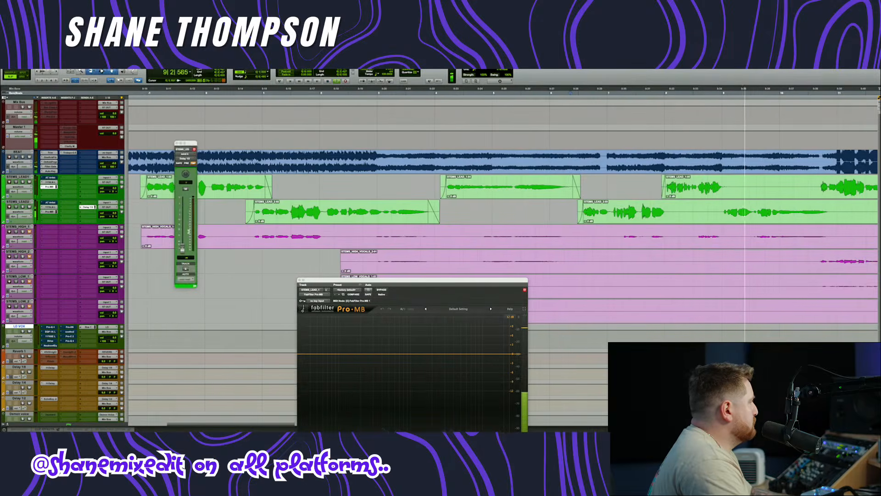
pyautogui.keyDown('alt'); pyautogui.click(182, 248); pyautogui.keyUp('alt')
pyautogui.moveTo(87, 207)
pyautogui.mouseDown()
pyautogui.moveTo(87, 220)
pyautogui.moveTo(94, 196)
pyautogui.mouseUp()
# - Set EchoBoy Jr. on the Delay 1/2 track to a 1/2 echo time and restart playback just before the first lead phrase
pyautogui.scroll(-5, 137, 211)
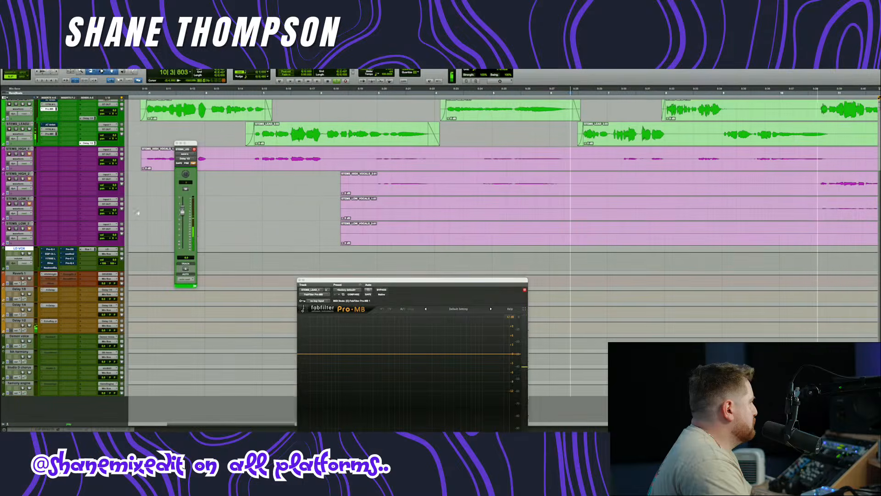
pyautogui.click(50, 321)
pyautogui.moveTo(405, 281); pyautogui.dragTo(435, 202)
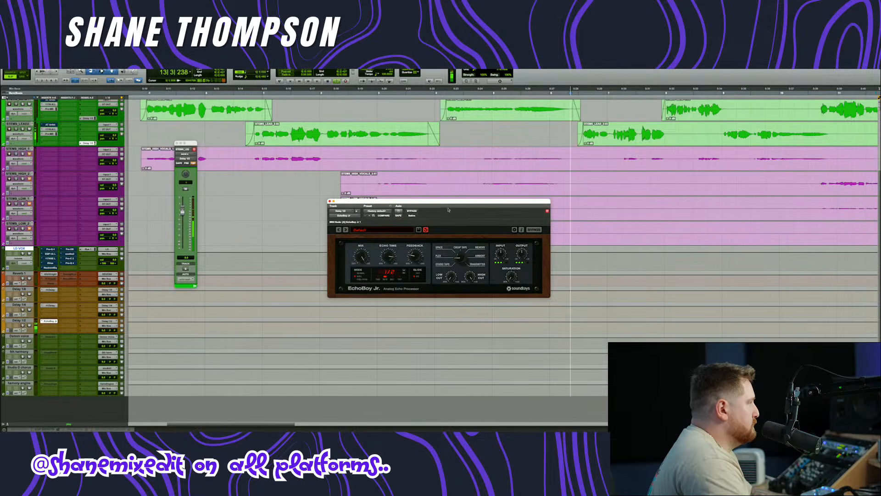
pyautogui.moveTo(448, 209); pyautogui.dragTo(464, 266)
pyautogui.scroll(4, 289, 163)
pyautogui.hscroll(-3, 288, 163)
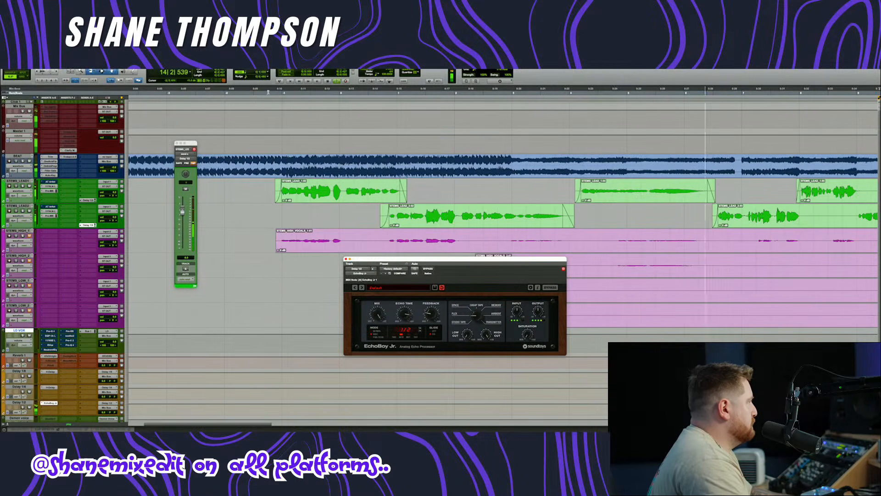
pyautogui.click(269, 93)
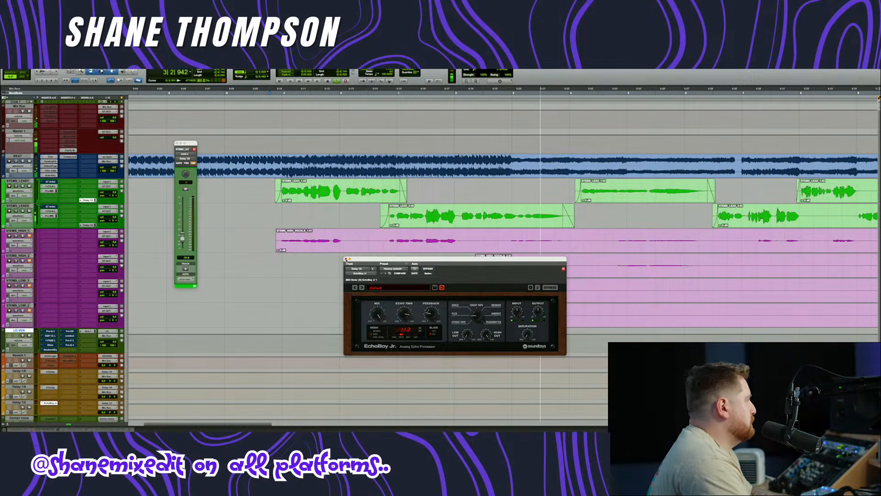
# - Close the EchoBoy Jr. window and check the 1176LN on LEAD_1 while replaying the opening lead phrase
pyautogui.click(346, 260)
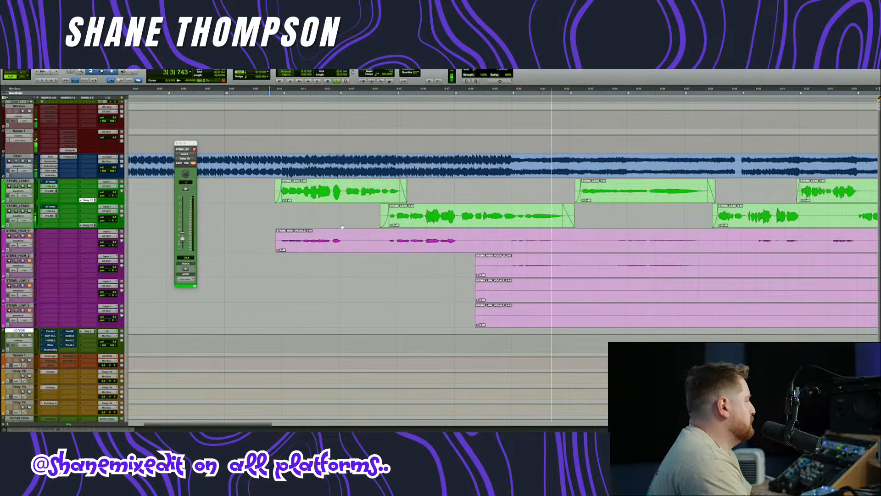
pyautogui.click(242, 207)
pyautogui.click(51, 186)
pyautogui.click(270, 94)
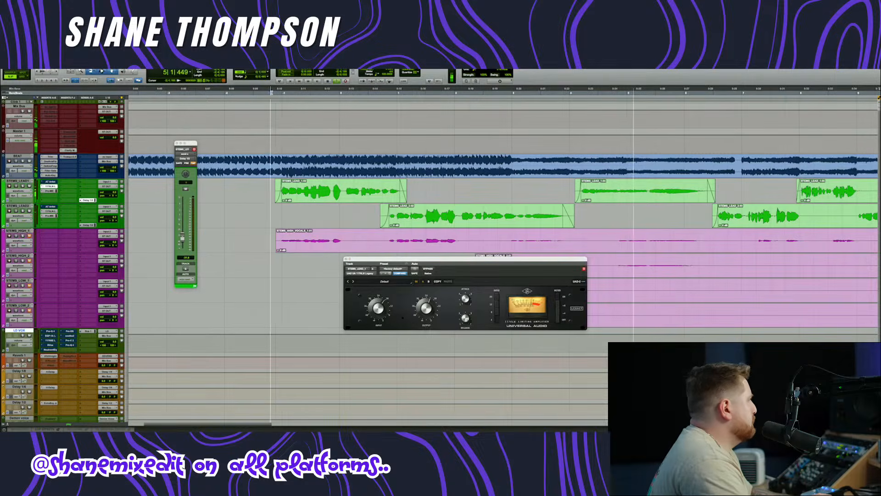
pyautogui.press('space')
pyautogui.press('space')
pyautogui.moveTo(403, 260); pyautogui.dragTo(403, 258)
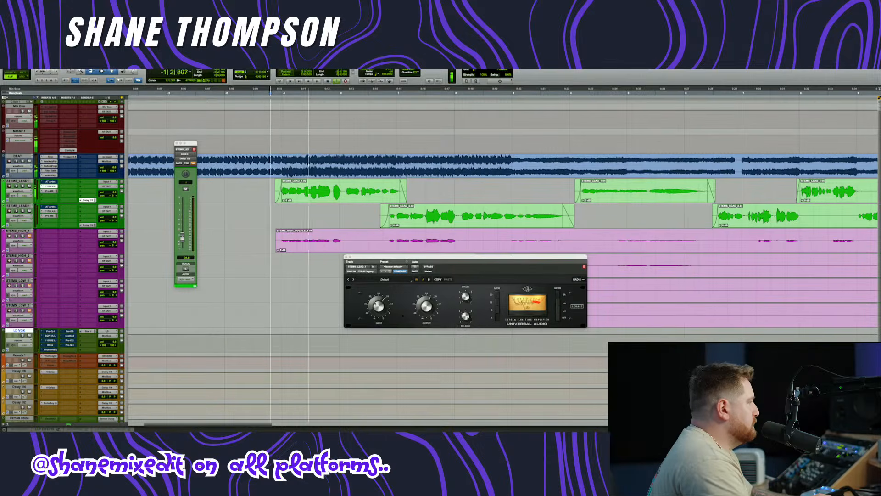
# - Open Pro-MB on LEAD_1 and load the saved four-band starting vocal preset
pyautogui.click(51, 191)
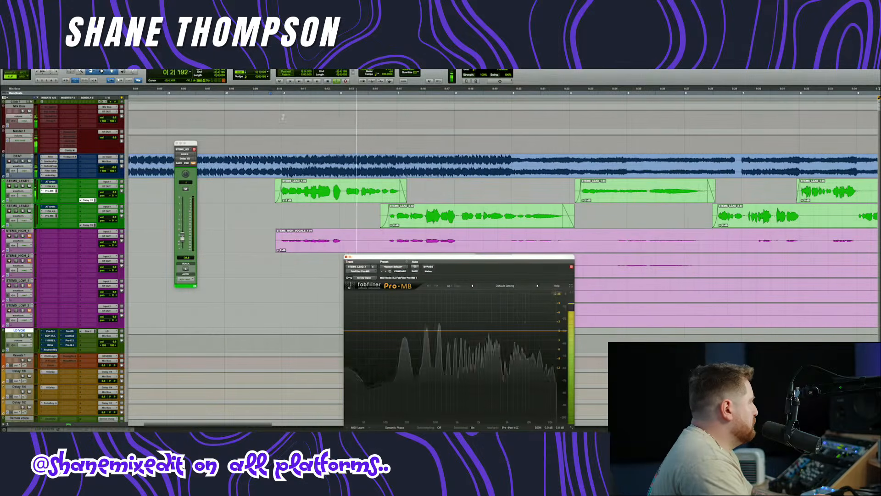
pyautogui.click(515, 288)
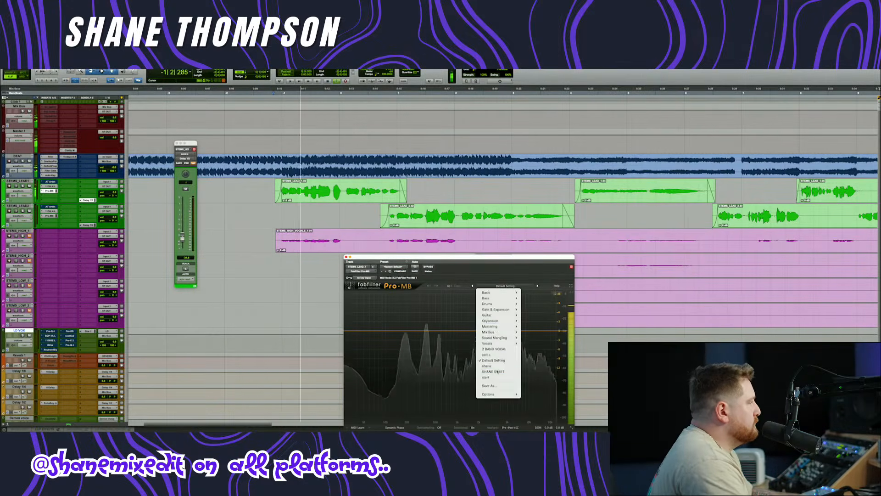
pyautogui.click(494, 338)
pyautogui.moveTo(458, 262); pyautogui.dragTo(448, 210)
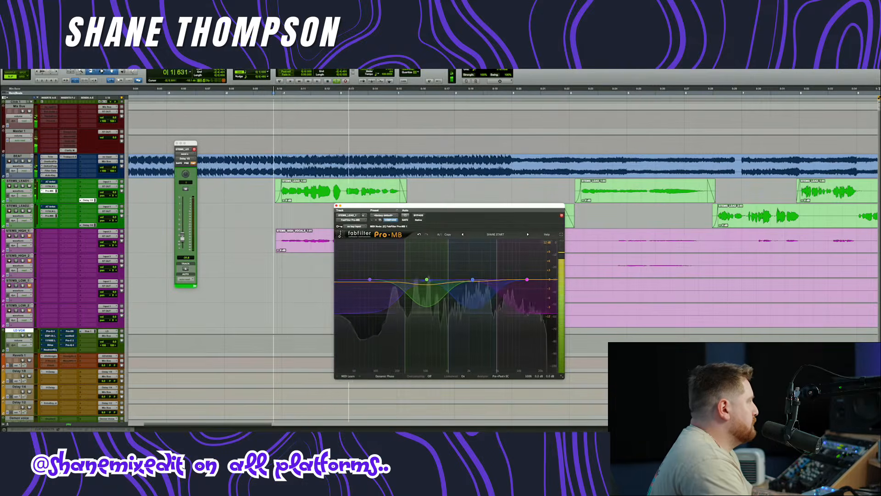
# - Replay the first lead phrase, solo Pro-MB's highest band and shift its lower crossover slightly down in frequency
pyautogui.press('space')
pyautogui.click(263, 221)
pyautogui.press('space')
pyautogui.click(501, 242)
pyautogui.click(527, 279)
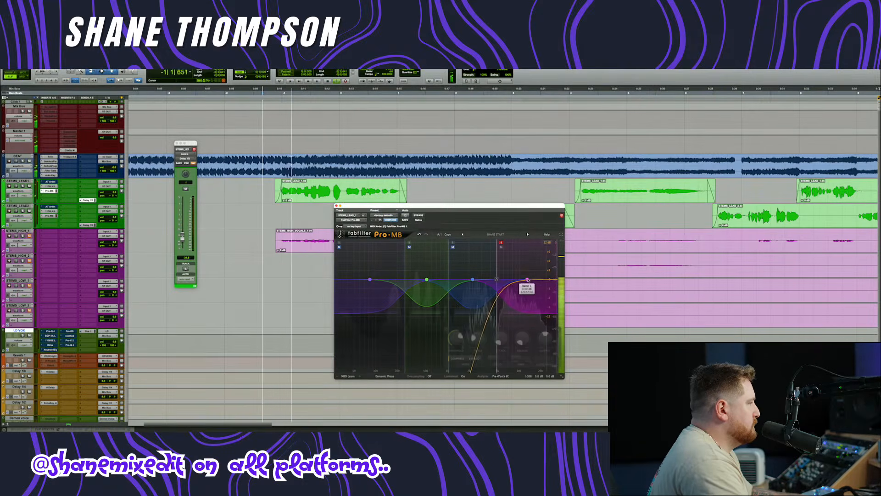
pyautogui.moveTo(498, 280); pyautogui.dragTo(497, 280)
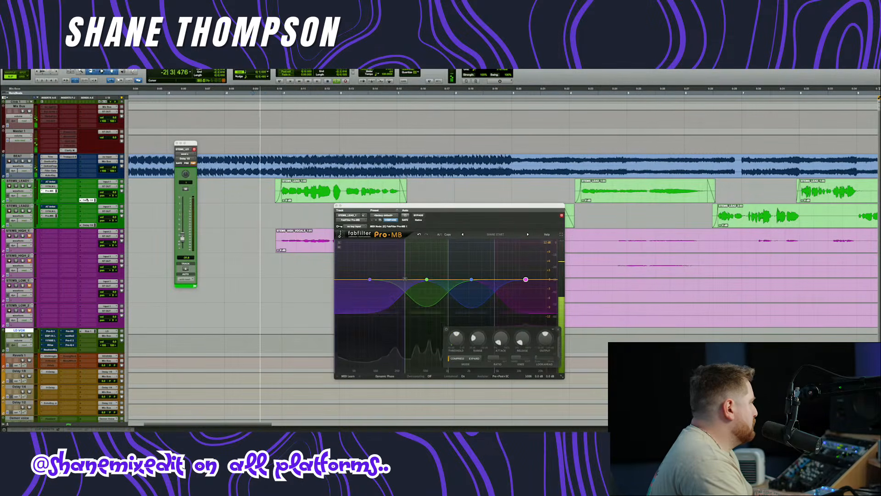
# - Add a Delay 1/4 bus send on LEAD_1, lower its level, copy it to LEAD_2, and close the floating windows
pyautogui.click(88, 181)
pyautogui.moveTo(111, 202)
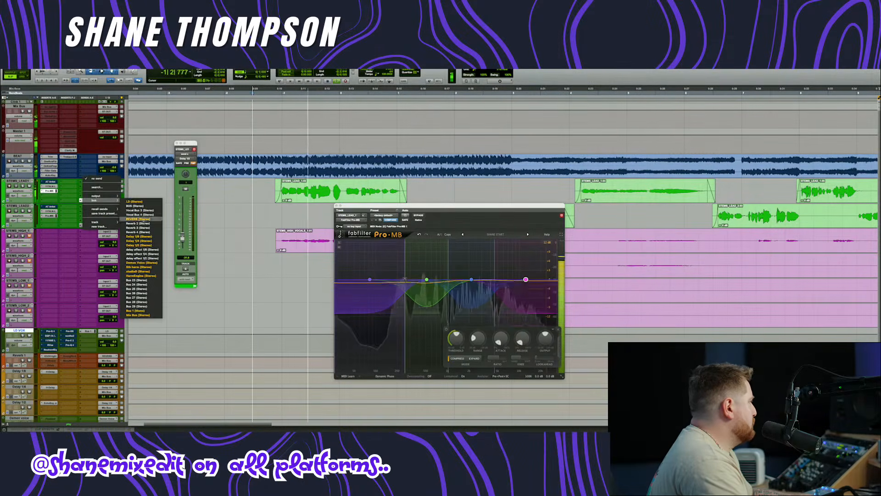
pyautogui.click(138, 240)
pyautogui.moveTo(182, 250); pyautogui.dragTo(182, 237)
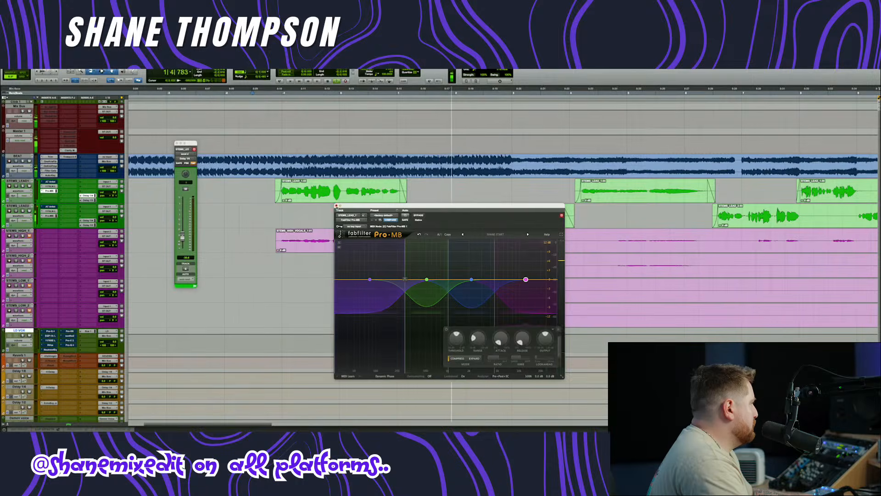
pyautogui.click(337, 206)
pyautogui.click(177, 144)
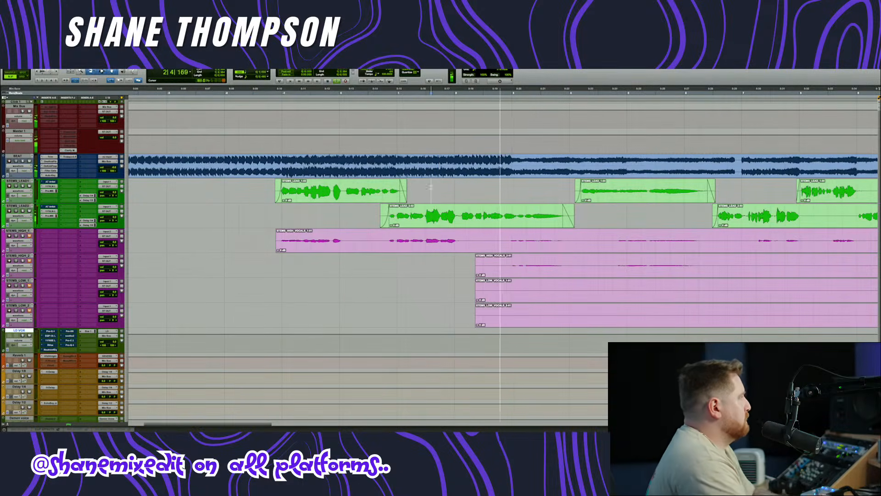
# - Delete the empty section between the second and third LEAD_2 phrases and tidy the end of the preceding clip
pyautogui.moveTo(403, 200); pyautogui.dragTo(506, 207)
pyautogui.hscroll(8, 406, 202)
pyautogui.press('Delete')
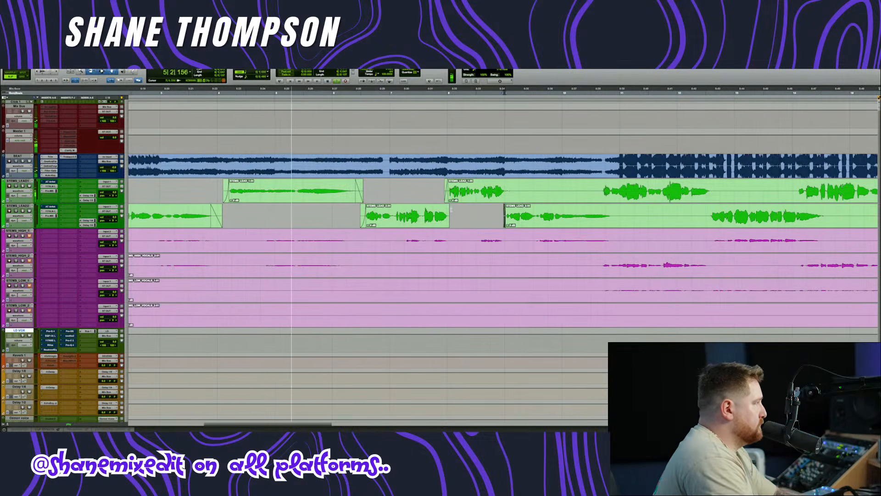
pyautogui.moveTo(449, 208); pyautogui.dragTo(447, 207)
pyautogui.hscroll(-8, 116, 171)
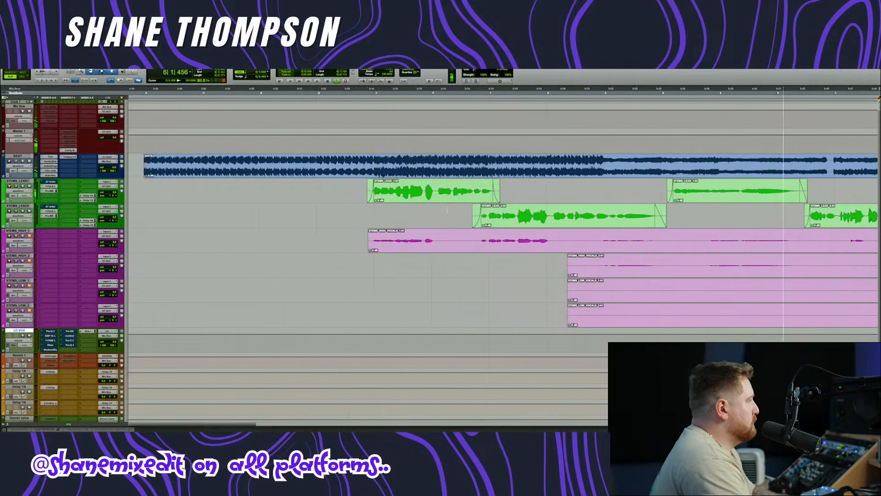
# - Audition Auto-Tune Artist on the first LEAD_1 phrase, then replace it with the mono Auto-Tune EFX+
pyautogui.click(48, 182)
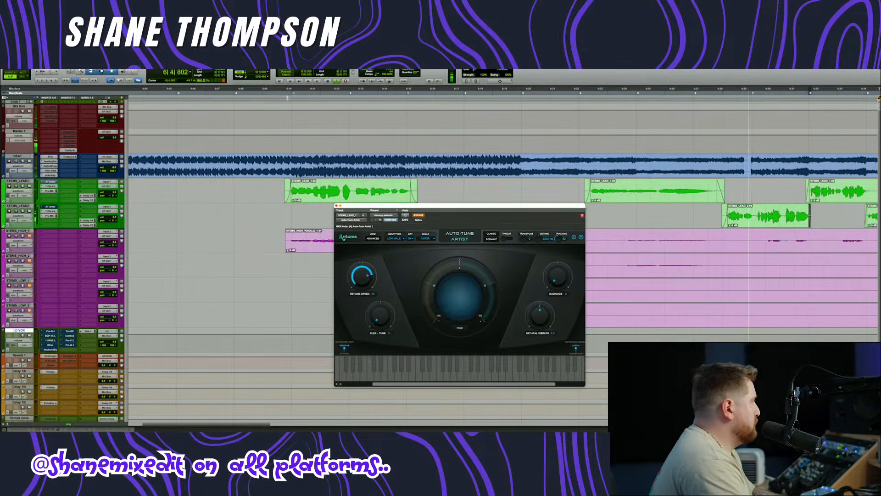
pyautogui.click(280, 89)
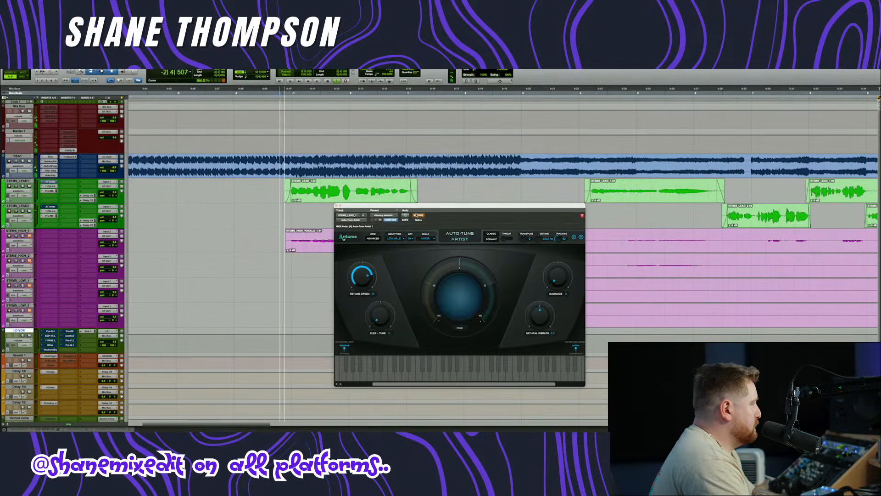
pyautogui.moveTo(441, 205); pyautogui.dragTo(400, 212)
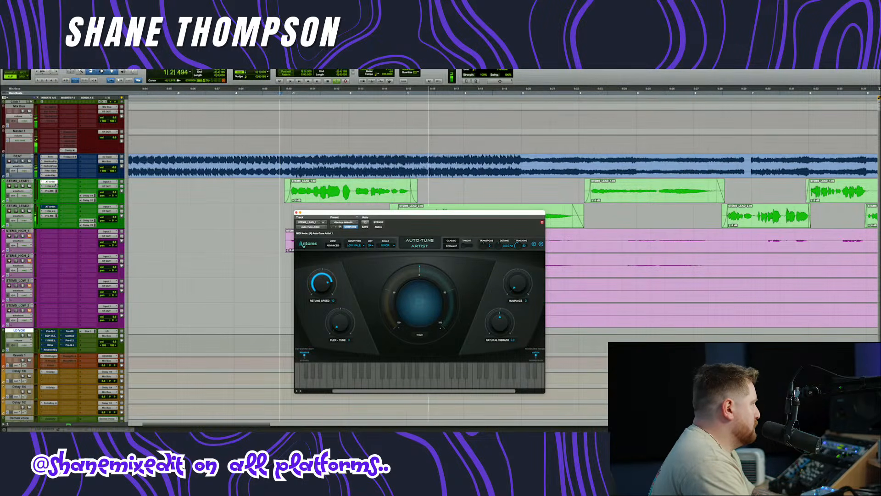
pyautogui.click(42, 182)
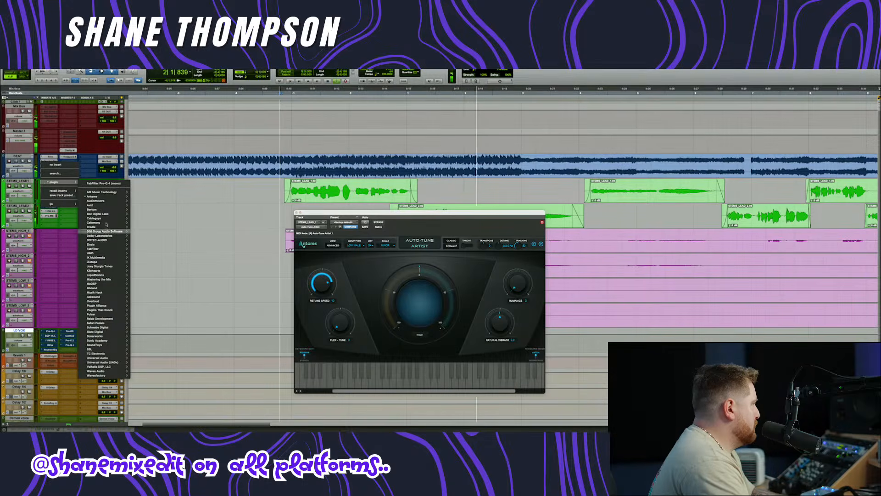
pyautogui.moveTo(106, 196)
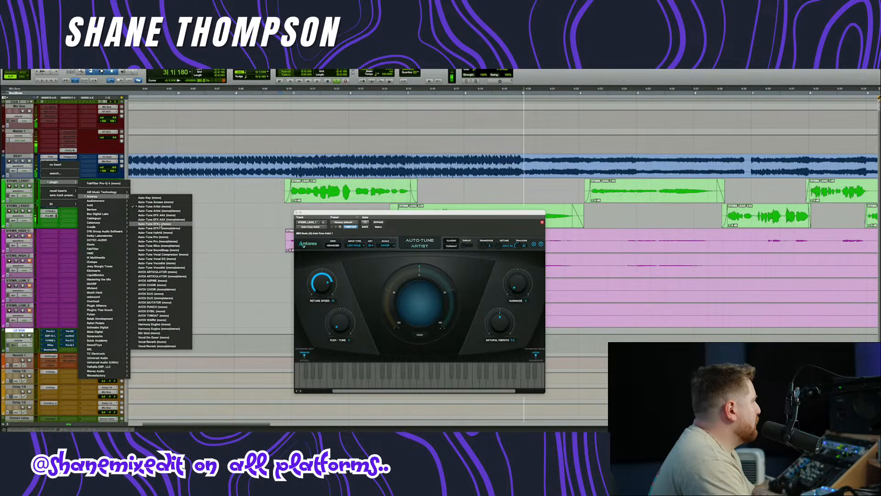
pyautogui.click(347, 209)
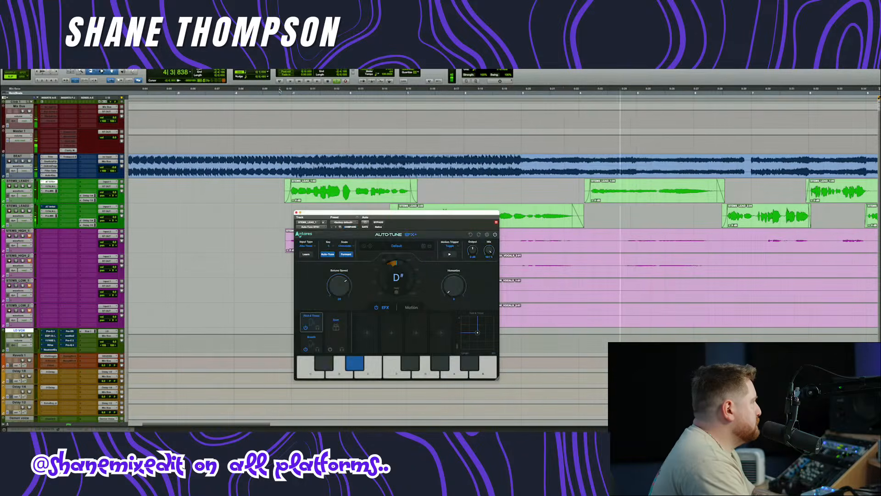
# - Set the Auto-Tune EFX+ input type to Low Male, choose the song's key and a Minor scale during playback
pyautogui.click(279, 91)
pyautogui.click(308, 246)
pyautogui.click(312, 263)
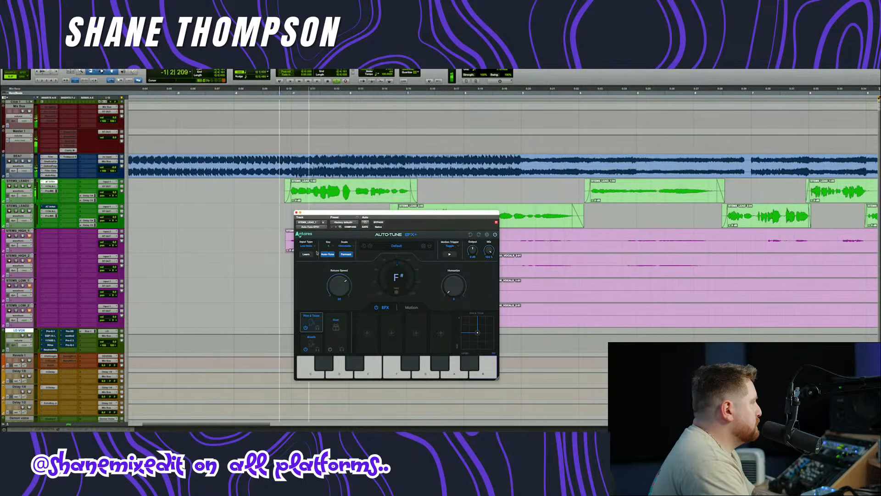
pyautogui.click(329, 245)
pyautogui.click(340, 290)
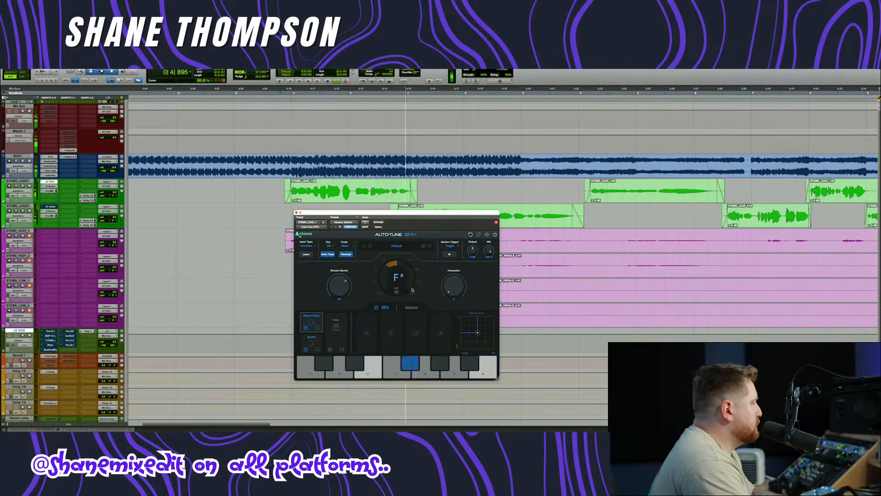
# - Show the Motion section of Auto-Tune EFX+, adjust the Retune Speed, and replay the first lead phrase
pyautogui.click(409, 307)
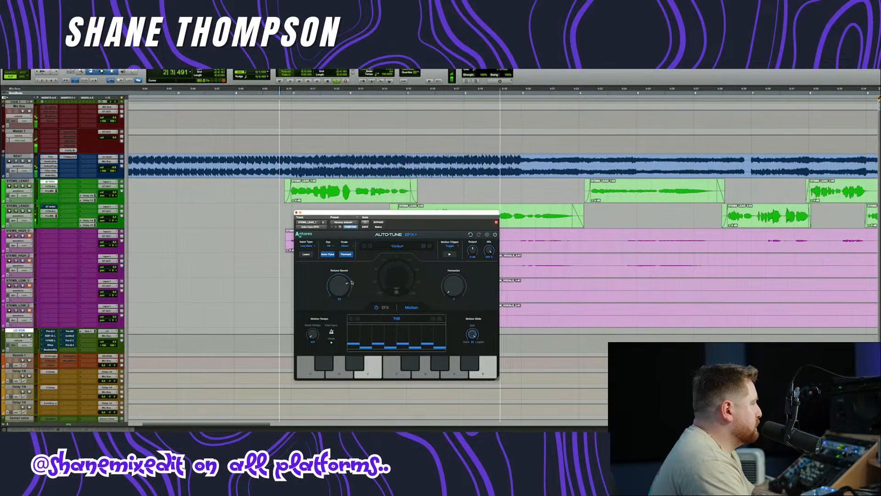
pyautogui.moveTo(351, 282); pyautogui.dragTo(352, 278)
pyautogui.click(281, 126)
pyautogui.press('space')
pyautogui.press('space')
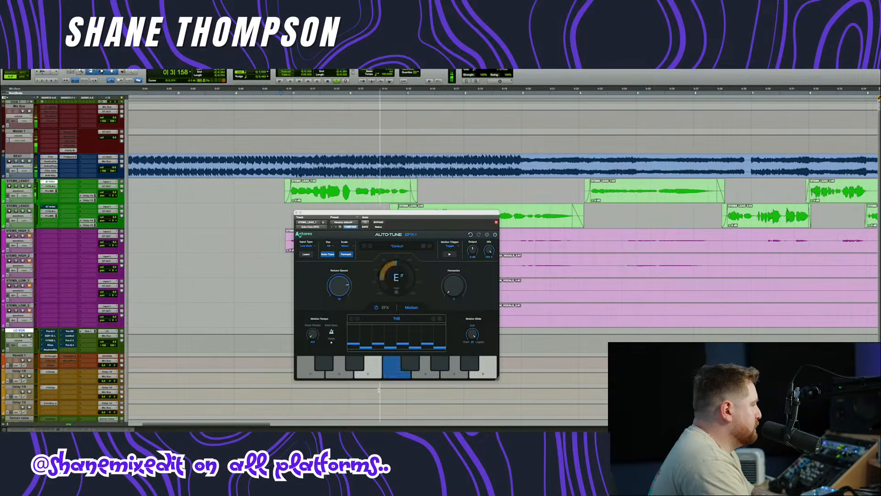
pyautogui.press('space')
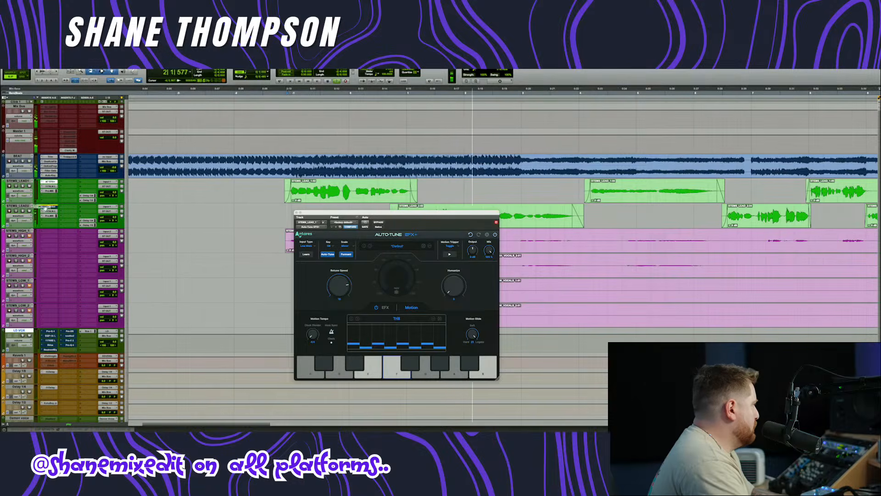
# - Copy Auto-Tune EFX+ from LEAD_1 to LEAD_2 in place of Auto-Tune Artist, audition both leads, and close the plug-in
pyautogui.press('space')
pyautogui.press('space')
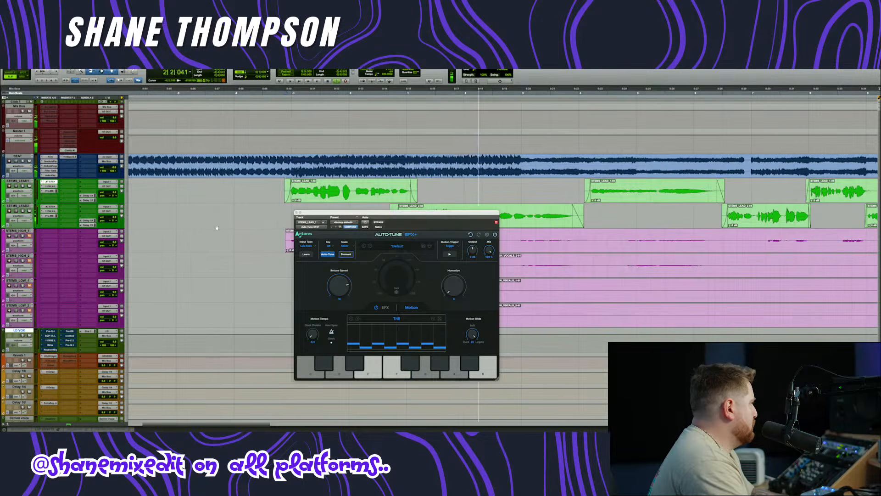
pyautogui.moveTo(314, 213); pyautogui.dragTo(307, 226)
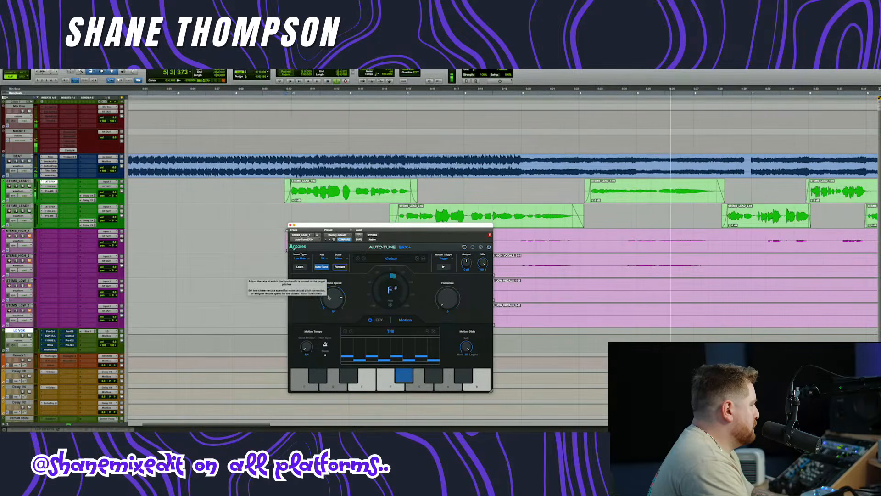
pyautogui.click(290, 225)
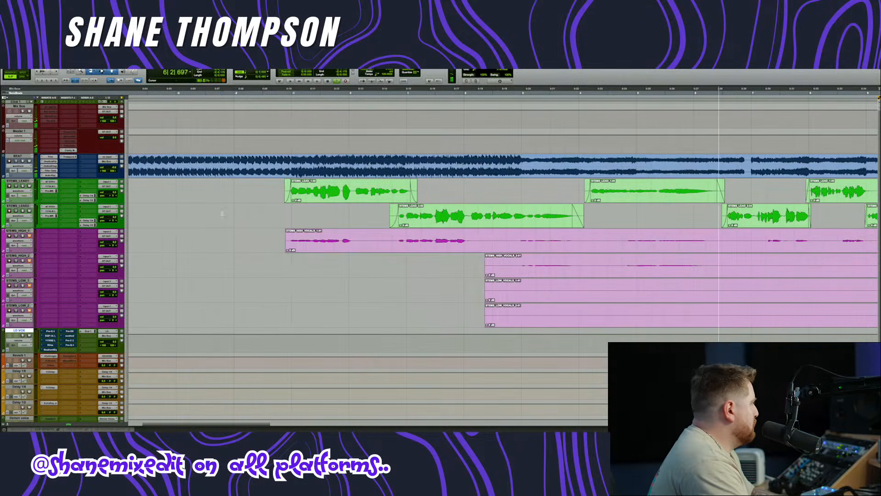
# - Add a REVERB bus send on LEAD_1 and copy the send to LEAD_2
pyautogui.click(87, 183)
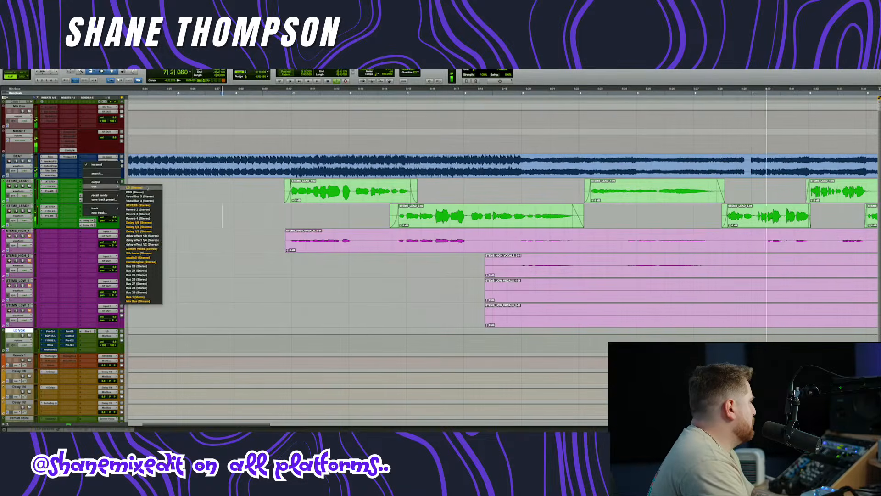
pyautogui.click(140, 206)
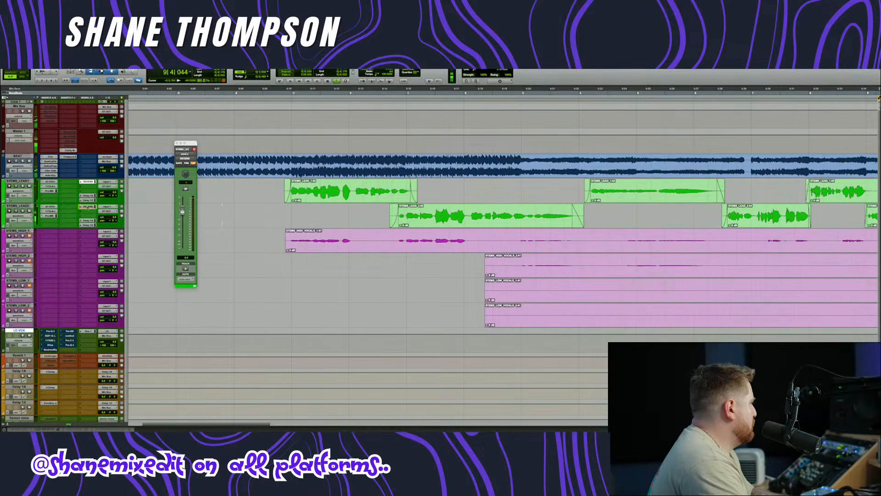
# - Insert the Soundtoys SpaceBlender on the Reverb 1 track, bypass it for comparison, and restart playback before the first lead phrase
pyautogui.scroll(-4, 202, 227)
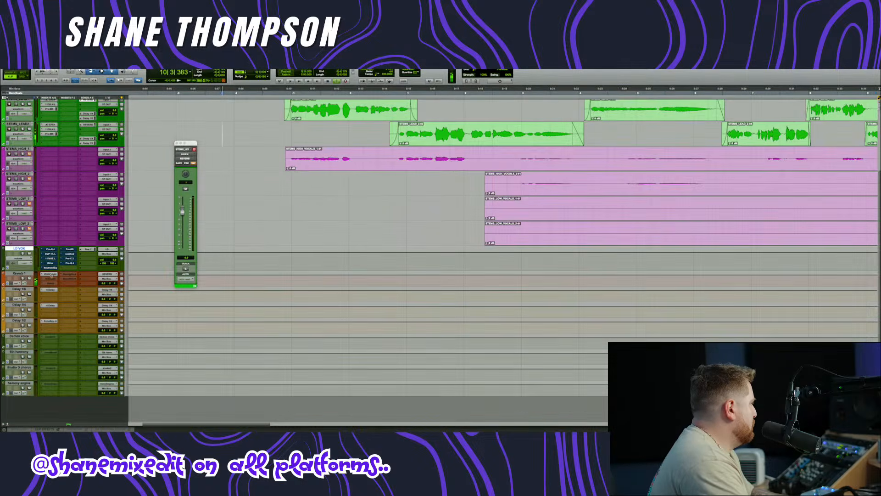
pyautogui.click(40, 279)
pyautogui.write('sp')
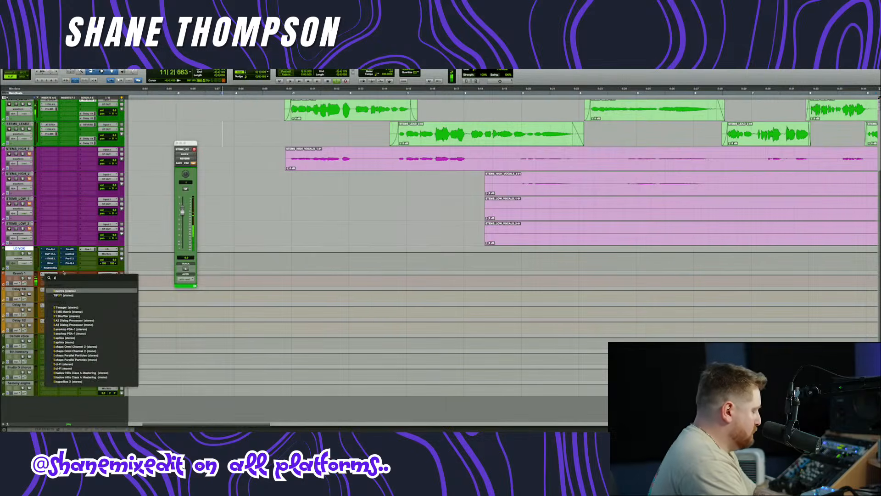
pyautogui.write('ace')
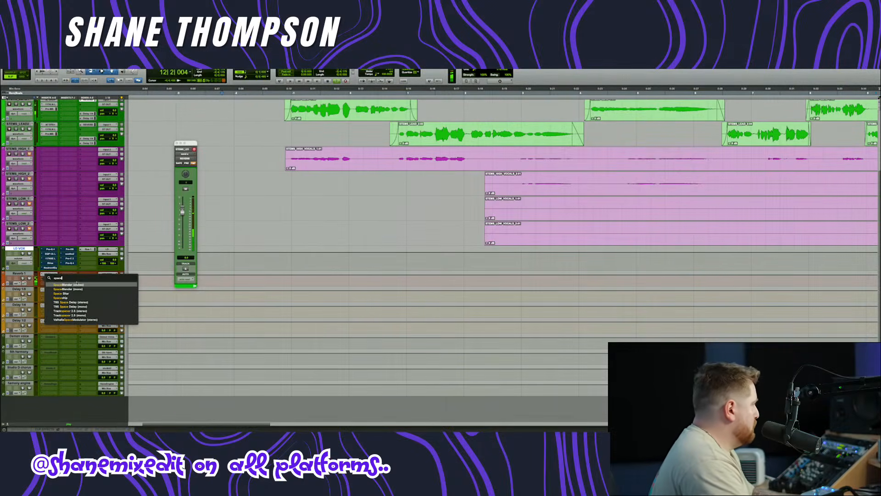
pyautogui.click(75, 285)
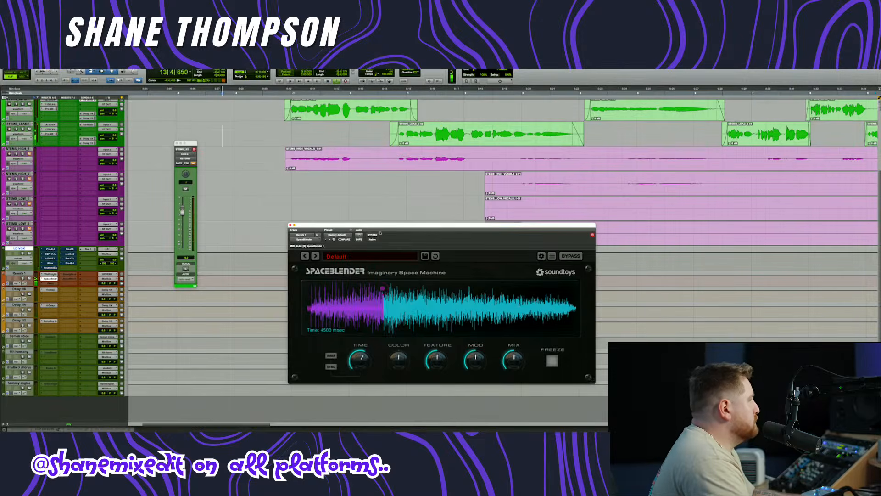
pyautogui.moveTo(314, 225); pyautogui.dragTo(290, 207)
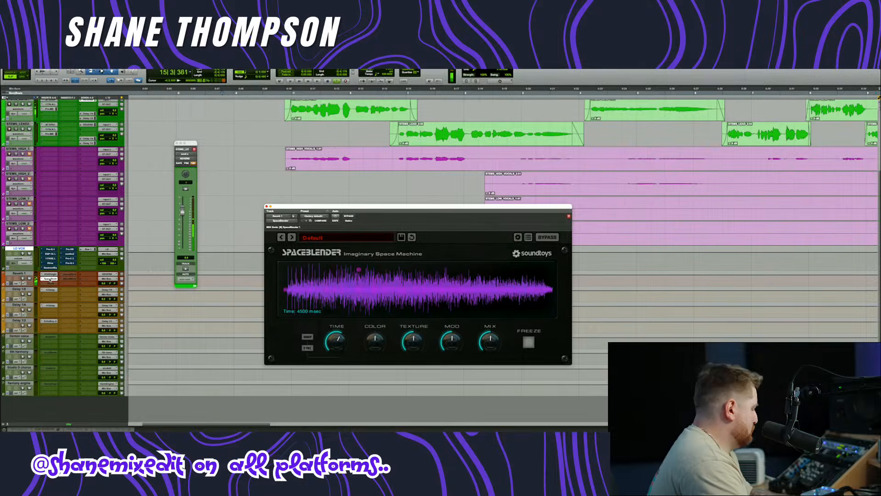
pyautogui.scroll(4, 292, 147)
pyautogui.press('space')
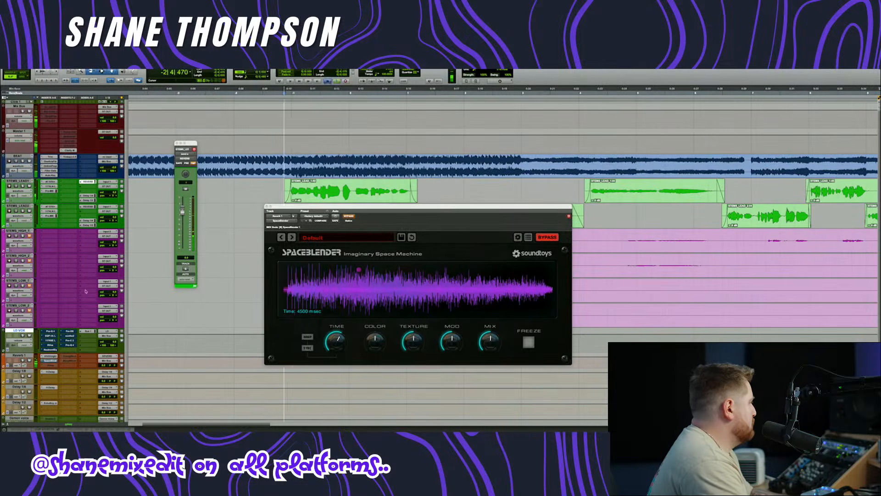
# - Set the High Cut to 5920 Hz and the Low Cut to 220 Hz in ValhallaVintageVerb on Reverb 1, and close it
pyautogui.click(50, 356)
pyautogui.moveTo(382, 207); pyautogui.dragTo(380, 215)
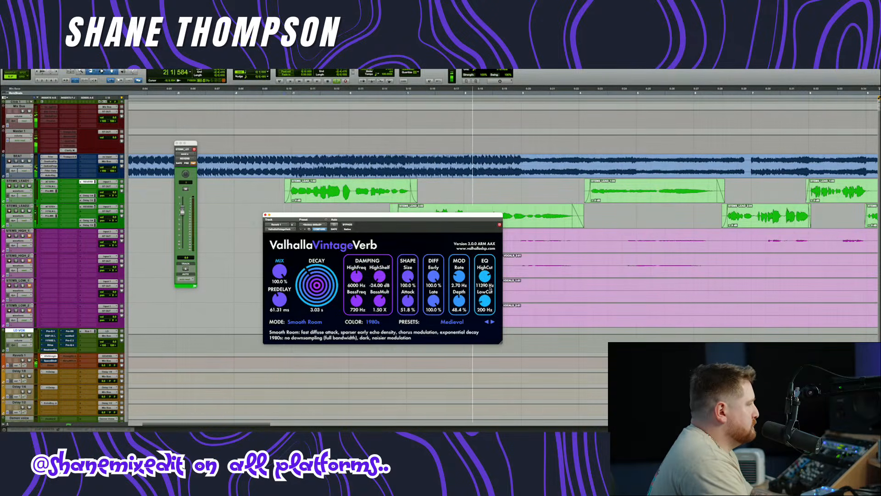
pyautogui.moveTo(485, 276); pyautogui.dragTo(490, 293)
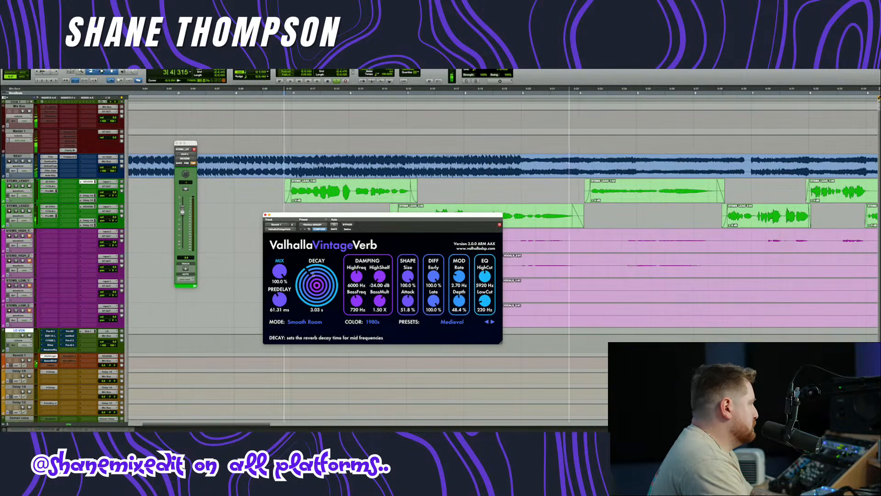
pyautogui.click(265, 215)
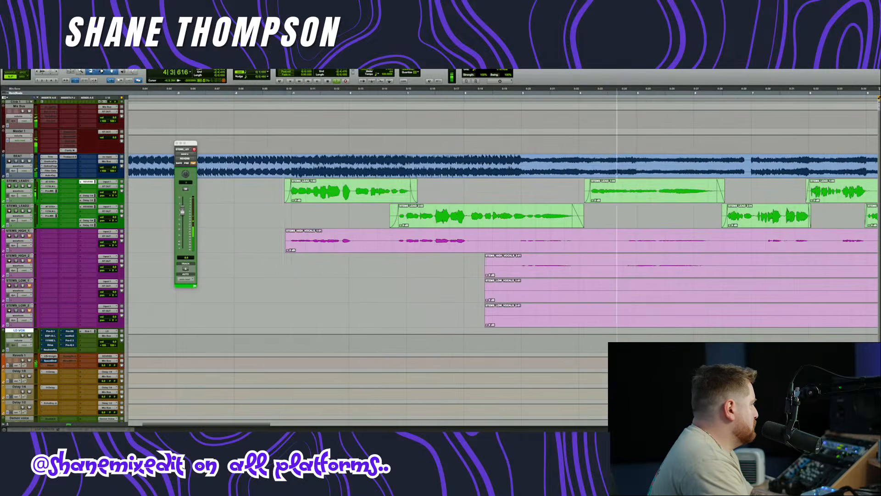
# - Reactivate SpaceBlender on Reverb 1, set its Mix to maximum, raise the Texture, and shorten the Time to 2449 msec
pyautogui.click(50, 362)
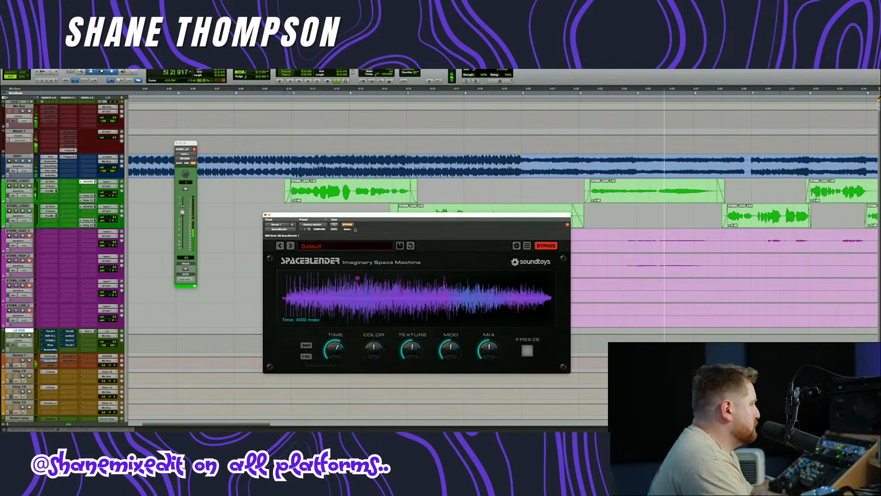
pyautogui.moveTo(356, 216); pyautogui.dragTo(368, 200)
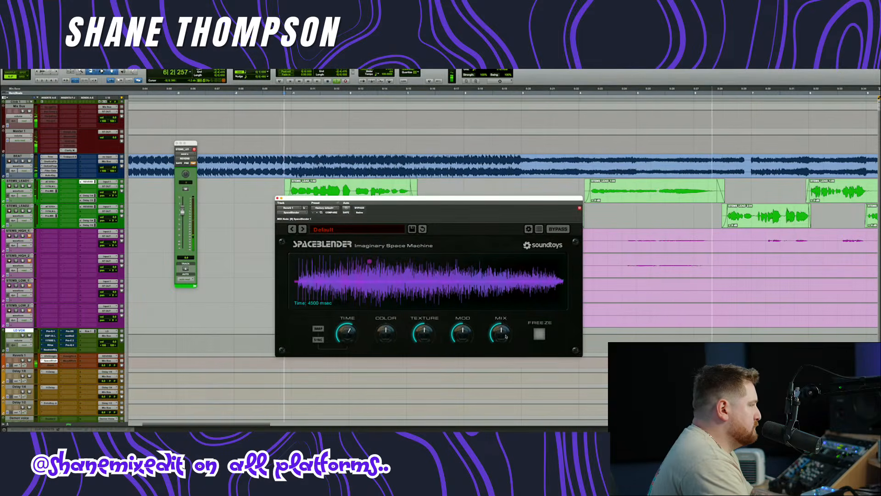
pyautogui.moveTo(347, 334); pyautogui.dragTo(347, 353)
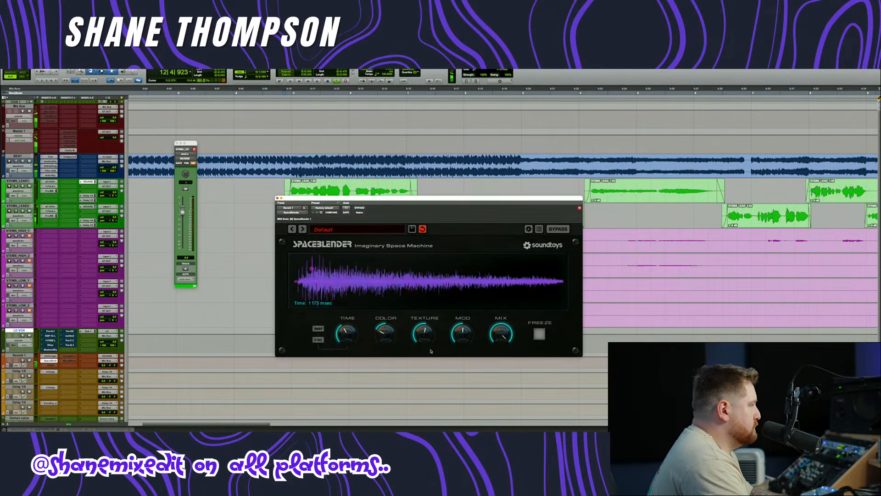
pyautogui.moveTo(430, 351); pyautogui.dragTo(437, 337)
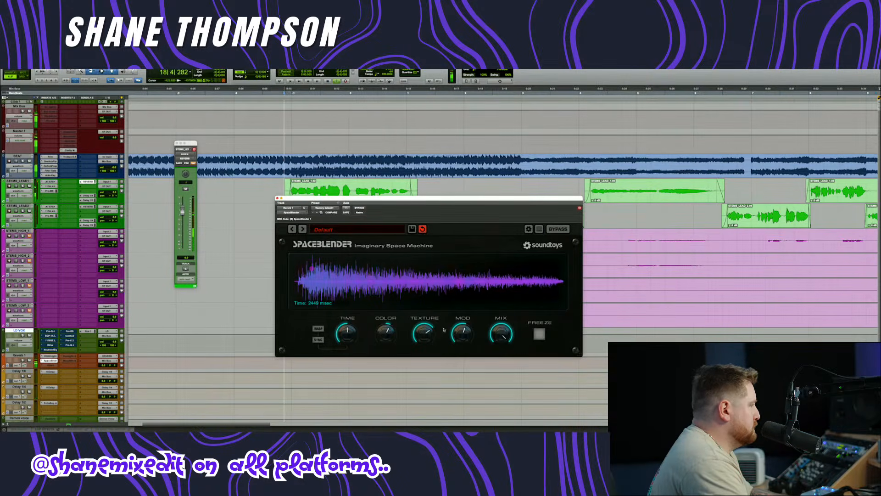
# - Shorten SpaceBlender's Time to 863 msec while replaying the first lead phrase
pyautogui.moveTo(345, 338); pyautogui.dragTo(347, 348)
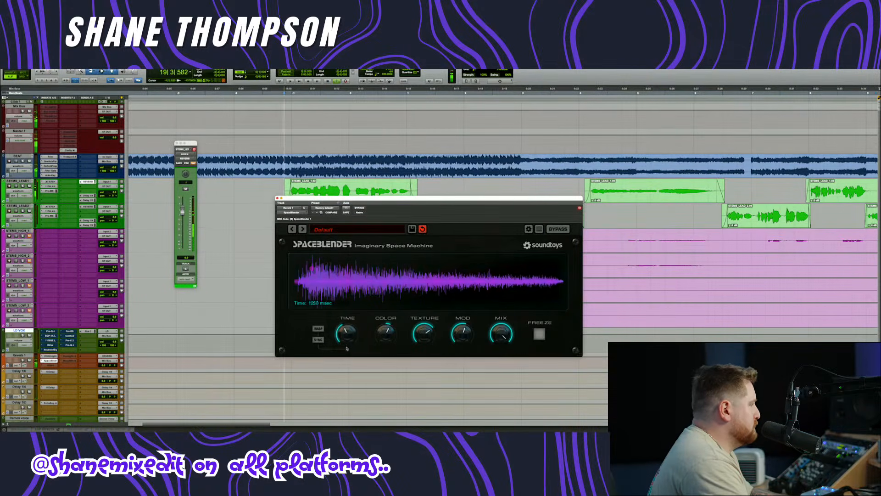
pyautogui.click(318, 339)
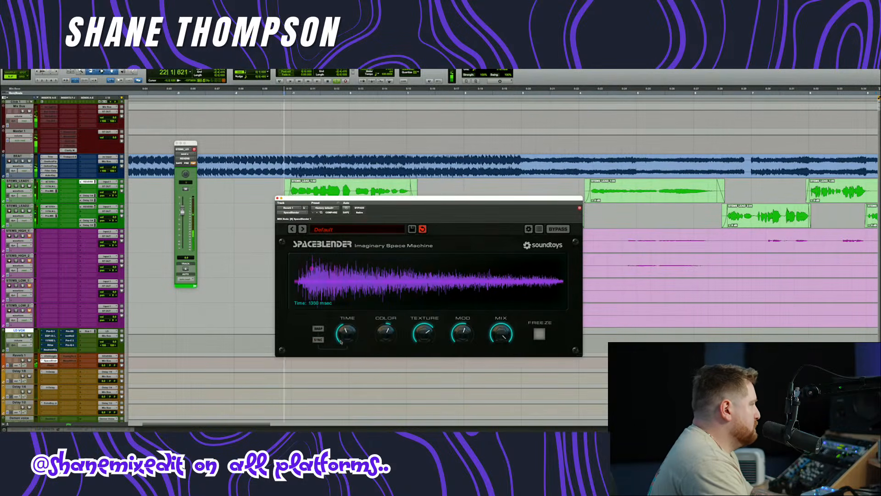
pyautogui.moveTo(340, 341); pyautogui.dragTo(336, 340)
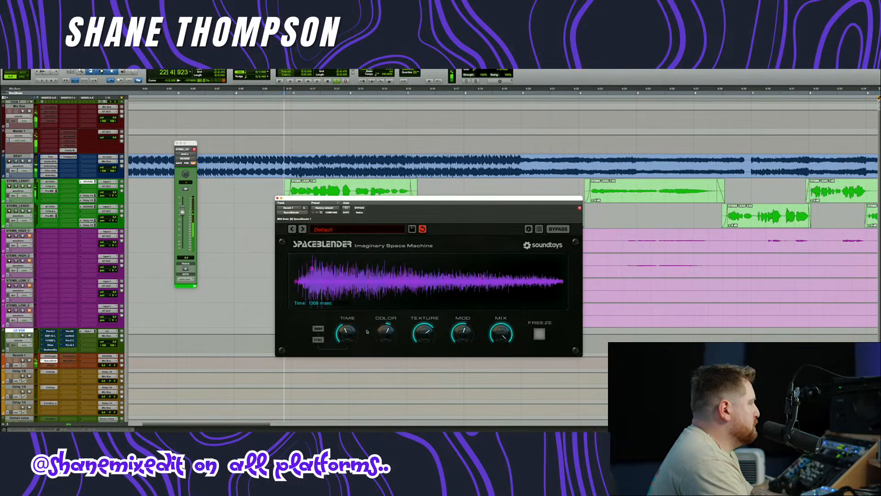
pyautogui.moveTo(306, 198); pyautogui.dragTo(322, 230)
pyautogui.scroll(-2, 272, 148)
pyautogui.click(284, 103)
pyautogui.press('space')
pyautogui.press('space')
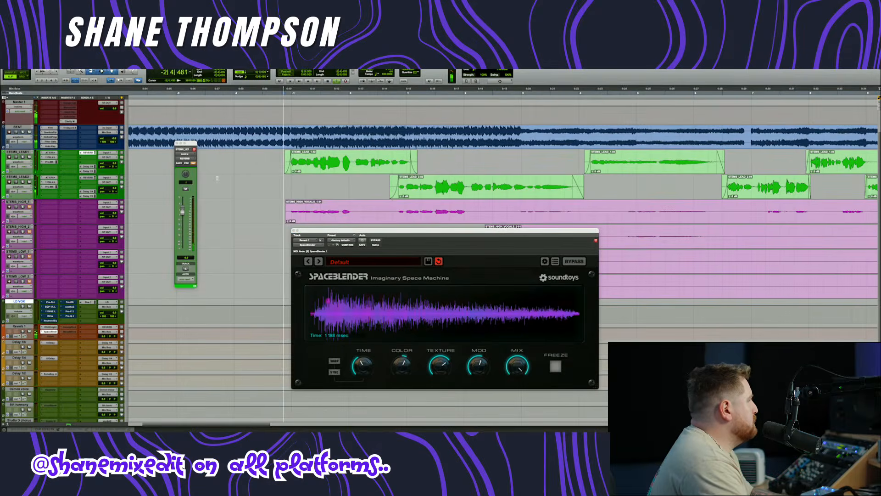
pyautogui.moveTo(362, 366); pyautogui.dragTo(361, 367)
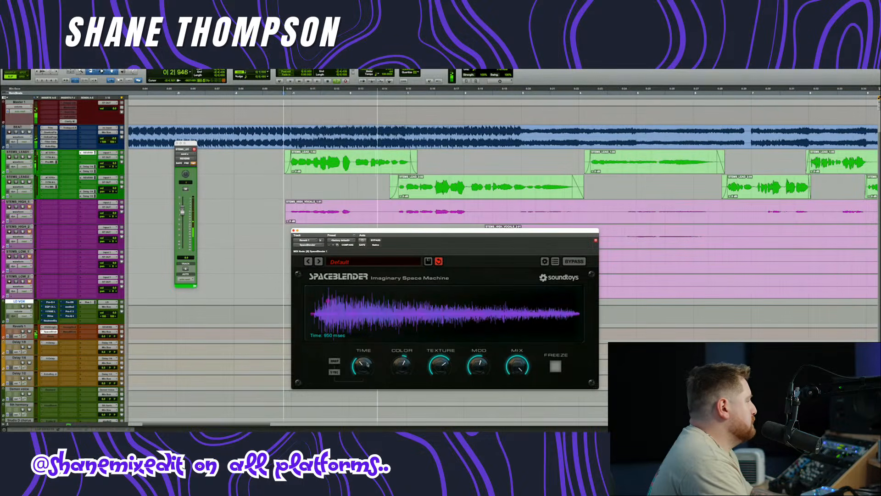
# - Lower the REVERB send levels on LEAD_1 and LEAD_2, and close the send fader and SpaceBlender windows
pyautogui.moveTo(182, 211); pyautogui.dragTo(183, 226)
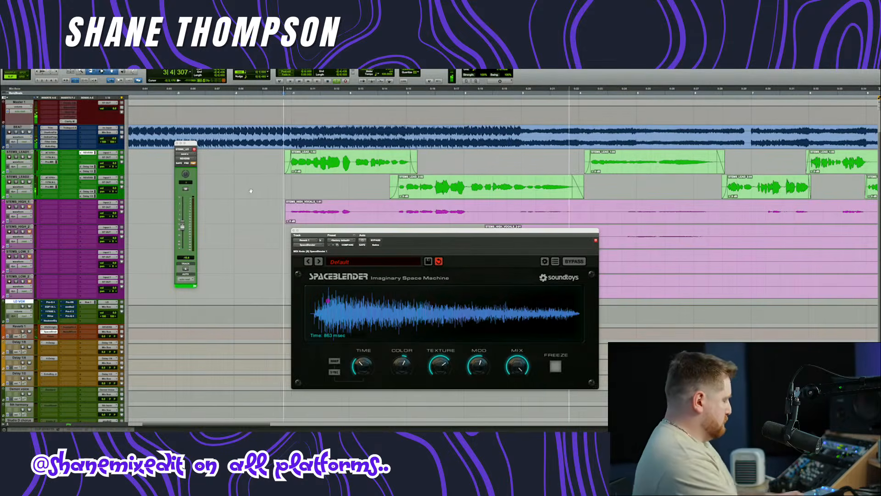
pyautogui.scroll(-1, 244, 193)
pyautogui.scroll(2, 234, 196)
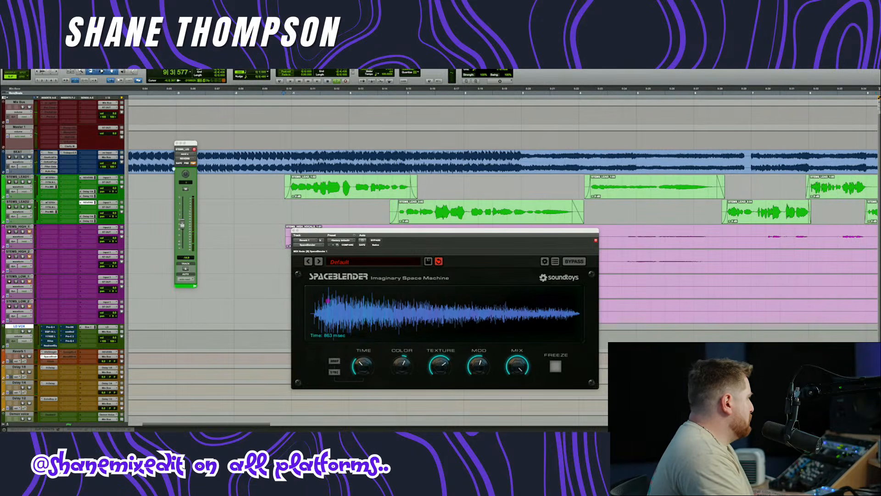
pyautogui.click(178, 142)
pyautogui.moveTo(367, 231); pyautogui.dragTo(358, 237)
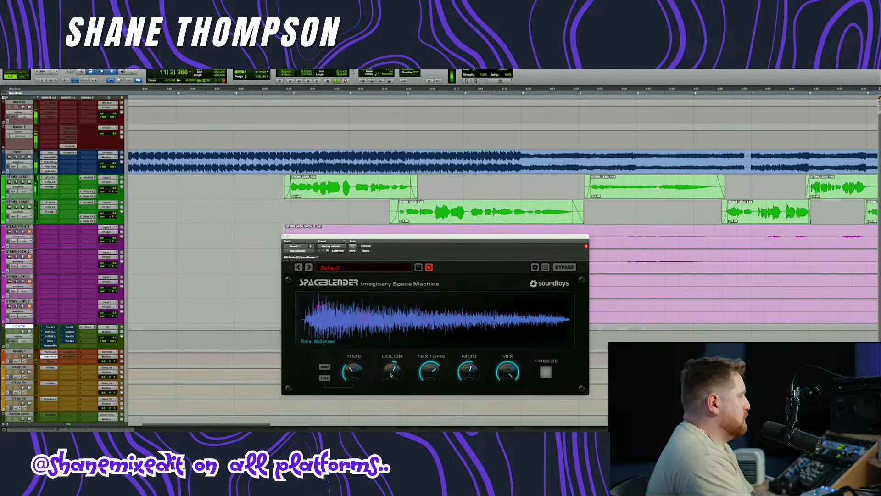
pyautogui.click(285, 237)
pyautogui.hscroll(15, 250, 203)
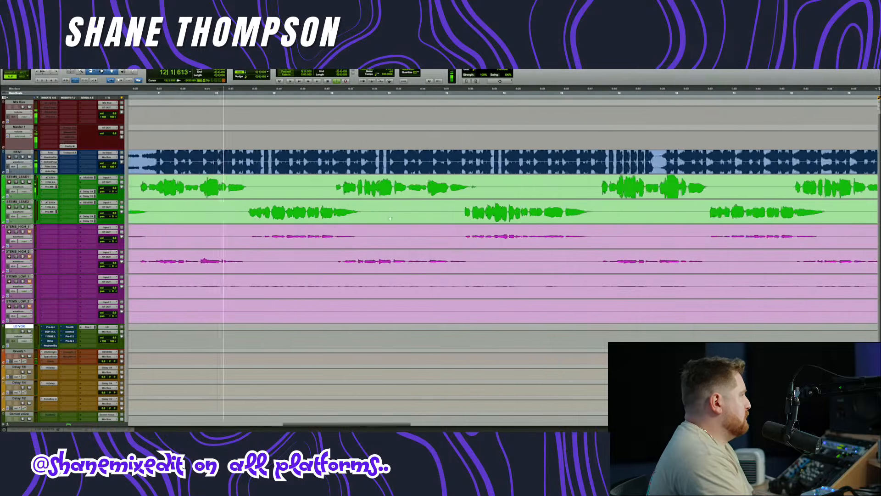
pyautogui.hscroll(-9, 248, 203)
pyautogui.hscroll(-5, 246, 202)
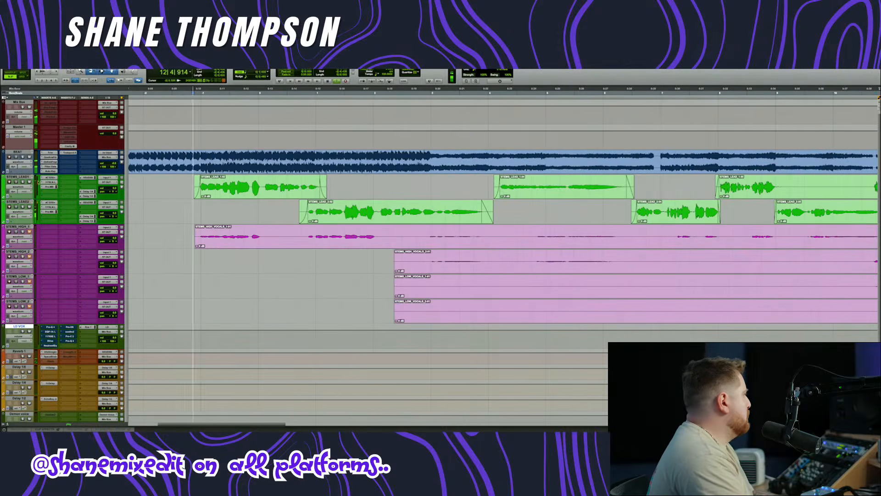
# - Check the 1176LN compressor on LEAD_1 while replaying from just before the first lead phrase
pyautogui.click(50, 207)
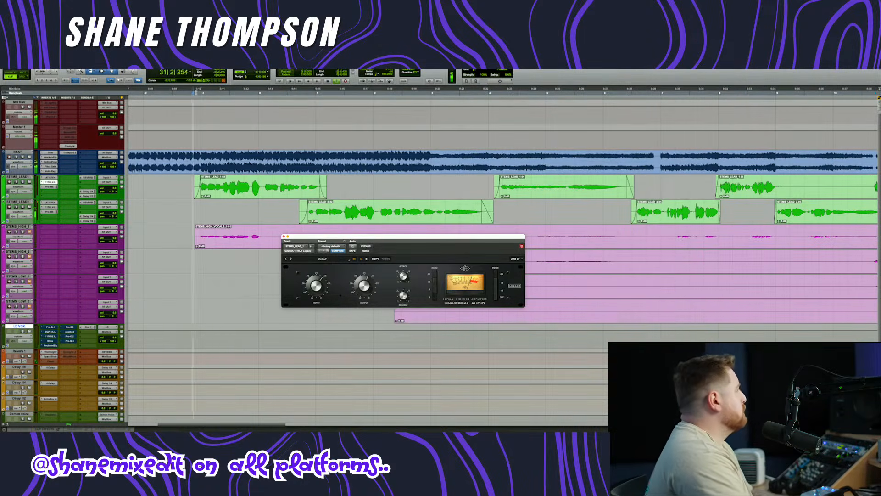
pyautogui.click(188, 188)
pyautogui.moveTo(305, 236); pyautogui.dragTo(269, 254)
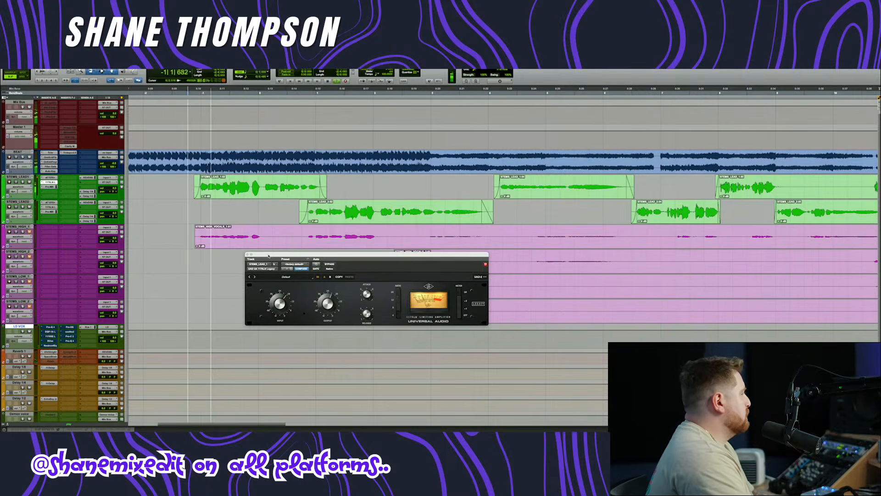
# - Solo the second Pro-MB band on LEAD_1, shift it slightly lower in frequency, unsolo it, and select the third band
pyautogui.click(49, 187)
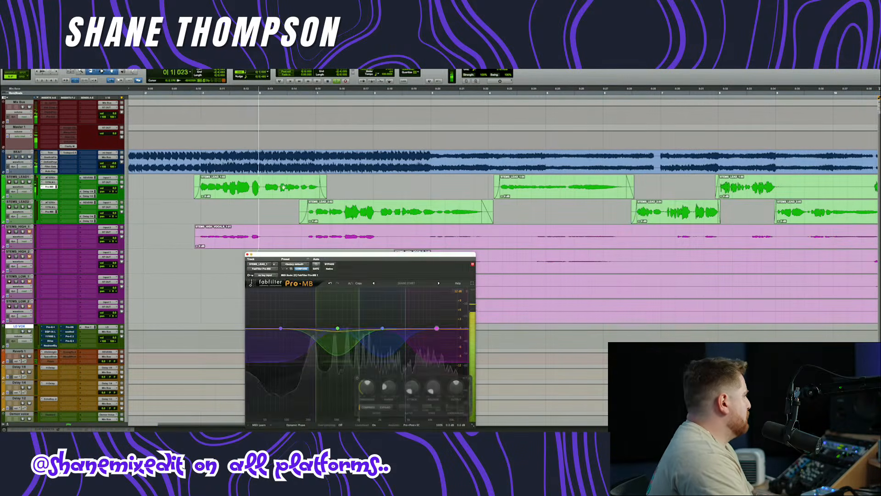
pyautogui.press('space')
pyautogui.press('space')
pyautogui.click(320, 292)
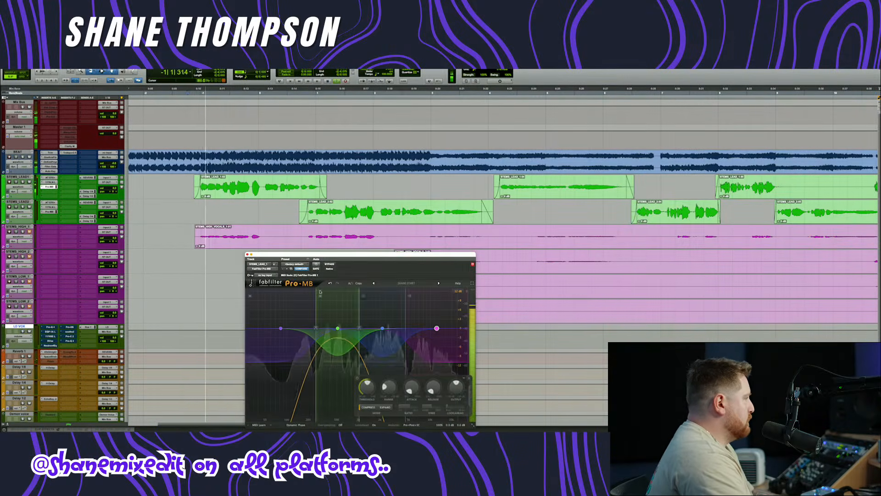
pyautogui.moveTo(338, 328); pyautogui.dragTo(336, 329)
pyautogui.scroll(2, 335, 329)
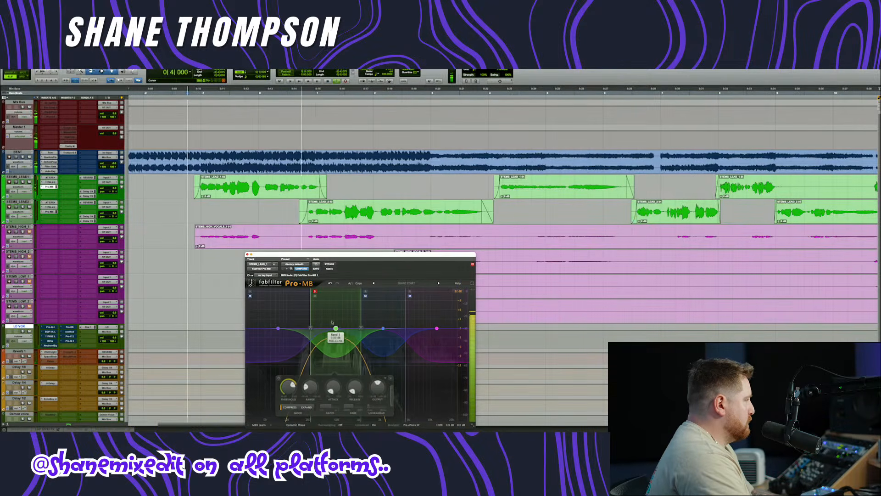
pyautogui.click(315, 291)
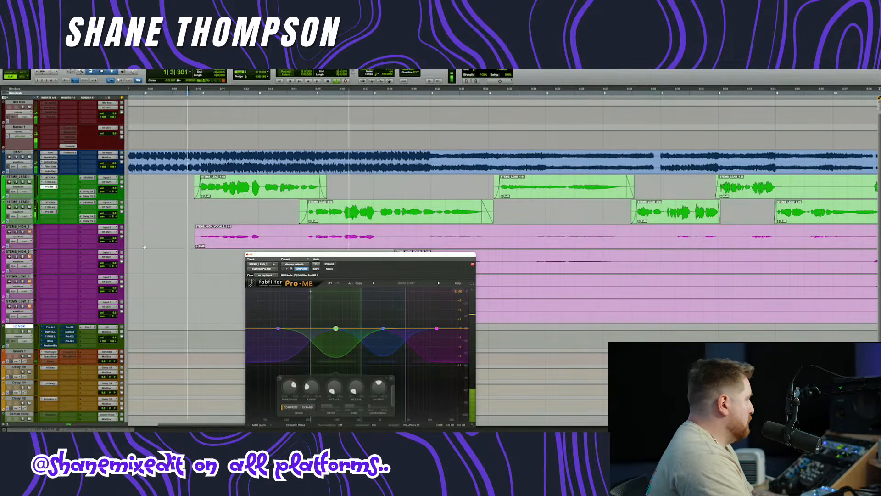
pyautogui.click(383, 329)
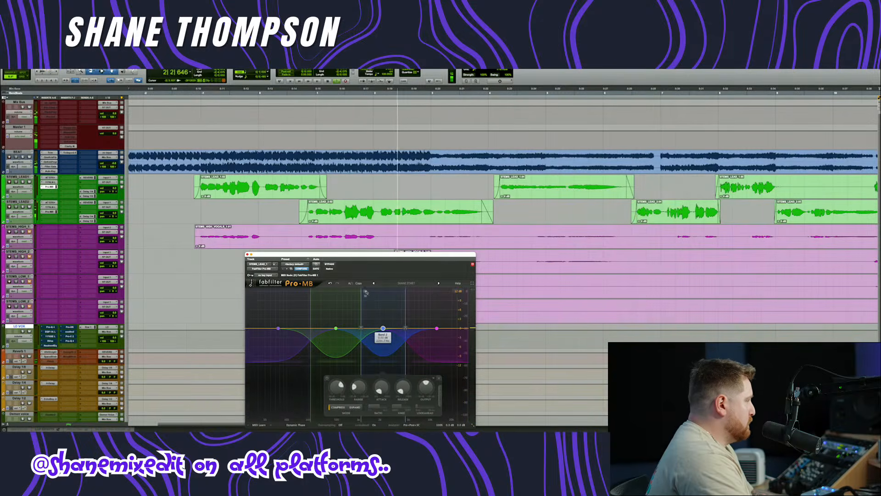
# - Copy Pro-MB from LEAD_1 to LEAD_2, open the copy, and play from the start of LEAD_2's first phrase
pyautogui.moveTo(52, 188); pyautogui.dragTo(51, 212)
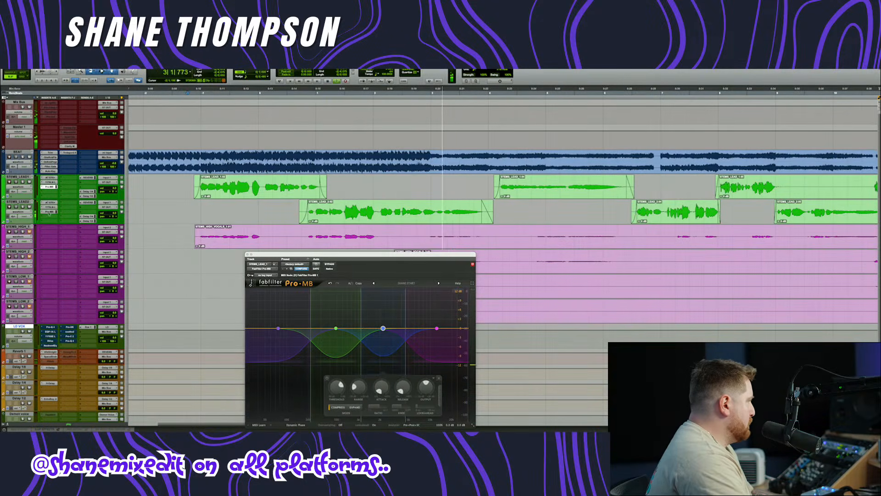
pyautogui.click(50, 211)
pyautogui.click(298, 216)
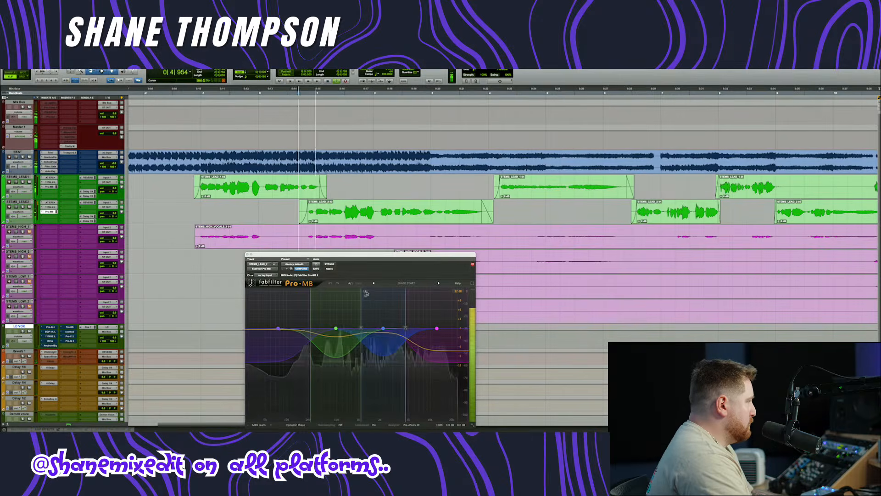
# - Shift the third Pro-MB band on LEAD_2 higher in frequency, audition the phrase, and close the plug-in
pyautogui.click(387, 329)
pyautogui.moveTo(386, 329); pyautogui.dragTo(391, 329)
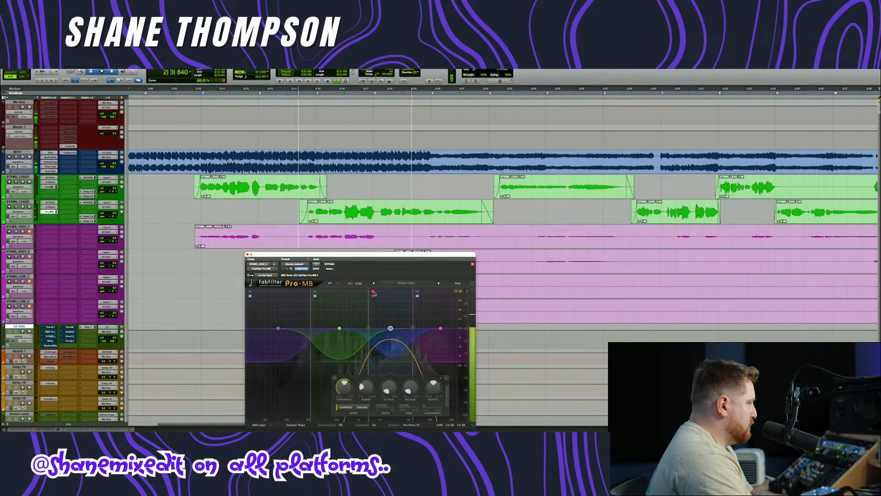
pyautogui.click(441, 328)
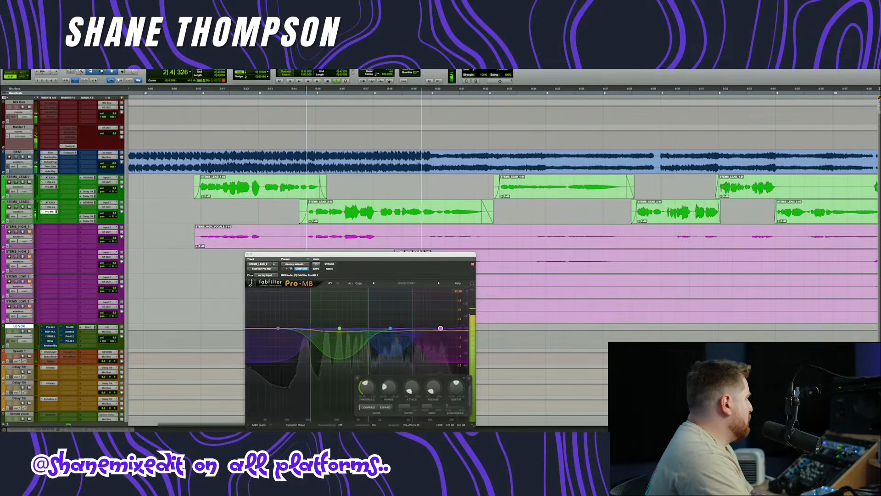
pyautogui.press('space')
pyautogui.press('space')
pyautogui.click(247, 254)
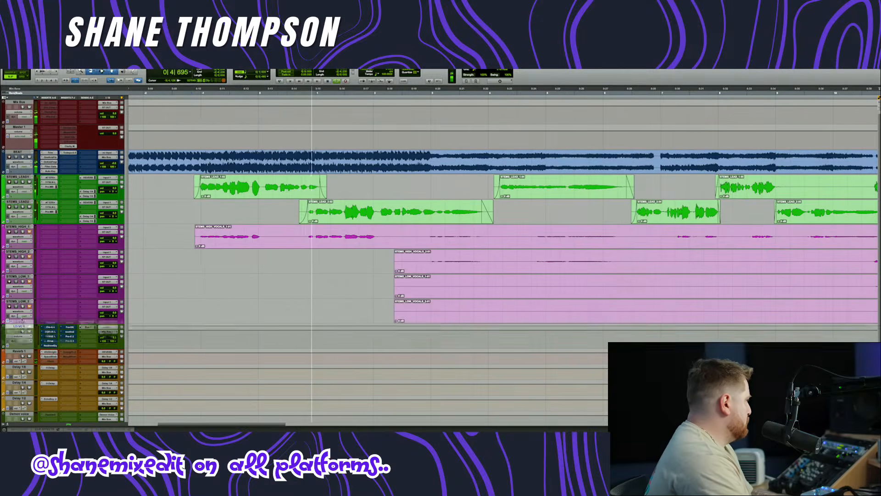
# - Move the LD VOX track directly below LEAD_2 and route the outputs of both lead tracks to its input bus
pyautogui.moveTo(21, 320); pyautogui.dragTo(19, 225)
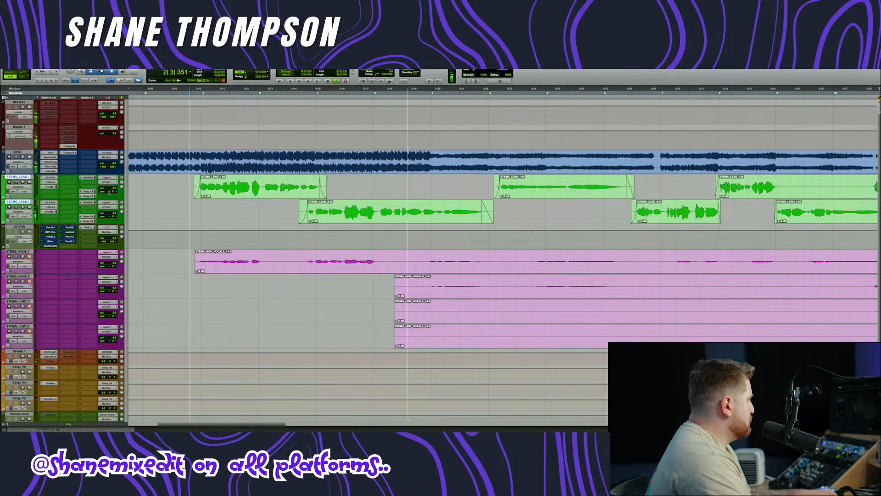
pyautogui.keyDown('alt'); pyautogui.keyDown('shift'); pyautogui.click(106, 182); pyautogui.keyUp('shift'); pyautogui.keyUp('alt')
pyautogui.moveTo(110, 185)
pyautogui.keyDown('alt'); pyautogui.keyDown('shift'); pyautogui.click(142, 195); pyautogui.keyUp('shift'); pyautogui.keyUp('alt')
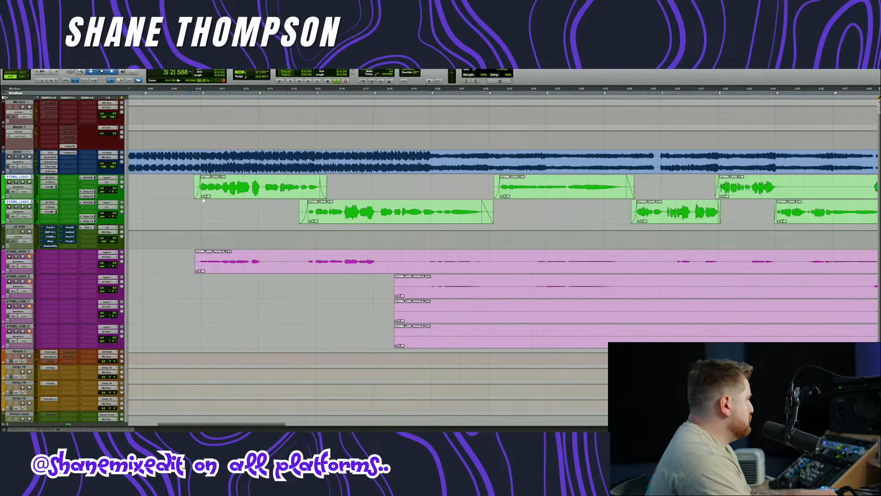
# - Zoom in on the opening lead phrases and check the level of LEAD_1's lowest delay send
pyautogui.scroll(2, 214, 203)
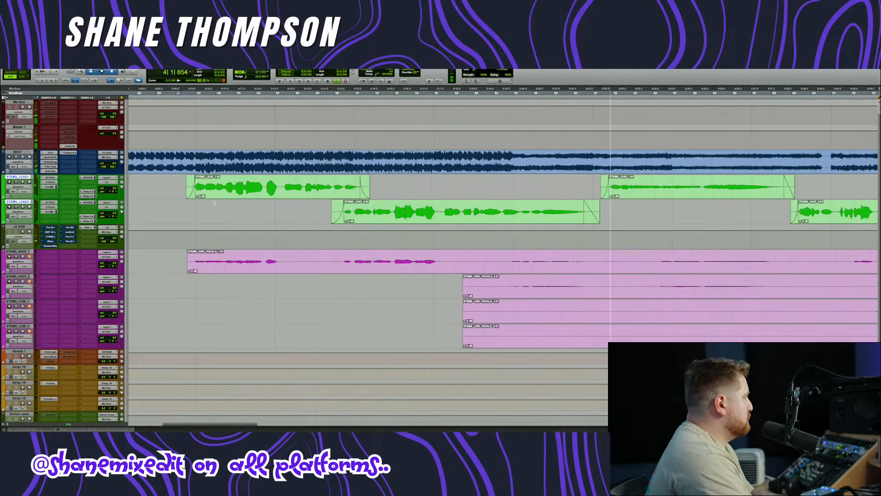
pyautogui.scroll(1, 214, 203)
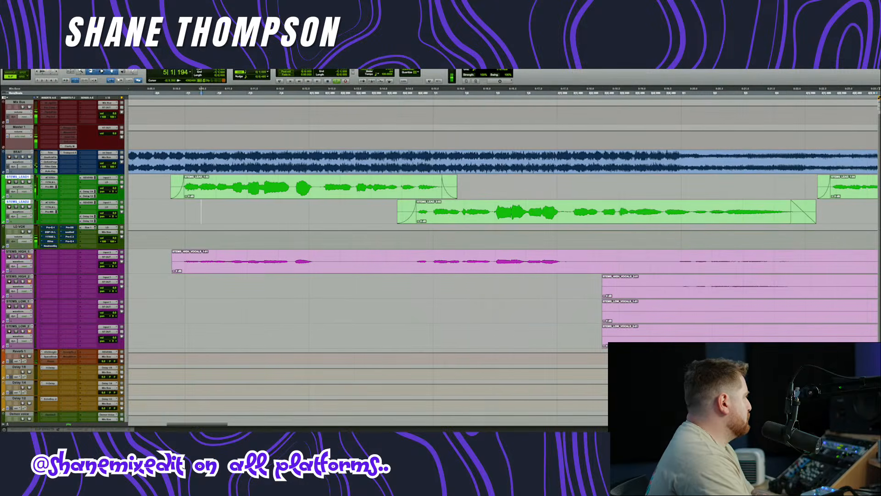
pyautogui.click(88, 196)
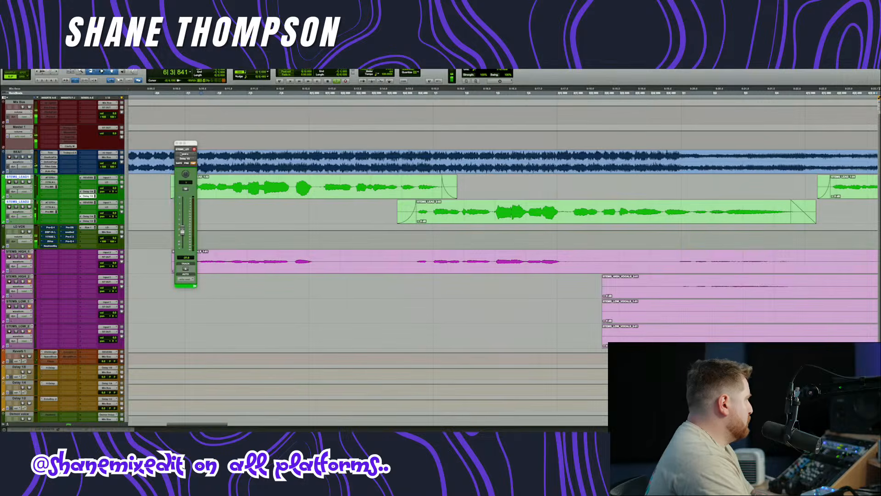
pyautogui.click(177, 144)
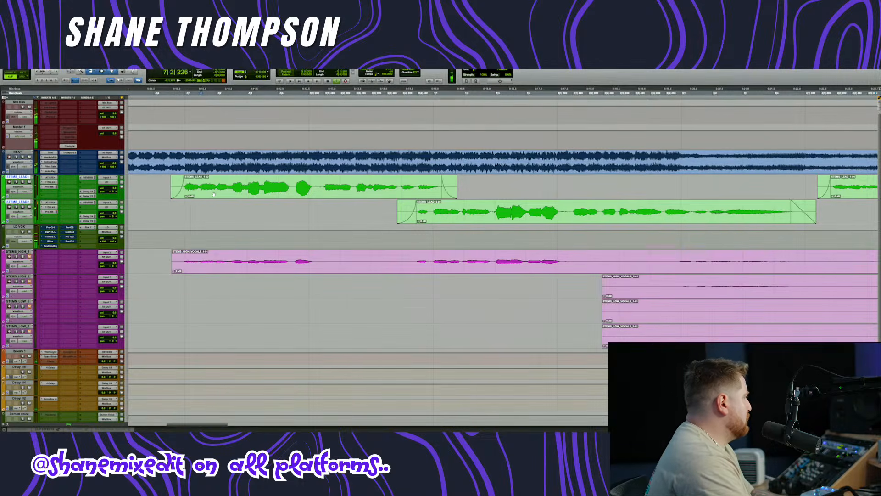
# - Copy the current Pro-MB and 1176 limiter settings from LEAD_1 to LEAD_2, checking each plug-in during playback
pyautogui.scroll(1, 140, 201)
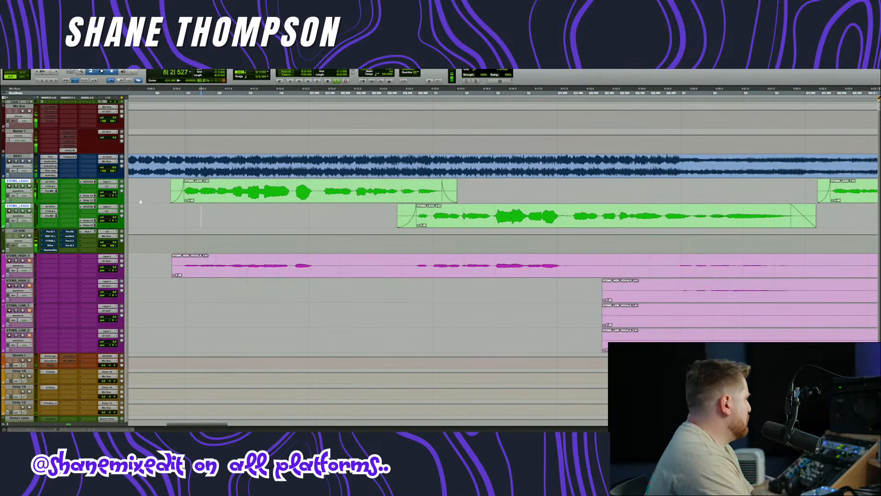
pyautogui.click(51, 191)
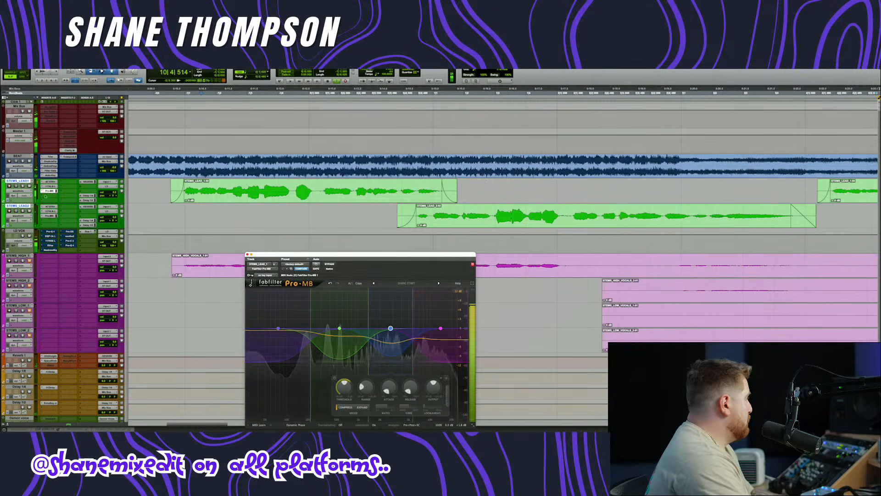
pyautogui.moveTo(49, 191); pyautogui.dragTo(48, 219)
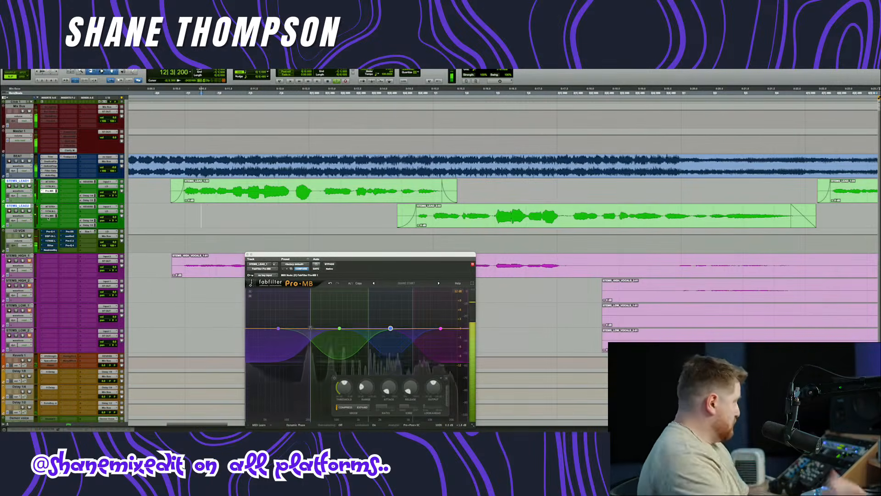
pyautogui.click(50, 186)
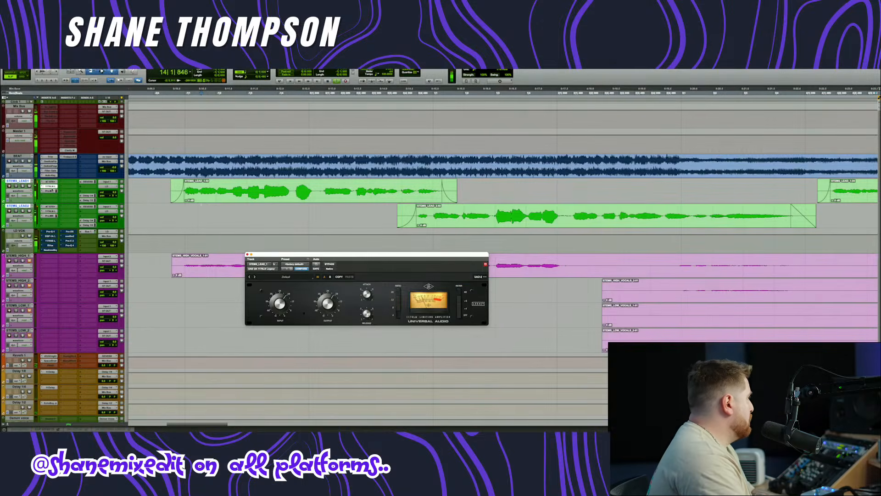
pyautogui.moveTo(51, 188); pyautogui.dragTo(47, 209)
pyautogui.scroll(-1, 203, 231)
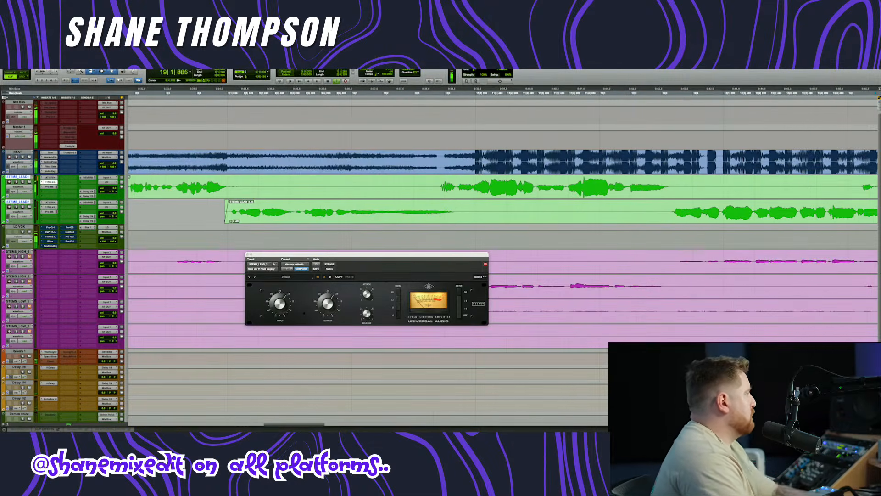
# - Cut the silence around LEAD_2's phrase just before the beat gets busier, clear the matching LEAD_1 gap, and fade the phrase edges
pyautogui.moveTo(243, 186); pyautogui.dragTo(290, 186)
pyautogui.press('Delete')
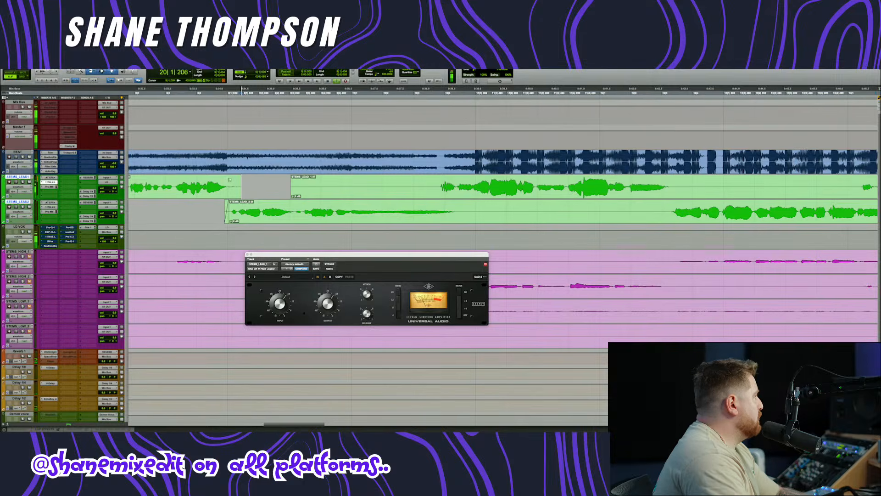
pyautogui.moveTo(238, 178); pyautogui.dragTo(225, 179)
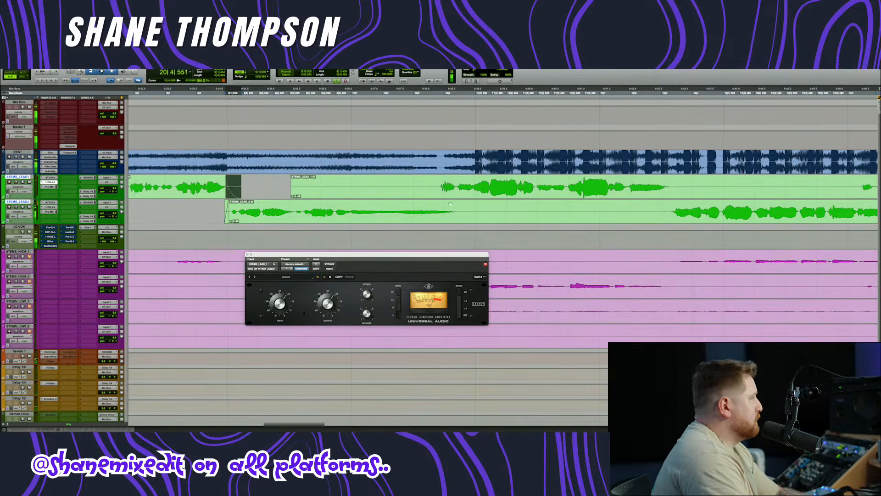
pyautogui.moveTo(463, 211); pyautogui.dragTo(555, 211)
pyautogui.press('Delete')
pyautogui.press('Delete')
pyautogui.moveTo(423, 186); pyautogui.dragTo(442, 177)
pyautogui.click(406, 192)
pyautogui.press('Delete')
# - Remove the silence between the first lead phrases over the busier beat on both lead tracks, fade their edges, and restart playback
pyautogui.moveTo(543, 209); pyautogui.dragTo(670, 207)
pyautogui.press('Delete')
pyautogui.moveTo(671, 202); pyautogui.dragTo(862, 178)
pyautogui.press('Delete')
pyautogui.press('Delete')
pyautogui.click(178, 94)
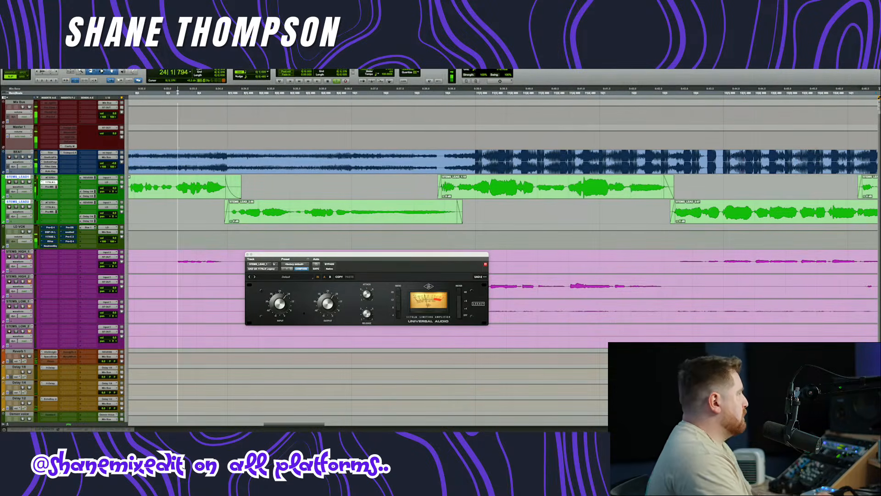
pyautogui.press('space')
pyautogui.press('space')
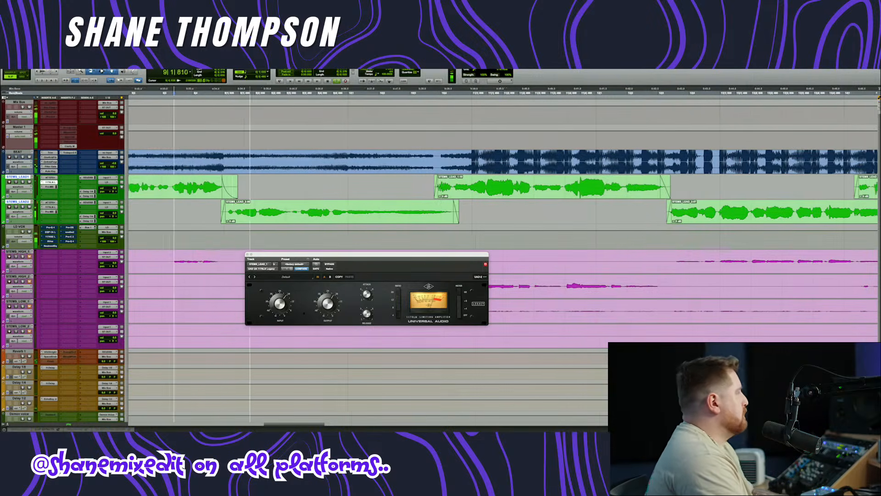
# - Continue trimming the silent gaps between the following LEAD_2 and LEAD_1 phrases and add fades at the cuts
pyautogui.moveTo(528, 208); pyautogui.dragTo(746, 205)
pyautogui.press('Delete')
pyautogui.press('Delete')
pyautogui.press('Delete')
pyautogui.moveTo(798, 180); pyautogui.dragTo(696, 205)
pyautogui.press('Delete')
pyautogui.press('Delete')
# - Delete the silence before LEAD_2's next phrase and fade out the end of the overlapping LEAD_1 phrase
pyautogui.moveTo(643, 203); pyautogui.dragTo(410, 205)
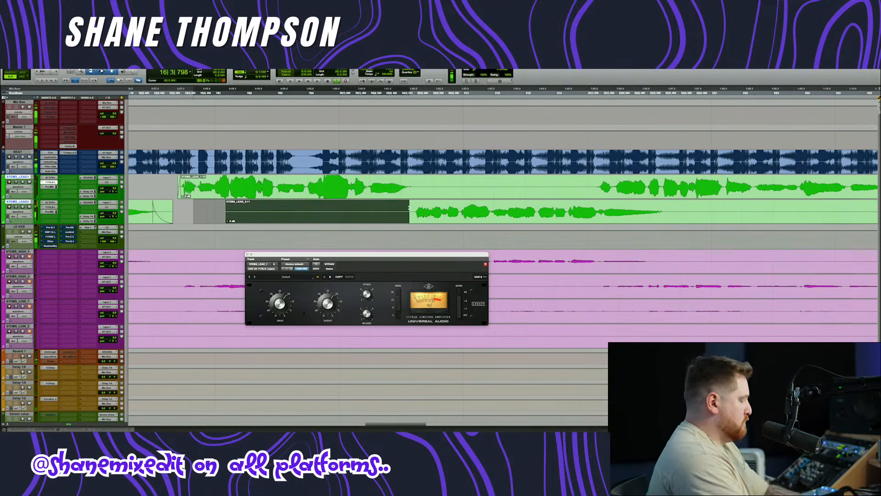
pyautogui.press('Delete')
pyautogui.press('Delete')
pyautogui.moveTo(416, 178); pyautogui.dragTo(406, 188)
# - Open the first Pro-Q 4 on LD VOX and take it out of bypass
pyautogui.hscroll(-20, 263, 218)
pyautogui.scroll(-3, 265, 216)
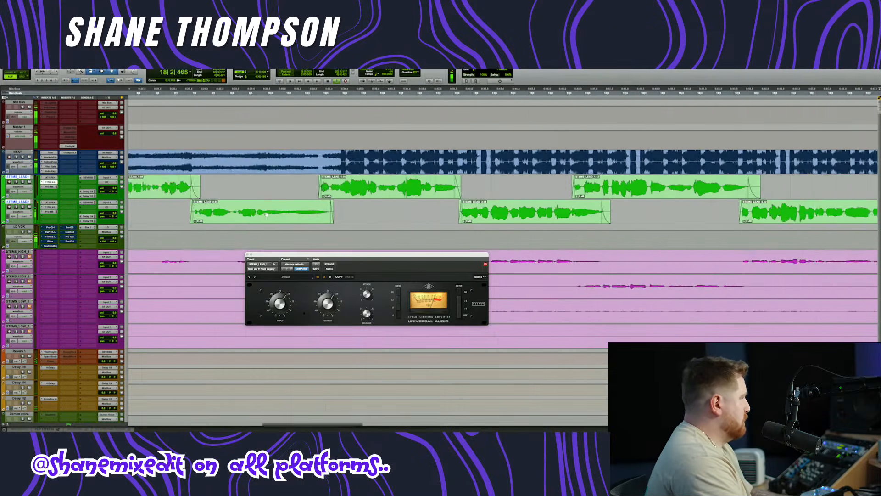
pyautogui.hscroll(-5, 265, 216)
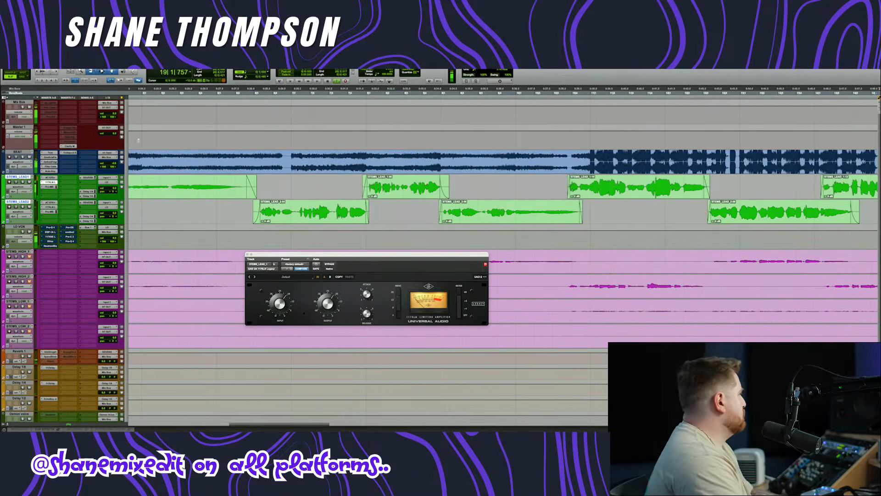
pyautogui.click(52, 227)
pyautogui.moveTo(410, 255); pyautogui.dragTo(435, 145)
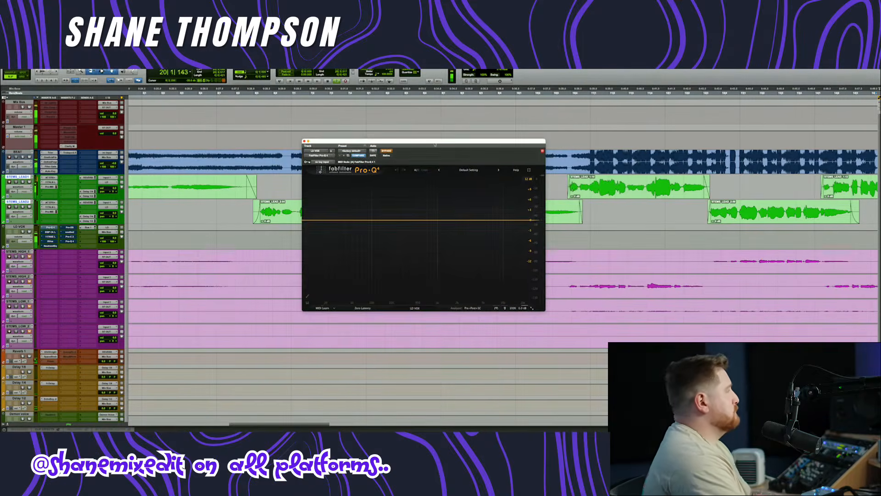
pyautogui.moveTo(114, 164); pyautogui.dragTo(114, 164)
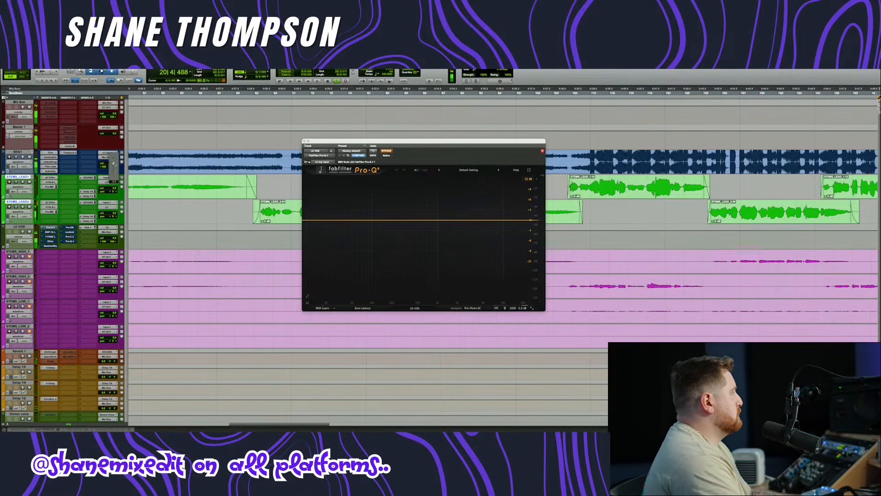
pyautogui.moveTo(438, 140); pyautogui.dragTo(446, 142)
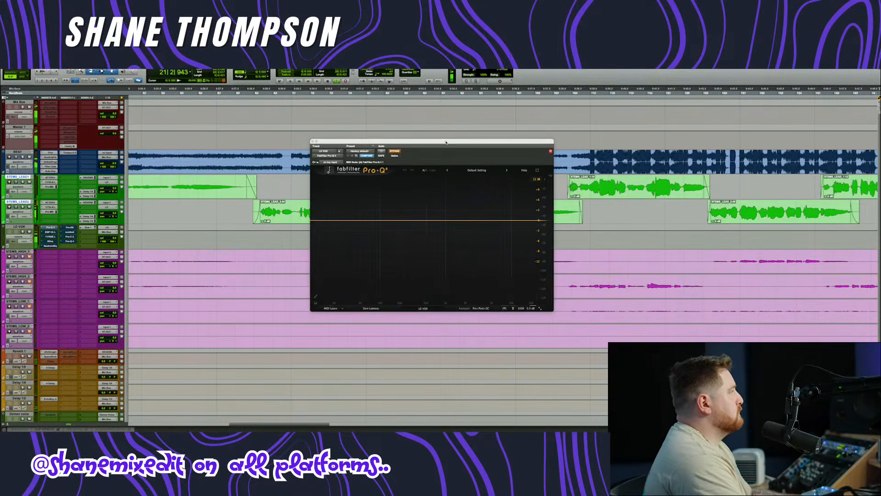
pyautogui.click(391, 152)
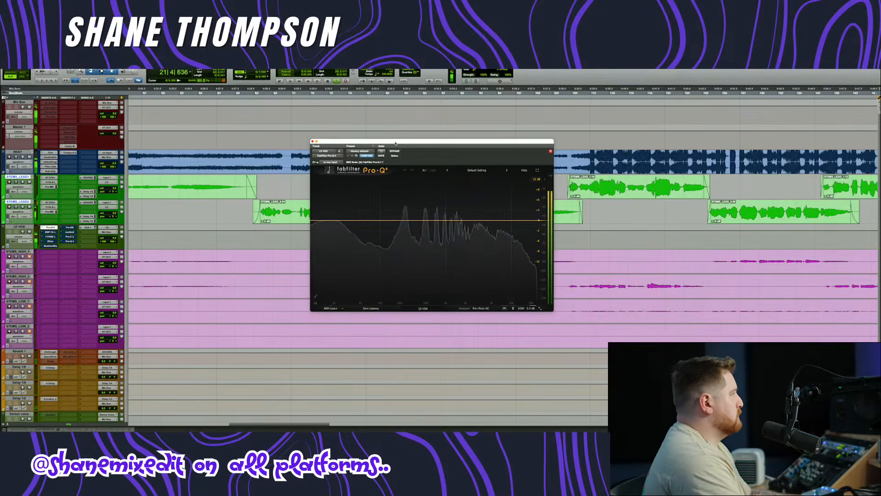
# - Open the 1176 limiter on LEAD_1 and watch its gain reduction during playback
pyautogui.click(50, 207)
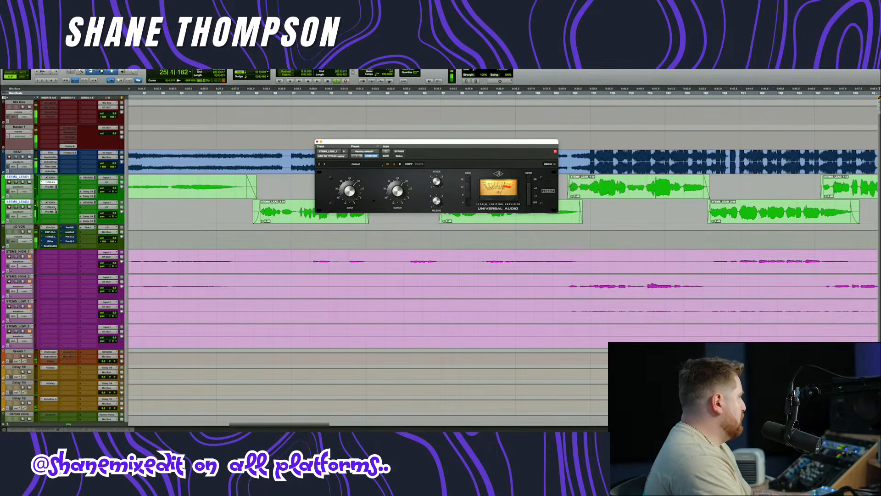
pyautogui.moveTo(50, 207); pyautogui.dragTo(55, 191)
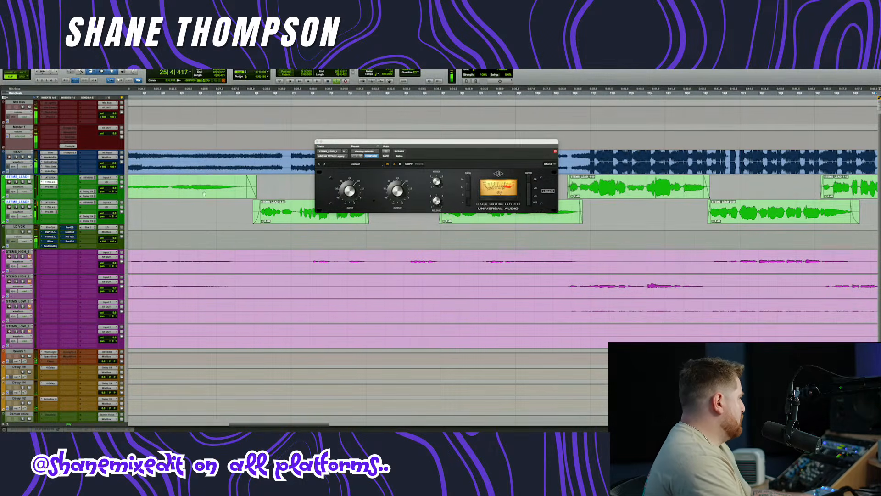
pyautogui.moveTo(435, 144); pyautogui.dragTo(433, 154)
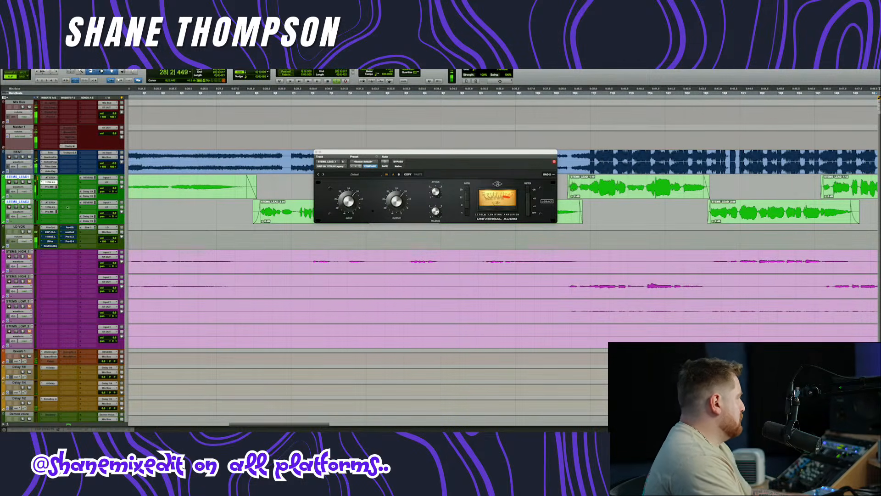
# - Reopen Pro-Q 4 on LD VOX and add a low-cut filter that rolls off the lows below the voice
pyautogui.click(50, 227)
pyautogui.moveTo(447, 150); pyautogui.dragTo(437, 119)
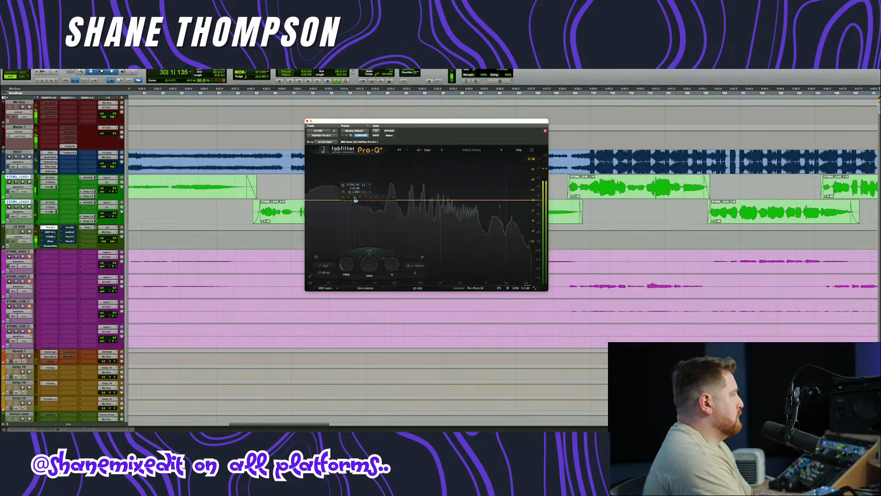
pyautogui.click(355, 200)
pyautogui.moveTo(363, 188); pyautogui.dragTo(378, 186)
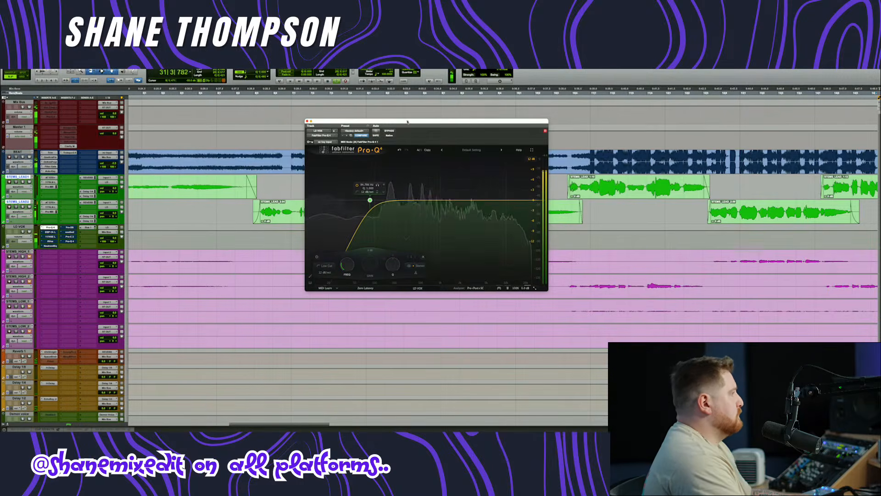
# - Delete the trailing silence after the final vocal phrase on both LEAD_1 and LEAD_2
pyautogui.moveTo(402, 133); pyautogui.dragTo(409, 237)
pyautogui.scroll(-3, 363, 188)
pyautogui.scroll(-3, 360, 188)
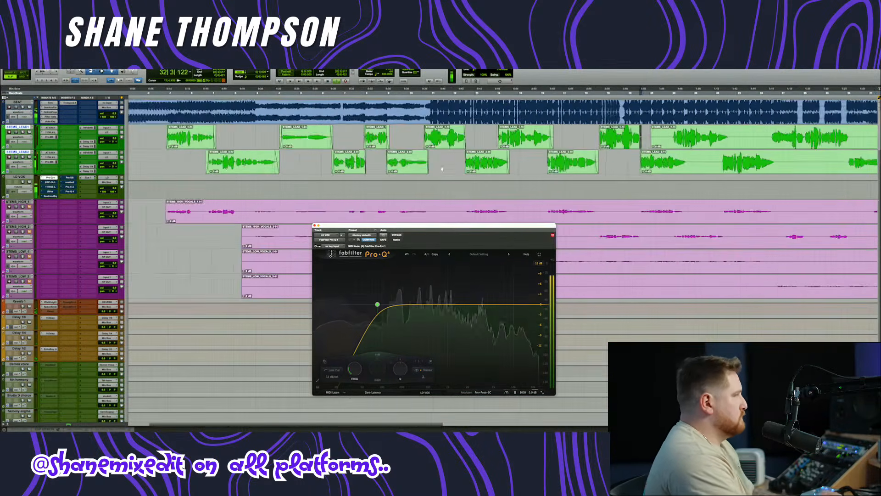
pyautogui.hscroll(15, 442, 169)
pyautogui.scroll(3, 657, 146)
pyautogui.hscroll(5, 487, 184)
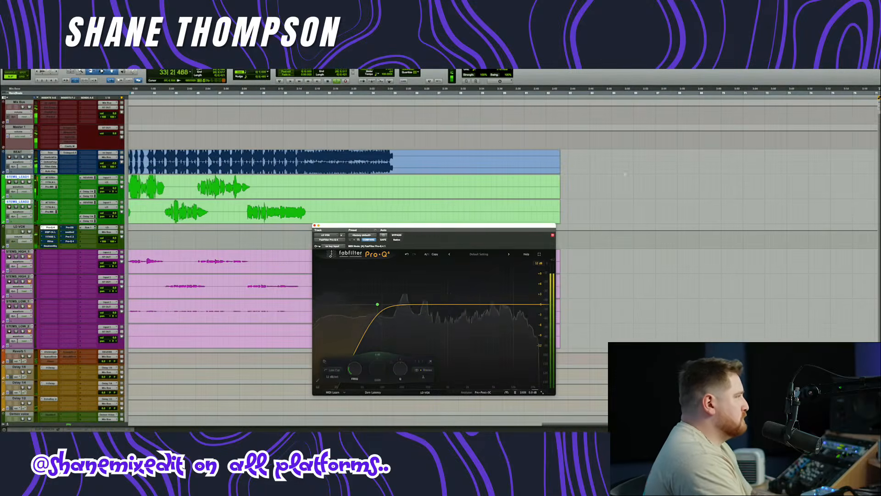
pyautogui.click(317, 214)
pyautogui.moveTo(307, 214); pyautogui.dragTo(587, 188)
pyautogui.press('Delete')
# - Look over the lead vocal clips across the song, from the end back to the opening phrases
pyautogui.scroll(-3, 381, 190)
pyautogui.hscroll(-5, 381, 190)
pyautogui.scroll(2, 436, 179)
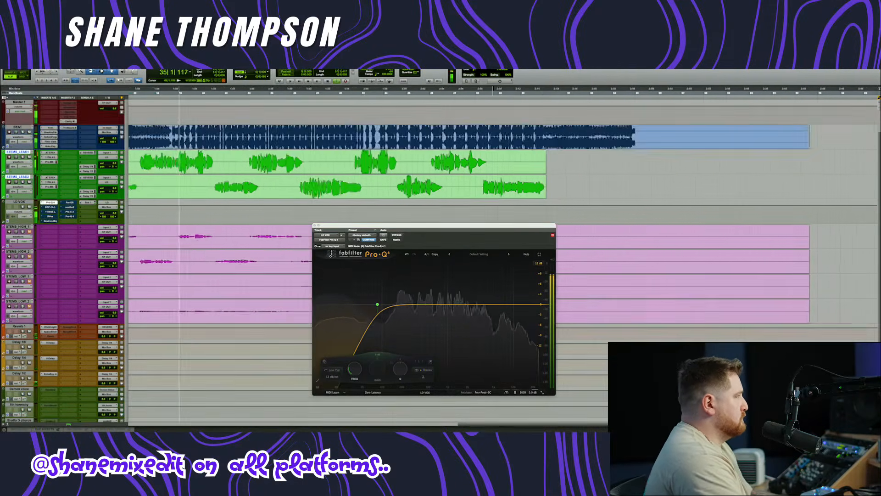
pyautogui.scroll(3, 459, 175)
pyautogui.hscroll(-10, 449, 172)
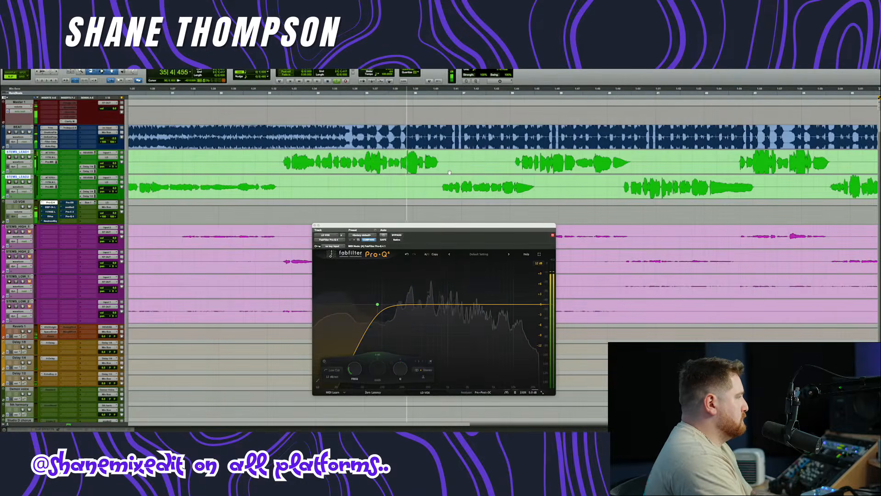
pyautogui.scroll(3, 449, 173)
pyautogui.scroll(-5, 403, 161)
pyautogui.hscroll(-12, 406, 162)
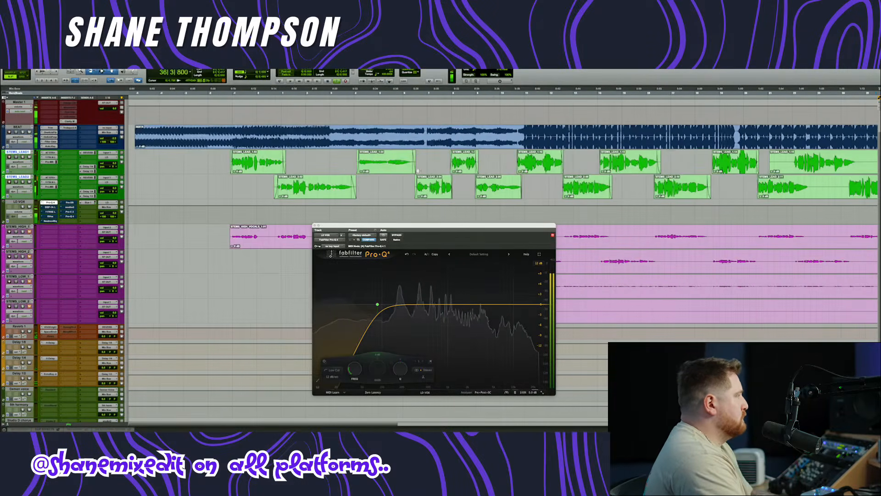
pyautogui.hscroll(7, 427, 166)
pyautogui.scroll(-3, 433, 170)
pyautogui.hscroll(-3, 379, 213)
# - Raise the LD VOX low cut slightly, sweep a narrow band to find the harsh high frequency, and cut it gently
pyautogui.moveTo(460, 225); pyautogui.dragTo(448, 134)
pyautogui.scroll(-2, 379, 213)
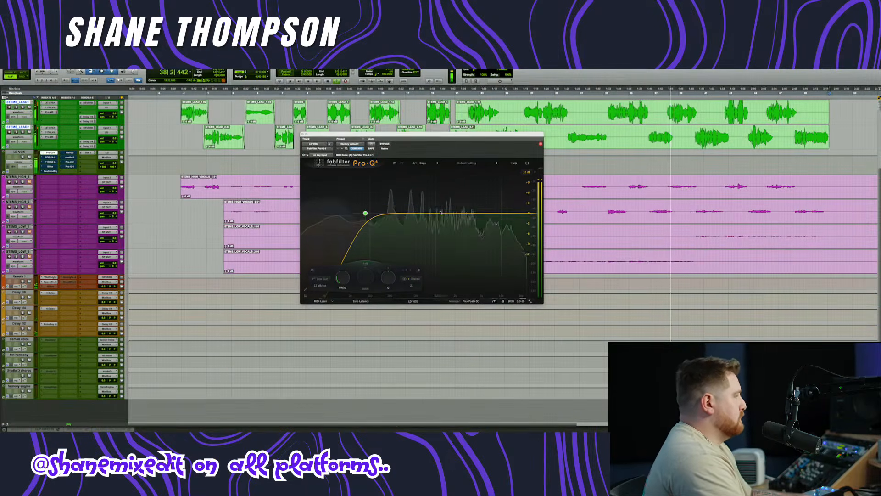
pyautogui.moveTo(372, 198); pyautogui.dragTo(378, 198)
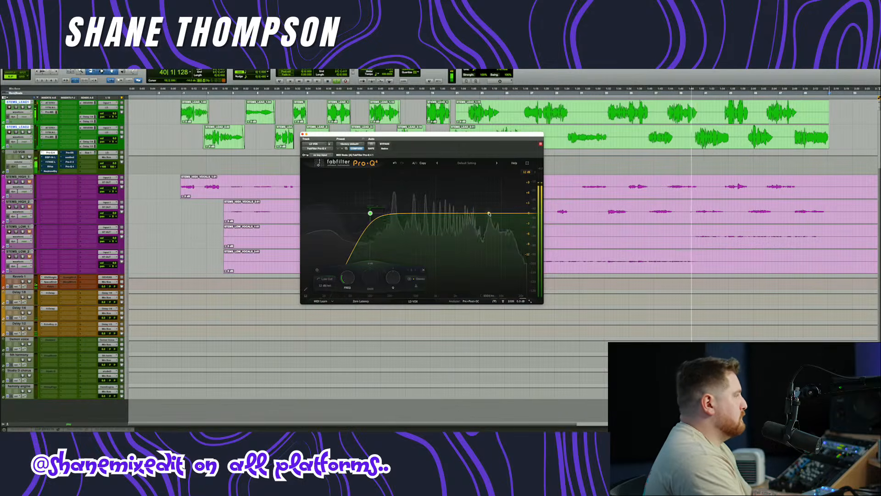
pyautogui.moveTo(488, 213); pyautogui.dragTo(490, 211)
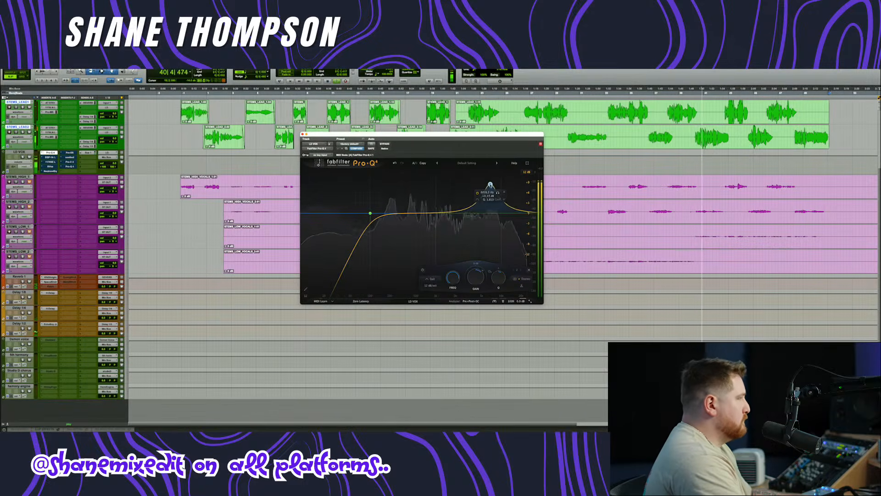
pyautogui.scroll(8, 508, 178)
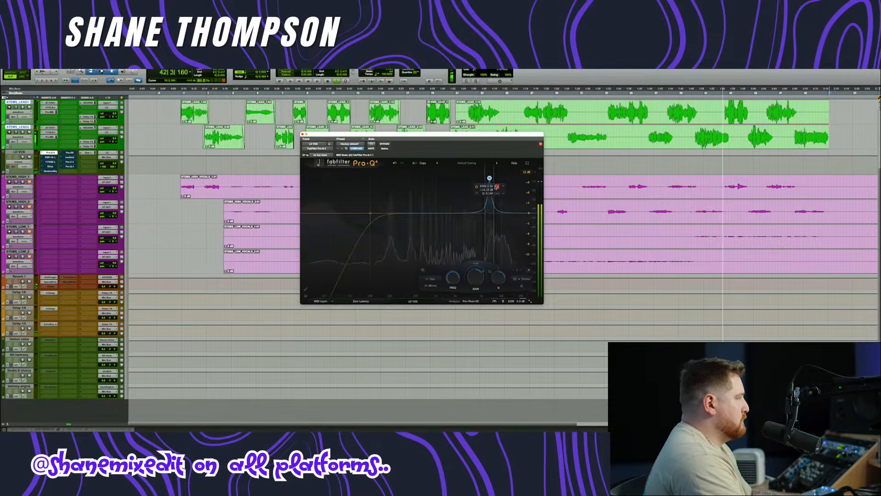
pyautogui.moveTo(496, 187); pyautogui.dragTo(496, 186)
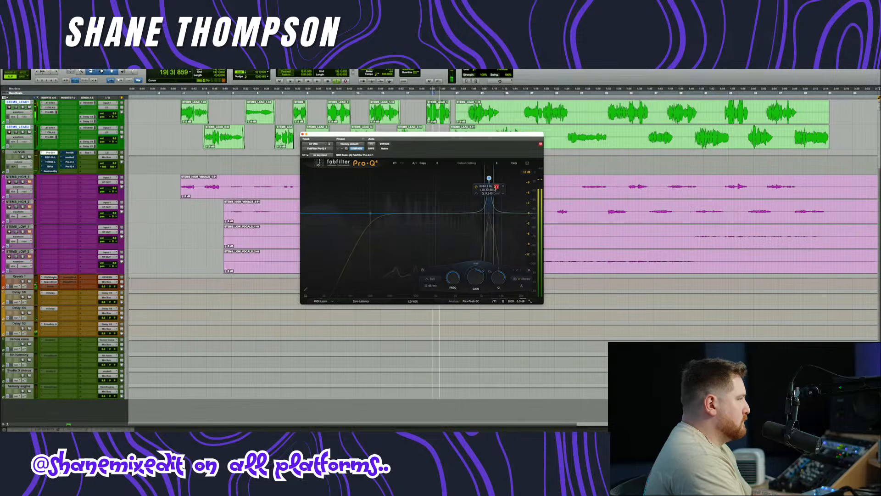
pyautogui.moveTo(477, 275); pyautogui.dragTo(481, 301)
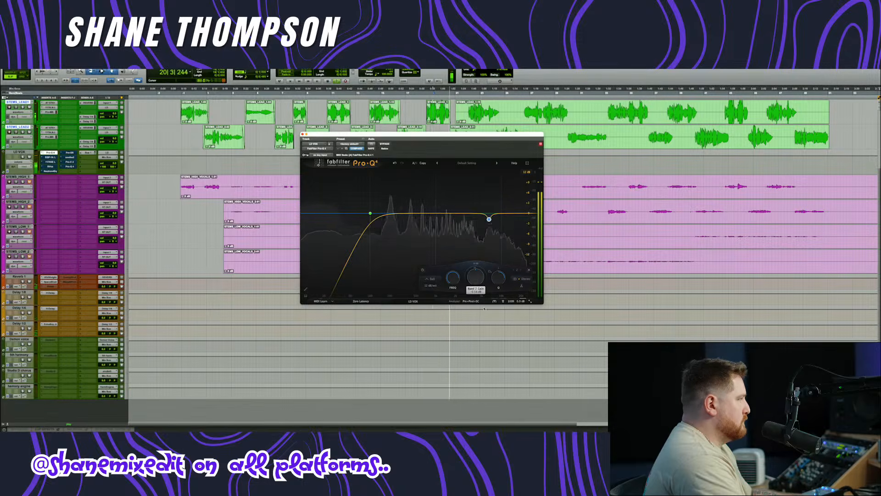
# - Add a low-mid bell cut on LD VOX's Pro-Q 4 and turn it into a dynamic band
pyautogui.click(390, 214)
pyautogui.moveTo(390, 171); pyautogui.dragTo(393, 170)
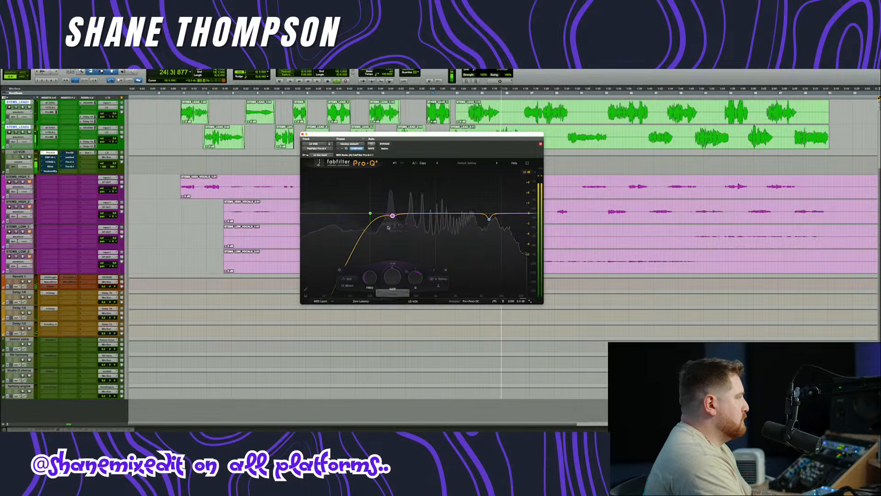
pyautogui.rightClick(393, 217)
pyautogui.click(405, 232)
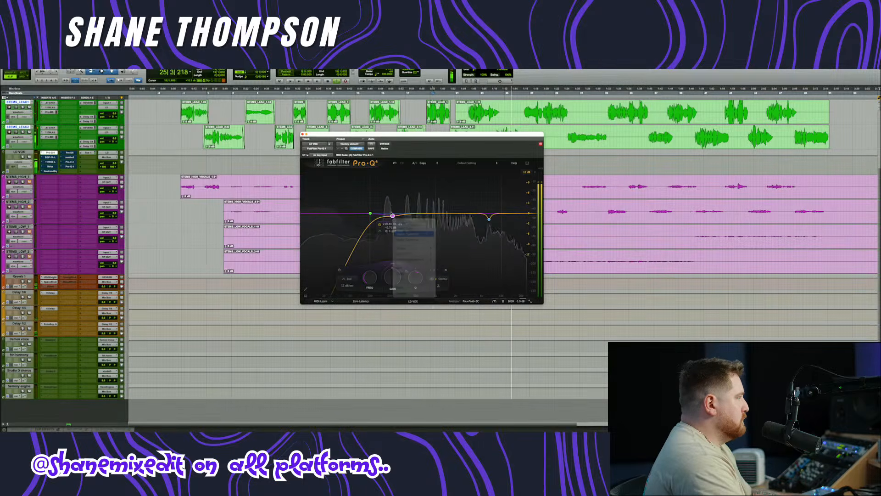
pyautogui.moveTo(393, 216); pyautogui.dragTo(392, 213)
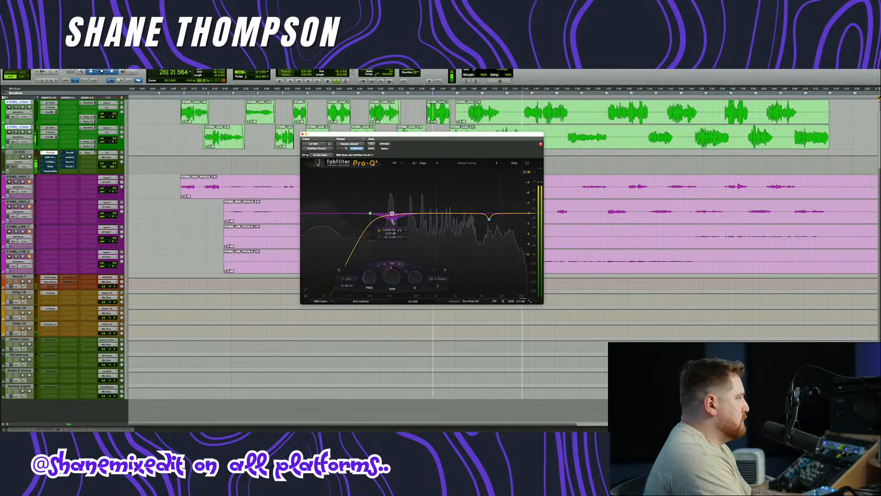
# - Set the Pro-Q 4 display range to 6 dB, sweep a boosted narrow bell through LD VOX's low mids, and cut the resonance slightly
pyautogui.moveTo(417, 135); pyautogui.dragTo(415, 134)
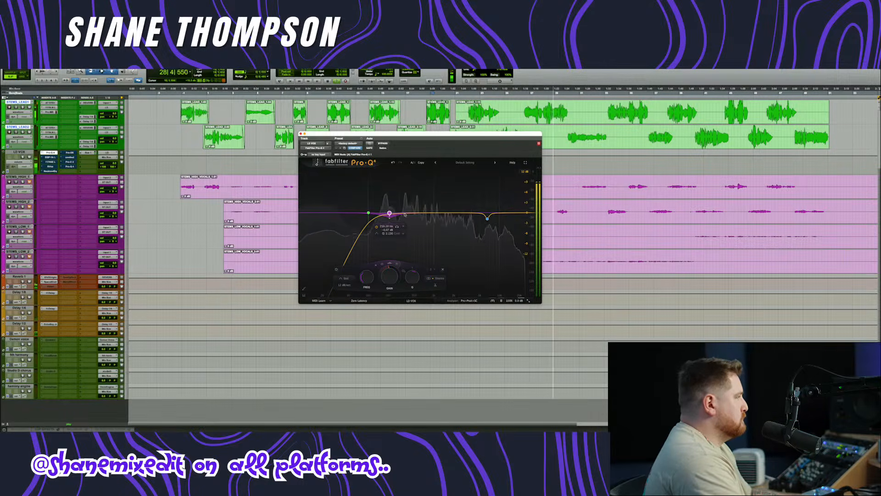
pyautogui.click(524, 171)
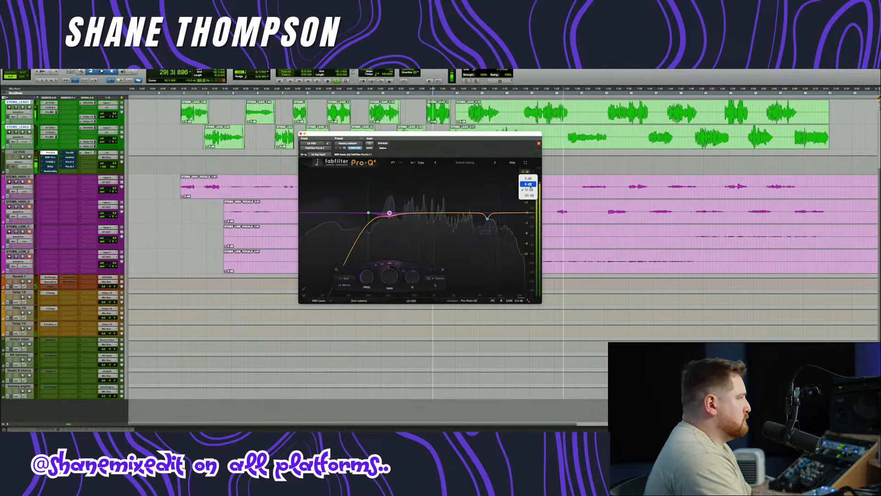
pyautogui.click(527, 183)
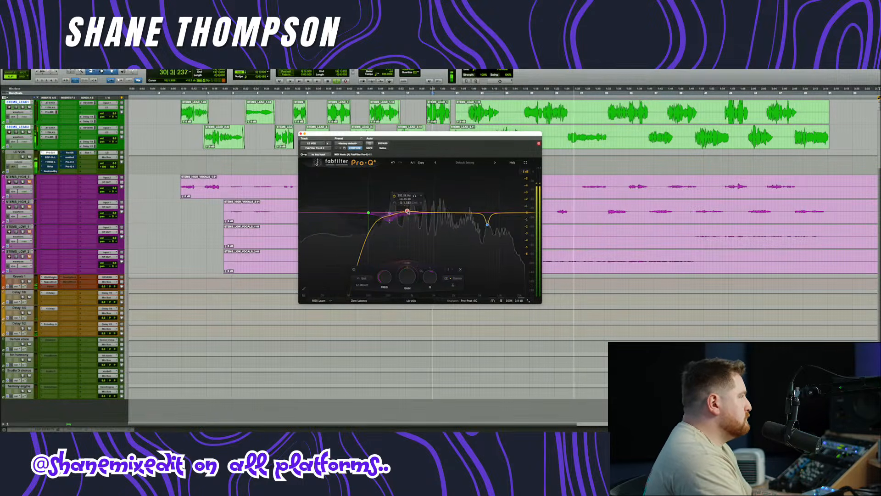
pyautogui.moveTo(408, 213); pyautogui.dragTo(411, 182)
pyautogui.scroll(3, 406, 174)
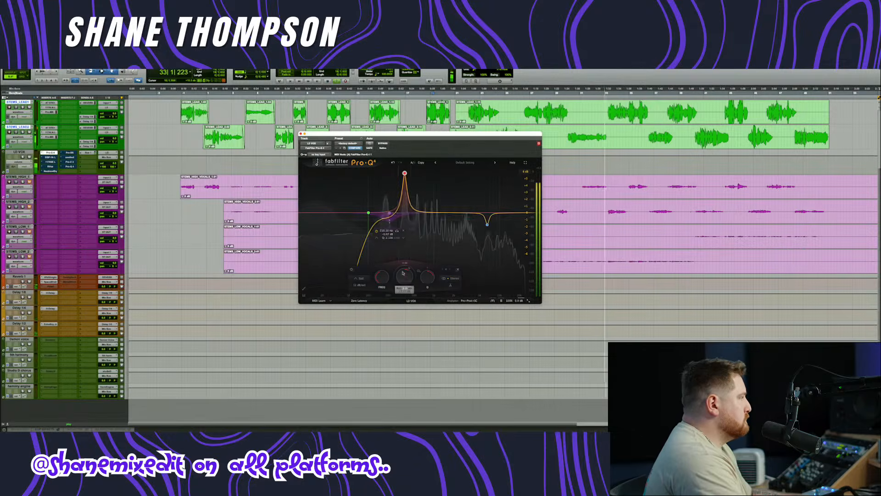
pyautogui.moveTo(403, 274); pyautogui.dragTo(403, 294)
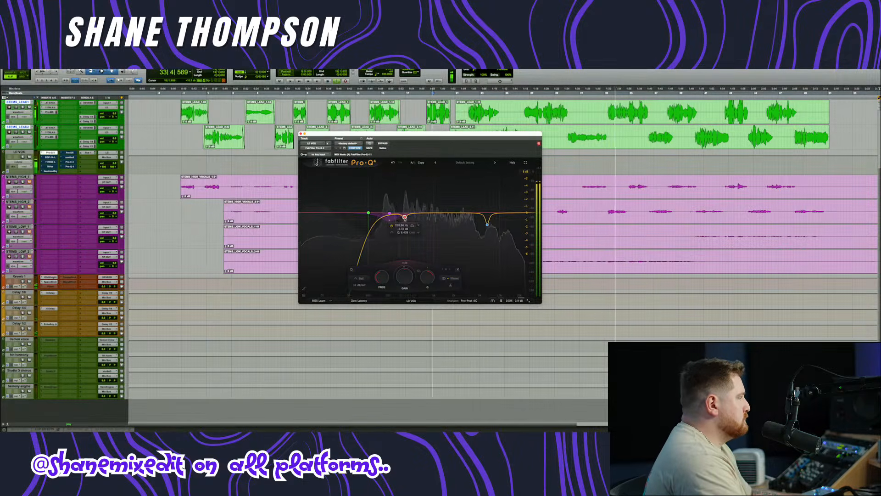
# - Sweep two boosted narrow bells through LD VOX's highs, then cut one above and one below the existing high-frequency dip
pyautogui.click(443, 211)
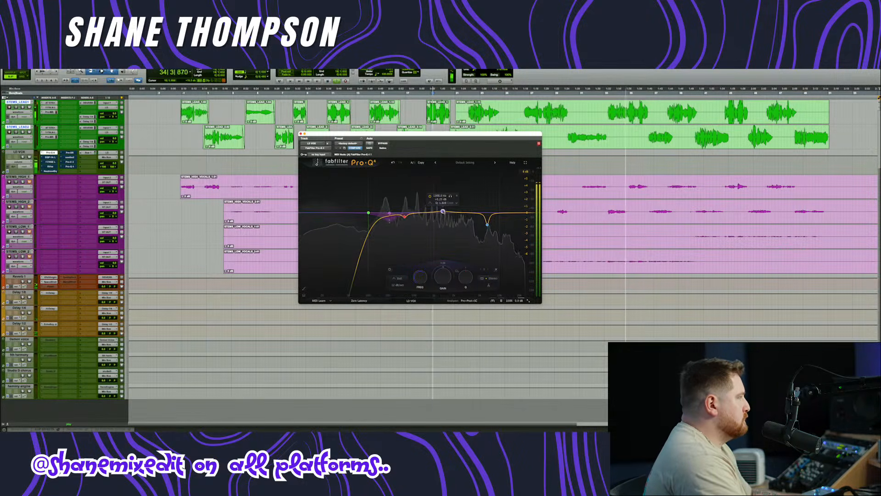
pyautogui.moveTo(442, 211); pyautogui.dragTo(516, 180)
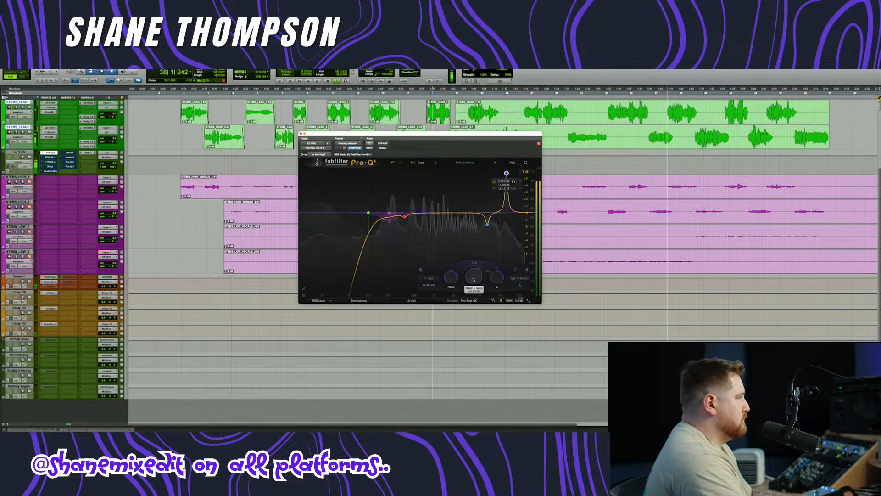
pyautogui.moveTo(478, 278); pyautogui.dragTo(480, 310)
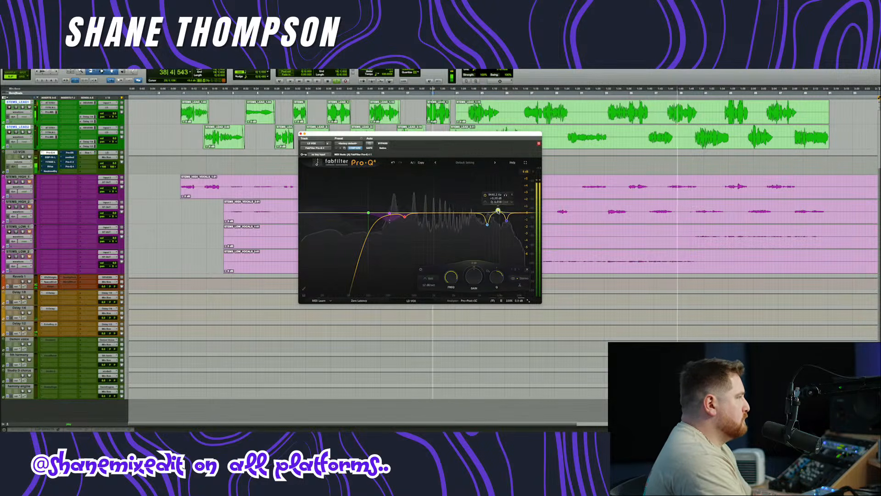
pyautogui.moveTo(495, 182); pyautogui.dragTo(477, 178)
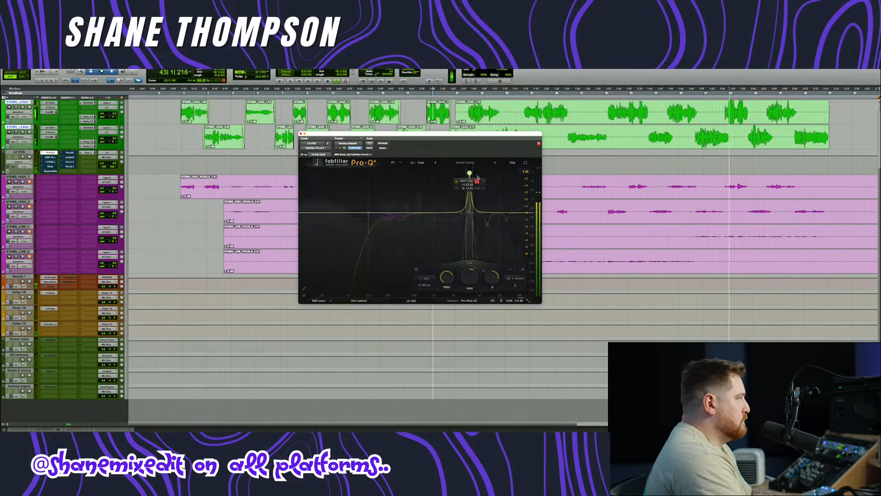
pyautogui.moveTo(468, 277); pyautogui.dragTo(468, 294)
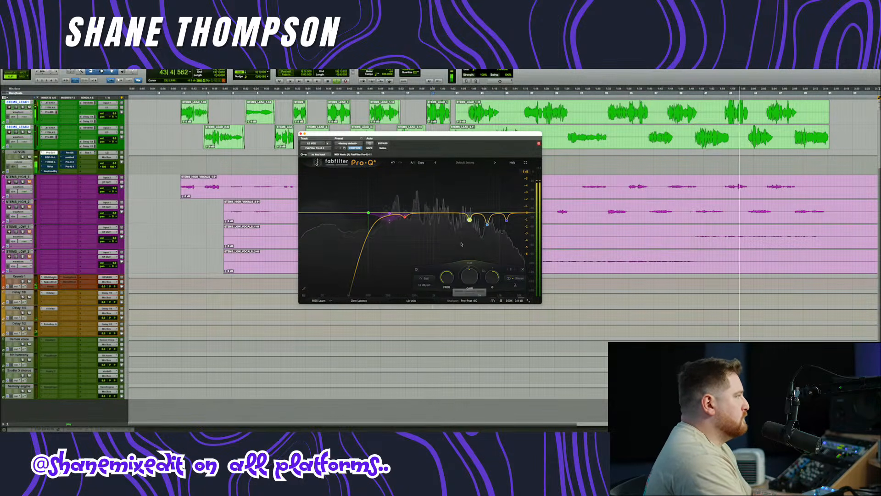
# - Add another narrow upper-mid cut on LD VOX just below the previous one, plus a gentle, wider bell dip beneath it
pyautogui.moveTo(461, 213); pyautogui.dragTo(463, 170)
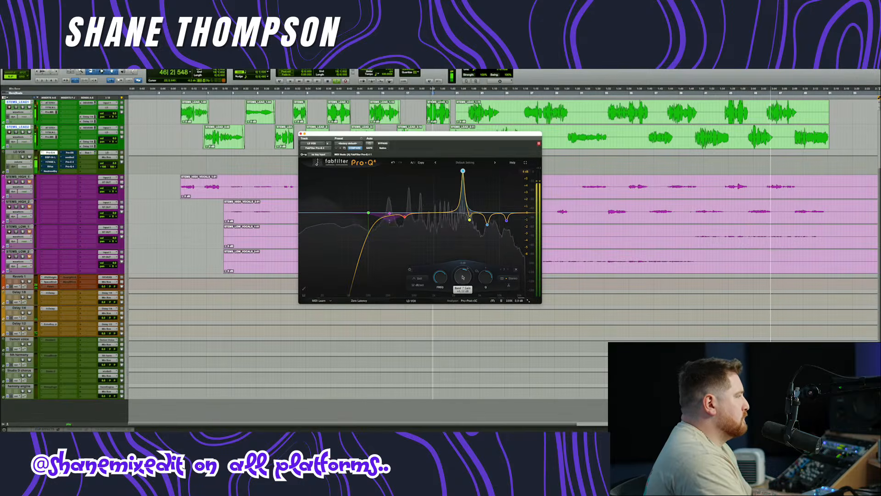
pyautogui.moveTo(463, 288); pyautogui.dragTo(468, 303)
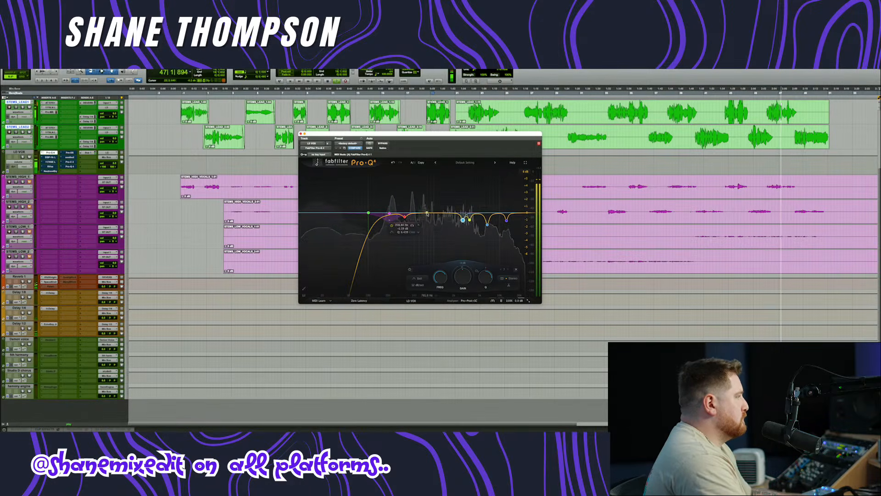
pyautogui.moveTo(450, 212)
pyautogui.mouseDown()
pyautogui.moveTo(455, 187)
pyautogui.moveTo(452, 216)
pyautogui.mouseUp()
pyautogui.scroll(-3, 369, 215)
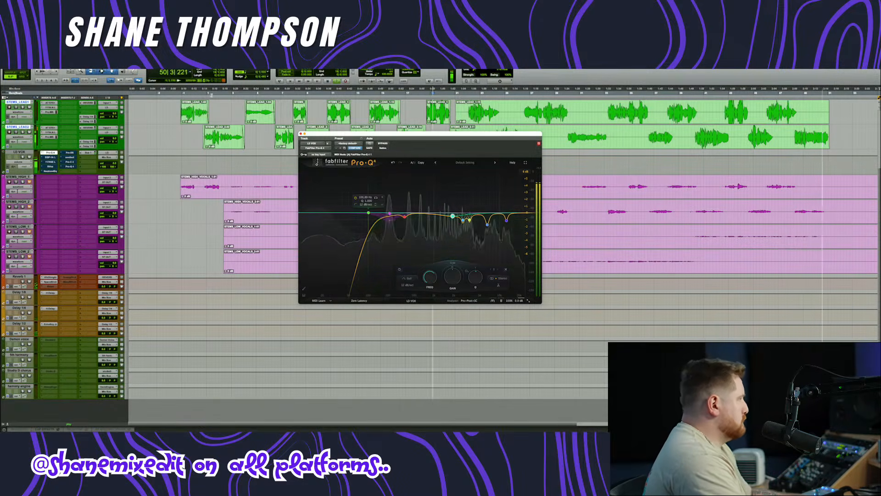
# - Restart playback from an earlier vocal phrase and lower the low-frequency selector on LD VOX's Pultec EQP-1A
pyautogui.click(326, 91)
pyautogui.click(48, 158)
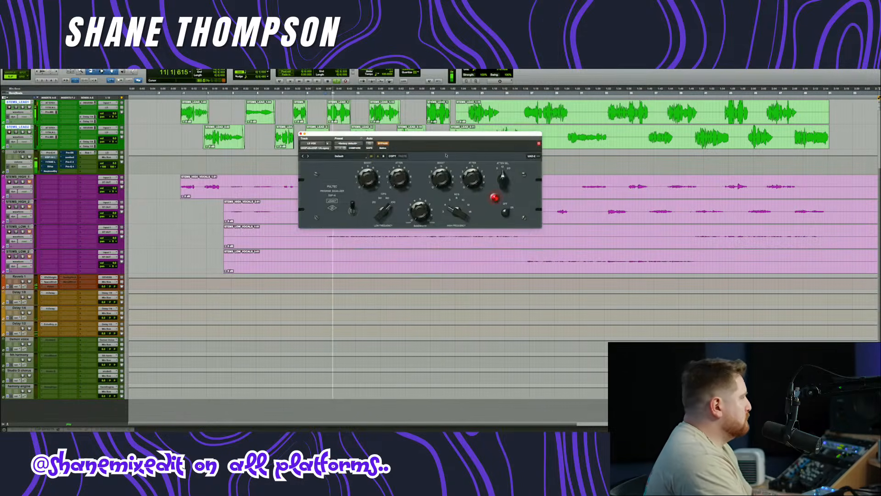
pyautogui.moveTo(447, 201); pyautogui.dragTo(444, 193)
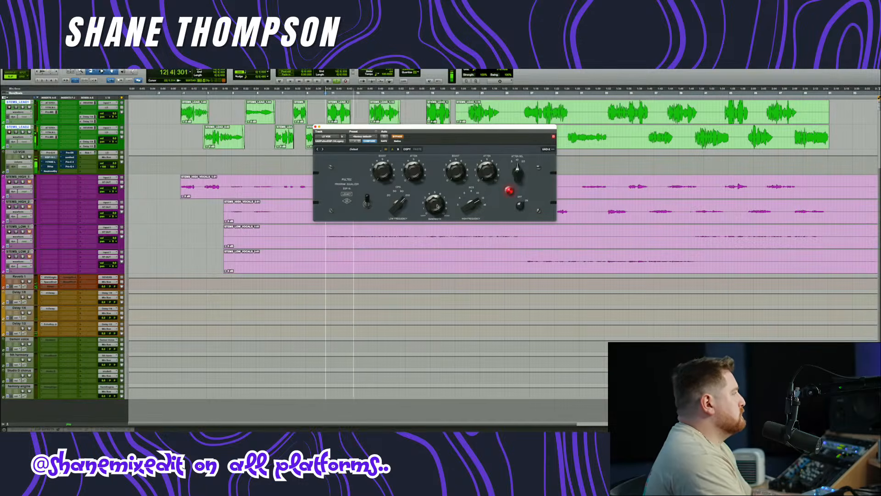
pyautogui.moveTo(400, 206); pyautogui.dragTo(402, 217)
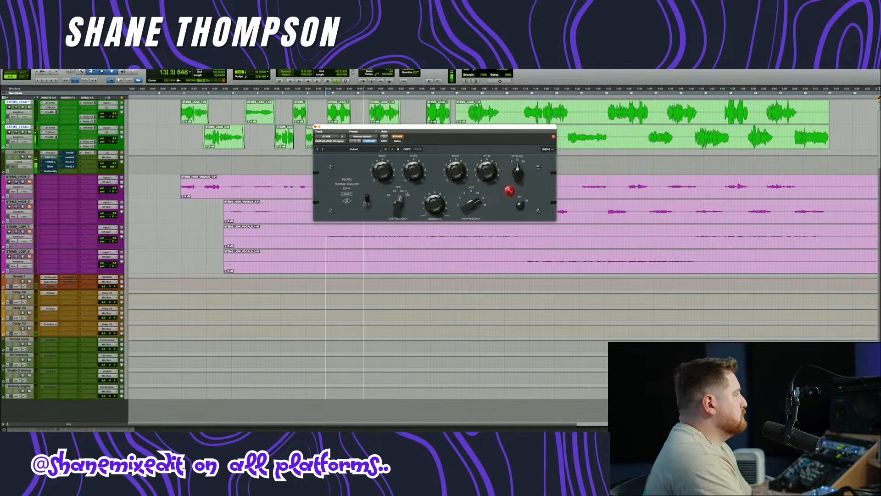
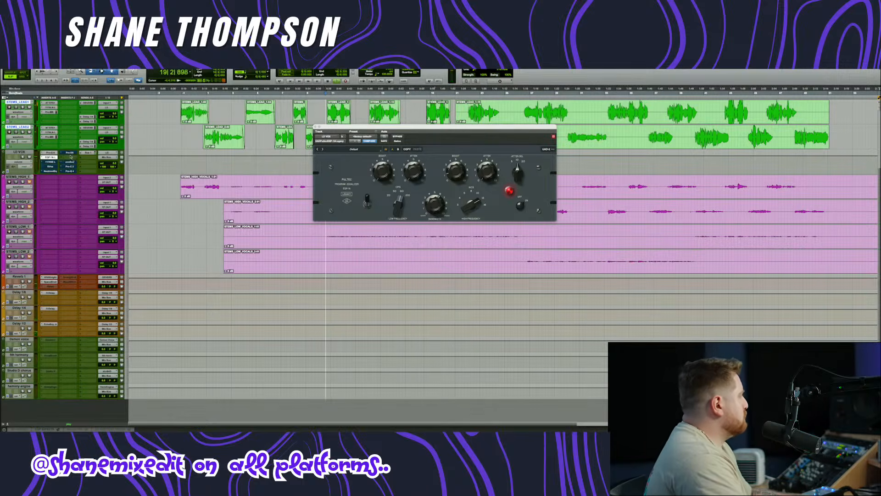
# - Insert the Sidewidener II plug-in at the top of LD VOX's second insert bank
pyautogui.click(70, 157)
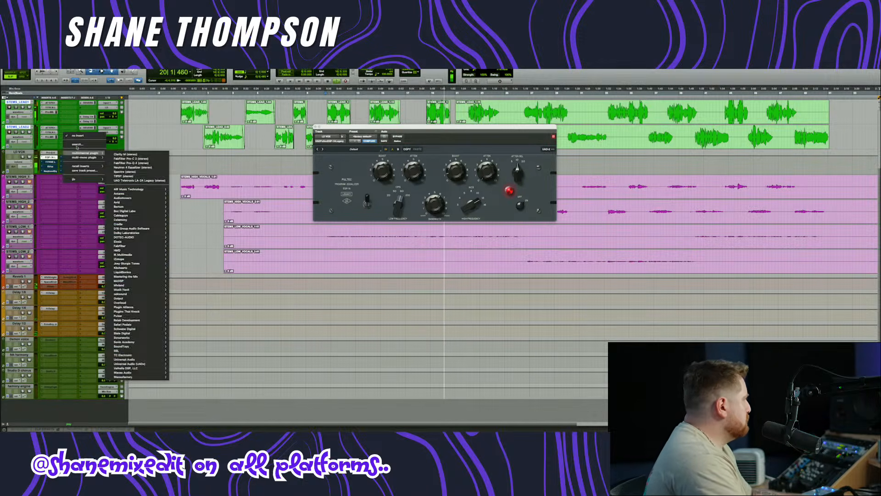
pyautogui.click(78, 147)
pyautogui.write('sid')
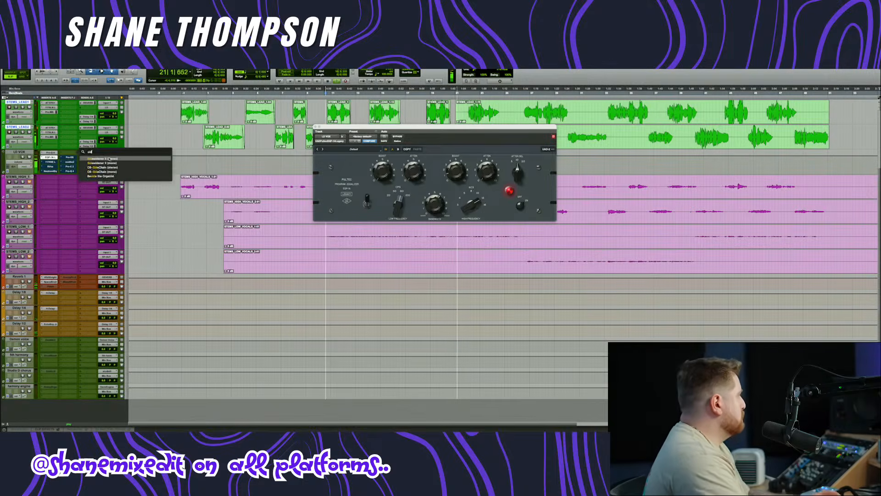
pyautogui.click(109, 158)
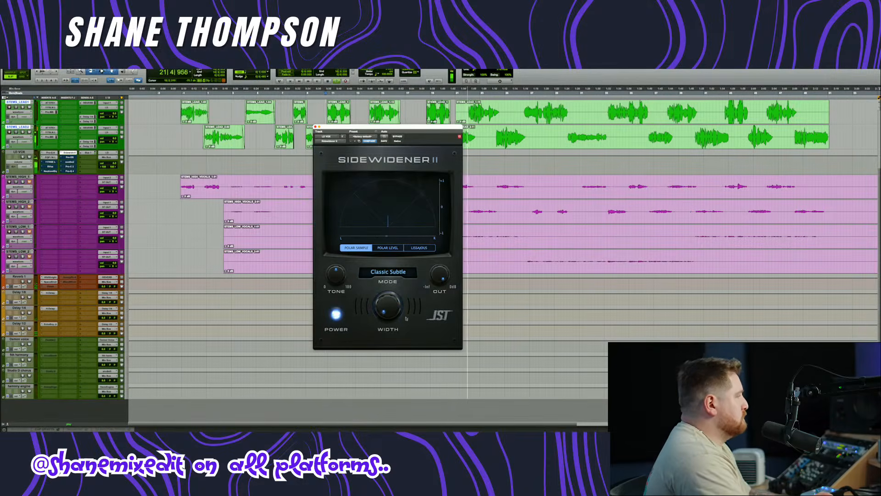
pyautogui.moveTo(404, 126); pyautogui.dragTo(434, 118)
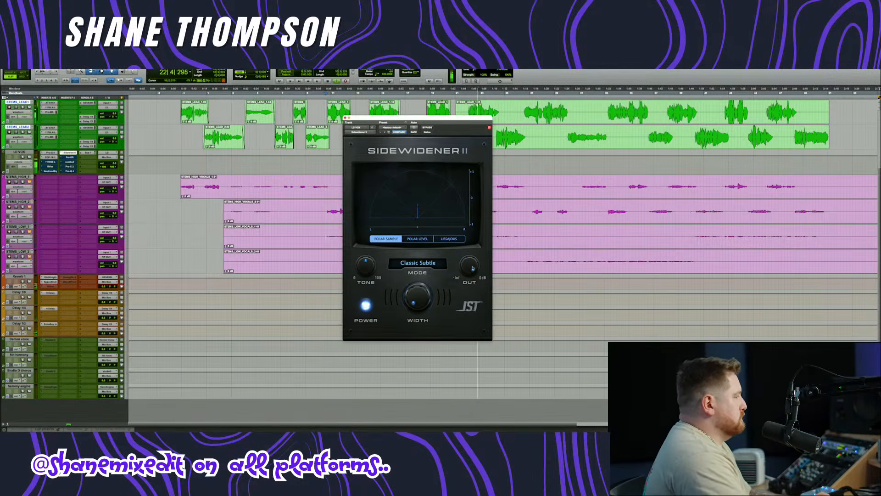
pyautogui.moveTo(475, 271)
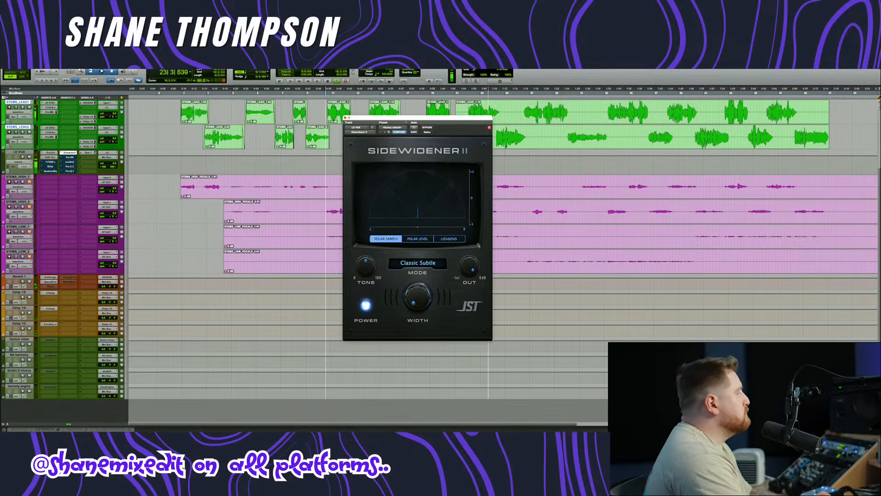
# - Replace the 1176 limiter on LD VOX with the stereo UAD Teletronix LA-2A Legacy compressor
pyautogui.click(47, 166)
pyautogui.click(49, 162)
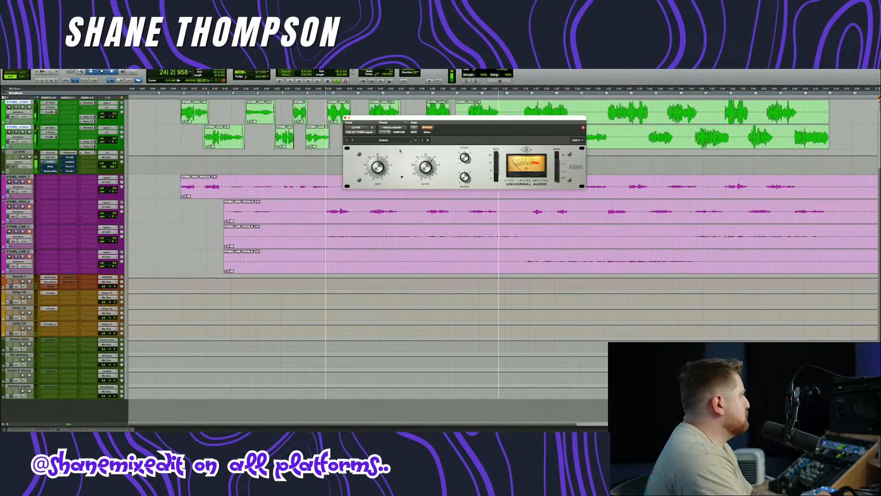
pyautogui.moveTo(457, 117); pyautogui.dragTo(449, 185)
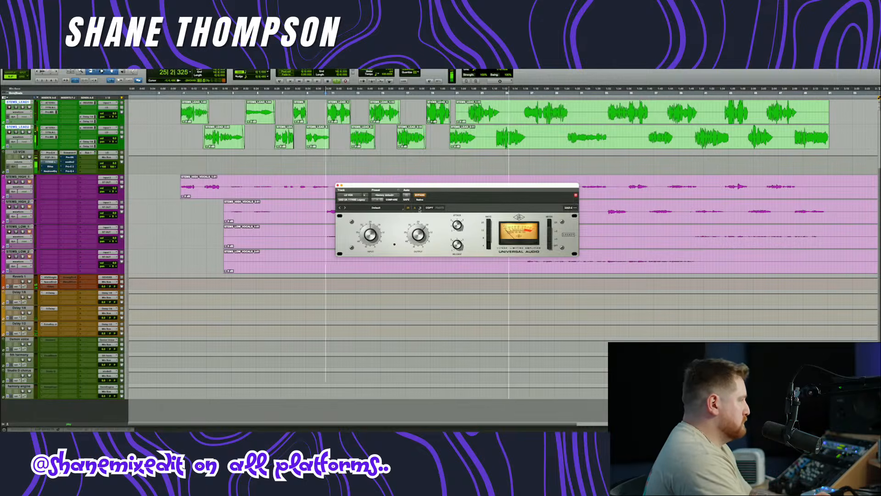
pyautogui.click(49, 162)
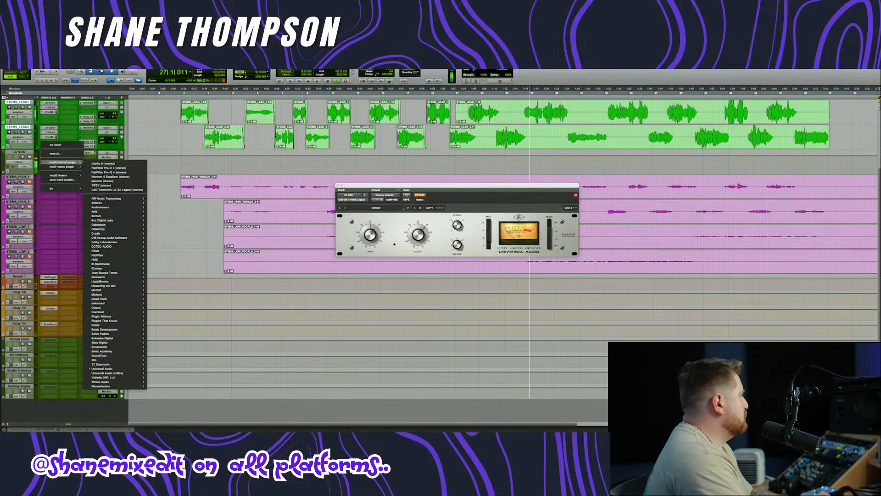
pyautogui.moveTo(119, 370)
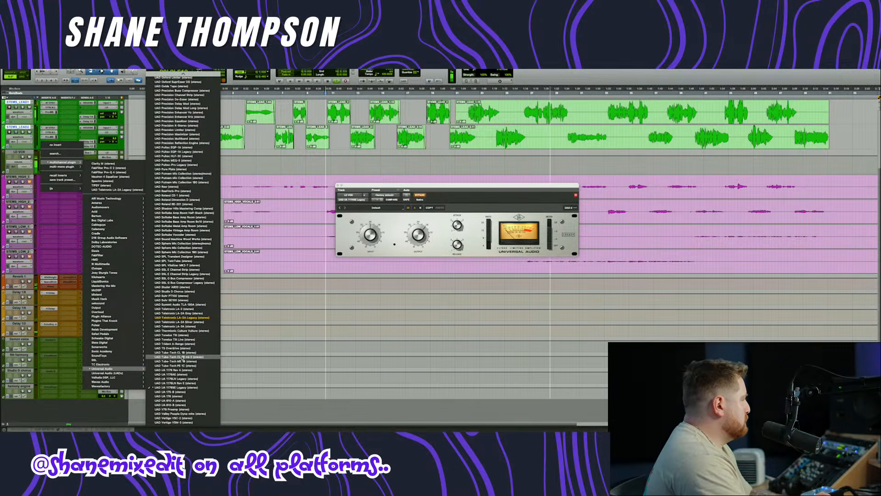
pyautogui.click(181, 317)
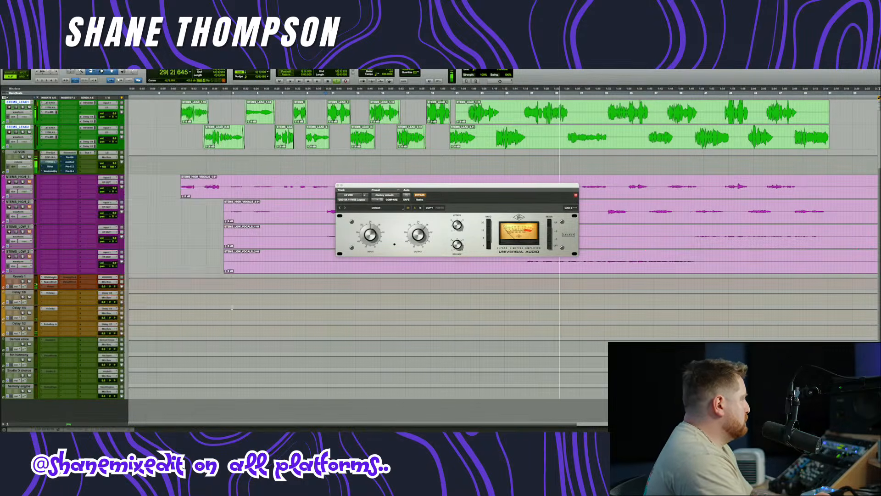
pyautogui.moveTo(412, 186); pyautogui.dragTo(368, 218)
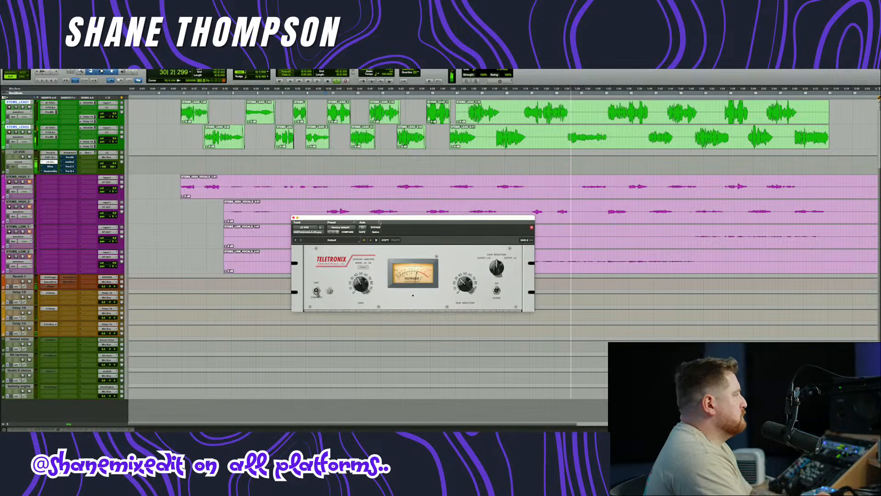
# - Replay the first beat drop, activate the RVox compressor on LD VOX, and adjust the BEAT track's volume slightly
pyautogui.scroll(3, 446, 253)
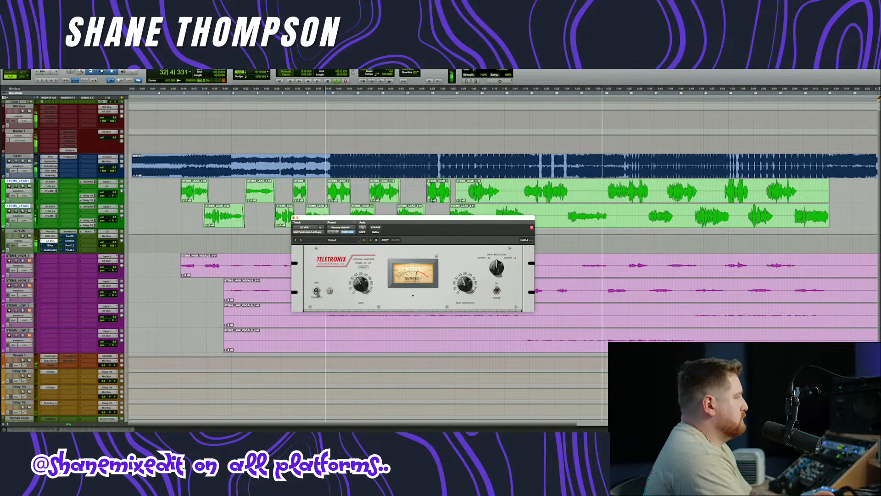
pyautogui.scroll(2, 463, 283)
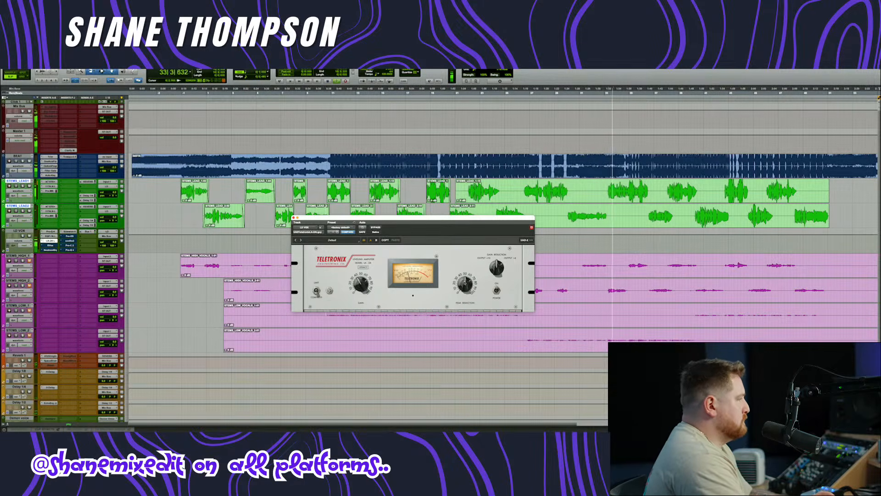
pyautogui.moveTo(450, 218); pyautogui.dragTo(461, 213)
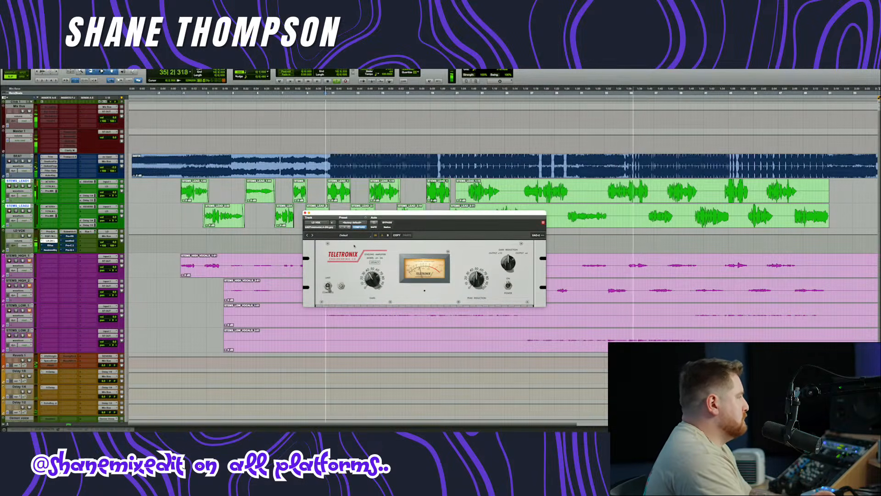
pyautogui.moveTo(384, 213); pyautogui.dragTo(388, 263)
pyautogui.scroll(3, 392, 238)
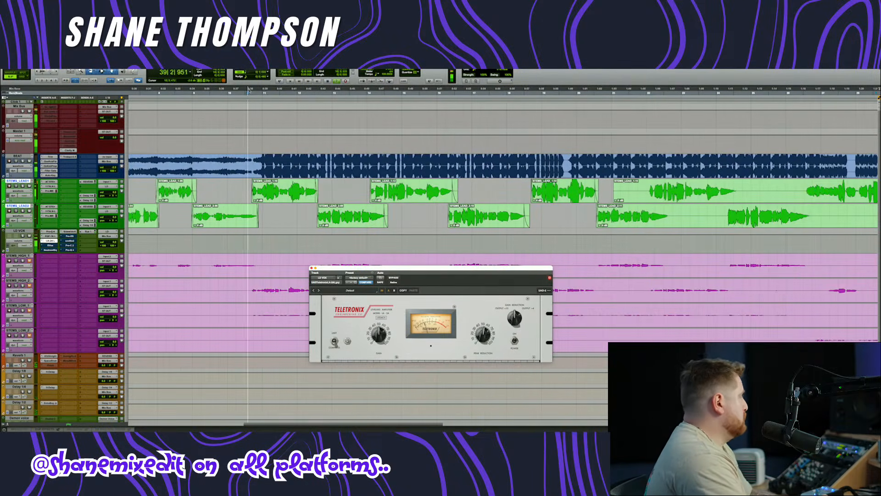
pyautogui.click(248, 90)
pyautogui.click(51, 246)
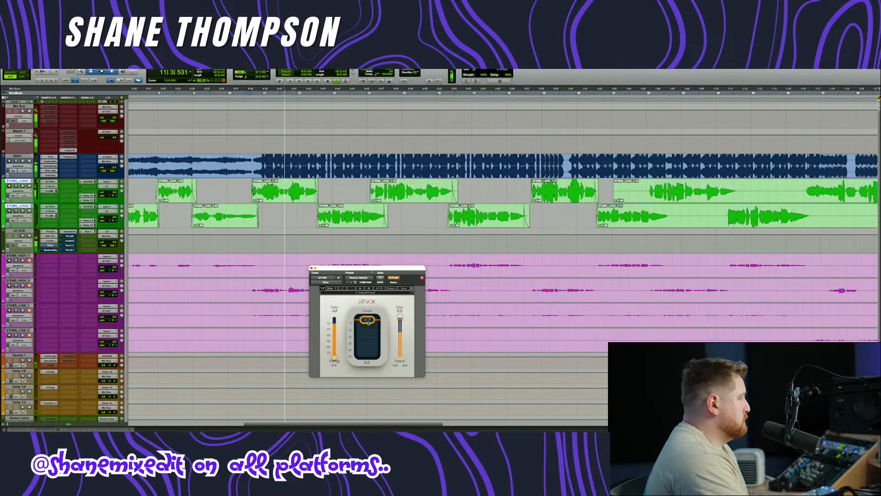
pyautogui.click(396, 278)
pyautogui.moveTo(114, 167); pyautogui.dragTo(115, 168)
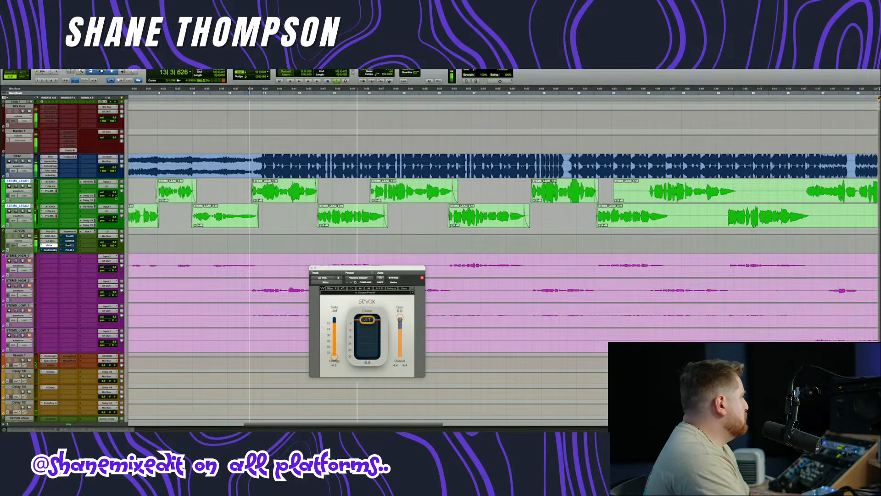
# - Activate the Neutron equalizer on LD VOX and pull its analog low shelf down slightly
pyautogui.click(50, 250)
pyautogui.moveTo(390, 270); pyautogui.dragTo(382, 207)
pyautogui.click(376, 178)
pyautogui.moveTo(326, 285); pyautogui.dragTo(352, 291)
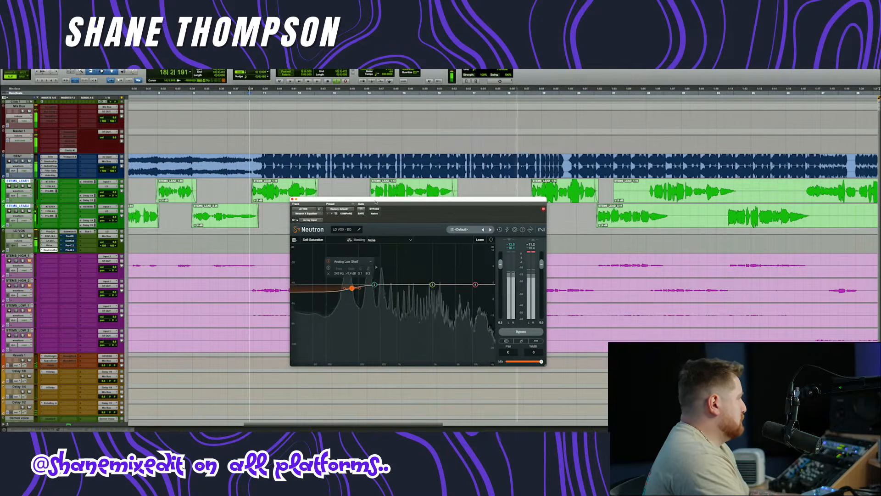
# - Check the lead vocal's delay send level and the H-Delay settings on its delay return track during playback
pyautogui.moveTo(371, 200); pyautogui.dragTo(370, 229)
pyautogui.click(87, 195)
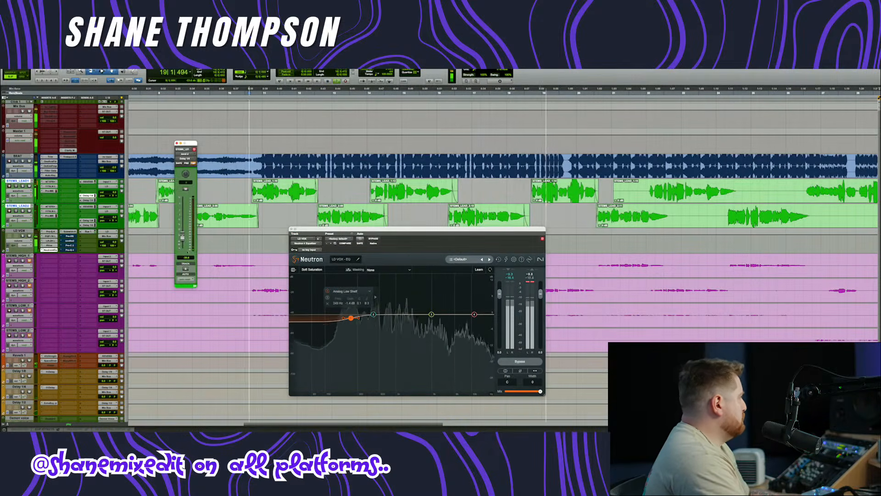
pyautogui.scroll(-3, 49, 275)
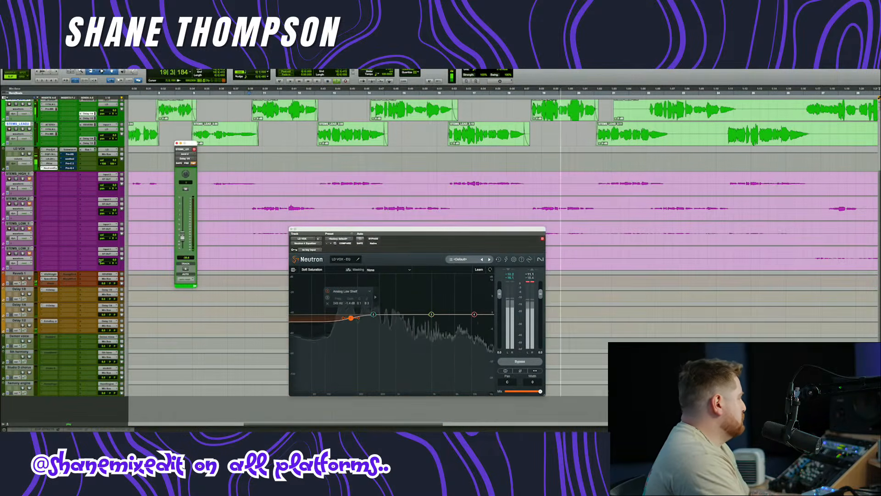
pyautogui.click(49, 305)
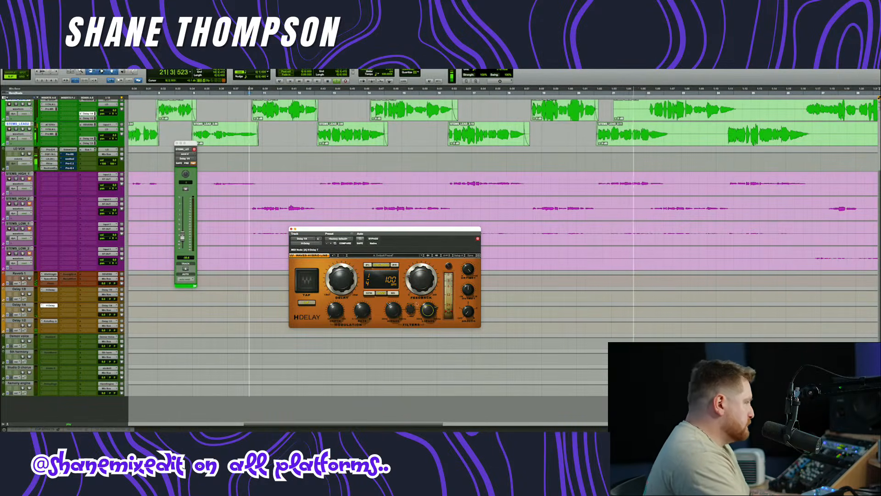
pyautogui.click(291, 229)
pyautogui.scroll(3, 291, 229)
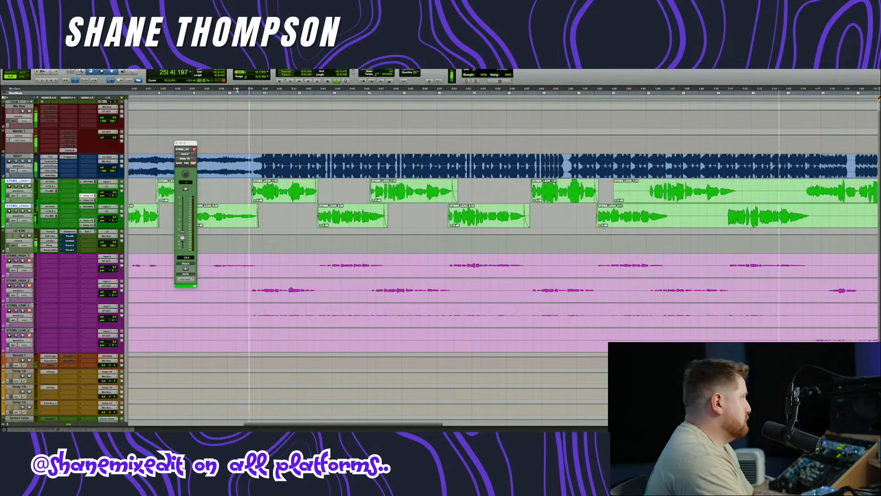
# - Fine-tune LD VOX's Neutron EQ by nudging the low-mid band and dipping the upper frequencies slightly
pyautogui.click(48, 250)
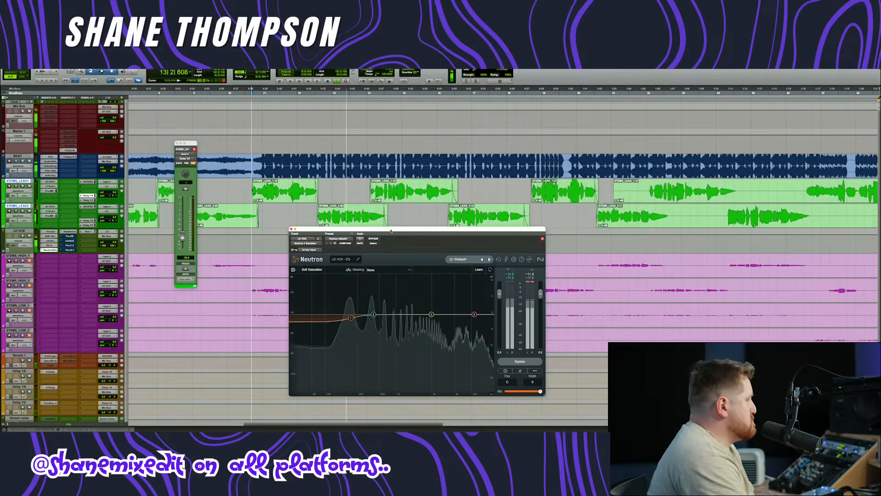
pyautogui.moveTo(373, 314)
pyautogui.mouseDown()
pyautogui.moveTo(372, 274)
pyautogui.moveTo(370, 314)
pyautogui.mouseUp()
pyautogui.moveTo(431, 313); pyautogui.dragTo(458, 320)
pyautogui.scroll(3, 430, 319)
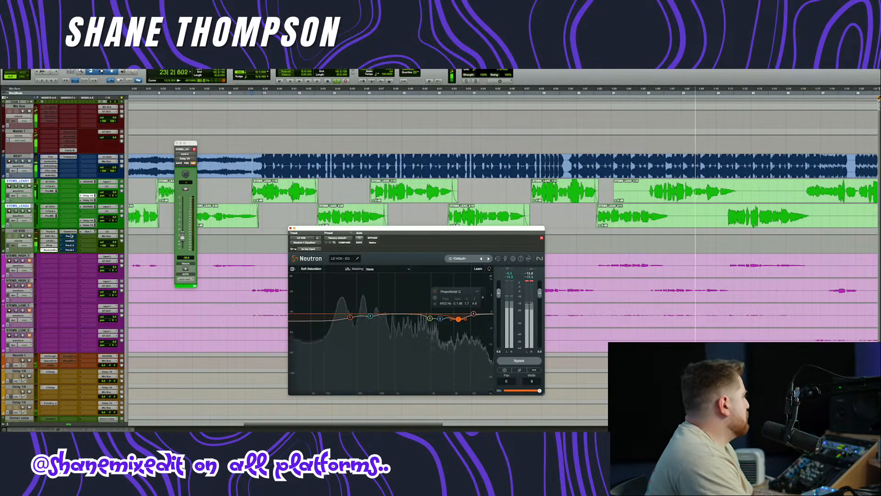
# - Review the Sidewidener II, Pro-DS, Pultec and Teletronix LA-2A plug-ins on LD VOX during playback
pyautogui.click(69, 231)
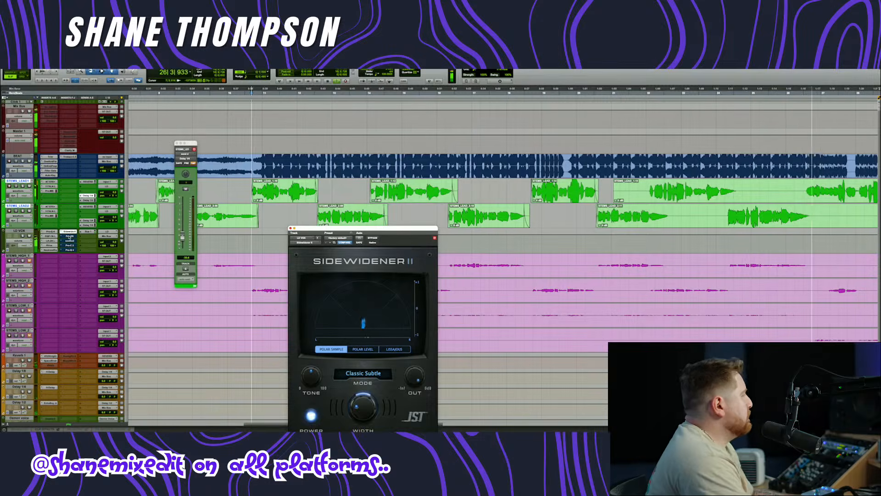
pyautogui.click(70, 236)
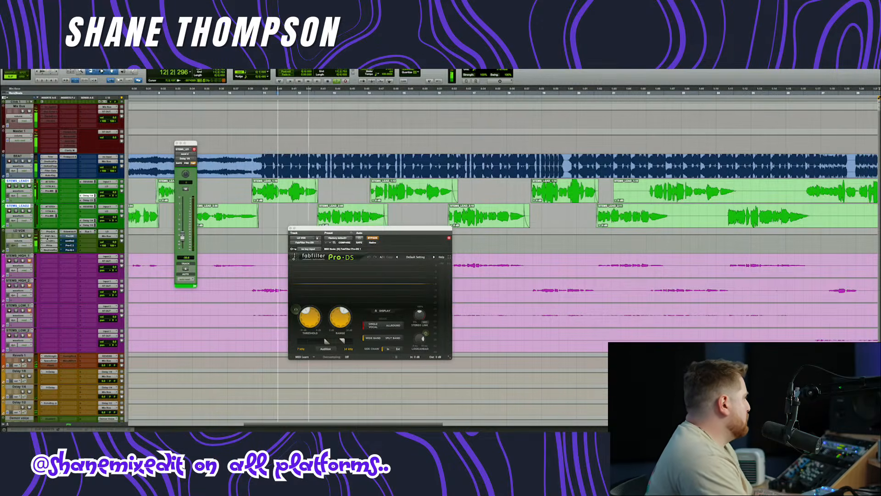
pyautogui.click(47, 236)
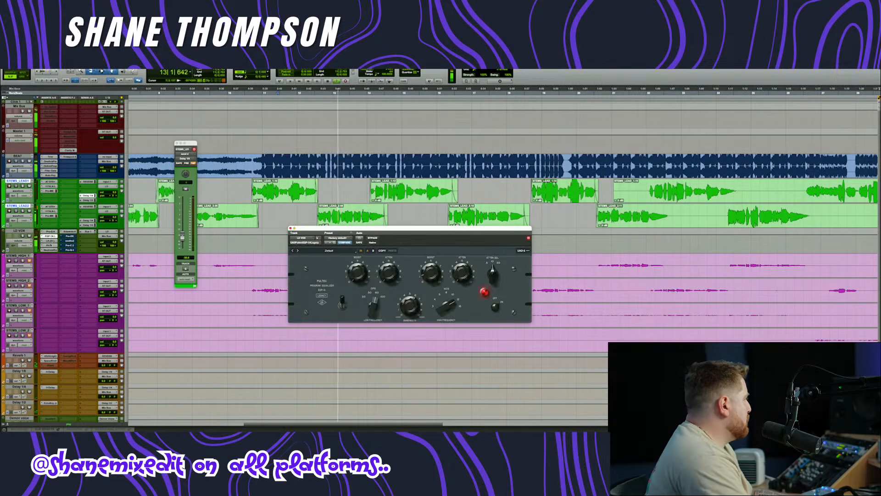
pyautogui.click(50, 241)
pyautogui.moveTo(422, 228); pyautogui.dragTo(439, 205)
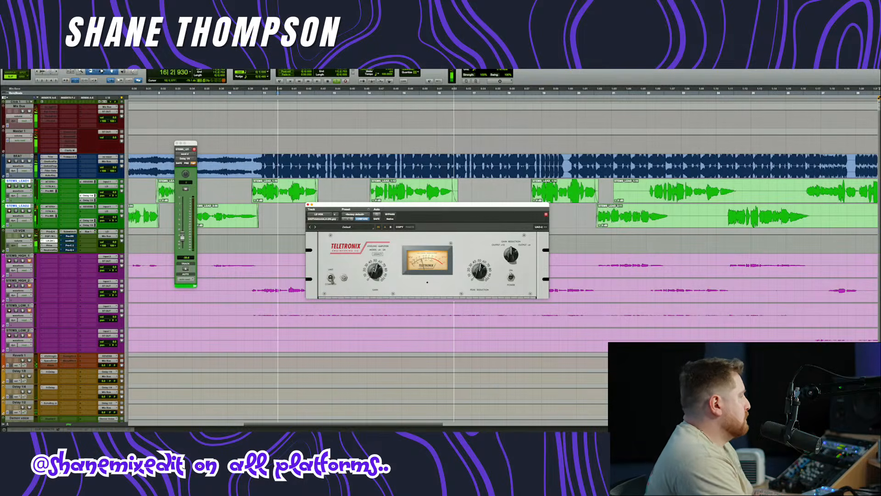
# - Activate the FabFilter Pro-DS de-esser on LD VOX, and close its window and the delay send window
pyautogui.click(70, 236)
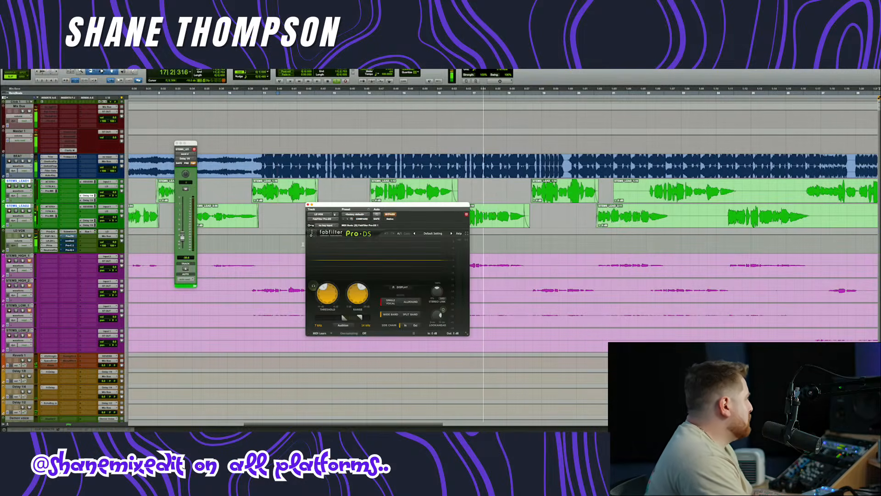
pyautogui.moveTo(399, 208); pyautogui.dragTo(493, 143)
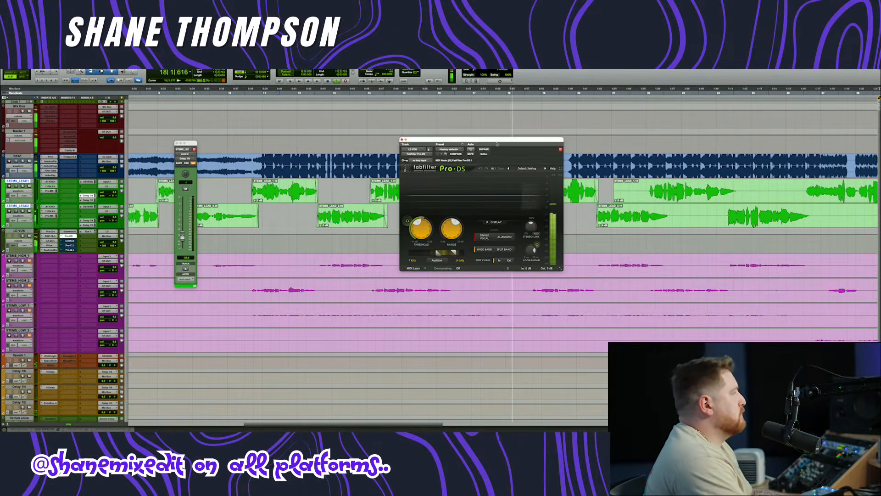
pyautogui.click(401, 139)
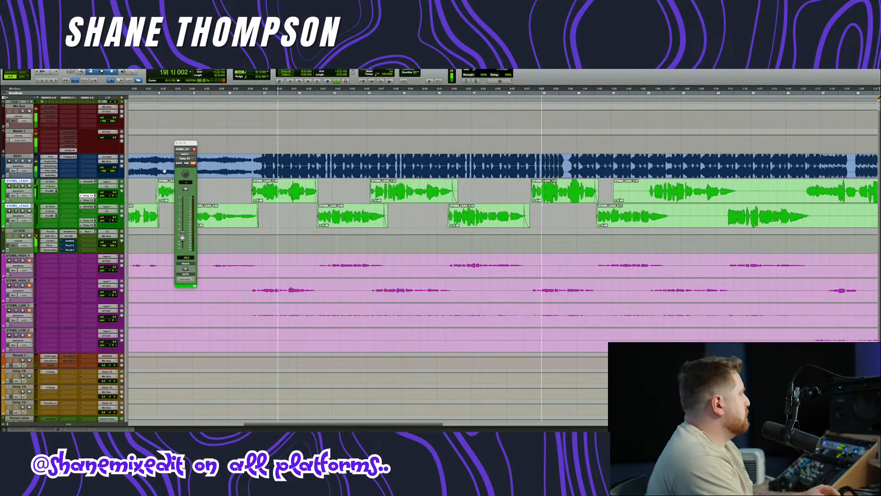
pyautogui.click(176, 143)
# - Return to the start of the vocals and recheck the Sidewidener II settings on LD VOX
pyautogui.hscroll(-10, 189, 150)
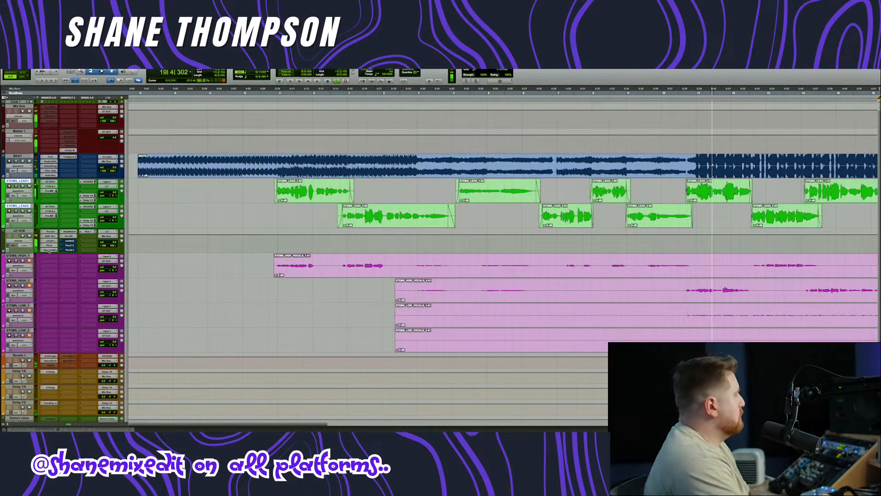
pyautogui.click(70, 232)
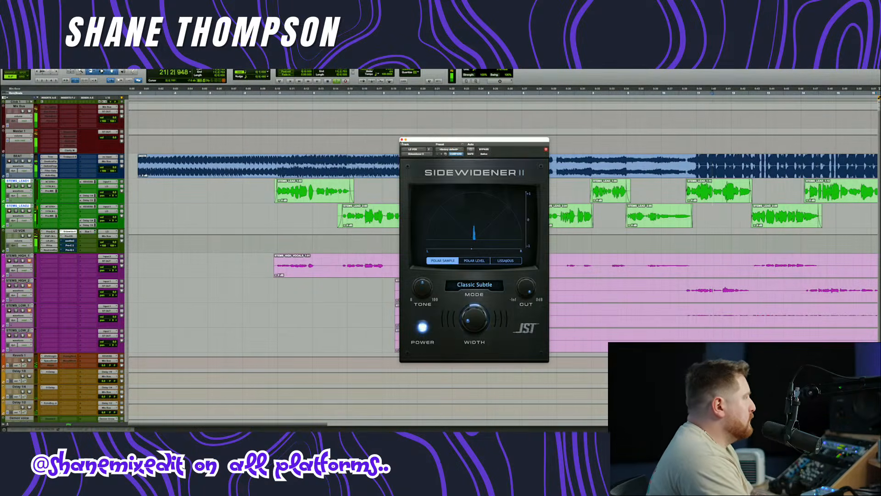
pyautogui.click(402, 139)
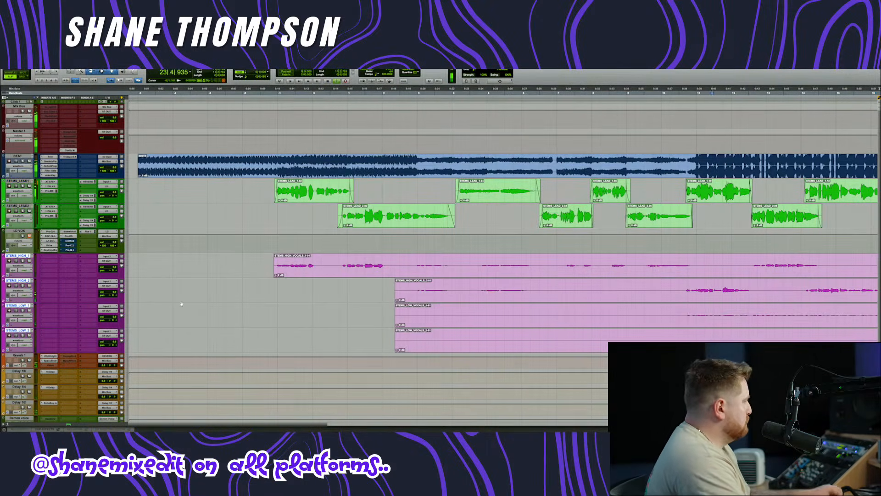
# - Mute the BEAT track and audition the backing vocal stems from the first vocal entry
pyautogui.click(272, 92)
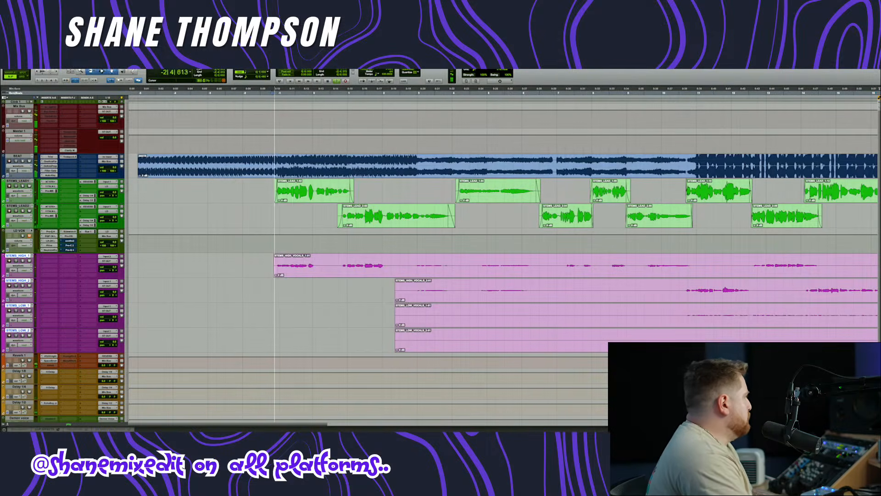
pyautogui.click(29, 162)
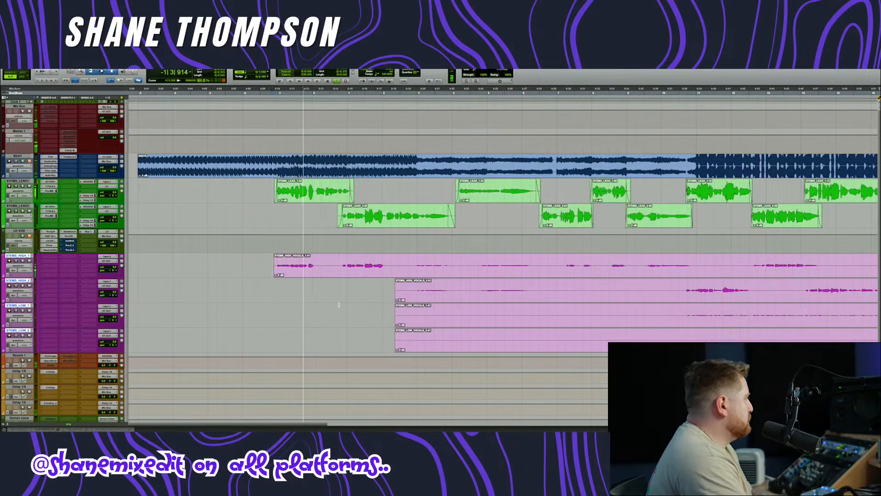
pyautogui.scroll(1, 337, 304)
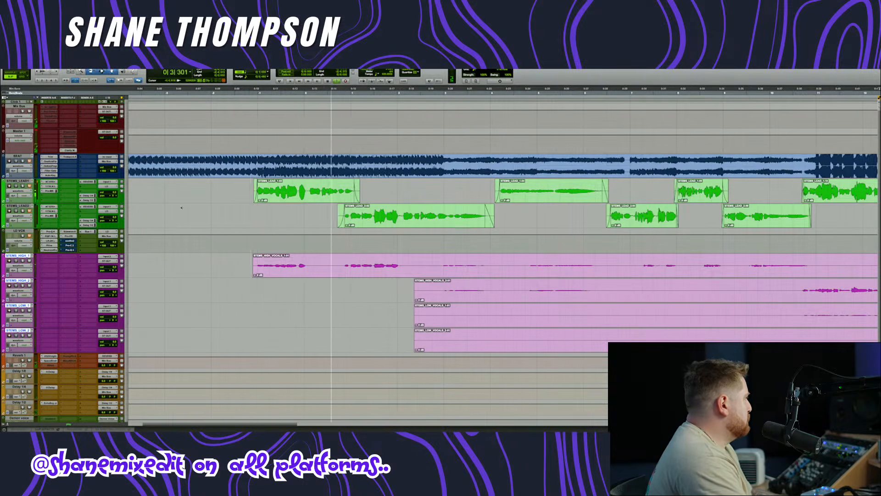
pyautogui.scroll(1, 290, 293)
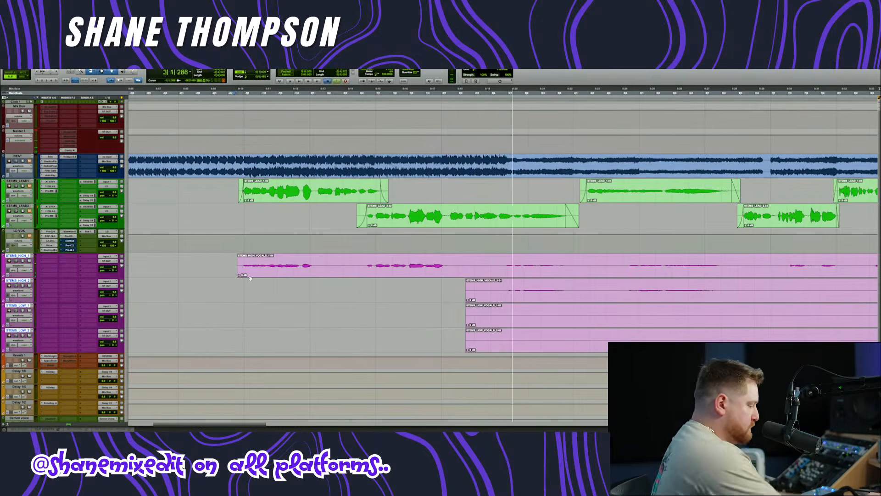
pyautogui.press('space')
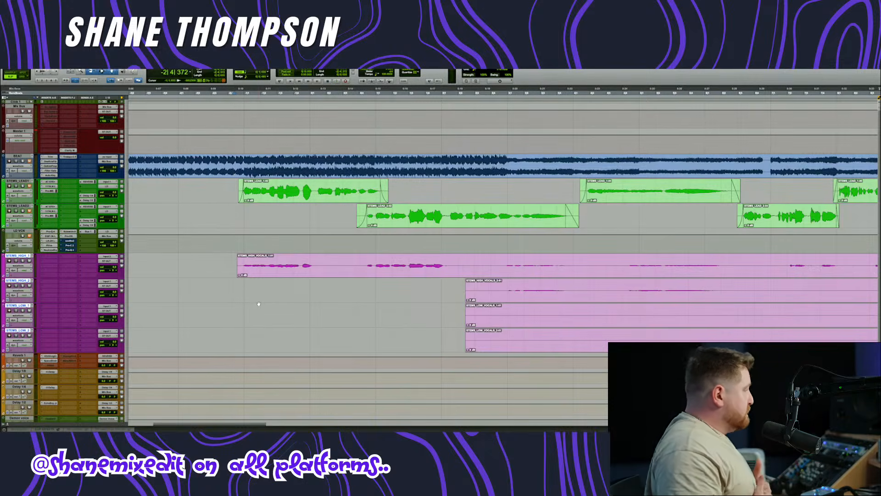
# - Inspect the Pultec equalizer on LD VOX and close its window
pyautogui.click(50, 236)
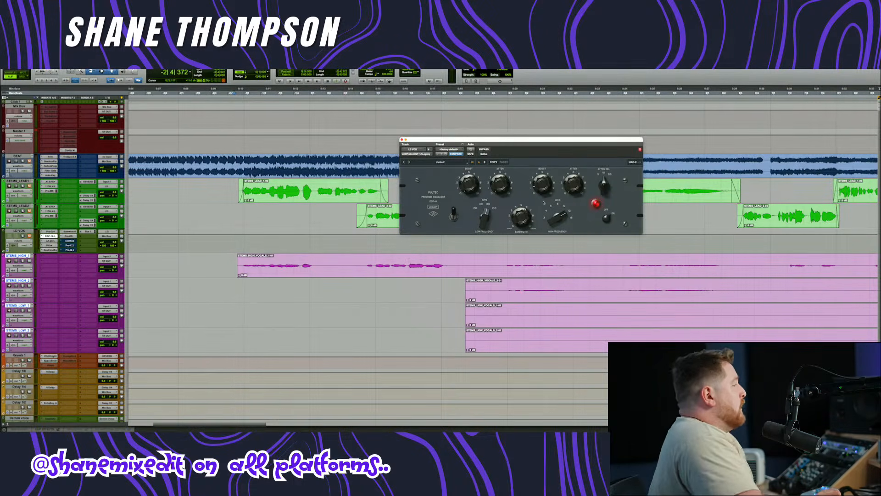
pyautogui.press('space')
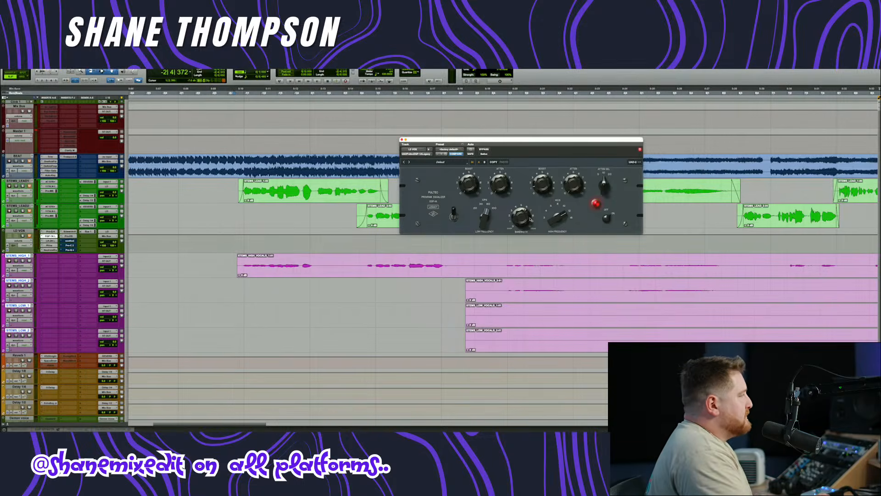
pyautogui.click(401, 139)
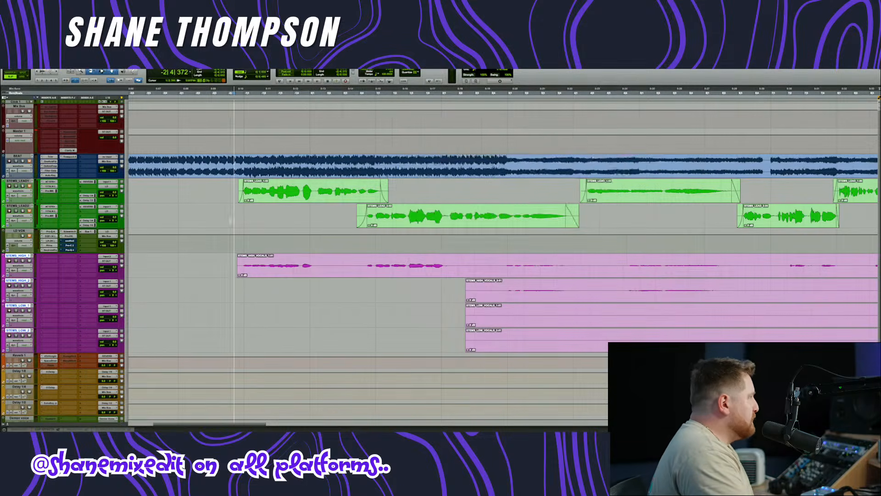
# - Examine the high and low backing vocal stems across the whole song, with the waveforms enlarged
pyautogui.scroll(-3, 210, 227)
pyautogui.scroll(2, 211, 227)
pyautogui.scroll(3, 210, 229)
pyautogui.hscroll(-3, 210, 229)
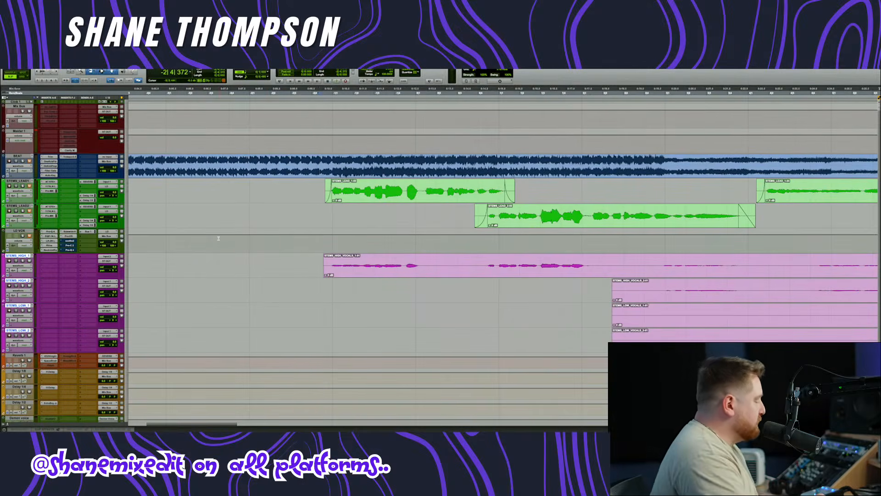
pyautogui.scroll(-2, 234, 264)
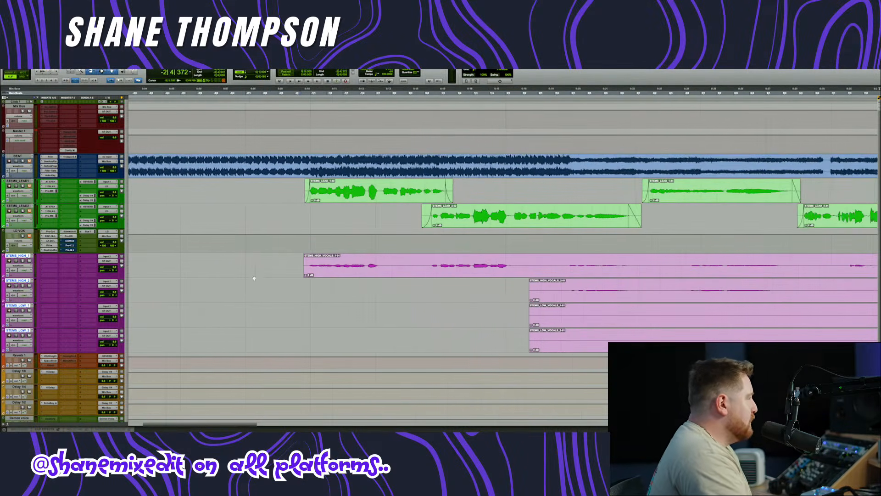
pyautogui.scroll(-4, 356, 293)
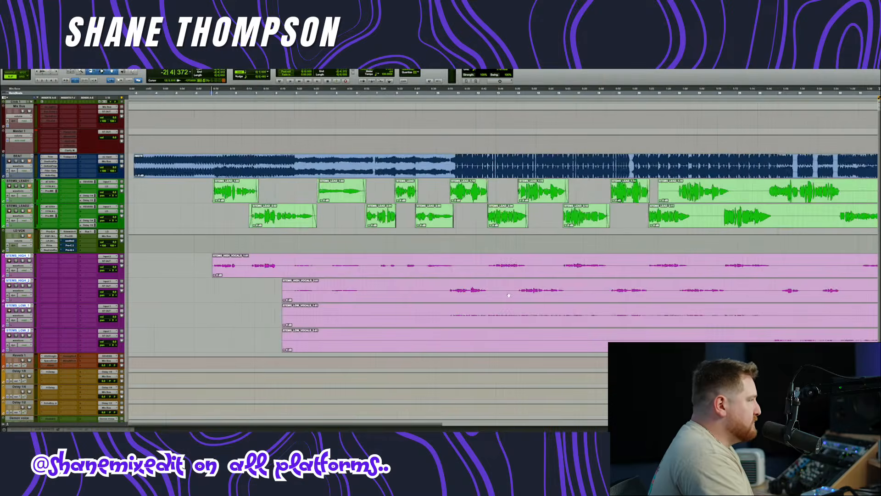
pyautogui.scroll(-3, 508, 295)
pyautogui.click(455, 325)
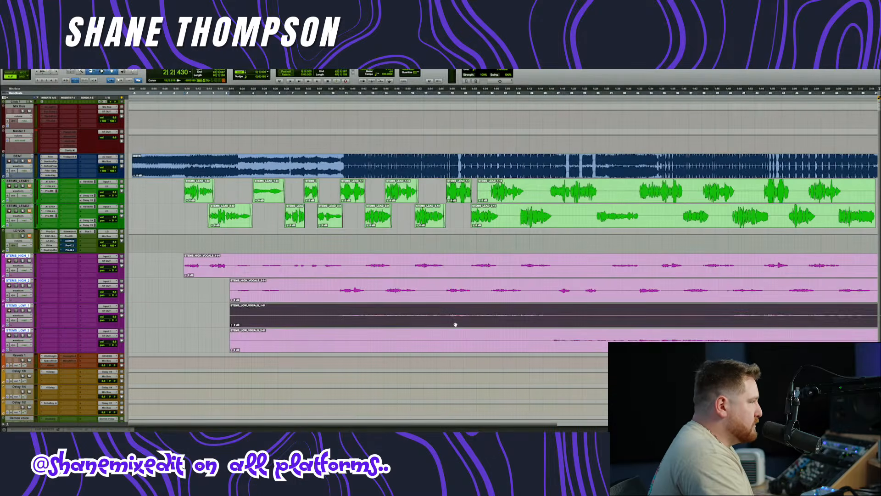
pyautogui.hscroll(6, 455, 325)
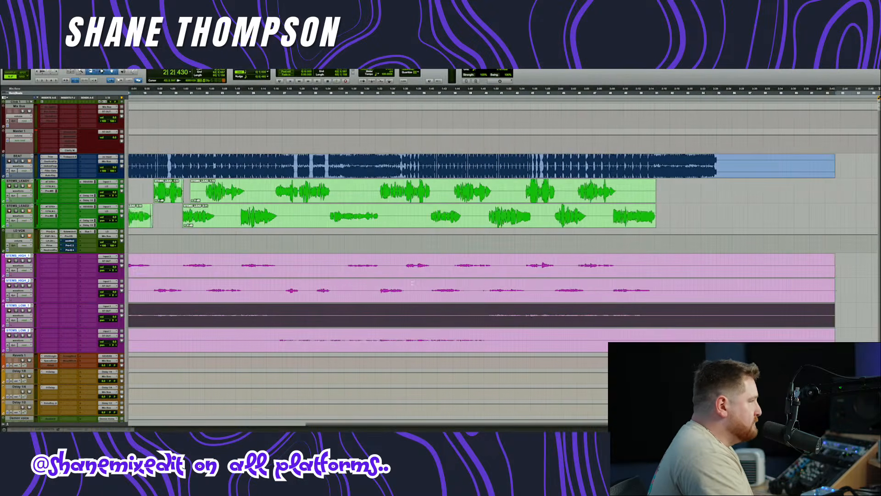
pyautogui.hscroll(-10, 412, 283)
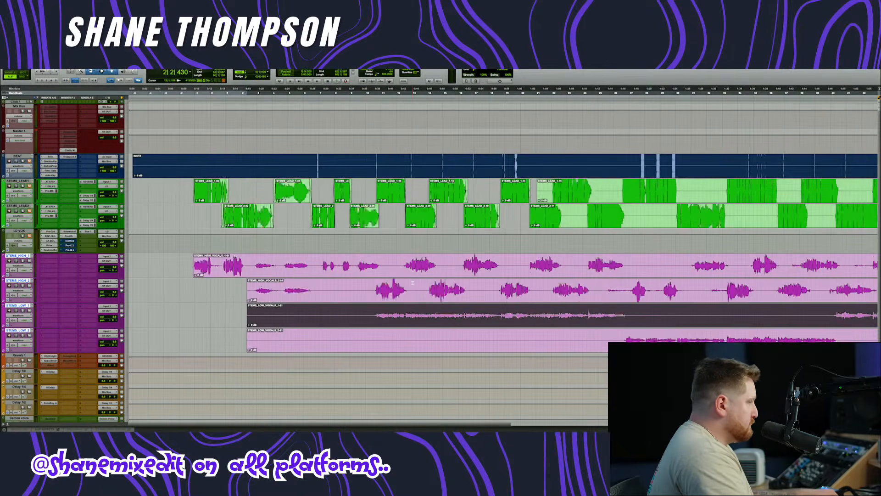
pyautogui.scroll(3, 255, 279)
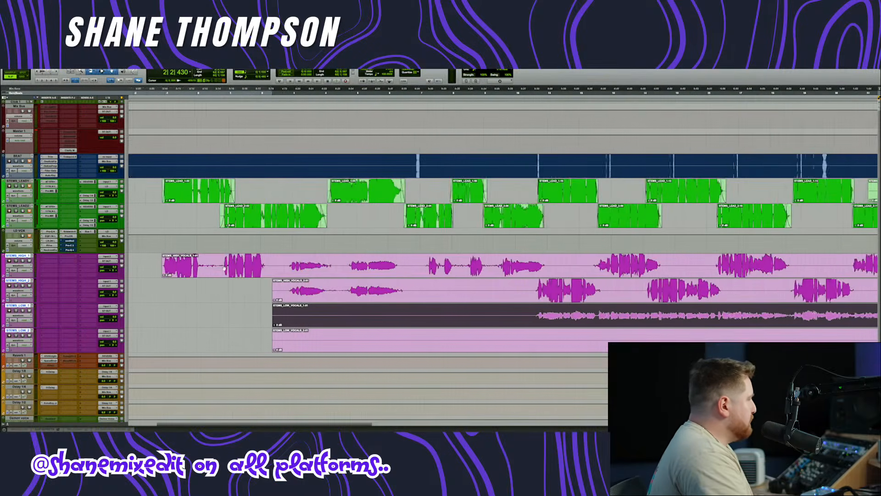
pyautogui.hscroll(-3, 263, 275)
pyautogui.scroll(2, 271, 271)
# - Play from just before the first vocal and copy STEMS_LEAD1's first insert onto STEMS_HIGH_1, STEMS_HIGH_2, STEMS_LOW_1 and STEMS_LOW_2
pyautogui.click(217, 93)
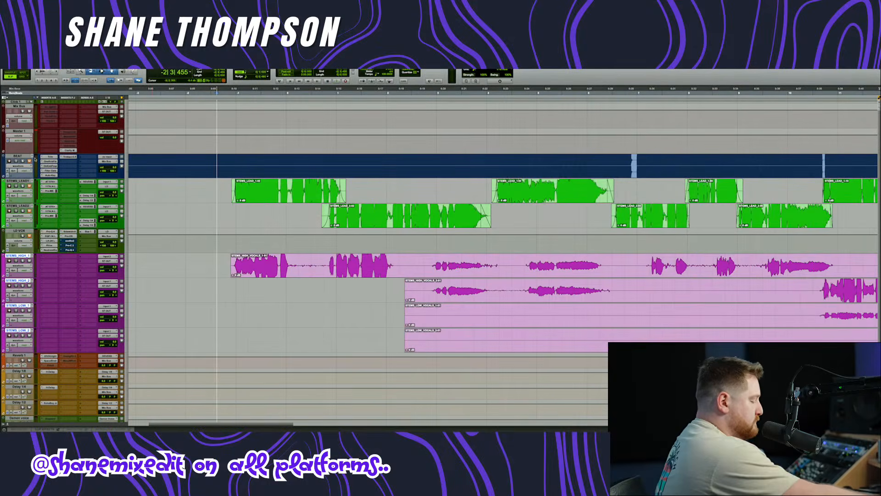
pyautogui.press('space')
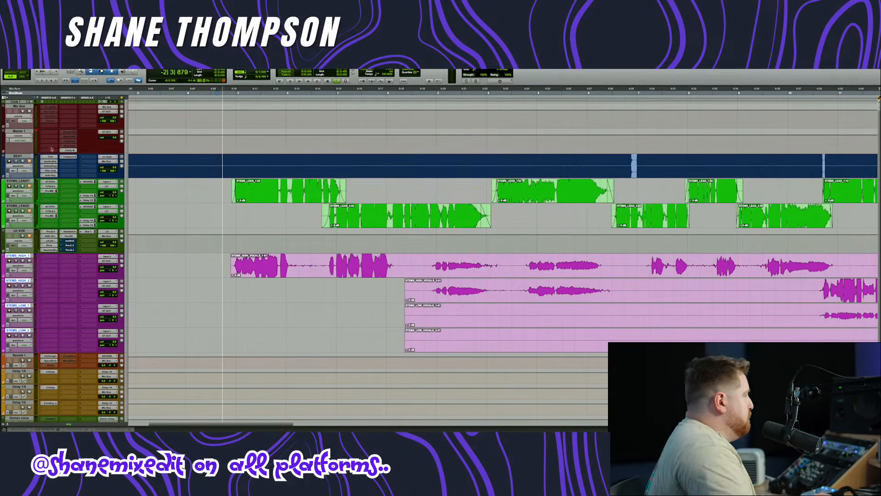
pyautogui.scroll(1, 285, 321)
pyautogui.scroll(1, 284, 320)
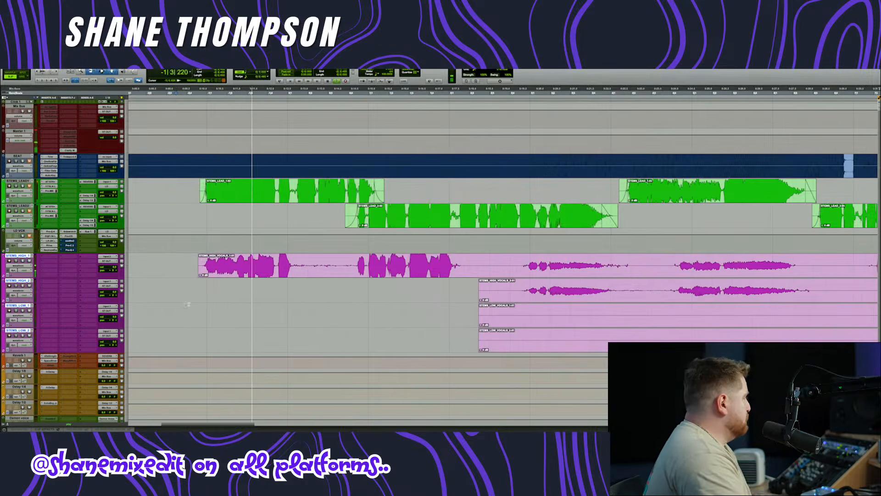
pyautogui.moveTo(52, 183); pyautogui.dragTo(47, 331)
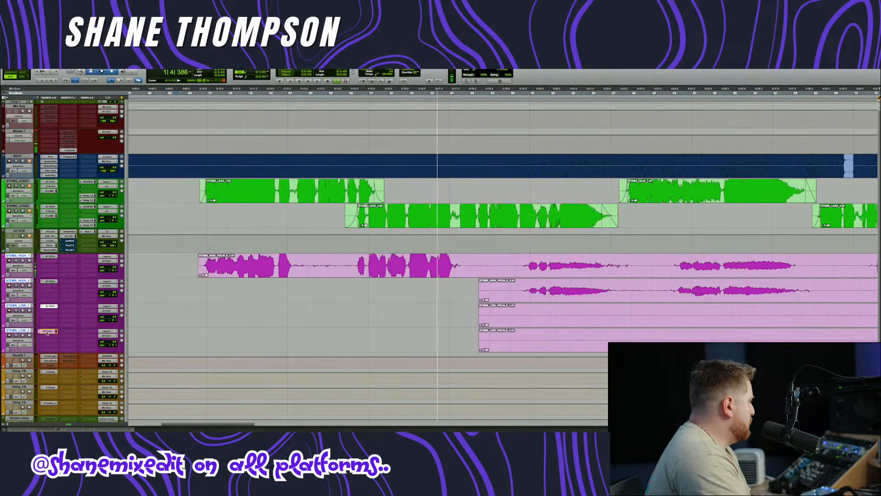
# - Turn on Formant in STEMS_HIGH_1's Auto-Tune EFX+ and copy the insert onto the other backing vocal stems
pyautogui.click(49, 256)
pyautogui.click(451, 182)
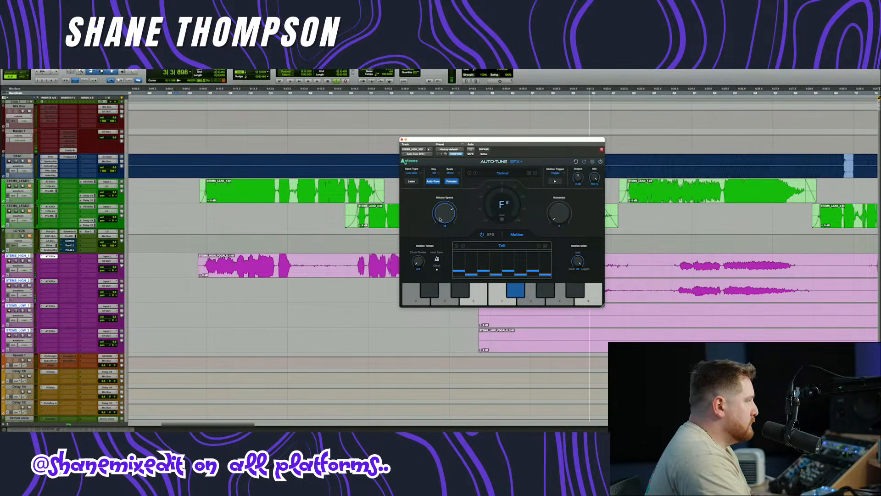
pyautogui.moveTo(50, 257); pyautogui.dragTo(44, 307)
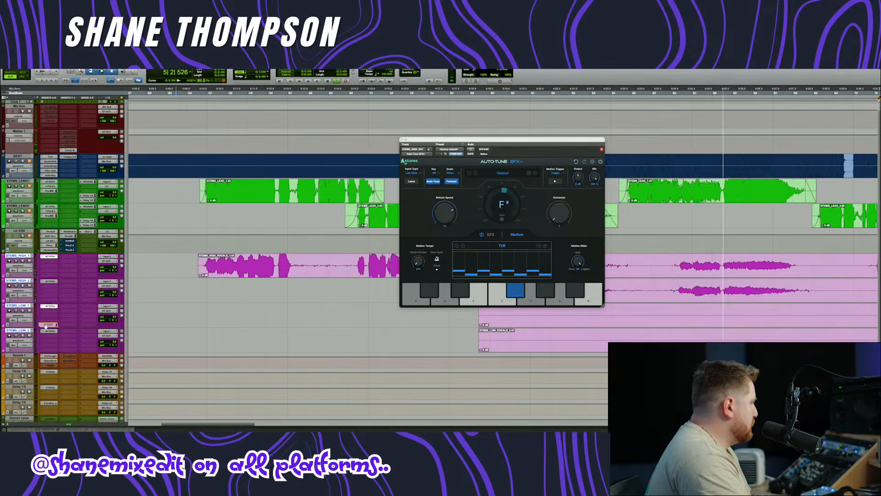
pyautogui.click(402, 140)
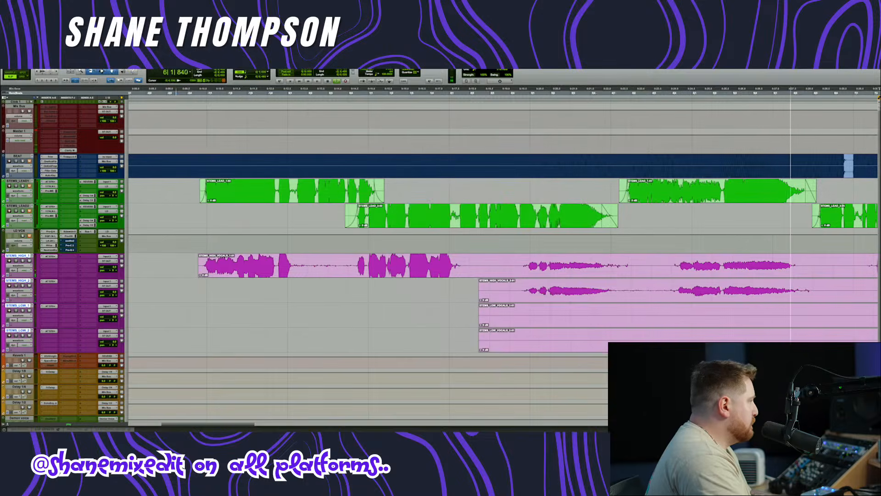
# - Trim STEMS_HIGH_1's start, cut the silence around its first two phrases, and clear all four backing stems up to the third phrase
pyautogui.moveTo(199, 257); pyautogui.dragTo(205, 257)
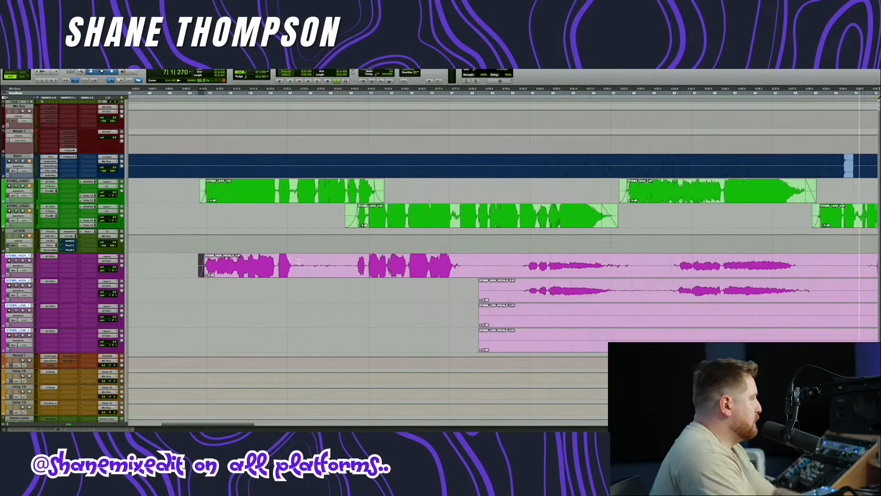
pyautogui.moveTo(298, 265)
pyautogui.mouseDown()
pyautogui.moveTo(358, 266)
pyautogui.moveTo(303, 257)
pyautogui.mouseUp()
pyautogui.press('Delete')
pyautogui.moveTo(297, 256); pyautogui.dragTo(290, 257)
pyautogui.moveTo(476, 259); pyautogui.dragTo(526, 348)
pyautogui.press('Delete')
pyautogui.press('Delete')
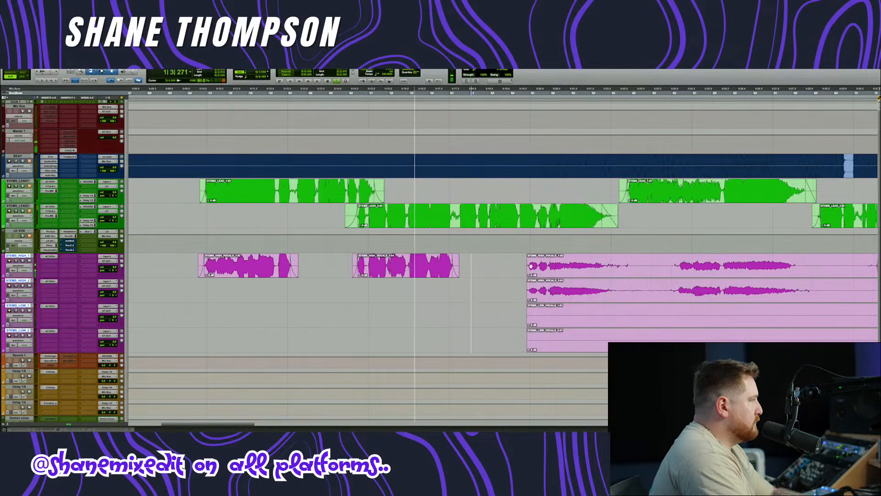
# - Cut the gap between the third and fourth phrases on both high stems and fade out the third phrase
pyautogui.moveTo(628, 260); pyautogui.dragTo(674, 296)
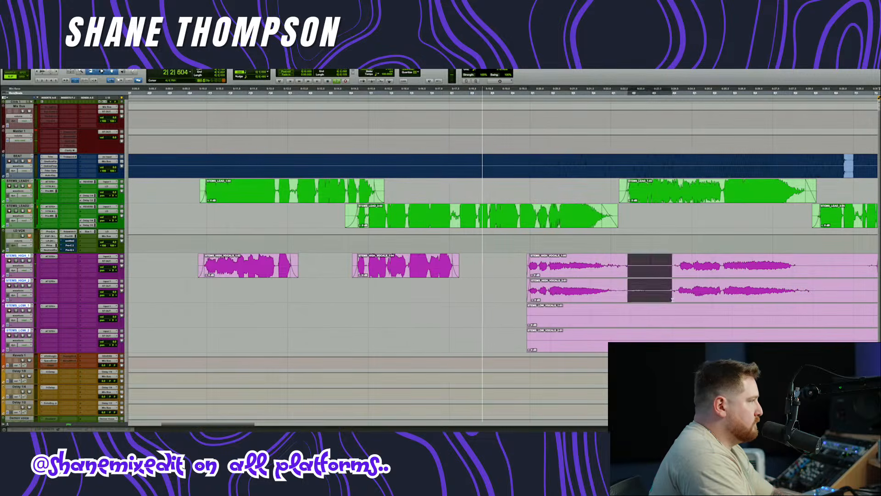
pyautogui.press('Delete')
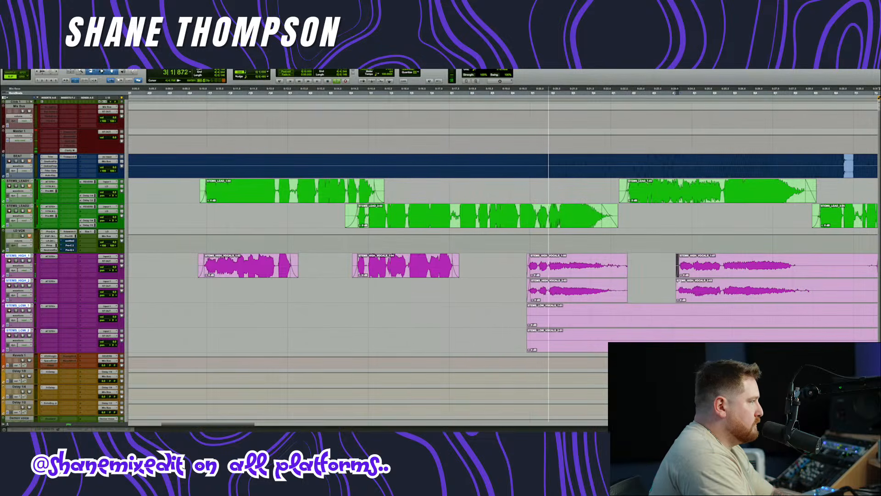
pyautogui.moveTo(626, 259); pyautogui.dragTo(604, 284)
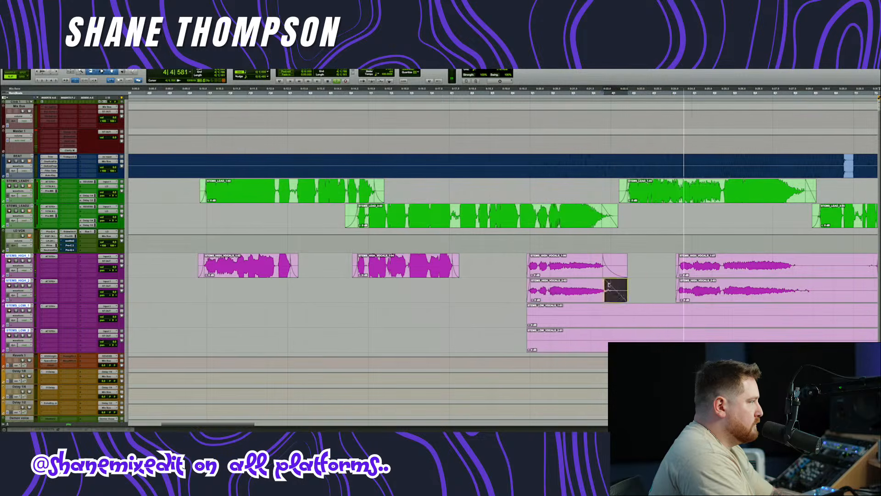
# - Delete the silent start of both low stems up to about bar 7 and cut and fade the high stems after the fourth phrase
pyautogui.click(517, 310)
pyautogui.moveTo(516, 312); pyautogui.dragTo(848, 338)
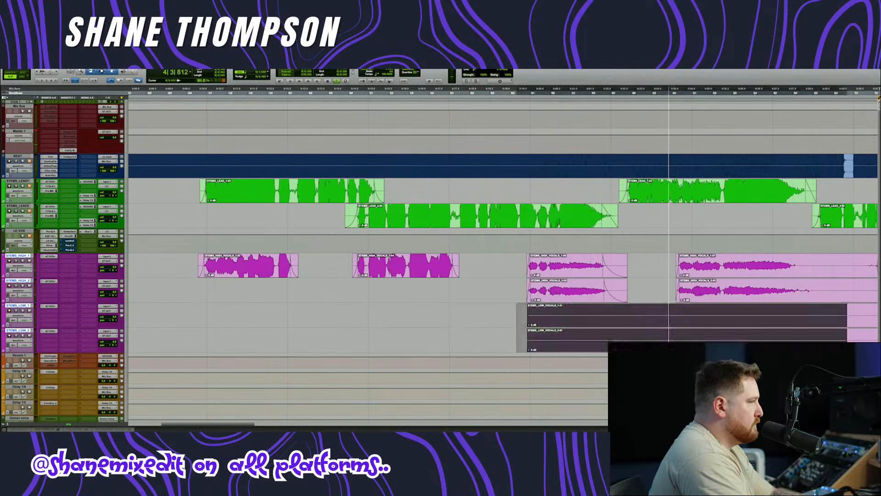
pyautogui.press('Delete')
pyautogui.press('Delete')
pyautogui.moveTo(830, 292); pyautogui.dragTo(787, 258)
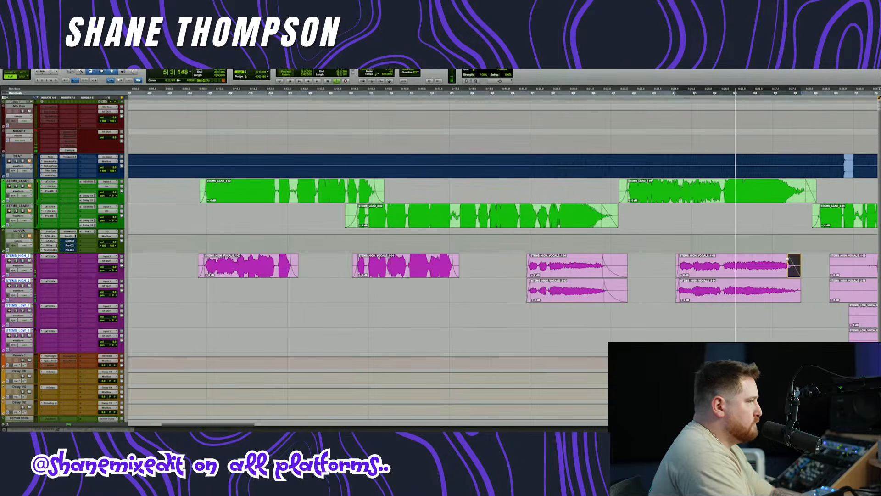
# - Clear the silence before the fifth phrase on both high stems and empty STEMS_HIGH_2 up to its bar 10 entry
pyautogui.hscroll(15, 523, 298)
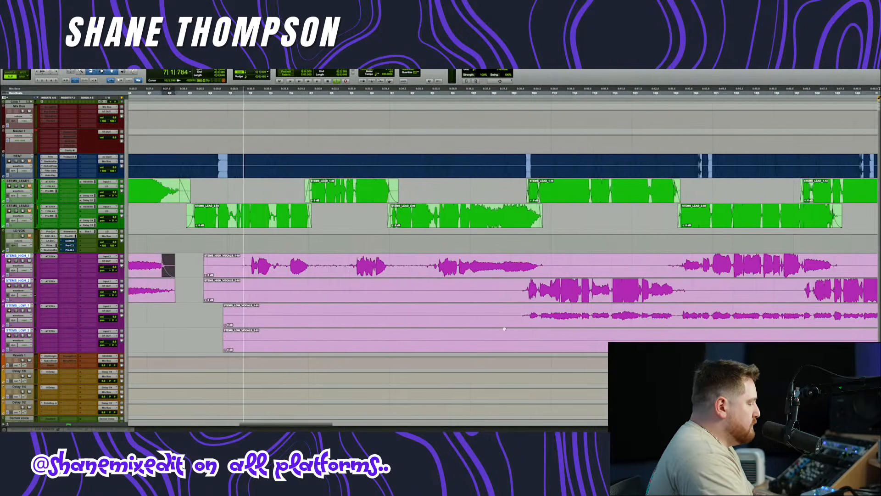
pyautogui.hscroll(5, 341, 297)
pyautogui.hscroll(-10, 342, 297)
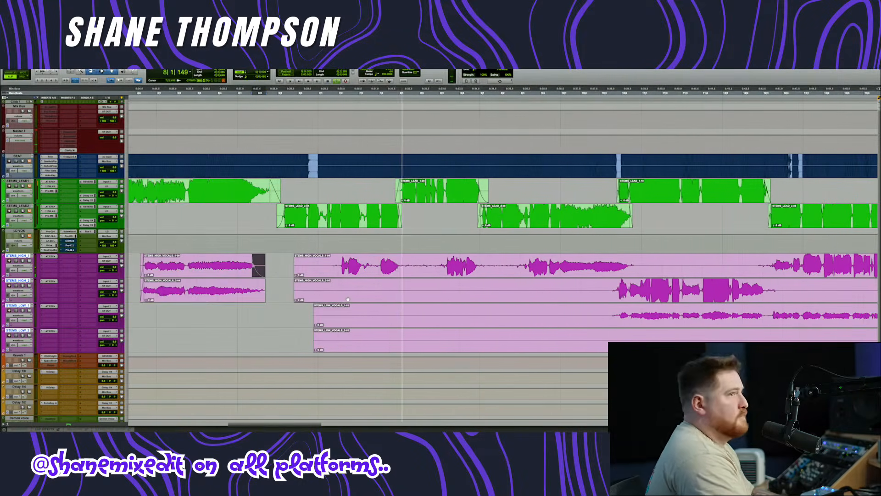
pyautogui.moveTo(284, 267); pyautogui.dragTo(337, 289)
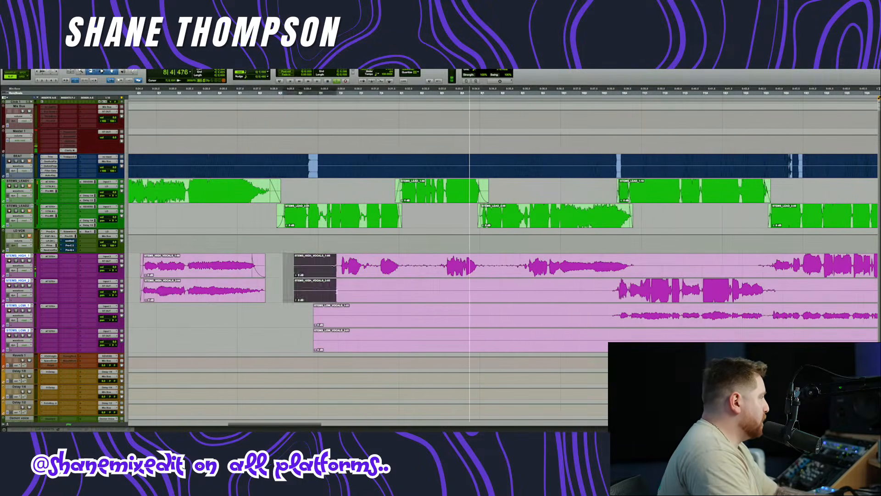
pyautogui.press('Delete')
pyautogui.moveTo(338, 257); pyautogui.dragTo(612, 289)
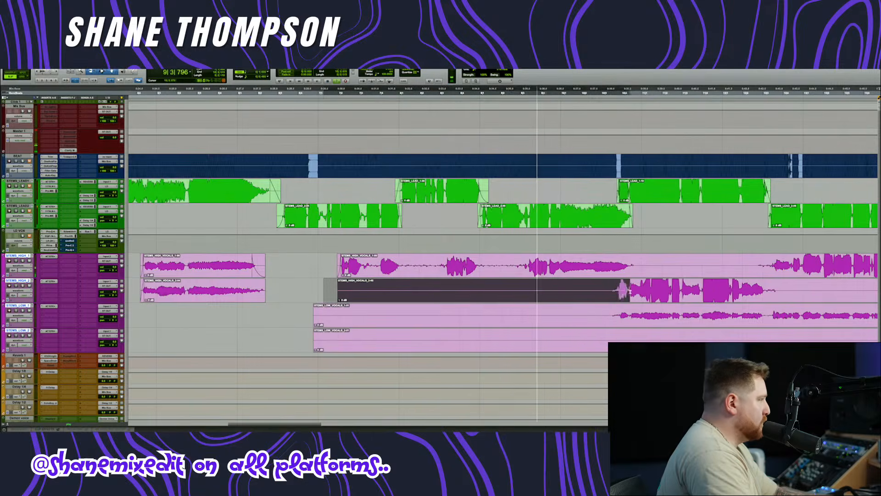
pyautogui.press('Delete')
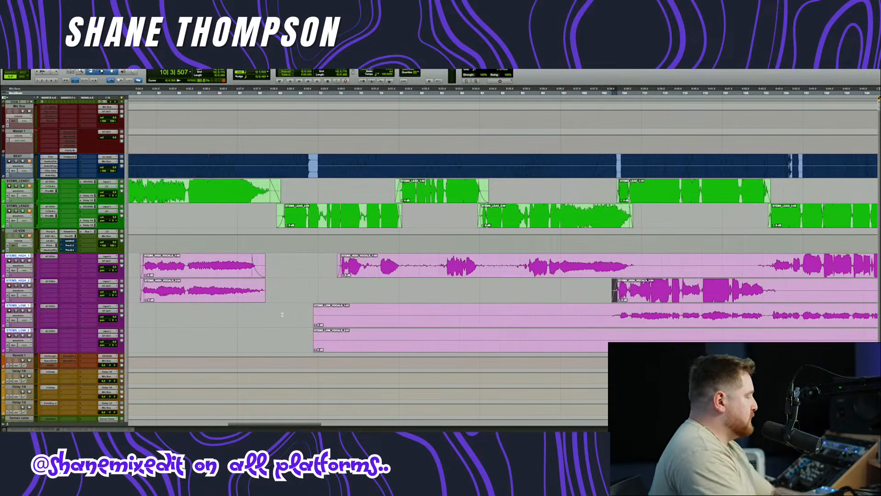
# - Fade out STEMS_HIGH_2's fourth phrase, clear both low stems up to bar 10, trim STEMS_LOW_1's start and delete STEMS_LOW_2's next silent stretch
pyautogui.moveTo(265, 280); pyautogui.dragTo(244, 282)
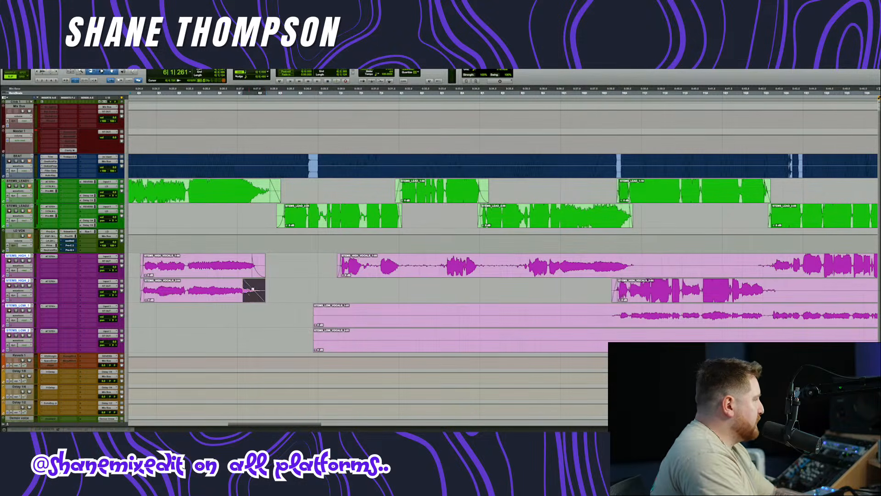
pyautogui.moveTo(307, 306); pyautogui.dragTo(607, 342)
pyautogui.press('Delete')
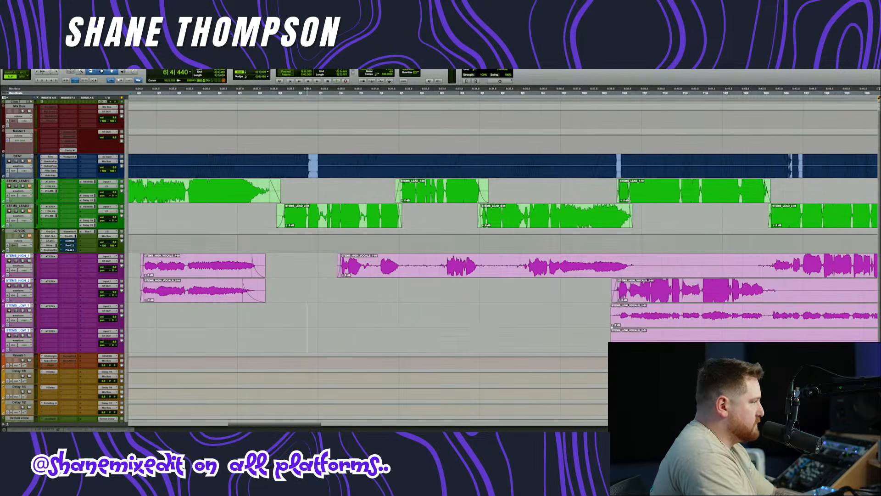
pyautogui.moveTo(613, 305); pyautogui.dragTo(621, 306)
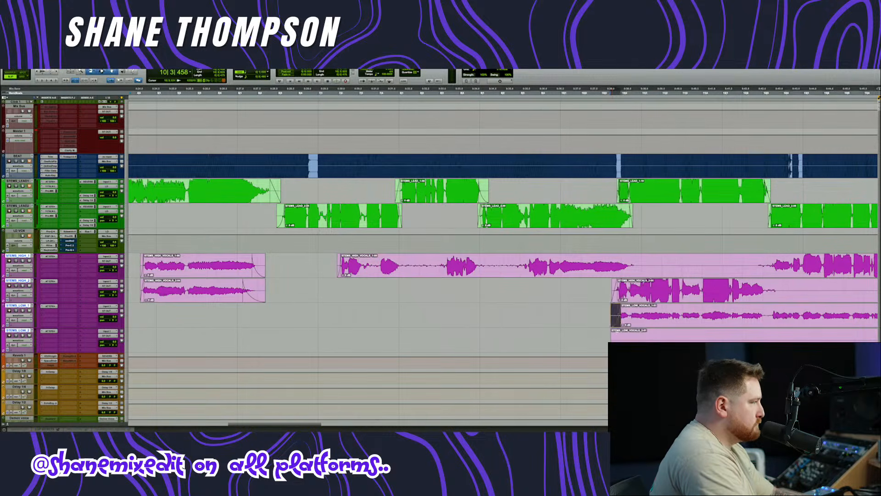
pyautogui.moveTo(593, 338); pyautogui.dragTo(878, 357)
pyautogui.press('Delete')
pyautogui.press('Delete')
# - Cut the silence before STEMS_HIGH_1's bar 12 entry and after STEMS_HIGH_2's phrase ending in bar 12, with fades on the phrase edges
pyautogui.moveTo(612, 261)
pyautogui.mouseDown()
pyautogui.moveTo(627, 261)
pyautogui.moveTo(604, 258)
pyautogui.mouseUp()
pyautogui.moveTo(583, 263); pyautogui.dragTo(750, 266)
pyautogui.press('Delete')
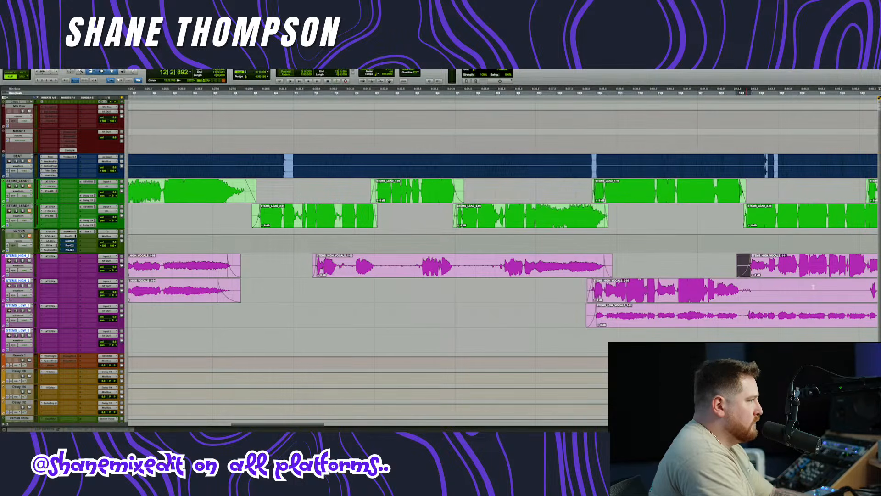
pyautogui.moveTo(801, 288); pyautogui.dragTo(736, 283)
pyautogui.press('Delete')
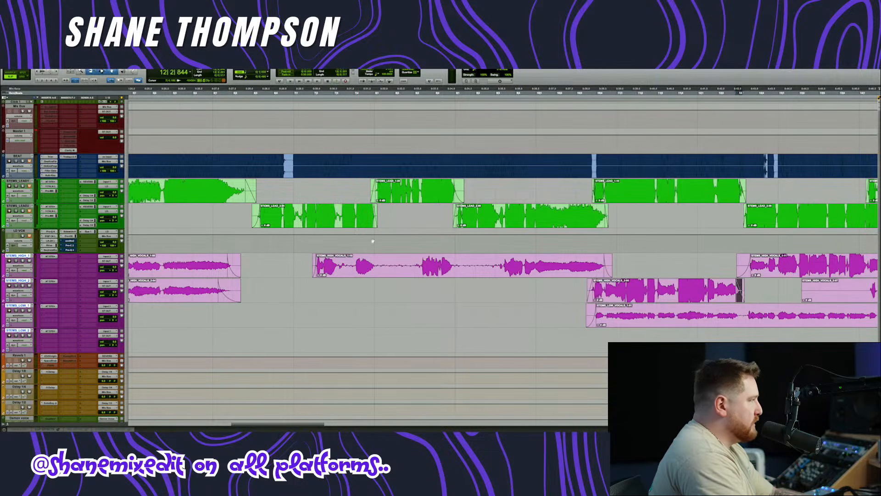
# - Remove the quiet passages inside STEMS_HIGH_1's phrase group from about bar 8 and clear STEMS_HIGH_2 up to its bar 14 entry
pyautogui.moveTo(380, 265); pyautogui.dragTo(508, 267)
pyautogui.press('Delete')
pyautogui.press('Delete')
pyautogui.press('Delete')
pyautogui.moveTo(377, 258); pyautogui.dragTo(371, 258)
pyautogui.moveTo(785, 282); pyautogui.dragTo(872, 283)
pyautogui.press('Delete')
# - Delete the gaps before STEMS_HIGH_1's bar 16 entry and STEMS_HIGH_2's bar 18 entry, fading the phrase edges
pyautogui.hscroll(5, 577, 298)
pyautogui.hscroll(5, 577, 299)
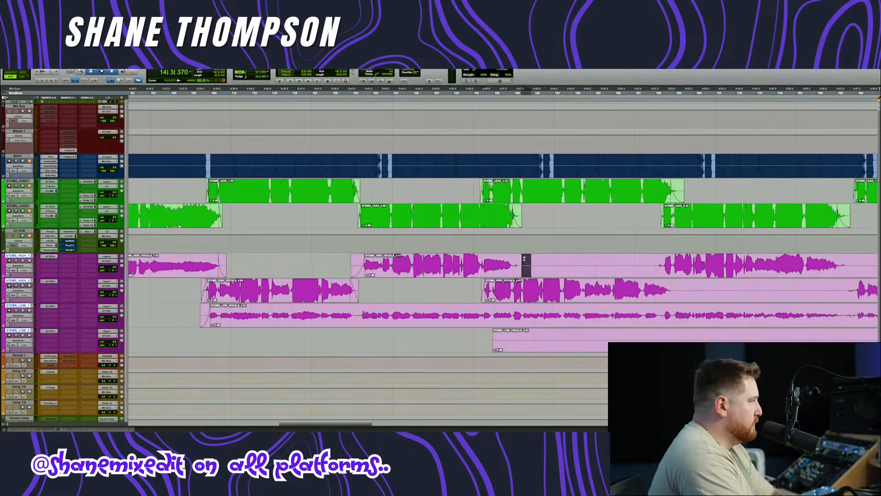
pyautogui.moveTo(521, 259); pyautogui.dragTo(663, 265)
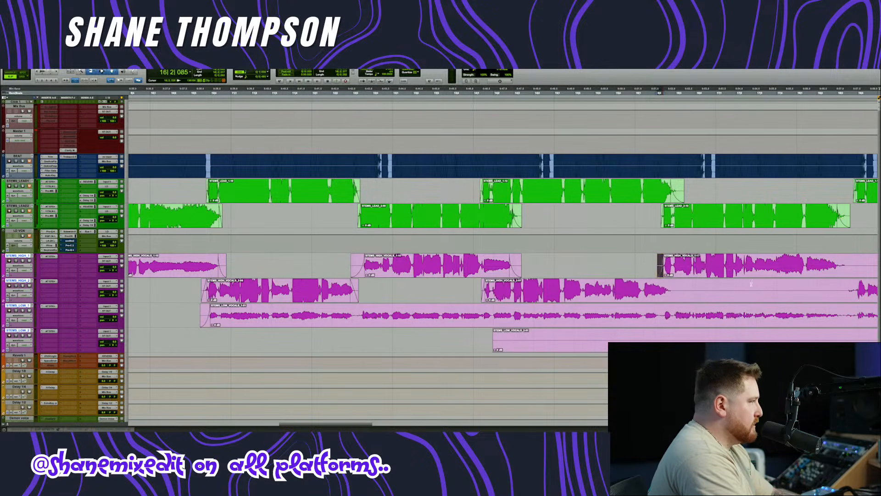
pyautogui.moveTo(759, 283); pyautogui.dragTo(667, 284)
pyautogui.press('BackSpace')
pyautogui.moveTo(693, 284); pyautogui.dragTo(846, 284)
pyautogui.press('BackSpace')
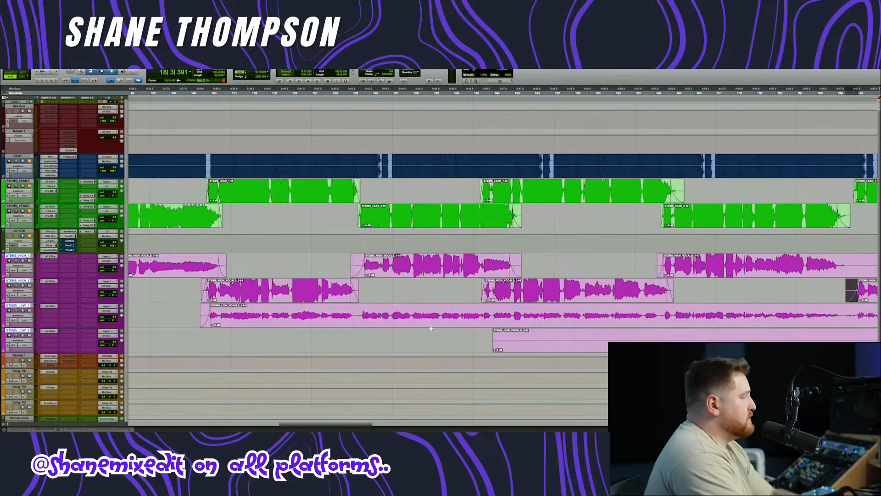
# - Clear the silence on STEMS_LOW_2 up to bar 18 and trim and fade the end of STEMS_HIGH_1's phrase there
pyautogui.moveTo(468, 338); pyautogui.dragTo(695, 337)
pyautogui.moveTo(695, 337); pyautogui.dragTo(834, 337)
pyautogui.press('BackSpace')
pyautogui.press('BackSpace')
pyautogui.moveTo(859, 261); pyautogui.dragTo(834, 260)
pyautogui.press('BackSpace')
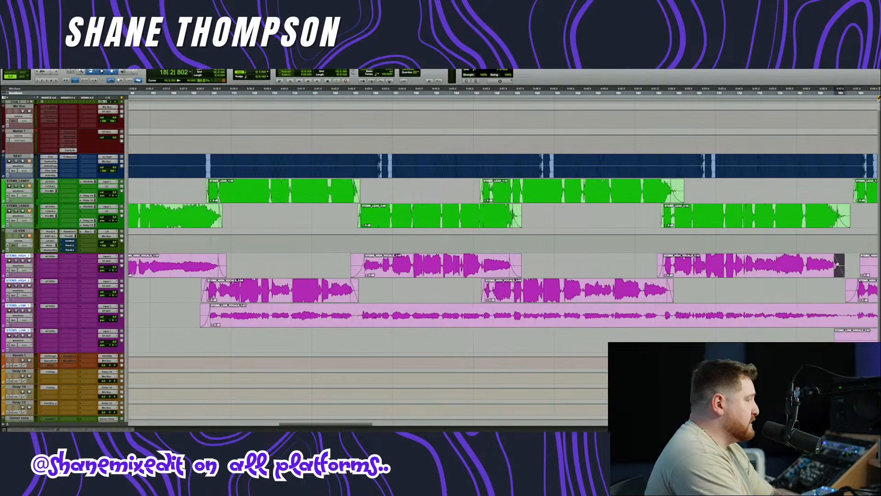
# - Delete the silence between phrases on both high stems from bar 18 to about bar 20 and the matching empty stretch of STEMS_LOW_2
pyautogui.hscroll(10, 838, 267)
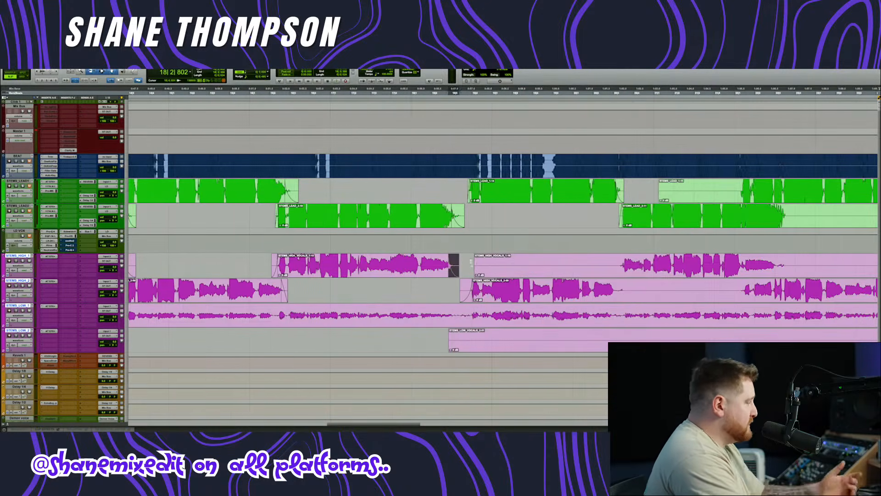
pyautogui.moveTo(471, 264); pyautogui.dragTo(624, 264)
pyautogui.press('BackSpace')
pyautogui.moveTo(655, 290); pyautogui.dragTo(613, 290)
pyautogui.press('BackSpace')
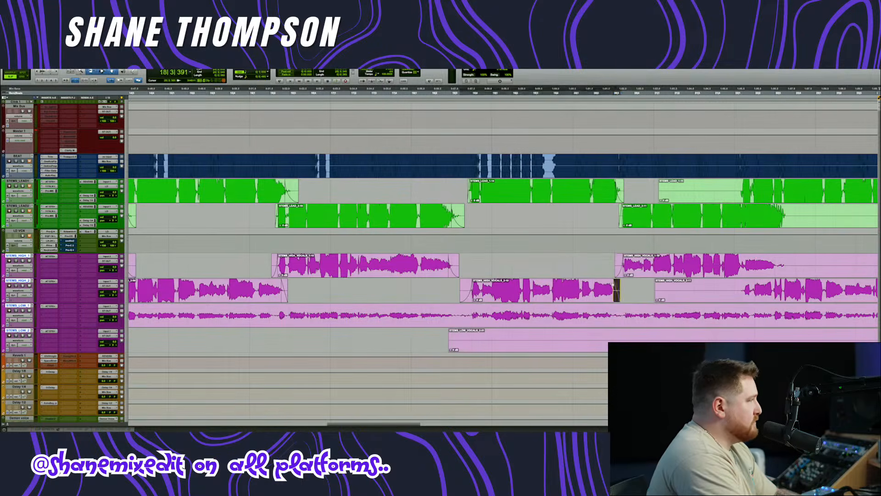
pyautogui.moveTo(420, 337); pyautogui.dragTo(750, 337)
pyautogui.press('BackSpace')
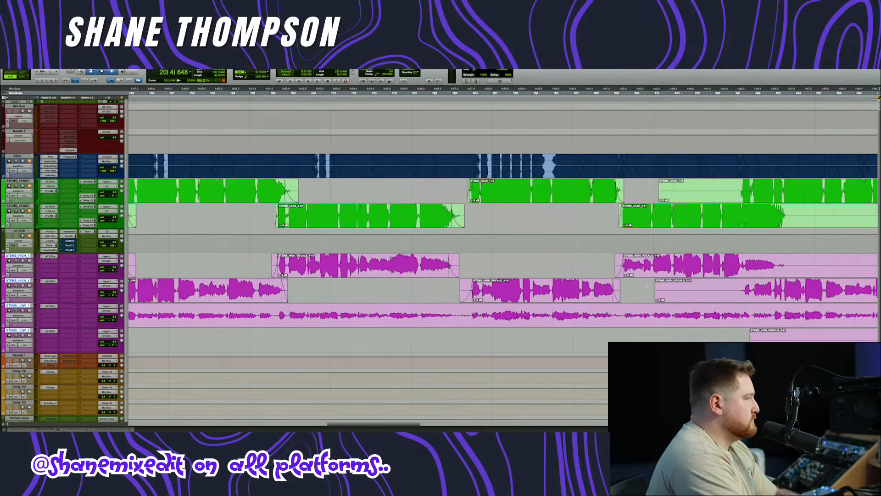
# - Clear STEMS_HIGH_2 up to its bar 22 entry, trim and fade STEMS_HIGH_1's phrase end, and remove STEMS_LOW_2's silence before its first vocal
pyautogui.moveTo(647, 290); pyautogui.dragTo(743, 290)
pyautogui.press('BackSpace')
pyautogui.click(752, 296)
pyautogui.press('BackSpace')
pyautogui.moveTo(812, 262); pyautogui.dragTo(734, 285)
pyautogui.moveTo(780, 266); pyautogui.dragTo(745, 281)
pyautogui.moveTo(738, 338); pyautogui.dragTo(671, 331)
pyautogui.press('BackSpace')
pyautogui.moveTo(674, 296); pyautogui.dragTo(683, 297)
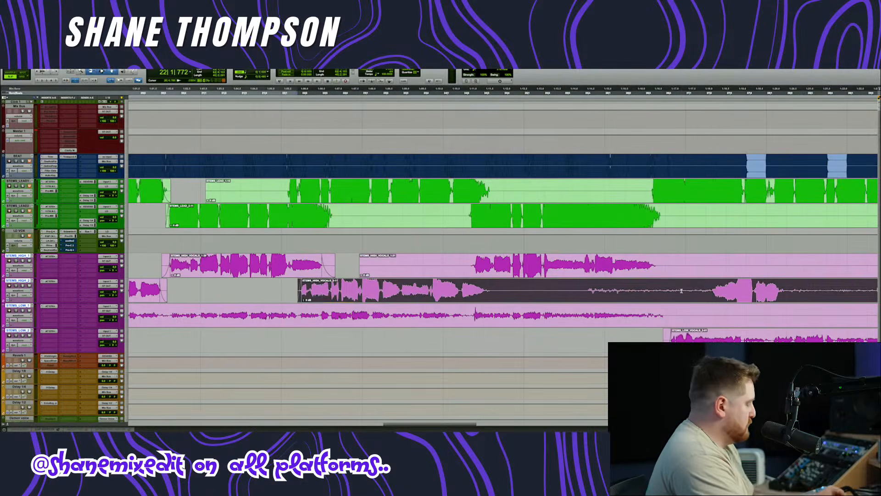
pyautogui.scroll(-1, 684, 297)
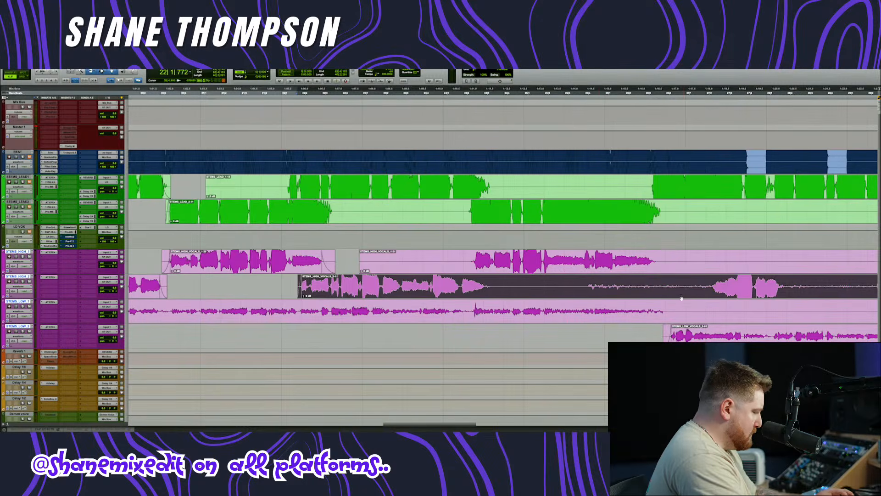
pyautogui.hotkey('ctrl', 'z')
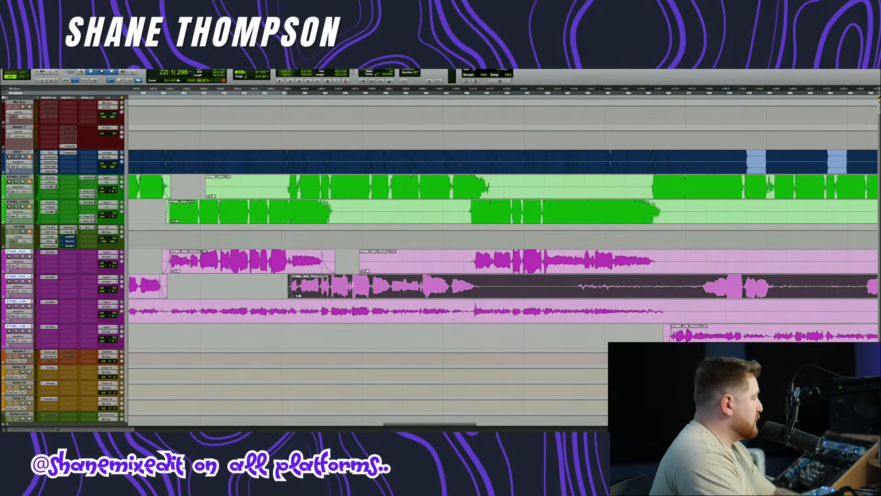
# - Delete the silence before STEMS_HIGH_1's next phrase and before STEMS_HIGH_2's bar 27 entry
pyautogui.moveTo(345, 259); pyautogui.dragTo(704, 281)
pyautogui.press('BackSpace')
pyautogui.press('BackSpace')
pyautogui.press('BackSpace')
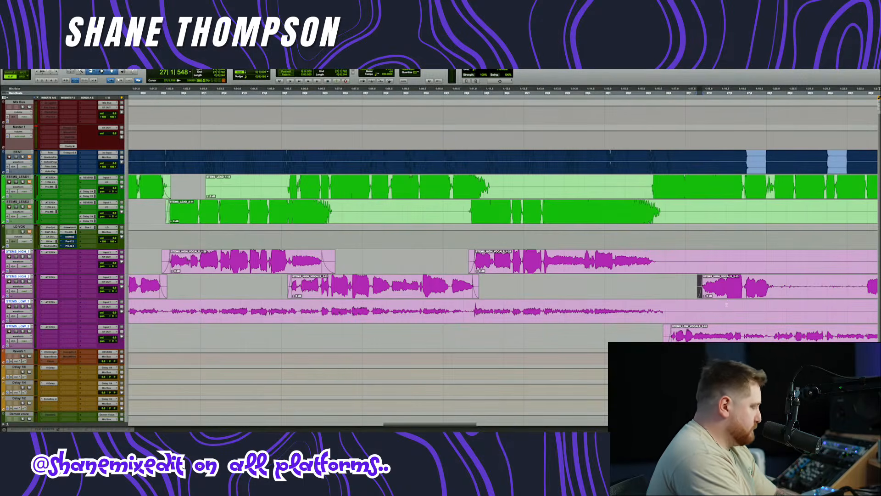
# - Cut the silence after the phrase endings on STEMS_LOW_1, STEMS_HIGH_1 and STEMS_HIGH_2 around bars 27 and 28, fading the edges
pyautogui.moveTo(761, 308); pyautogui.dragTo(662, 305)
pyautogui.press('BackSpace')
pyautogui.moveTo(659, 257); pyautogui.dragTo(695, 257)
pyautogui.press('BackSpace')
pyautogui.moveTo(658, 256); pyautogui.dragTo(766, 278)
pyautogui.press('BackSpace')
pyautogui.press('BackSpace')
pyautogui.press('BackSpace')
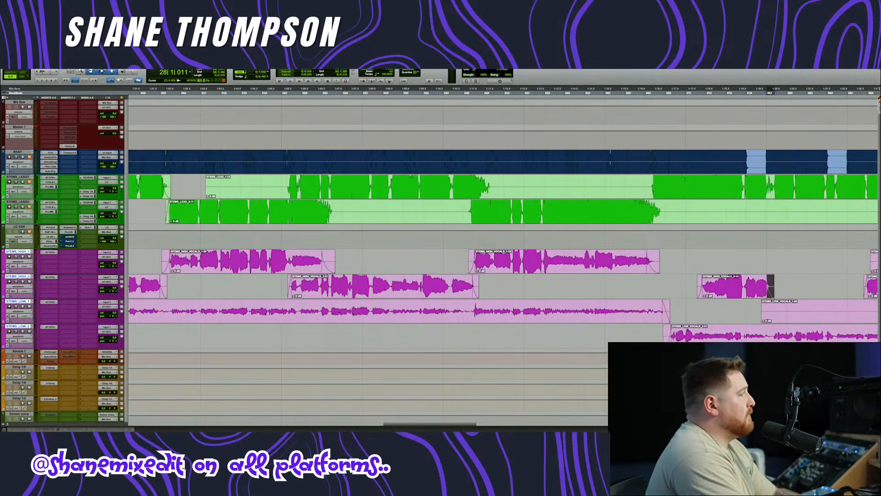
# - Clear the following silent stretches of STEMS_LOW_1 and STEMS_HIGH_1, and cut the gap after STEMS_HIGH_2's phrase near bar 29
pyautogui.moveTo(747, 310); pyautogui.dragTo(877, 310)
pyautogui.press('BackSpace')
pyautogui.moveTo(501, 309); pyautogui.dragTo(702, 309)
pyautogui.press('BackSpace')
pyautogui.moveTo(528, 260); pyautogui.dragTo(684, 253)
pyautogui.press('BackSpace')
pyautogui.moveTo(726, 287); pyautogui.dragTo(586, 292)
pyautogui.press('BackSpace')
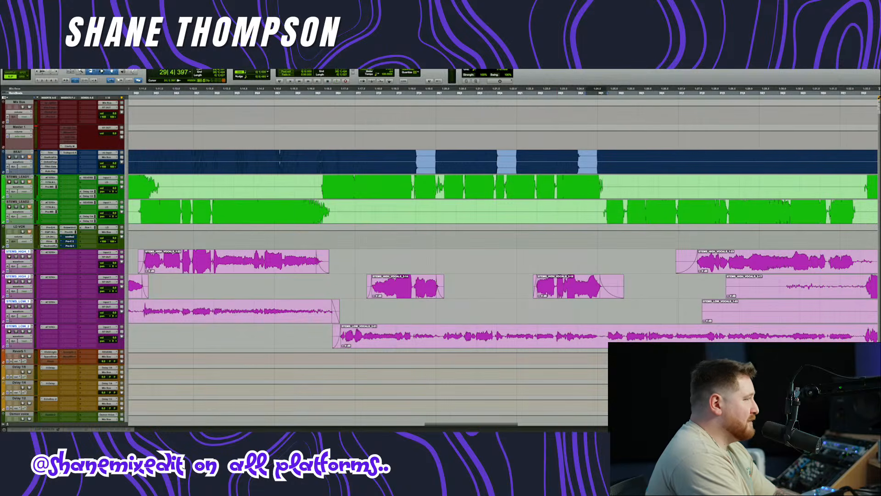
# - Remove the silence before and after STEMS_HIGH_2's next phrase, the empty part of STEMS_LOW_1, and STEMS_HIGH_1's gap up to bar 34
pyautogui.moveTo(682, 279); pyautogui.dragTo(747, 310)
pyautogui.press('BackSpace')
pyautogui.press('BackSpace')
pyautogui.moveTo(557, 283); pyautogui.dragTo(531, 285)
pyautogui.press('BackSpace')
pyautogui.moveTo(426, 260); pyautogui.dragTo(551, 252)
pyautogui.press('BackSpace')
pyautogui.press('BackSpace')
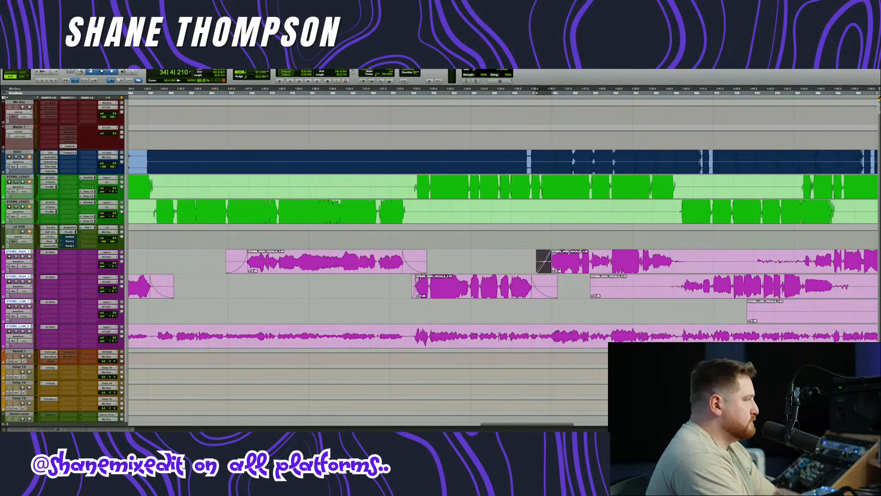
# - Delete the silence before STEMS_HIGH_2's following phrase and the quiet gap on STEMS_HIGH_1 up to bar 38
pyautogui.moveTo(575, 279); pyautogui.dragTo(684, 277)
pyautogui.press('BackSpace')
pyautogui.moveTo(731, 257); pyautogui.dragTo(806, 252)
pyautogui.press('BackSpace')
pyautogui.press('BackSpace')
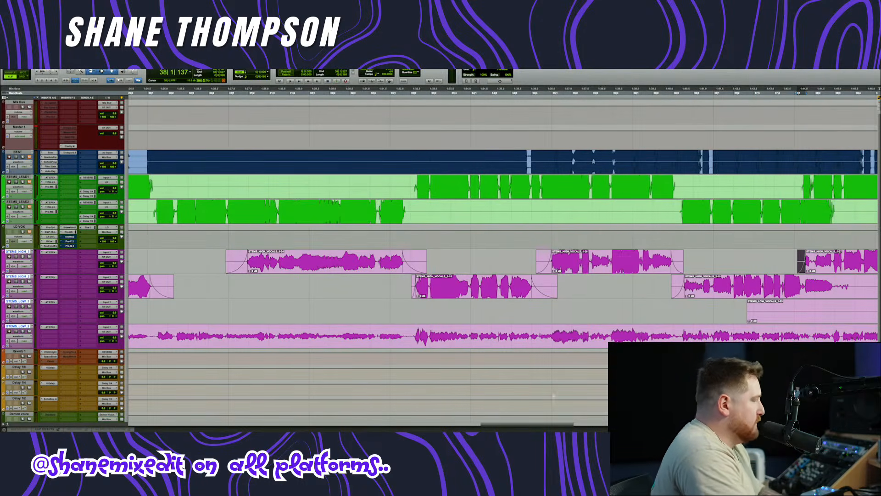
# - Clear the silence on STEMS_LOW_1 and STEMS_HIGH_2 up to their phrases at bar 40, trimming and fading the edges
pyautogui.hscroll(5, 554, 396)
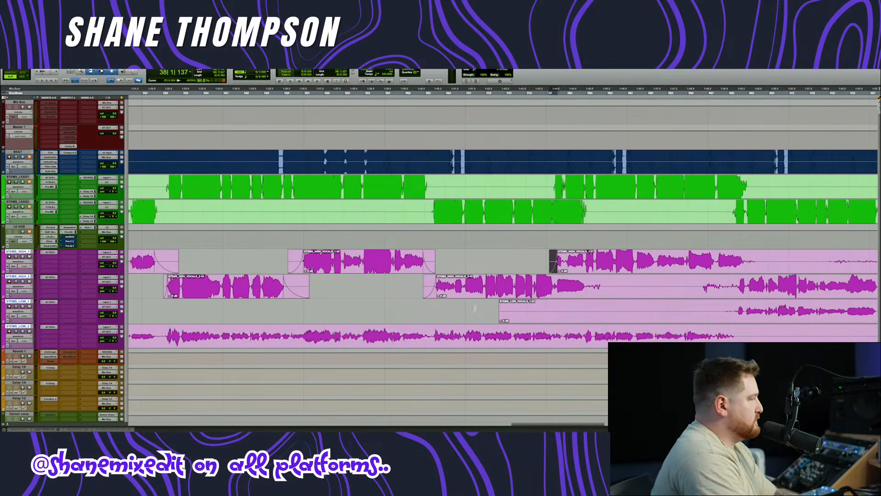
pyautogui.moveTo(473, 308); pyautogui.dragTo(739, 304)
pyautogui.press('Delete')
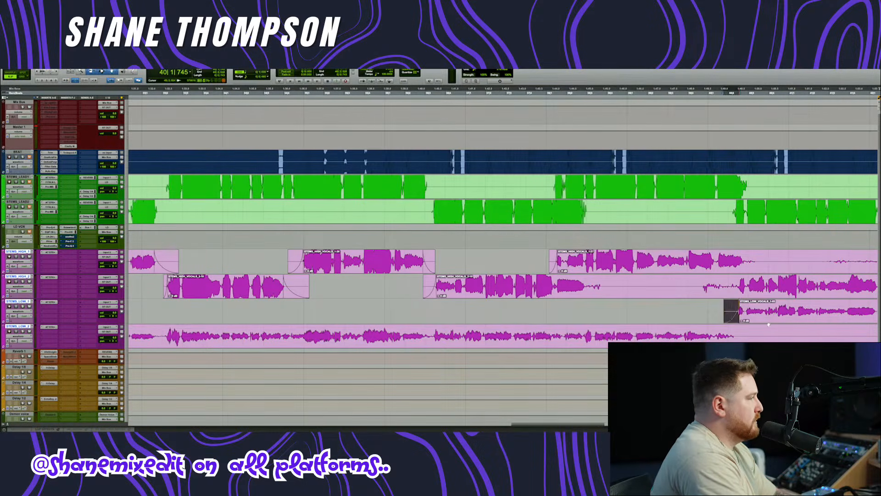
pyautogui.moveTo(663, 286); pyautogui.dragTo(739, 280)
pyautogui.press('Delete')
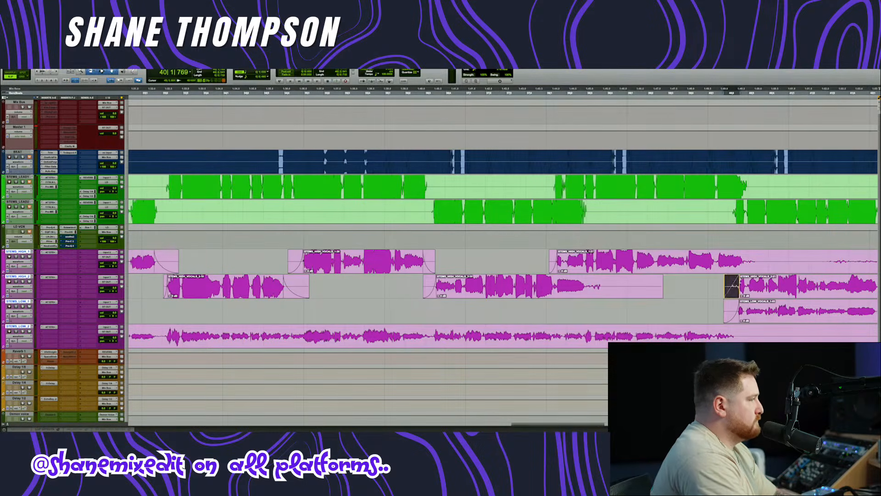
pyautogui.moveTo(597, 286)
pyautogui.mouseDown()
pyautogui.moveTo(683, 287)
pyautogui.moveTo(584, 280)
pyautogui.mouseUp()
pyautogui.press('Delete')
# - Delete STEMS_HIGH_1's silent gap up to bar 42 and cut the silence after STEMS_HIGH_2's phrase there, fading its end
pyautogui.click(762, 262)
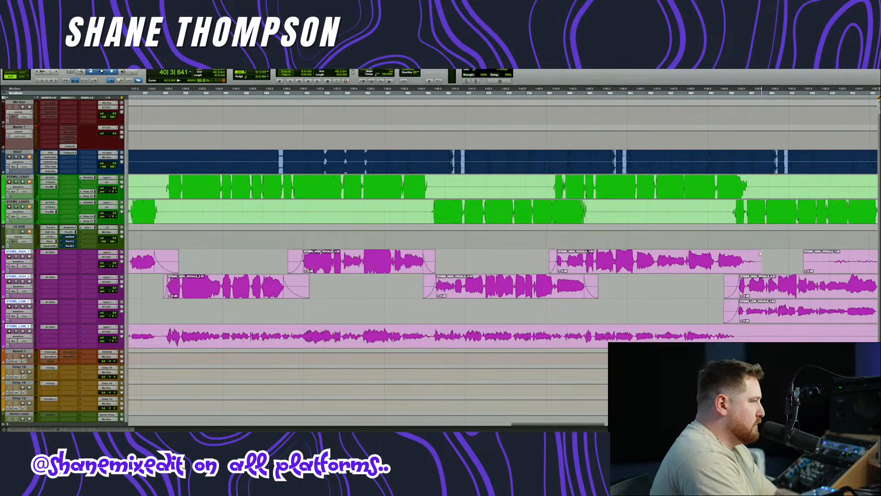
pyautogui.moveTo(760, 262); pyautogui.dragTo(693, 253)
pyautogui.press('Delete')
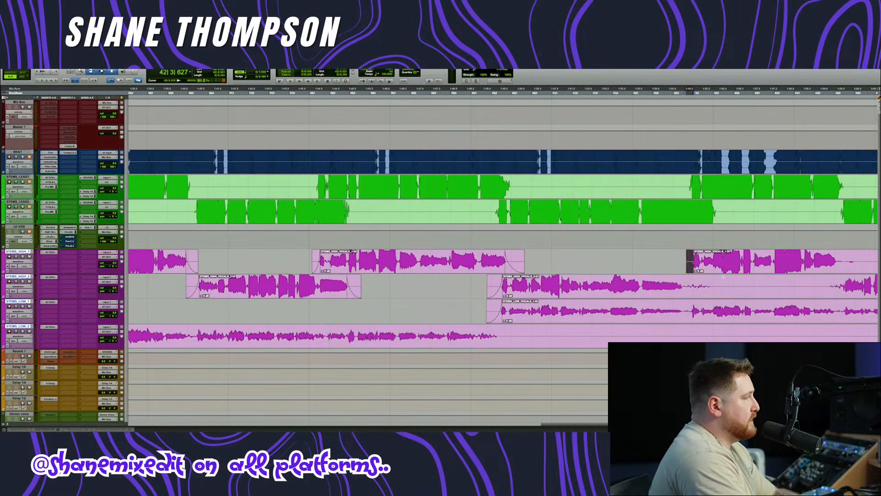
pyautogui.moveTo(742, 278); pyautogui.dragTo(685, 279)
pyautogui.press('Delete')
pyautogui.moveTo(683, 278); pyautogui.dragTo(677, 277)
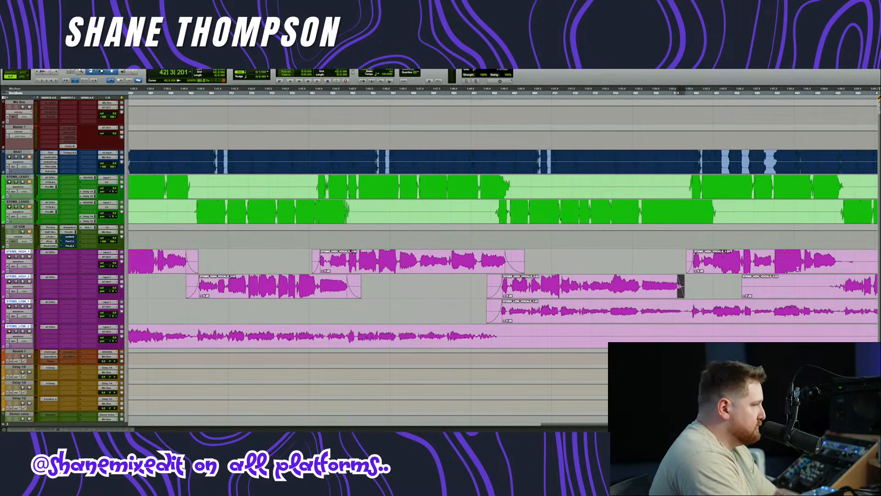
# - Remove the silence before STEMS_HIGH_2's phrase at bar 44 and STEMS_HIGH_1's gap up to bar 46
pyautogui.moveTo(732, 279); pyautogui.dragTo(833, 254)
pyautogui.press('Delete')
pyautogui.press('Delete')
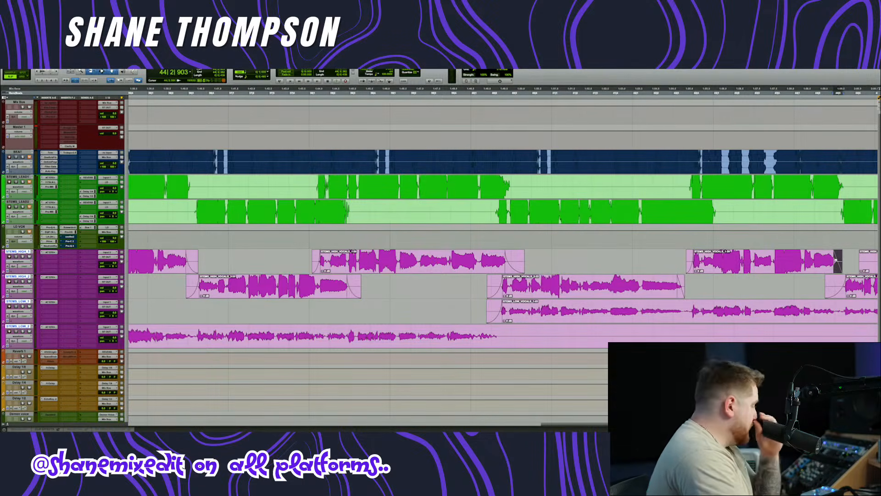
pyautogui.hscroll(10, 835, 260)
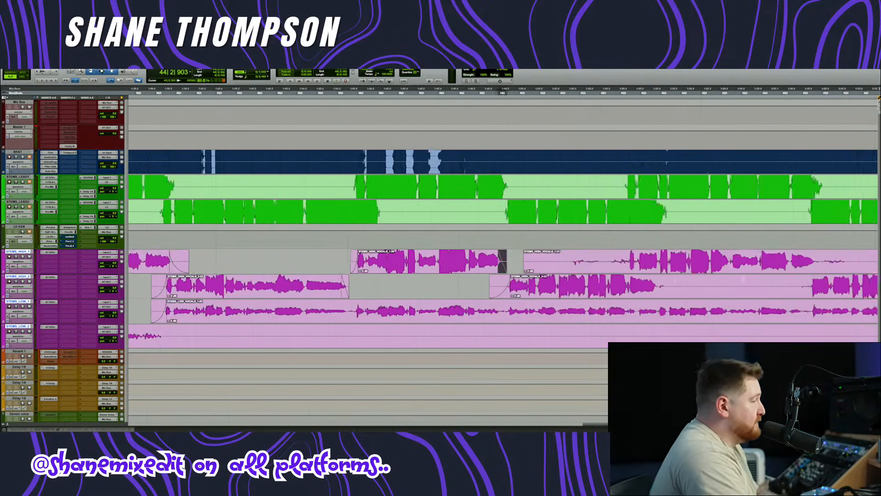
pyautogui.moveTo(342, 261); pyautogui.dragTo(436, 262)
pyautogui.press('Delete')
# - Clear the silent gap on STEMS_HIGH_2 between its phrases up to bar 48, fading the edges
pyautogui.moveTo(498, 286); pyautogui.dragTo(574, 286)
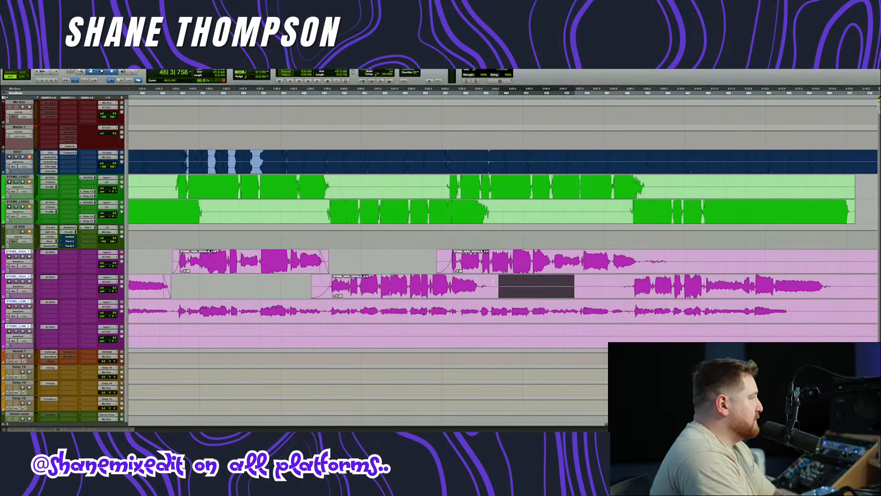
pyautogui.press('Delete')
pyautogui.moveTo(480, 279); pyautogui.dragTo(621, 286)
pyautogui.press('Delete')
pyautogui.moveTo(622, 279); pyautogui.dragTo(634, 280)
# - Delete the trailing silence after the last phrases on STEMS_HIGH_1 and STEMS_HIGH_2, fading out the phrase endings
pyautogui.moveTo(714, 262)
pyautogui.mouseDown()
pyautogui.moveTo(642, 262)
pyautogui.moveTo(635, 254)
pyautogui.moveTo(874, 262)
pyautogui.moveTo(812, 262)
pyautogui.mouseUp()
pyautogui.press('Delete')
pyautogui.press('Delete')
pyautogui.moveTo(474, 286); pyautogui.dragTo(518, 287)
pyautogui.press('Delete')
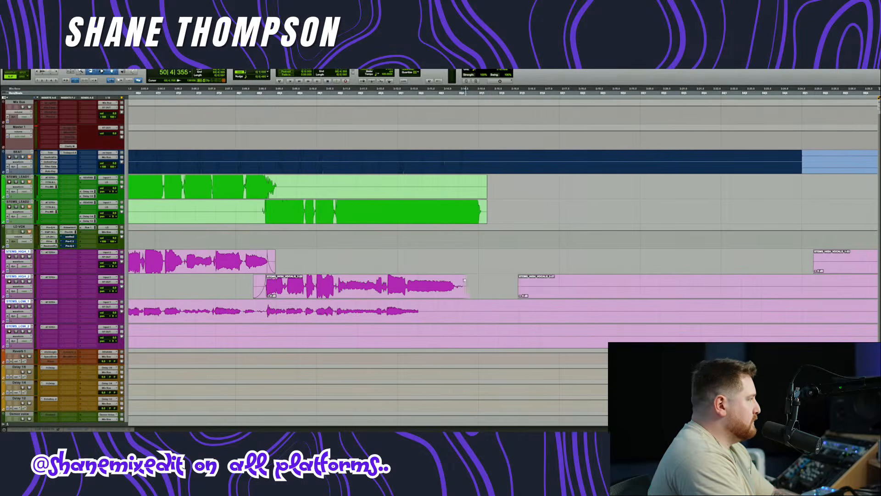
pyautogui.moveTo(465, 279); pyautogui.dragTo(453, 279)
pyautogui.moveTo(599, 288); pyautogui.dragTo(784, 266)
pyautogui.moveTo(759, 262); pyautogui.dragTo(880, 284)
pyautogui.press('Delete')
# - Cut the silence after STEMS_LOW_2's phrase near bar 40 and fade out the clip's end
pyautogui.rightClick(540, 316)
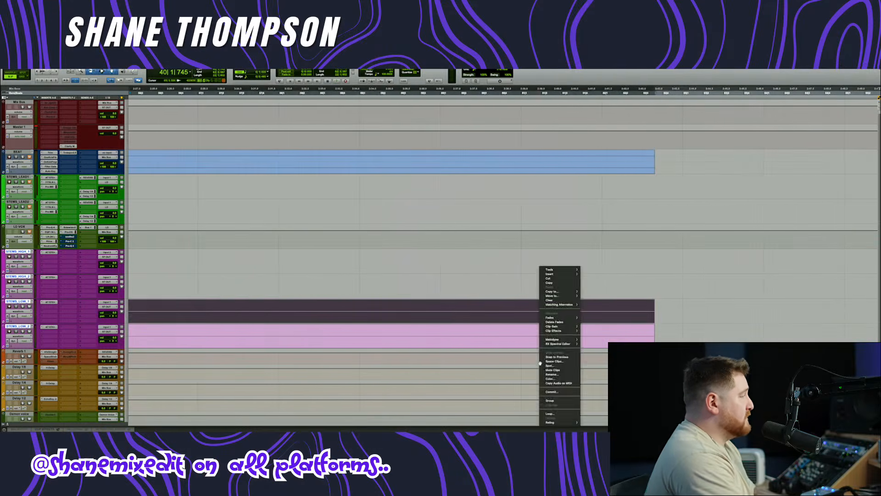
pyautogui.click(455, 315)
pyautogui.hscroll(-15, 453, 314)
pyautogui.hscroll(-10, 452, 314)
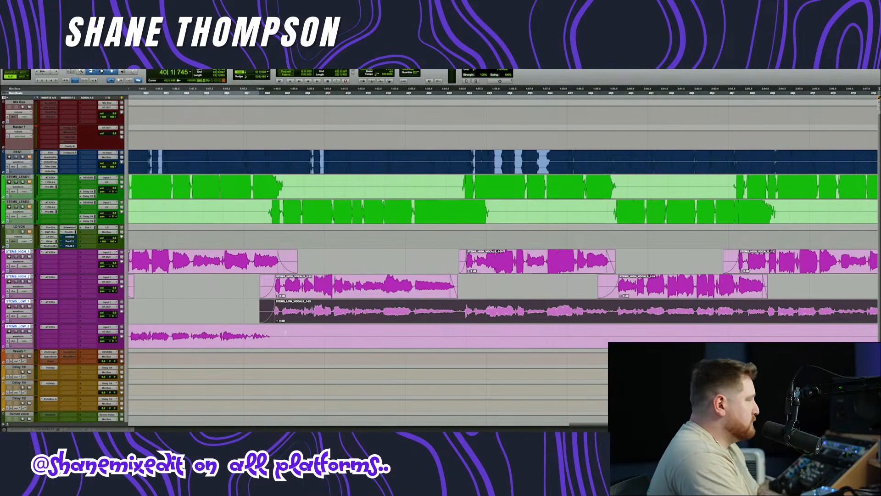
pyautogui.moveTo(274, 328); pyautogui.dragTo(349, 330)
pyautogui.press('Delete')
pyautogui.moveTo(276, 333); pyautogui.dragTo(265, 334)
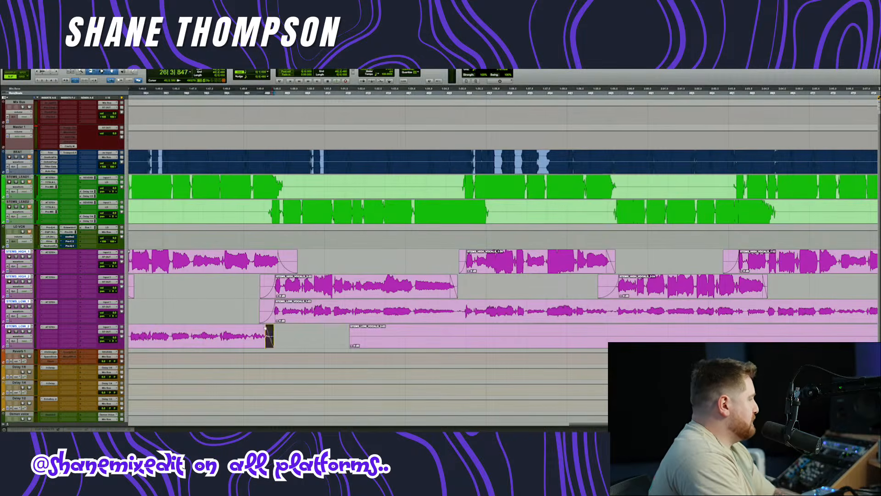
pyautogui.press('f')
# - Delete the remaining empty part of STEMS_LOW_2 and the trailing silence on STEMS_LOW_1, fading out STEMS_LOW_1's final phrase
pyautogui.moveTo(320, 335); pyautogui.dragTo(669, 336)
pyautogui.press('Delete')
pyautogui.moveTo(604, 336); pyautogui.dragTo(879, 336)
pyautogui.press('Delete')
pyautogui.moveTo(560, 315); pyautogui.dragTo(493, 315)
pyautogui.press('Delete')
pyautogui.moveTo(494, 316); pyautogui.dragTo(488, 315)
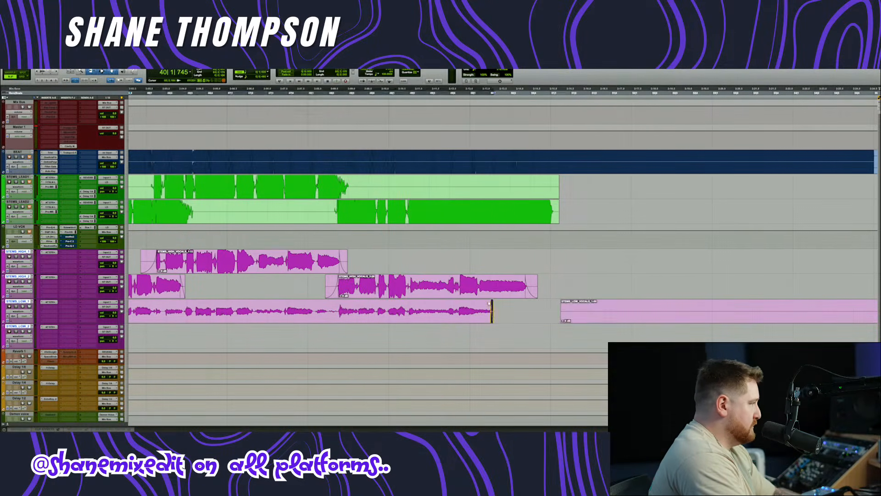
pyautogui.press('f')
pyautogui.moveTo(554, 316); pyautogui.dragTo(564, 316)
pyautogui.click(587, 316)
pyautogui.press('Delete')
# - Review the whole arrangement and play back the cleaned backing vocals from the first phrases
pyautogui.press('r')
pyautogui.press('r')
pyautogui.press('r')
pyautogui.press('r')
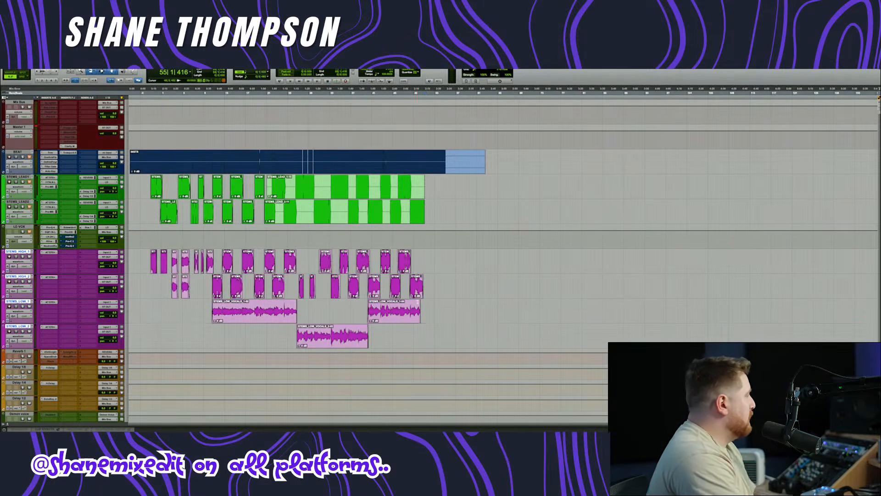
pyautogui.press('t')
pyautogui.hscroll(-5, 418, 301)
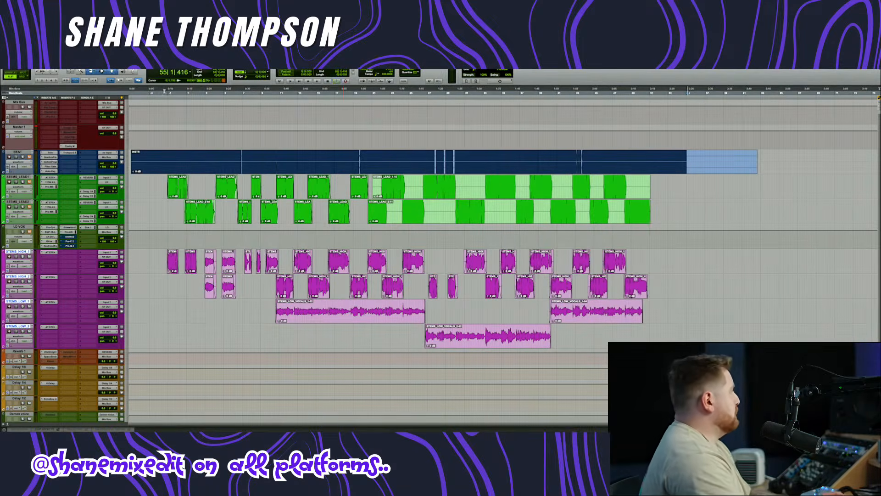
pyautogui.press('space')
pyautogui.press('t')
pyautogui.press('t')
pyautogui.hscroll(-5, 211, 220)
pyautogui.press('t')
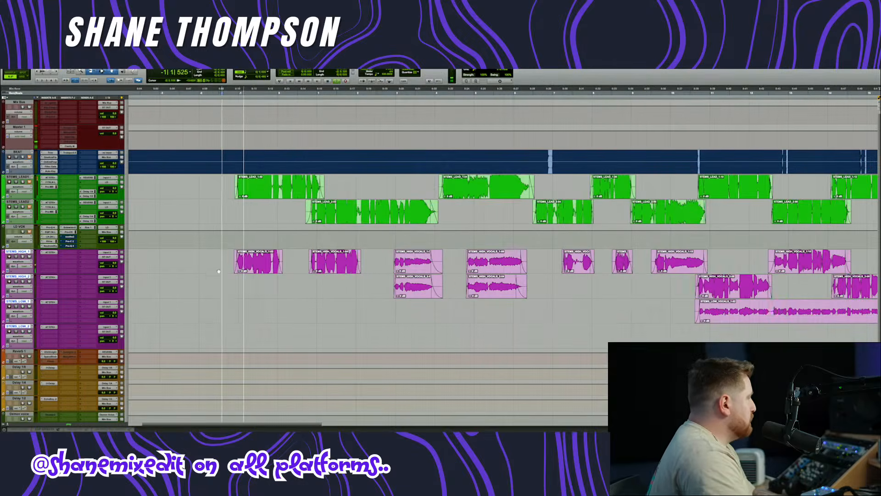
pyautogui.scroll(5, 257, 266)
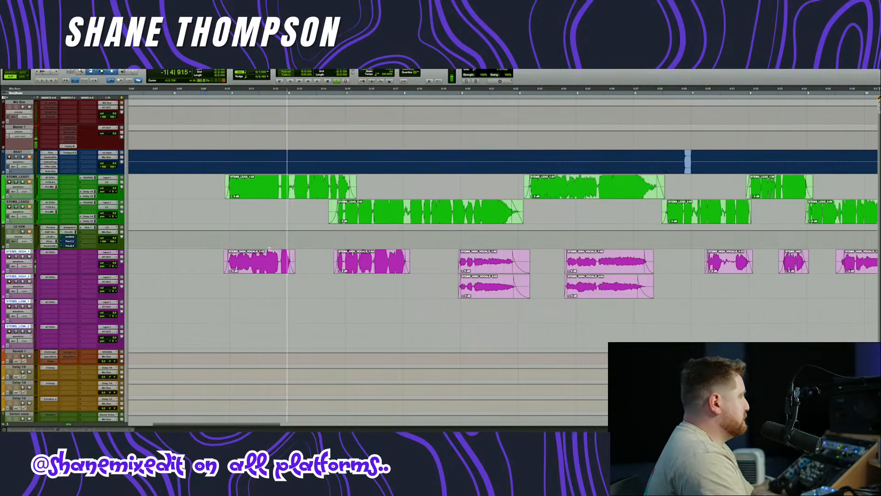
pyautogui.scroll(-1, 283, 273)
pyautogui.scroll(-1, 283, 273)
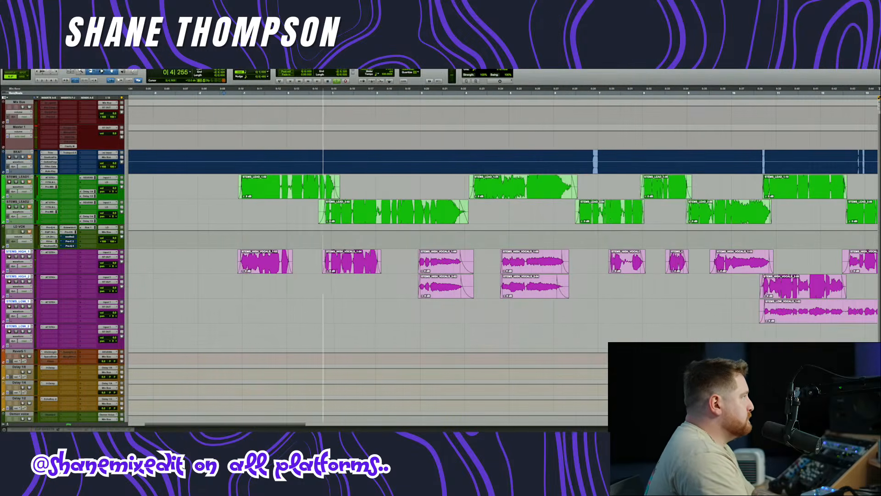
# - Switch to the EngineEars project page in the browser to check the client's track comment, and return to Pro Tools
pyautogui.hotkey('ctrl', 'Right')
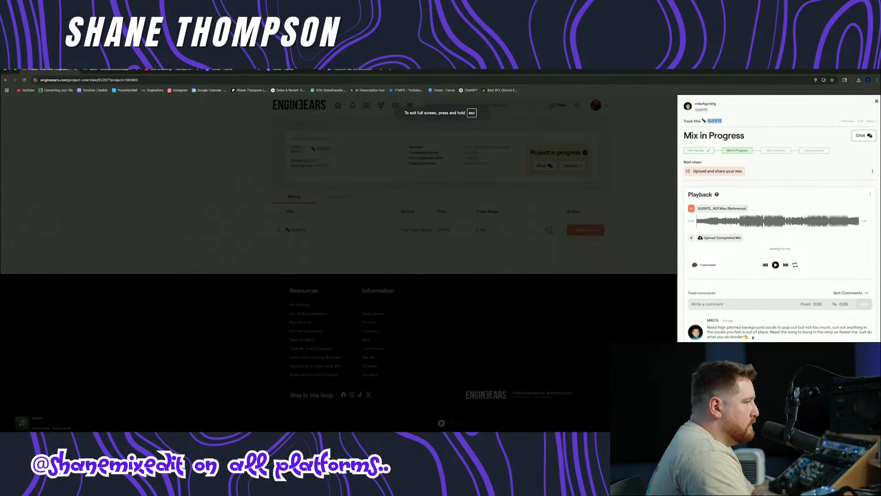
pyautogui.hotkey('ctrl', 'Left')
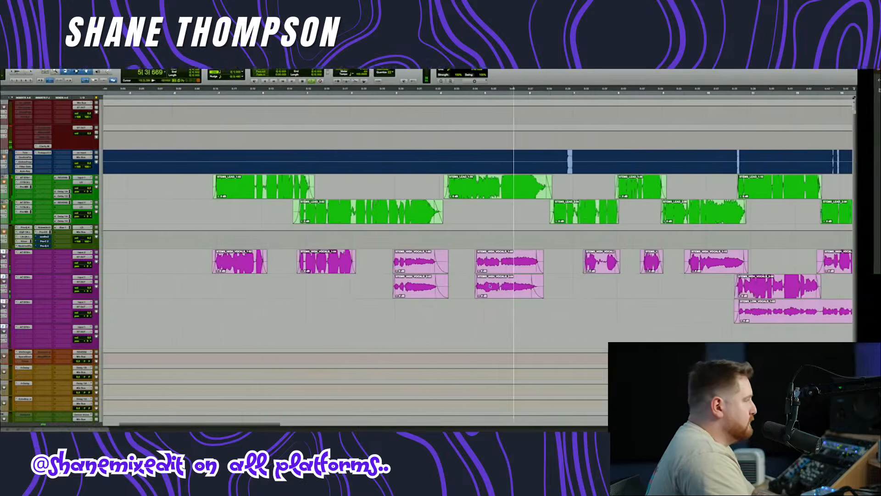
pyautogui.scroll(-2, 457, 311)
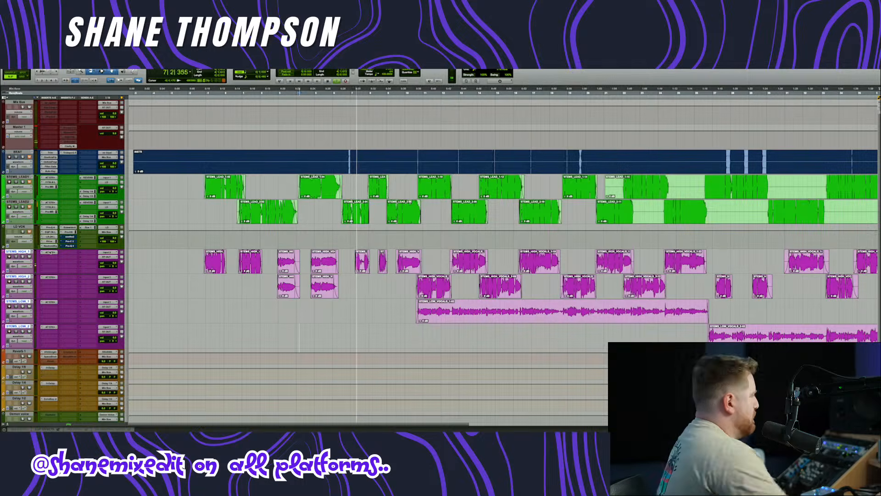
# - Duplicate the LD VOX aux track, place the copy below STEMS_LOW_2 and set its input to the BGS bus
pyautogui.rightClick(21, 227)
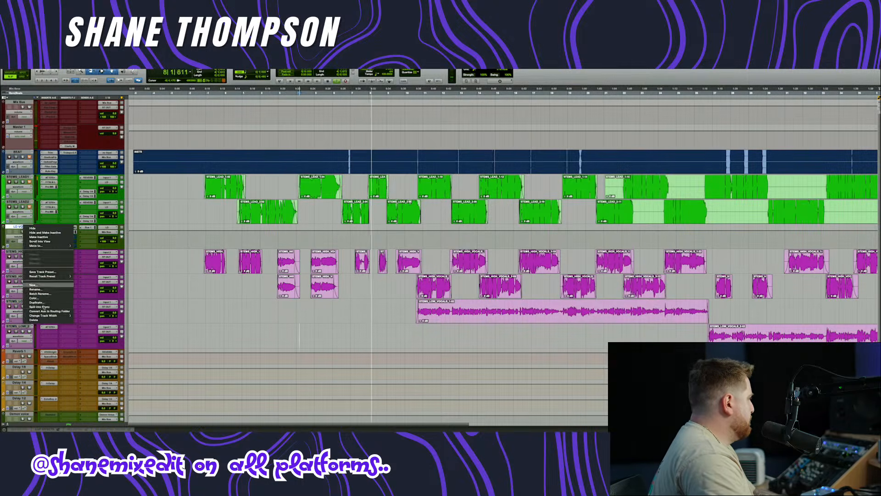
pyautogui.click(36, 302)
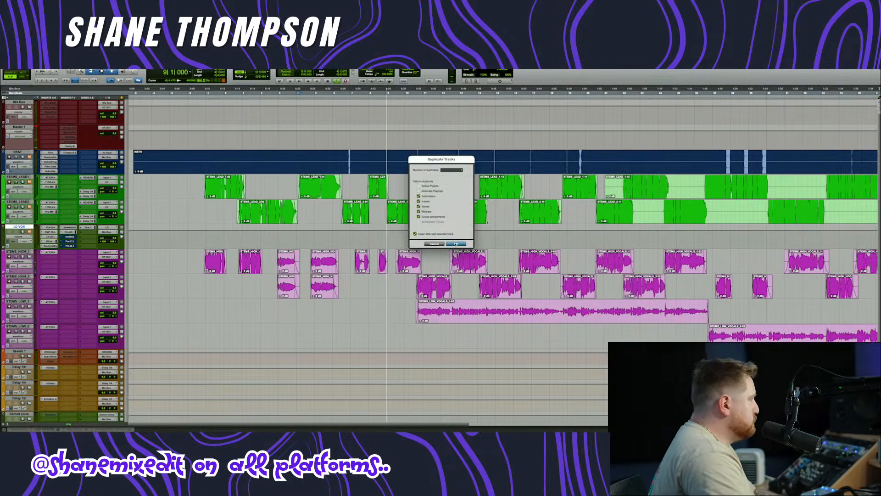
pyautogui.click(456, 243)
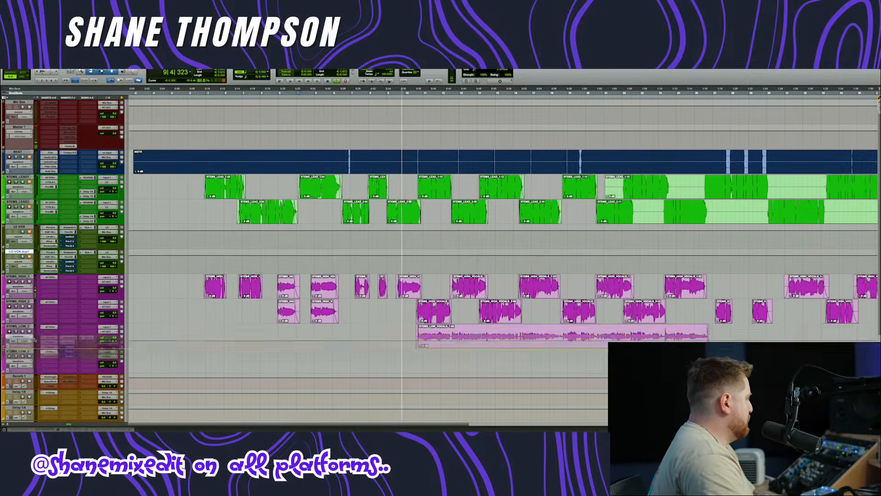
pyautogui.moveTo(79, 373); pyautogui.dragTo(78, 372)
pyautogui.click(108, 352)
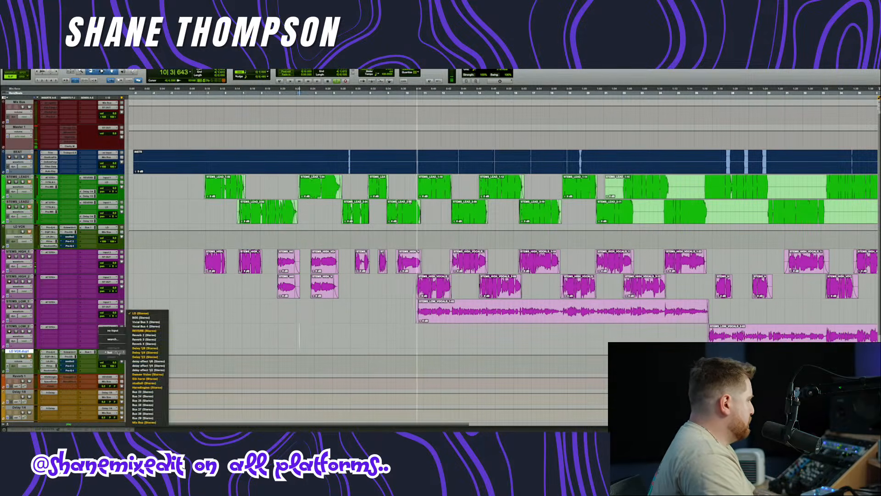
pyautogui.click(144, 317)
# - Rename the duplicated aux track BGS and the original lead vocal aux LDS
pyautogui.doubleClick(22, 352)
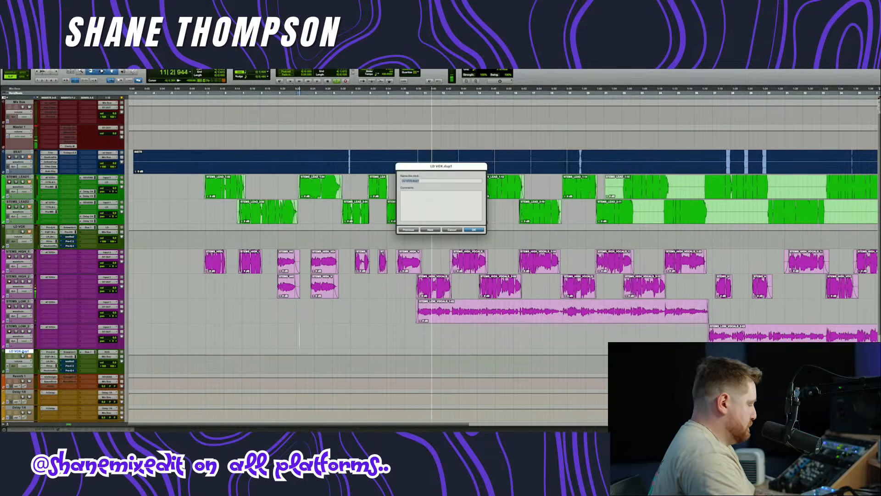
pyautogui.write('BGS')
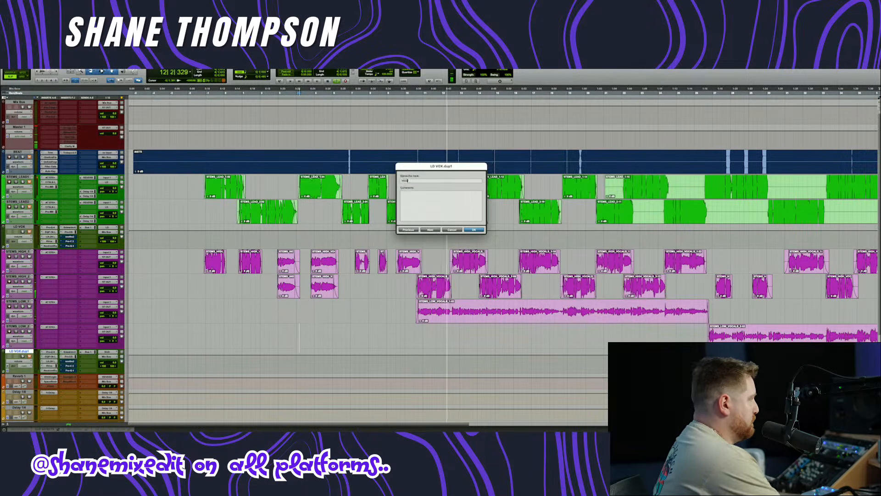
pyautogui.press('Return')
pyautogui.doubleClick(20, 227)
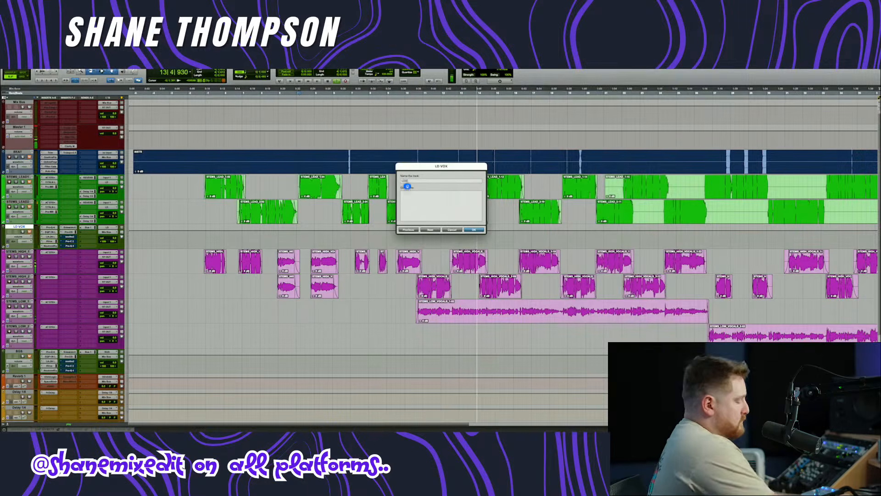
pyautogui.press('Return')
# - Route the outputs of all four STEMS_HIGH and STEMS_LOW tracks to the BGS bus
pyautogui.click(19, 252)
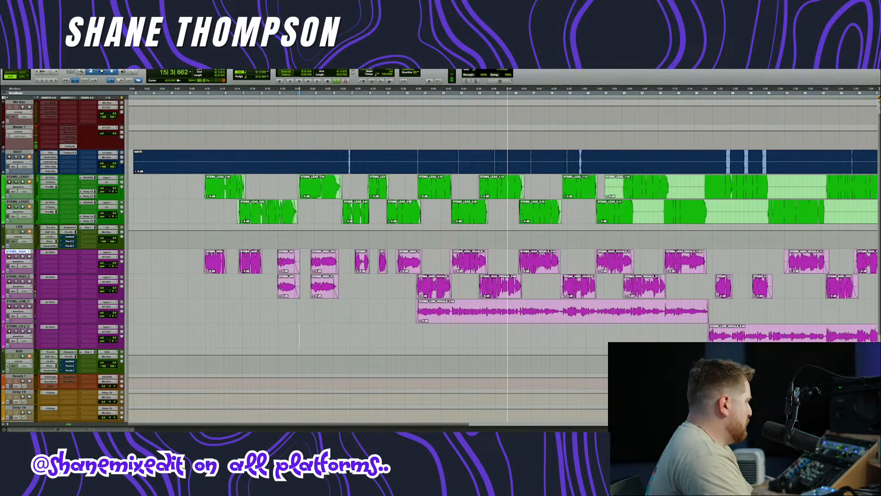
pyautogui.keyDown('shift'); pyautogui.click(19, 326); pyautogui.keyUp('shift')
pyautogui.click(108, 307)
pyautogui.moveTo(110, 312)
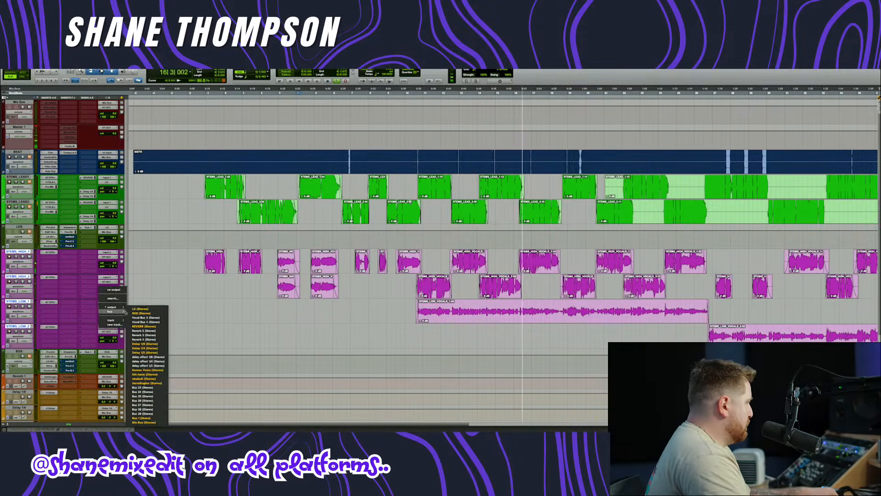
pyautogui.keyDown('alt'); pyautogui.keyDown('shift'); pyautogui.click(146, 313); pyautogui.keyUp('shift'); pyautogui.keyUp('alt')
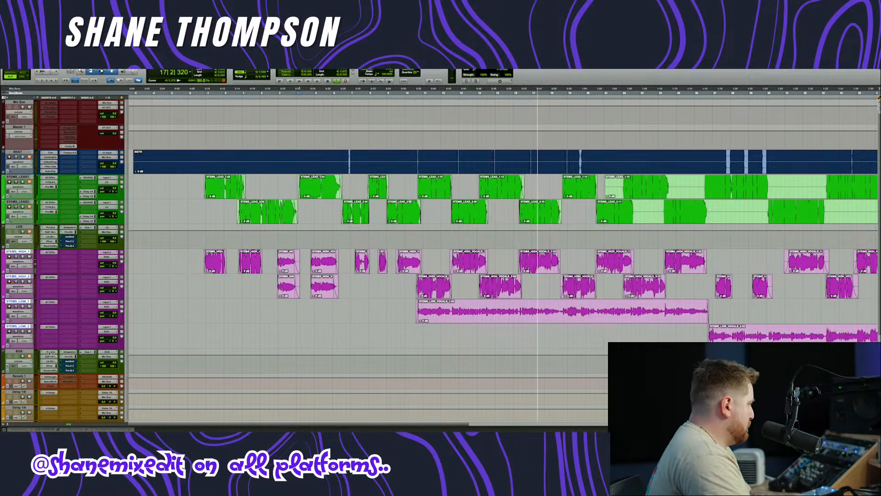
# - Insert the UADx 1176 Rev A compressor after the existing plug-in on the STEMS_HIGH_1 track
pyautogui.scroll(2, 299, 314)
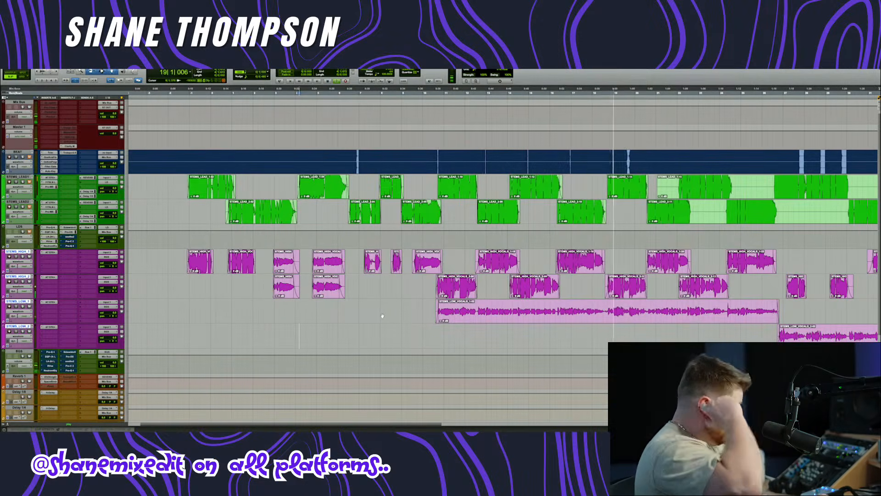
pyautogui.click(242, 310)
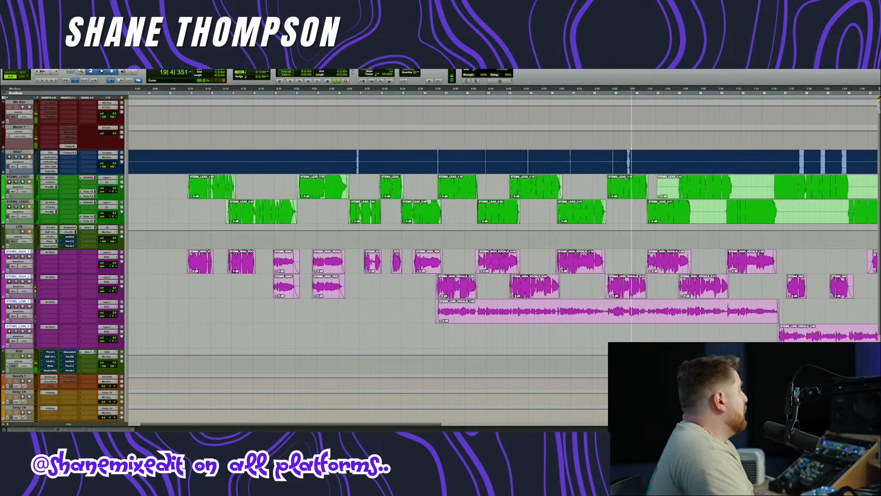
pyautogui.click(52, 259)
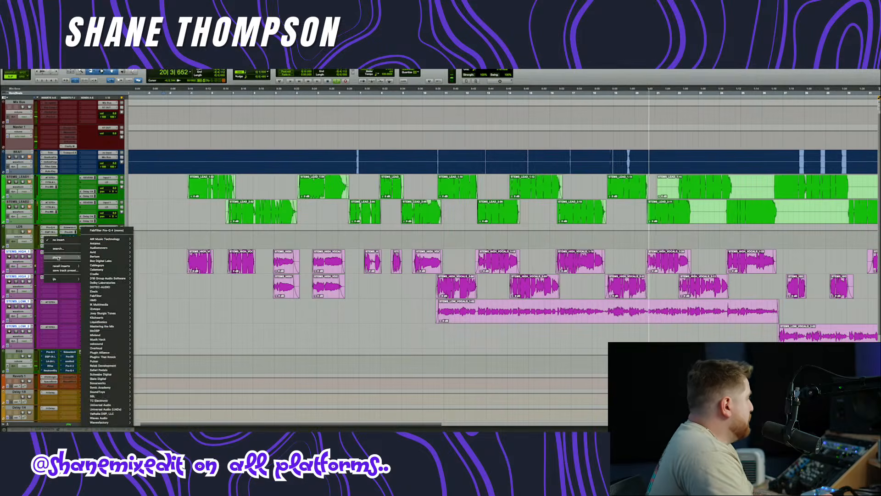
pyautogui.moveTo(105, 409)
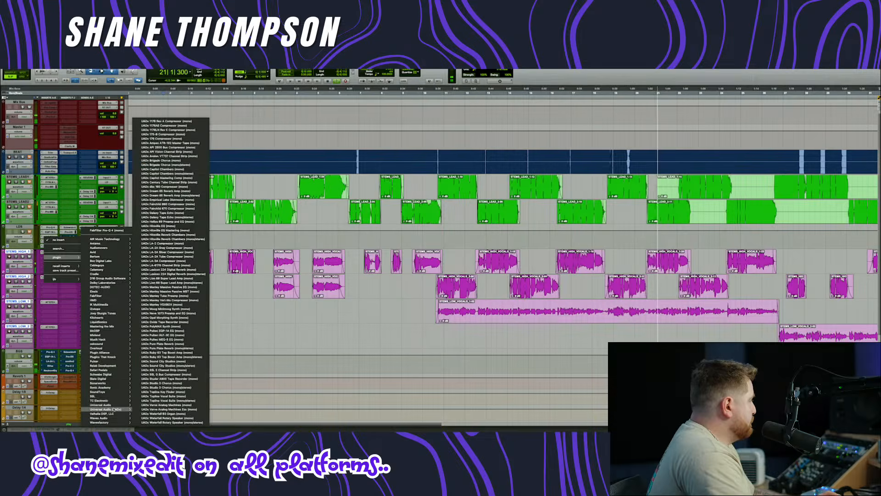
pyautogui.click(175, 121)
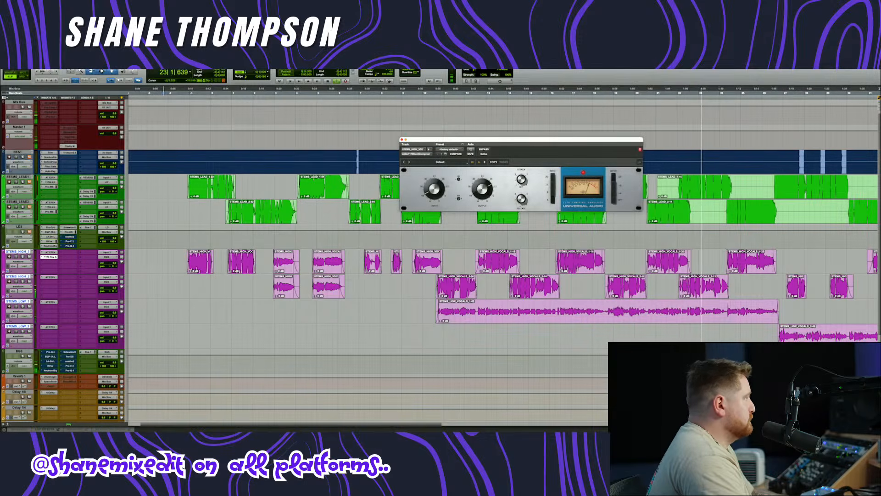
# - Play back the first STEMS_HIGH_1 clip and adjust the output level of its 1176 compressor
pyautogui.click(200, 262)
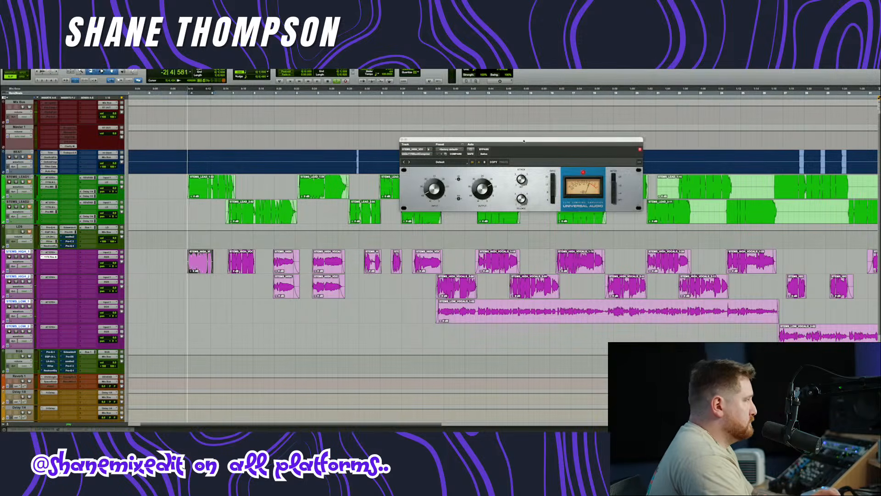
pyautogui.moveTo(524, 139); pyautogui.dragTo(430, 288)
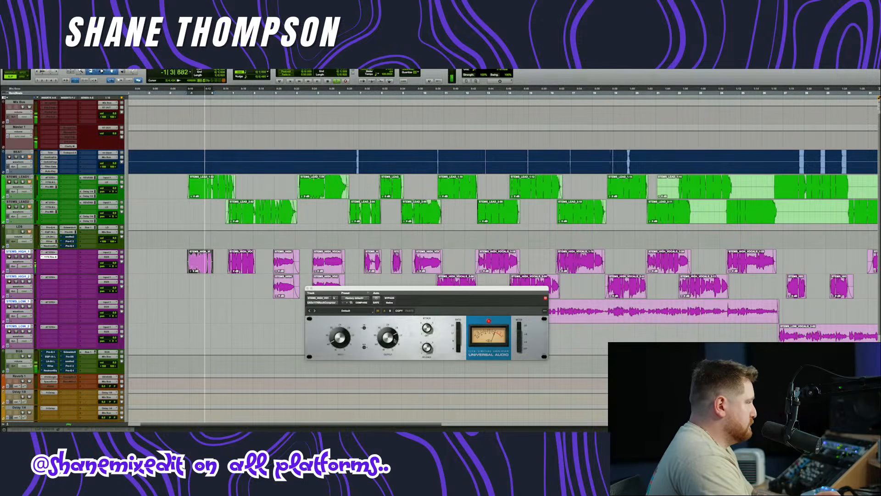
pyautogui.moveTo(393, 339); pyautogui.dragTo(394, 345)
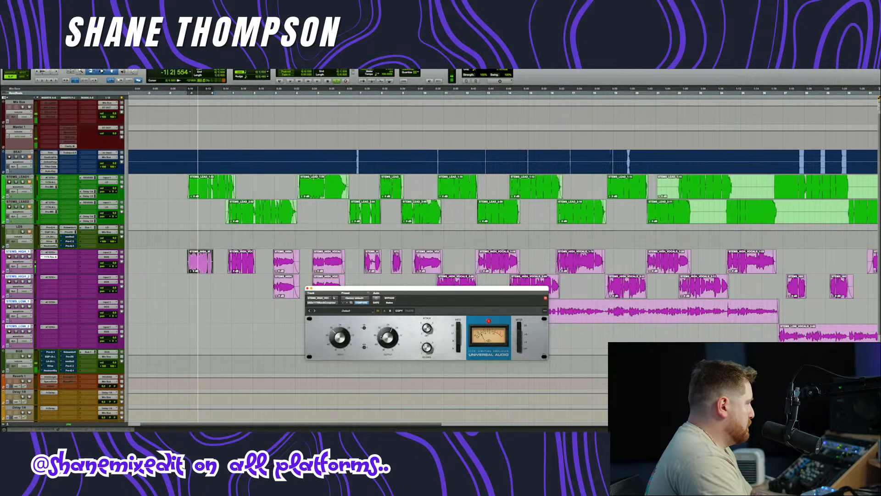
# - Copy the 1176 compressor from STEMS_HIGH_1 to STEMS_HIGH_2, STEMS_LOW_1 and STEMS_LOW_2
pyautogui.moveTo(52, 258); pyautogui.dragTo(49, 282)
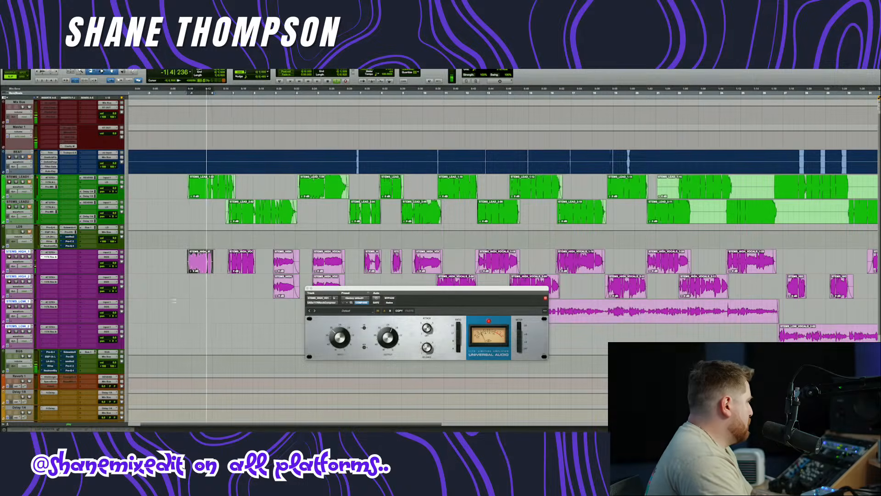
pyautogui.scroll(-3, 458, 253)
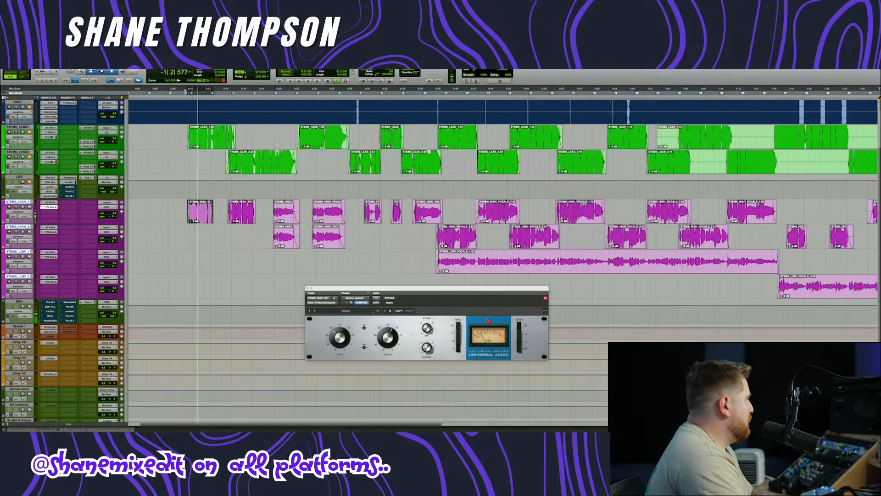
pyautogui.scroll(2, 149, 192)
pyautogui.scroll(2, 188, 271)
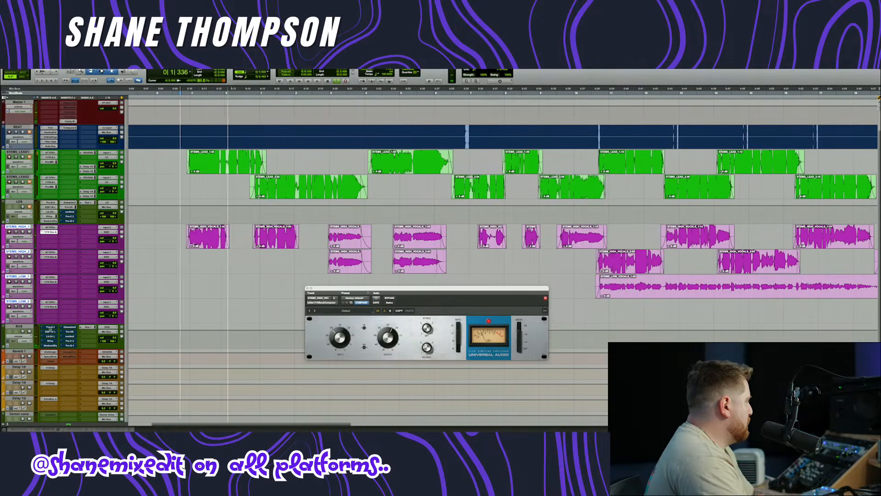
# - Insert the stereo CLA Vocals plug-in ahead of the Pro-Q 4 on the BGS track
pyautogui.click(52, 327)
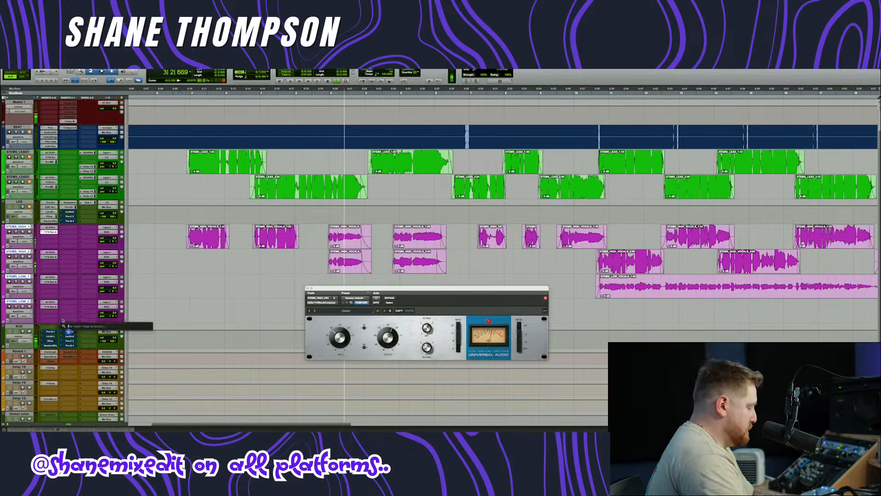
pyautogui.write('cl')
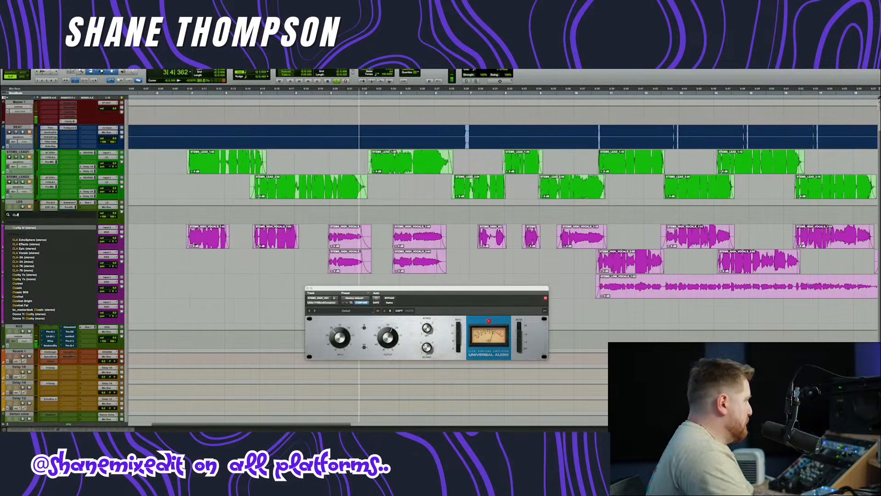
pyautogui.click(34, 253)
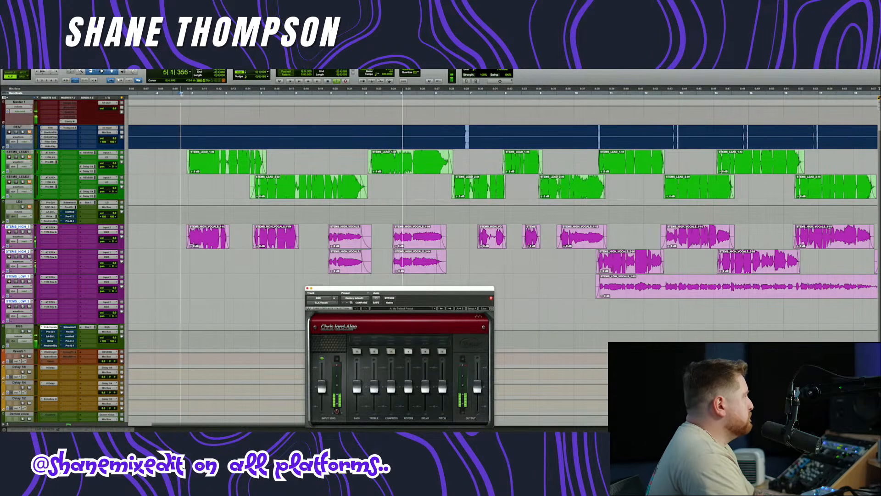
pyautogui.moveTo(404, 290); pyautogui.dragTo(400, 239)
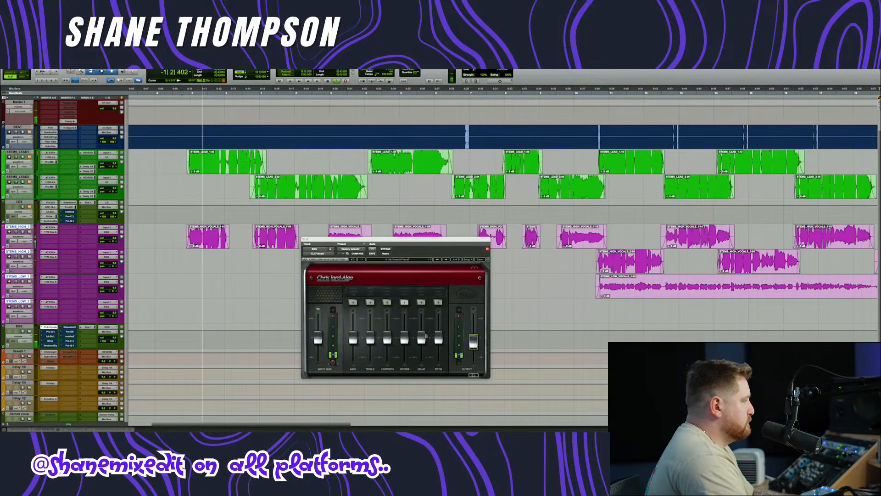
# - In CLA Vocals, enable pitch, reverb, delay and bass, lower each of their faders, and trim the output level slightly
pyautogui.click(437, 303)
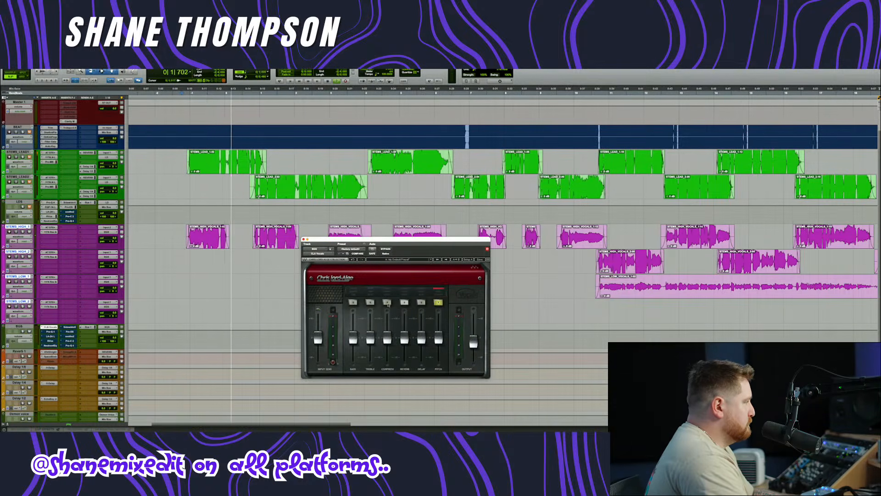
pyautogui.click(404, 303)
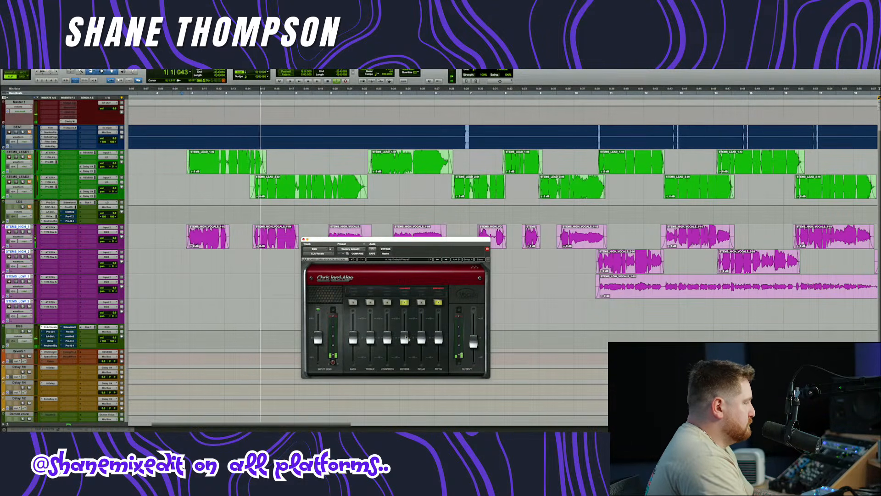
pyautogui.moveTo(404, 338); pyautogui.dragTo(405, 347)
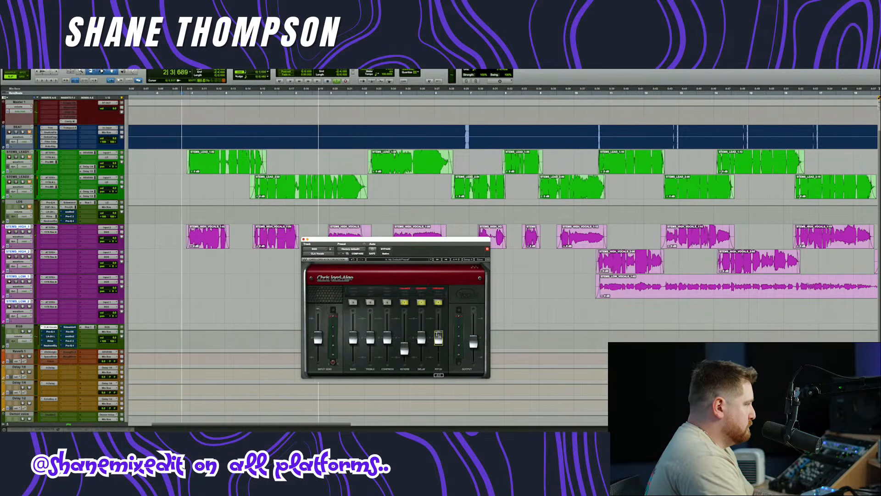
pyautogui.moveTo(438, 337)
pyautogui.mouseDown()
pyautogui.moveTo(440, 350)
pyautogui.moveTo(425, 338)
pyautogui.mouseUp()
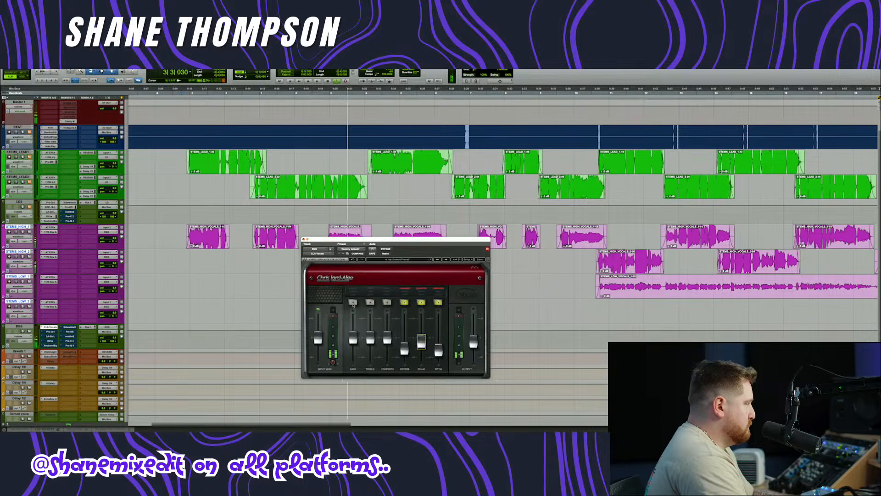
pyautogui.moveTo(353, 338); pyautogui.dragTo(354, 349)
pyautogui.moveTo(474, 342); pyautogui.dragTo(474, 344)
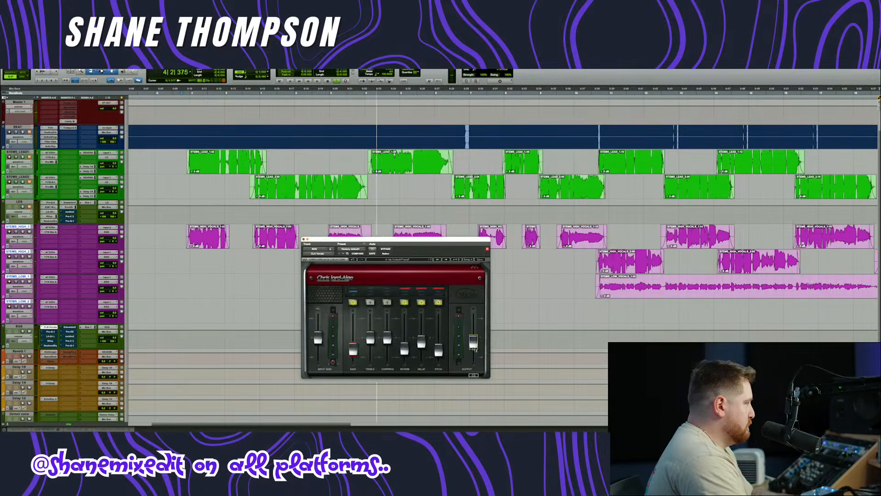
# - Activate the bypassed FabFilter Pro-Q 4 on the BGS track
pyautogui.click(49, 332)
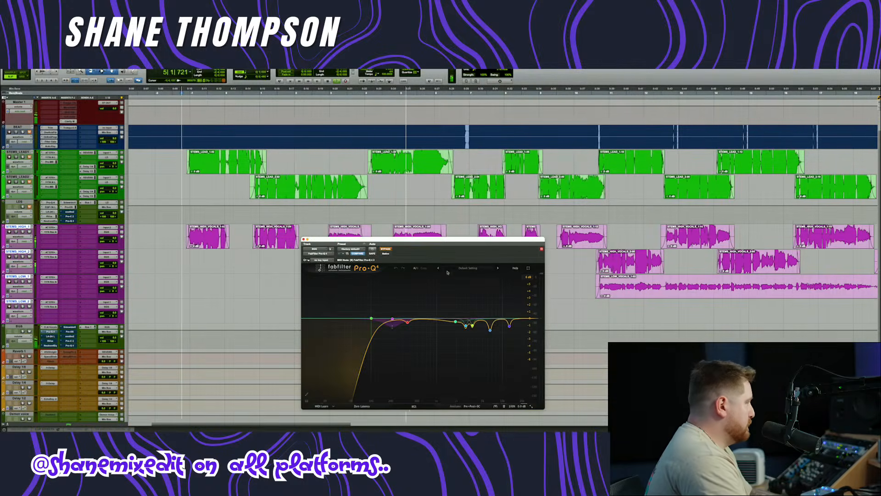
pyautogui.click(387, 249)
pyautogui.moveTo(390, 239); pyautogui.dragTo(355, 201)
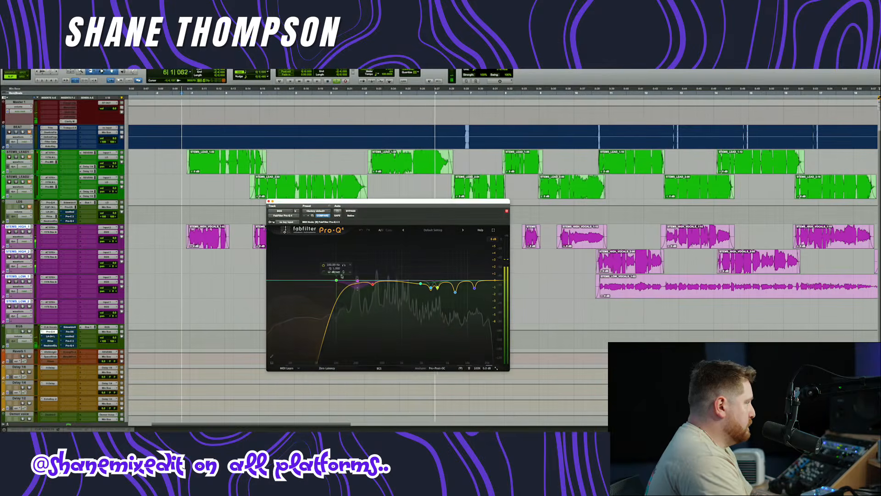
pyautogui.click(431, 144)
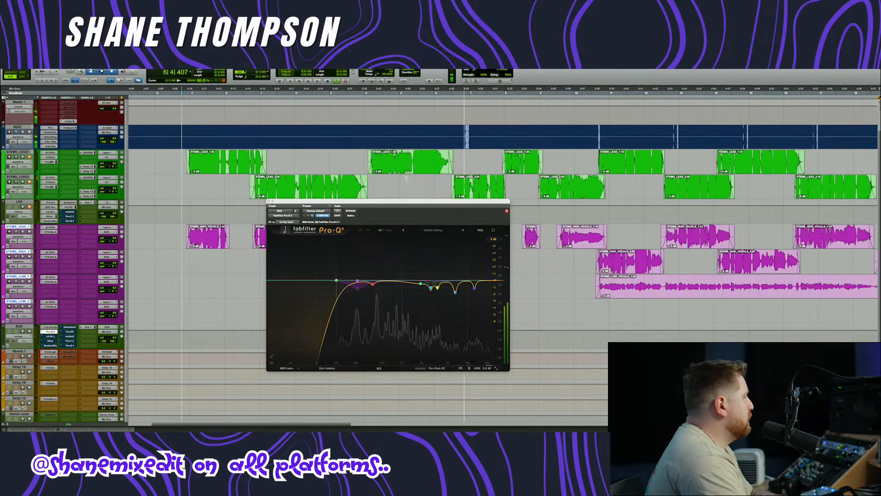
# - Play the backing vocals and add a small low-mid cut in the Pro-Q 4 on the BGS track
pyautogui.hscroll(5, 432, 145)
pyautogui.scroll(-3, 431, 144)
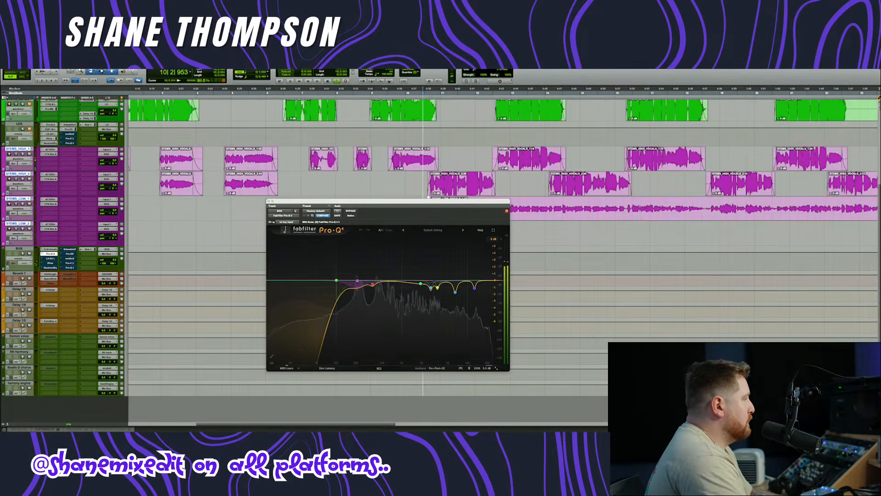
pyautogui.moveTo(428, 197); pyautogui.dragTo(413, 246)
pyautogui.scroll(2, 393, 232)
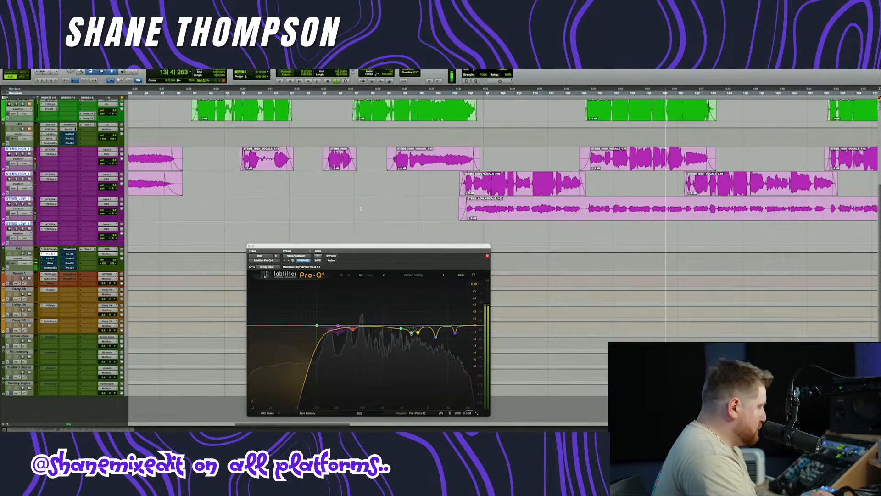
pyautogui.click(51, 254)
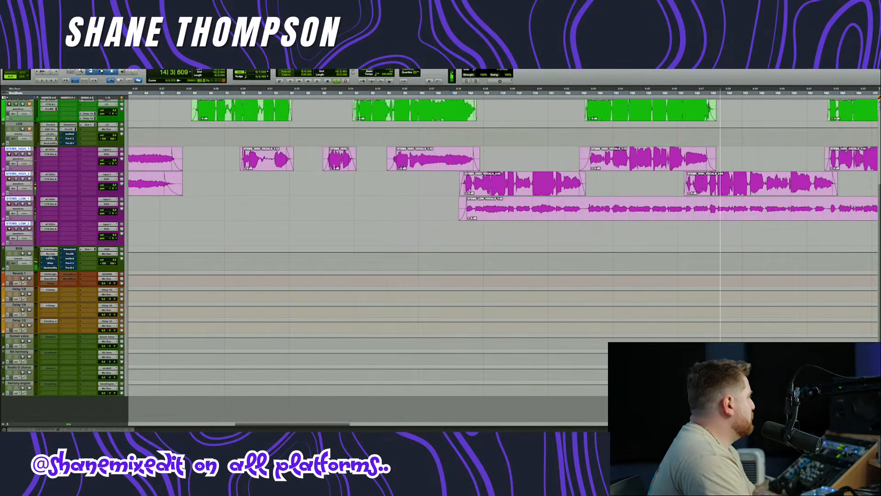
pyautogui.click(50, 253)
pyautogui.moveTo(361, 311); pyautogui.dragTo(361, 329)
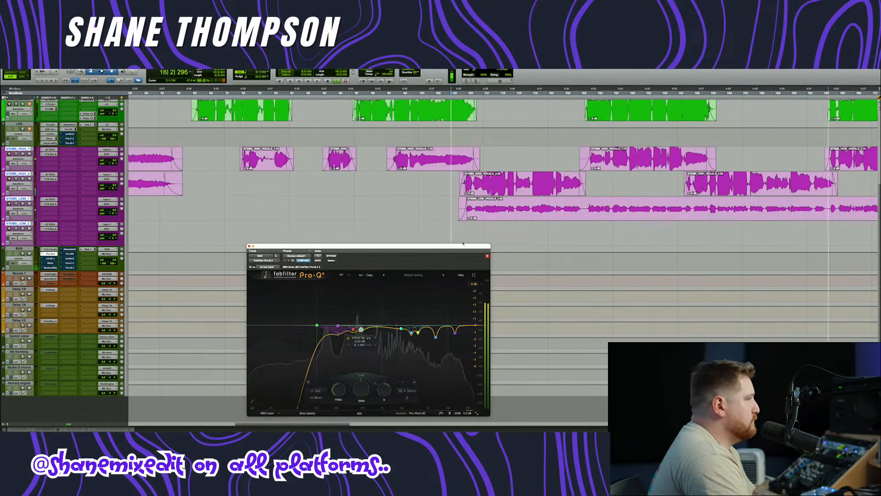
# - Review the remaining backing vocal sections and raise the reverb fader in CLA Vocals on the BGS track
pyautogui.hscroll(10, 447, 154)
pyautogui.scroll(-2, 447, 154)
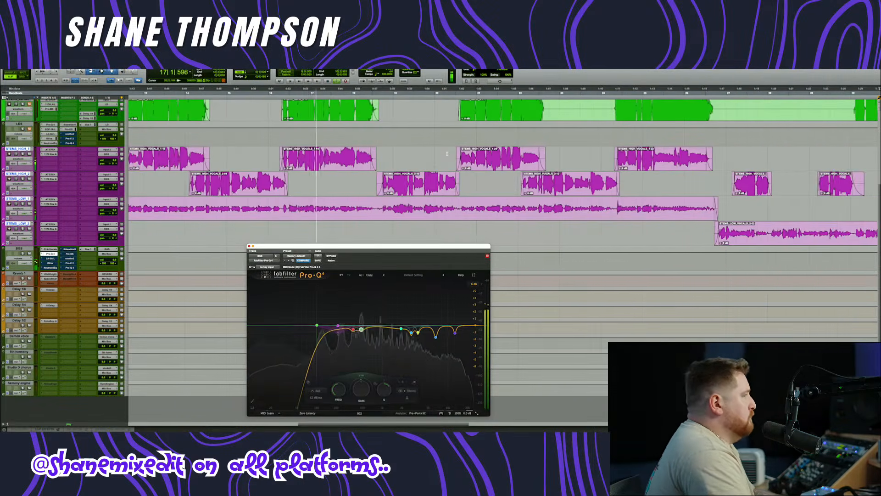
pyautogui.hscroll(15, 452, 151)
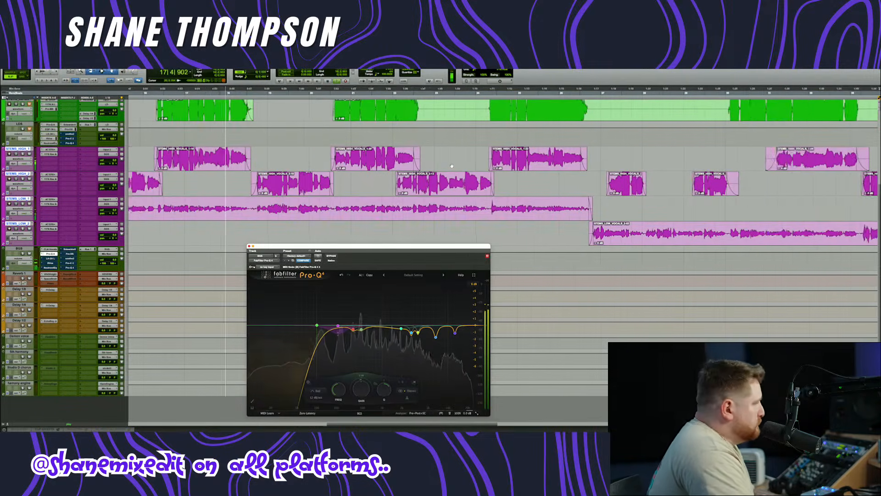
pyautogui.hscroll(3, 483, 181)
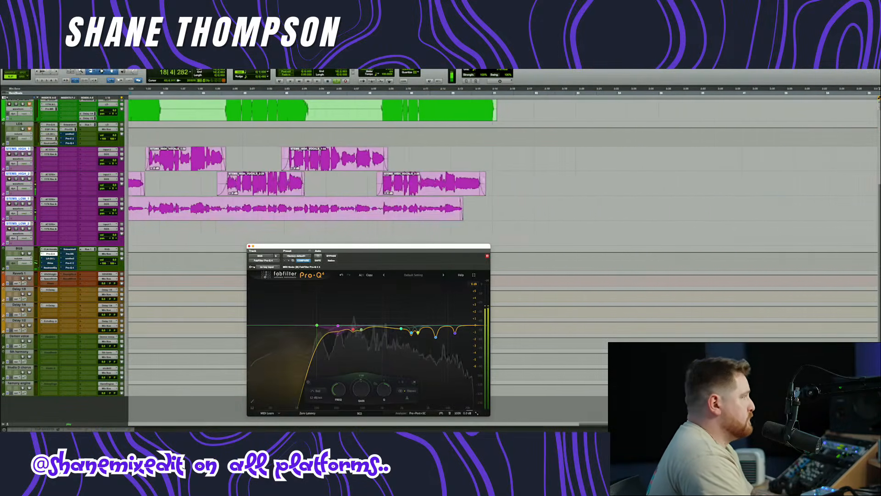
pyautogui.hscroll(-20, 459, 180)
pyautogui.scroll(1, 30, 134)
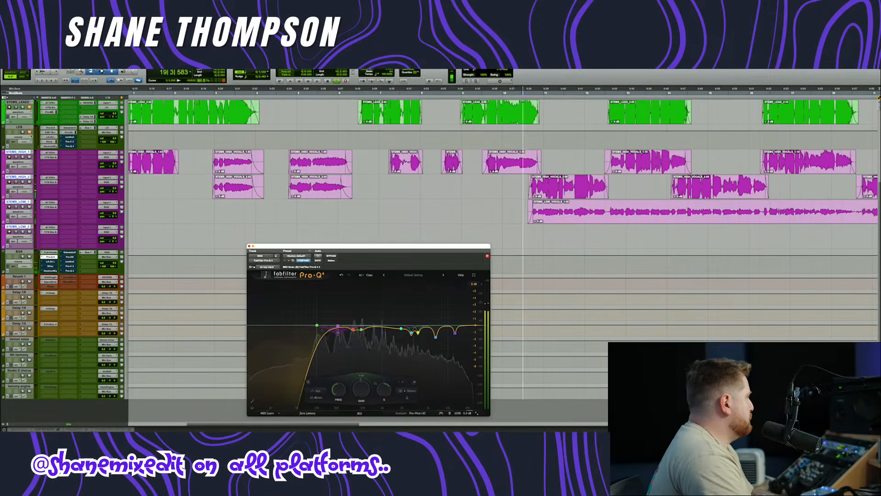
pyautogui.click(55, 252)
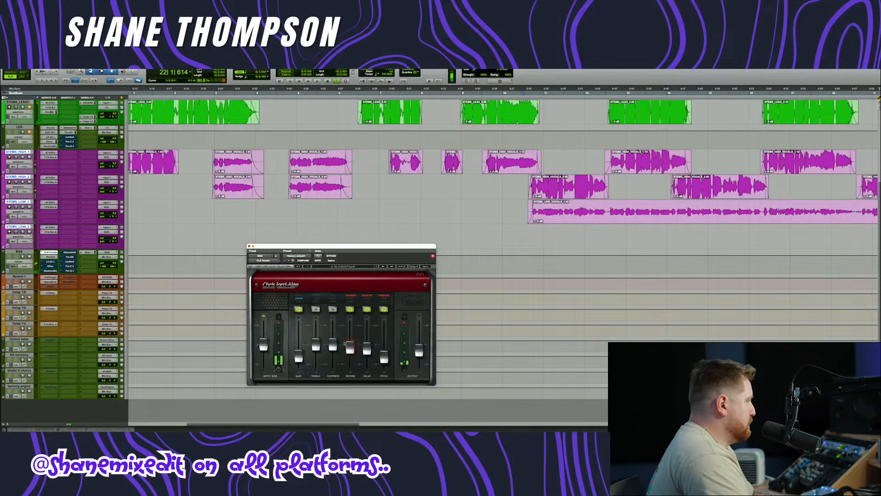
pyautogui.click(249, 246)
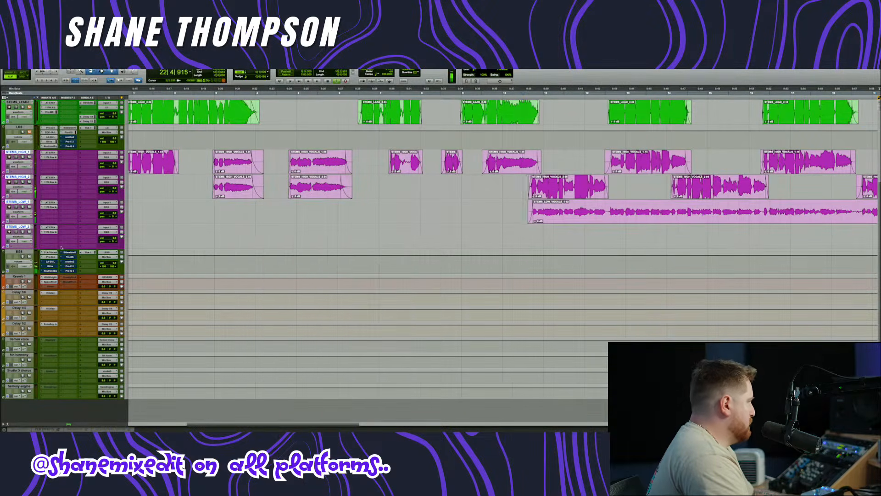
# - Activate the bypassed Teletronix LA-2A compressor on the BGS track and adjust its peak reduction
pyautogui.click(49, 261)
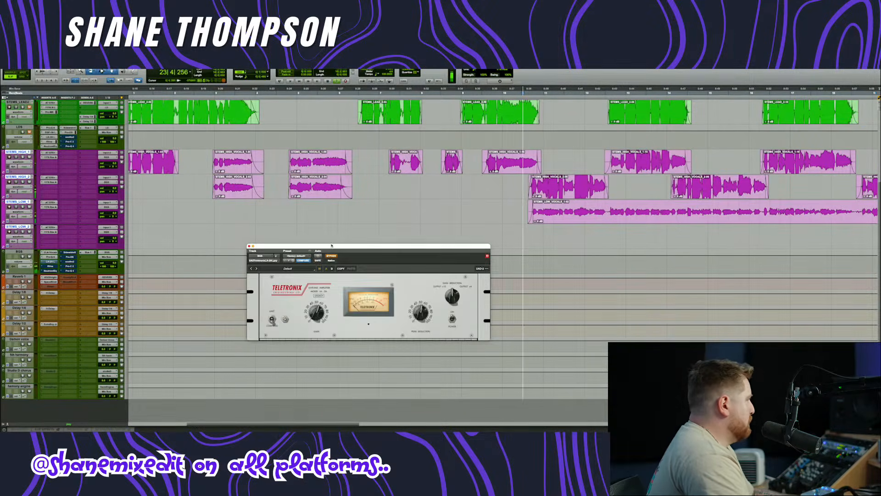
pyautogui.moveTo(332, 246); pyautogui.dragTo(335, 239)
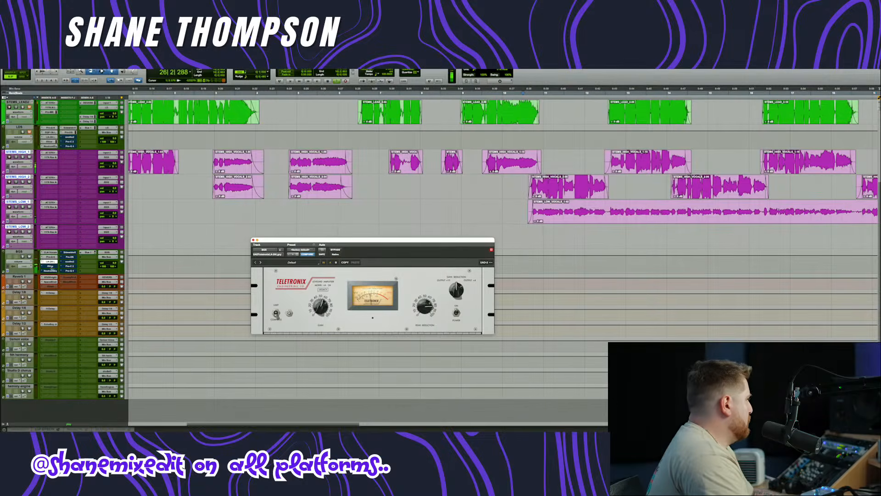
# - Activate the bypassed SideWidener II on the BGS track and close its plug-in window
pyautogui.click(52, 263)
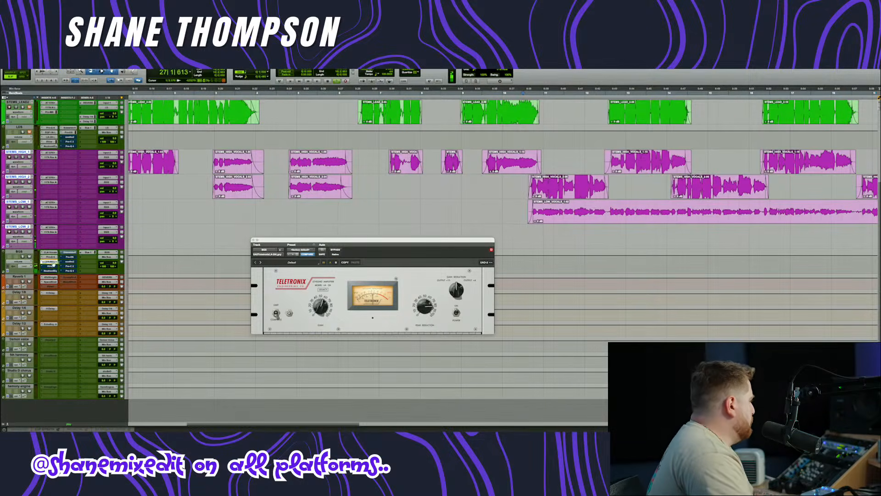
pyautogui.click(50, 266)
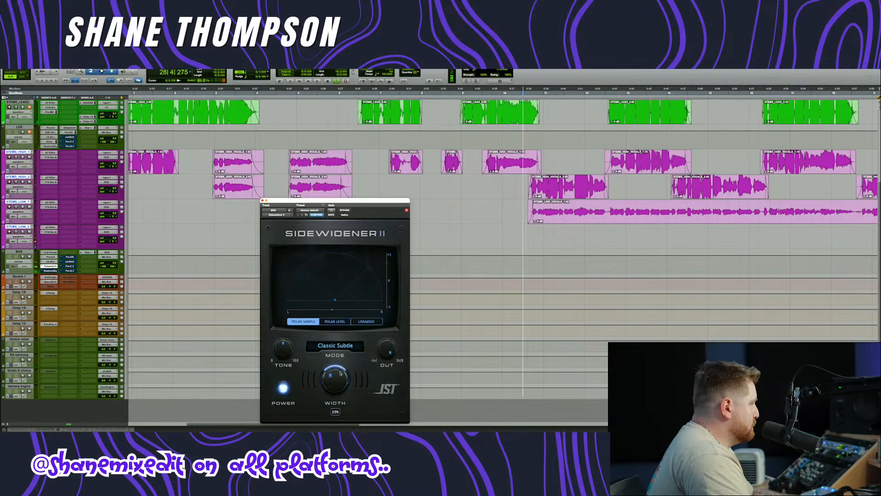
pyautogui.click(262, 201)
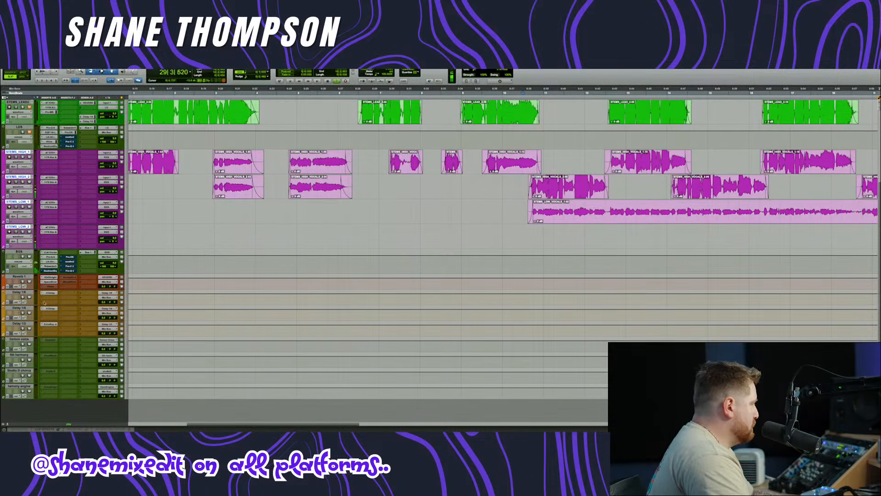
# - Activate the Neutron equalizer on the BGS track, lower its high shelf slightly and add a small cut around 1 kHz
pyautogui.click(53, 271)
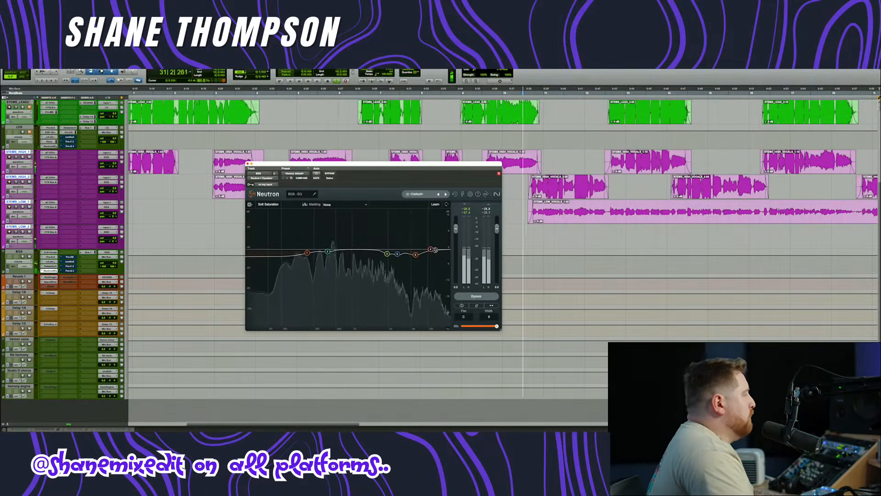
pyautogui.moveTo(431, 249); pyautogui.dragTo(430, 252)
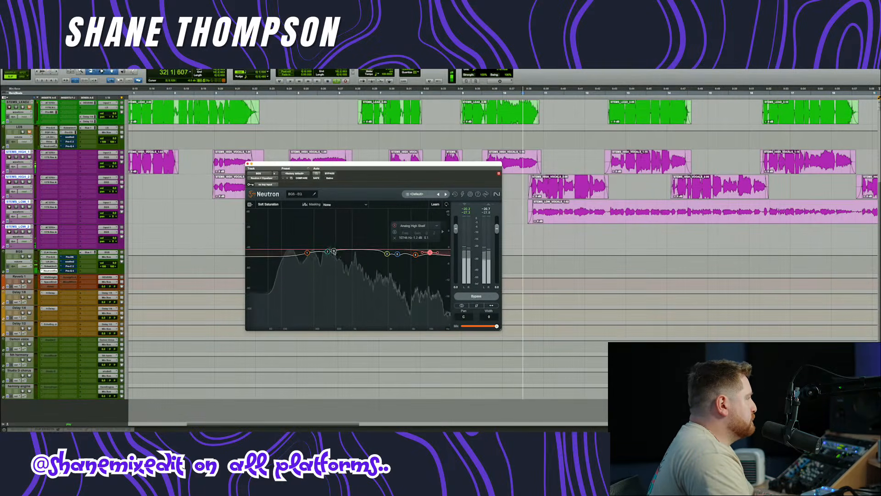
pyautogui.moveTo(354, 251); pyautogui.dragTo(352, 215)
pyautogui.moveTo(353, 216); pyautogui.dragTo(354, 255)
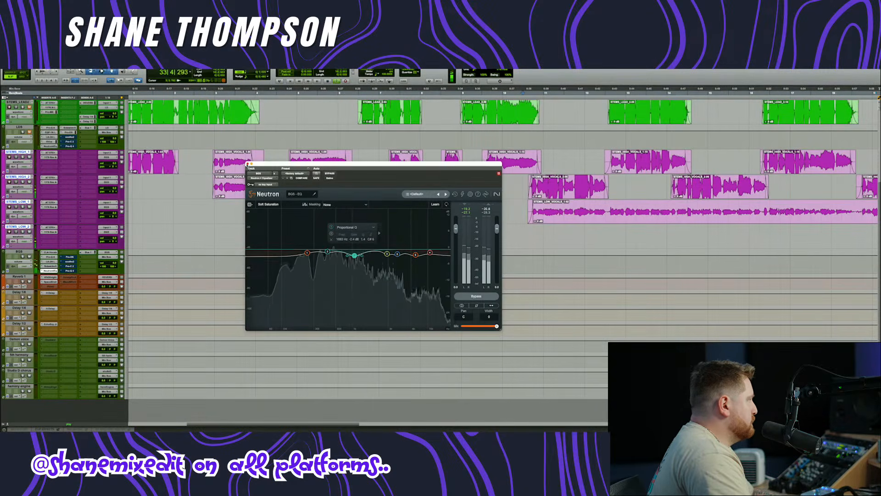
pyautogui.click(247, 164)
pyautogui.scroll(4, 239, 170)
pyautogui.hscroll(-4, 239, 170)
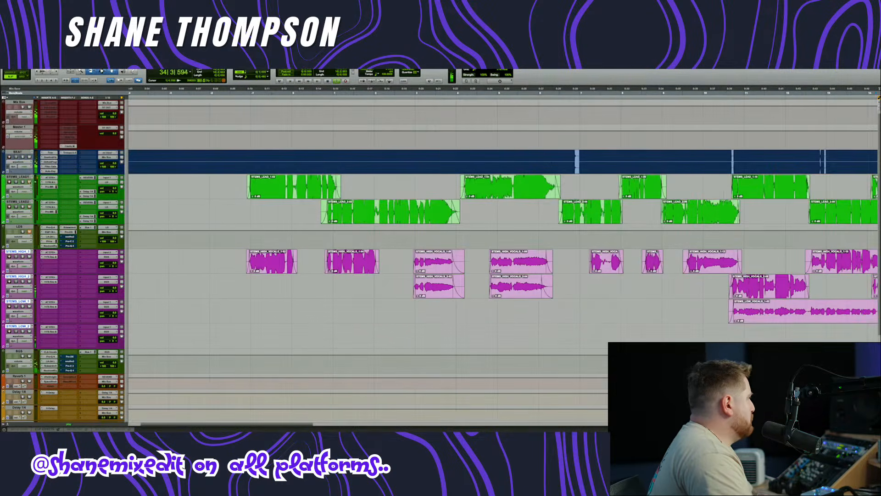
pyautogui.hscroll(-2, 294, 223)
pyautogui.scroll(1, 294, 224)
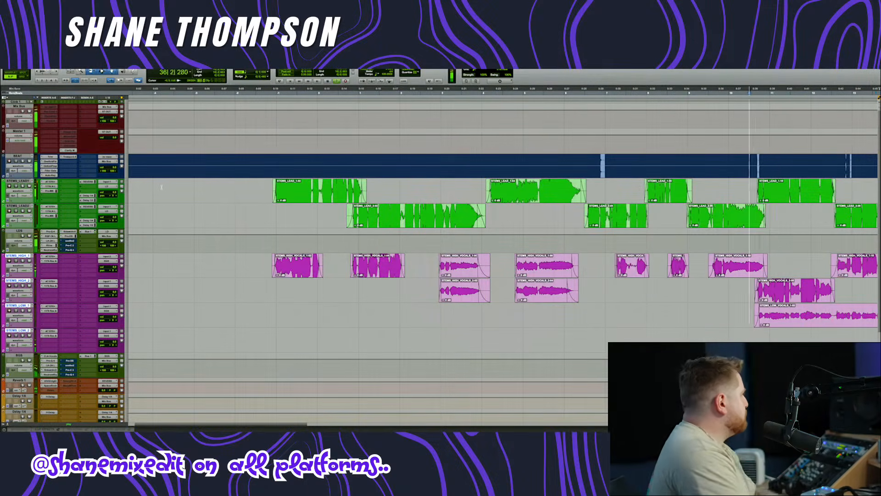
# - Lower the gain in the Trim plug-in on the BEAT track and close its window
pyautogui.click(50, 157)
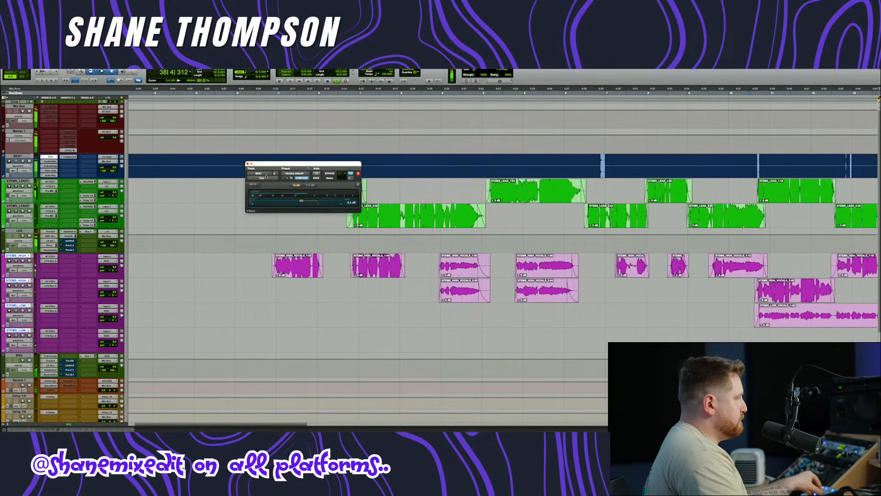
pyautogui.moveTo(305, 185); pyautogui.dragTo(406, 286)
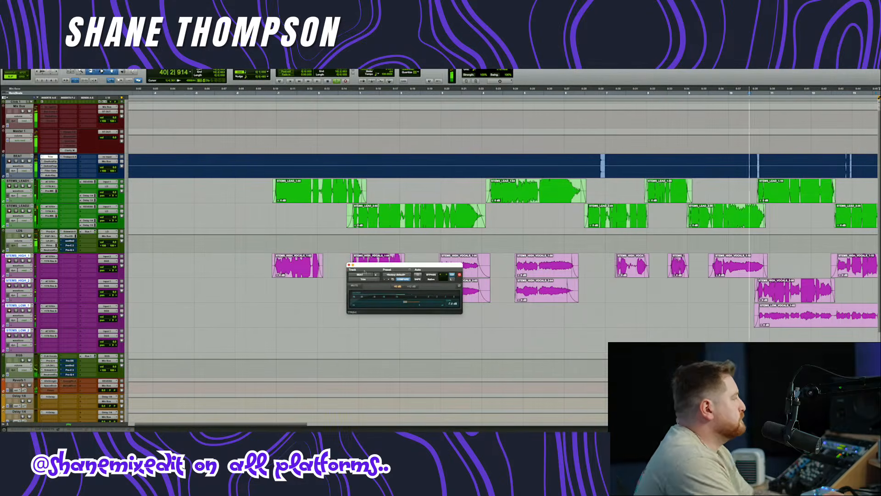
pyautogui.moveTo(361, 266); pyautogui.dragTo(308, 260)
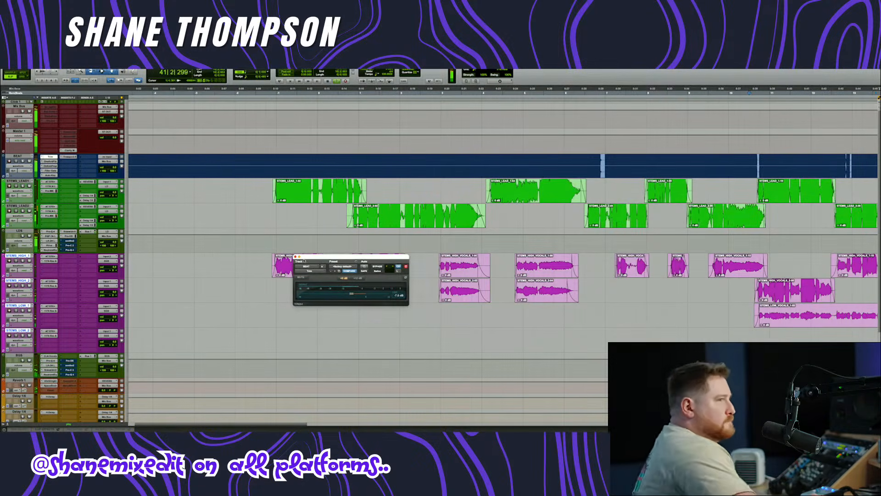
pyautogui.click(295, 256)
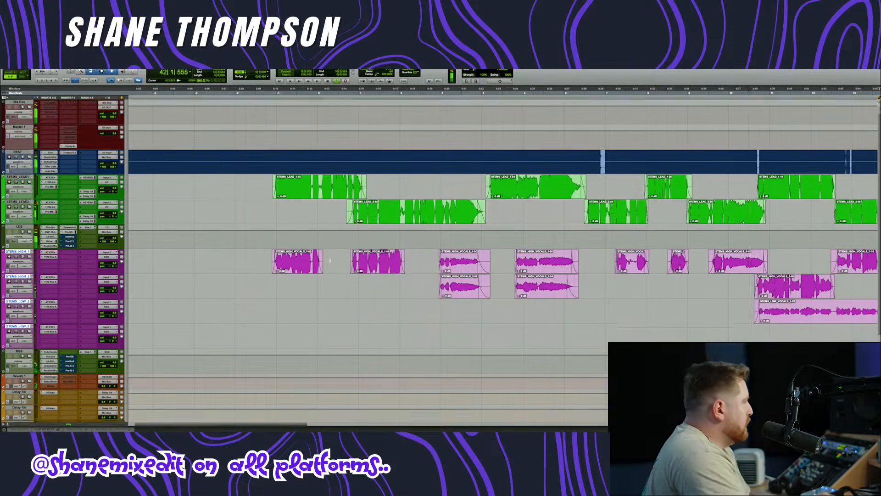
# - Activate the Pro-DS de-esser and the soothe plug-in on the LDS bus
pyautogui.scroll(-3, 305, 256)
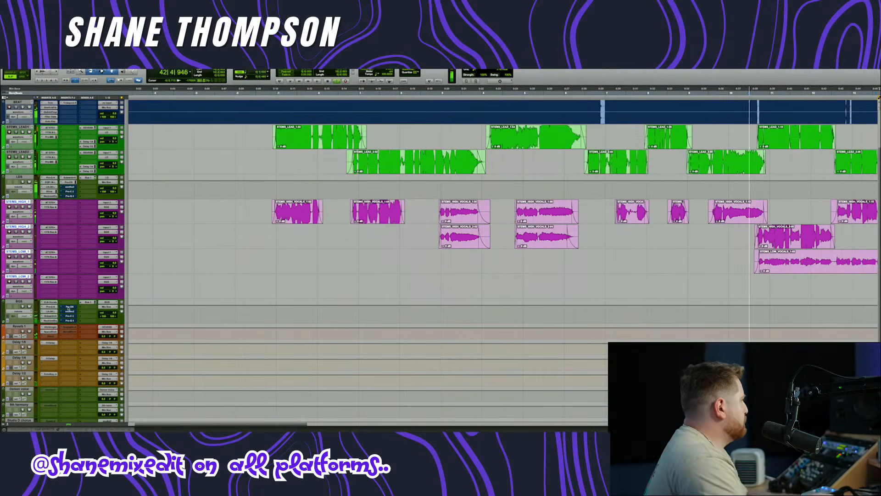
pyautogui.scroll(3, 82, 229)
pyautogui.click(69, 236)
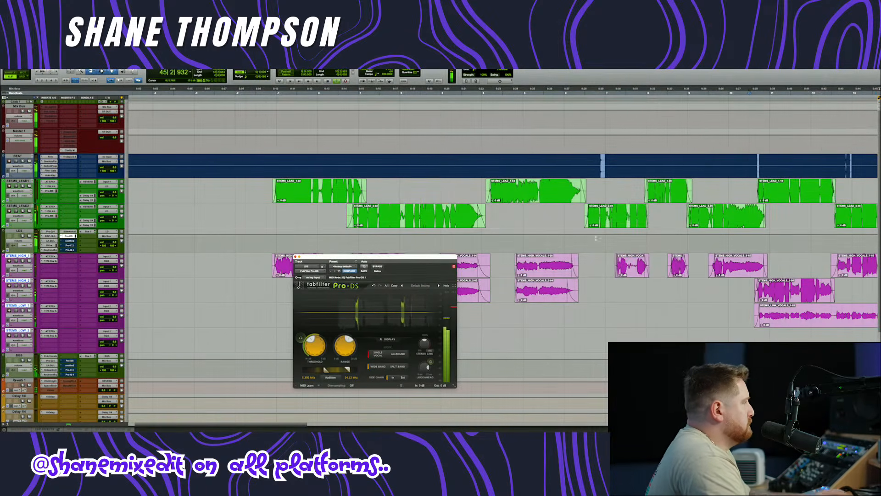
pyautogui.click(69, 241)
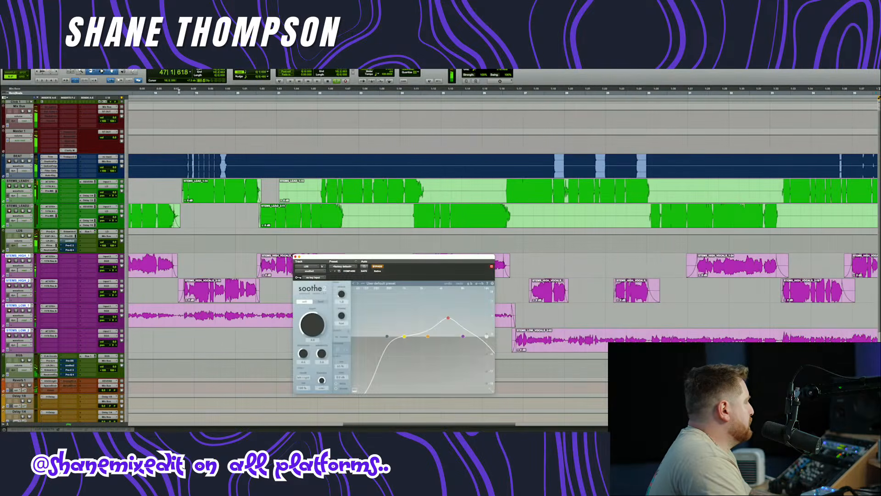
pyautogui.click(378, 266)
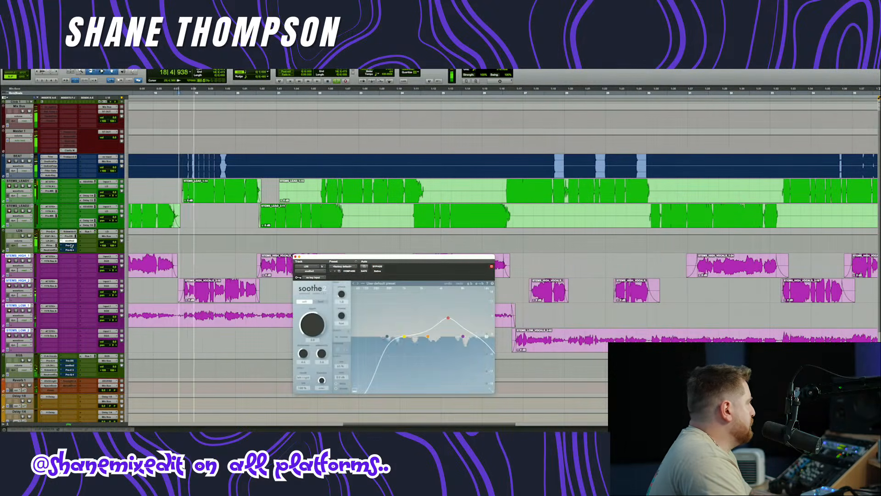
# - Activate the Pro-C 2 compressors on the LDS and BGS buses, adjusting the LDS compressor's output gain
pyautogui.click(69, 245)
pyautogui.click(380, 267)
pyautogui.moveTo(395, 256); pyautogui.dragTo(408, 223)
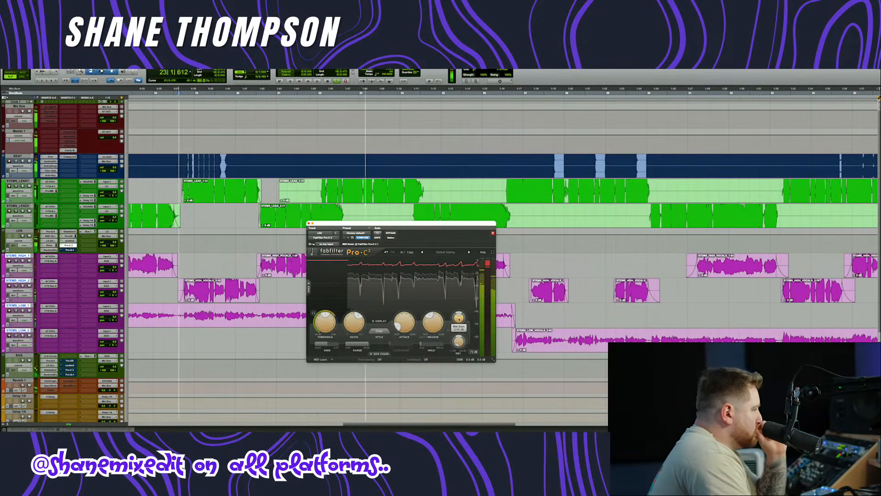
pyautogui.moveTo(457, 320); pyautogui.dragTo(459, 316)
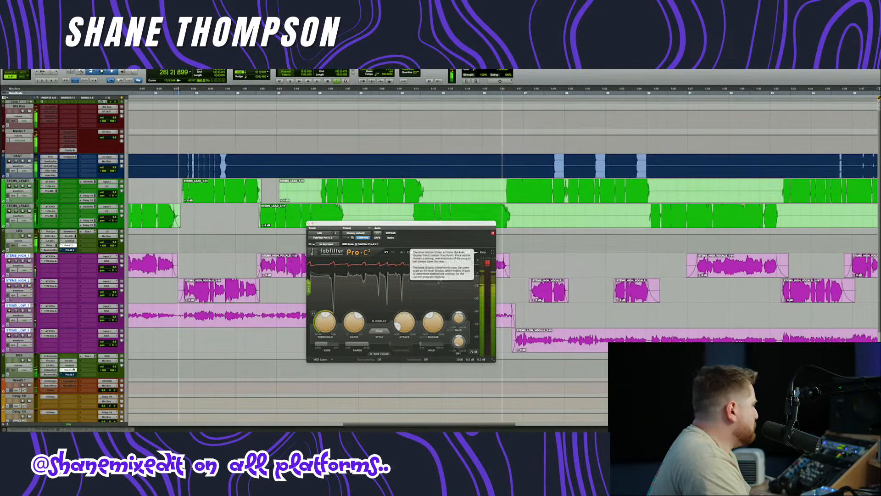
pyautogui.click(70, 370)
pyautogui.click(309, 224)
# - Clear the silence after the STEMS_LEAD1 phrase that ends beside the second beat dropout and select the phrase's tail
pyautogui.scroll(1, 335, 257)
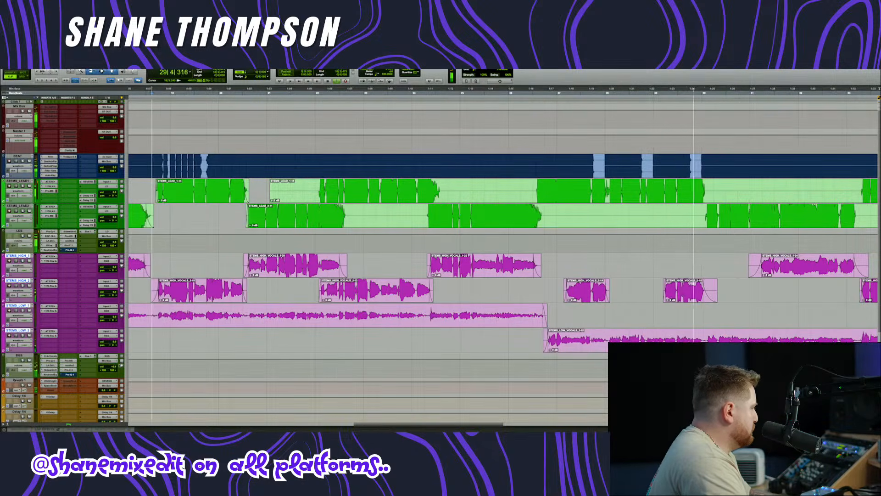
pyautogui.hscroll(-3, 272, 284)
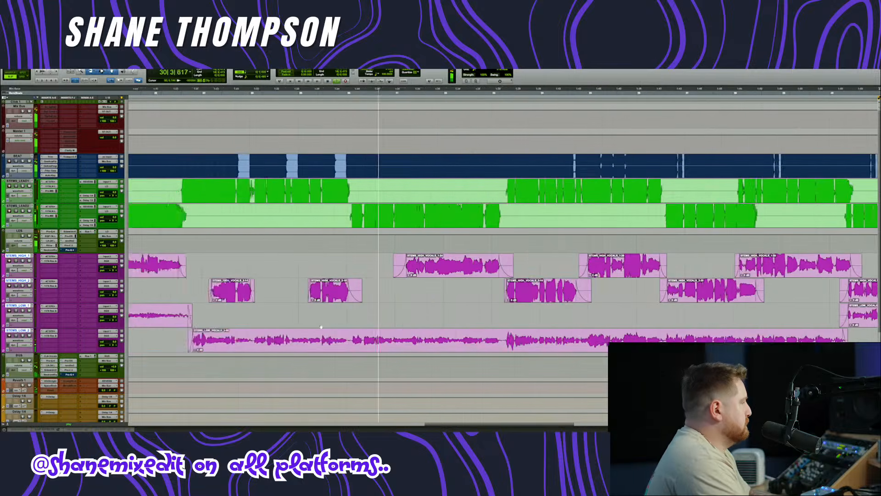
pyautogui.scroll(2, 321, 317)
pyautogui.scroll(2, 383, 333)
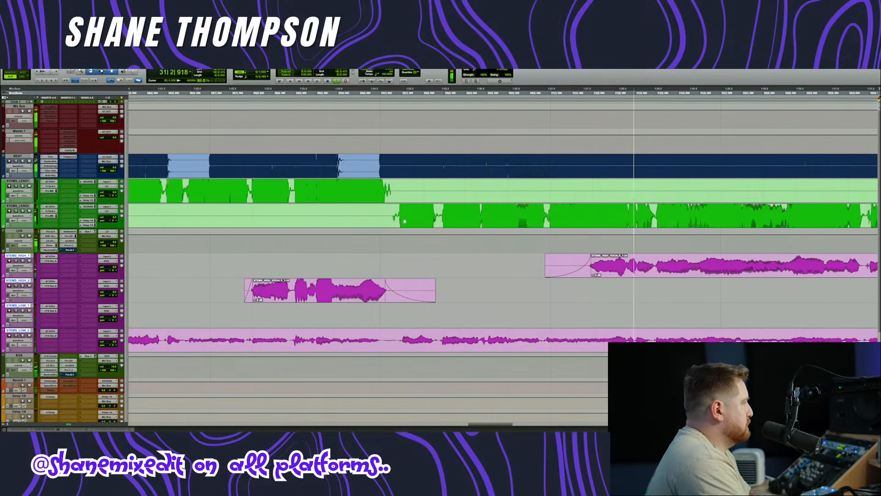
pyautogui.click(304, 89)
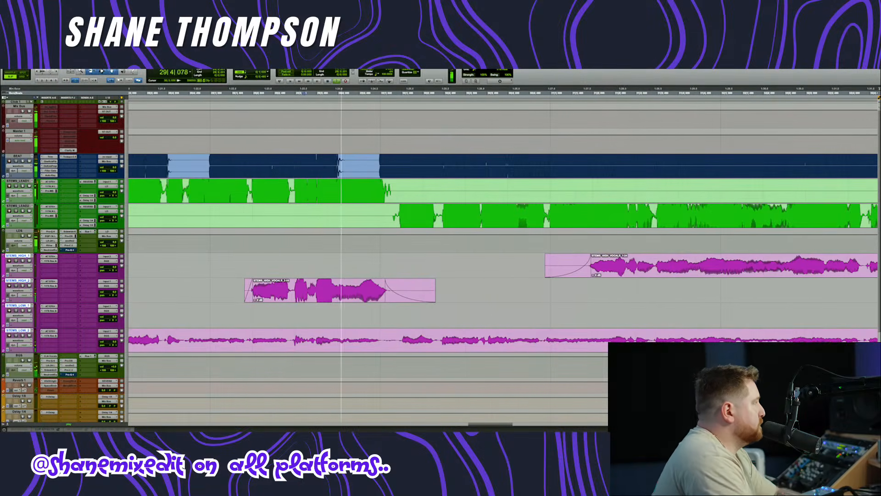
pyautogui.press('Delete')
pyautogui.moveTo(397, 185)
pyautogui.mouseDown()
pyautogui.moveTo(426, 185)
pyautogui.moveTo(384, 184)
pyautogui.mouseUp()
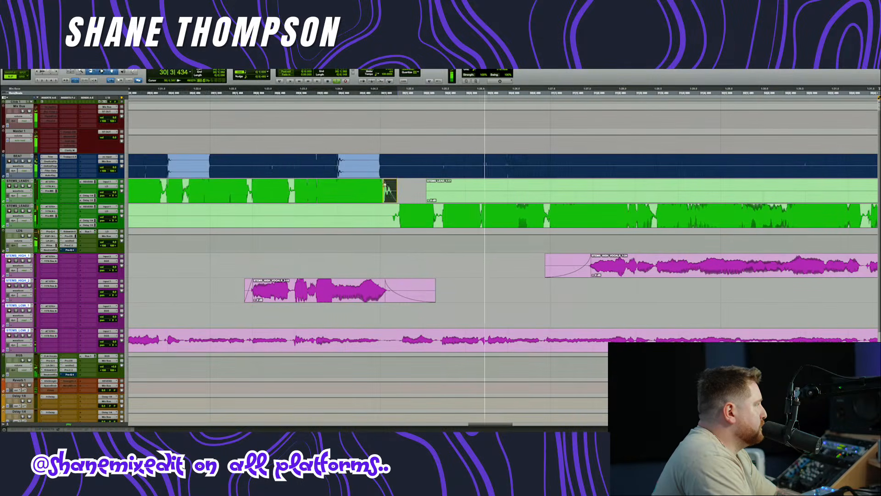
# - Remove the silence before the answering STEMS_LEAD2 phrase and fade in its start
pyautogui.moveTo(347, 211); pyautogui.dragTo(399, 211)
pyautogui.press('Delete')
pyautogui.press('f')
# - Delete the silence right after that STEMS_LEAD2 phrase and fade out its end
pyautogui.hscroll(15, 462, 242)
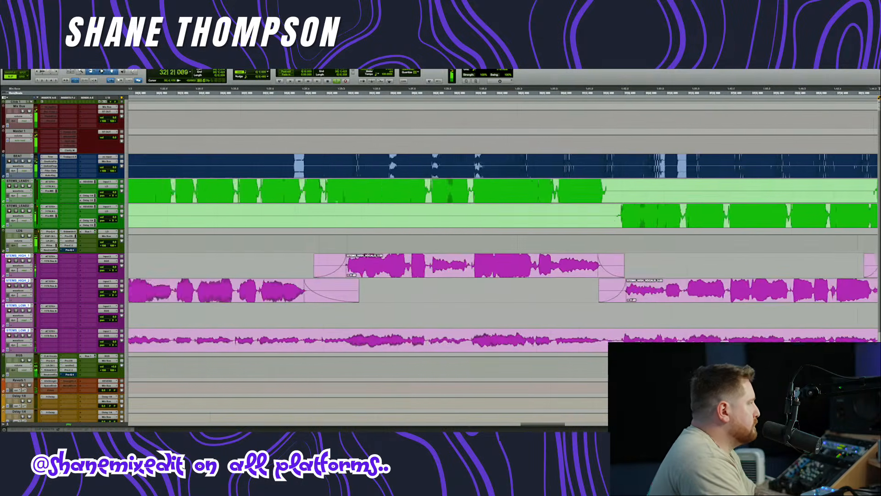
pyautogui.hscroll(-8, 462, 242)
pyautogui.moveTo(576, 209); pyautogui.dragTo(519, 209)
pyautogui.press('Delete')
pyautogui.press('f')
# - Clear the silence before the next STEMS_LEAD1 phrase and add a fade-in to its start
pyautogui.doubleClick(499, 181)
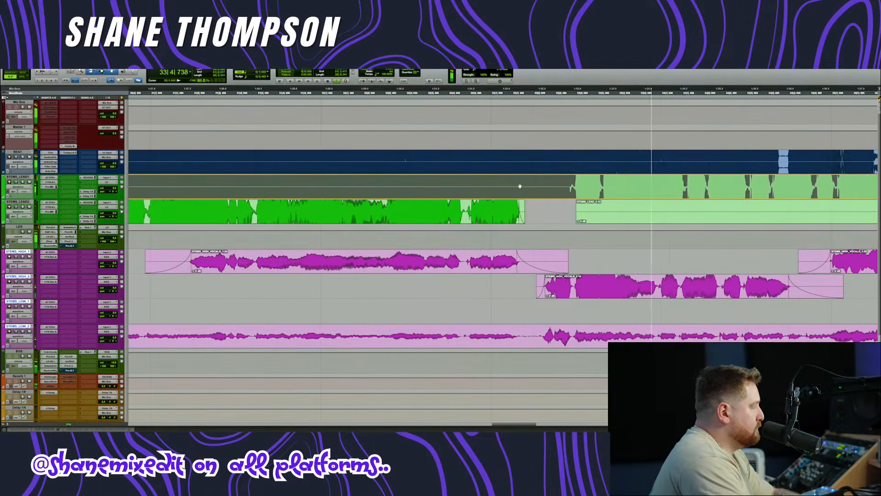
pyautogui.moveTo(499, 181); pyautogui.dragTo(547, 181)
pyautogui.press('Delete')
pyautogui.press('f')
# - Play back the edited lead vocal handoff and switch the edit mode to Grid
pyautogui.click(419, 181)
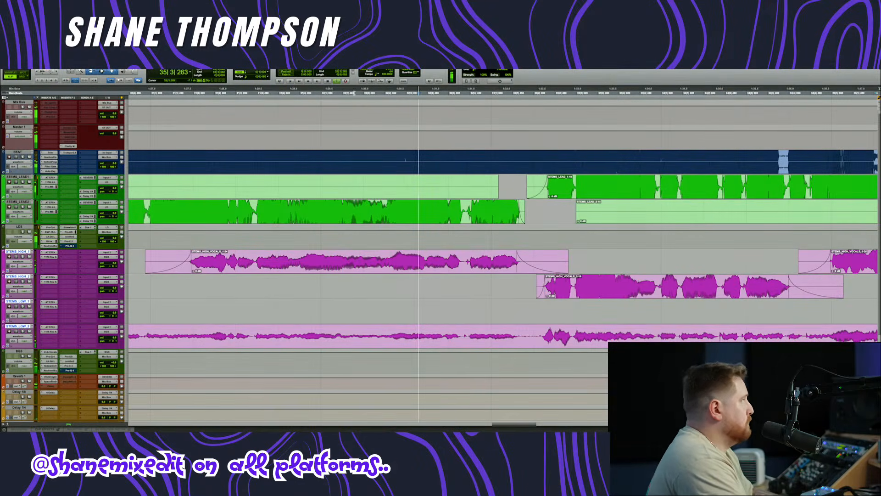
pyautogui.click(19, 77)
pyautogui.hscroll(10, 433, 171)
pyautogui.press('r')
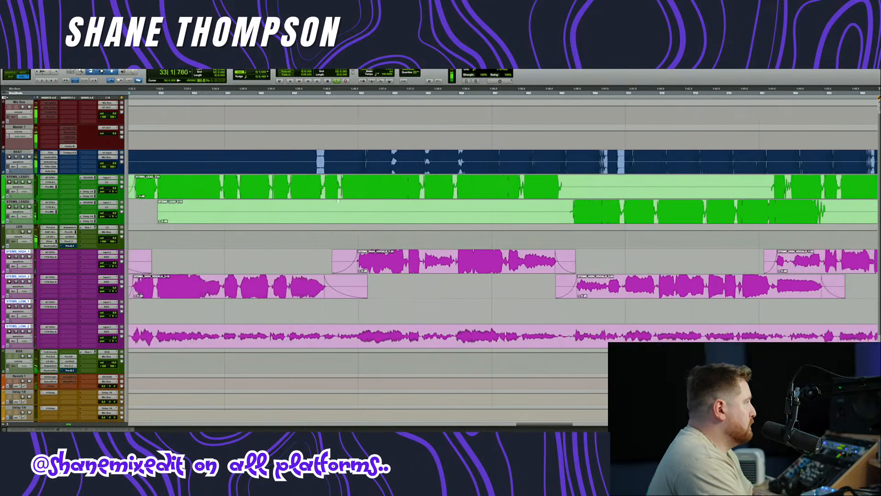
pyautogui.hscroll(-2, 433, 170)
pyautogui.scroll(-5, 433, 170)
pyautogui.scroll(5, 407, 171)
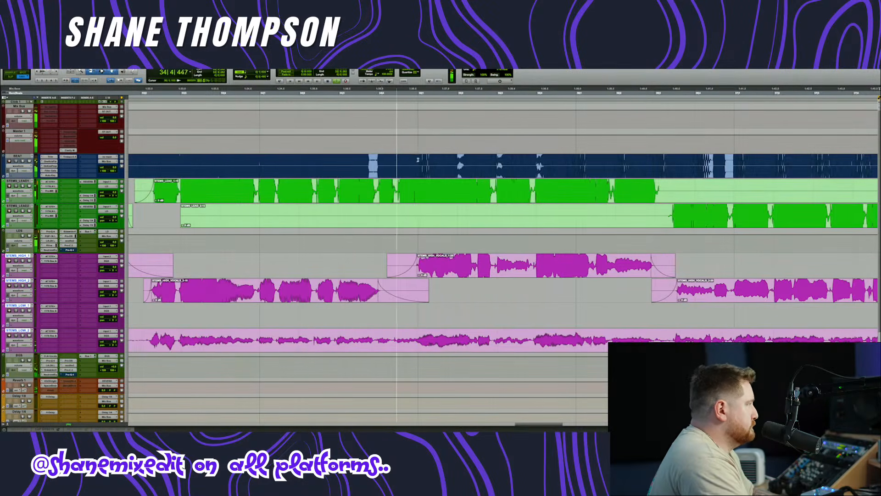
# - Choose a finer grid value and delete the BEAT section leading up to the start of the next STEMS_HIGH_1 phrase
pyautogui.moveTo(417, 160); pyautogui.dragTo(377, 160)
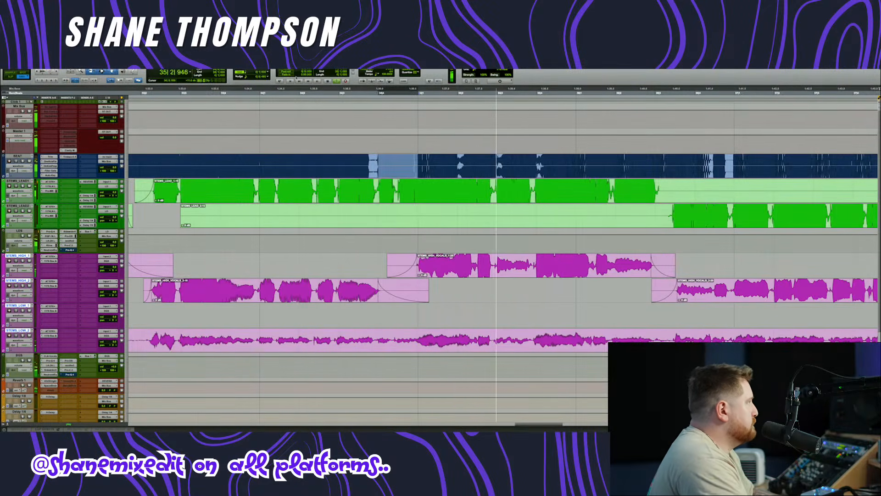
pyautogui.click(252, 72)
pyautogui.click(266, 91)
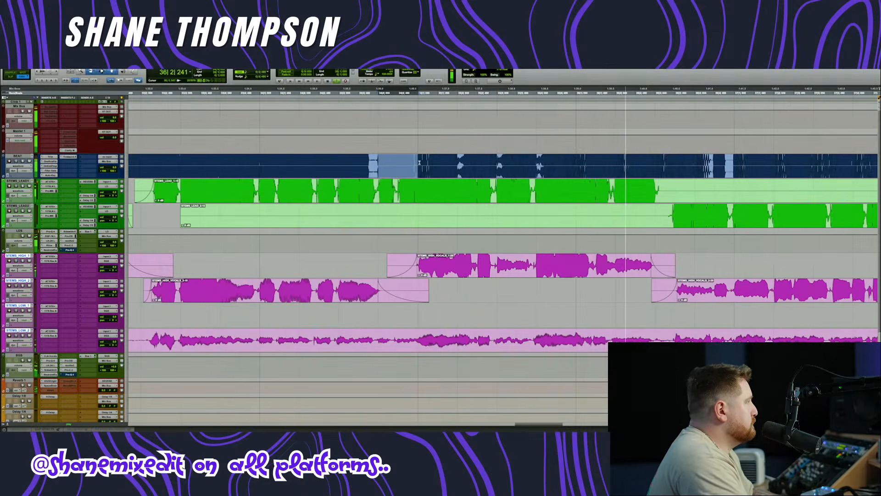
pyautogui.keyDown('shift'); pyautogui.click(366, 161); pyautogui.keyUp('shift')
pyautogui.scroll(-1, 363, 161)
pyautogui.press('Delete')
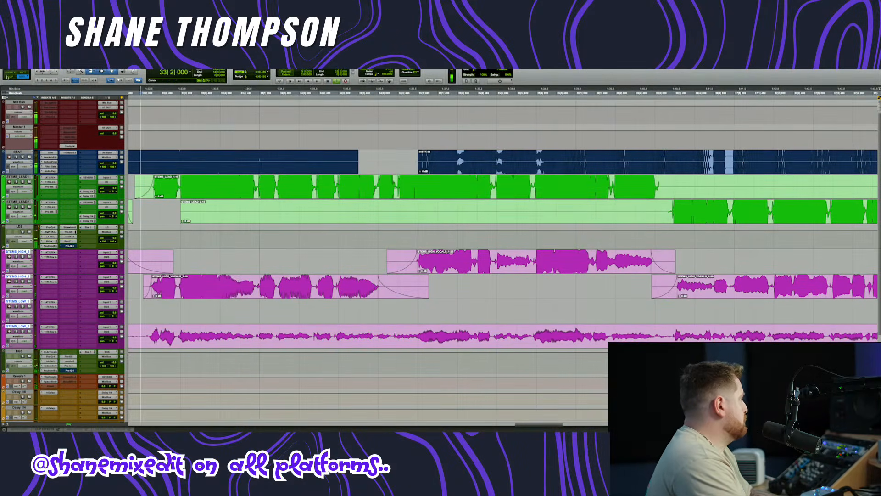
# - Delete the silent lead audio around the handoff from STEMS_LEAD1 to STEMS_LEAD2 and fade the phrase edges
pyautogui.moveTo(162, 203); pyautogui.dragTo(622, 182)
pyautogui.press('Delete')
pyautogui.press('Delete')
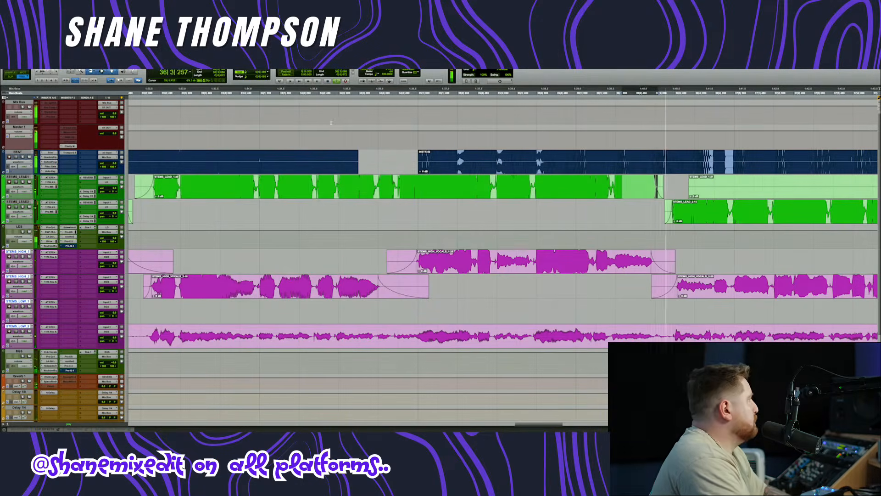
# - Cut a second section out of the BEAT track following the first gap and replay the passage
pyautogui.click(269, 90)
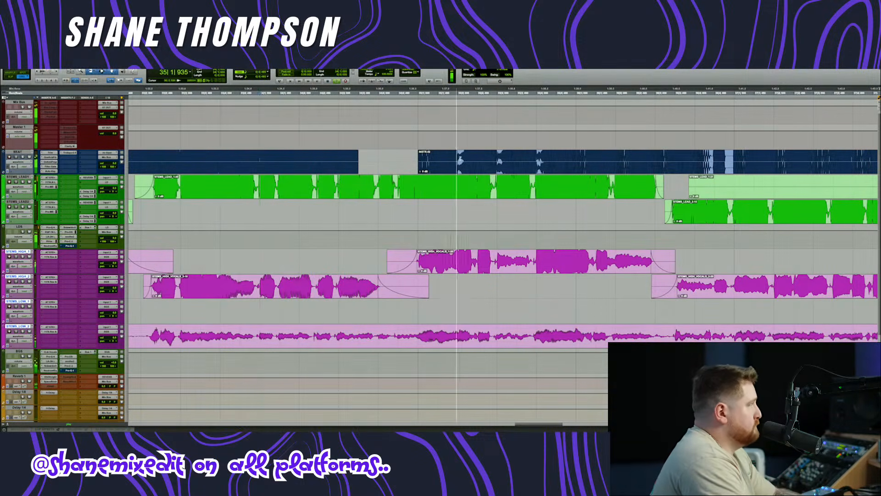
pyautogui.moveTo(496, 158); pyautogui.dragTo(576, 160)
pyautogui.press('Delete')
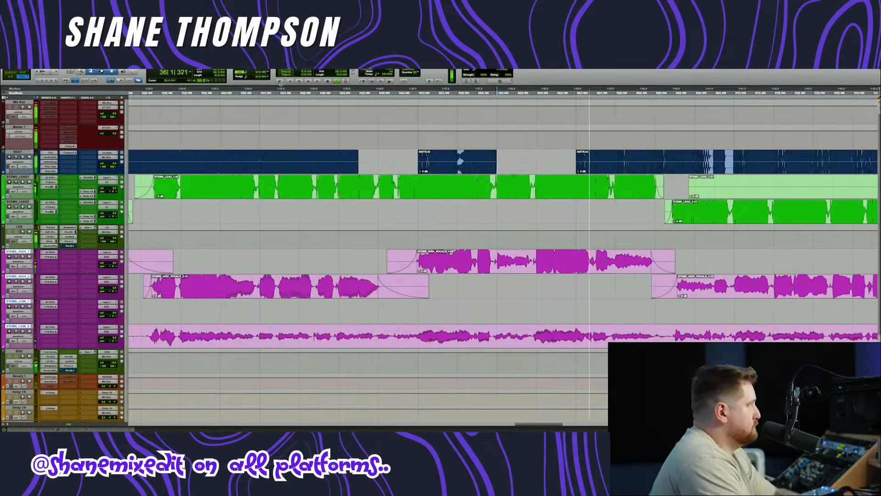
pyautogui.click(165, 89)
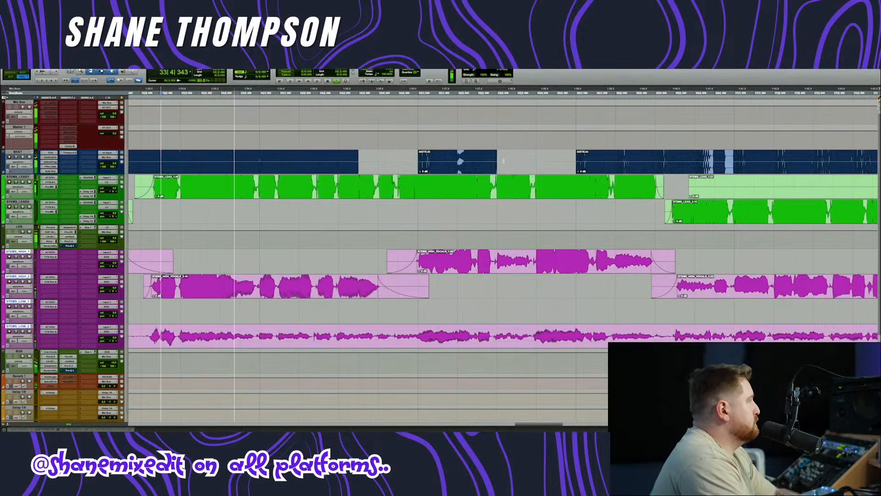
# - Shorten the isolated BEAT clip between the two gaps by removing its second half, and restart playback
pyautogui.moveTo(496, 162); pyautogui.dragTo(456, 163)
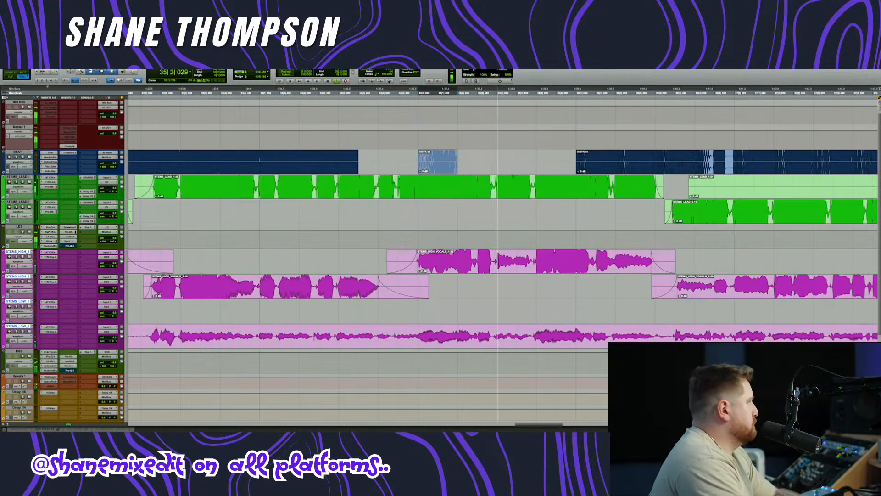
pyautogui.click(518, 129)
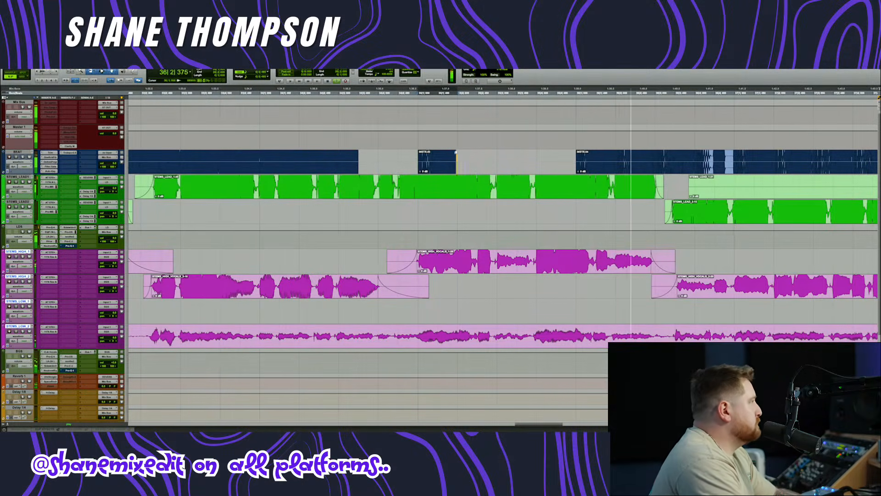
pyautogui.press('space')
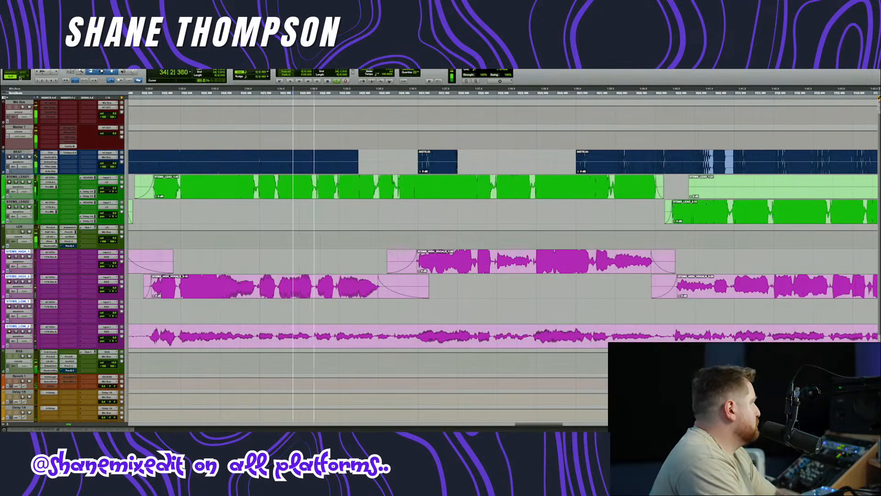
# - In Grid mode, copy the opening slice of the BEAT clip after the second gap, paste it just before that clip, and replay
pyautogui.click(20, 78)
pyautogui.moveTo(614, 159)
pyautogui.mouseDown()
pyautogui.moveTo(558, 159)
pyautogui.moveTo(609, 157)
pyautogui.mouseUp()
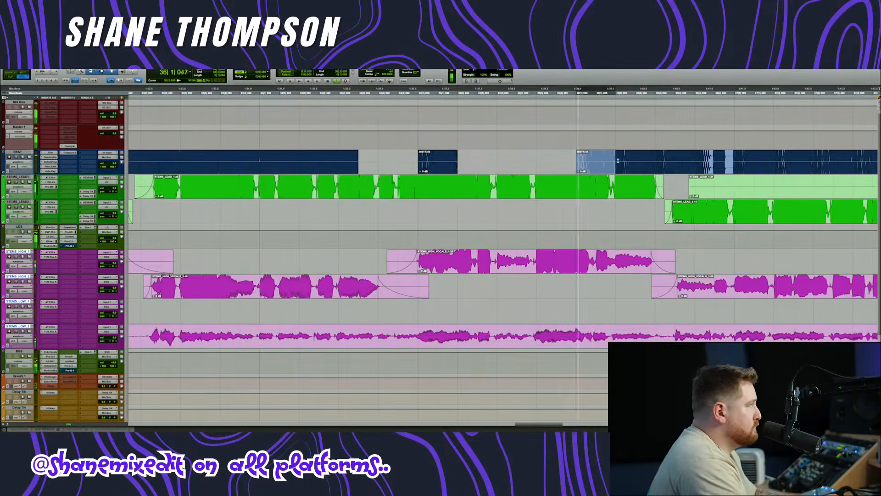
pyautogui.click(534, 156)
pyautogui.press('super+v')
pyautogui.click(166, 93)
# - Separate the next STEMS_LEAD1 phrase from the silence before it, fade in its start and delete the silent clip
pyautogui.hscroll(10, 421, 191)
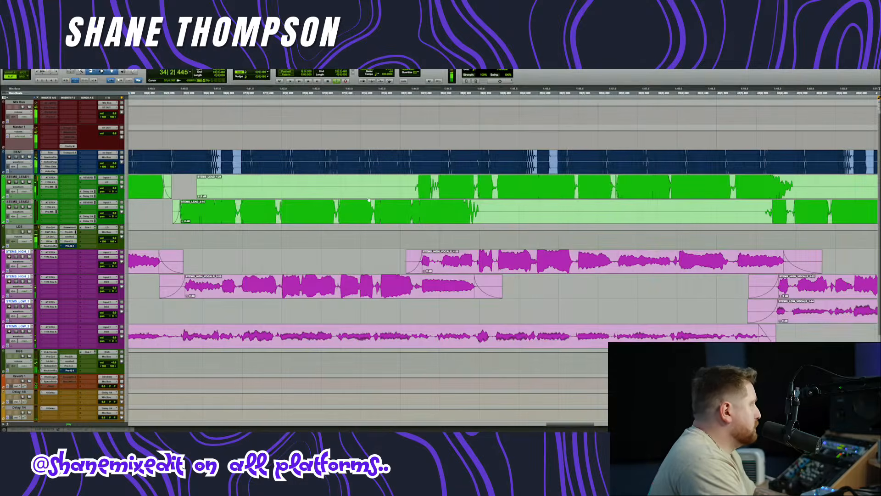
pyautogui.scroll(5, 410, 189)
pyautogui.moveTo(413, 187); pyautogui.dragTo(415, 187)
pyautogui.press('BackSpace')
pyautogui.moveTo(414, 187); pyautogui.dragTo(428, 186)
pyautogui.press('f')
pyautogui.click(393, 192)
pyautogui.press('BackSpace')
# - Delete the silence following the overlapping STEMS_LEAD2 phrase and fade out its tail
pyautogui.moveTo(611, 207); pyautogui.dragTo(540, 205)
pyautogui.press('BackSpace')
pyautogui.press('f')
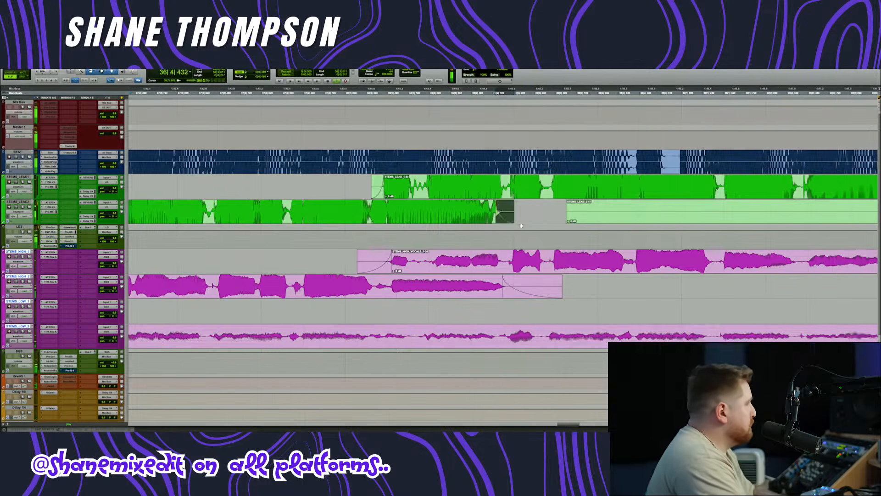
# - Split off the following STEMS_LEAD2 phrase, fade in its start and delete the silent clip before it
pyautogui.moveTo(501, 208); pyautogui.dragTo(503, 209)
pyautogui.press('BackSpace')
pyautogui.moveTo(504, 209); pyautogui.dragTo(514, 210)
pyautogui.press('f')
pyautogui.click(479, 216)
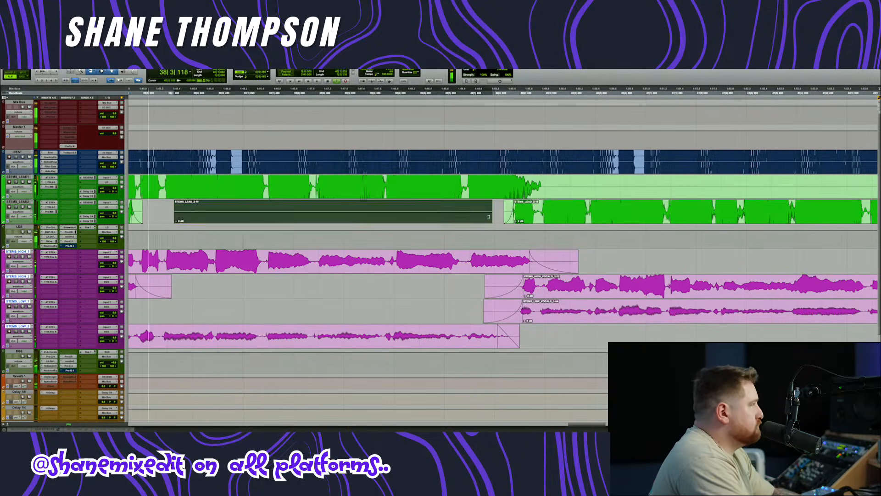
pyautogui.press('BackSpace')
# - Clear the silence after the current STEMS_LEAD1 phrase and fade out its end
pyautogui.press('BackSpace')
pyautogui.moveTo(582, 182); pyautogui.dragTo(534, 181)
pyautogui.press('f')
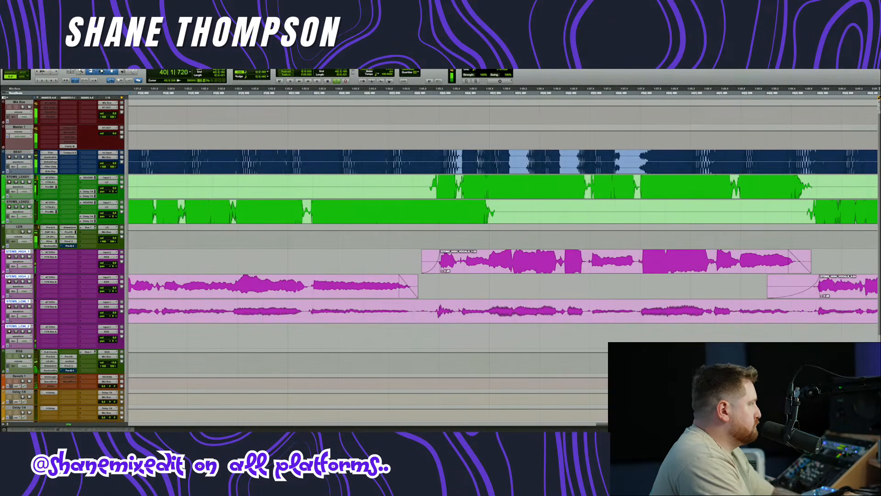
# - Separate the STEMS_LEAD1 phrase near the beat's dropouts from the silence before it and fade in its start
pyautogui.press('BackSpace')
pyautogui.moveTo(430, 183); pyautogui.dragTo(449, 185)
pyautogui.press('f')
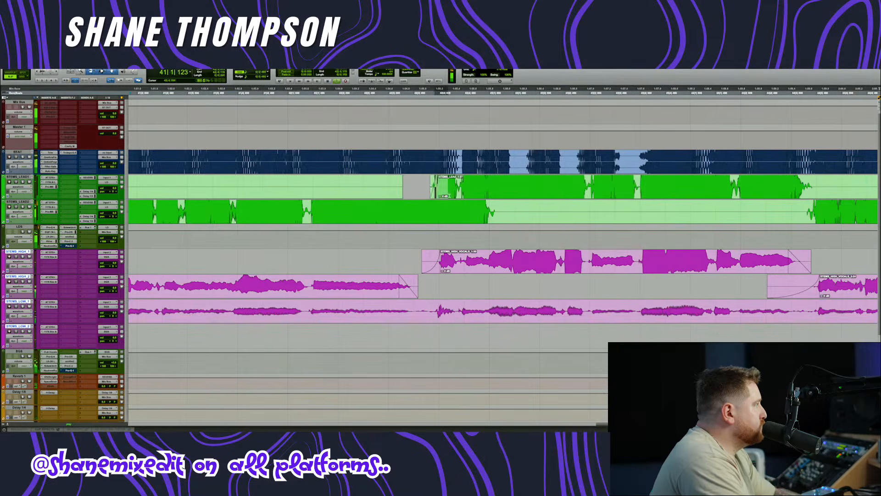
# - Clear the silence after the overlapping STEMS_LEAD2 phrase, fade out its end, and delete the leftover silent STEMS_LEAD1 clip
pyautogui.moveTo(553, 212); pyautogui.dragTo(486, 212)
pyautogui.press('BackSpace')
pyautogui.press('f')
pyautogui.click(388, 195)
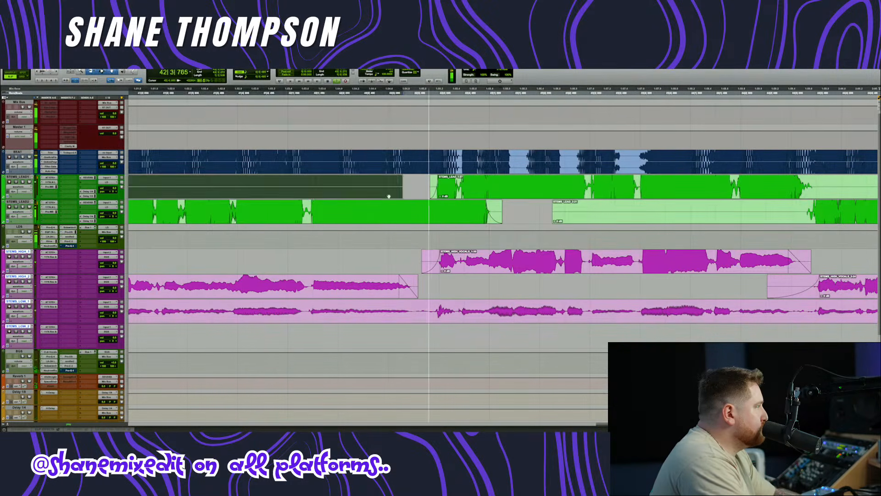
pyautogui.press('BackSpace')
# - Clear the silence before the next STEMS_LEAD2 phrase and fade in its start
pyautogui.moveTo(539, 206); pyautogui.dragTo(813, 212)
pyautogui.press('BackSpace')
pyautogui.press('BackSpace')
# - Clear the silence between the current and next STEMS_LEAD1 phrases, fading out the first and fading in the second
pyautogui.moveTo(844, 187); pyautogui.dragTo(802, 188)
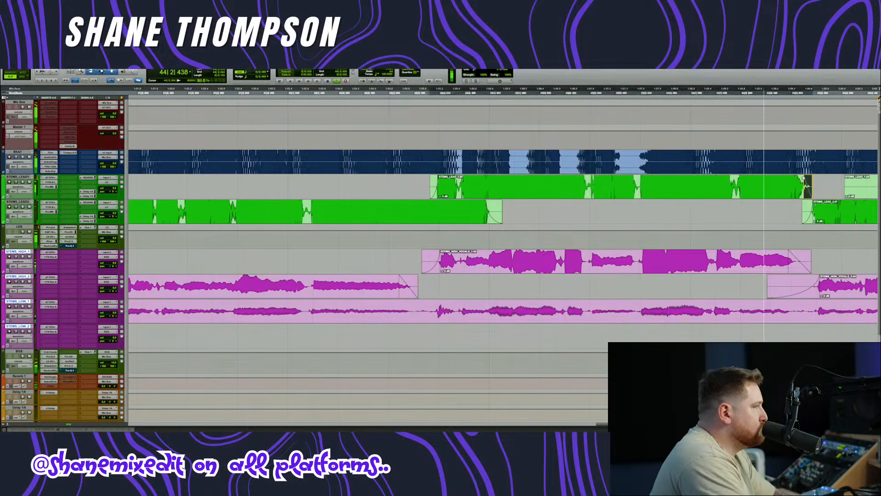
pyautogui.press('f')
pyautogui.hscroll(9, 555, 189)
pyautogui.moveTo(420, 185); pyautogui.dragTo(703, 181)
pyautogui.press('BackSpace')
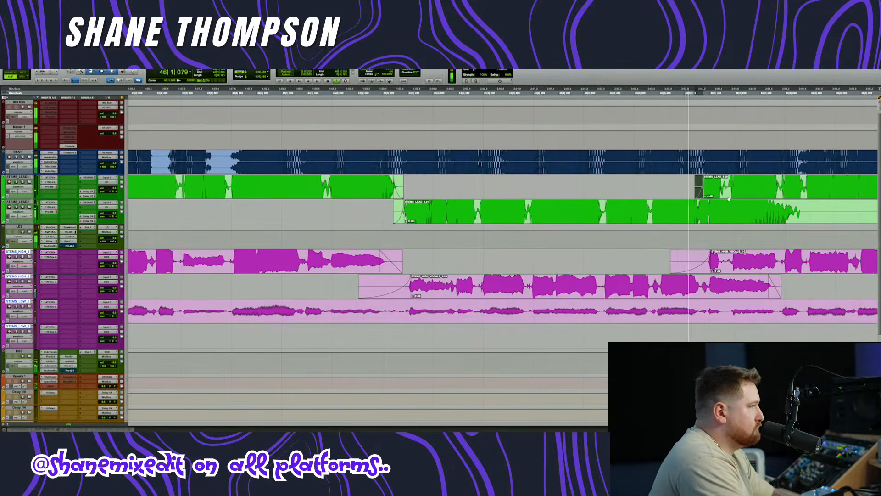
# - Clear the silence between the current and following STEMS_LEAD2 phrases, fading out the first and fading in the second
pyautogui.moveTo(838, 210); pyautogui.dragTo(804, 209)
pyautogui.press('BackSpace')
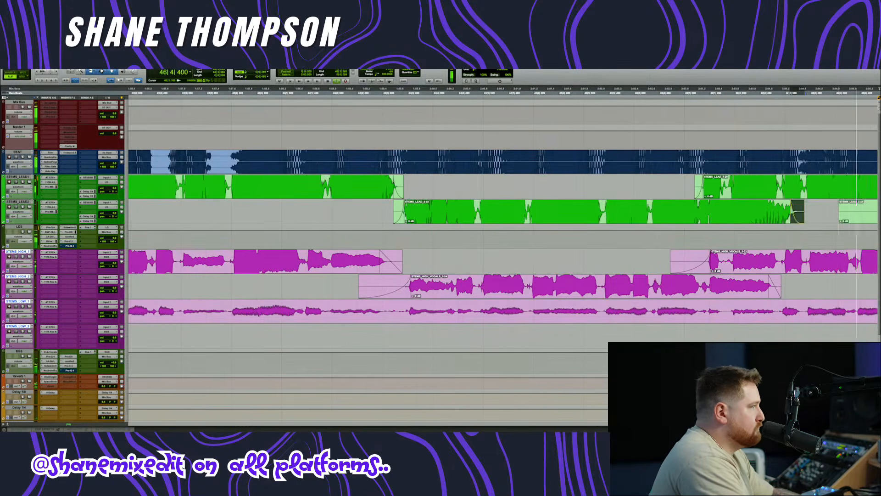
pyautogui.moveTo(538, 210); pyautogui.dragTo(570, 202)
pyautogui.press('BackSpace')
pyautogui.click(525, 219)
pyautogui.press('BackSpace')
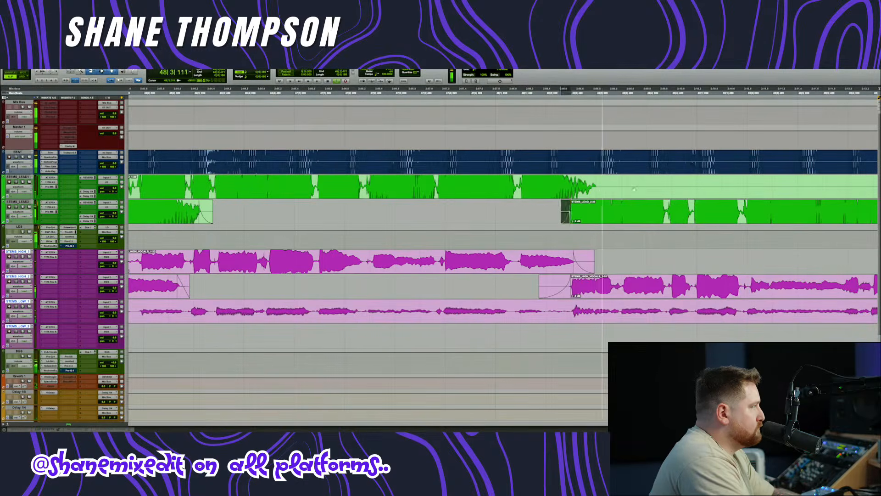
# - Delete the silence following the overlapping STEMS_LEAD1 phrase and fade out its tail
pyautogui.moveTo(635, 184); pyautogui.dragTo(652, 191)
pyautogui.press('BackSpace')
pyautogui.press('BackSpace')
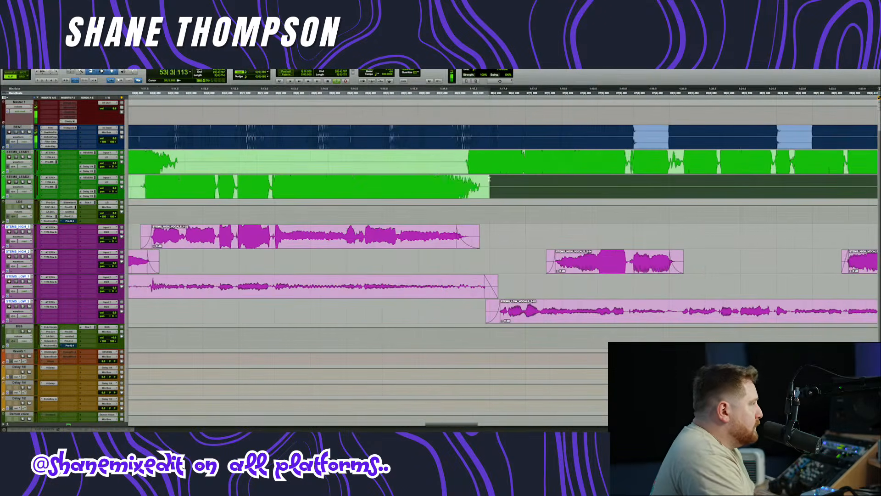
# - Fade out the end of the STEMS_LEAD2 phrase, then split off the next STEMS_LEAD1 phrase and fade in its start
pyautogui.click(482, 178)
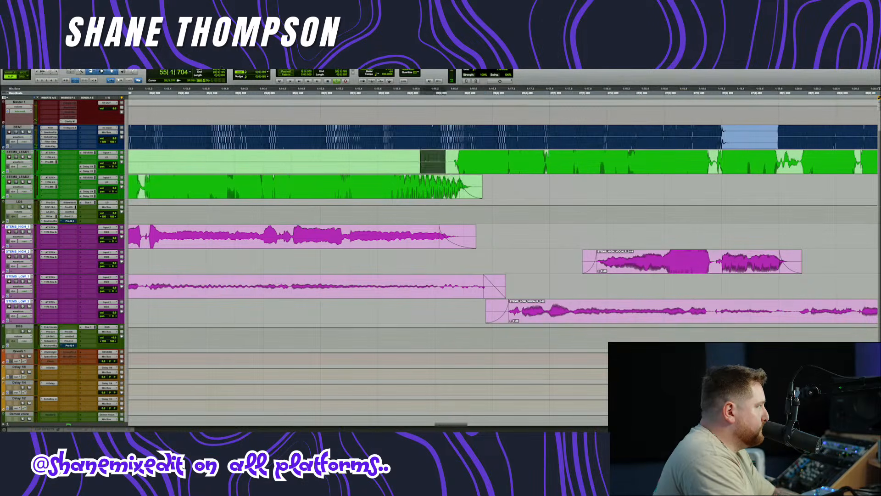
pyautogui.press('BackSpace')
pyautogui.click(458, 160)
pyautogui.press('d')
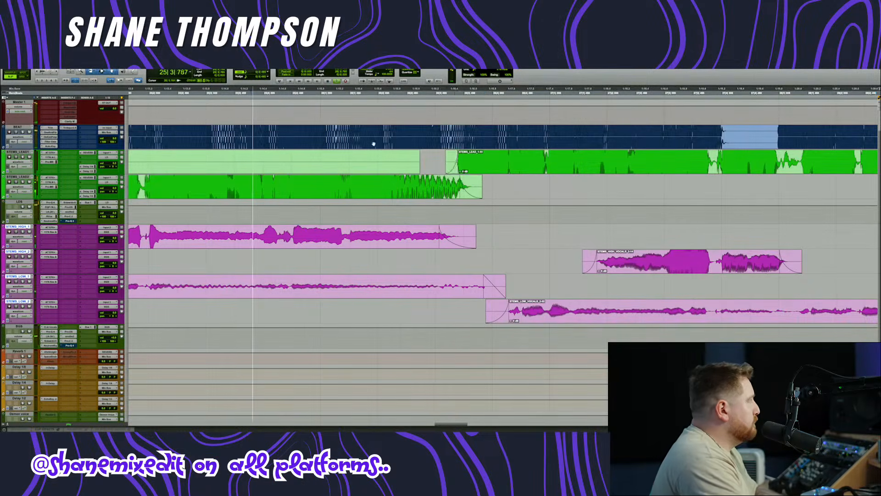
# - Clear the silence after the preceding STEMS_LEAD1 phrase, fade out its end and delete the leftover silent clip
pyautogui.scroll(-5, 374, 144)
pyautogui.hscroll(-5, 373, 144)
pyautogui.scroll(4, 407, 152)
pyautogui.moveTo(438, 159); pyautogui.dragTo(422, 159)
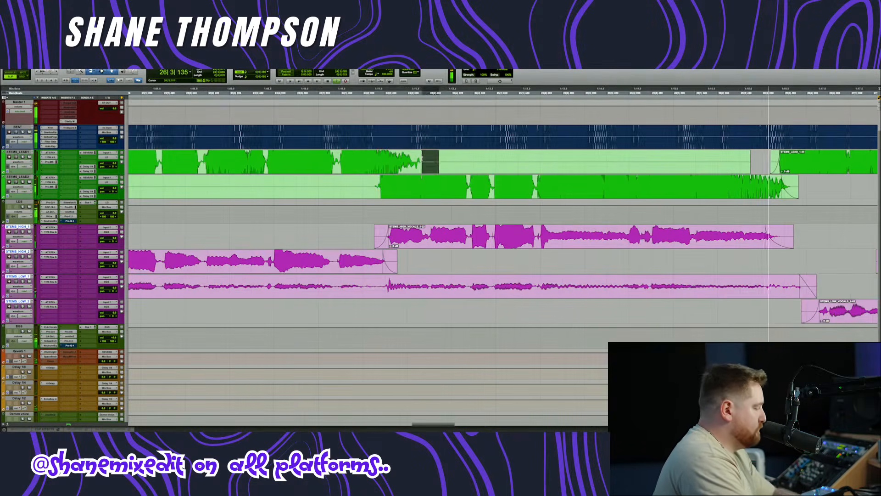
pyautogui.press('BackSpace')
pyautogui.click(411, 159)
pyautogui.press('g')
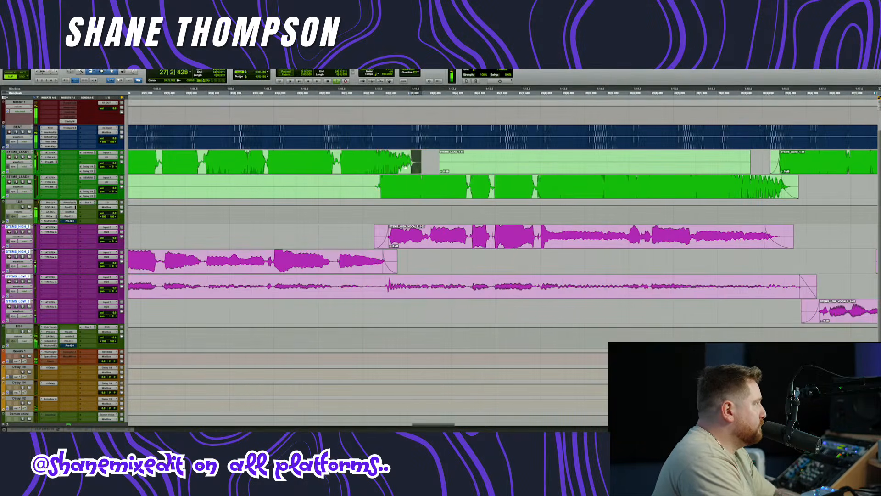
pyautogui.click(459, 168)
pyautogui.press('BackSpace')
# - Separate the overlapping STEMS_LEAD2 phrase from the silence before it and fade in its start
pyautogui.moveTo(367, 182)
pyautogui.mouseDown()
pyautogui.moveTo(330, 182)
pyautogui.moveTo(372, 181)
pyautogui.mouseUp()
pyautogui.press('BackSpace')
pyautogui.moveTo(372, 178); pyautogui.dragTo(380, 178)
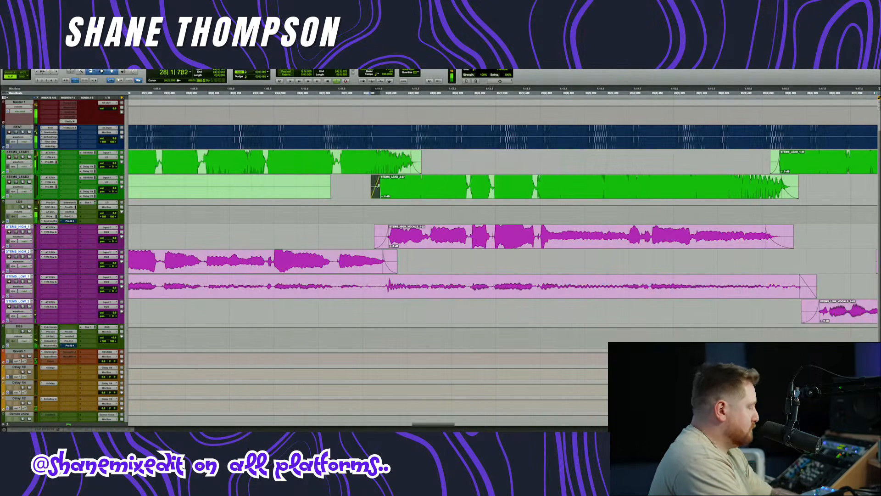
# - Clear the silence before the earlier untrimmed STEMS_LEAD1 phrase and fade in its start
pyautogui.scroll(1, 385, 184)
pyautogui.hscroll(-10, 393, 199)
pyautogui.hscroll(-5, 394, 198)
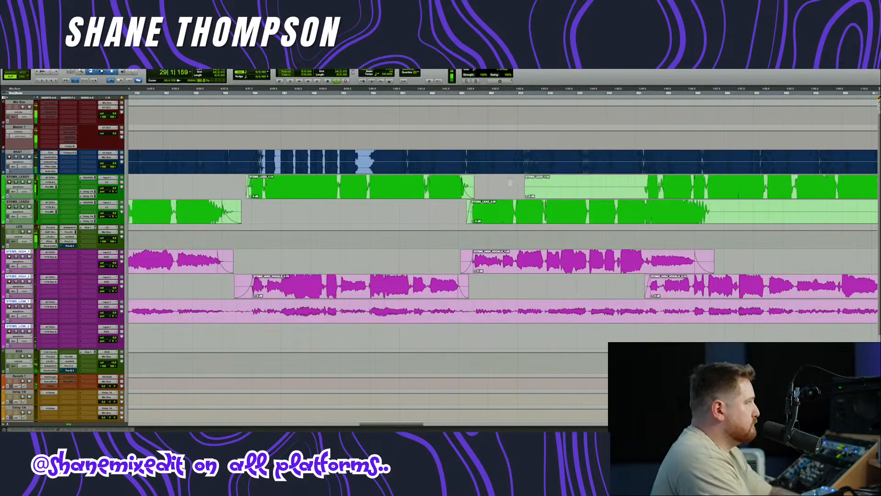
pyautogui.moveTo(510, 183); pyautogui.dragTo(648, 178)
pyautogui.press('BackSpace')
pyautogui.scroll(4, 661, 193)
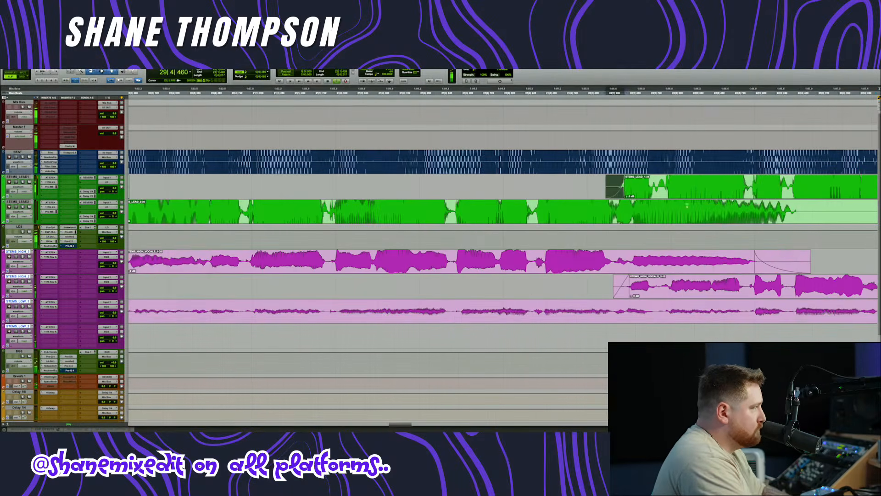
# - Fade out the end of the overlapping STEMS_LEAD2 phrase and delete the silent clip that follows it
pyautogui.press('BackSpace')
pyautogui.click(800, 209)
pyautogui.moveTo(845, 210); pyautogui.dragTo(771, 207)
pyautogui.hscroll(12, 782, 209)
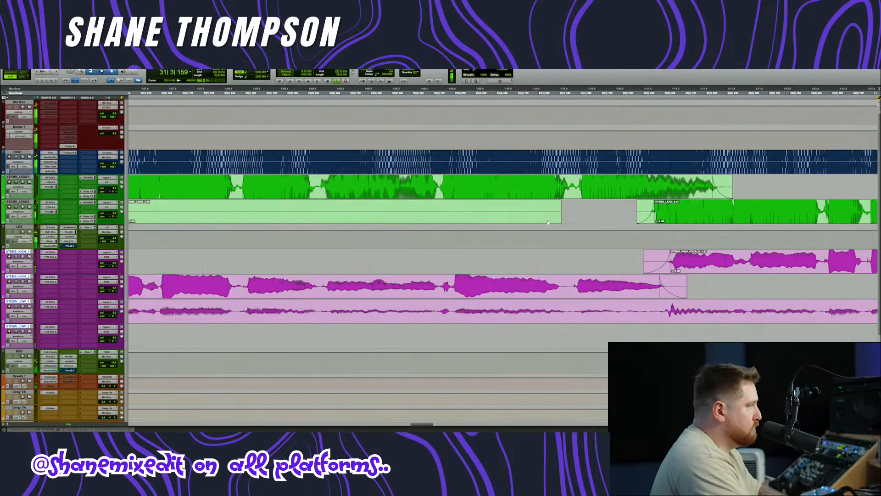
pyautogui.press('BackSpace')
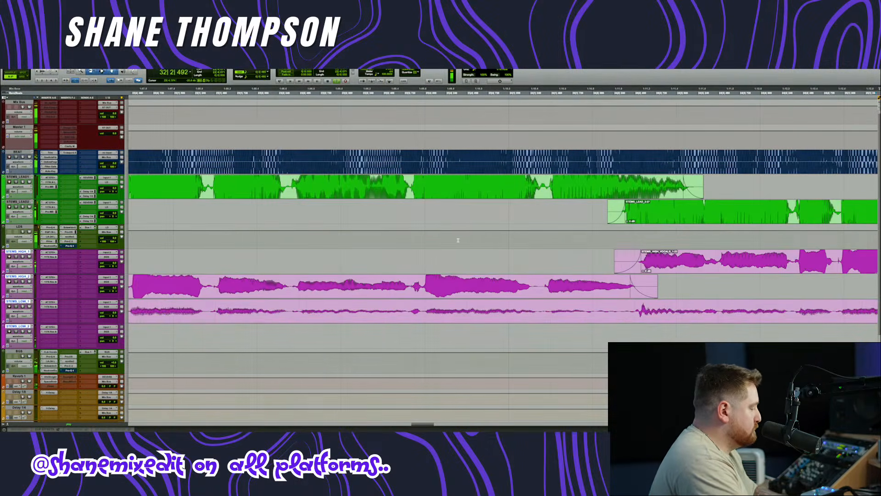
# - Review the trimmed phrases on STEMS_LEAD1 and STEMS_LEAD2 across the song for leftover silence and missing fades
pyautogui.scroll(-5, 458, 240)
pyautogui.hscroll(15, 441, 242)
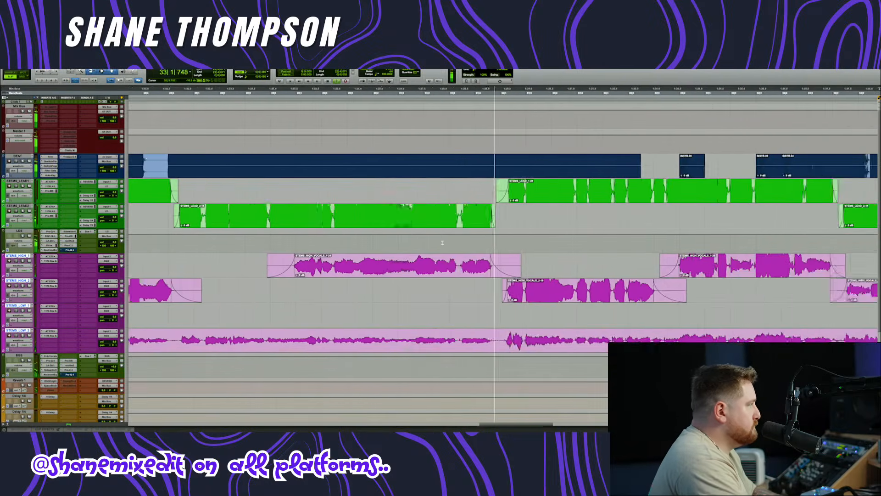
pyautogui.hscroll(-10, 442, 242)
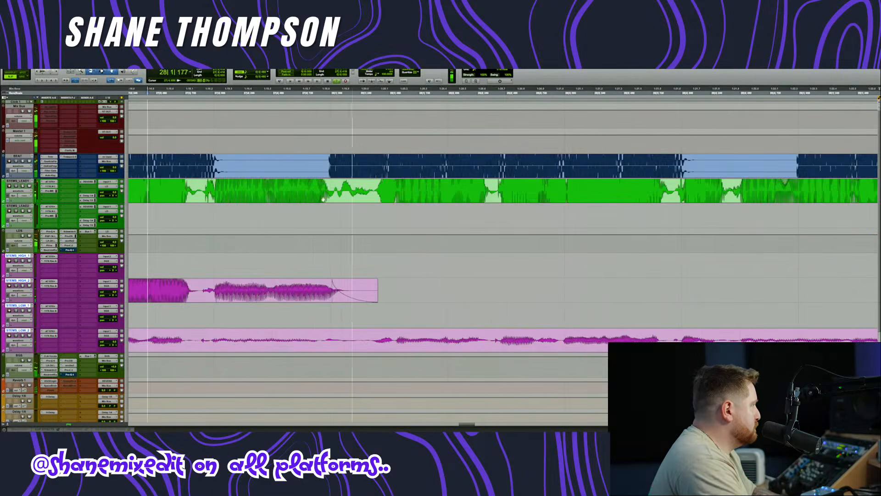
pyautogui.moveTo(374, 202); pyautogui.dragTo(330, 198)
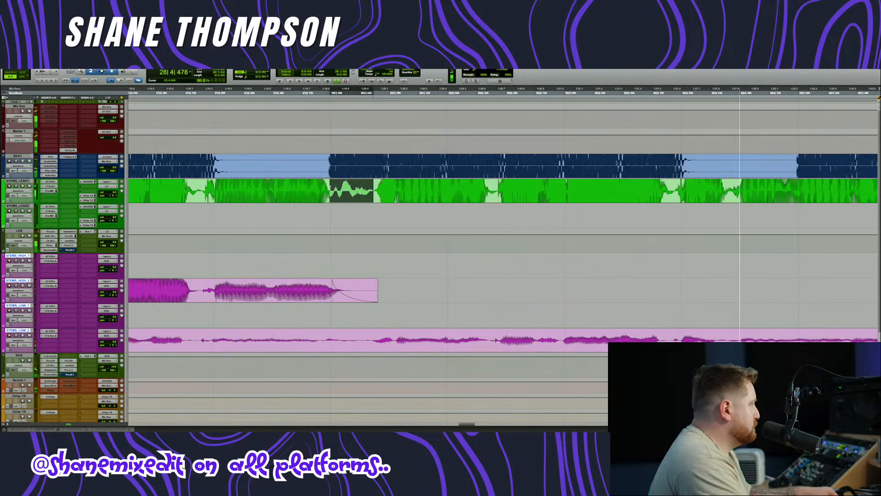
pyautogui.scroll(-6, 405, 220)
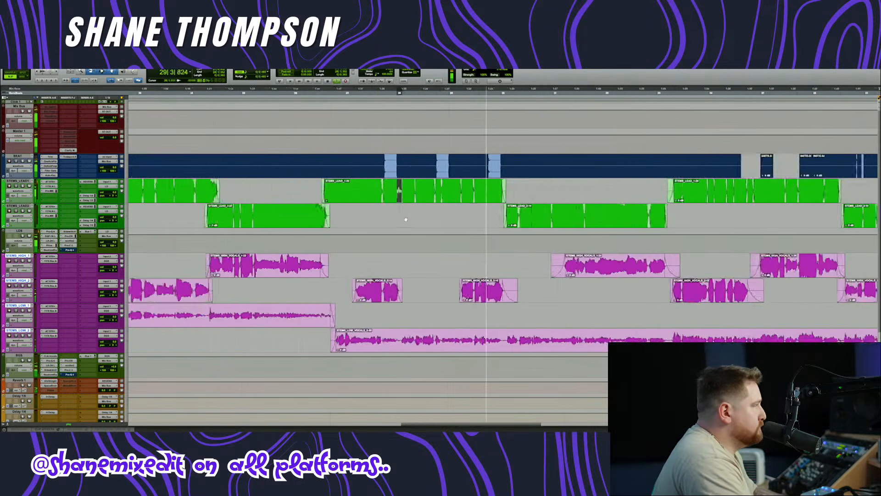
pyautogui.hscroll(8, 405, 220)
pyautogui.hscroll(-10, 405, 220)
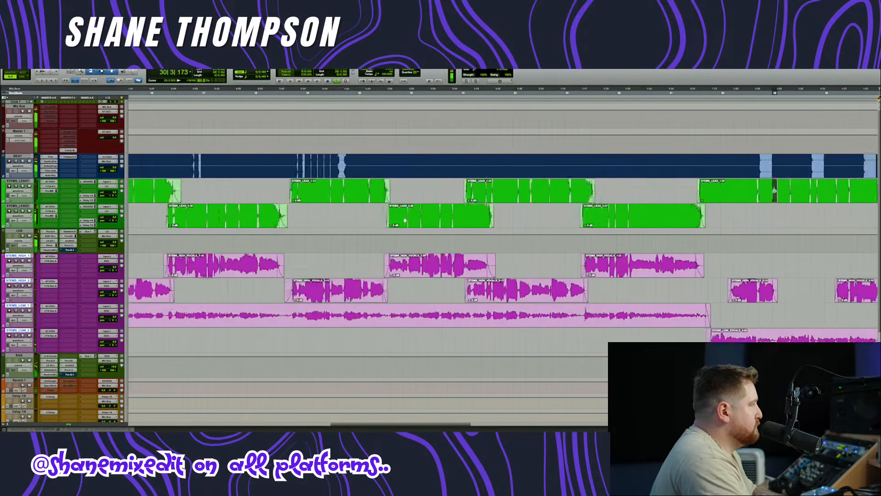
pyautogui.scroll(6, 582, 220)
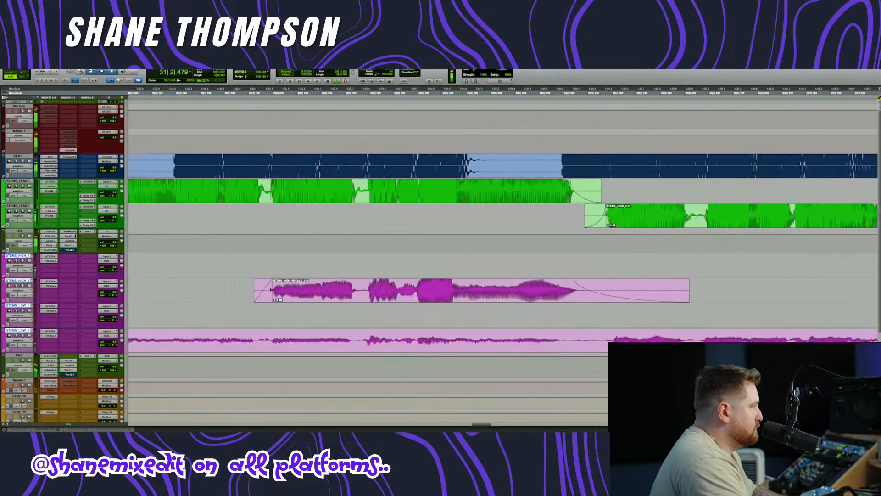
pyautogui.click(734, 223)
pyautogui.scroll(-8, 546, 246)
pyautogui.hscroll(-6, 541, 246)
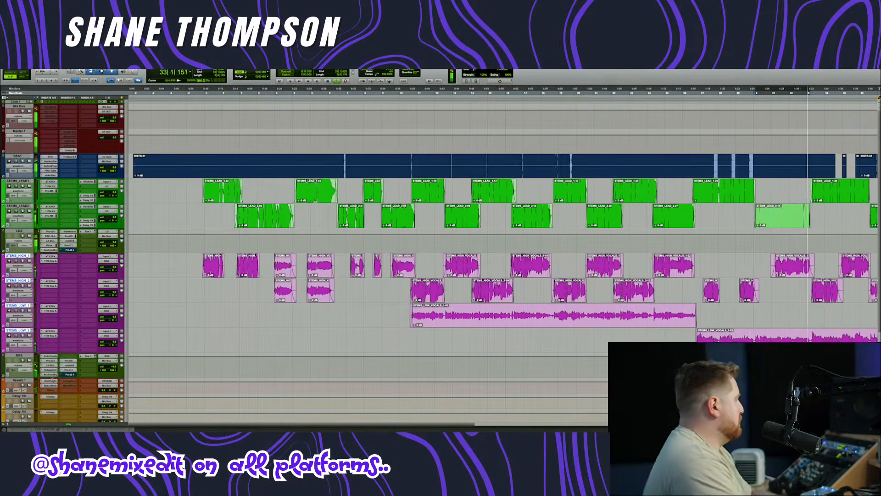
# - Inspect the FabFilter Pro-C 2 on the BGS bus and the FabFilter Pro-Q 4 on the LDS bus
pyautogui.click(69, 370)
pyautogui.click(69, 245)
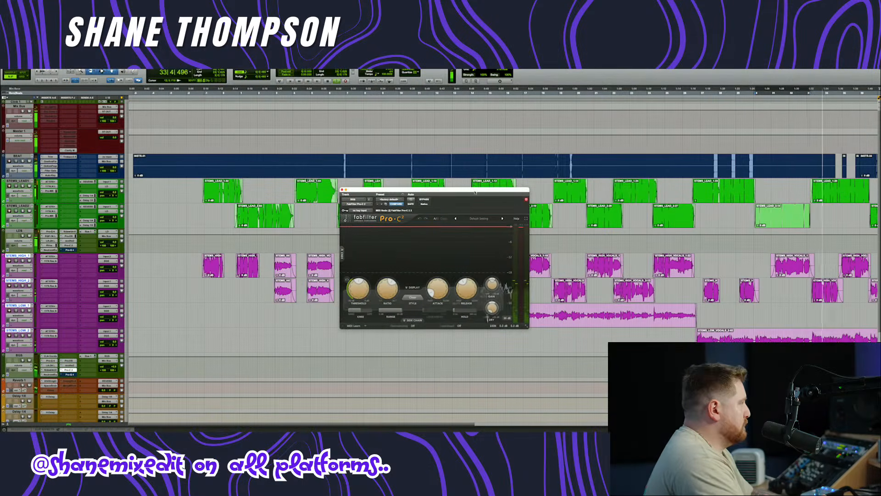
pyautogui.click(69, 250)
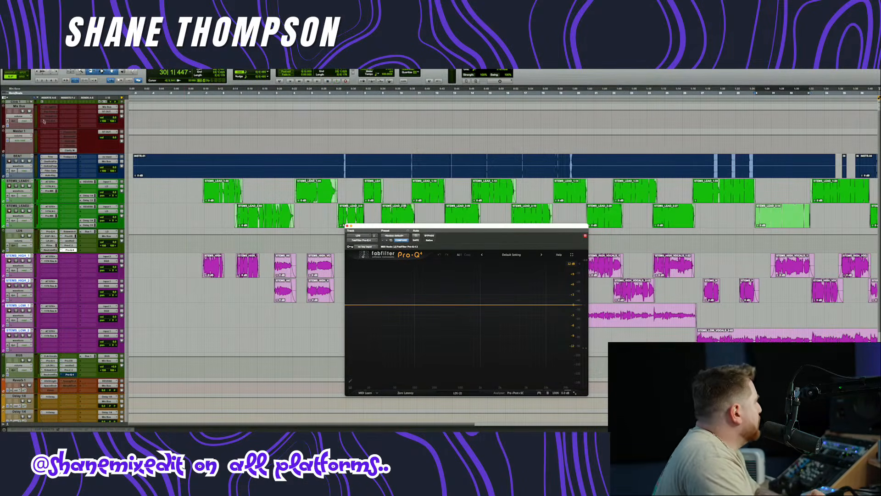
# - Remove the Mix Bus track from the session
pyautogui.click(21, 106)
pyautogui.rightClick(21, 106)
pyautogui.click(33, 200)
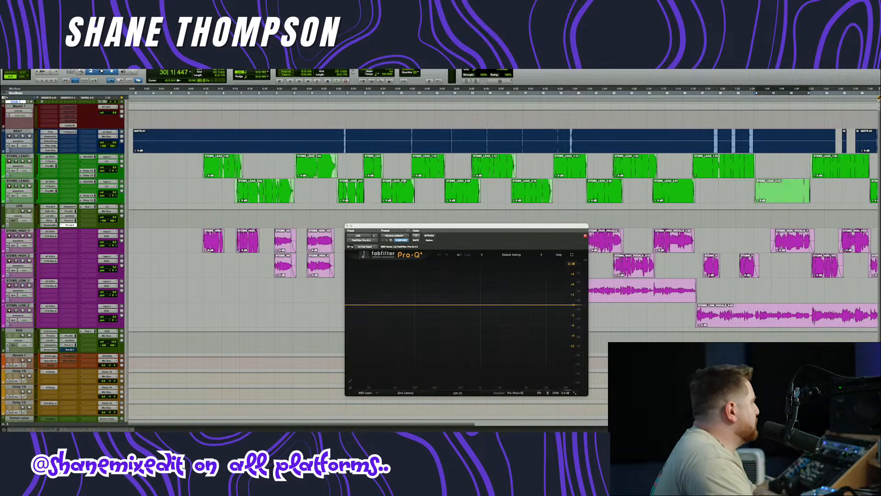
# - Import session data from the mix template on the Desktop and set its MIX (Stereo) track to come in as a new track
pyautogui.click(43, 67)
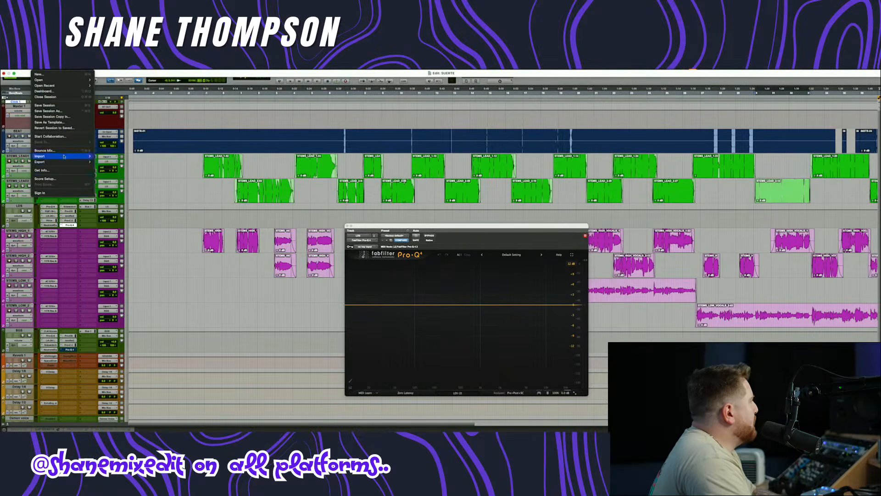
pyautogui.moveTo(64, 156)
pyautogui.click(111, 157)
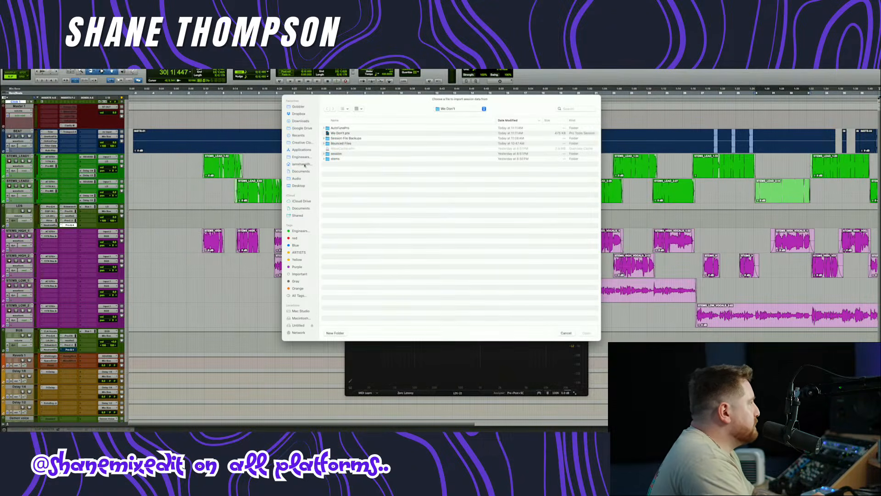
pyautogui.click(301, 156)
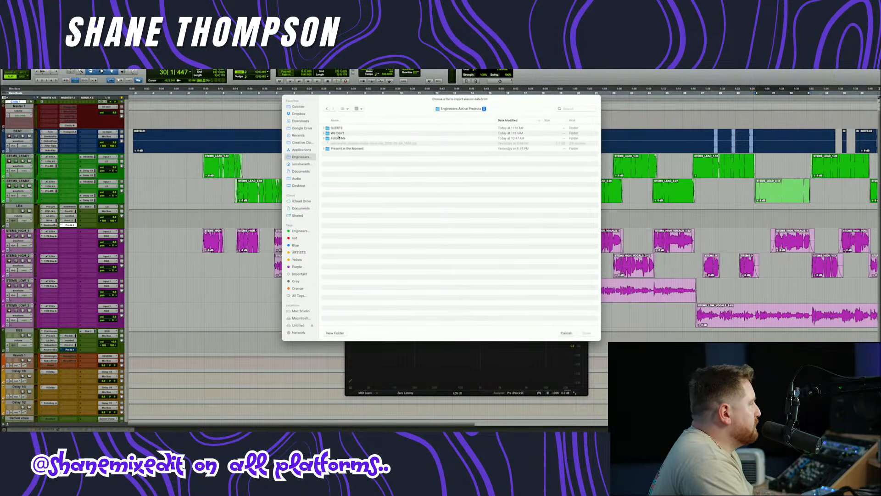
pyautogui.click(298, 185)
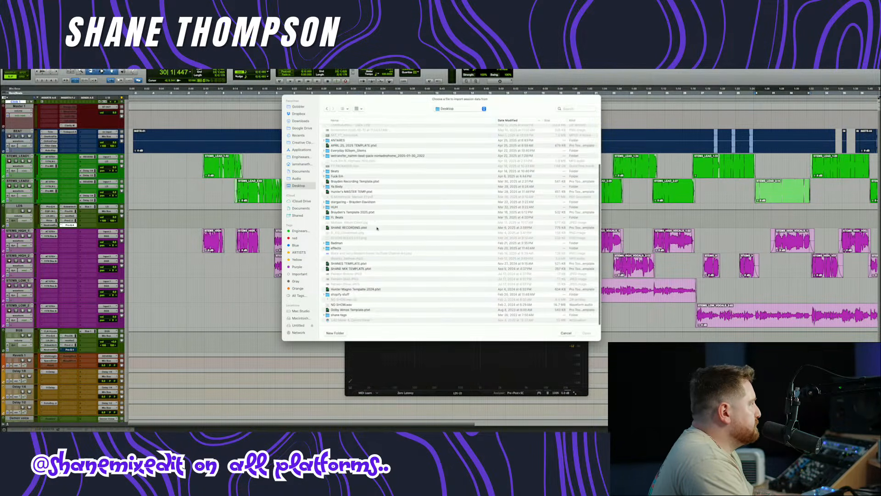
pyautogui.click(364, 268)
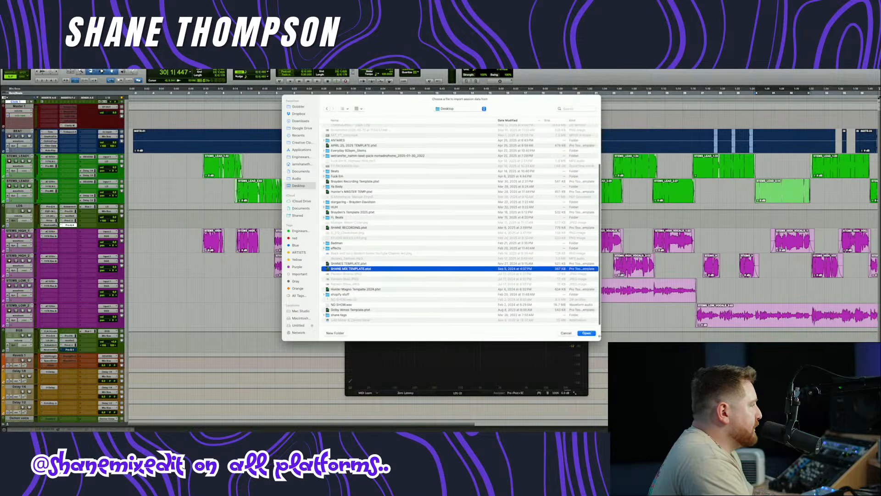
pyautogui.click(587, 333)
pyautogui.click(482, 211)
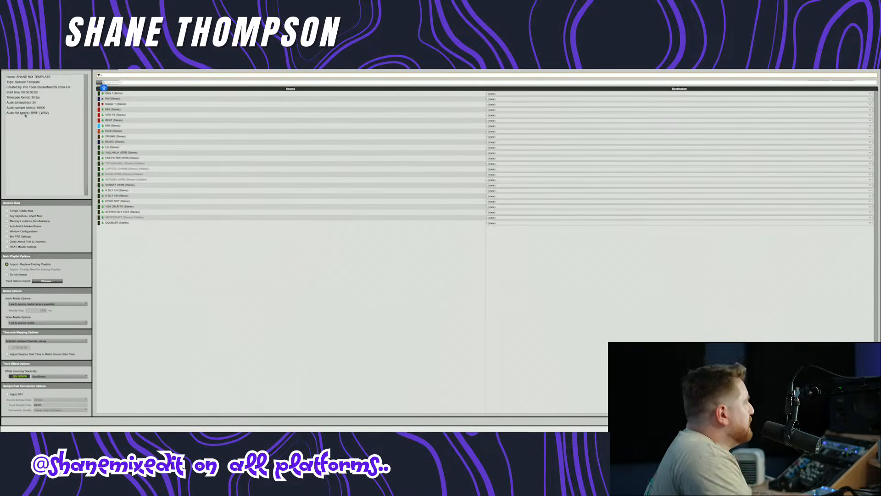
pyautogui.click(123, 109)
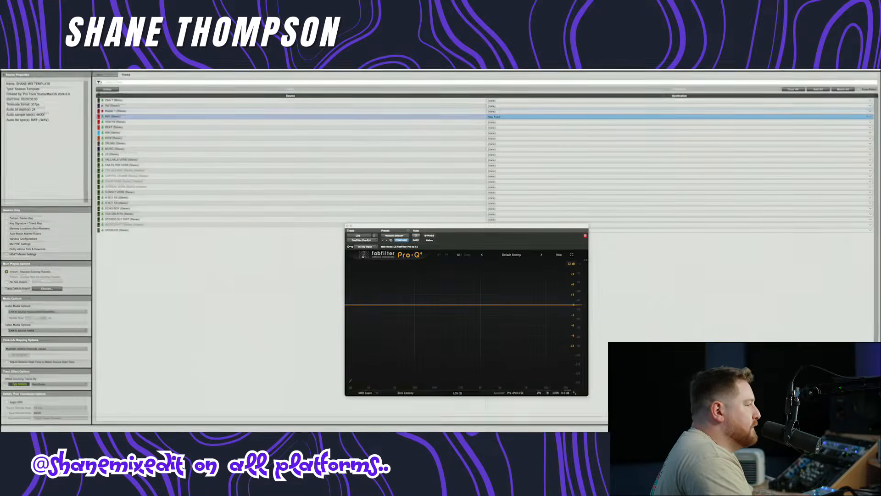
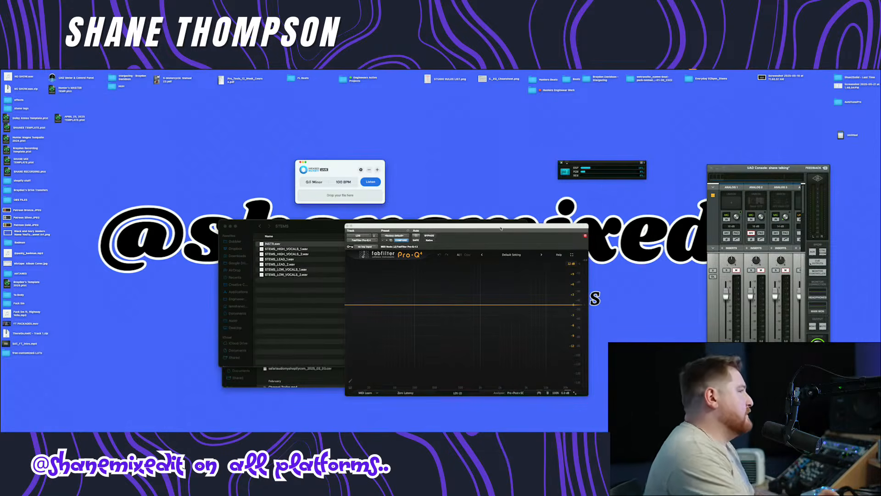
# - Move the unneeded folder below the screenshots on the desktop to the Trash, and clear away the STEMS and Pro-Q 4 windows
pyautogui.rightClick(838, 104)
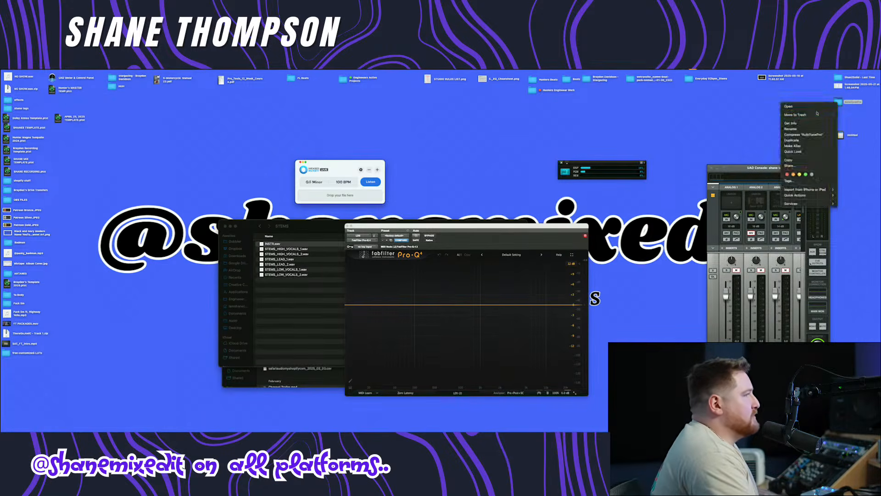
pyautogui.click(824, 115)
pyautogui.moveTo(477, 227); pyautogui.dragTo(509, 245)
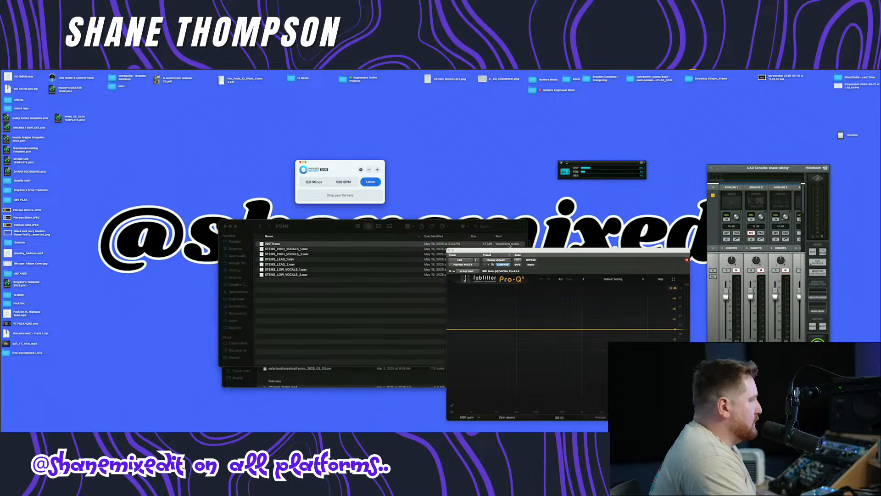
pyautogui.click(225, 226)
pyautogui.moveTo(317, 245); pyautogui.dragTo(199, 218)
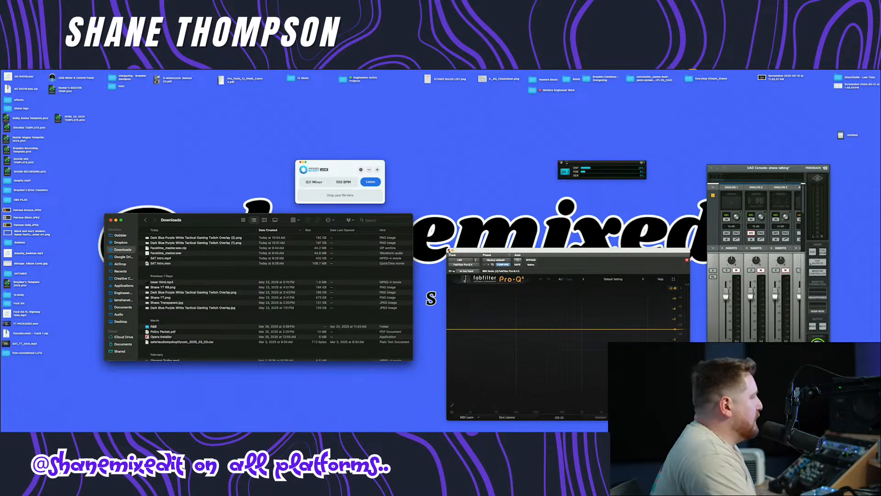
pyautogui.click(448, 251)
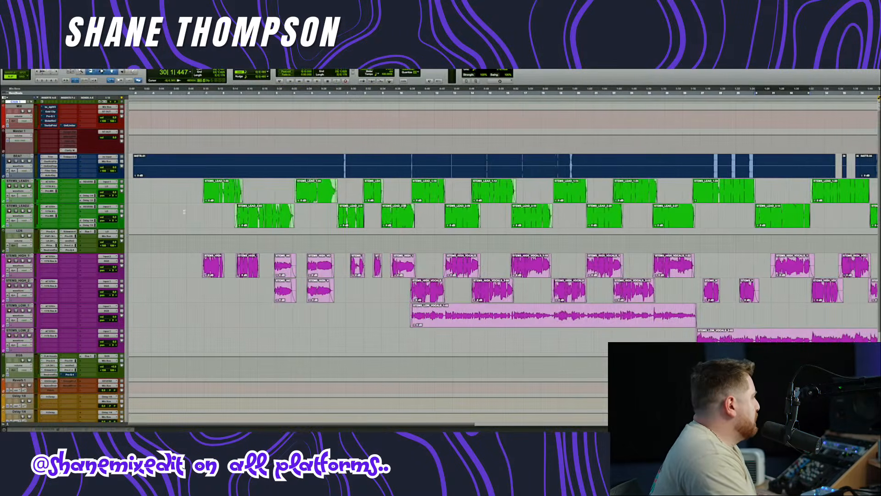
# - Play the song's ending from around bar 53 to check the final section of the BEAT track
pyautogui.press('r')
pyautogui.press('r')
pyautogui.press('r')
pyautogui.press('r')
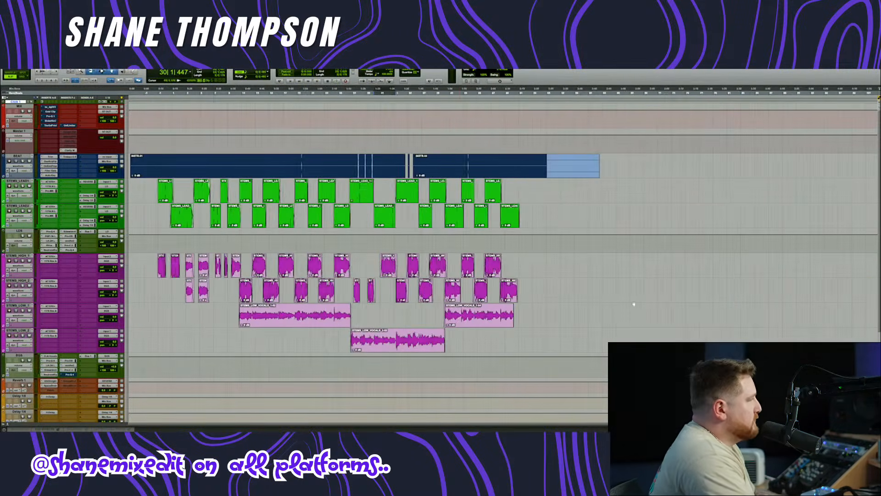
pyautogui.press('t')
pyautogui.press('t')
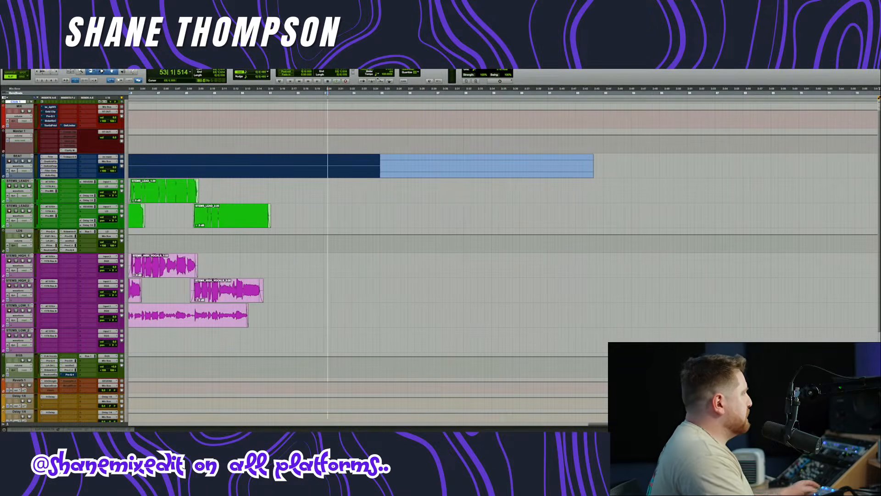
pyautogui.click(337, 82)
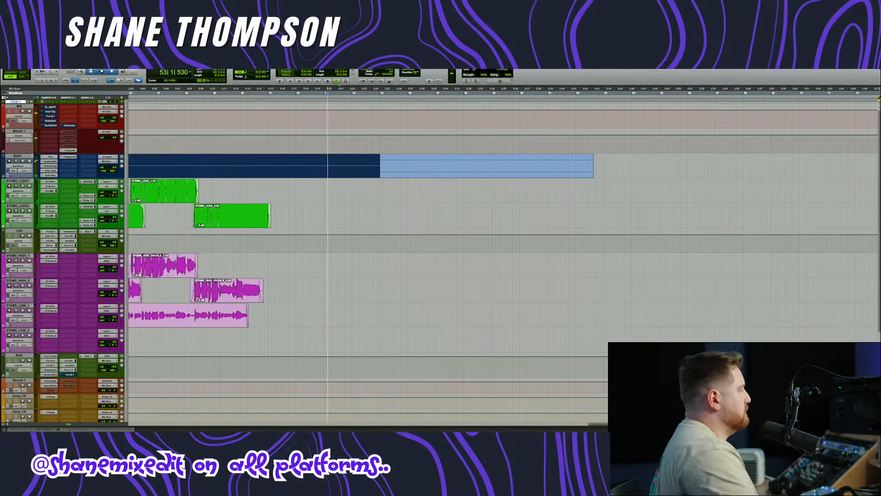
pyautogui.press('t')
pyautogui.moveTo(633, 168); pyautogui.dragTo(340, 173)
pyautogui.hscroll(-10, 384, 195)
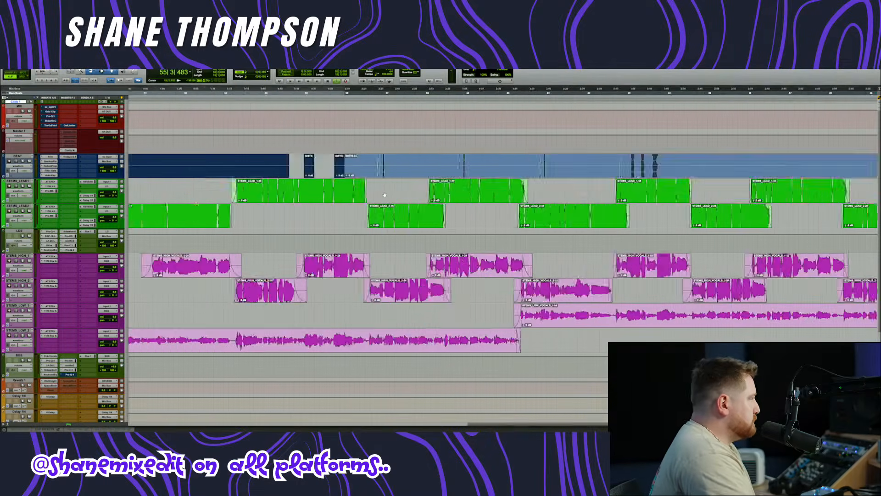
# - Play the song from its opening and open the FabFilter Pro-Q 4 on the LDS bus
pyautogui.press('r')
pyautogui.hscroll(-10, 384, 195)
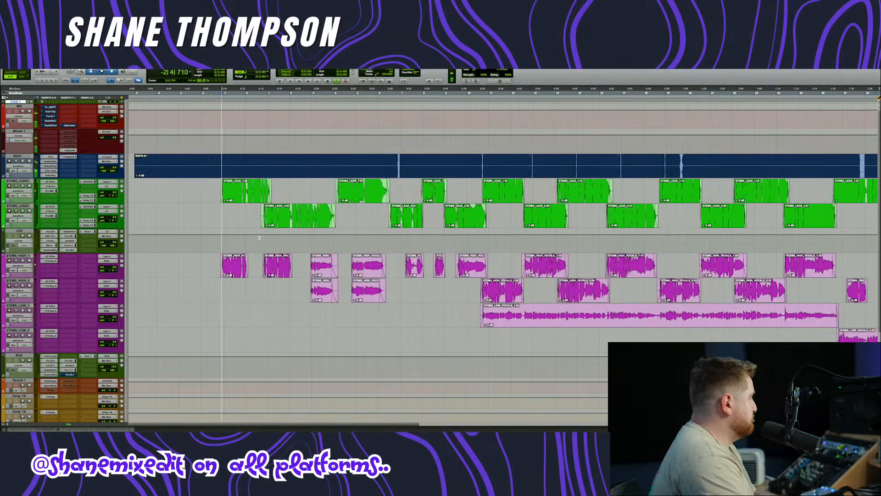
pyautogui.press('t')
pyautogui.hscroll(-5, 308, 263)
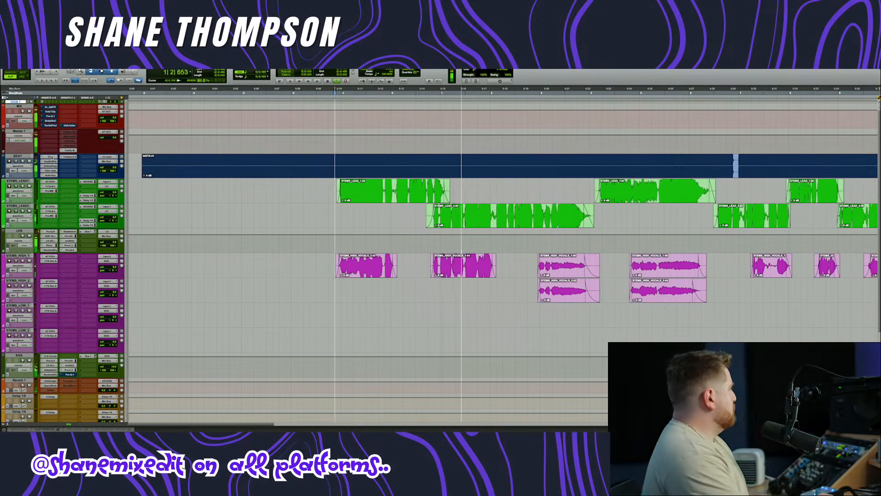
pyautogui.click(69, 250)
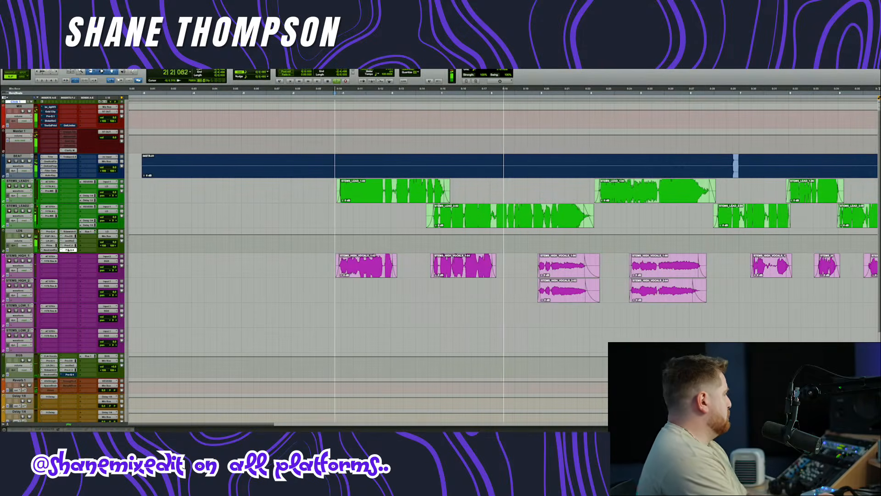
pyautogui.moveTo(501, 249); pyautogui.dragTo(402, 183)
pyautogui.scroll(-3, 395, 154)
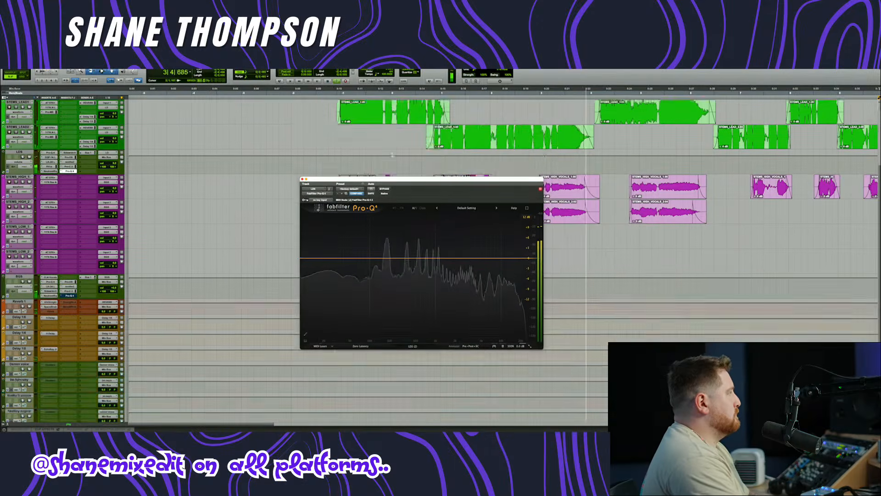
pyautogui.scroll(2, 396, 154)
pyautogui.scroll(-1, 396, 155)
# - Add a dynamic bell cut at about 180 Hz to the LDS bus EQ and lower the BGS bus volume slightly
pyautogui.doubleClick(386, 256)
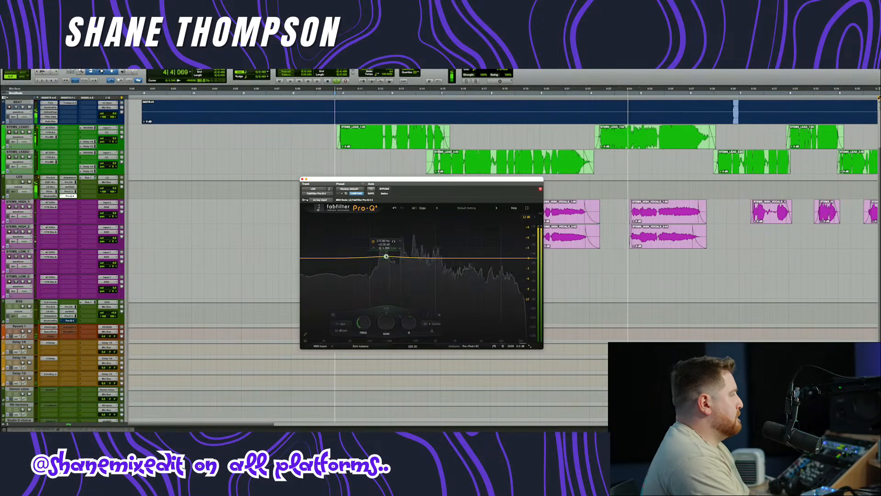
pyautogui.moveTo(393, 241); pyautogui.dragTo(386, 260)
pyautogui.rightClick(385, 259)
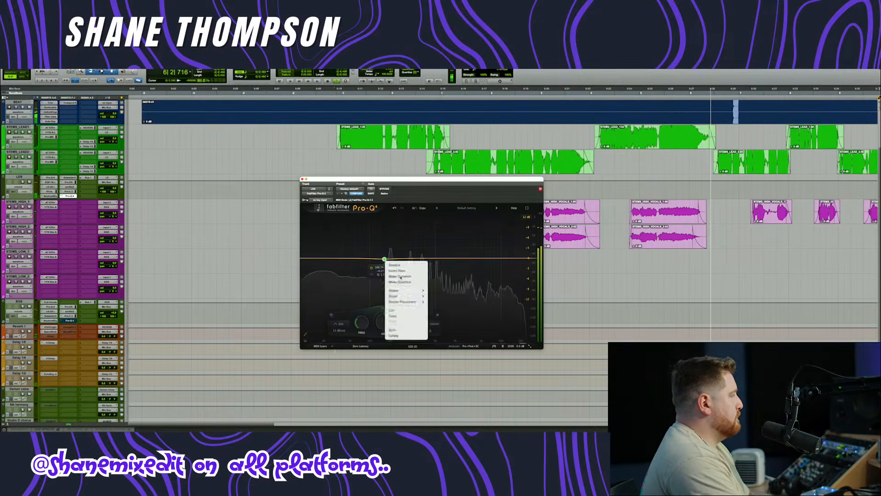
pyautogui.click(387, 270)
pyautogui.moveTo(392, 276); pyautogui.dragTo(394, 278)
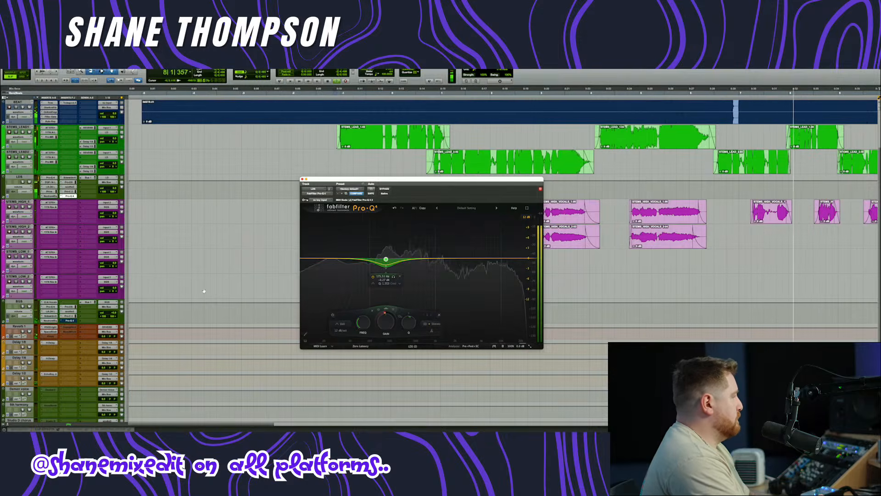
pyautogui.moveTo(114, 313); pyautogui.dragTo(114, 316)
# - Sweep a boosted second band through the low mids of the LDS bus EQ and set it to a slight cut around 400 Hz
pyautogui.moveTo(412, 179); pyautogui.dragTo(389, 160)
pyautogui.moveTo(370, 258); pyautogui.dragTo(391, 195)
pyautogui.scroll(3, 389, 235)
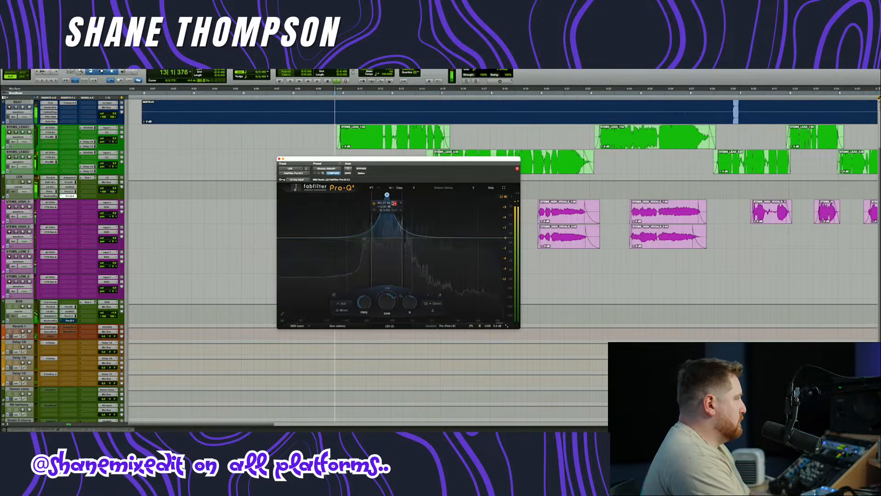
pyautogui.moveTo(389, 301); pyautogui.dragTo(391, 336)
# - Audition the 180 Hz band in isolation and add a slight third cut just above the second band
pyautogui.moveTo(364, 239)
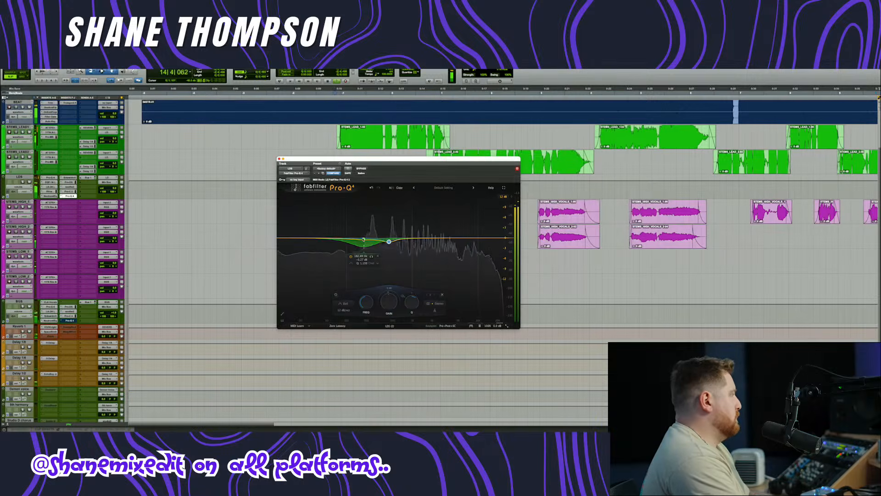
pyautogui.click(372, 257)
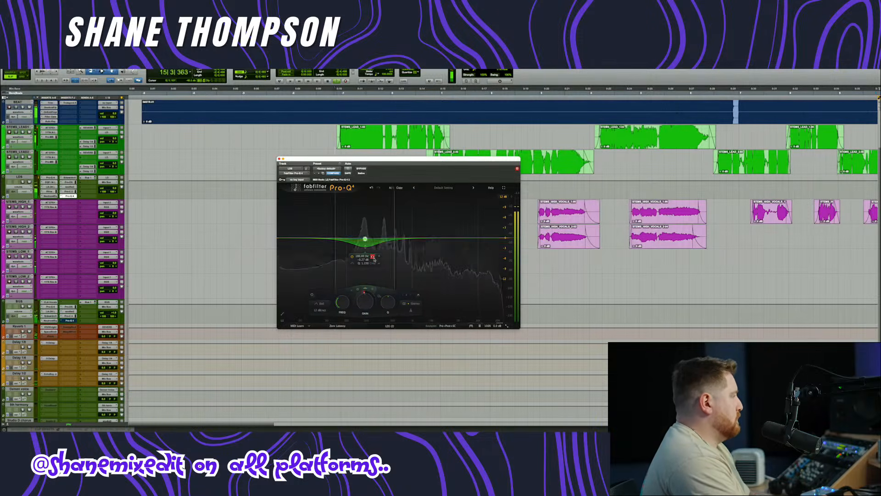
pyautogui.click(423, 236)
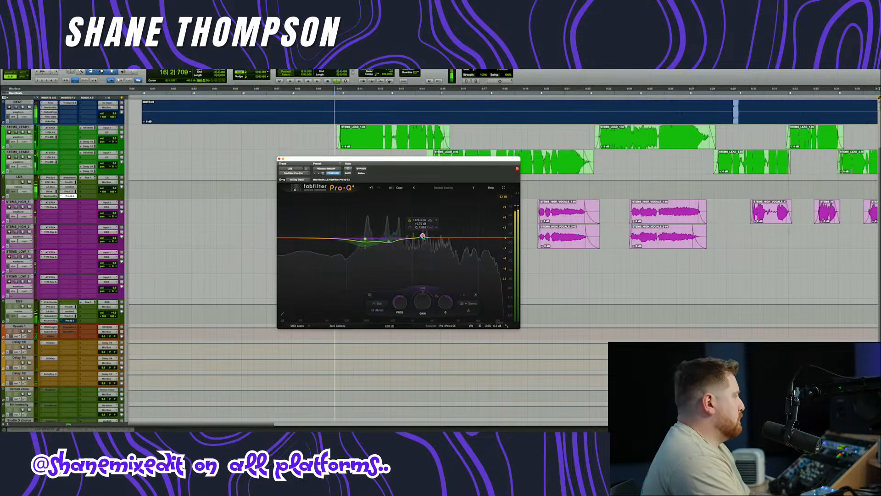
pyautogui.moveTo(422, 236); pyautogui.dragTo(399, 241)
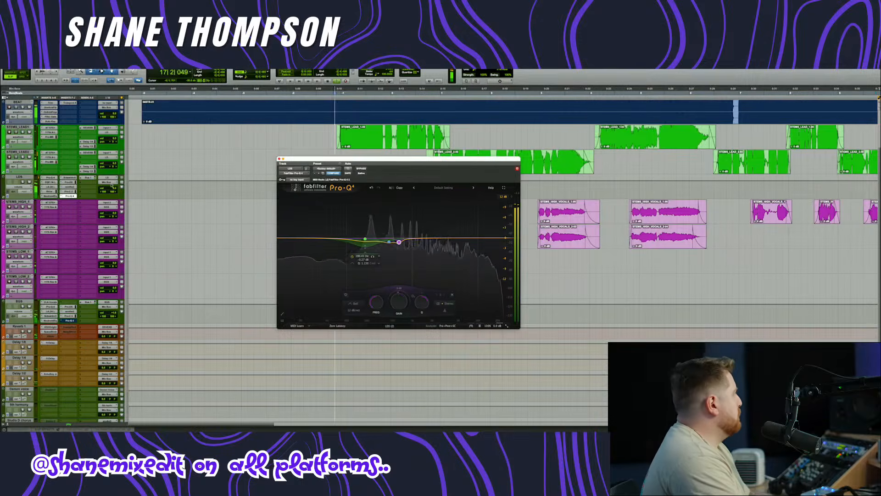
# - Enable bx_digital V3 on the MIX track and carve narrow cuts with the bands of its Mono-Section
pyautogui.scroll(3, 111, 186)
pyautogui.click(50, 107)
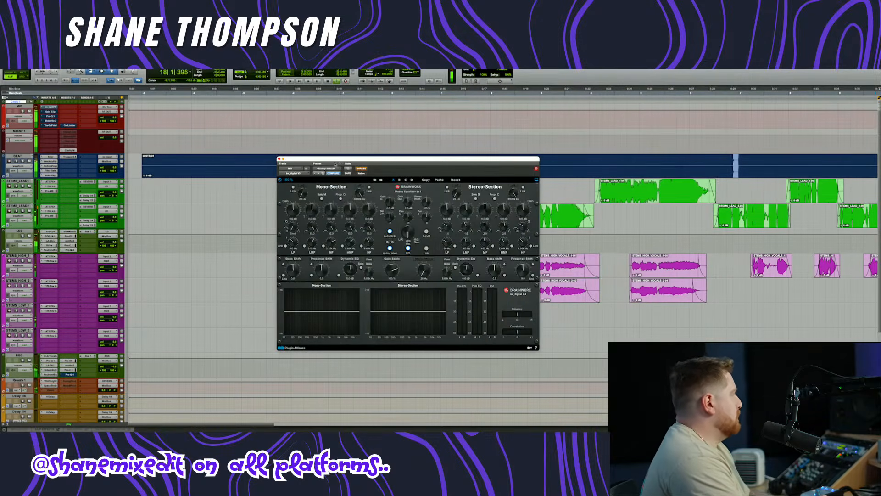
pyautogui.moveTo(335, 163); pyautogui.dragTo(374, 157)
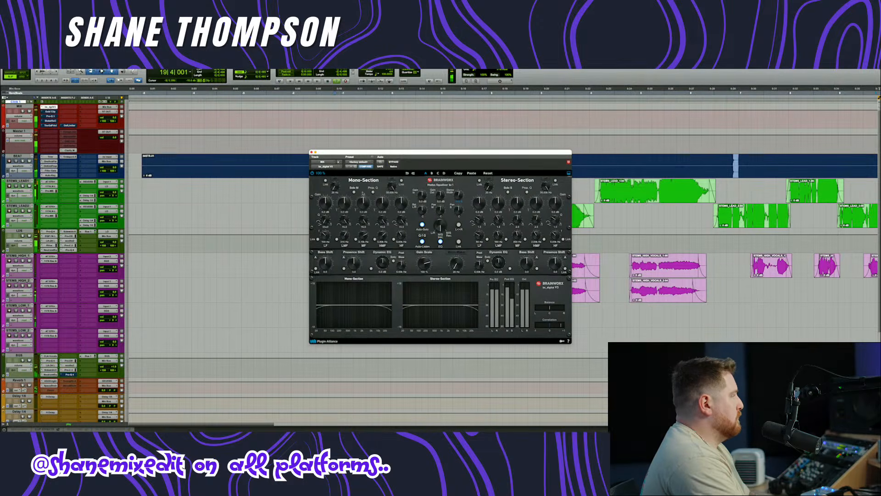
pyautogui.moveTo(347, 204); pyautogui.dragTo(382, 242)
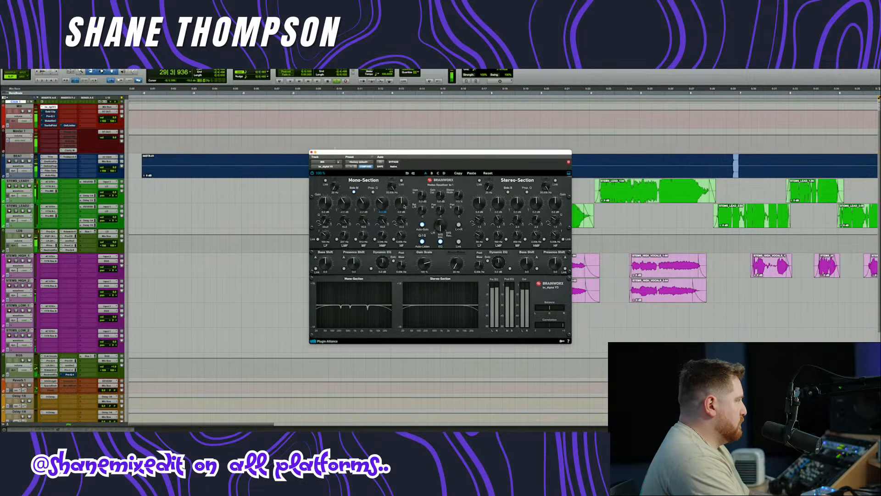
pyautogui.moveTo(404, 206); pyautogui.dragTo(404, 245)
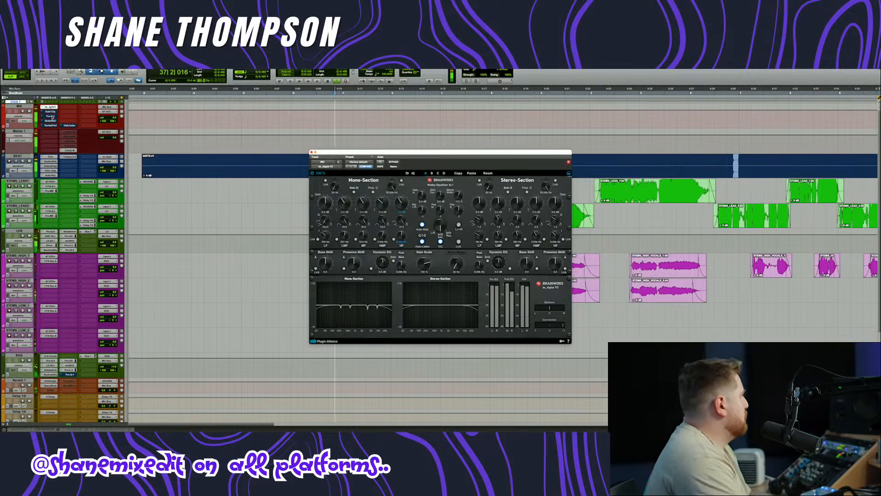
# - Enable Gold Clip on the MIX track and raise its input gain until the peaks reach the clipping line
pyautogui.click(49, 111)
pyautogui.moveTo(417, 153); pyautogui.dragTo(437, 153)
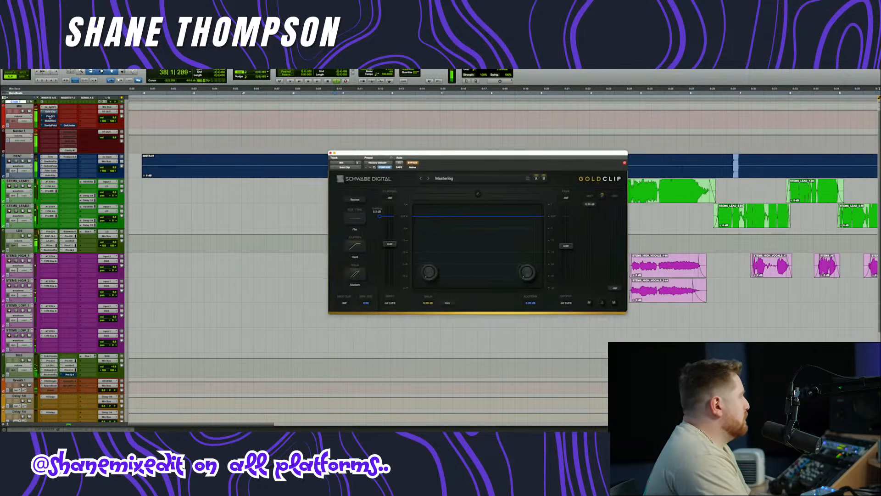
pyautogui.click(50, 107)
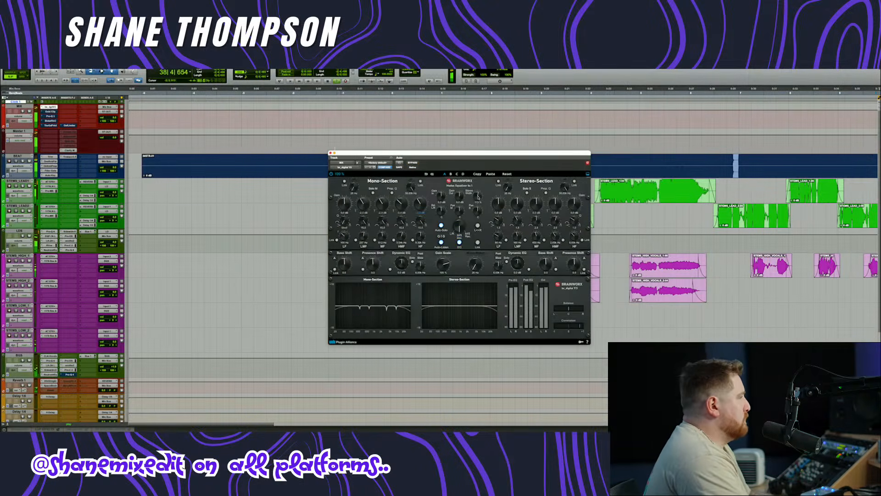
pyautogui.click(50, 111)
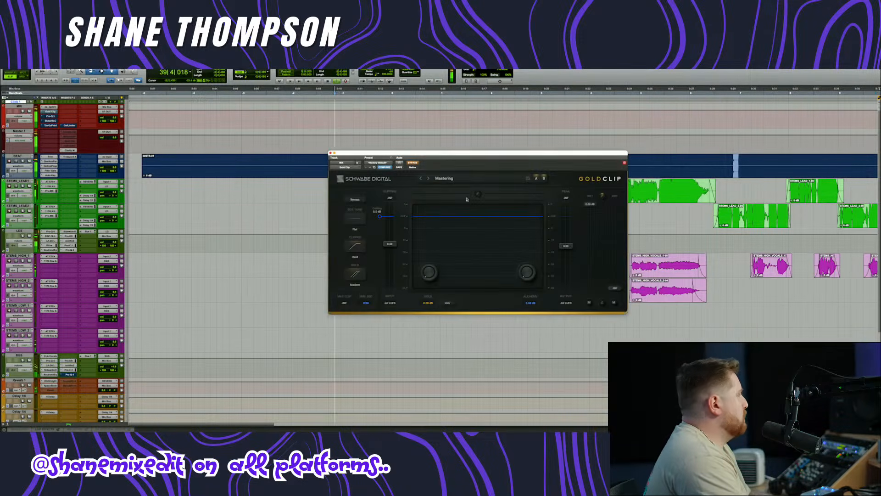
pyautogui.click(415, 163)
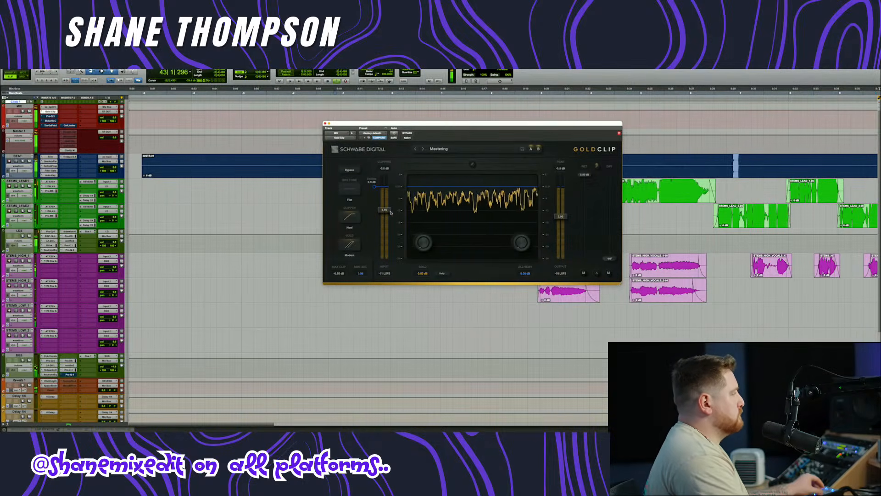
pyautogui.moveTo(391, 213); pyautogui.dragTo(388, 212)
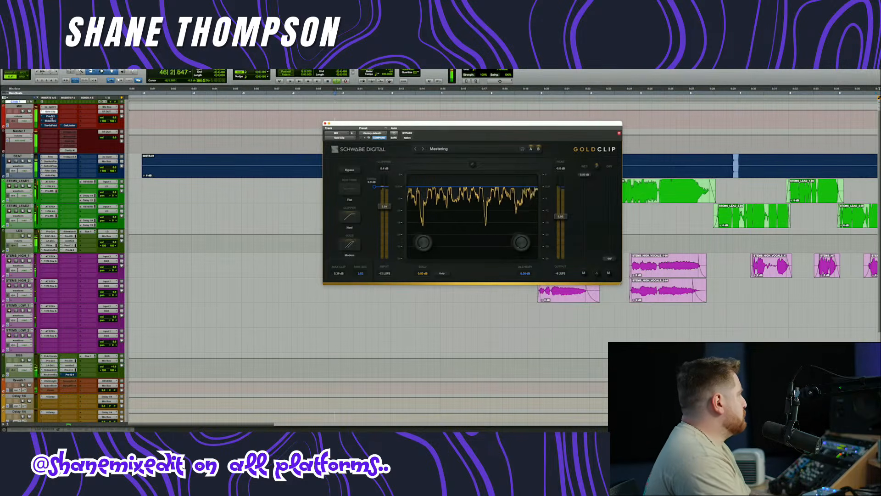
# - Enable FabFilter Pro-Q 3 on the MIX track and add a gentle bell cut at about 200 Hz
pyautogui.click(50, 116)
pyautogui.click(412, 133)
pyautogui.moveTo(460, 147); pyautogui.dragTo(461, 135)
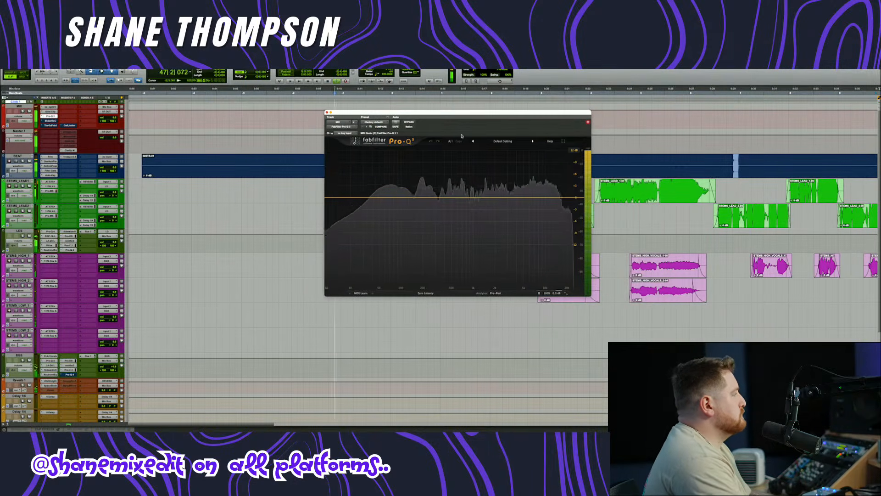
pyautogui.moveTo(423, 199); pyautogui.dragTo(422, 197)
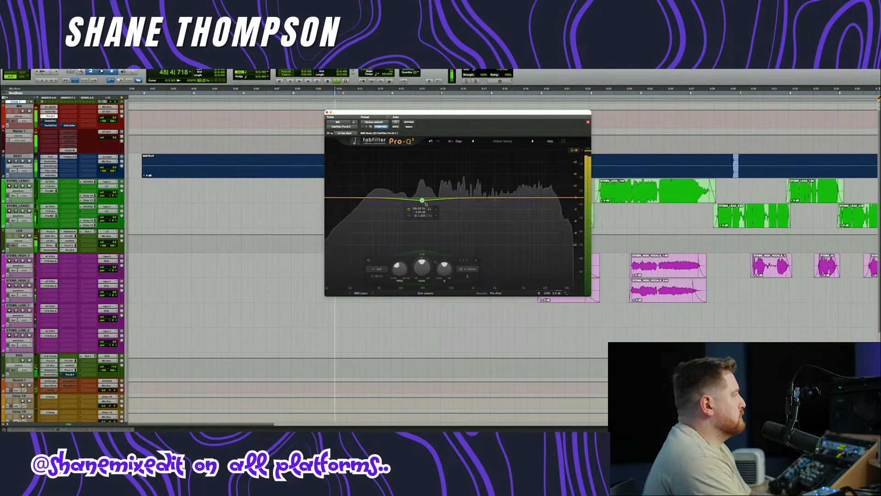
# - Add a dynamic high band to the MIX track's Pro-Q 3 and tune it to about 7 kHz while replaying from around bar 8
pyautogui.click(495, 197)
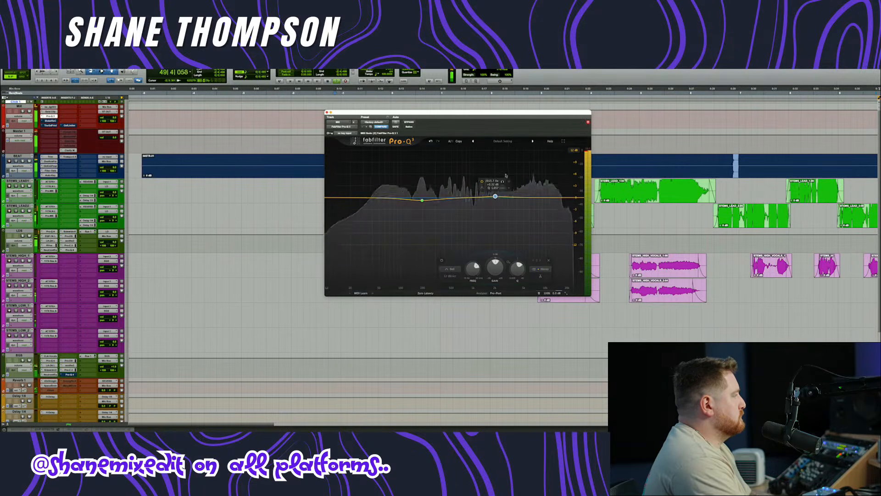
pyautogui.moveTo(502, 181); pyautogui.dragTo(537, 182)
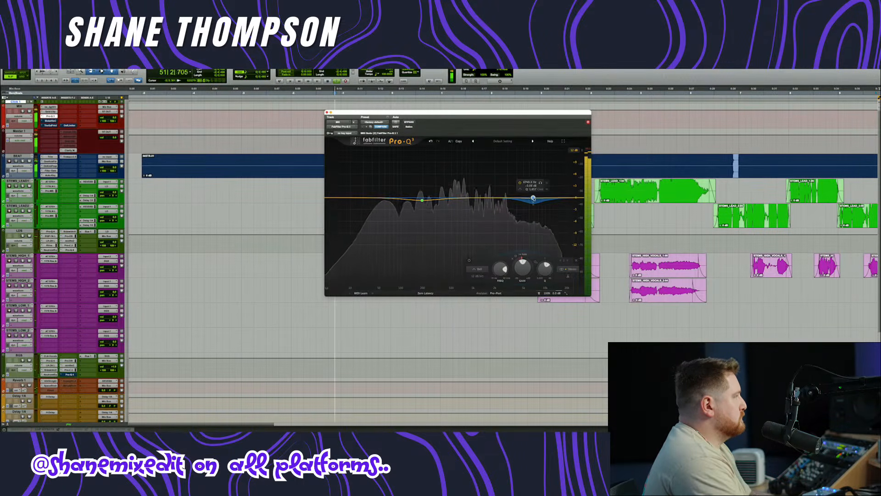
pyautogui.click(553, 95)
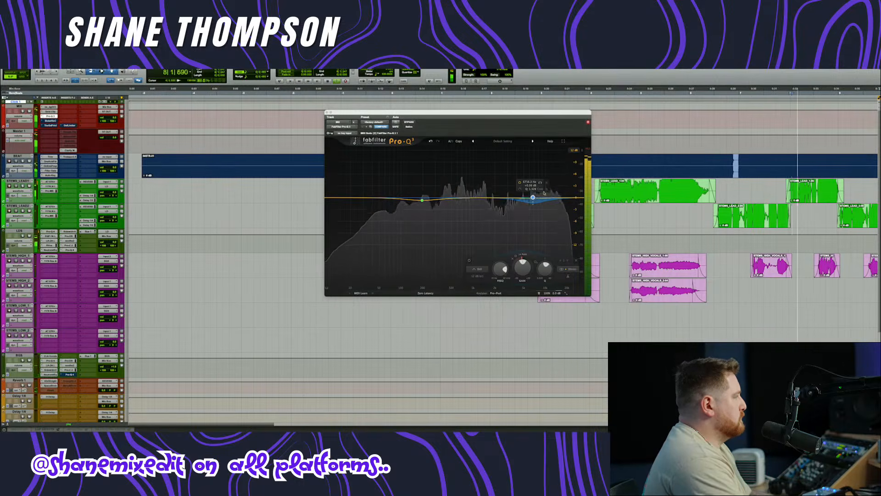
pyautogui.moveTo(541, 183); pyautogui.dragTo(544, 185)
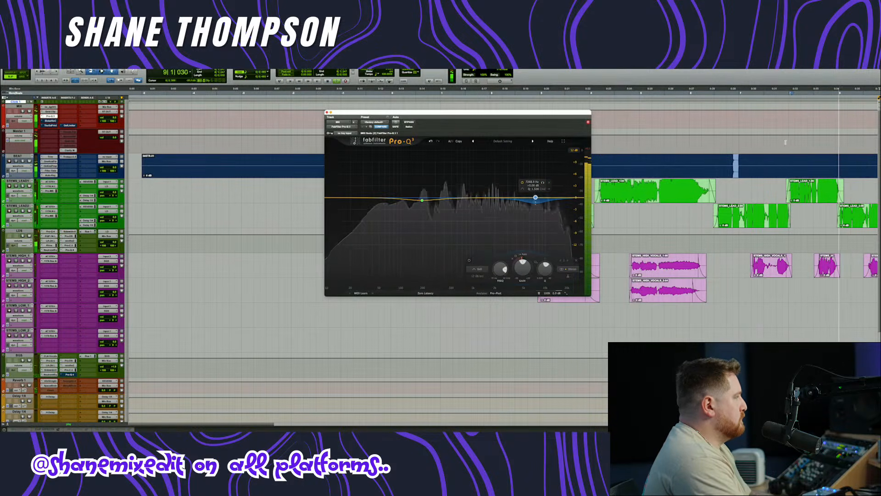
# - Replay from around bar 13 and shift the dynamic high band of the MIX track's Pro-Q 3 to a slightly higher frequency
pyautogui.hscroll(10, 660, 208)
pyautogui.click(632, 109)
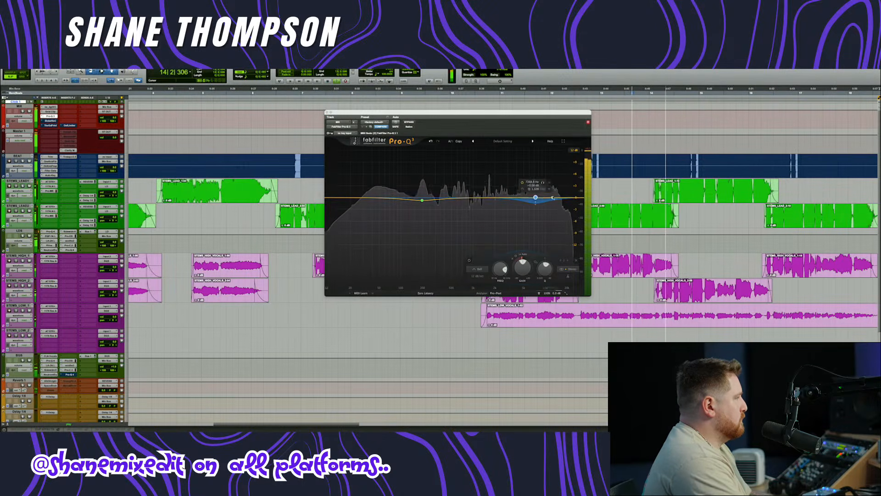
pyautogui.moveTo(543, 183); pyautogui.dragTo(547, 184)
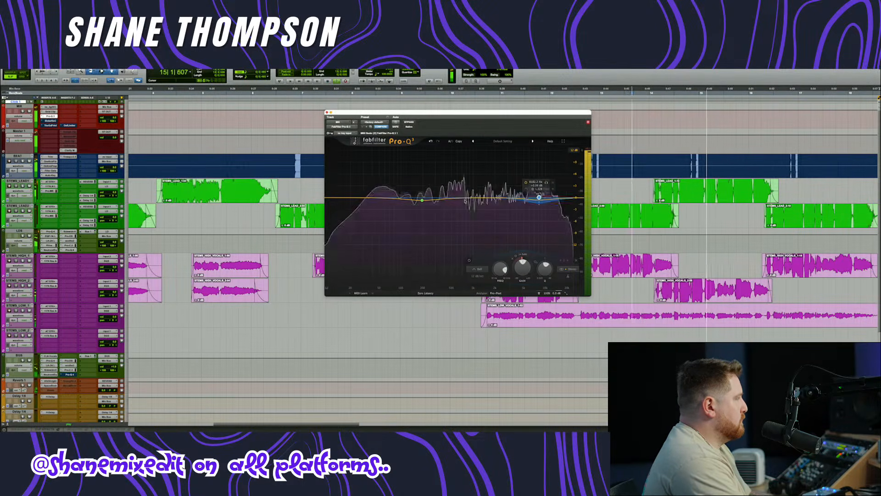
# - Add a narrow midrange bell to the MIX track's Pro-Q 3, make it dynamic and tune its frequency to the harsh peak
pyautogui.click(456, 197)
pyautogui.scroll(5, 456, 196)
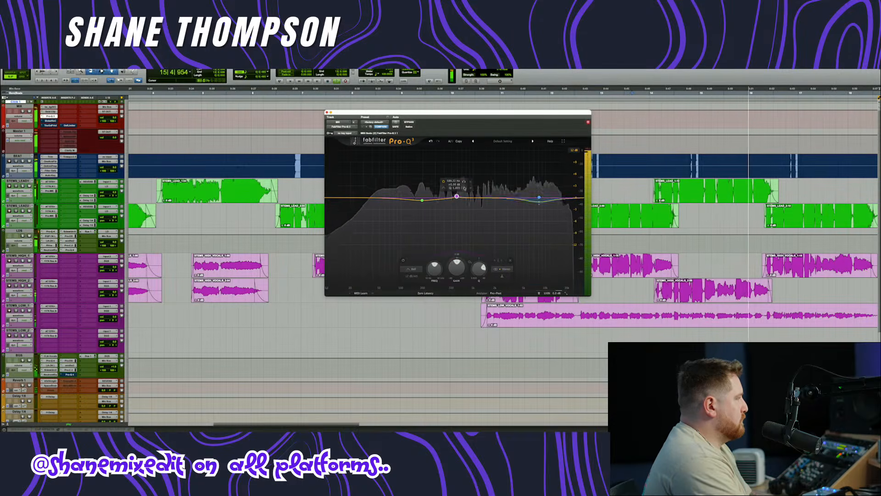
pyautogui.moveTo(463, 182)
pyautogui.mouseDown()
pyautogui.moveTo(454, 182)
pyautogui.moveTo(468, 178)
pyautogui.moveTo(462, 200)
pyautogui.mouseUp()
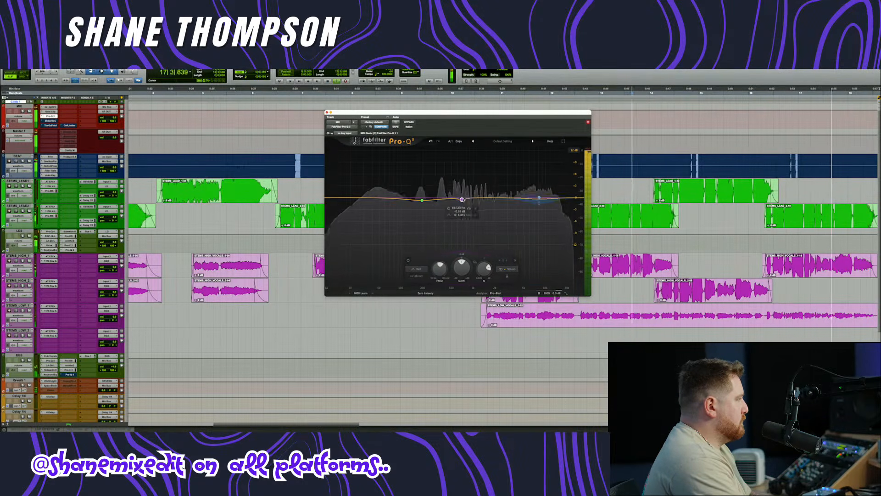
pyautogui.rightClick(462, 199)
pyautogui.click(473, 203)
pyautogui.rightClick(462, 199)
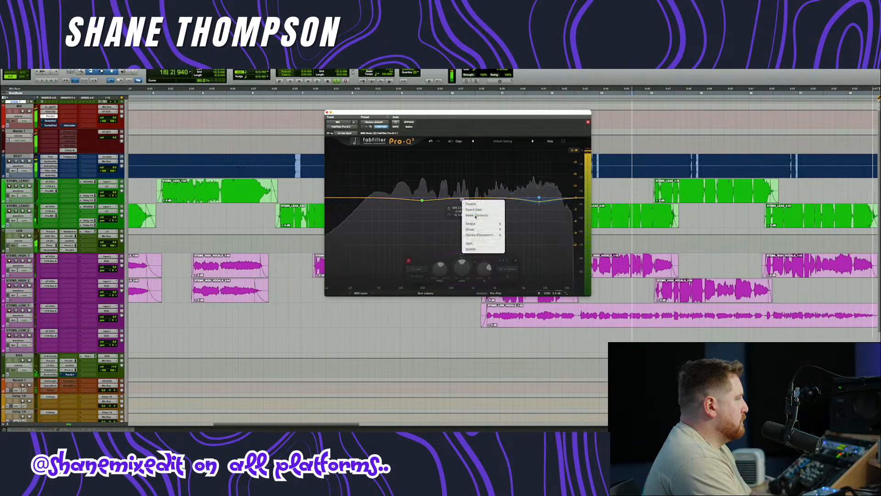
pyautogui.click(476, 214)
pyautogui.click(409, 261)
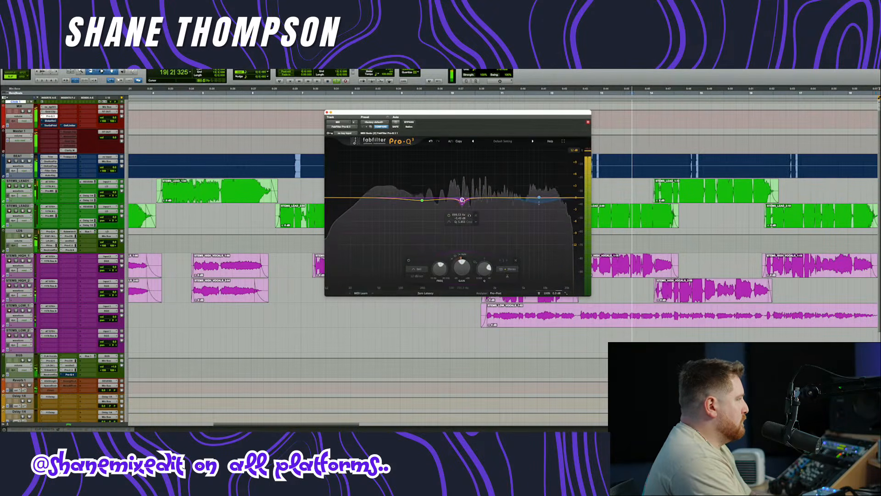
pyautogui.moveTo(462, 200); pyautogui.dragTo(471, 214)
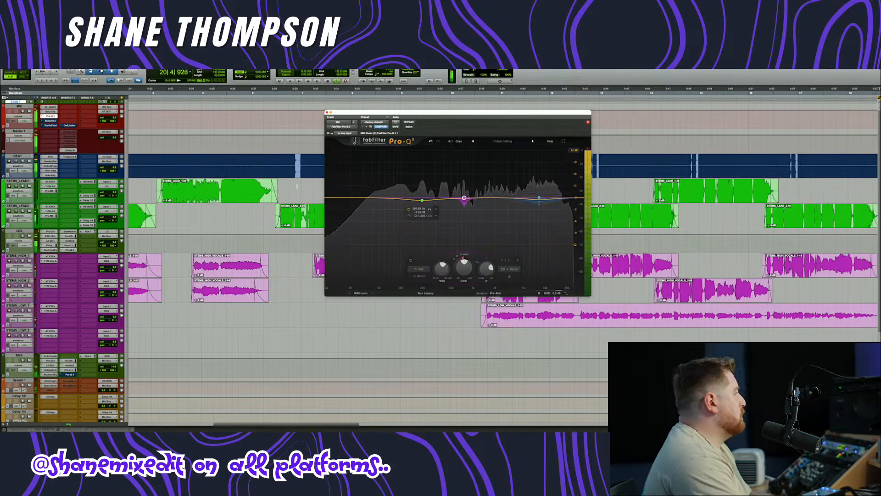
# - Enable the Shadow Hills Mastering Compressor and The God Particle on the MIX track, setting The God Particle's amount to 32%
pyautogui.click(49, 121)
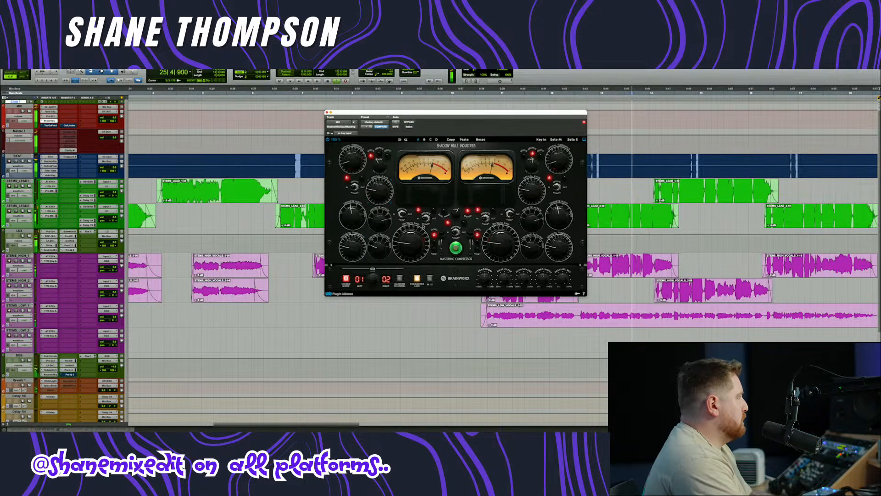
pyautogui.click(51, 126)
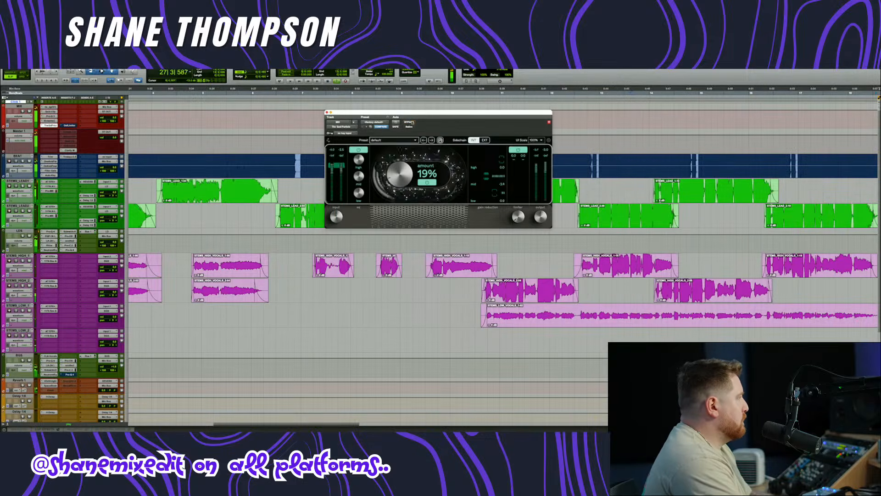
pyautogui.moveTo(412, 136); pyautogui.dragTo(411, 198)
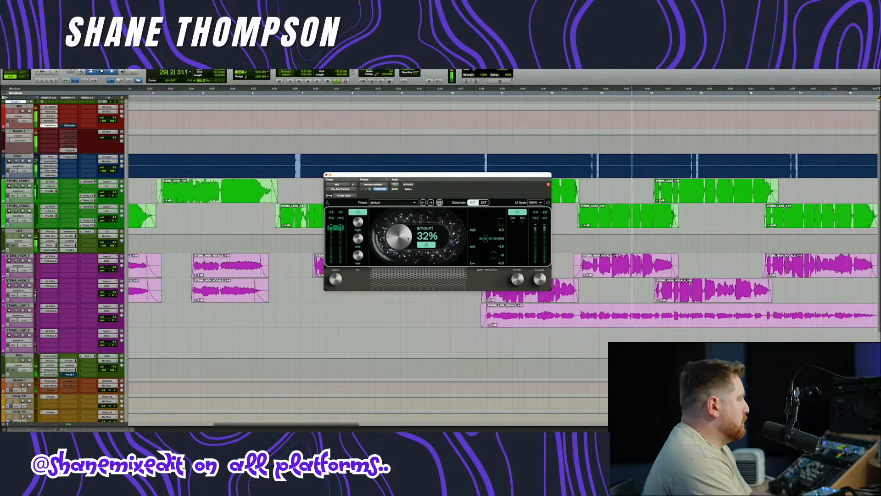
# - Replay the song from around bars 5 and 11 to check The God Particle's gain reduction and its EQ controls
pyautogui.click(214, 91)
pyautogui.scroll(-1, 275, 257)
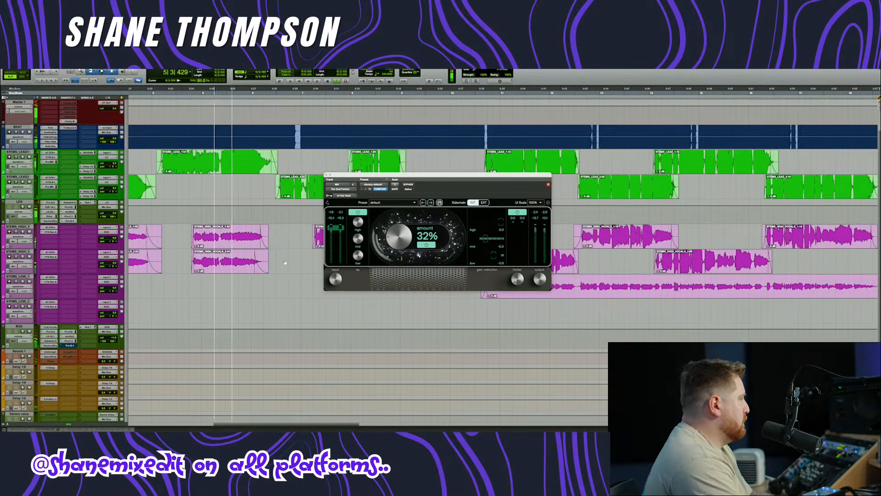
pyautogui.click(497, 91)
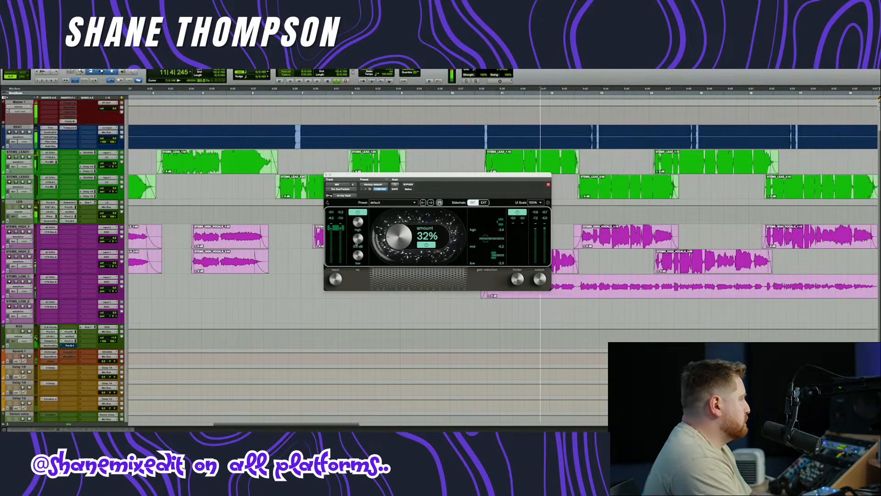
pyautogui.moveTo(358, 241)
pyautogui.moveTo(358, 242)
pyautogui.mouseDown()
pyautogui.moveTo(365, 239)
pyautogui.moveTo(357, 257)
pyautogui.mouseUp()
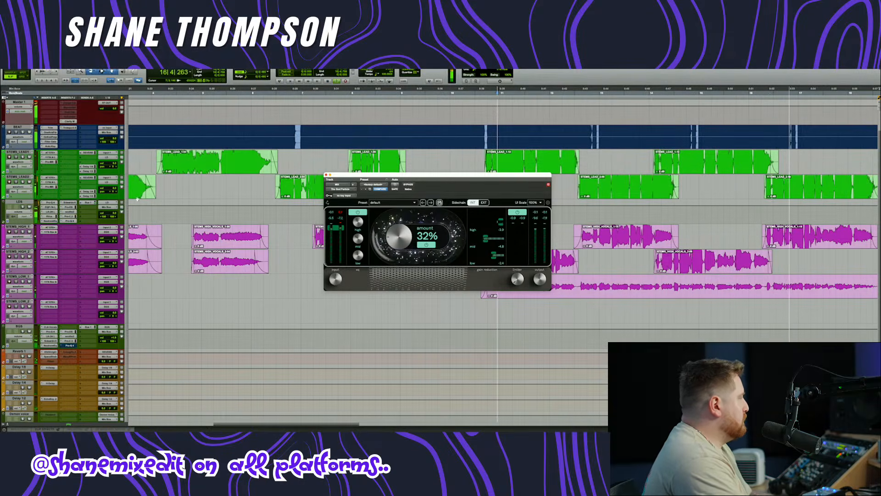
# - Enable the Oxford Limiter on the MIX track, lower its Enhance amount and raise its input gain slightly
pyautogui.scroll(2, 59, 139)
pyautogui.click(69, 125)
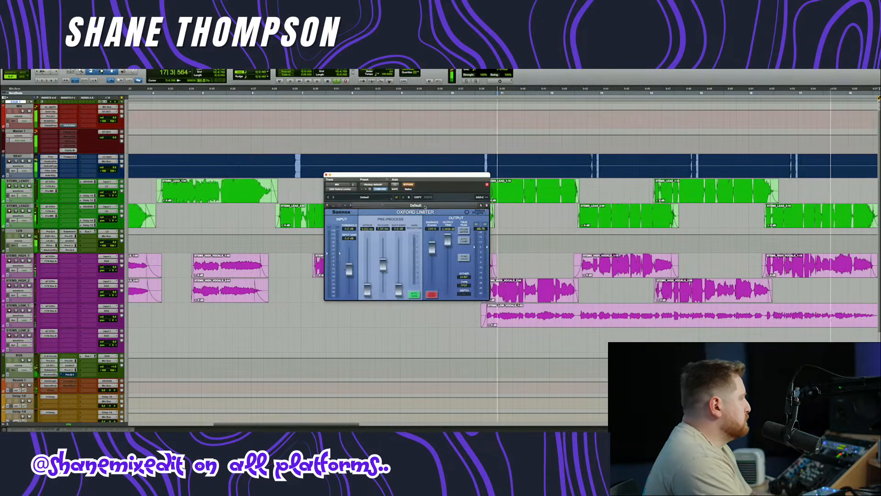
pyautogui.moveTo(433, 250); pyautogui.dragTo(433, 283)
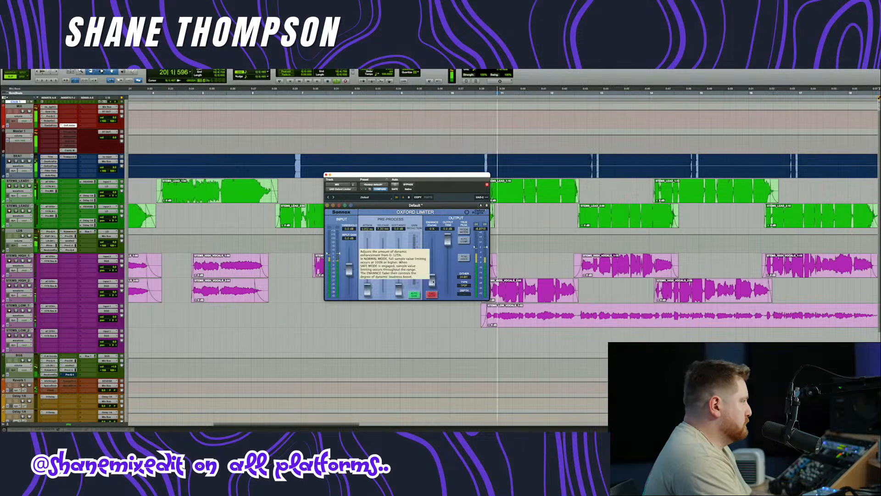
pyautogui.moveTo(349, 269); pyautogui.dragTo(350, 272)
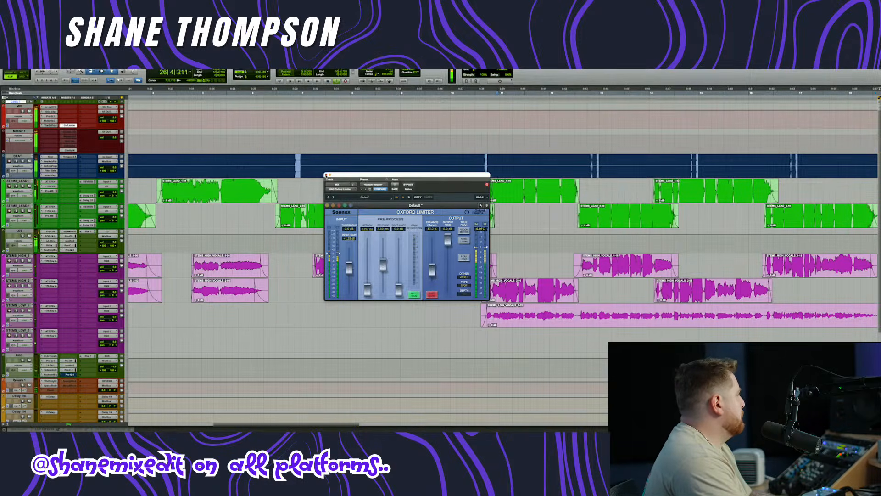
pyautogui.click(326, 175)
# - Inspect Trackspacer's ducking on the BEAT track while the song plays, keeping its settings
pyautogui.scroll(-1, 178, 252)
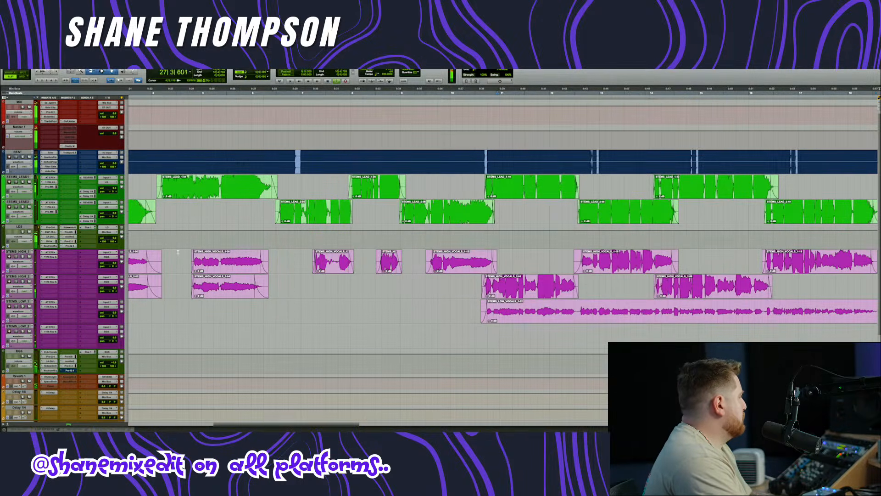
pyautogui.click(70, 152)
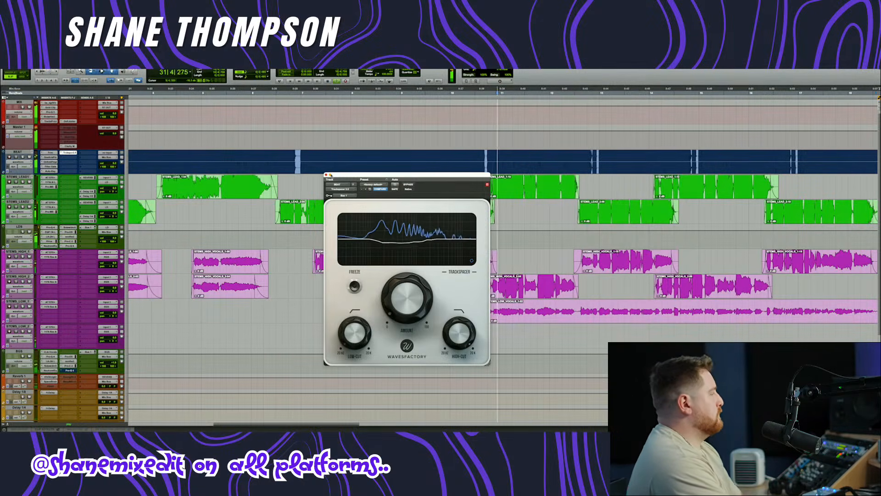
pyautogui.moveTo(427, 175); pyautogui.dragTo(437, 356)
pyautogui.hscroll(15, 472, 194)
pyautogui.scroll(2, 432, 199)
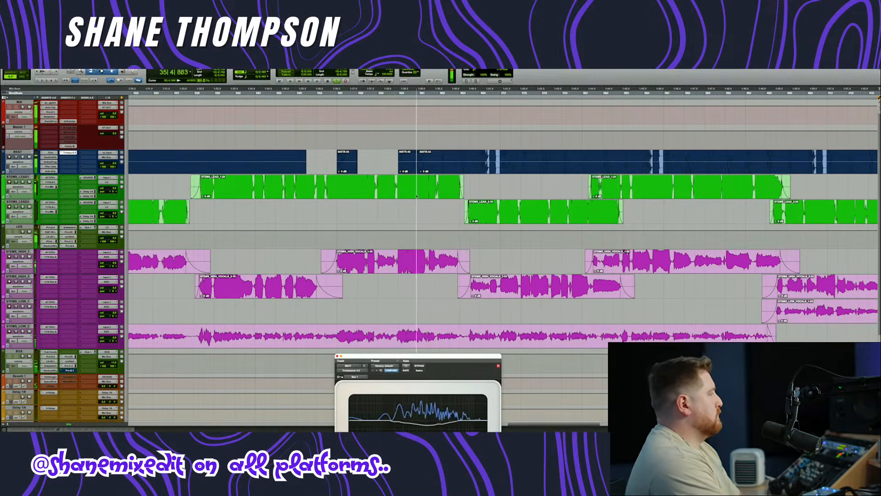
pyautogui.scroll(-3, 453, 321)
pyautogui.moveTo(453, 357); pyautogui.dragTo(465, 167)
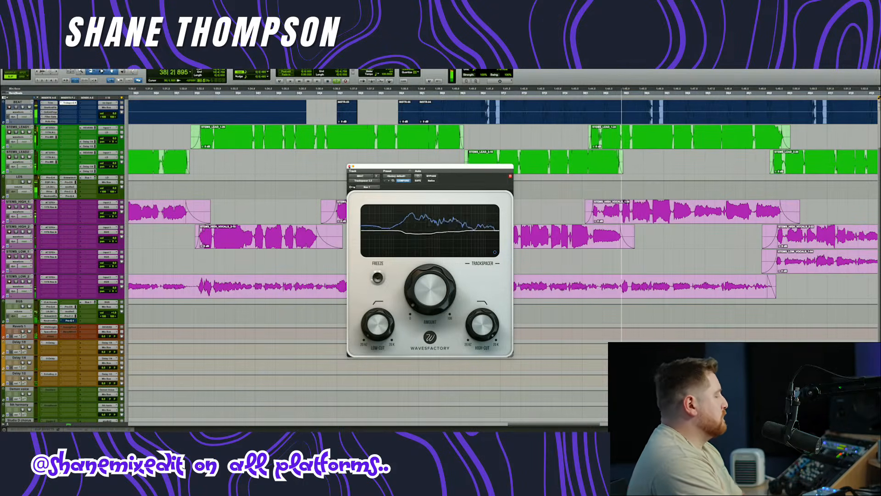
pyautogui.click(349, 166)
# - Review the arrangement from about bar 39 to the end of the song while it plays
pyautogui.hscroll(10, 356, 171)
pyautogui.press('r')
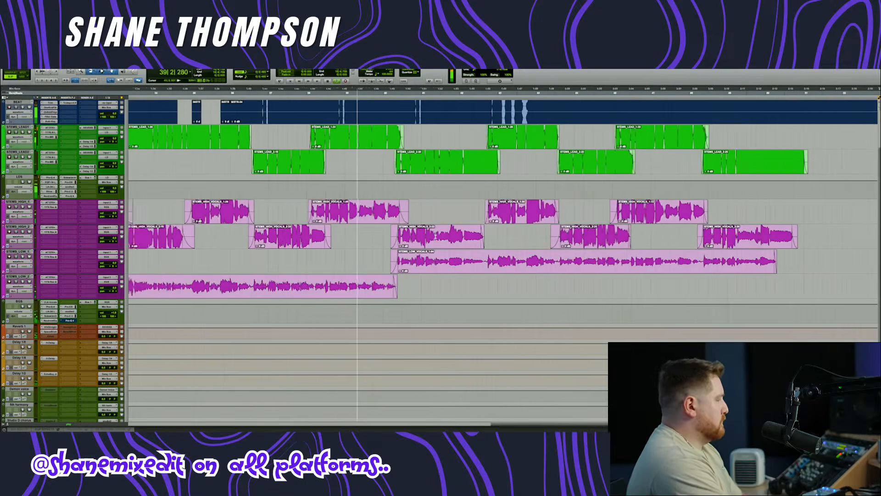
pyautogui.hscroll(6, 435, 237)
pyautogui.scroll(1, 435, 237)
pyautogui.hscroll(-8, 435, 237)
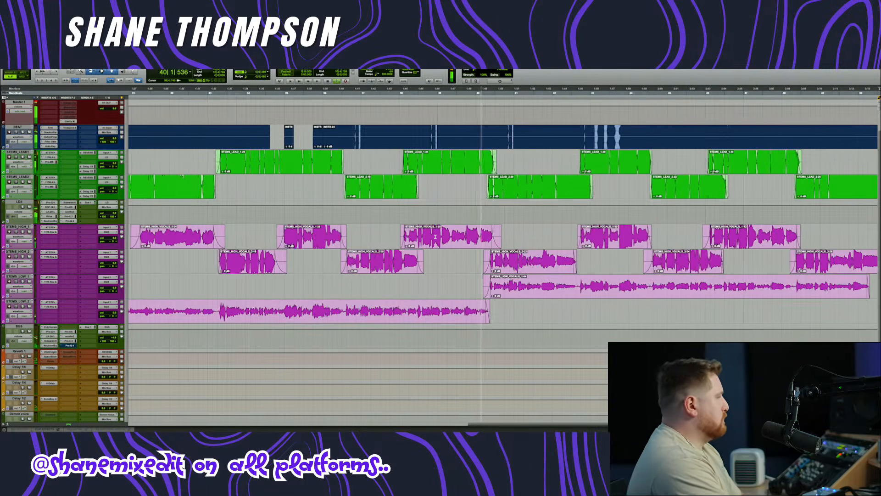
pyautogui.press('t')
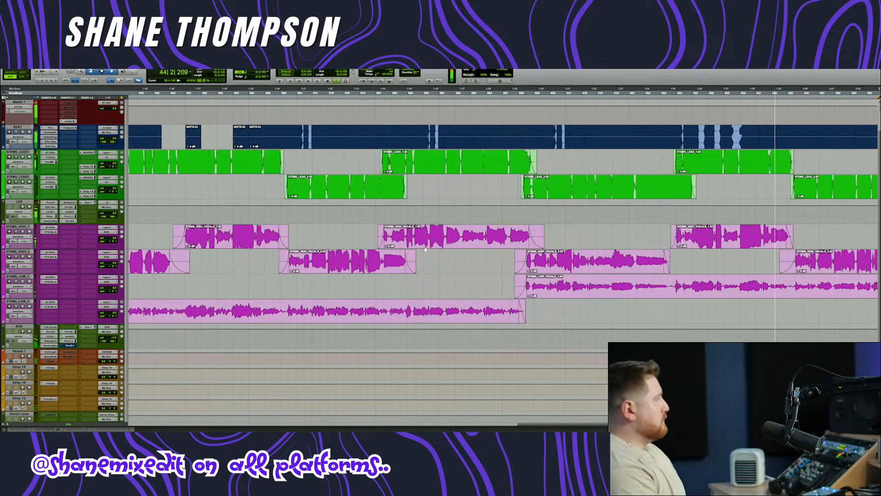
pyautogui.press('r')
pyautogui.hscroll(3, 452, 225)
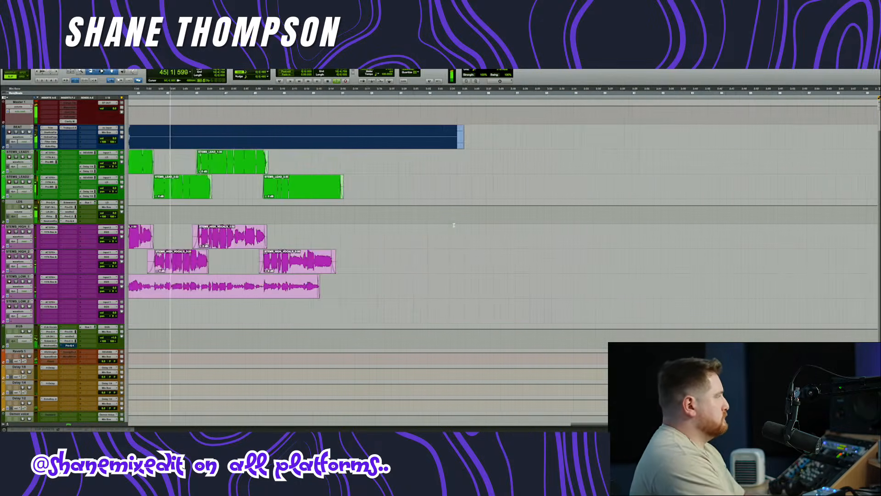
pyautogui.hscroll(-3, 384, 171)
# - Select the STEMS_LEAD2 clip starting around bar 44 and turn on Melodyne for that track
pyautogui.press('space')
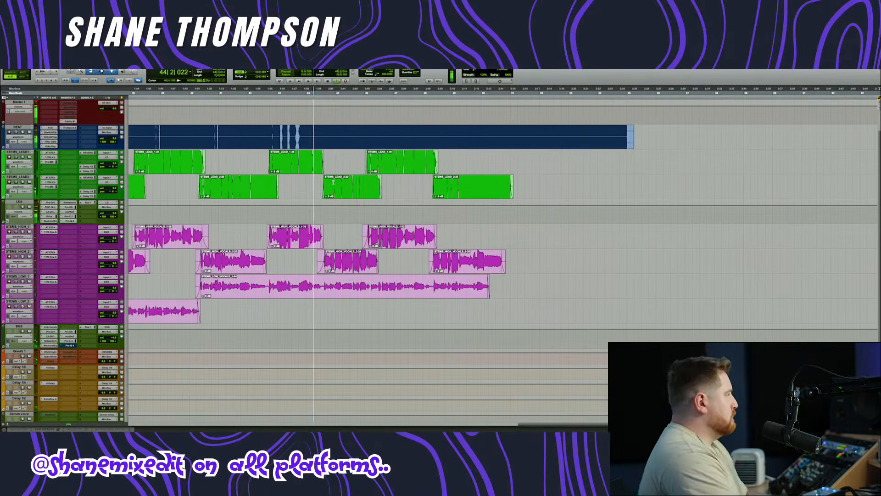
pyautogui.click(347, 191)
pyautogui.click(18, 196)
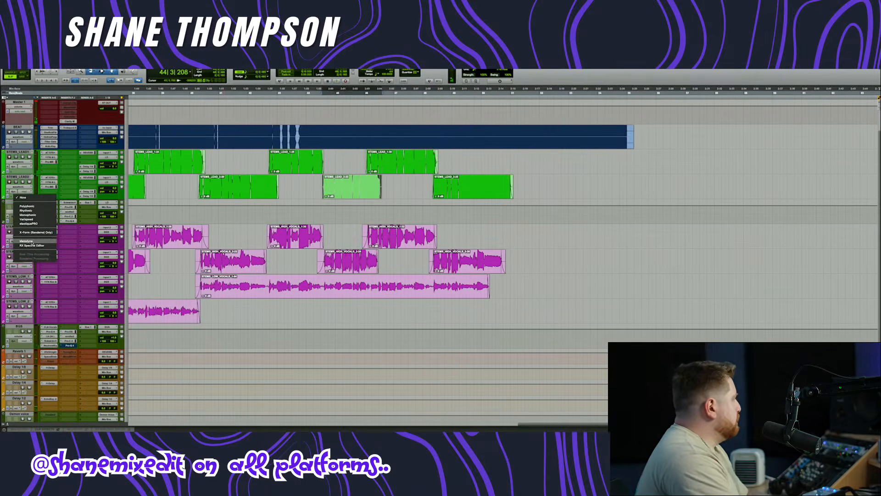
pyautogui.click(26, 240)
pyautogui.press('space')
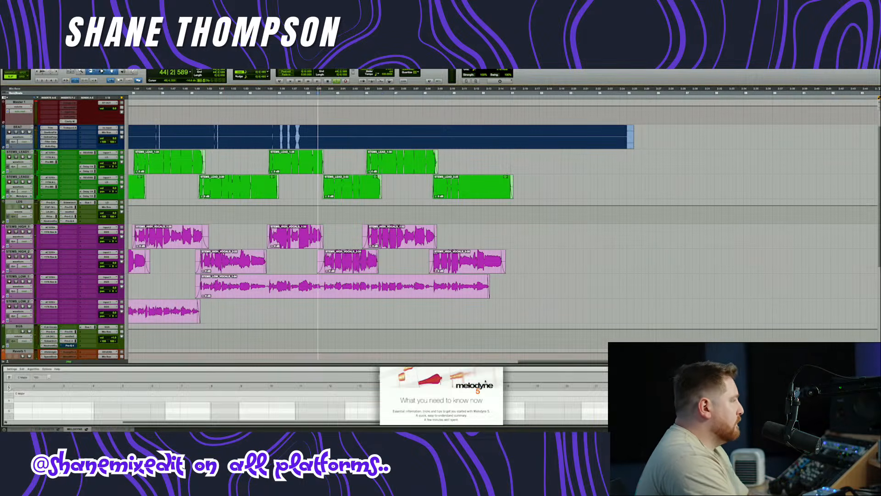
# - Enlarge the Melodyne editor, slightly lower the first sustained high note of the STEMS_LEAD2 clip near bar 44, and replay the phrase
pyautogui.moveTo(498, 364); pyautogui.dragTo(499, 217)
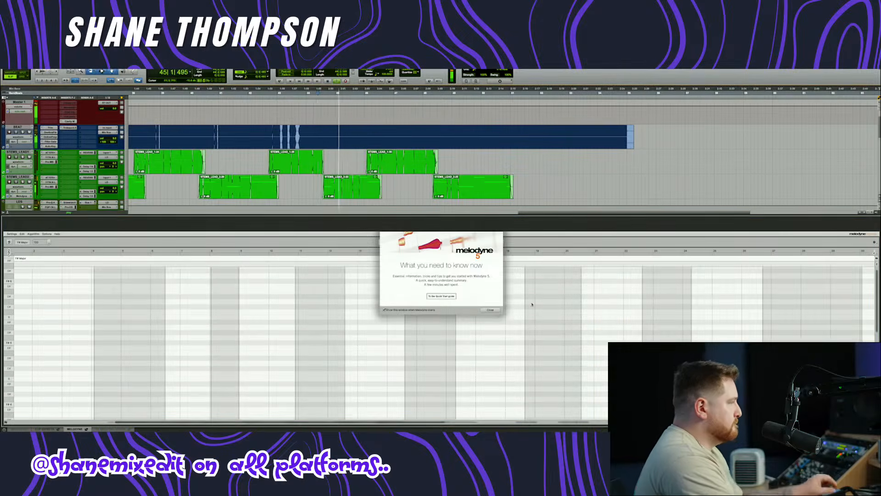
pyautogui.scroll(-3, 312, 142)
pyautogui.click(345, 117)
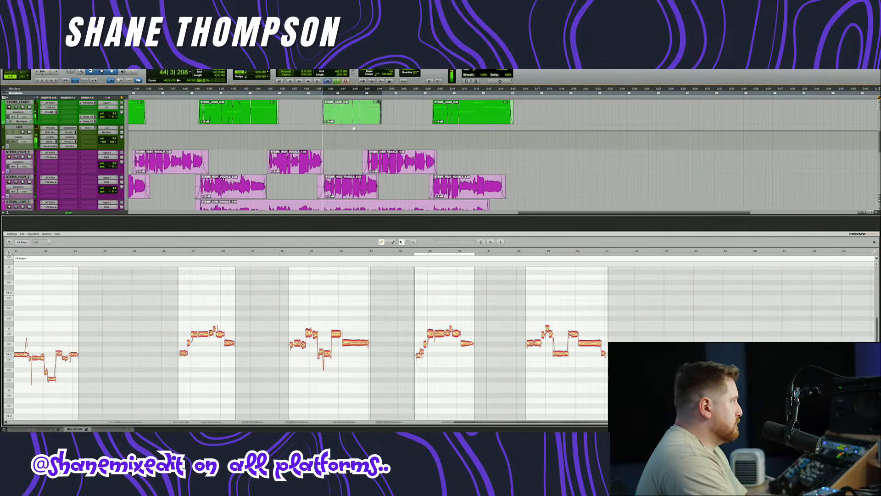
pyautogui.scroll(3, 437, 339)
pyautogui.scroll(2, 437, 338)
pyautogui.press('space')
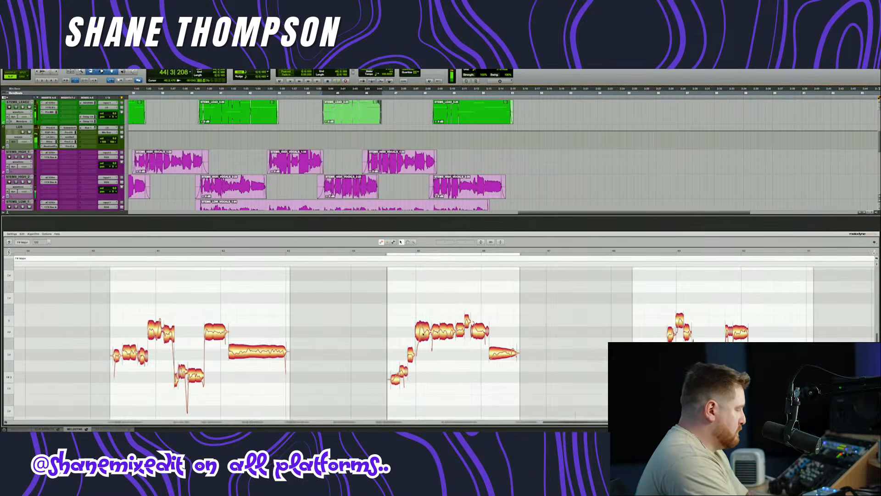
pyautogui.click(424, 334)
pyautogui.click(388, 253)
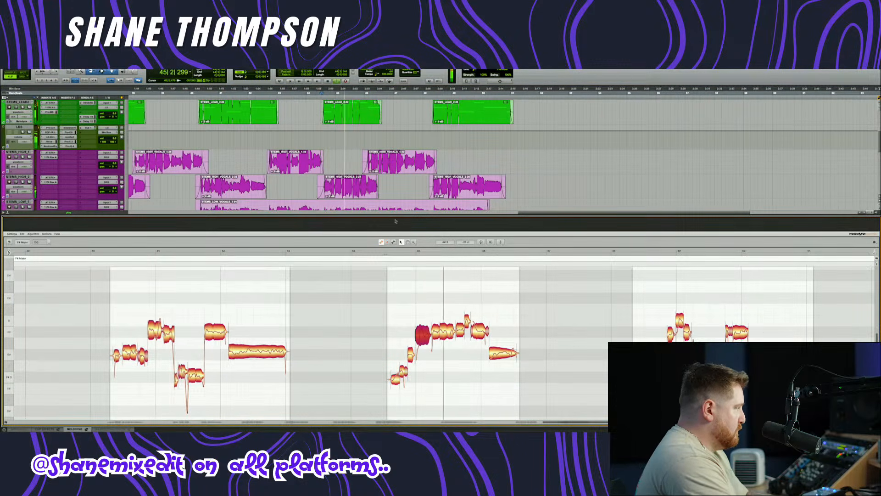
# - Shrink the Melodyne editor and audition the STEMS_LEAD1 clip around bars 46 to 48 in a close-up view
pyautogui.moveTo(394, 295); pyautogui.dragTo(394, 297)
pyautogui.scroll(4, 390, 257)
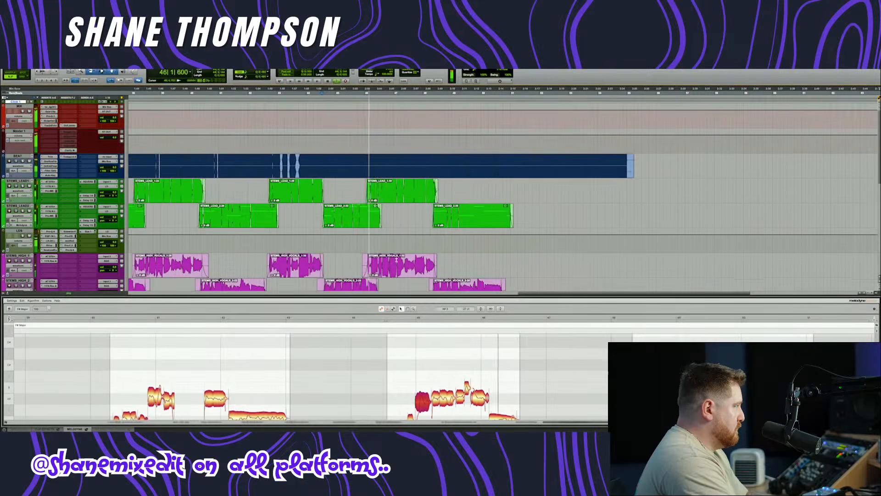
pyautogui.scroll(5, 391, 208)
pyautogui.scroll(1, 392, 208)
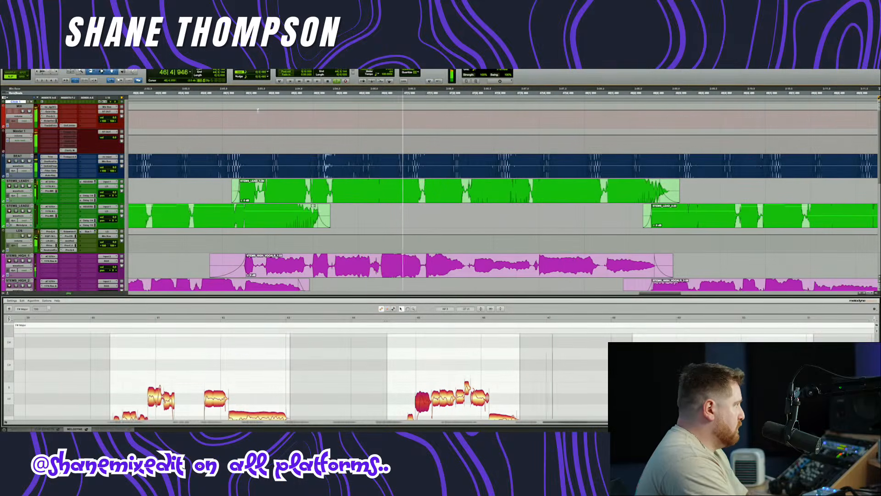
pyautogui.click(263, 199)
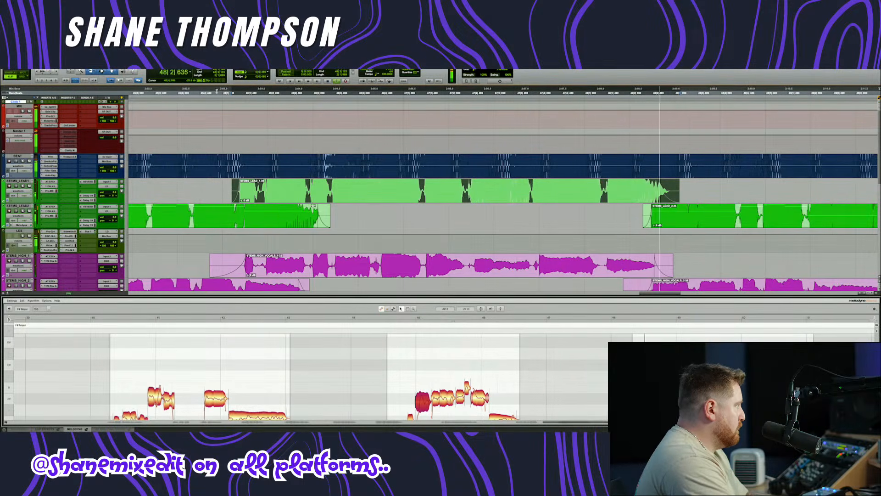
pyautogui.click(444, 197)
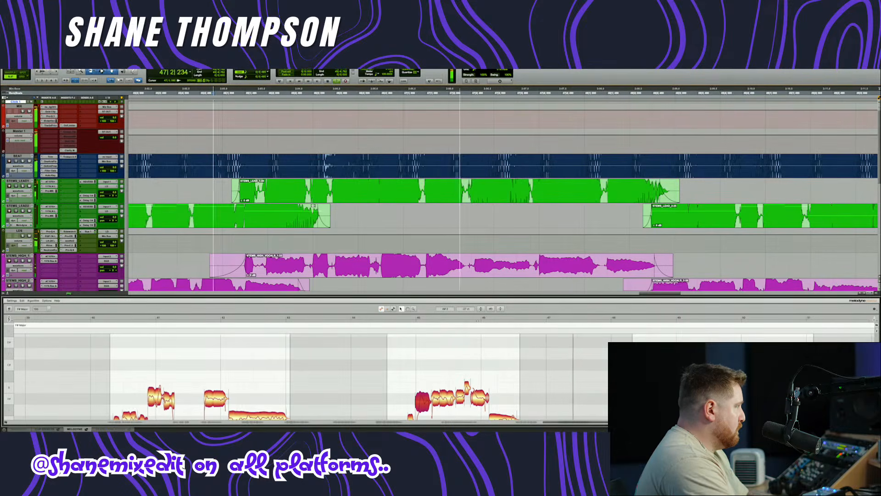
# - Split the STEMS_LEAD1 clip at about bar 47 and audition the vocal across the cut
pyautogui.click(422, 186)
pyautogui.press('b')
pyautogui.moveTo(402, 201); pyautogui.dragTo(404, 202)
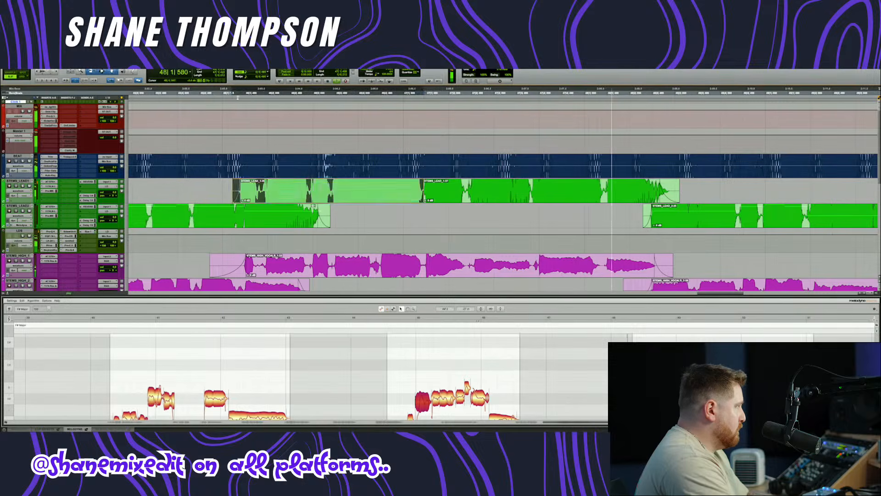
pyautogui.click(212, 93)
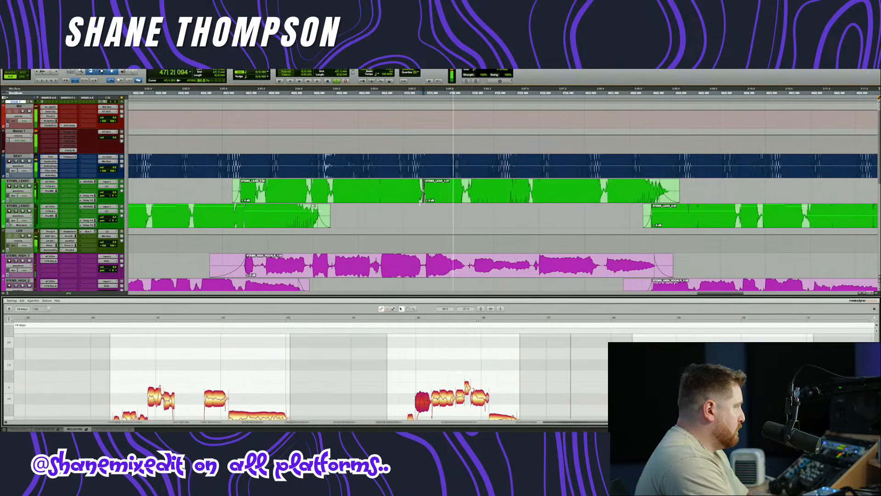
pyautogui.scroll(-4, 396, 222)
pyautogui.scroll(-6, 397, 224)
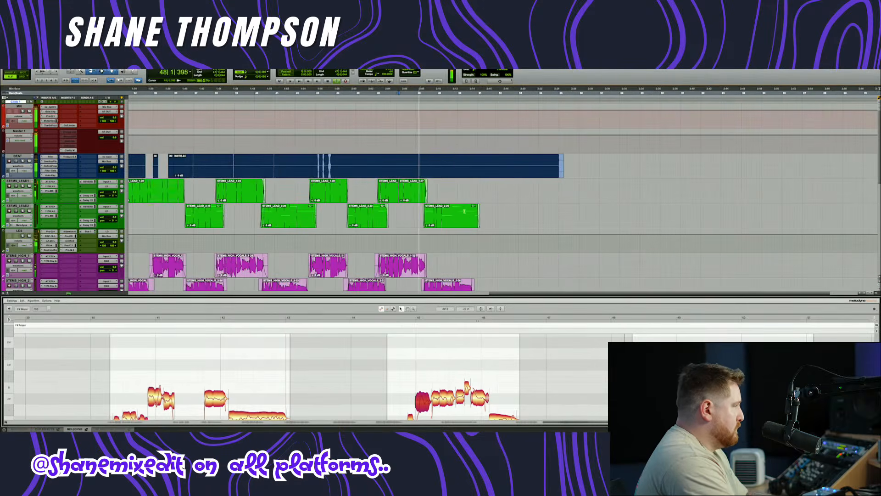
pyautogui.press('space')
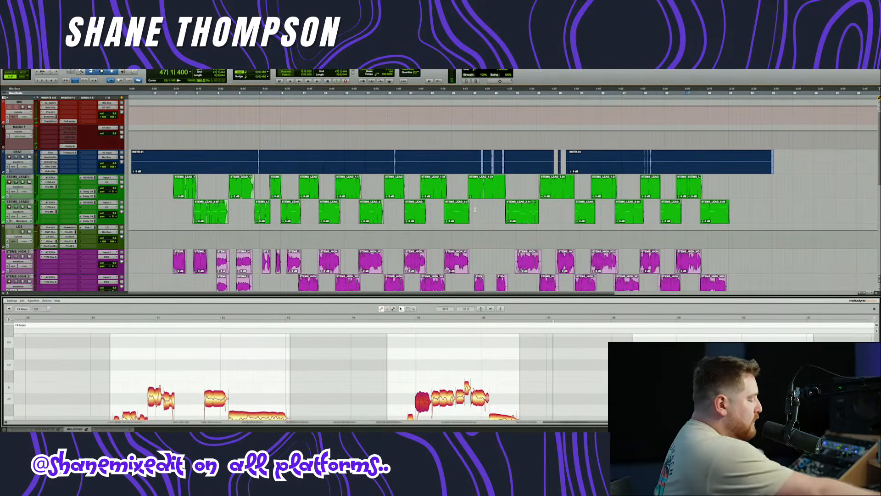
# - Select the beat clips from the start to the end of the song and open the Bounce Mix settings
pyautogui.click(397, 167)
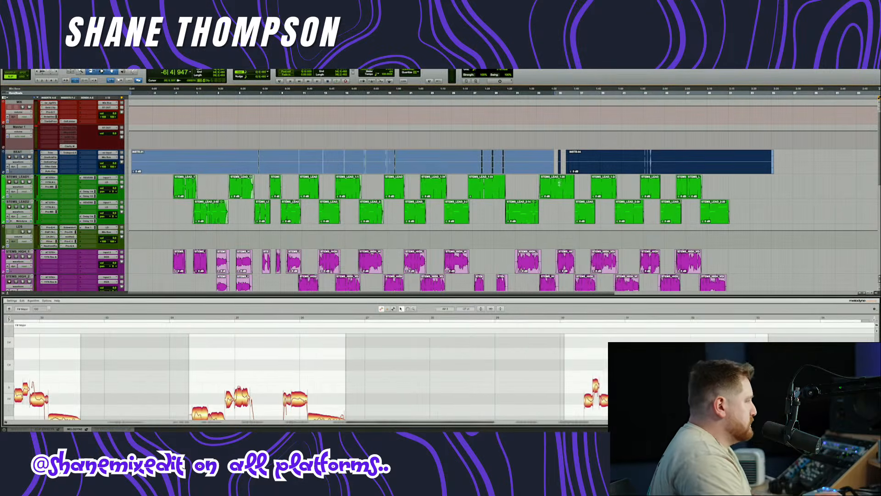
pyautogui.click(825, 167)
pyautogui.click(149, 169)
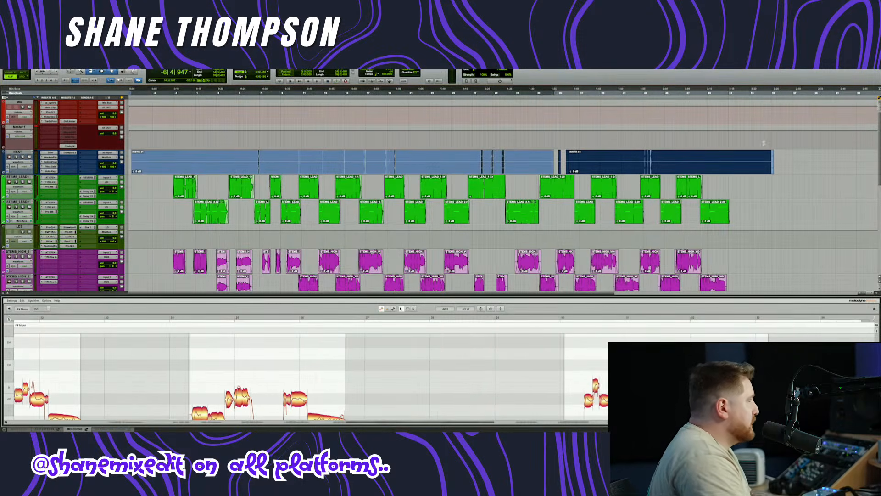
pyautogui.keyDown('shift'); pyautogui.click(757, 167); pyautogui.keyUp('shift')
pyautogui.press('alt+super+b')
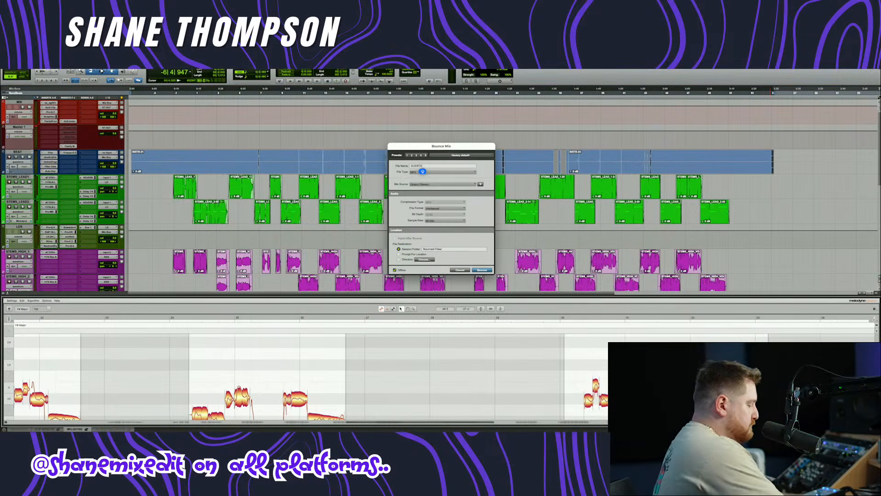
# - Append _MIX_1 to the bounce file name, set the file type to WAV (BWF), and bounce the mix
pyautogui.write('_MIX_1')
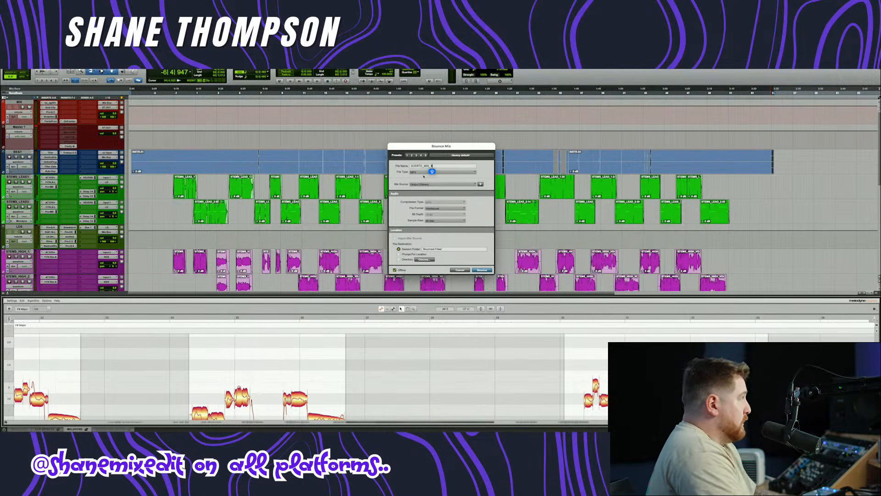
pyautogui.click(424, 172)
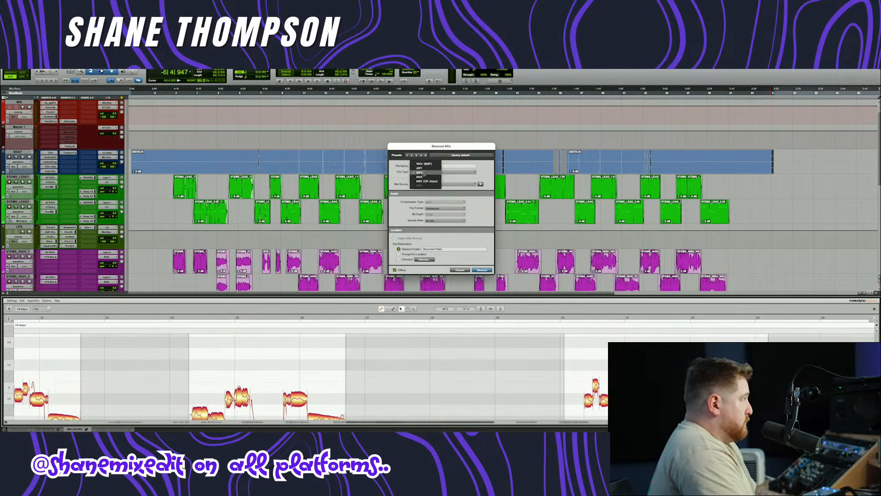
pyautogui.click(426, 163)
pyautogui.click(444, 214)
pyautogui.click(442, 220)
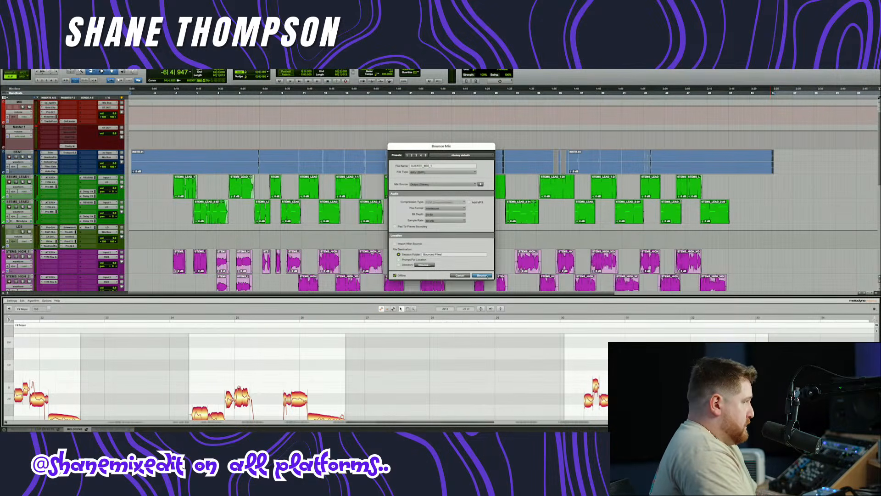
pyautogui.click(486, 275)
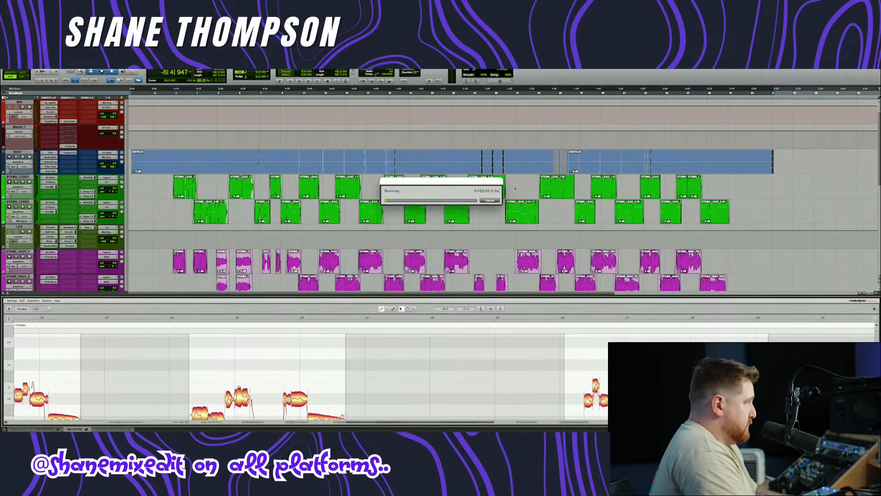
pyautogui.moveTo(478, 183); pyautogui.dragTo(459, 237)
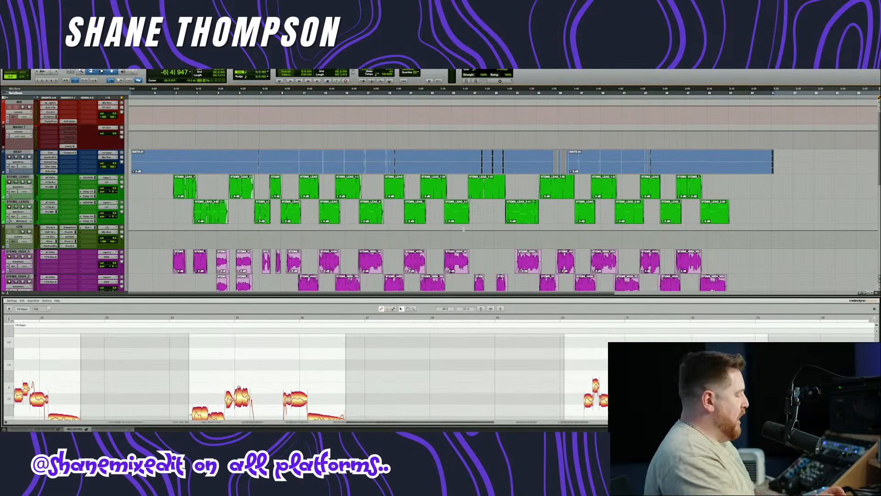
# - Close the Melodyne editor and re-enable the bypassed last plug-in insert on the background vocal bus
pyautogui.doubleClick(170, 296)
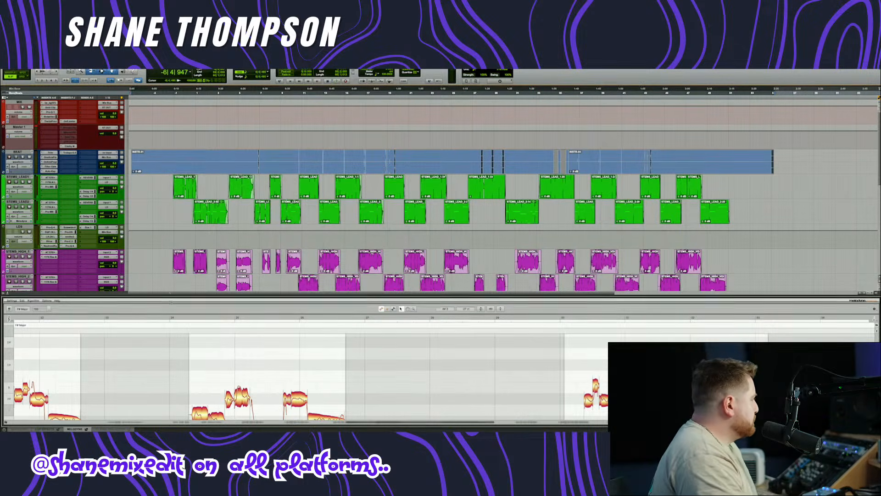
pyautogui.click(190, 310)
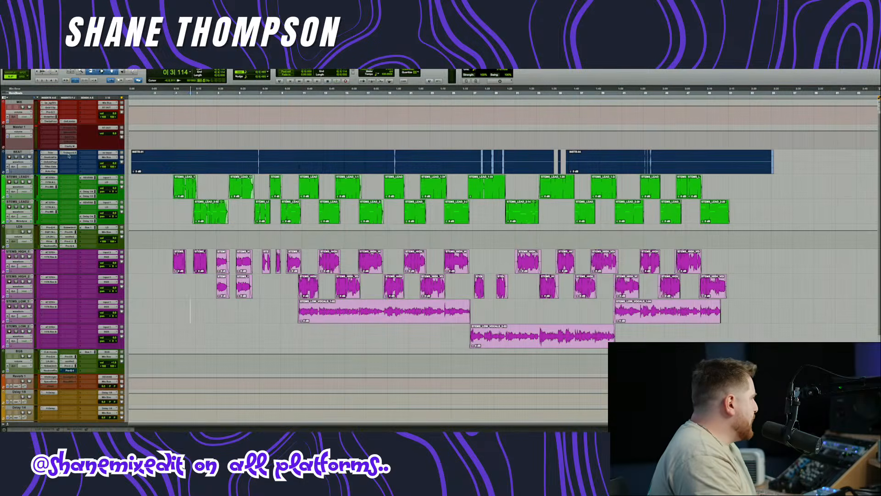
pyautogui.rightClick(69, 371)
pyautogui.click(90, 380)
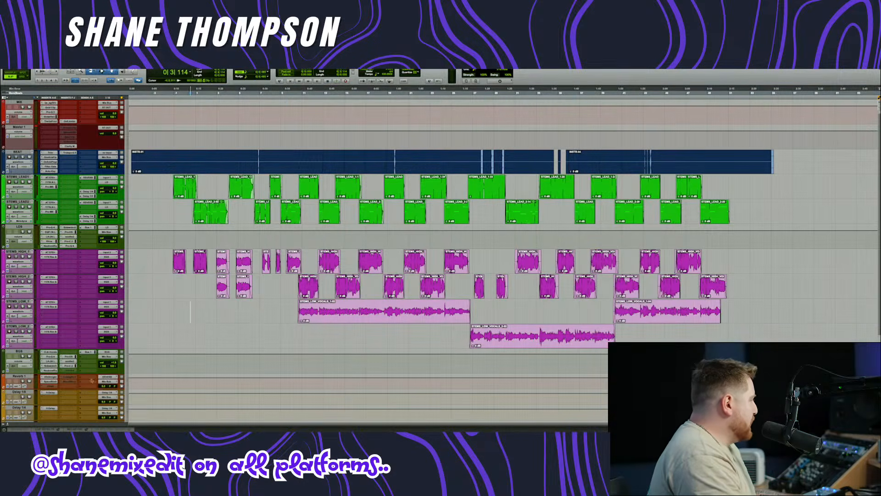
# - Look over the full SUERTE arrangement and close the session
pyautogui.scroll(1, 644, 339)
pyautogui.scroll(-2, 252, 292)
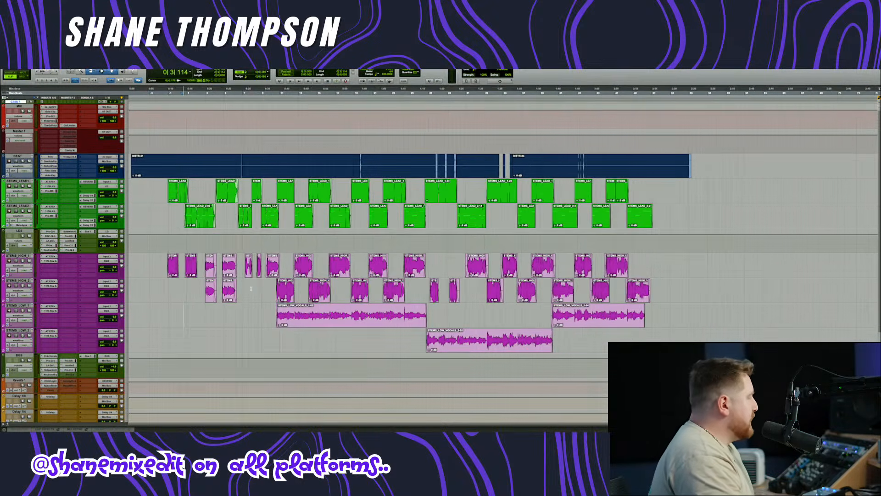
pyautogui.scroll(5, 251, 292)
pyautogui.hscroll(-3, 251, 291)
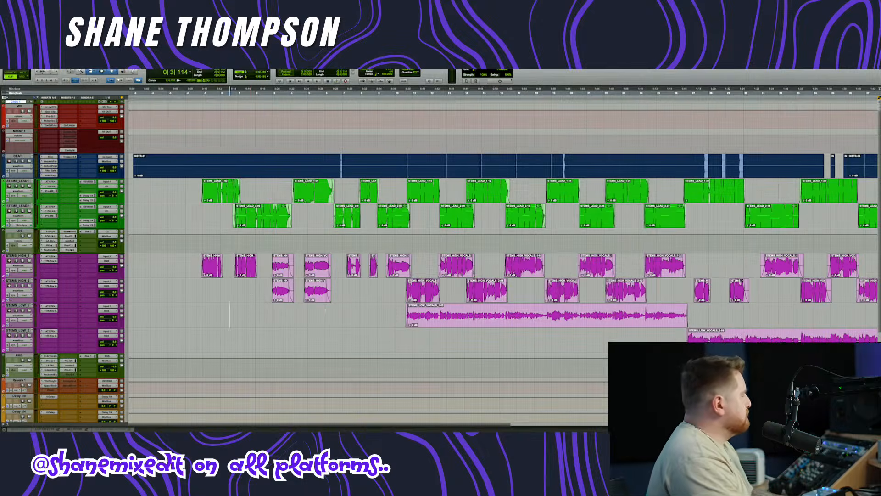
pyautogui.scroll(1, 326, 311)
pyautogui.hscroll(2, 326, 310)
pyautogui.click(38, 70)
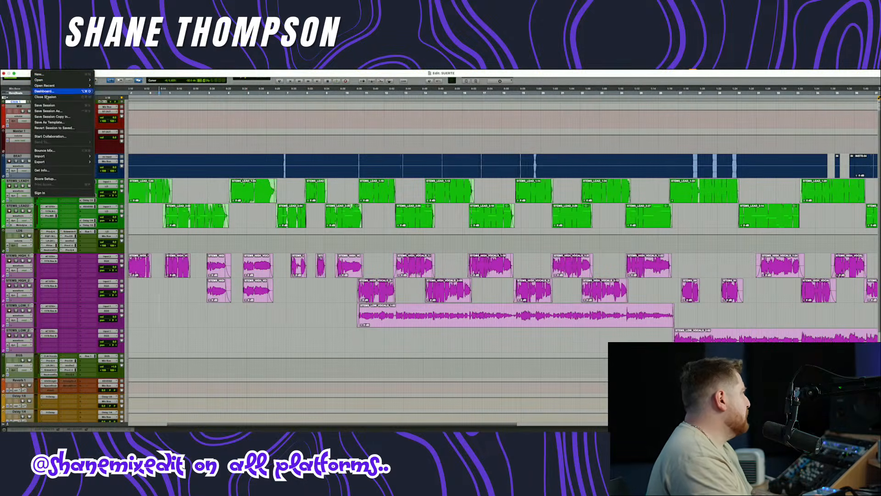
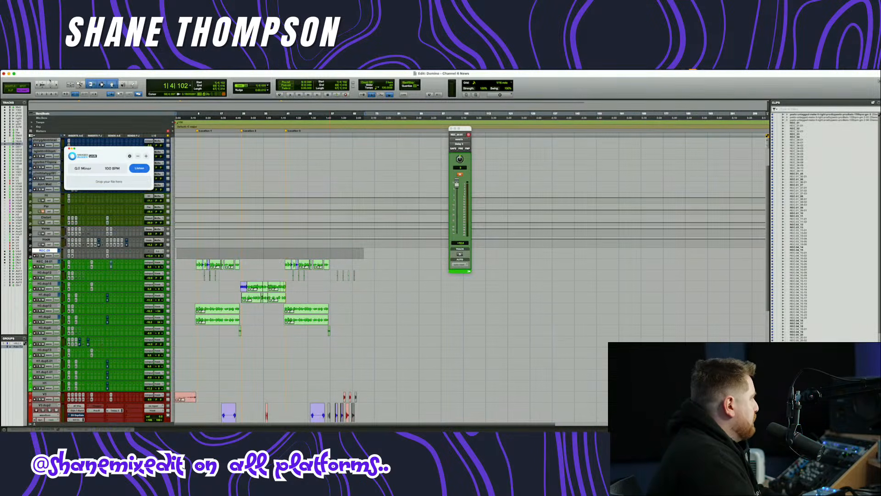
# - Clear the workspace by maximizing the edit window, closing the floating fader window, and narrowing the clip list
pyautogui.click(13, 73)
pyautogui.scroll(2, 364, 263)
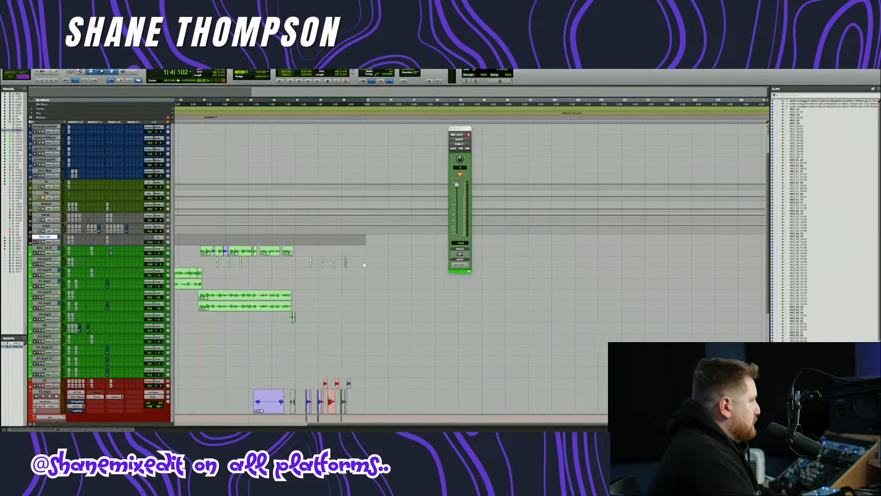
pyautogui.hscroll(-5, 364, 263)
pyautogui.click(451, 129)
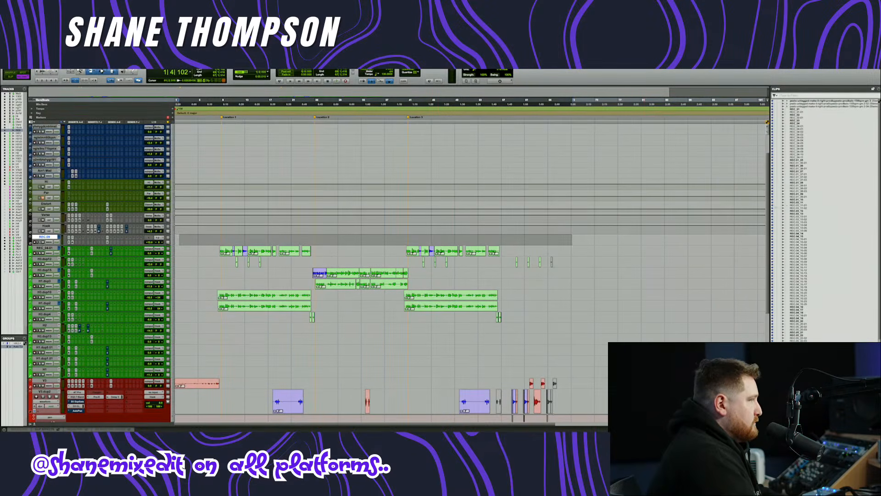
pyautogui.moveTo(770, 208); pyautogui.dragTo(804, 208)
# - Examine the arrangement and track layout of the new session, from the beat tracks down to the green and red vocal tracks
pyautogui.scroll(-5, 501, 228)
pyautogui.scroll(2, 501, 229)
pyautogui.hscroll(-5, 501, 228)
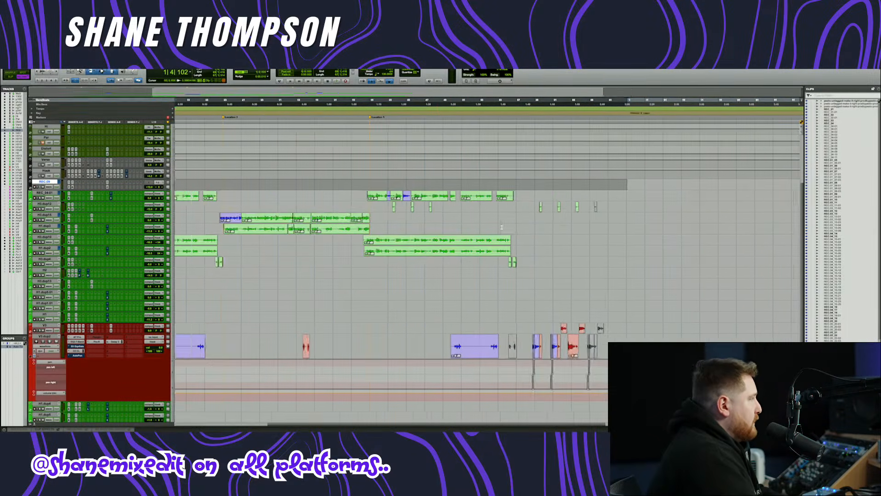
pyautogui.scroll(-1, 502, 229)
pyautogui.scroll(-2, 501, 228)
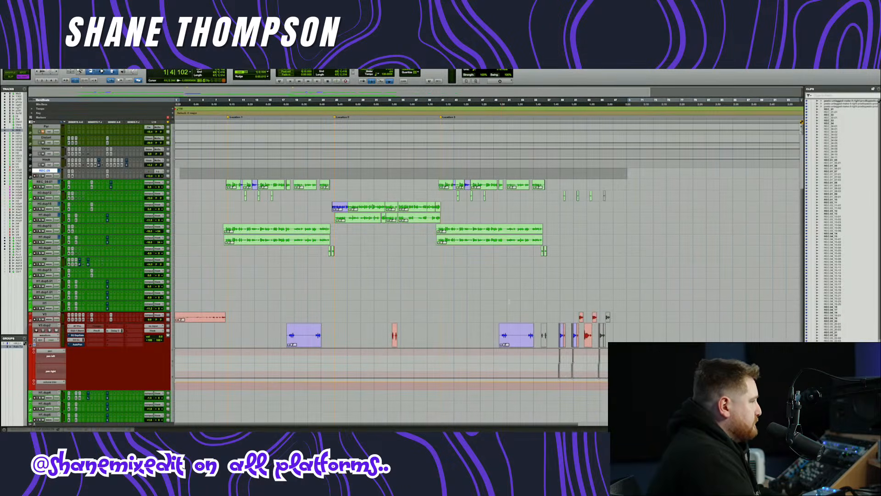
pyautogui.scroll(2, 509, 301)
pyautogui.scroll(-1, 421, 280)
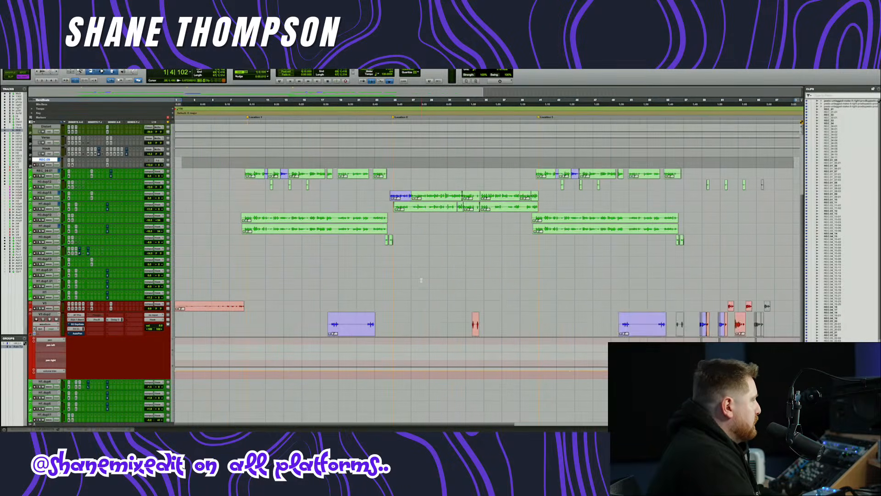
pyautogui.scroll(4, 421, 280)
pyautogui.scroll(-2, 421, 279)
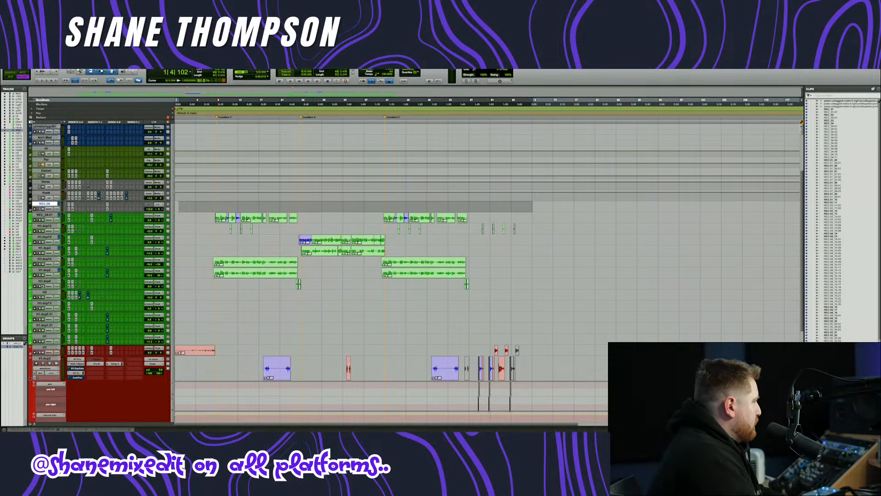
# - Hide and make inactive the five empty green tracks just above the red vocal tracks
pyautogui.click(44, 281)
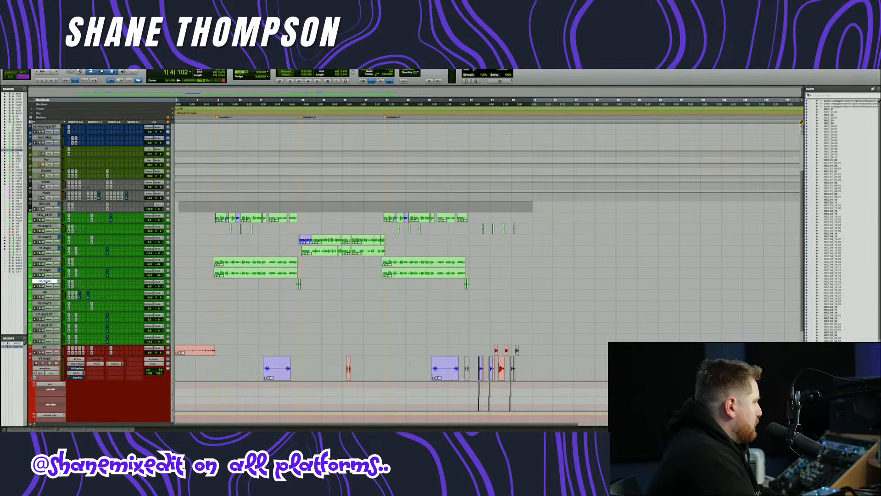
pyautogui.click(46, 292)
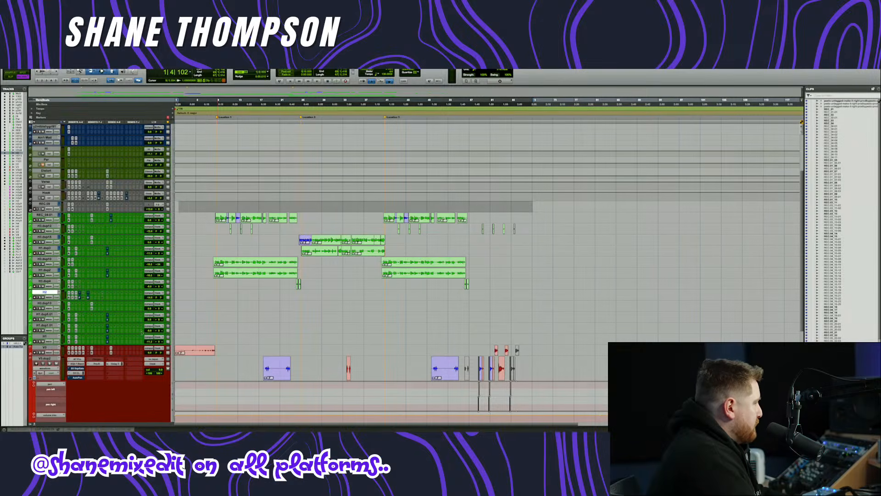
pyautogui.keyDown('shift'); pyautogui.click(50, 336); pyautogui.keyUp('shift')
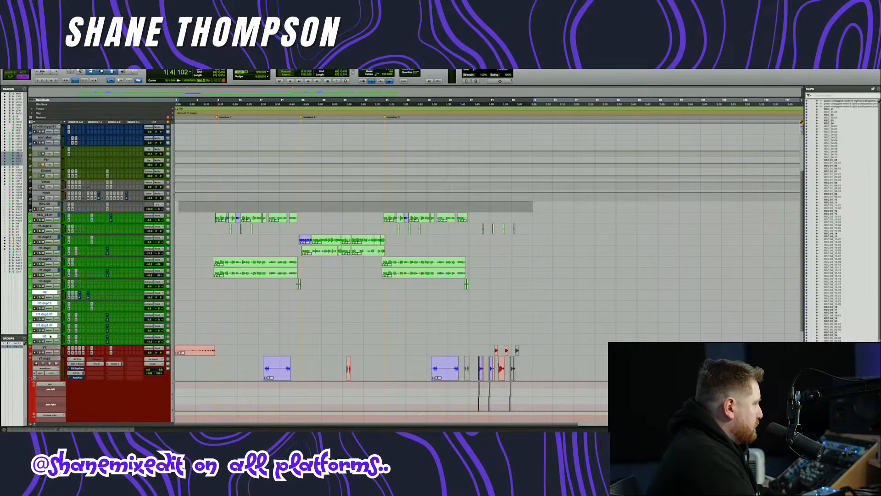
pyautogui.rightClick(50, 337)
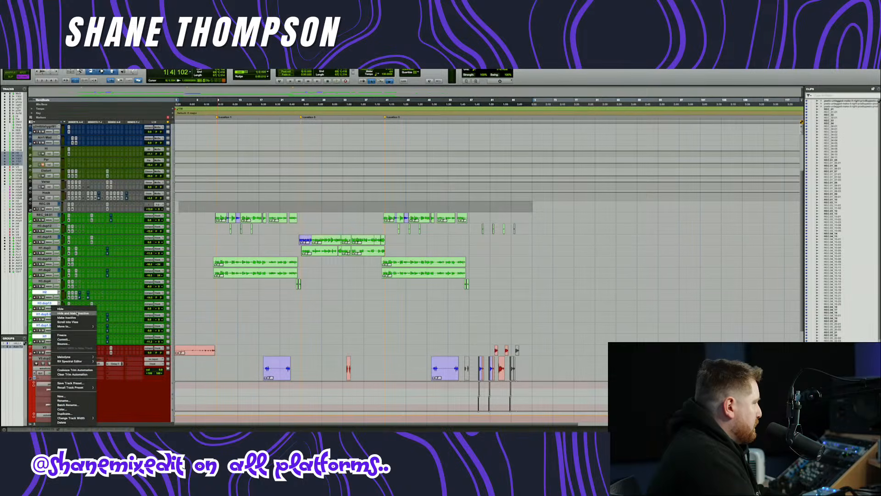
pyautogui.click(69, 313)
pyautogui.scroll(4, 528, 265)
pyautogui.scroll(-4, 572, 269)
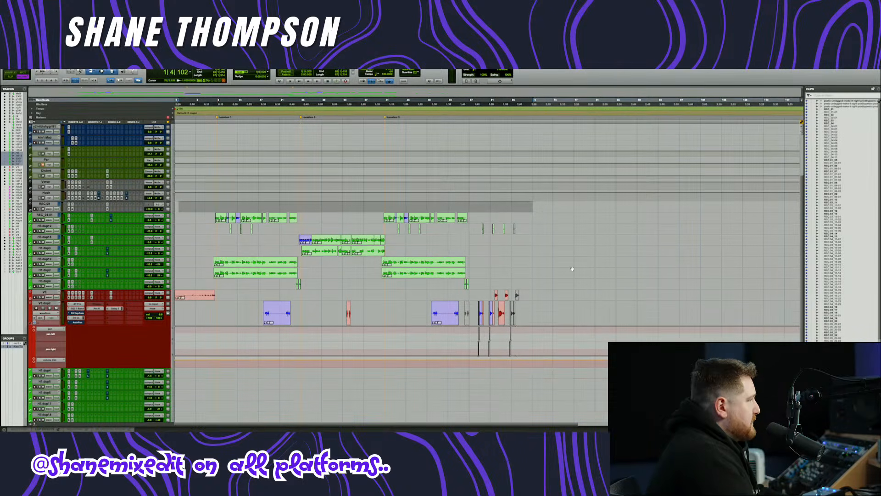
# - Switch to Slip edit mode and move the beat track directly above the first green vocal track
pyautogui.click(10, 76)
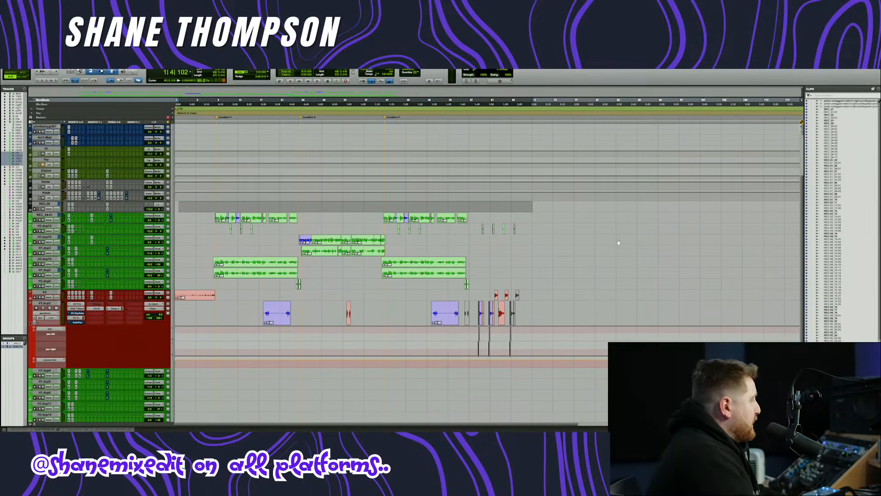
pyautogui.scroll(1, 617, 244)
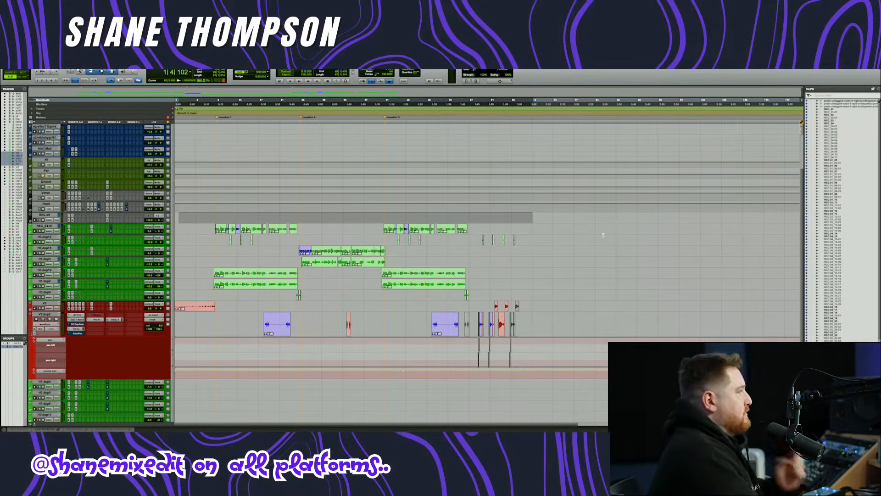
pyautogui.scroll(4, 454, 215)
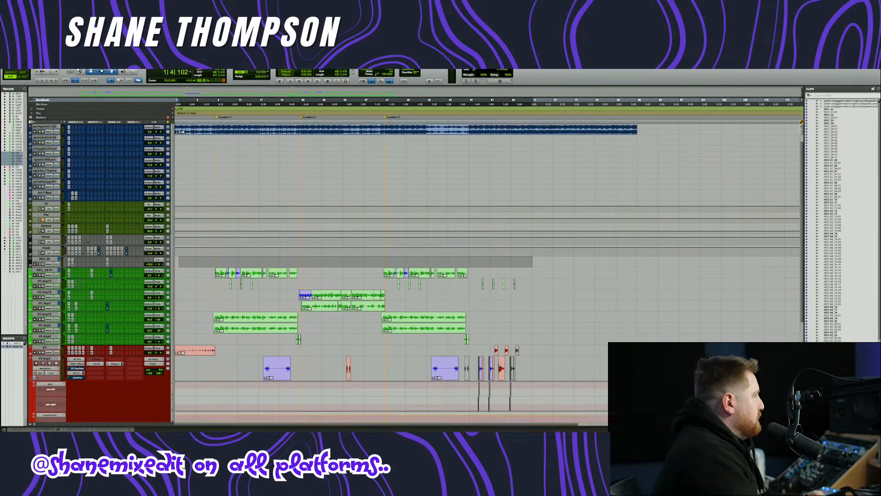
pyautogui.moveTo(40, 137); pyautogui.dragTo(42, 246)
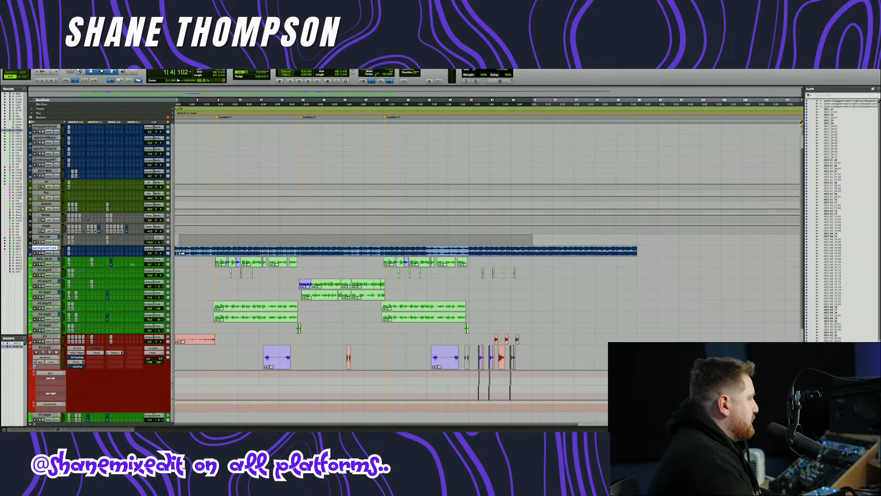
pyautogui.scroll(-3, 359, 265)
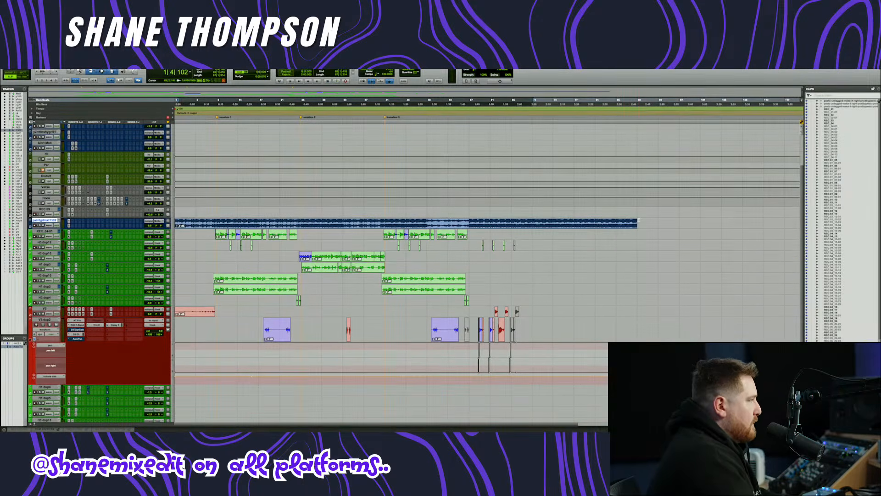
# - Toggle the second edit group and collapse the automation lanes beneath the lower red vocal track
pyautogui.moveTo(637, 222); pyautogui.dragTo(331, 413)
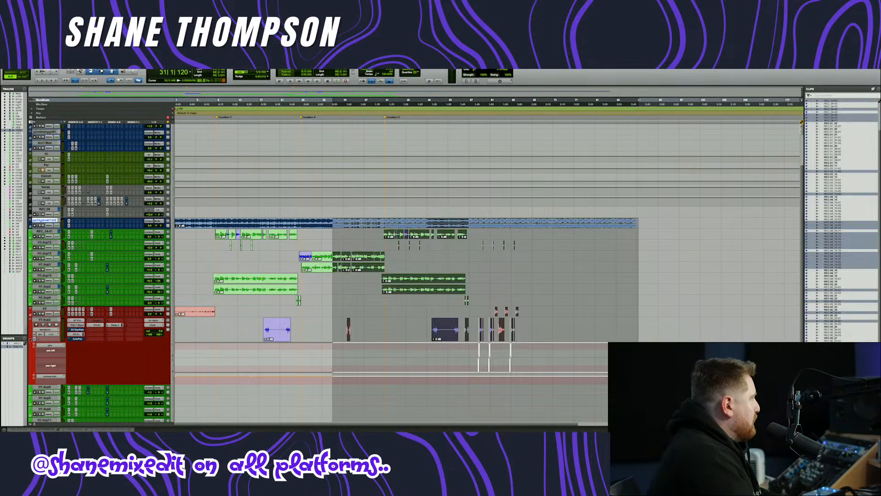
pyautogui.moveTo(639, 225); pyautogui.dragTo(445, 323)
pyautogui.scroll(-5, 461, 320)
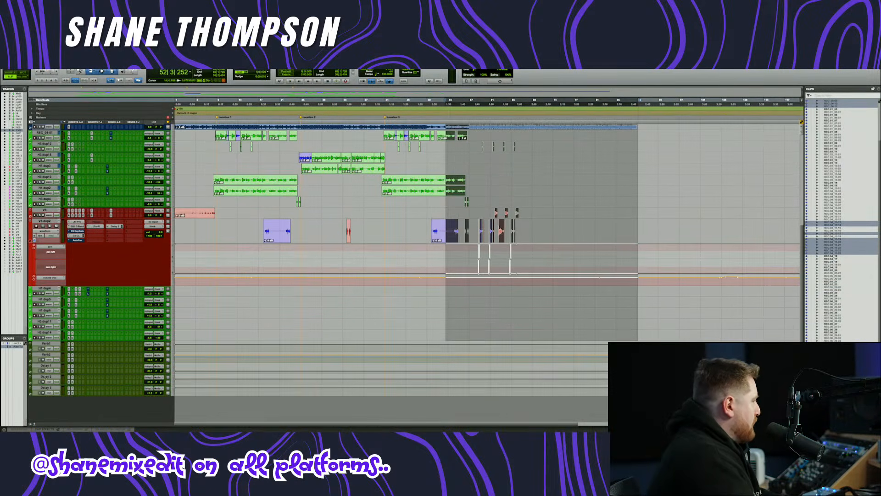
pyautogui.click(15, 348)
pyautogui.scroll(3, 489, 357)
pyautogui.moveTo(639, 185); pyautogui.dragTo(168, 285)
pyautogui.click(30, 302)
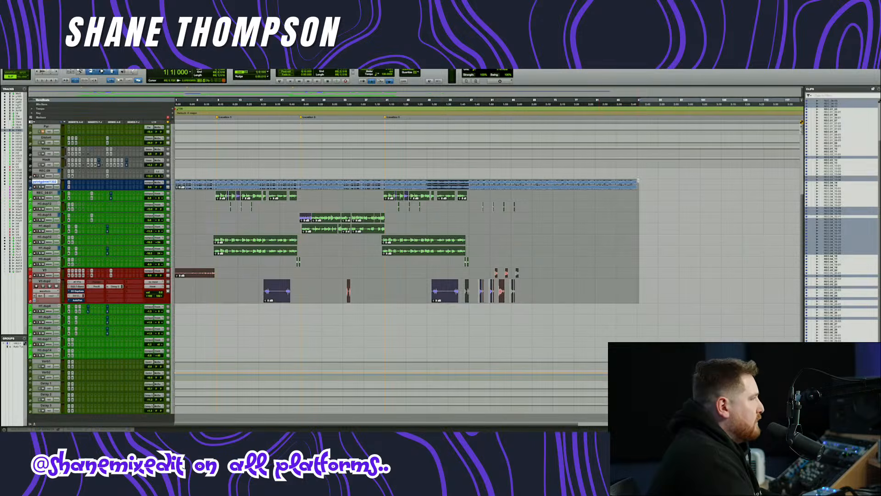
# - Consolidate the clips from the beat track down to the lower red vocal track, from the session start to the beat's end
pyautogui.moveTo(638, 182); pyautogui.dragTo(173, 291)
pyautogui.scroll(2, 457, 262)
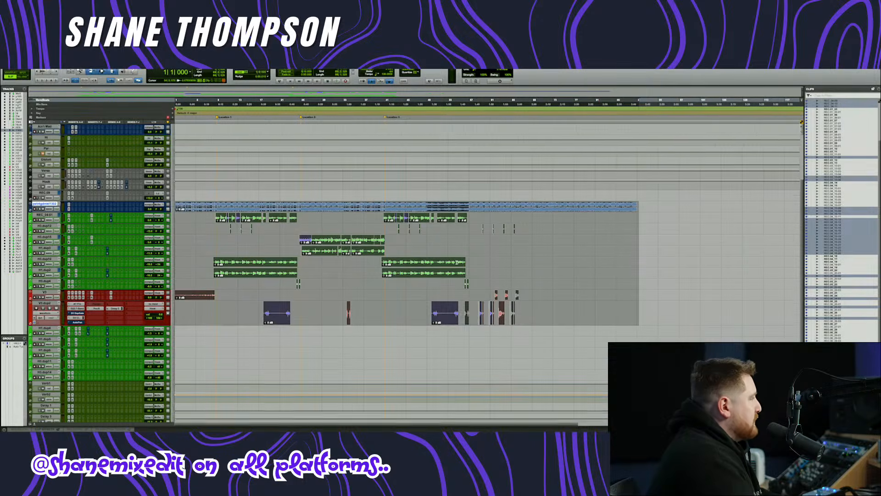
pyautogui.scroll(4, 456, 263)
pyautogui.hscroll(-3, 456, 263)
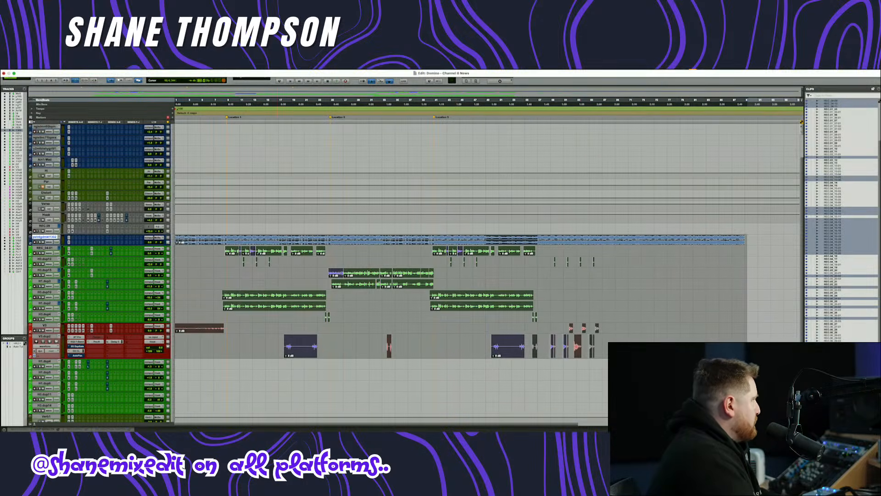
pyautogui.click(36, 68)
pyautogui.moveTo(47, 67)
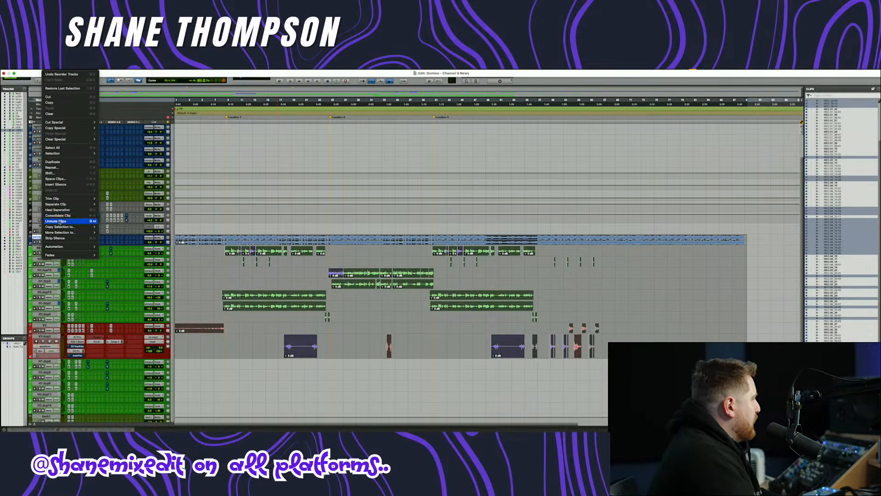
pyautogui.click(58, 216)
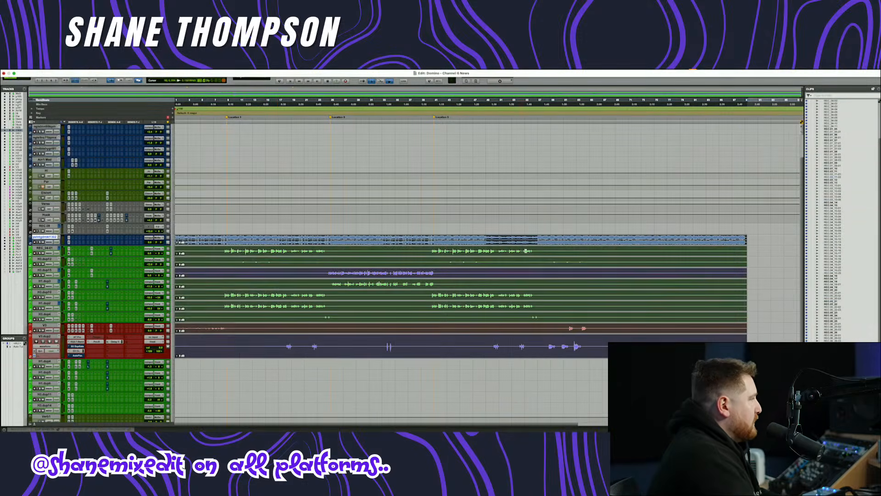
pyautogui.click(339, 219)
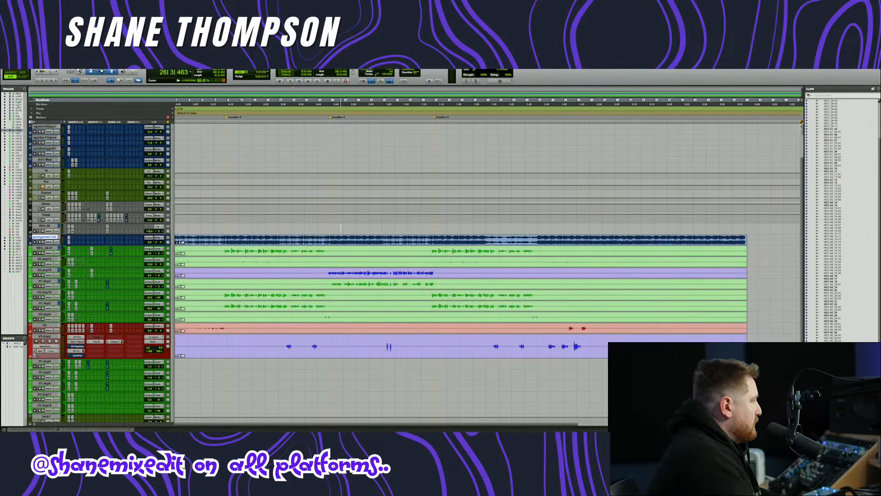
# - Select all the consolidated beat and vocal clips and open the options for exporting them as files
pyautogui.scroll(-1, 340, 219)
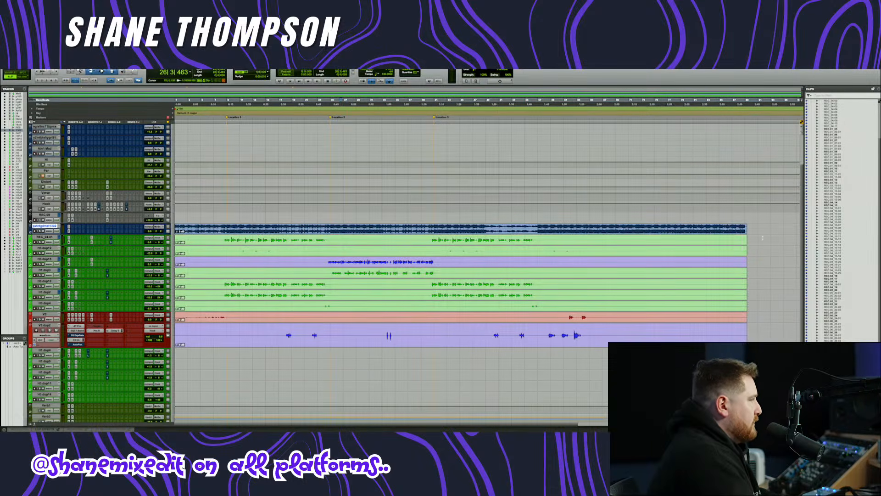
pyautogui.moveTo(753, 228); pyautogui.dragTo(176, 335)
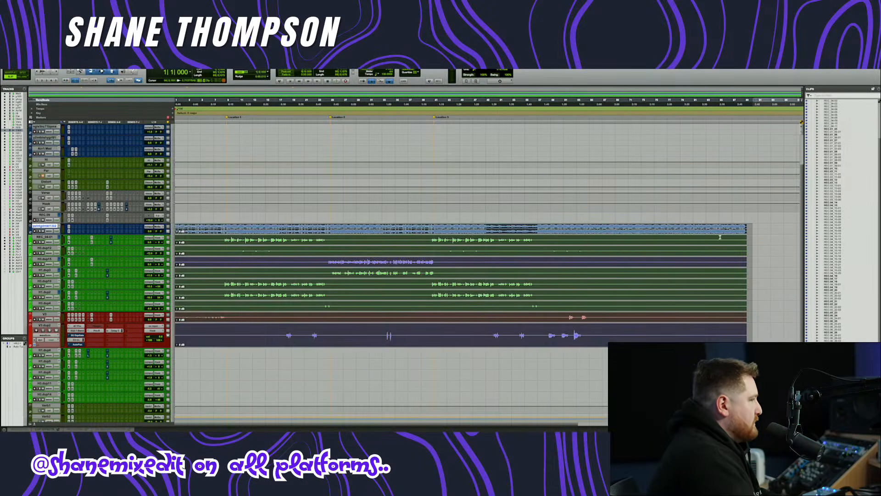
pyautogui.scroll(-5, 866, 271)
pyautogui.scroll(6, 861, 248)
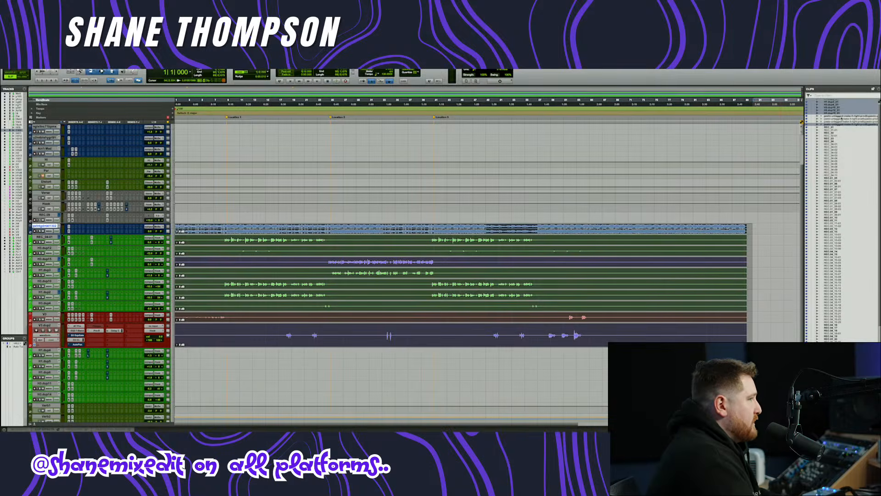
pyautogui.rightClick(830, 107)
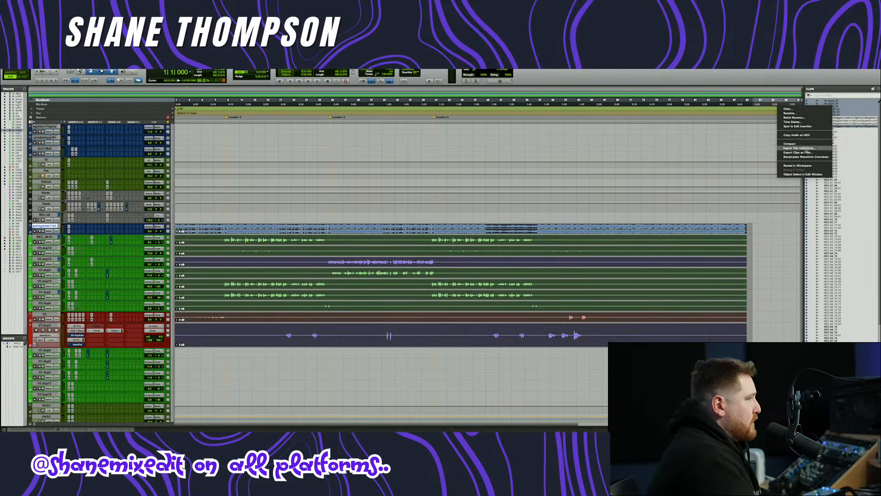
pyautogui.click(802, 153)
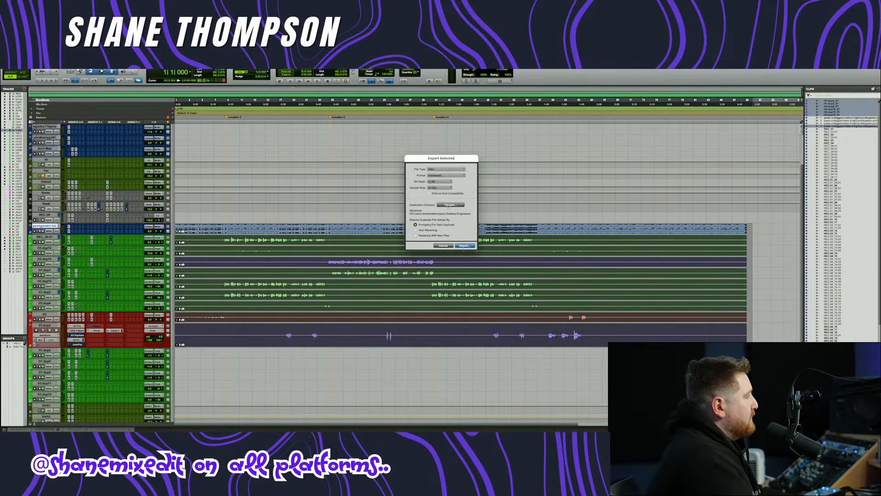
# - Export the selected clips into a new folder named "channel 6 tracks" inside Engineers Active Projects
pyautogui.click(448, 205)
pyautogui.click(301, 156)
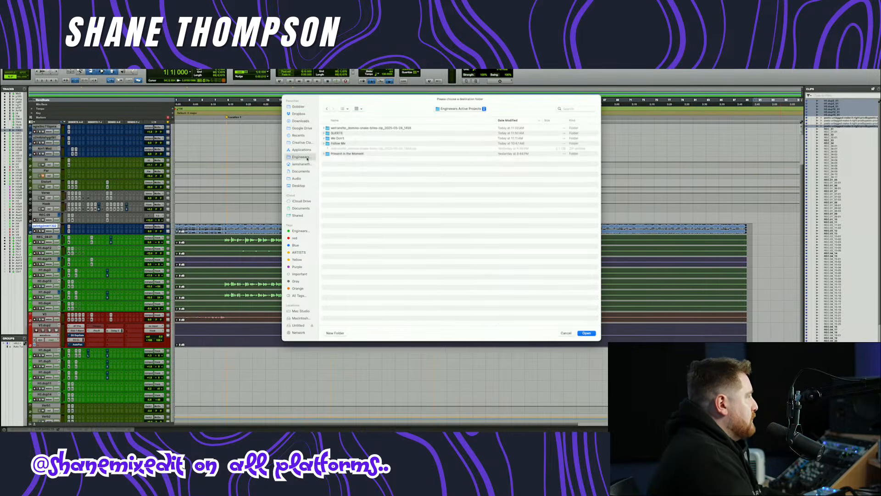
pyautogui.click(334, 333)
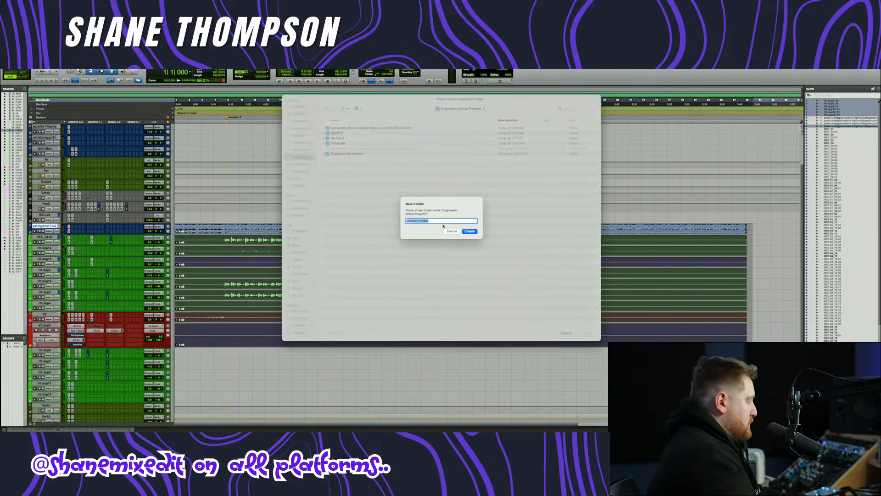
pyautogui.write('channel')
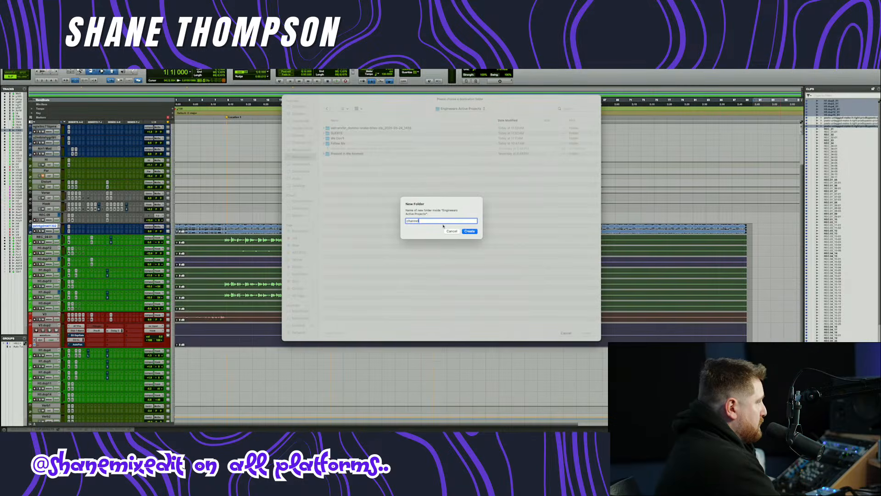
pyautogui.write(' 5')
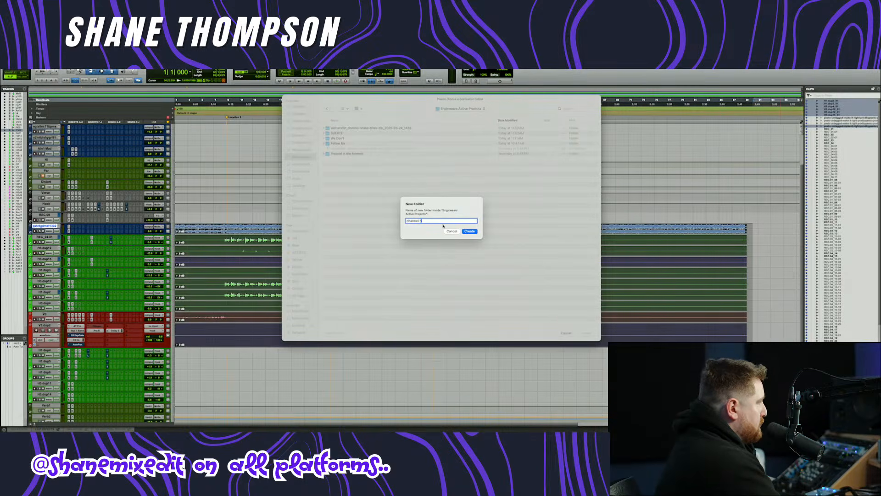
pyautogui.write(' t')
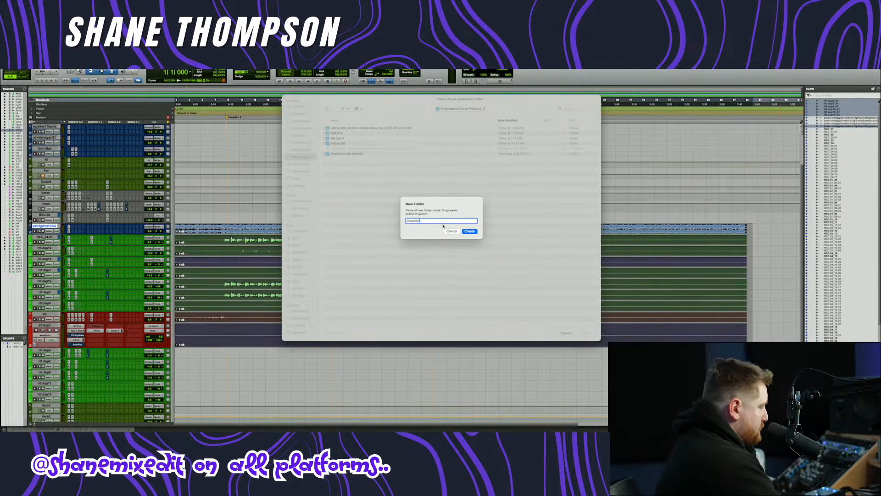
pyautogui.write('racks')
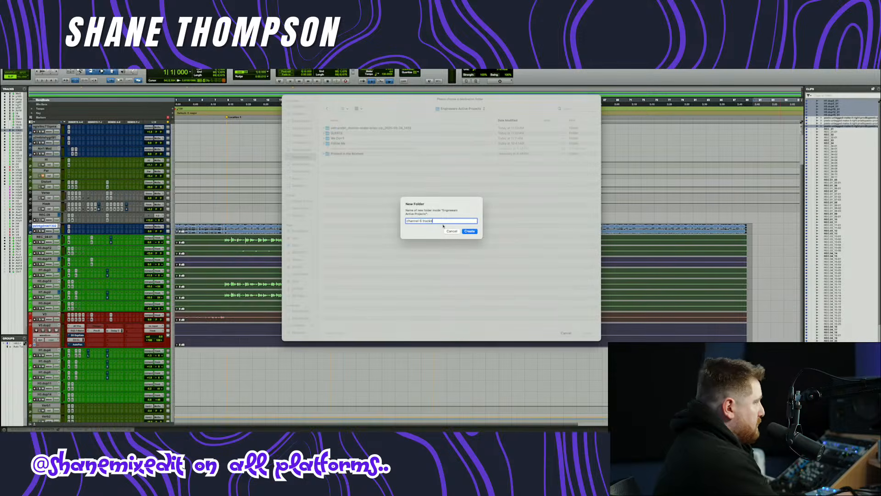
pyautogui.press('Return')
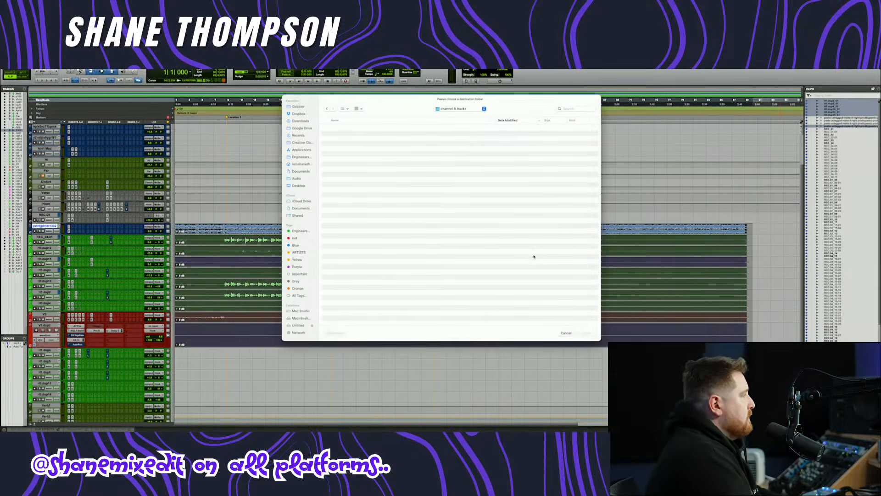
pyautogui.press('Return')
pyautogui.click(468, 246)
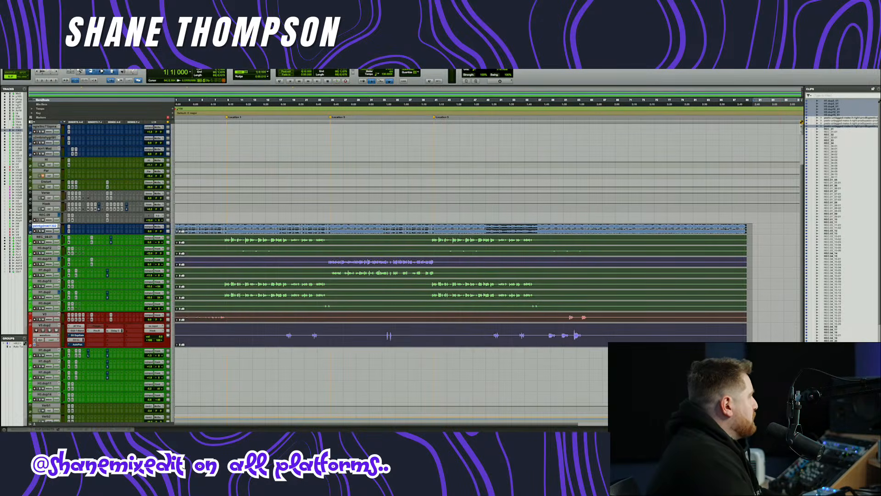
# - Check the Auto-Tune Pro settings on the first green vocal track and close the Domino - Channel 6 News session
pyautogui.click(14, 74)
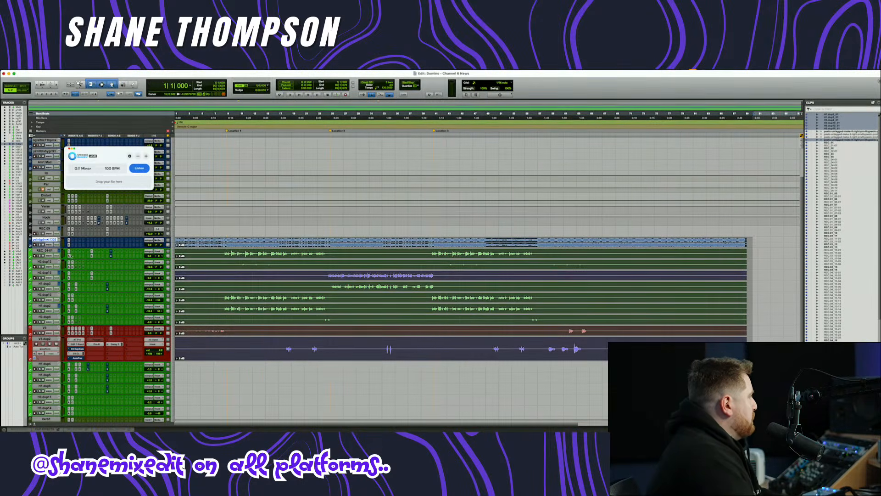
pyautogui.click(70, 255)
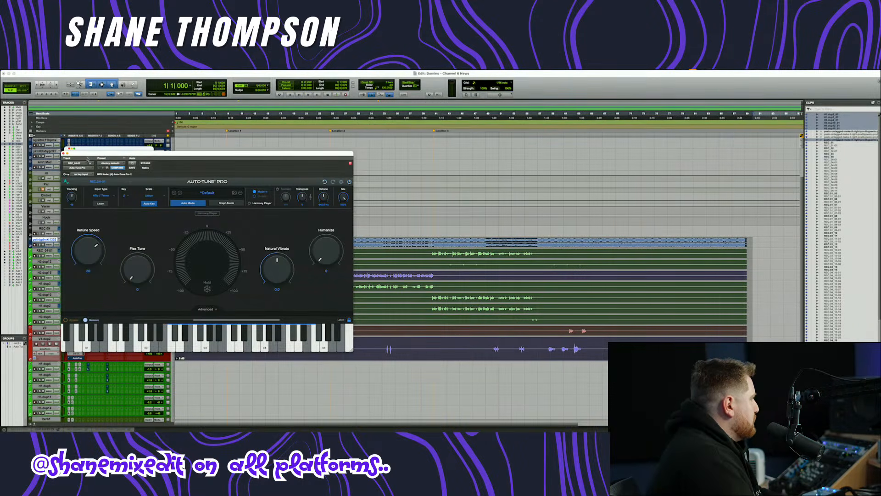
pyautogui.click(67, 148)
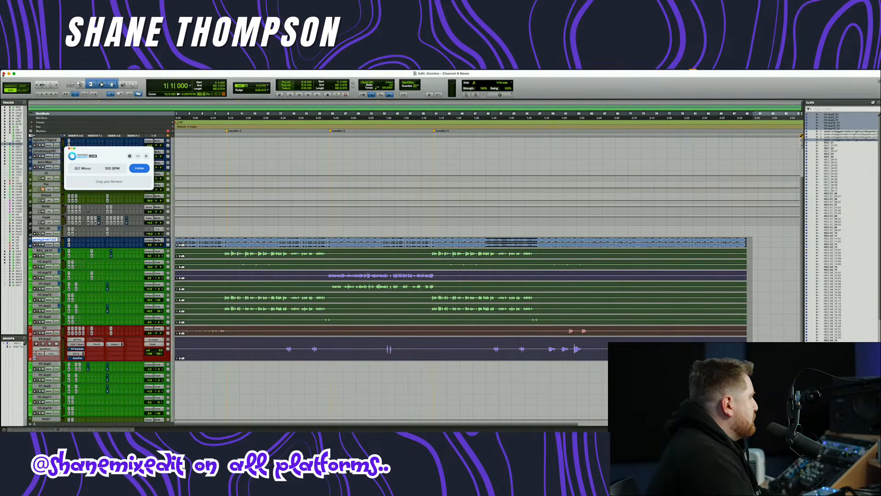
pyautogui.click(4, 73)
pyautogui.click(31, 73)
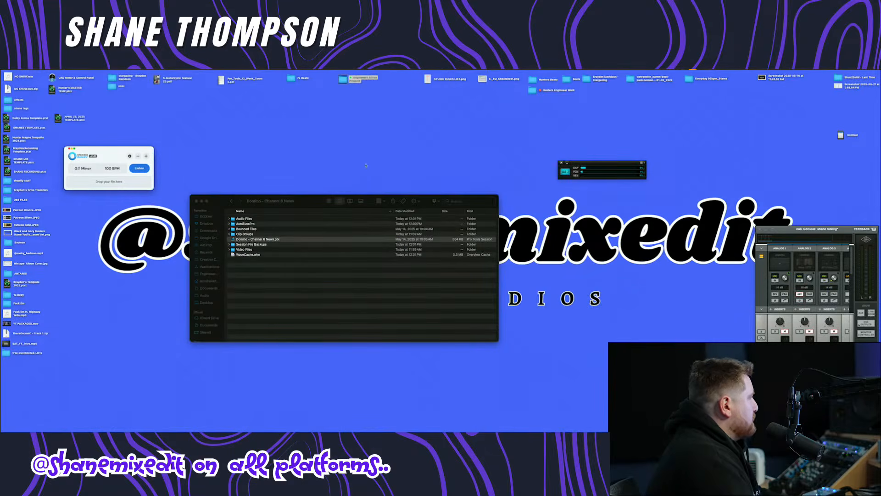
# - Create a new session named "Channel 6 News" from the April 2025 template on the desktop, with interleaved files
pyautogui.doubleClick(72, 118)
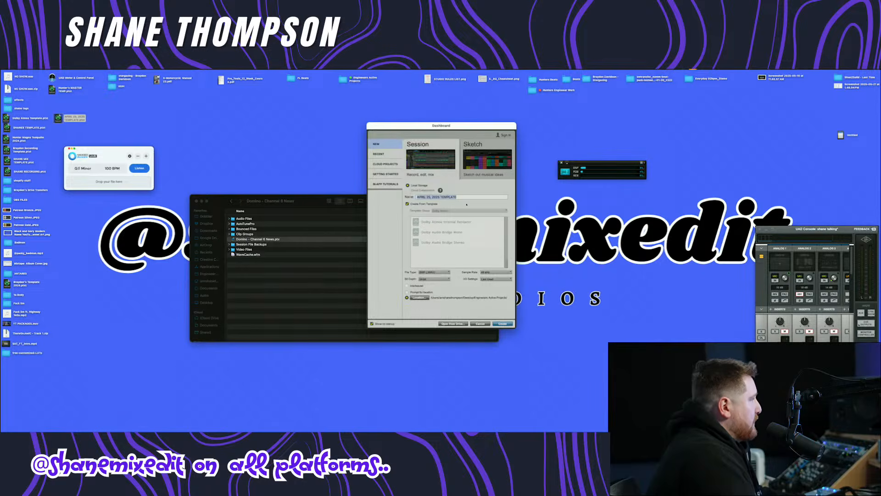
pyautogui.moveTo(459, 197); pyautogui.dragTo(404, 197)
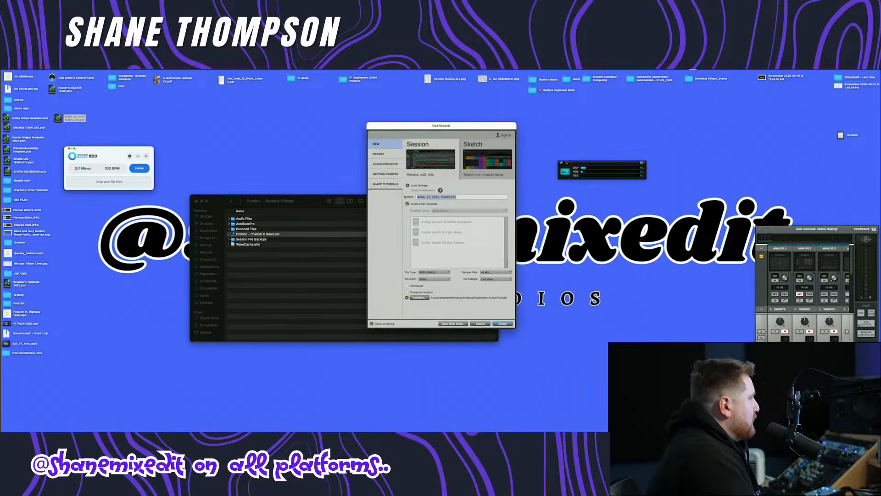
pyautogui.write('Channel')
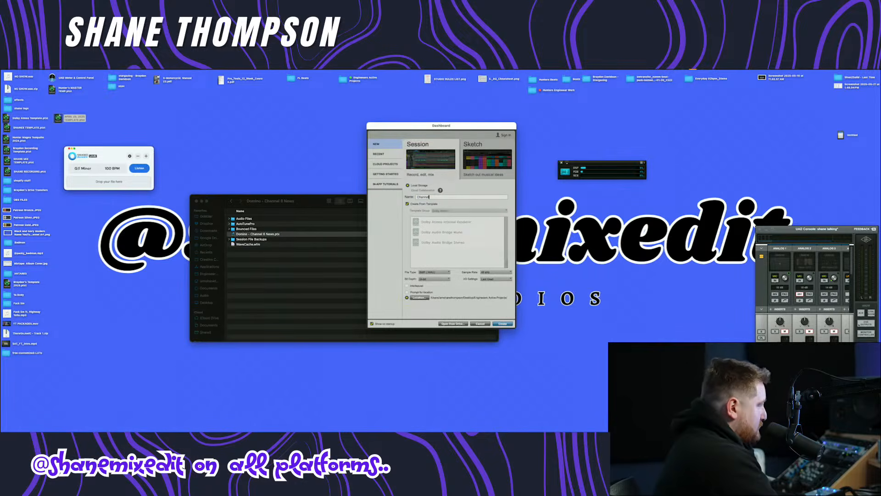
pyautogui.write(' 6 News')
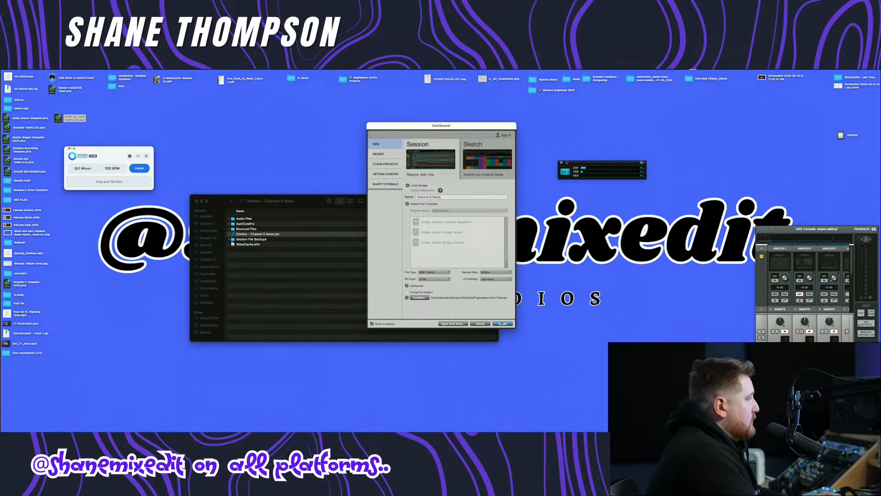
pyautogui.press('Return')
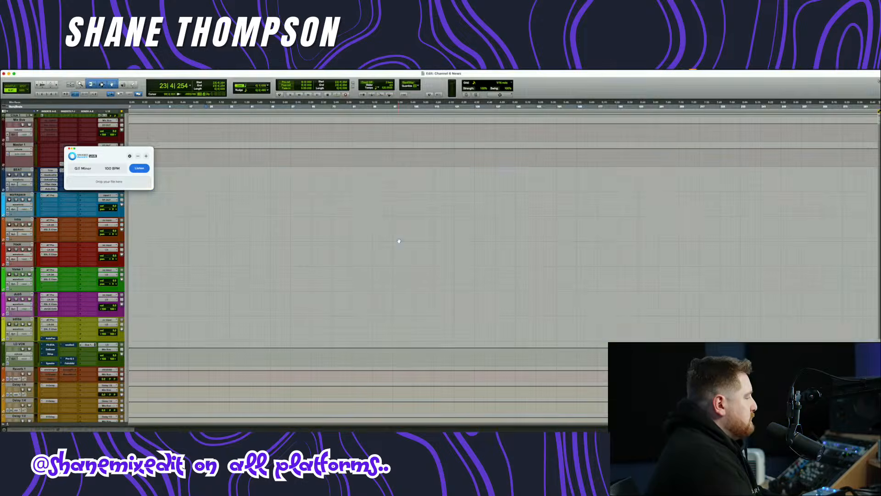
# - Import all the WAV files from the "channel 6 tracks" folder in Engineers Active Projects onto new tracks placed below Master 1
pyautogui.click(13, 73)
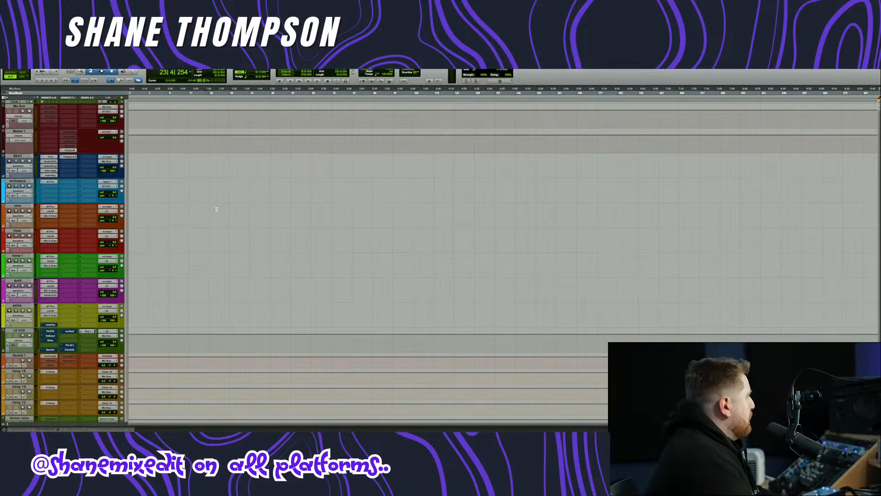
pyautogui.click(22, 132)
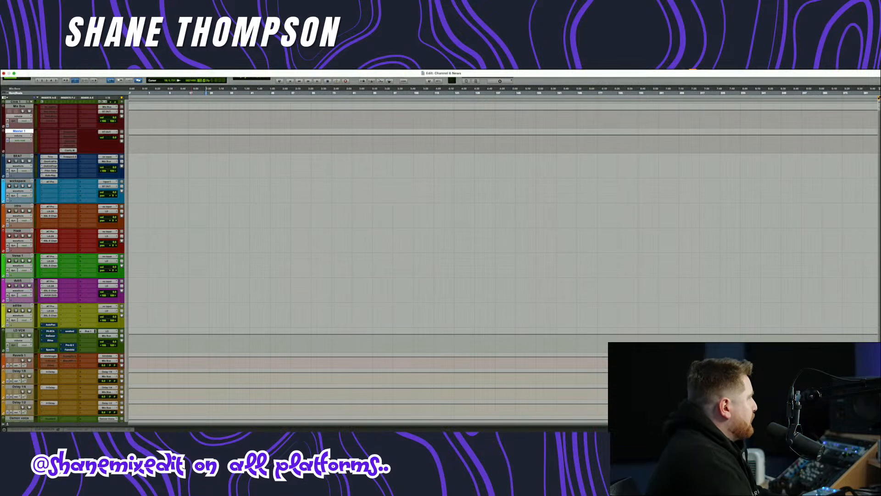
pyautogui.click(39, 69)
pyautogui.moveTo(45, 156)
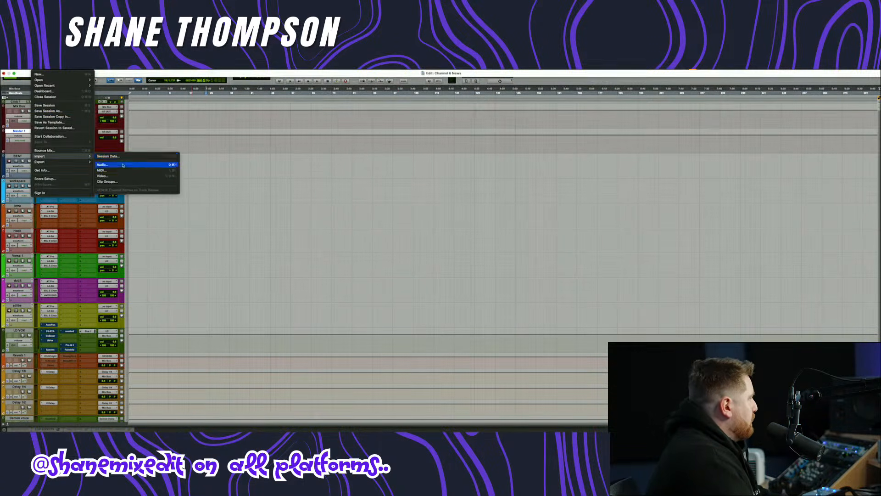
pyautogui.click(124, 164)
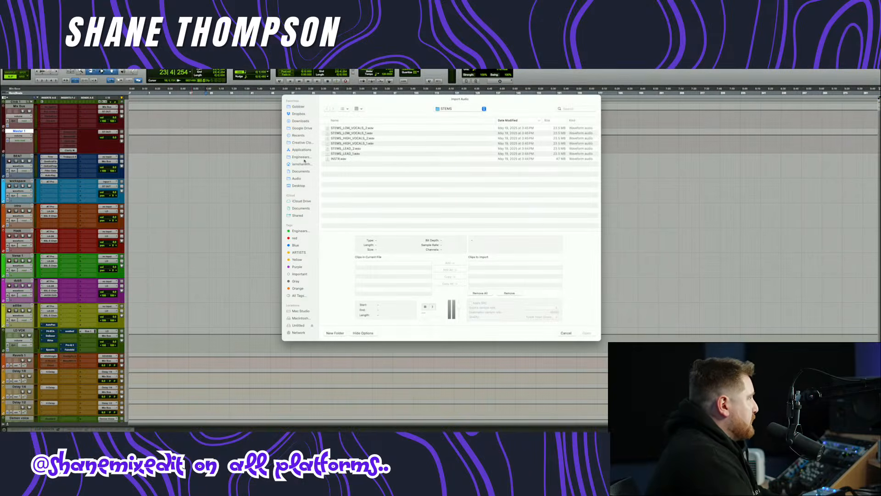
pyautogui.click(303, 157)
pyautogui.doubleClick(342, 133)
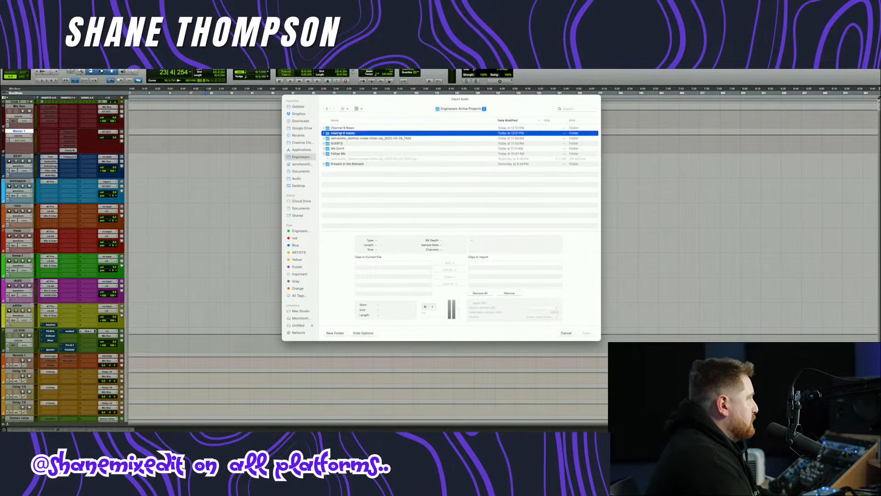
pyautogui.click(349, 128)
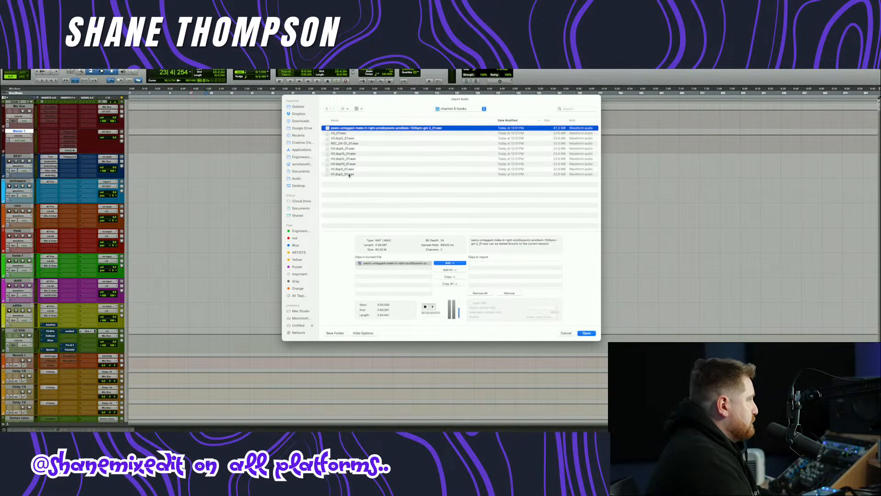
pyautogui.press('super+a')
pyautogui.click(586, 334)
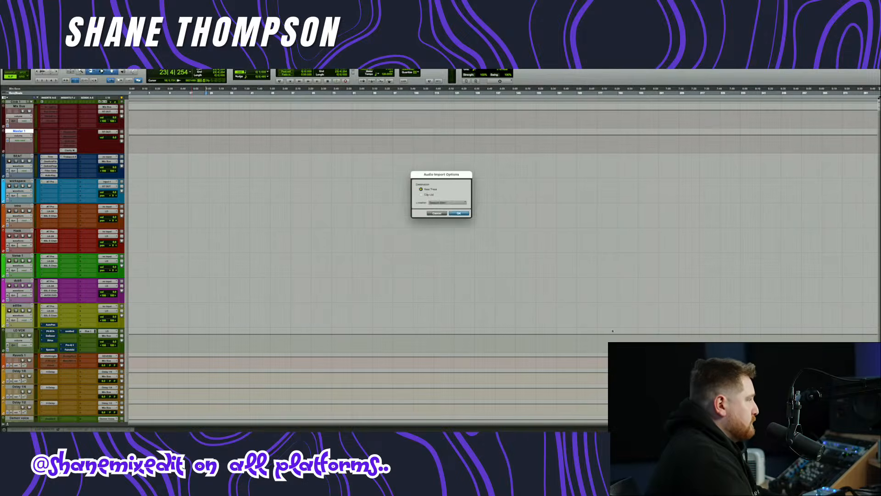
pyautogui.click(461, 214)
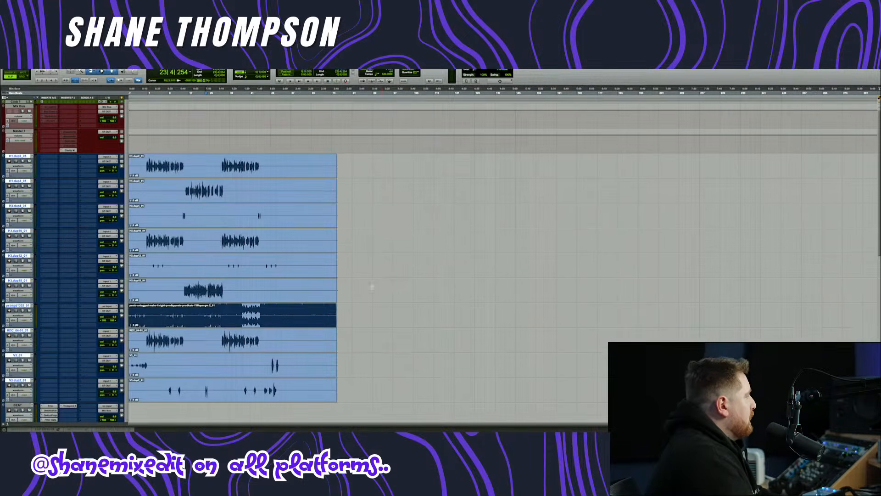
# - Move the imported beat track directly above the BEAT track and make the first insert on BEAT inactive
pyautogui.scroll(-3, 182, 300)
pyautogui.click(174, 361)
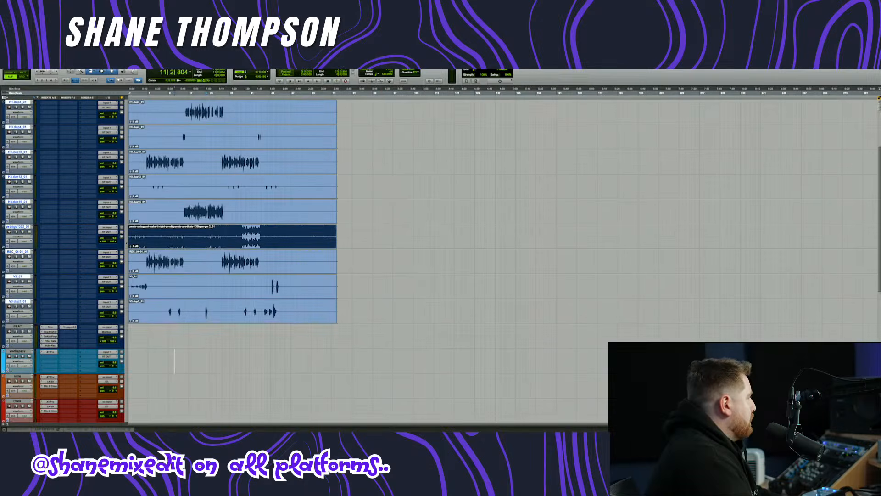
pyautogui.click(20, 326)
pyautogui.click(197, 244)
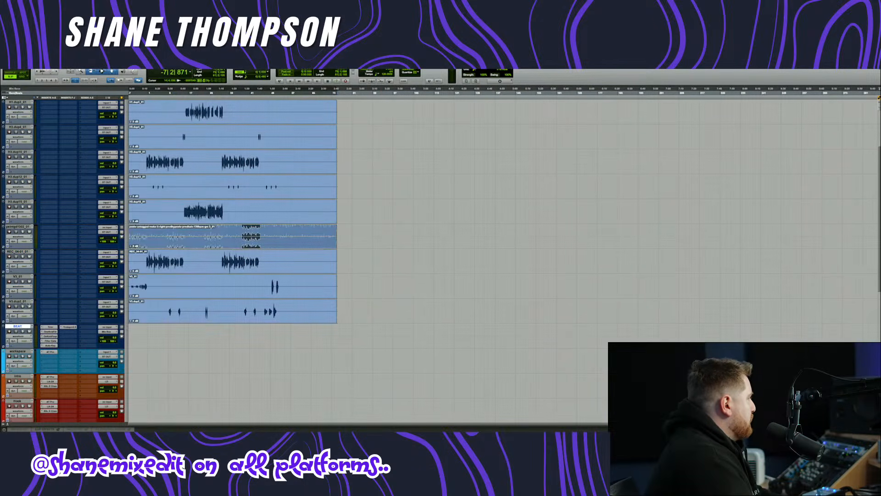
pyautogui.moveTo(20, 226); pyautogui.dragTo(20, 324)
pyautogui.rightClick(54, 328)
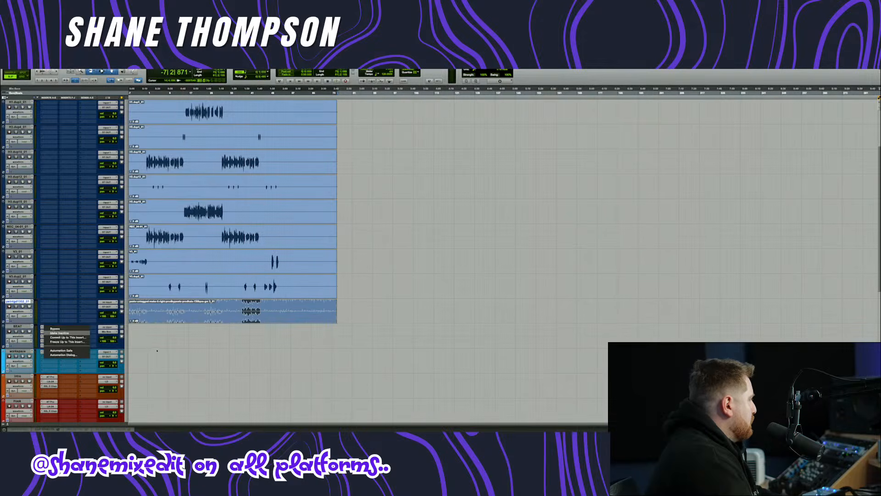
pyautogui.click(68, 334)
# - Move the beat clip onto the BEAT track at the same timeline position and delete the emptied import track
pyautogui.moveTo(172, 343)
pyautogui.mouseDown()
pyautogui.moveTo(177, 323)
pyautogui.moveTo(178, 338)
pyautogui.mouseUp()
pyautogui.click(186, 355)
pyautogui.rightClick(15, 303)
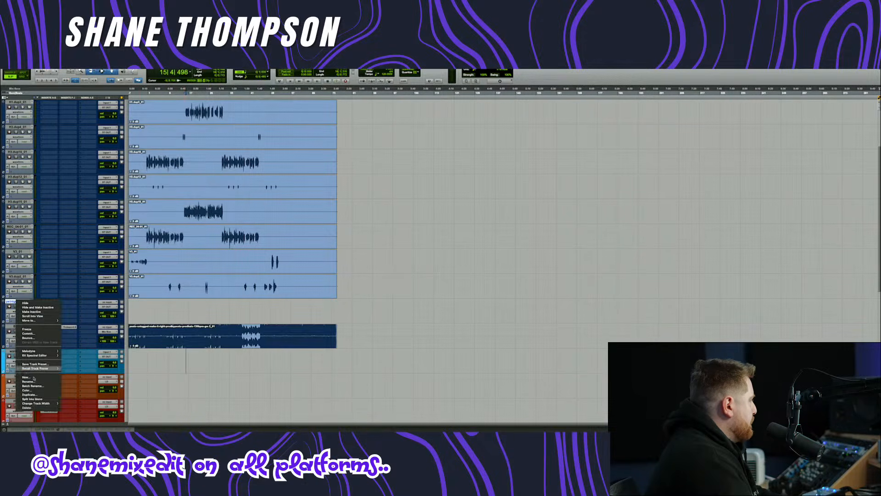
pyautogui.click(26, 409)
# - In Finder, move the "Domino - Channel 6 News.zip" archive inside the WeTransfer folder of Engineers Active Projects to the Trash
pyautogui.hotkey('ctrl', 'Left')
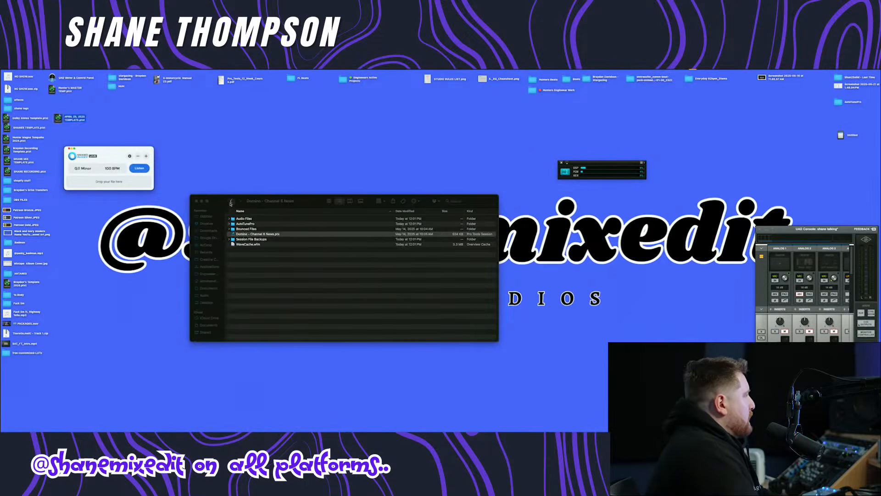
pyautogui.click(231, 201)
pyautogui.click(231, 202)
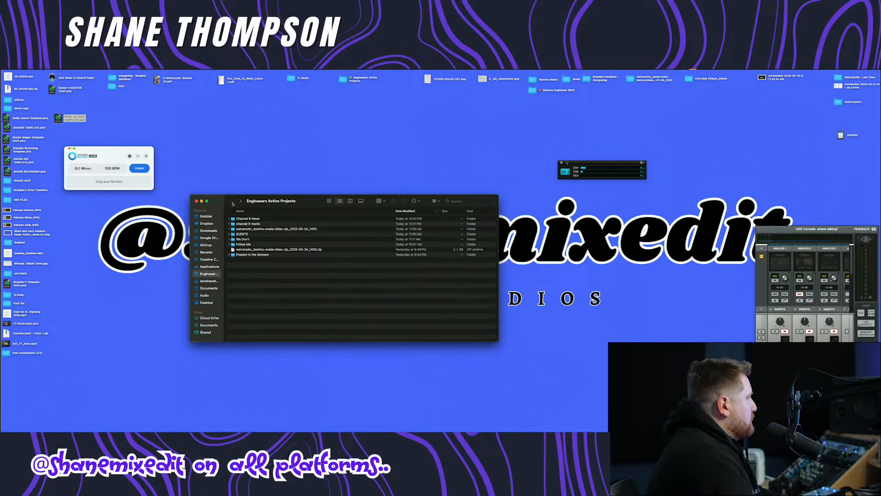
pyautogui.moveTo(233, 203); pyautogui.dragTo(243, 209)
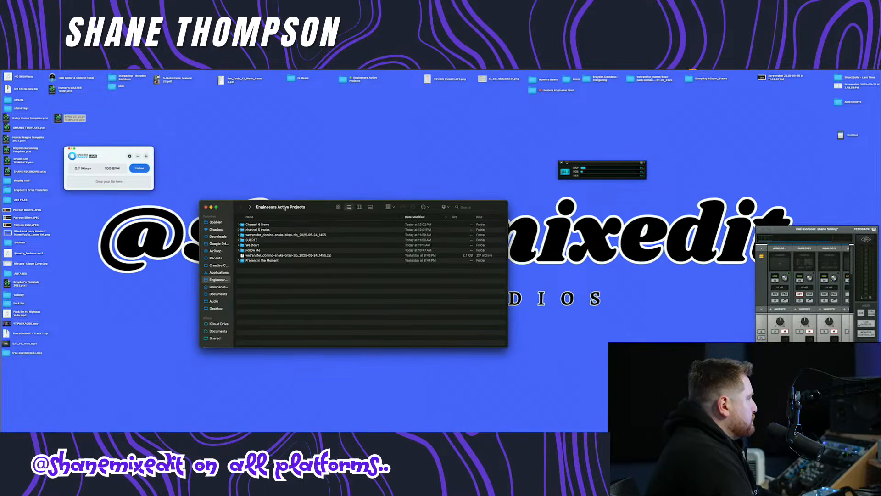
pyautogui.click(285, 234)
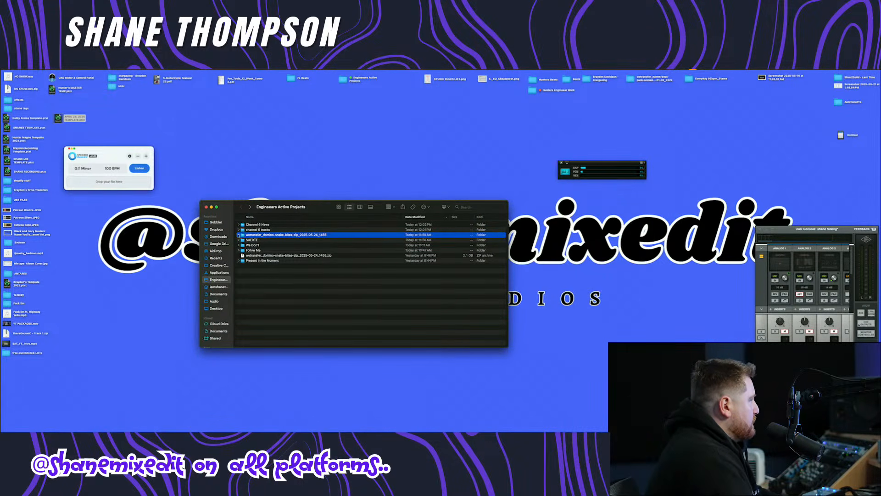
pyautogui.click(238, 235)
pyautogui.click(258, 240)
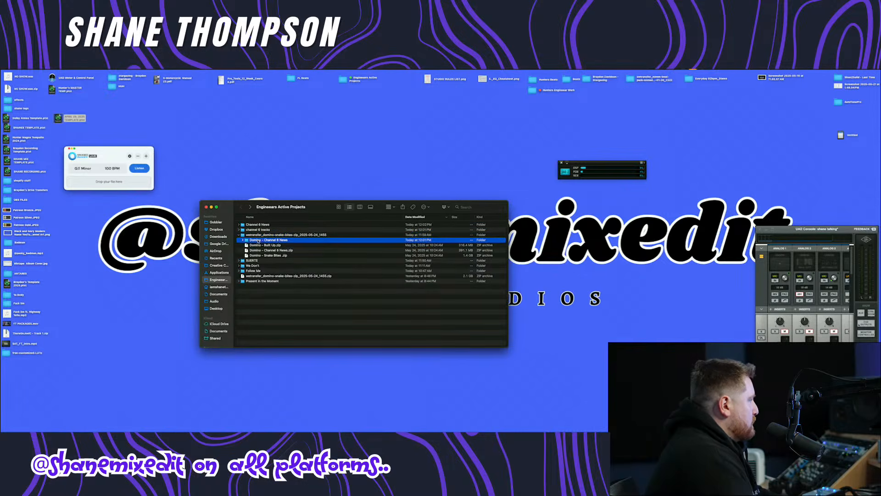
pyautogui.click(276, 250)
pyautogui.rightClick(278, 250)
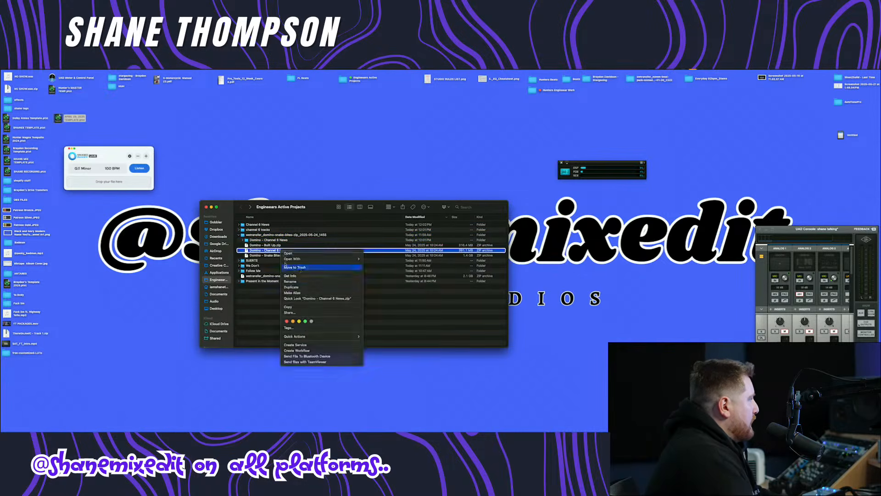
pyautogui.click(293, 267)
# - Move the "Domino - Channel 6 News" and "channel 6 tracks" folders into the Channel 6 News session folder
pyautogui.click(265, 240)
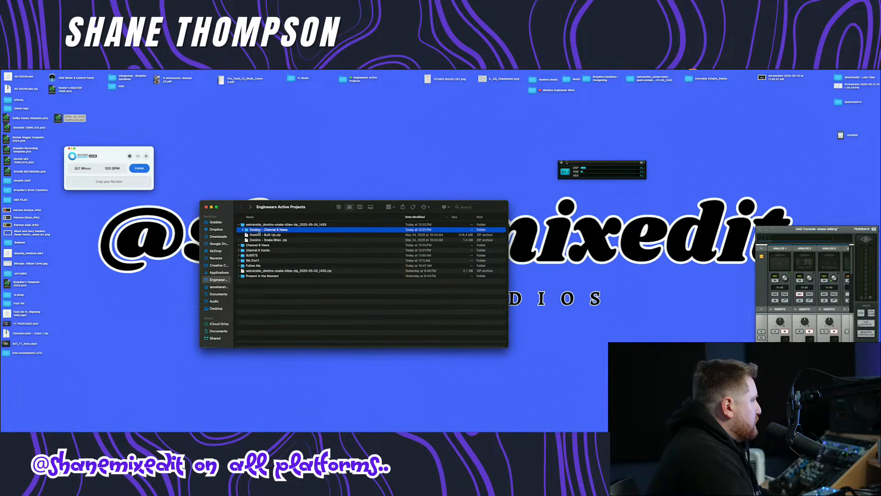
pyautogui.moveTo(254, 231); pyautogui.dragTo(250, 240)
pyautogui.click(239, 224)
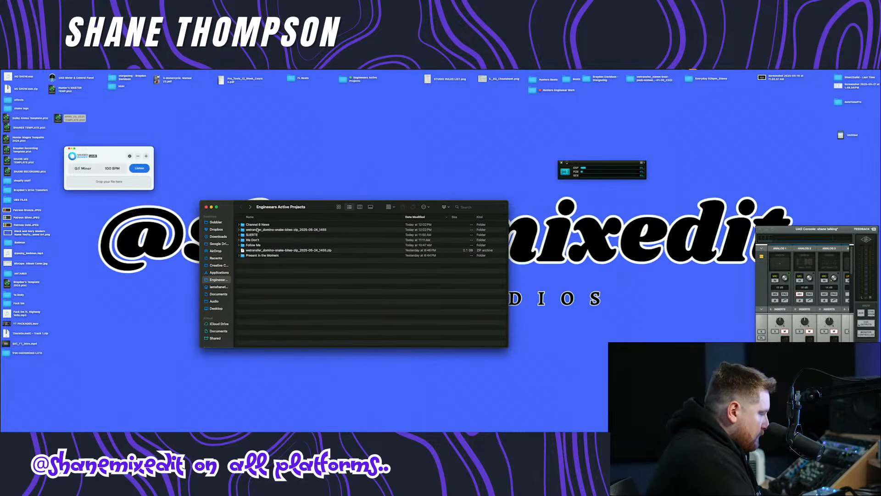
# - Analyze the key and tempo of the untagged beat WAV from the "channel 6 tracks" folder with the key detection app
pyautogui.moveTo(328, 207); pyautogui.dragTo(368, 274)
pyautogui.moveTo(584, 163); pyautogui.dragTo(586, 158)
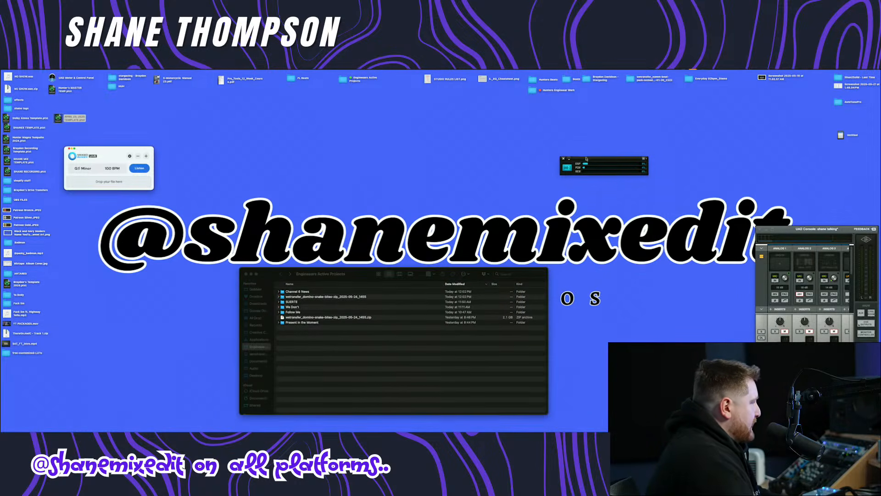
pyautogui.click(304, 317)
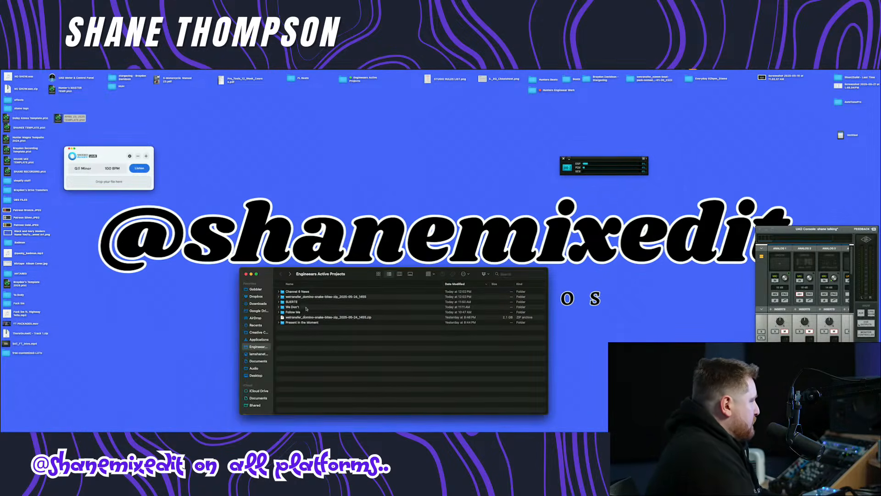
pyautogui.hotkey('ctrl', 'Right')
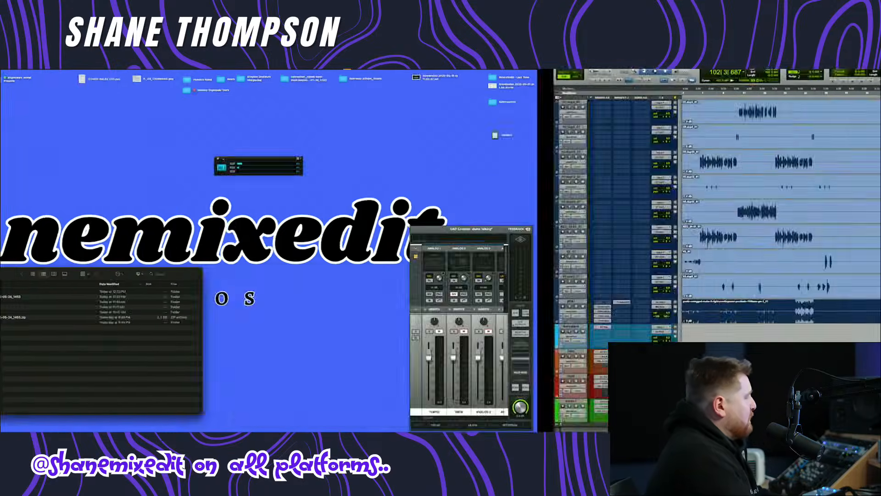
pyautogui.hotkey('ctrl', 'Left')
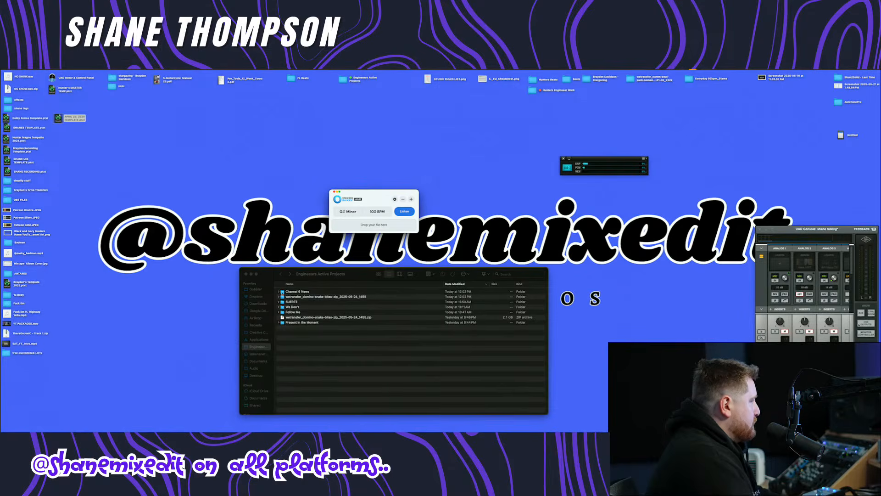
pyautogui.click(279, 292)
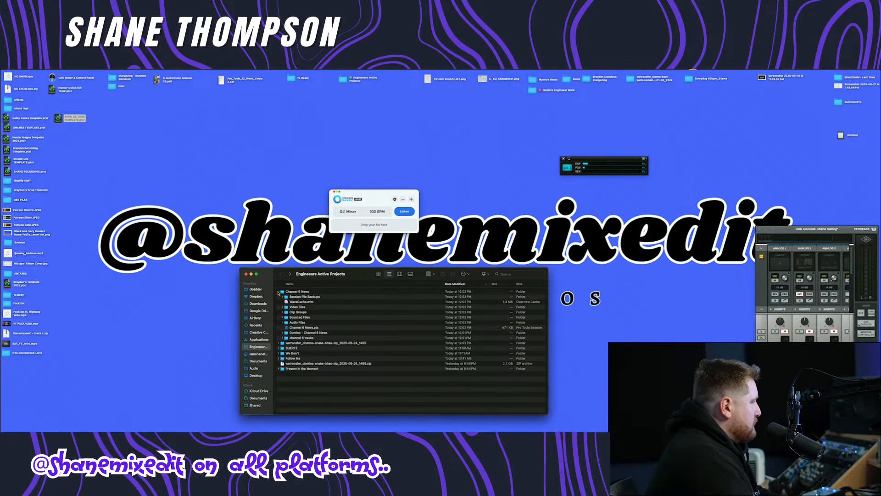
pyautogui.doubleClick(298, 291)
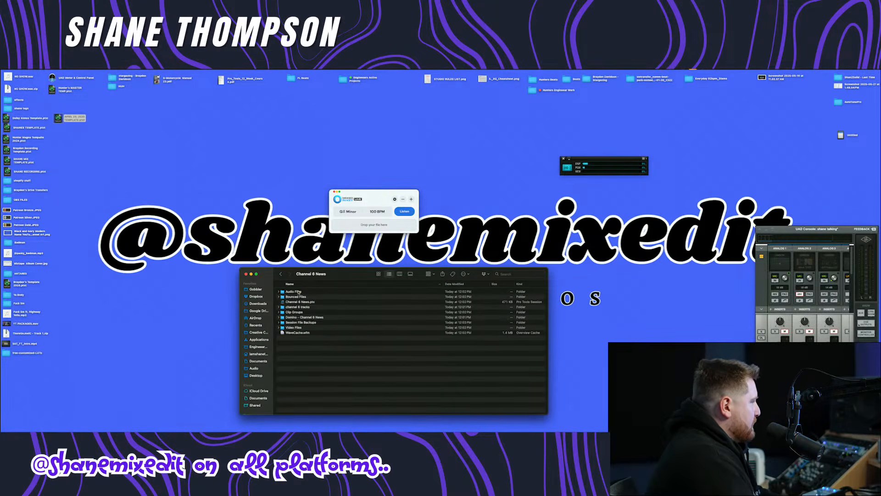
pyautogui.click(279, 307)
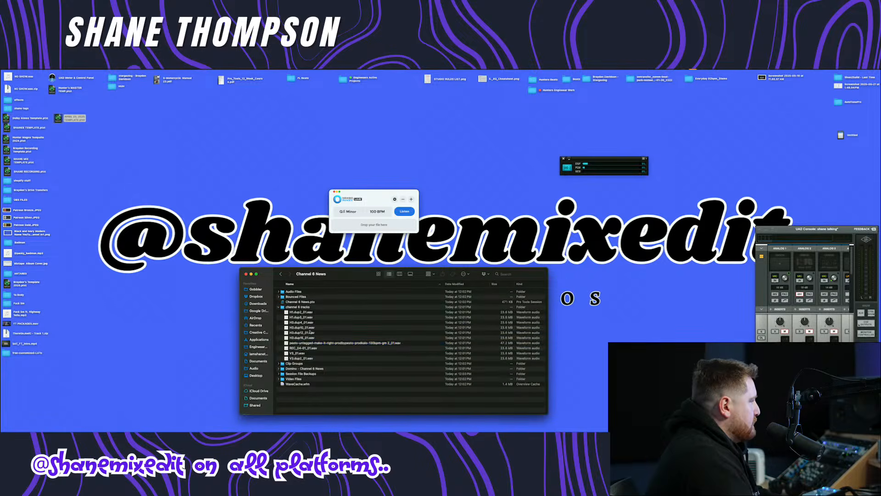
pyautogui.click(308, 342)
pyautogui.moveTo(379, 228); pyautogui.dragTo(351, 221)
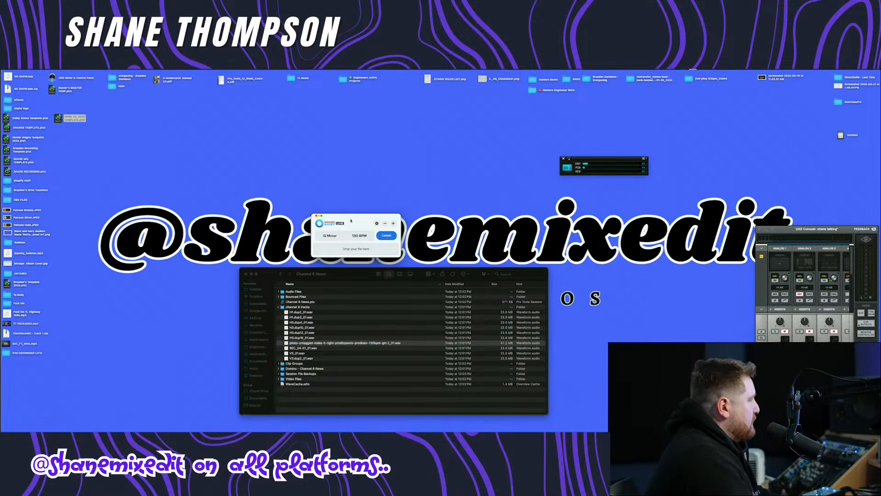
# - Switch back to Pro Tools and delete the empty template tracks between BEAT and LD VOX, from workspace through adlibs
pyautogui.hotkey('ctrl', 'Right')
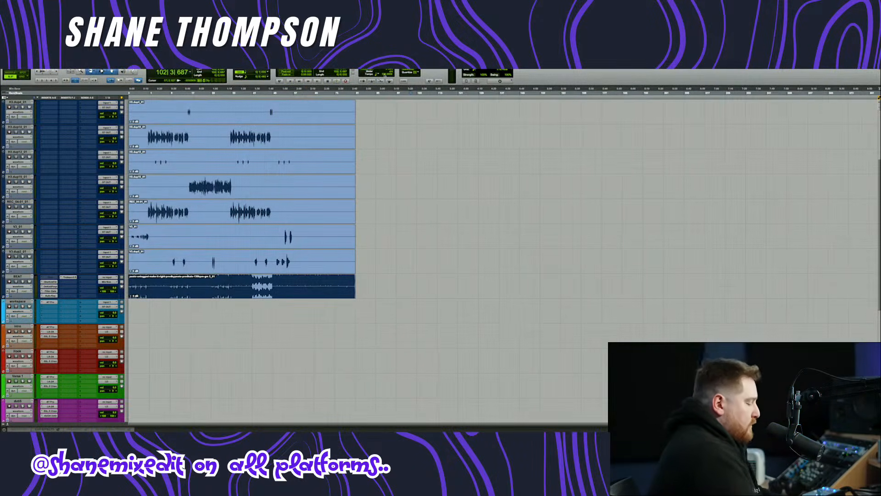
pyautogui.press('t')
pyautogui.press('t')
pyautogui.hscroll(-10, 296, 257)
pyautogui.scroll(4, 296, 257)
pyautogui.scroll(-5, 296, 257)
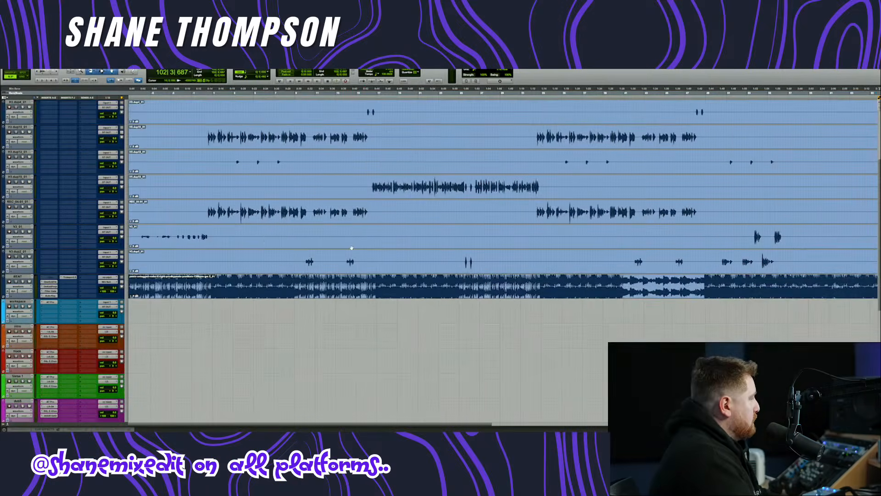
pyautogui.scroll(2, 201, 301)
pyautogui.hscroll(-1, 201, 301)
pyautogui.scroll(2, 201, 300)
pyautogui.scroll(-4, 201, 302)
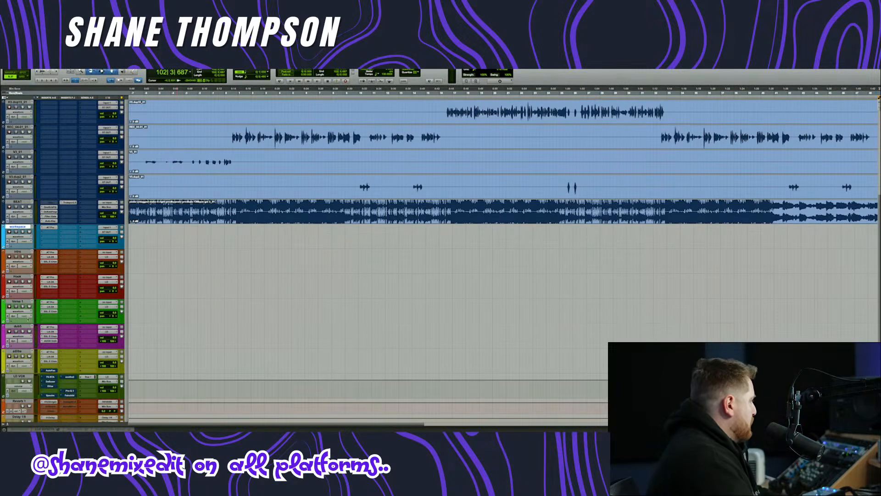
pyautogui.rightClick(22, 352)
pyautogui.click(36, 422)
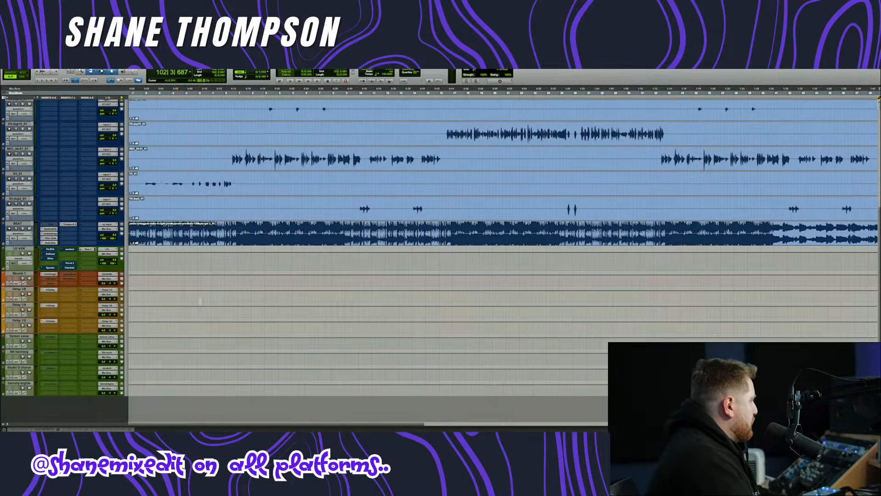
# - Recall a saved track preset on the LD VOX track to load its vocal chain
pyautogui.rightClick(28, 248)
pyautogui.moveTo(46, 298)
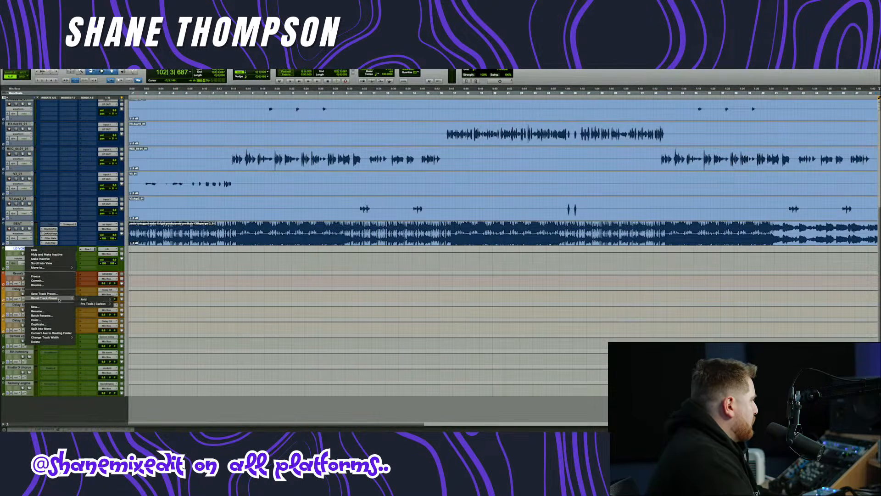
pyautogui.moveTo(85, 299)
pyautogui.click(126, 108)
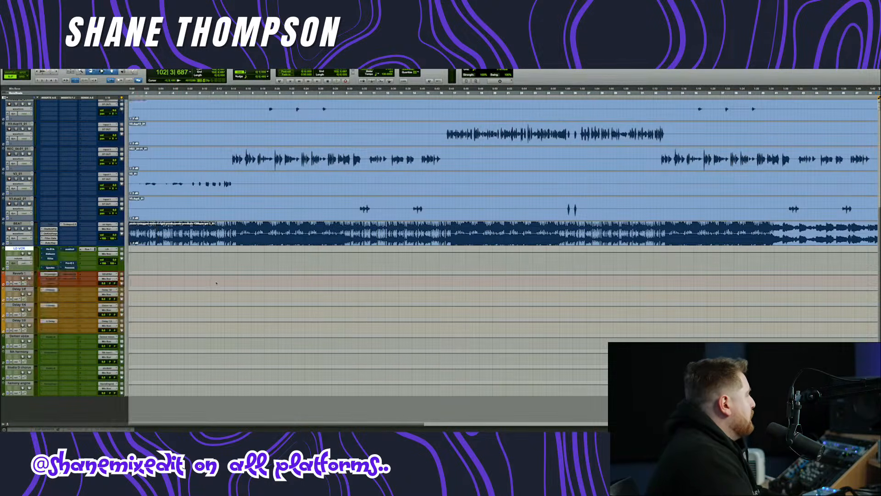
pyautogui.scroll(5, 216, 283)
pyautogui.rightClick(22, 108)
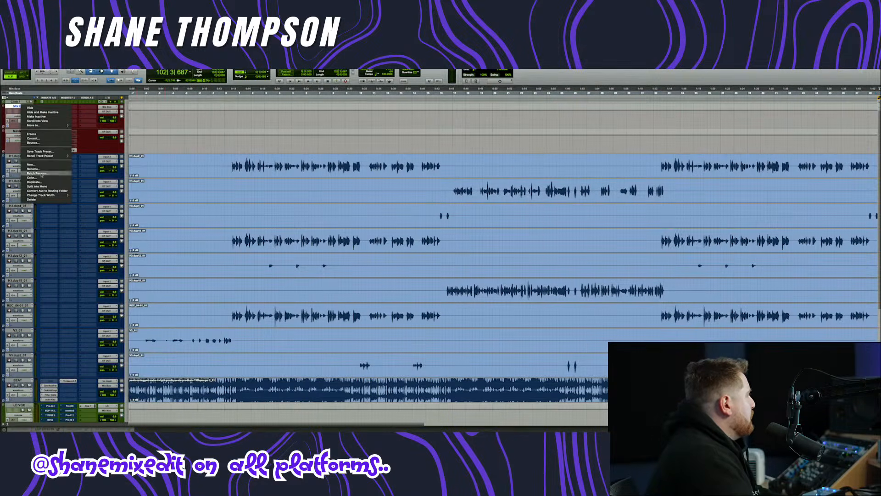
pyautogui.click(147, 120)
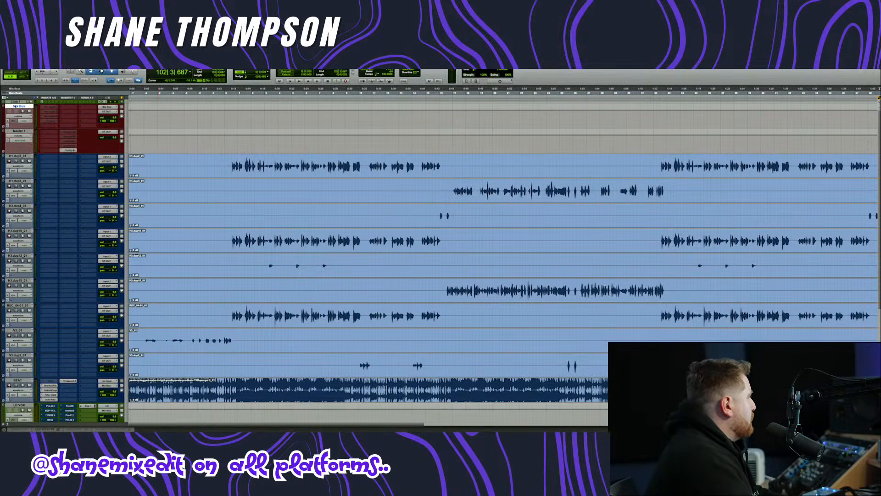
# - Import the MIX track as session data from SHANE MIX TEMPLATE and delete the existing Mix Bus track
pyautogui.click(36, 68)
pyautogui.moveTo(55, 156)
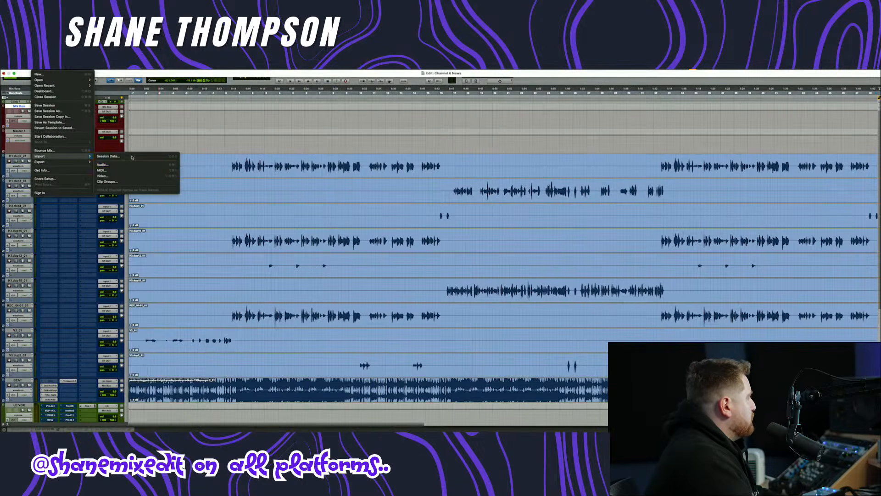
pyautogui.click(110, 156)
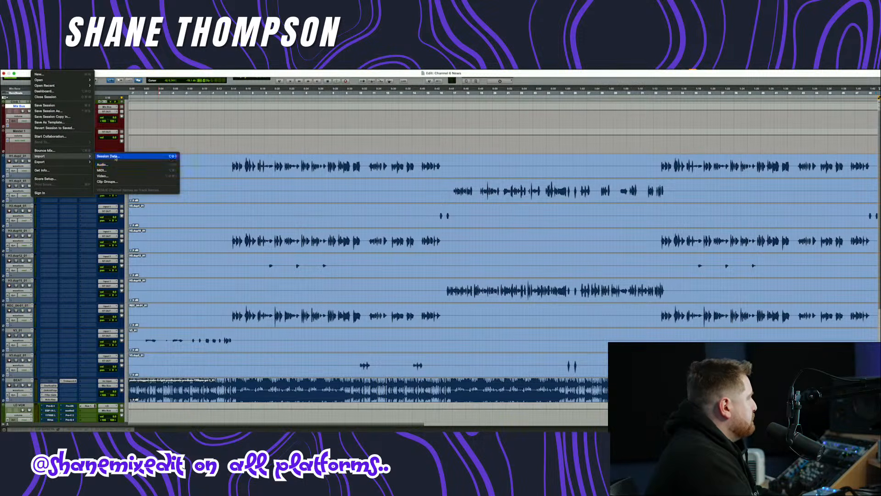
pyautogui.scroll(-5, 346, 238)
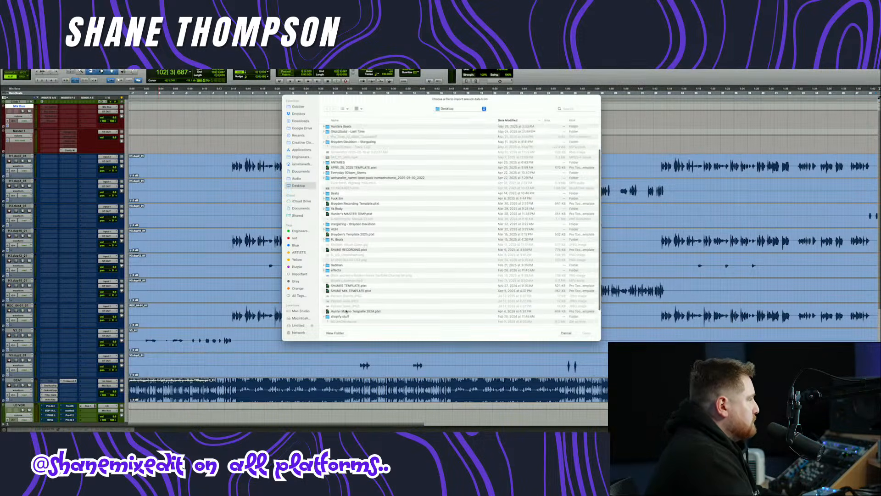
pyautogui.click(357, 269)
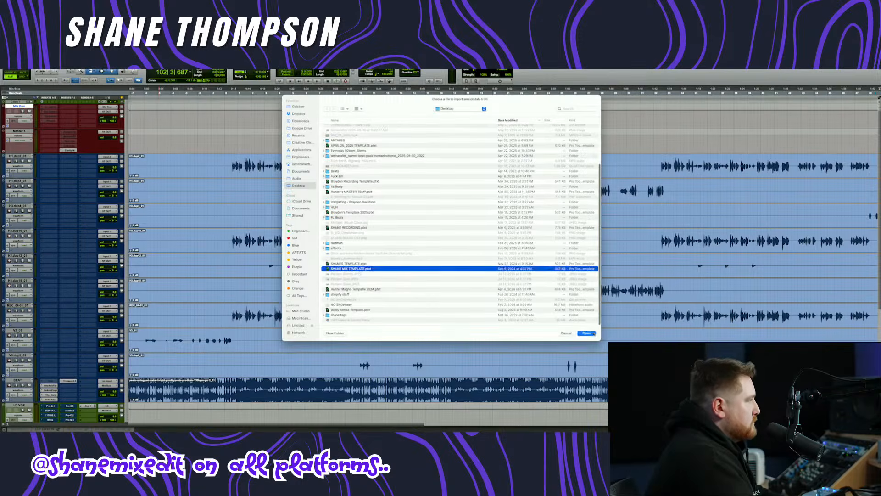
pyautogui.click(587, 333)
pyautogui.click(482, 210)
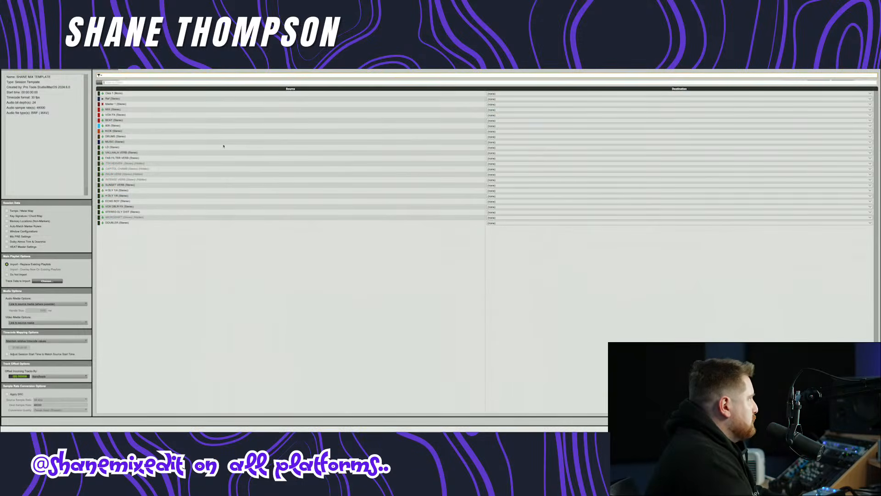
pyautogui.click(131, 111)
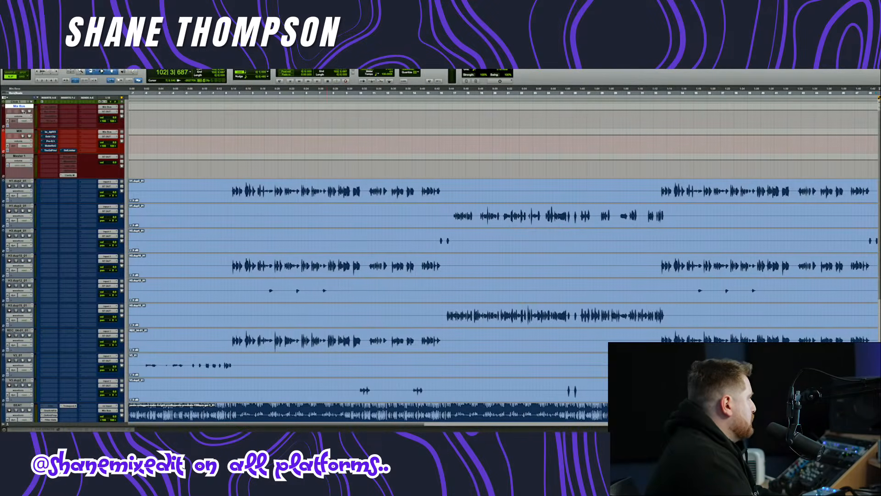
pyautogui.rightClick(21, 109)
pyautogui.click(40, 199)
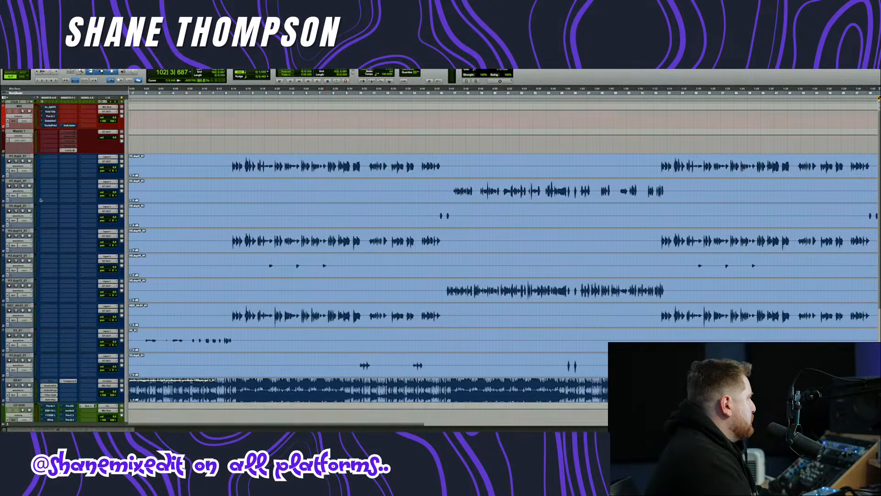
# - Play the song from the start and look over how the vocal tracks are arranged against the beat
pyautogui.scroll(-3, 228, 204)
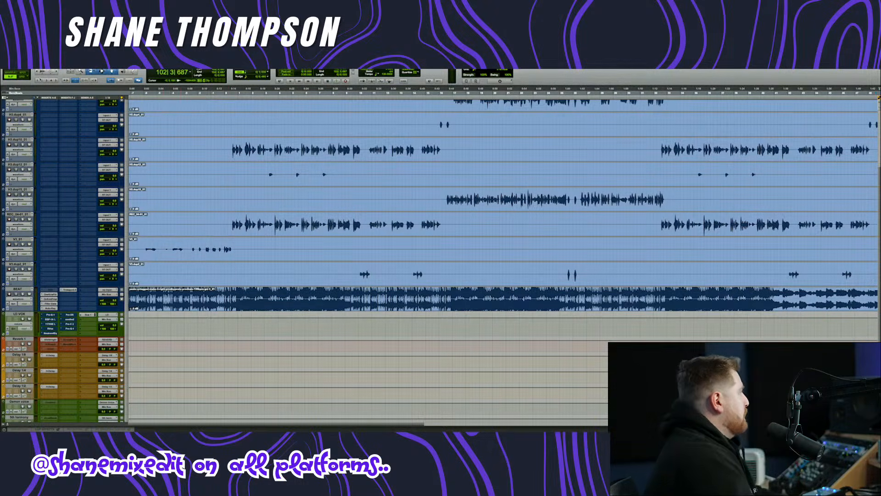
pyautogui.press('space')
pyautogui.scroll(2, 224, 286)
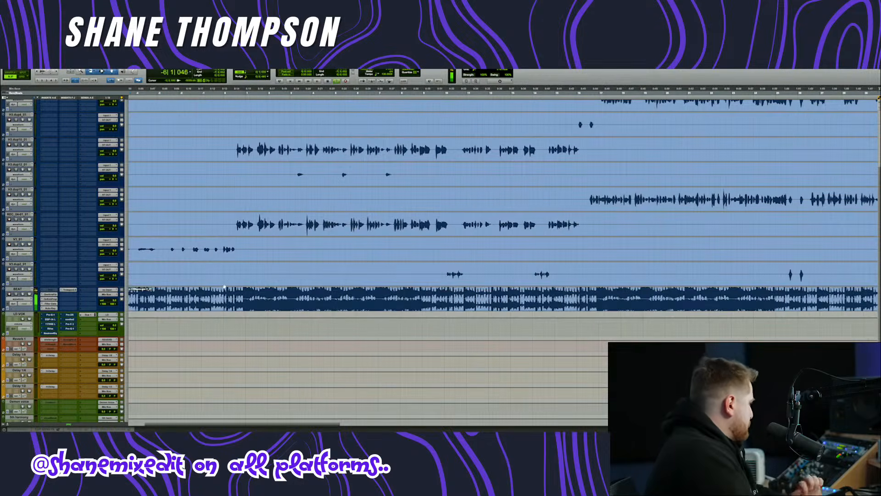
pyautogui.scroll(5, 171, 309)
pyautogui.hscroll(-3, 174, 309)
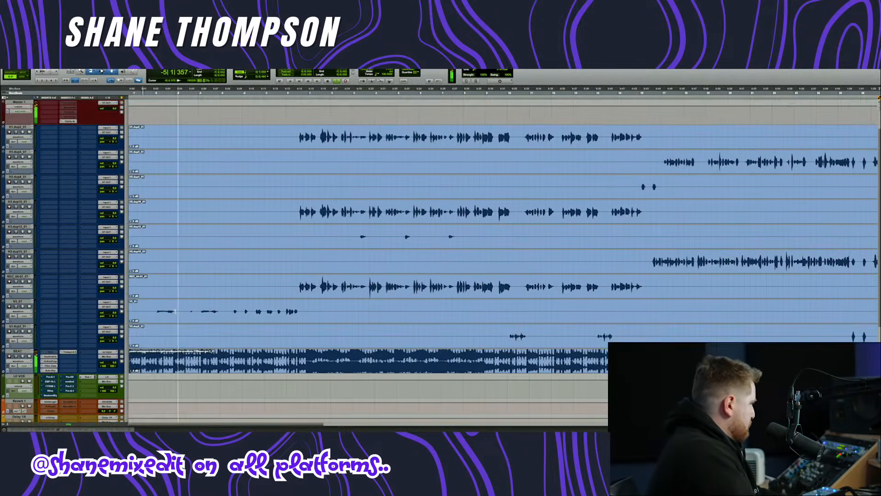
pyautogui.scroll(-6, 179, 309)
pyautogui.scroll(-2, 182, 311)
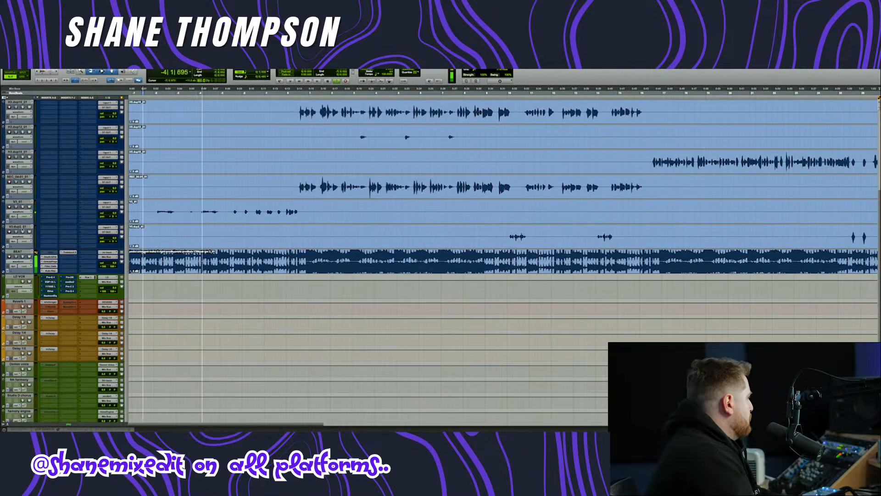
pyautogui.scroll(4, 181, 311)
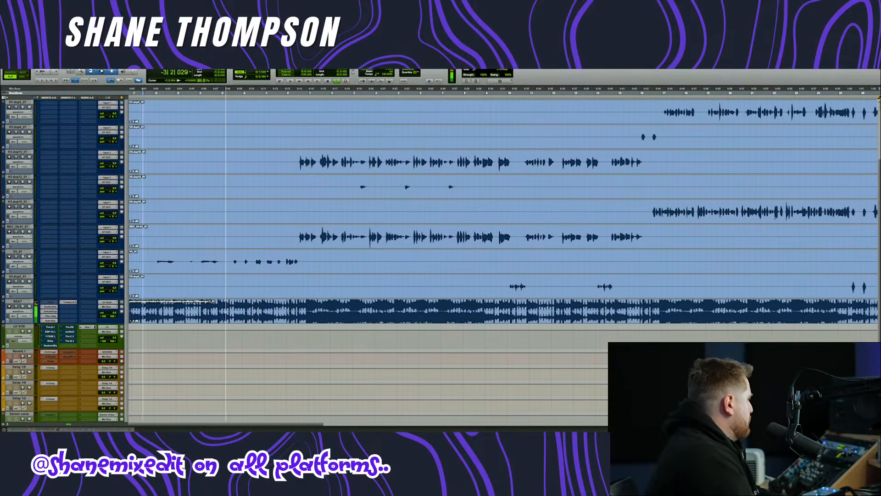
# - Move the V3_01 track directly below BEAT and rename it INTRO
pyautogui.moveTo(19, 252); pyautogui.dragTo(20, 316)
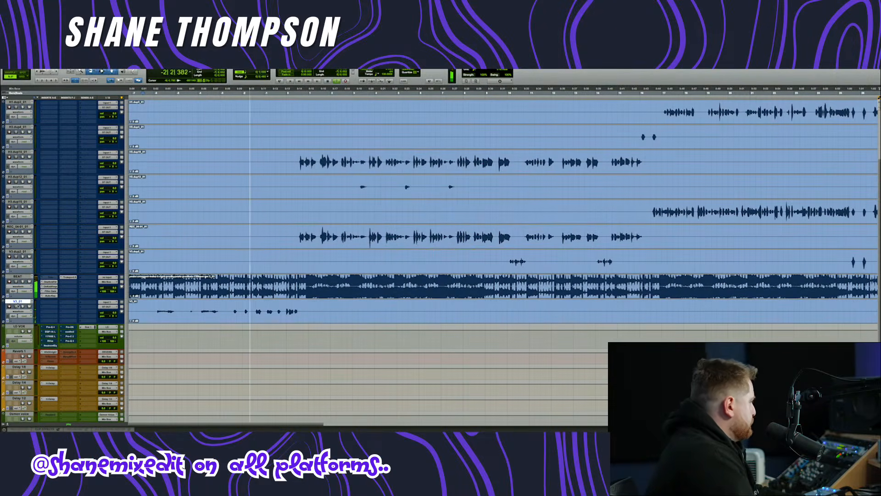
pyautogui.doubleClick(18, 301)
pyautogui.write('INTRO')
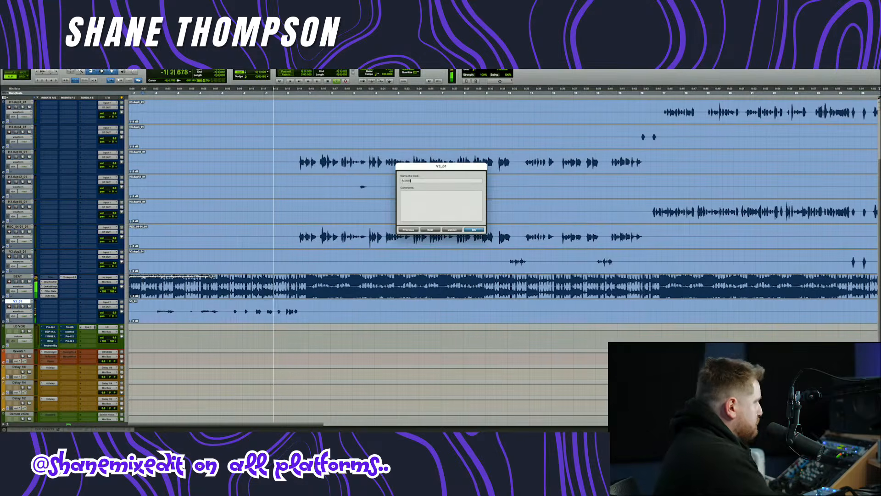
pyautogui.press('Return')
# - Color the INTRO track orange
pyautogui.doubleClick(3, 314)
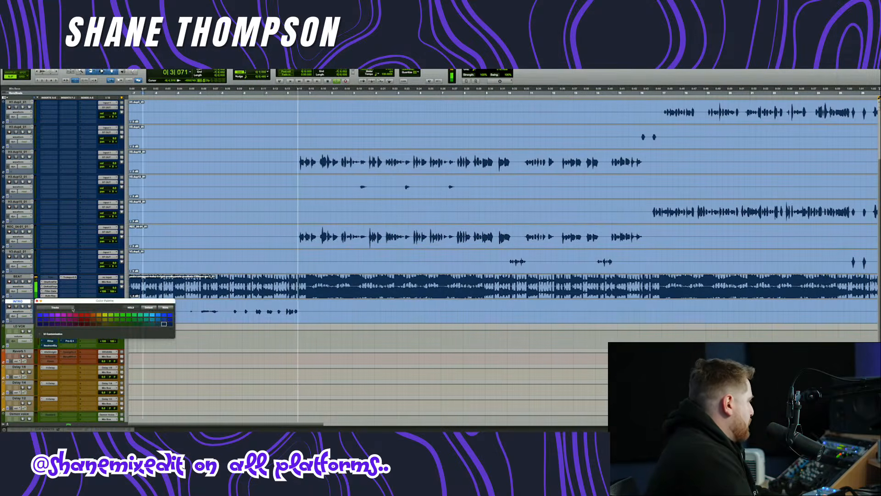
pyautogui.click(94, 314)
pyautogui.click(37, 301)
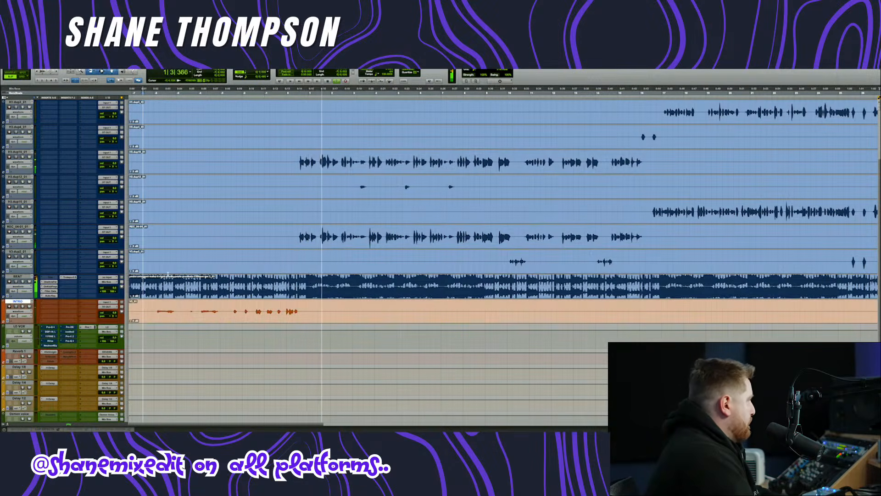
# - Compare the clips on the three vocal tracks that share the same phrase pattern to identify the hook layers
pyautogui.scroll(3, 175, 272)
pyautogui.press('r')
pyautogui.click(191, 165)
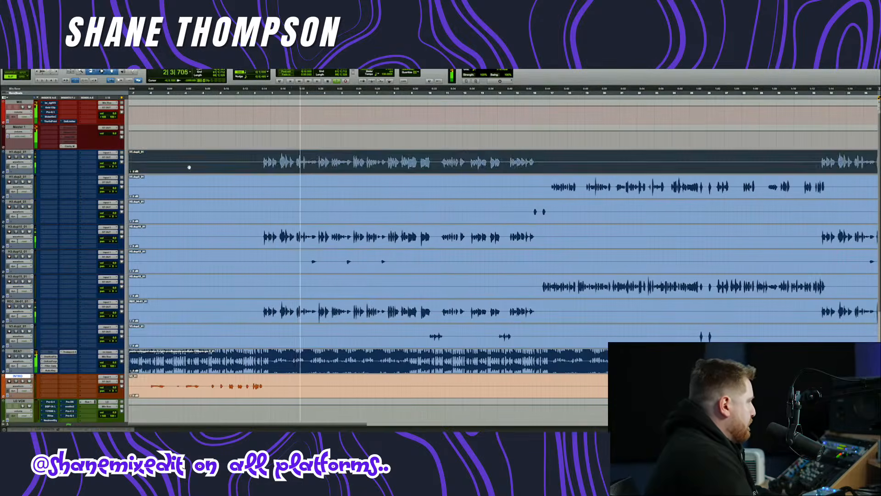
pyautogui.click(215, 315)
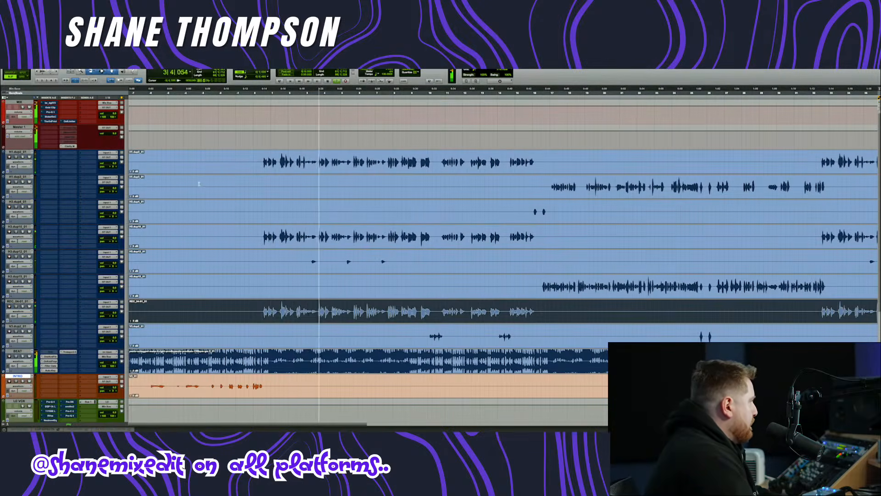
pyautogui.click(197, 166)
pyautogui.click(185, 244)
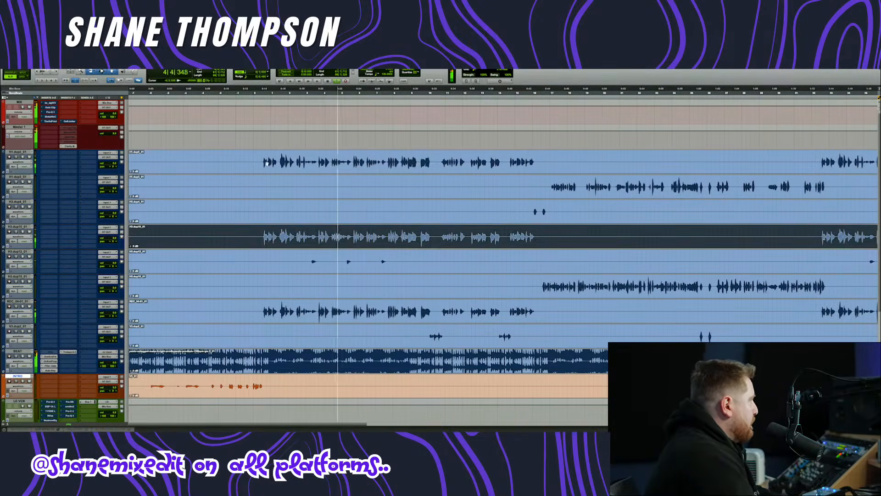
pyautogui.scroll(2, 279, 292)
pyautogui.hscroll(-2, 279, 292)
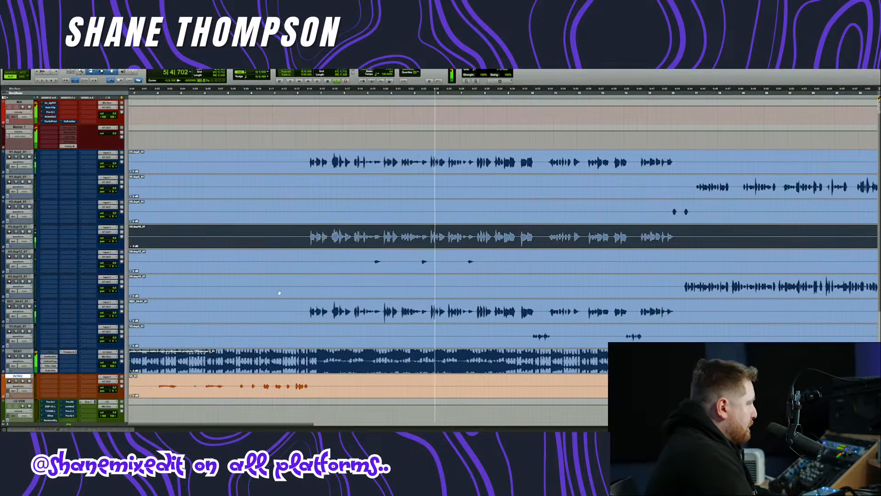
# - Move the REC_04-01_01 track directly below INTRO and rename it HK
pyautogui.scroll(-3, 279, 291)
pyautogui.scroll(-3, 178, 280)
pyautogui.click(177, 246)
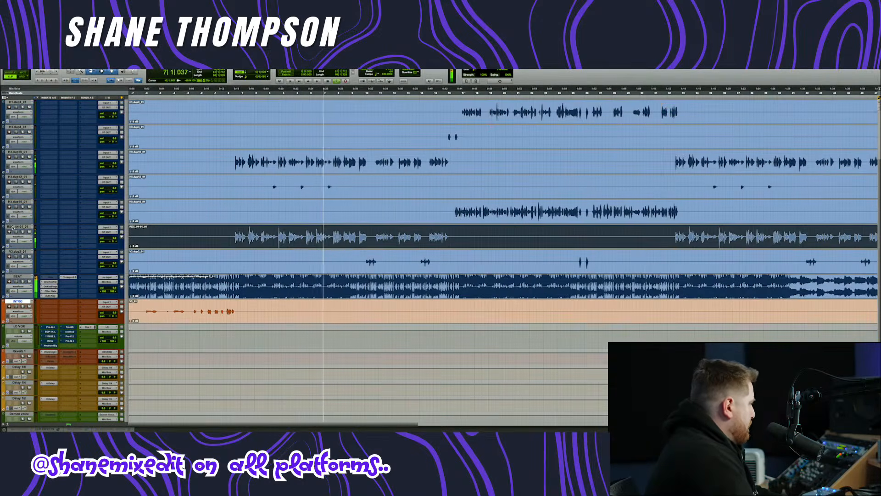
pyautogui.moveTo(19, 227); pyautogui.dragTo(18, 321)
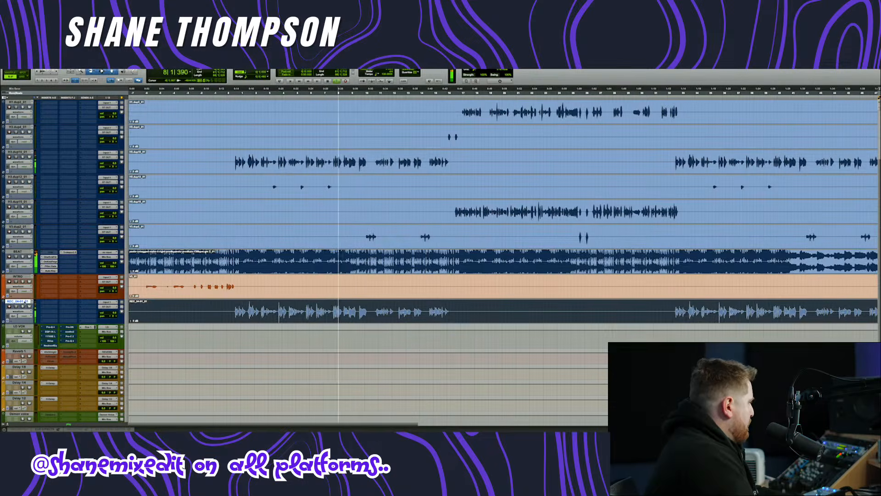
pyautogui.doubleClick(18, 301)
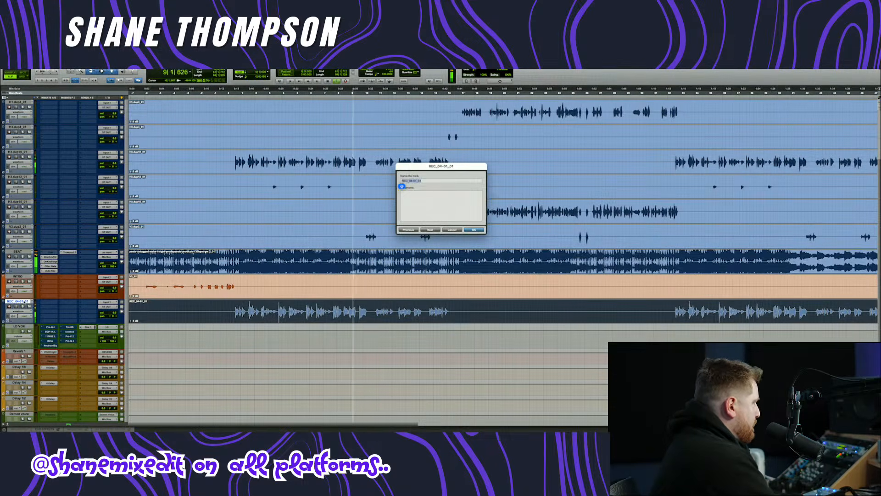
pyautogui.write('HK')
pyautogui.press('Return')
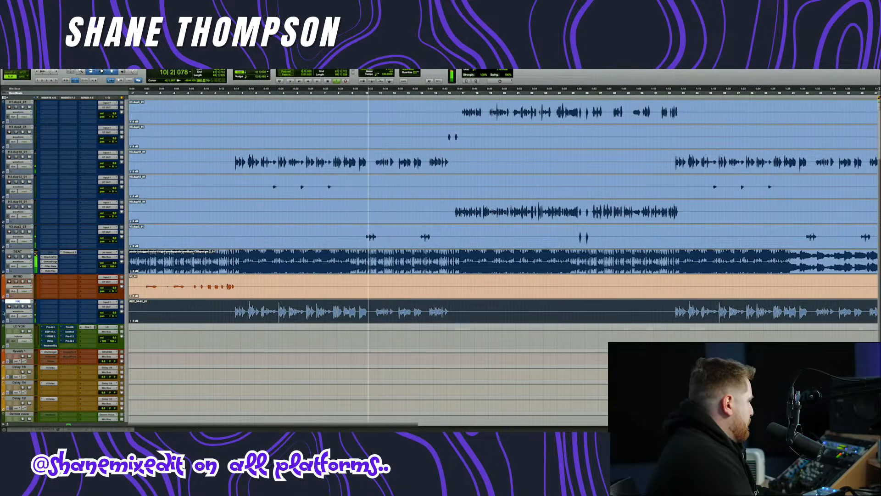
# - Color the HK track red
pyautogui.doubleClick(3, 312)
pyautogui.click(86, 316)
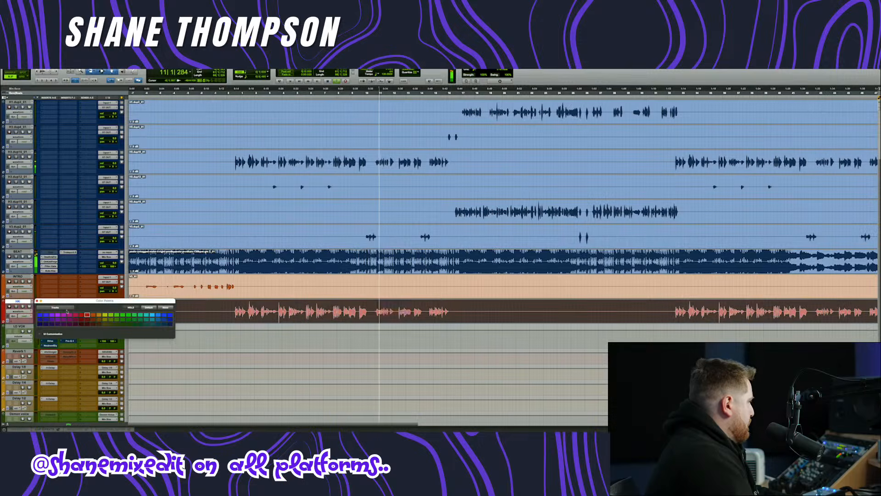
pyautogui.click(37, 301)
# - Place the two blue vocal tracks matching the HK waveform next to each other and move both directly below HK
pyautogui.scroll(3, 105, 237)
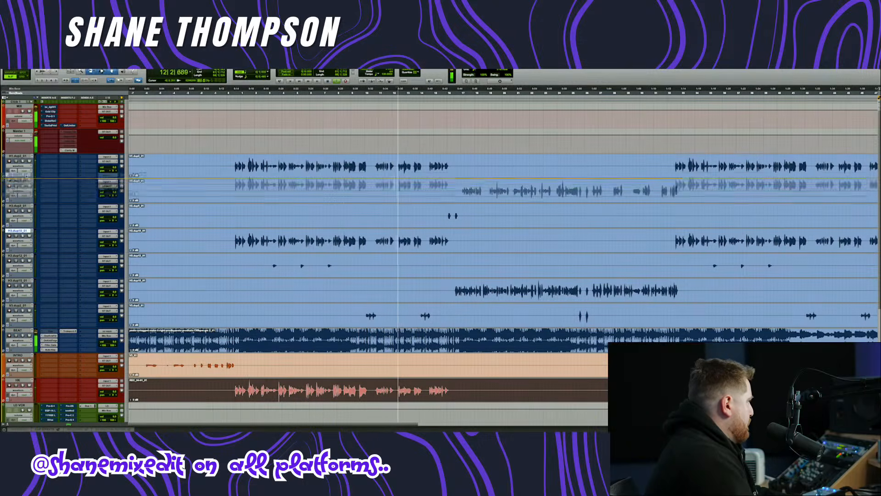
pyautogui.moveTo(19, 230); pyautogui.dragTo(20, 180)
pyautogui.click(20, 156)
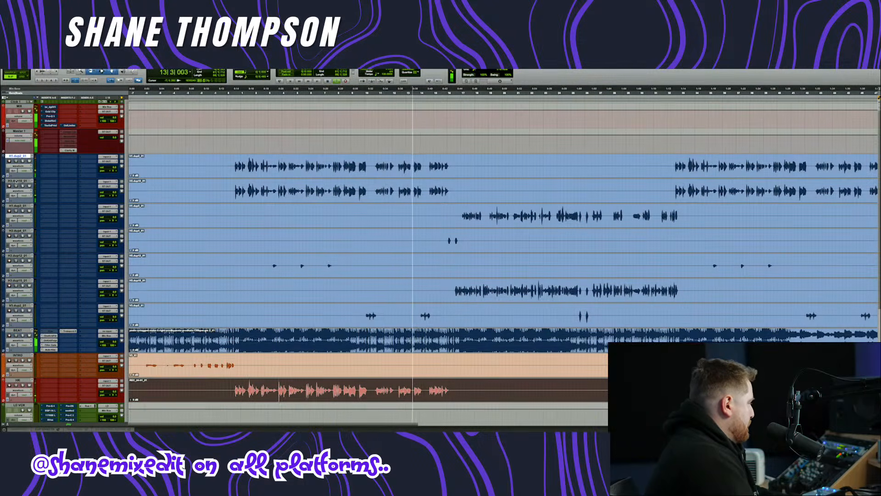
pyautogui.keyDown('shift'); pyautogui.click(20, 181); pyautogui.keyUp('shift')
pyautogui.moveTo(20, 157); pyautogui.dragTo(16, 401)
# - Color the two hook layer tracks below HK purple and reduce their track height
pyautogui.scroll(-4, 15, 394)
pyautogui.doubleClick(5, 259)
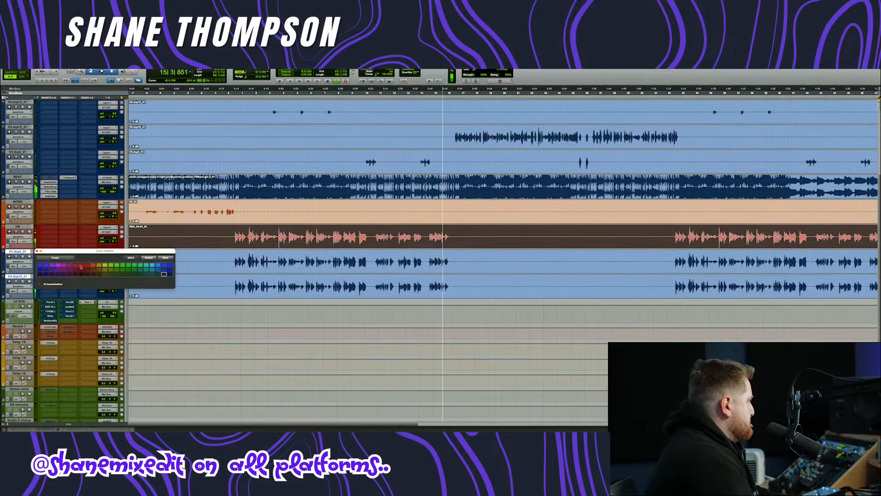
pyautogui.click(58, 265)
pyautogui.click(37, 252)
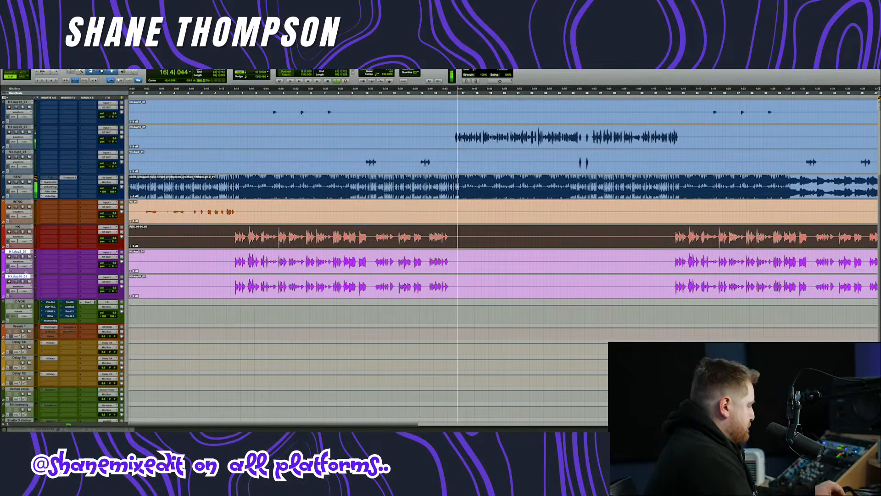
pyautogui.moveTo(27, 270); pyautogui.dragTo(27, 266)
# - Examine the remaining blue vocal tracks across the full song to identify the verse tracks
pyautogui.scroll(3, 312, 304)
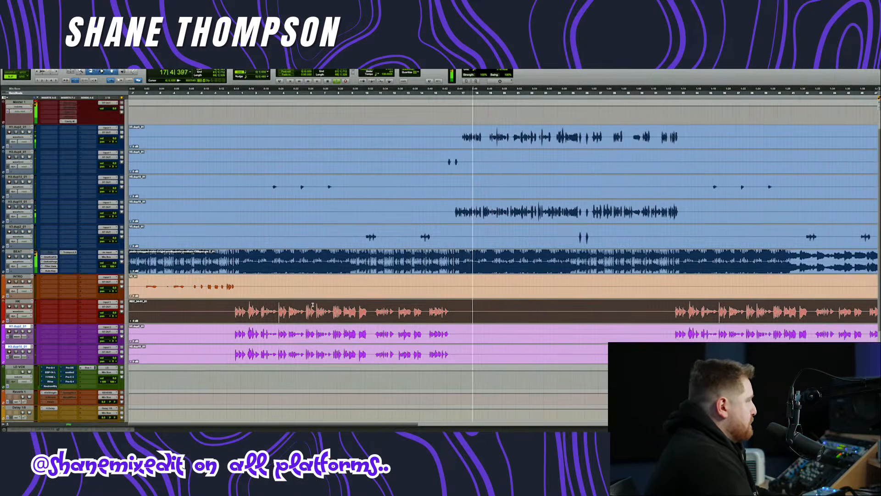
pyautogui.scroll(1, 324, 304)
pyautogui.scroll(-4, 338, 303)
pyautogui.scroll(1, 338, 303)
pyautogui.click(162, 242)
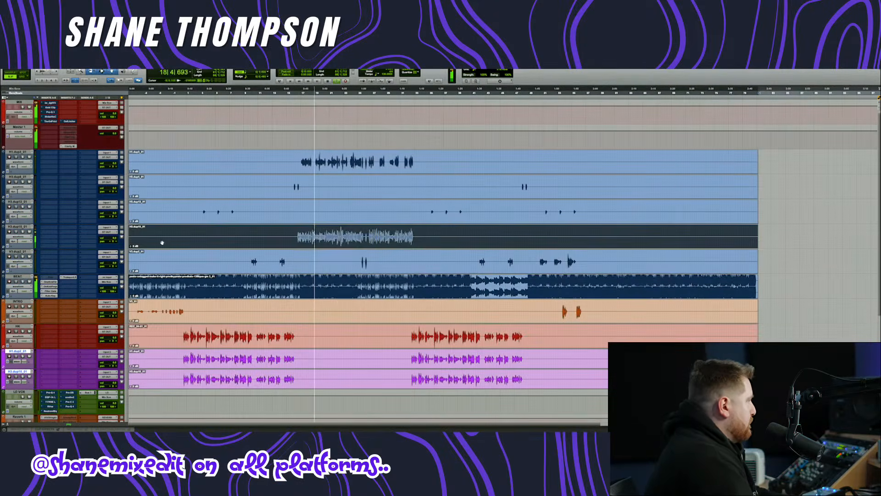
pyautogui.scroll(2, 363, 201)
pyautogui.hscroll(-3, 362, 201)
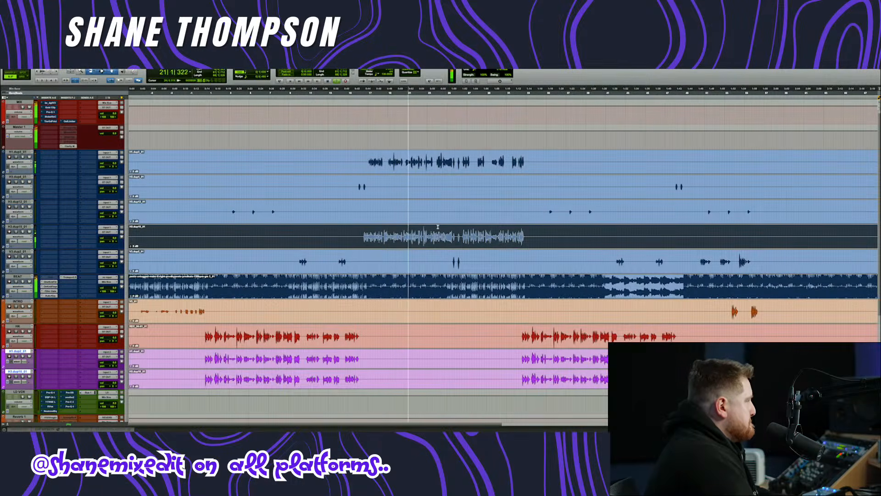
pyautogui.scroll(-1, 406, 225)
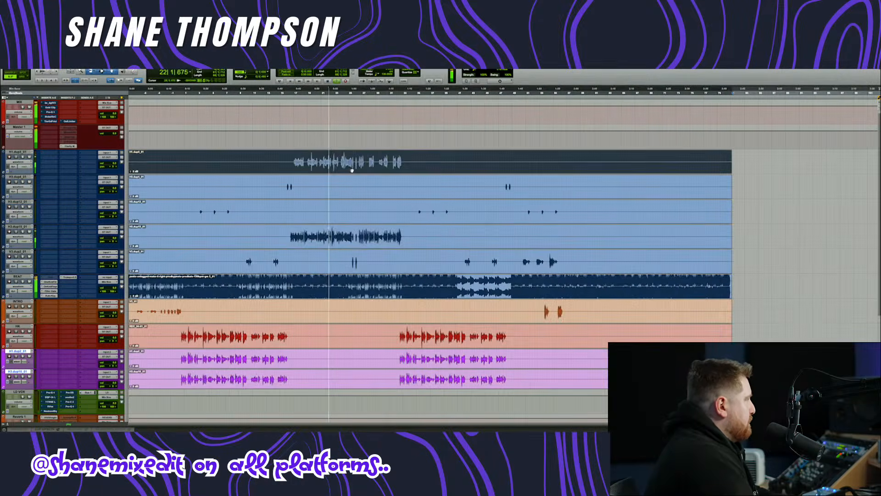
# - Move the top vocal track directly below the other verse vocal track, and color that lead verse track green
pyautogui.click(316, 167)
pyautogui.moveTo(17, 152); pyautogui.dragTo(17, 245)
pyautogui.scroll(3, 341, 252)
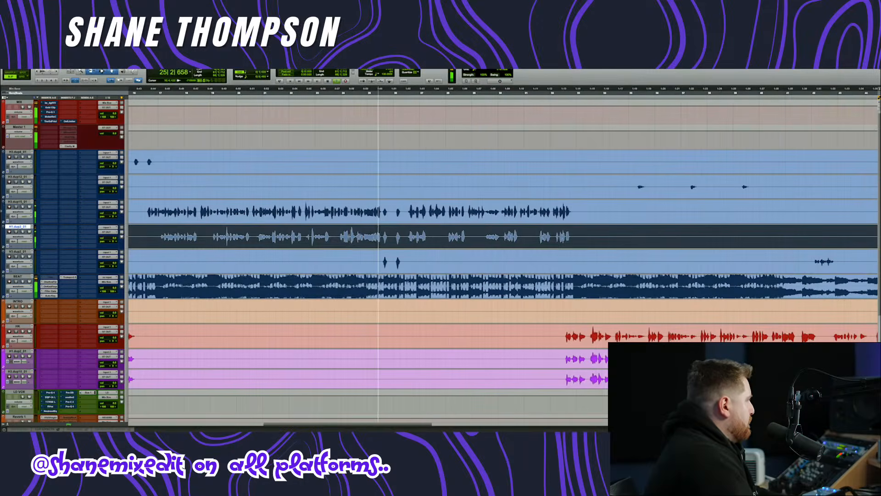
pyautogui.doubleClick(3, 212)
pyautogui.click(128, 216)
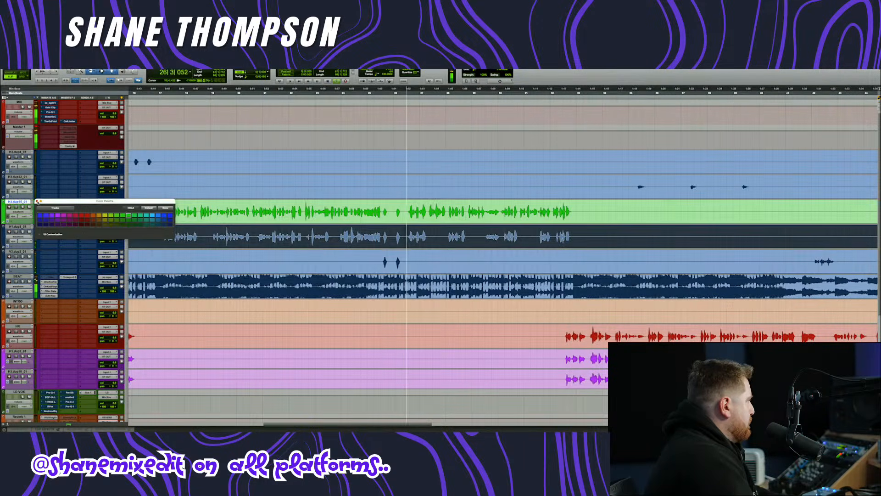
pyautogui.click(37, 201)
# - Rename the two purple hook layer tracks as HK LEFT and HK RIGHT
pyautogui.scroll(-3, 18, 267)
pyautogui.doubleClick(17, 276)
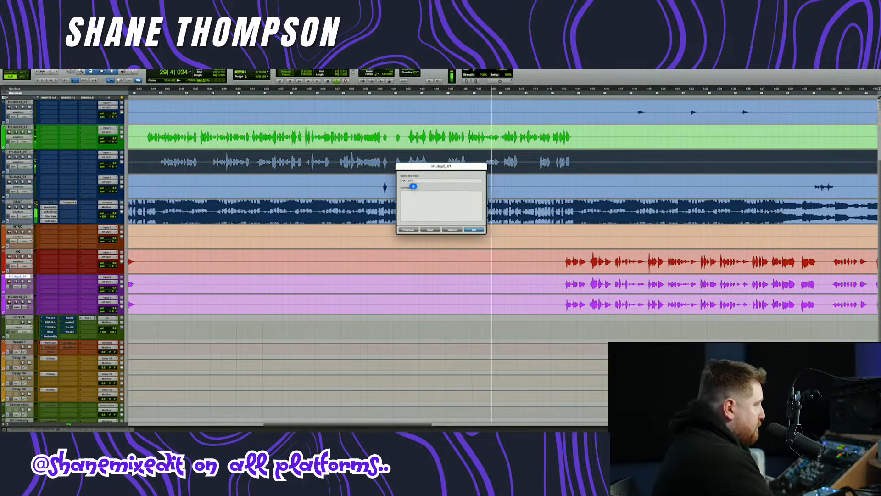
pyautogui.write('HK LEFT')
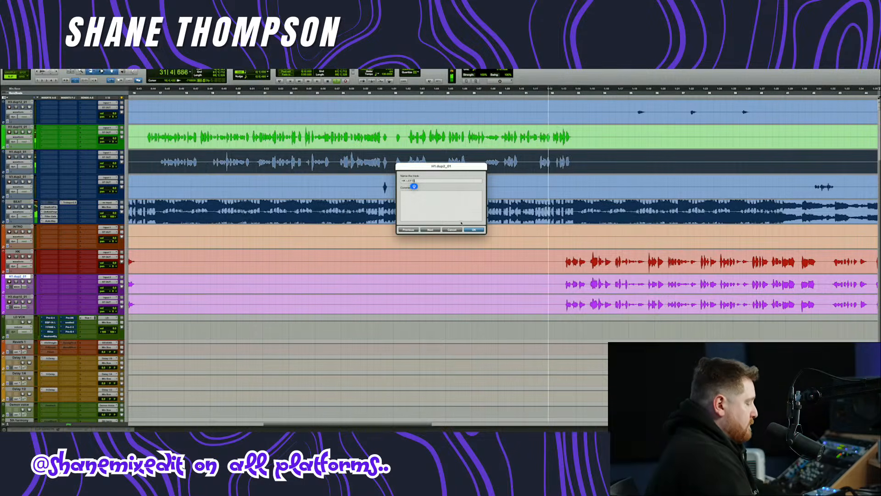
pyautogui.click(433, 230)
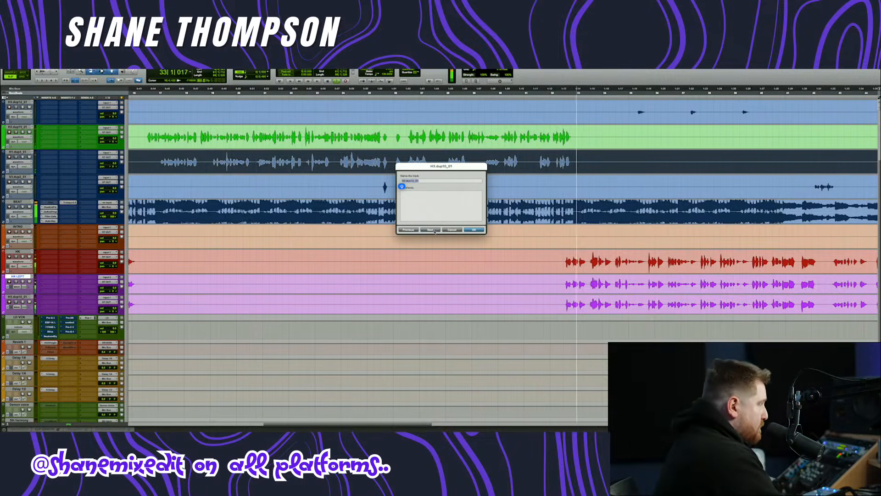
pyautogui.write('H')
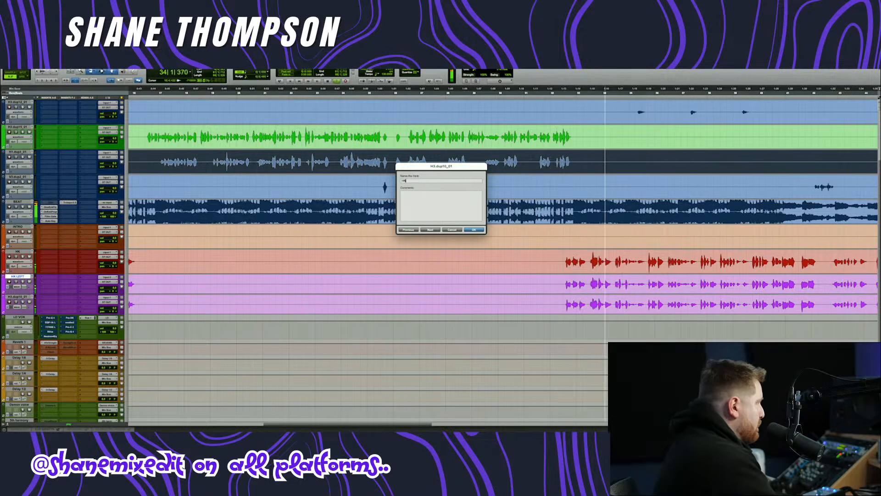
pyautogui.write('K RIGHT')
pyautogui.press('Return')
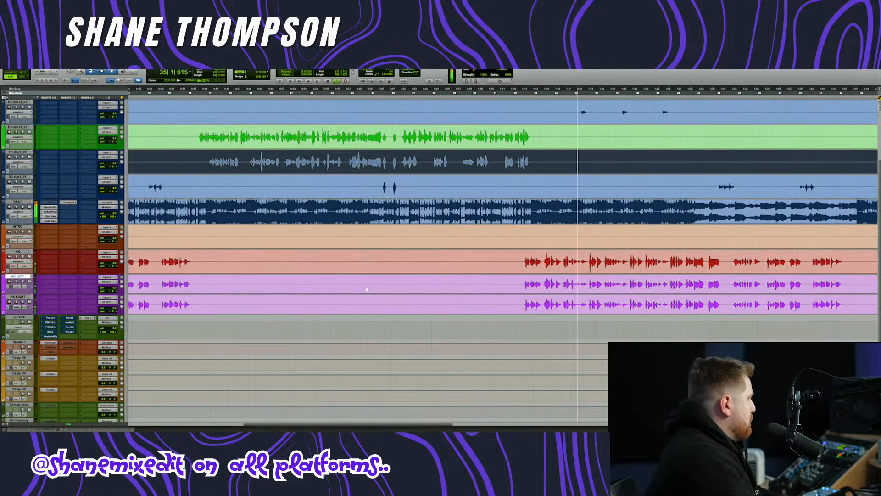
# - Move the green lead verse track directly below HK RIGHT and rename it VERSE
pyautogui.moveTo(19, 127); pyautogui.dragTo(18, 292)
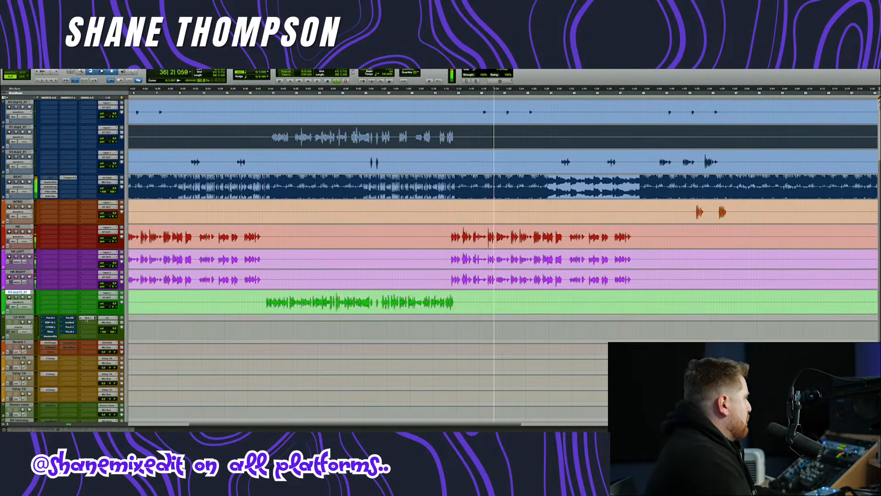
pyautogui.doubleClick(21, 291)
pyautogui.write('VERSE')
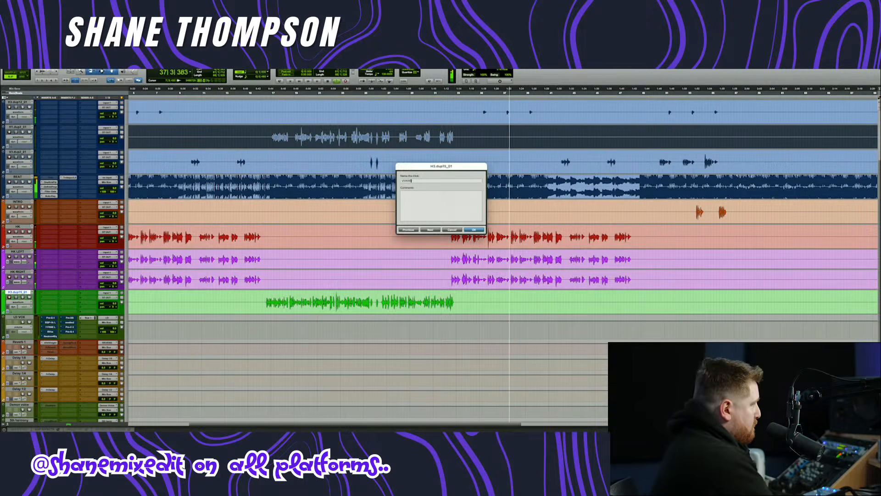
pyautogui.press('Return')
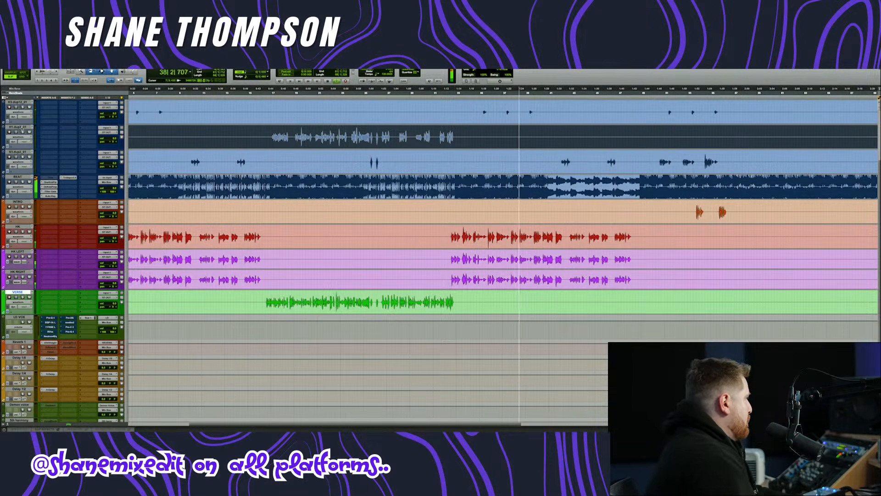
# - Move the blue verse double track directly below VERSE and rename it VERSE DUB
pyautogui.moveTo(18, 126); pyautogui.dragTo(48, 311)
pyautogui.doubleClick(20, 292)
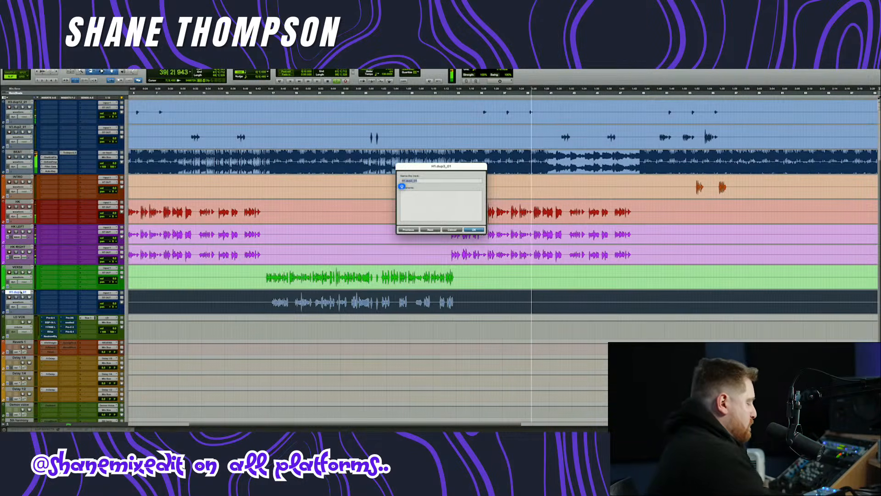
pyautogui.write('VER')
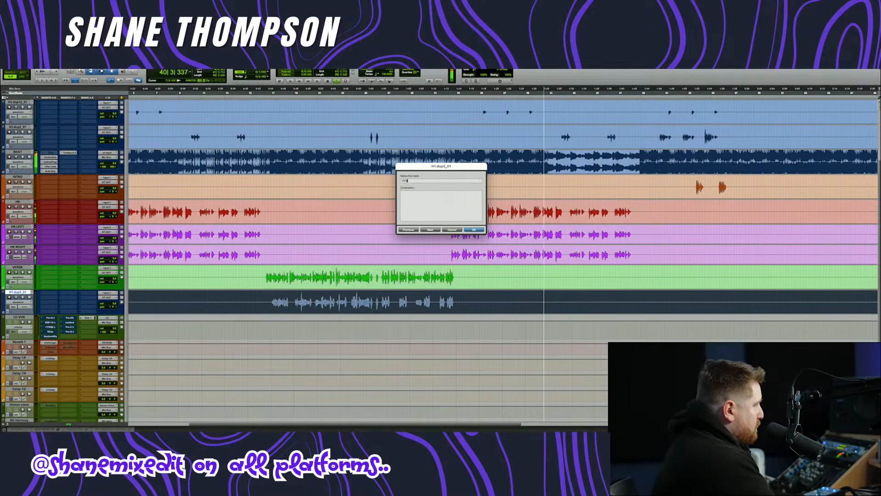
pyautogui.write('SE')
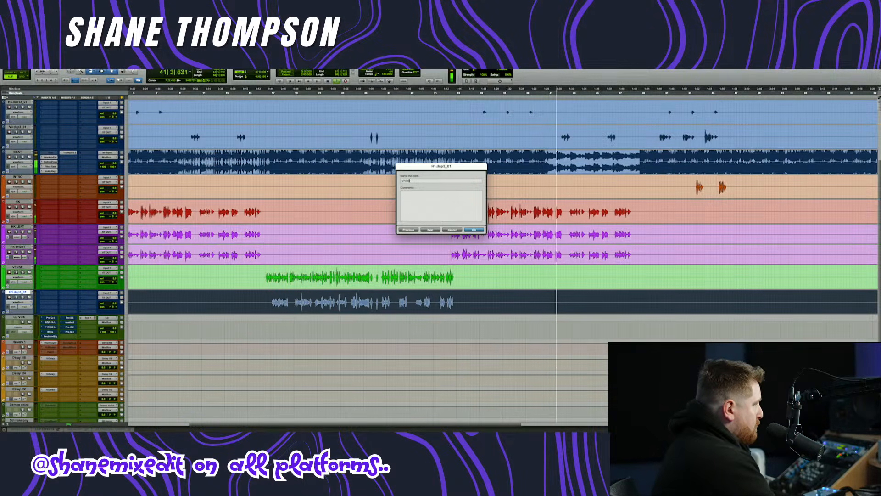
pyautogui.write(' DUB')
pyautogui.press('Return')
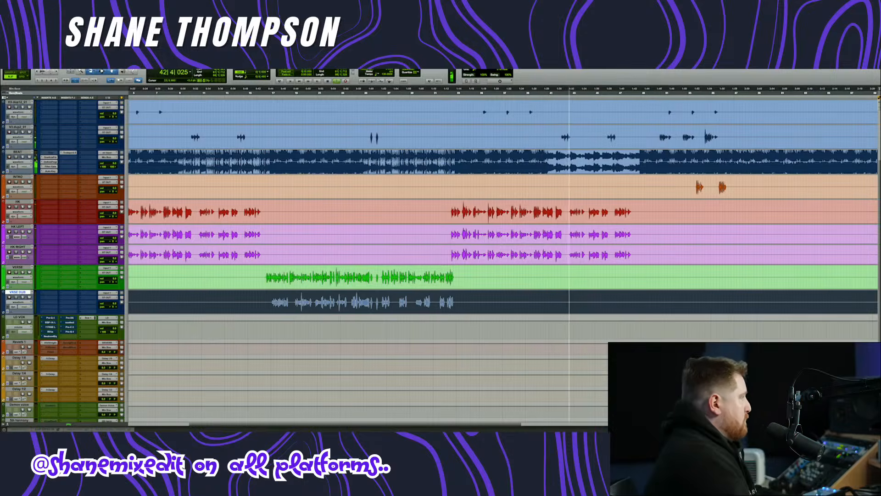
# - Color the three remaining blue vocal tracks above BEAT yellow and move them together below VERSE DUB
pyautogui.scroll(2, 574, 257)
pyautogui.scroll(1, 624, 296)
pyautogui.press('r')
pyautogui.scroll(-2, 441, 277)
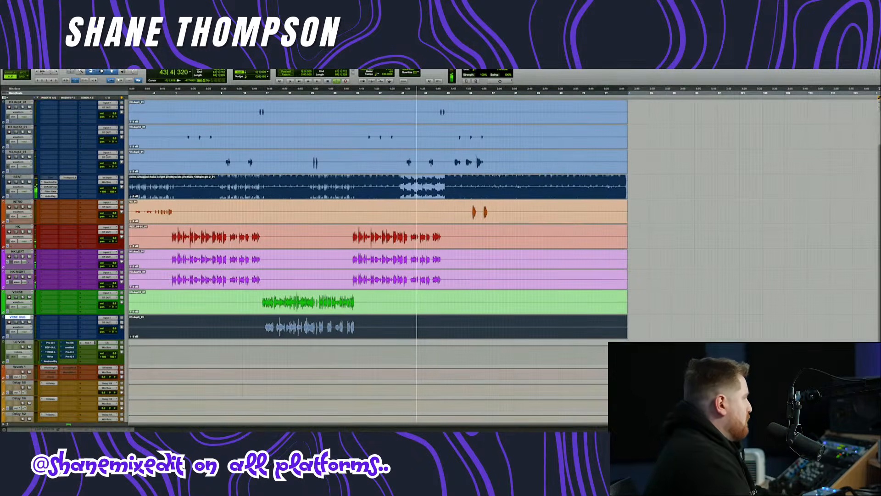
pyautogui.scroll(1, 440, 252)
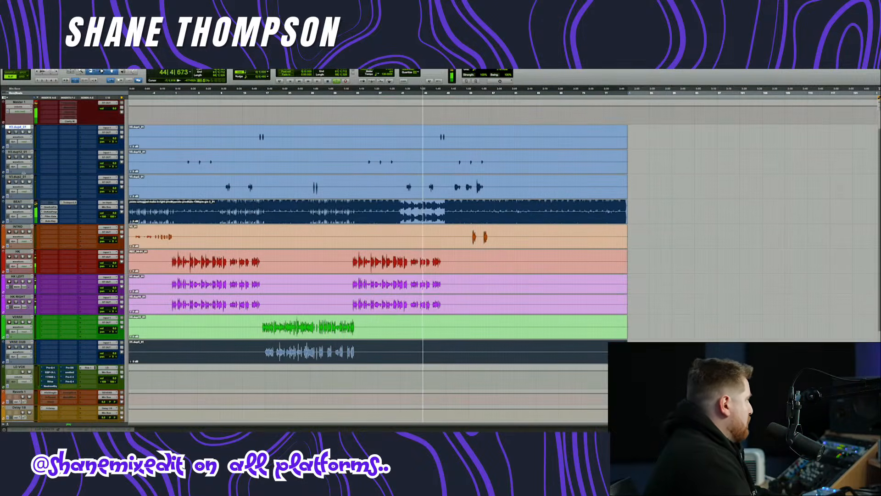
pyautogui.doubleClick(2, 163)
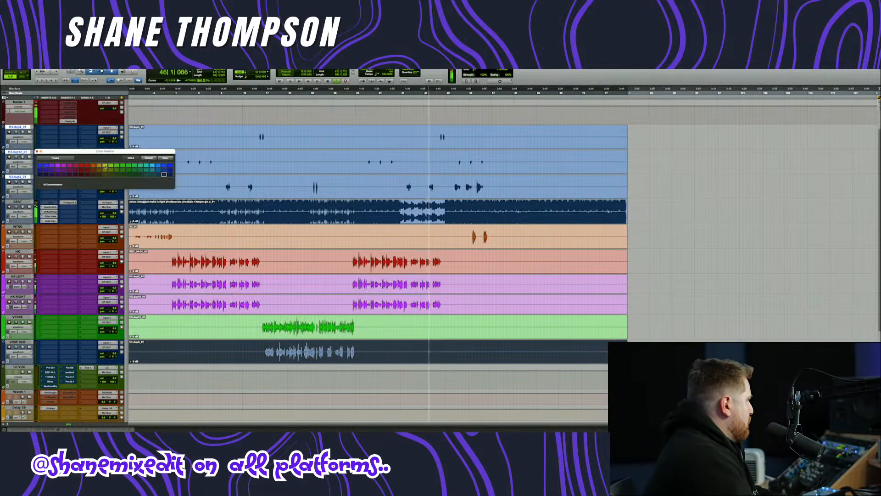
pyautogui.click(105, 166)
pyautogui.click(37, 152)
pyautogui.moveTo(20, 152); pyautogui.dragTo(22, 360)
# - Color the VERSE DUB track purple and reduce its track height
pyautogui.doubleClick(4, 276)
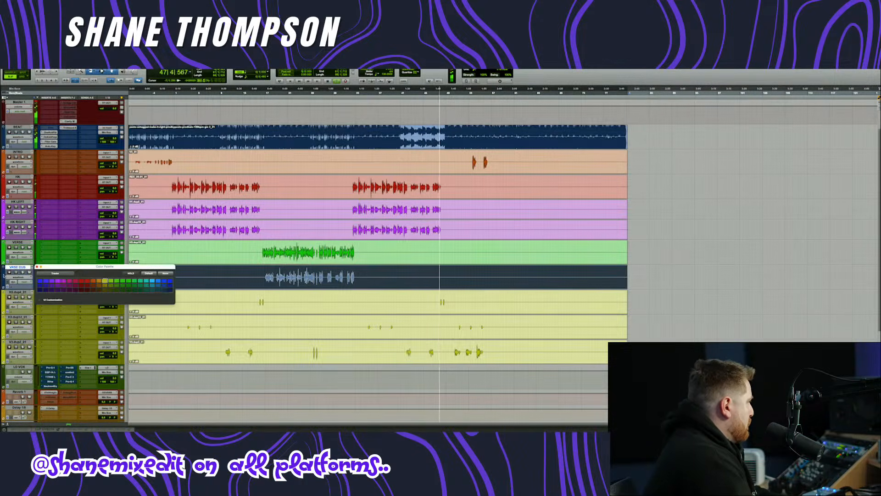
pyautogui.click(64, 280)
pyautogui.click(37, 267)
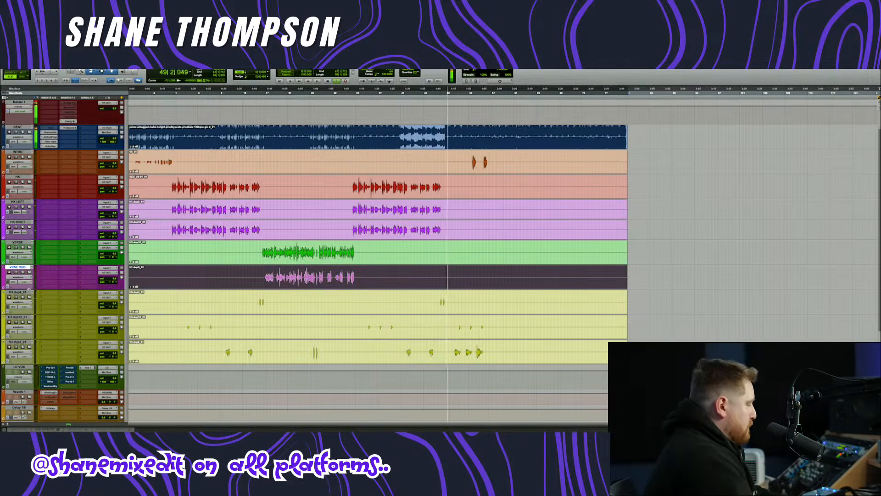
pyautogui.moveTo(28, 289); pyautogui.dragTo(29, 285)
# - Lower the BEAT track's volume and restart playback from the beginning of the song
pyautogui.scroll(1, 297, 304)
pyautogui.hscroll(-1, 297, 304)
pyautogui.scroll(3, 296, 305)
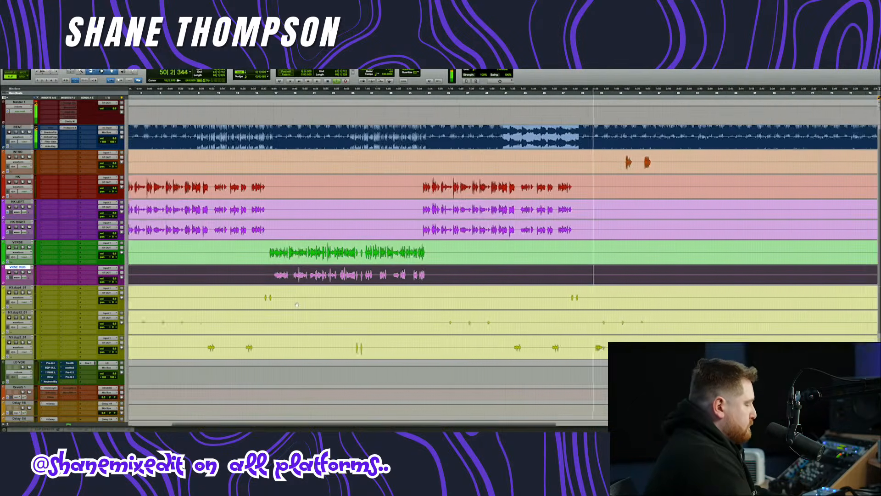
pyautogui.hscroll(-3, 297, 305)
pyautogui.scroll(1, 296, 304)
pyautogui.scroll(-2, 297, 305)
pyautogui.click(716, 237)
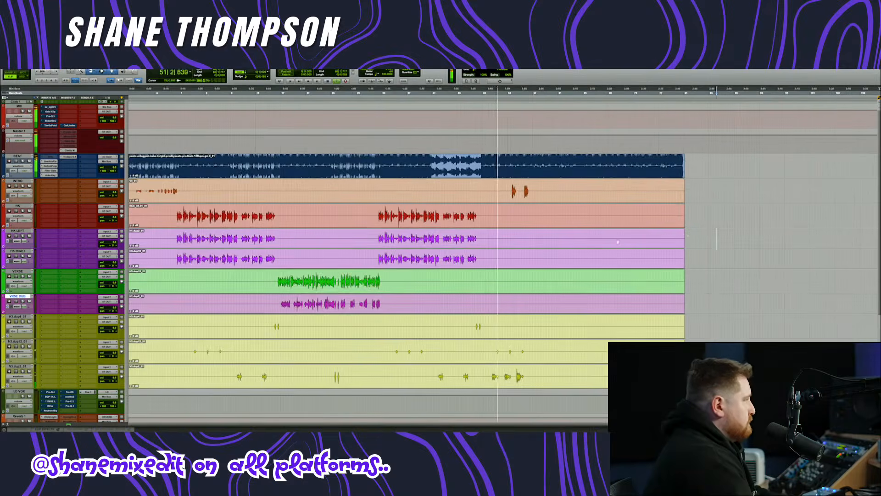
pyautogui.scroll(2, 63, 172)
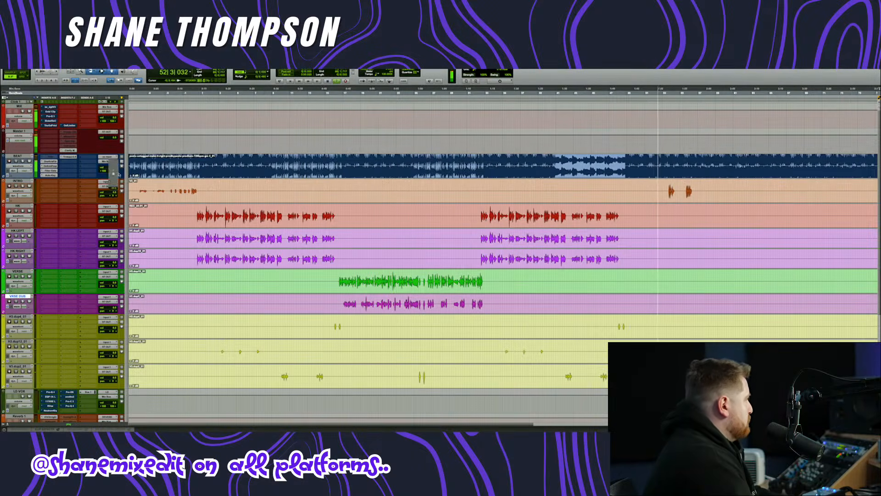
pyautogui.click(132, 93)
pyautogui.press('t')
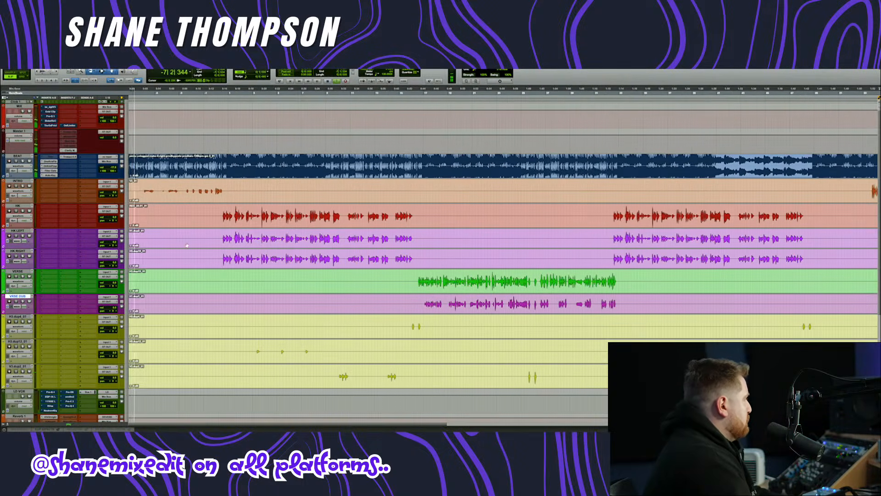
pyautogui.scroll(-2, 109, 241)
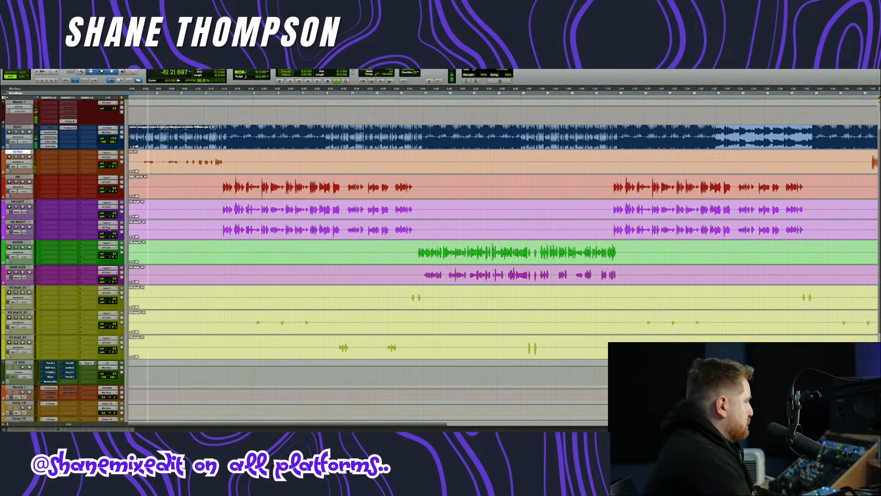
pyautogui.keyDown('shift'); pyautogui.click(20, 337); pyautogui.keyUp('shift')
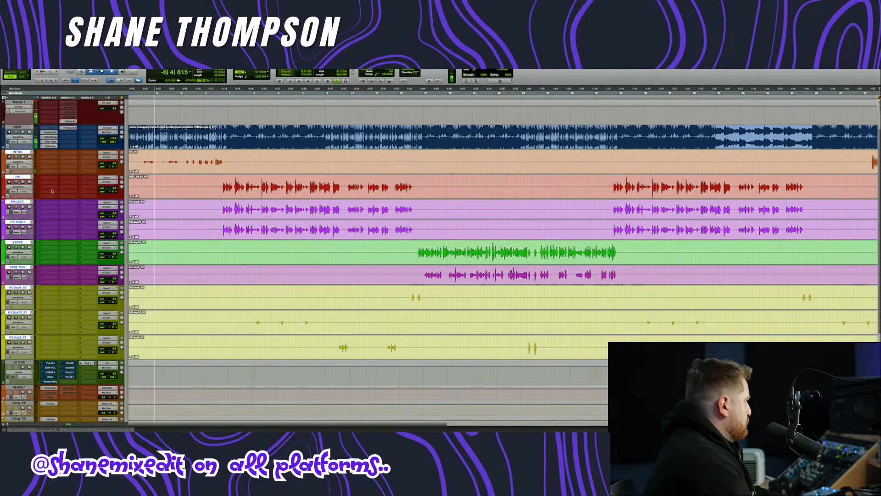
pyautogui.click(49, 155)
pyautogui.moveTo(65, 153)
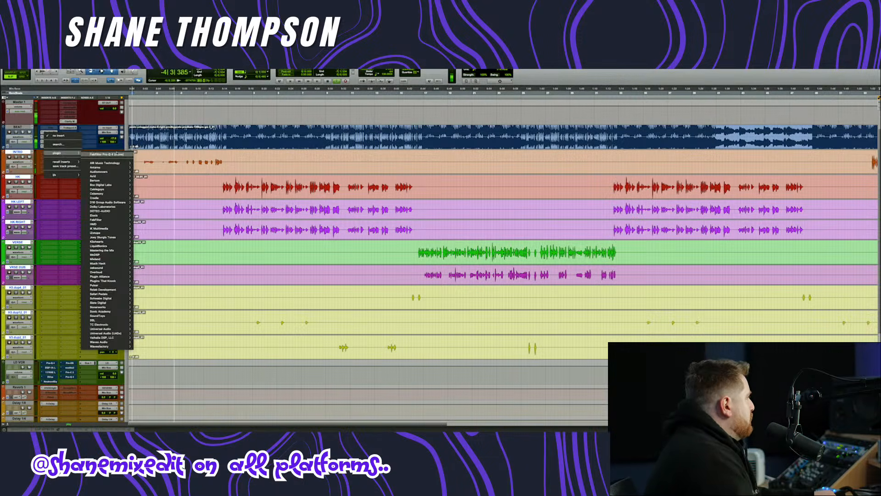
pyautogui.moveTo(104, 180)
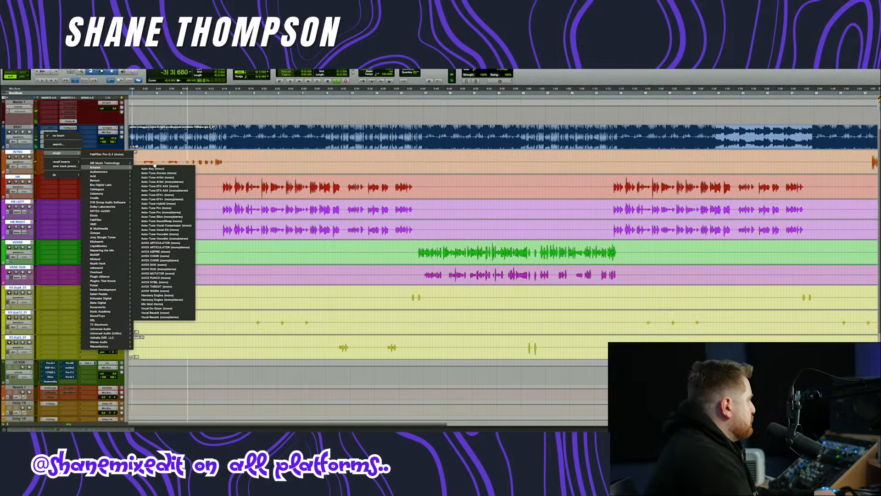
pyautogui.click(156, 124)
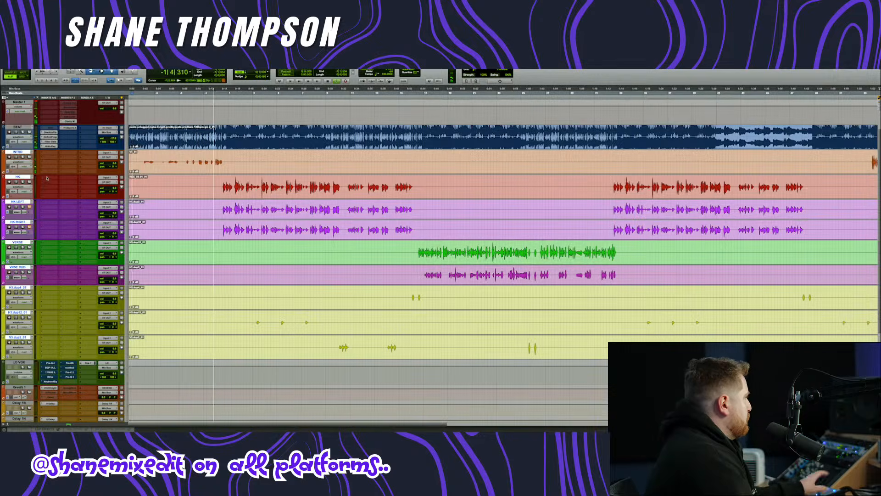
# - Insert the mono Antares Auto-Tune Pro plug-in on the HK track
pyautogui.click(48, 160)
pyautogui.moveTo(65, 177)
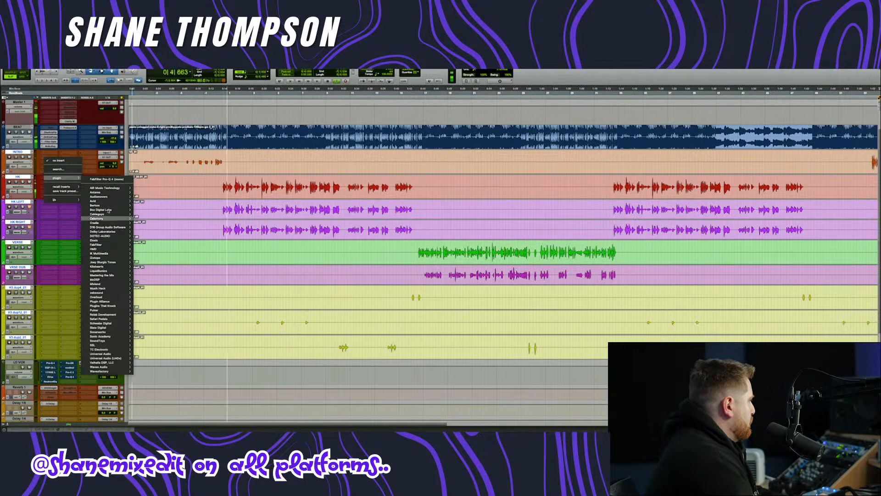
pyautogui.moveTo(101, 245)
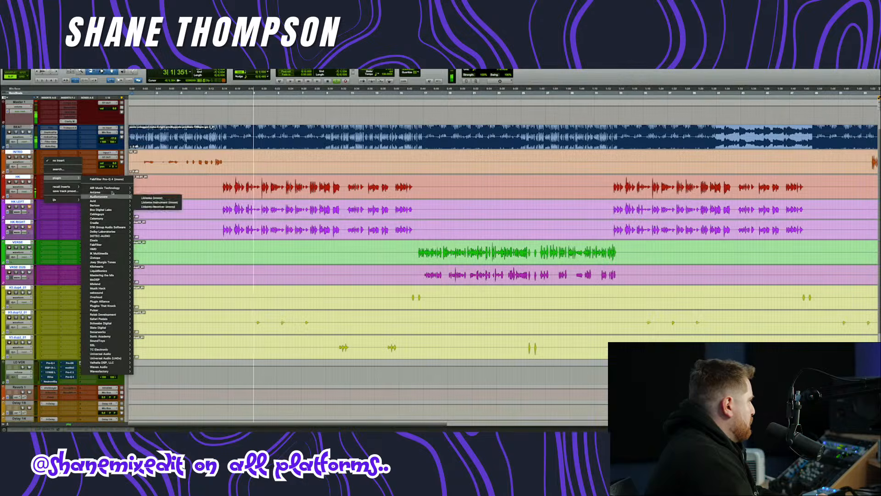
pyautogui.moveTo(97, 192)
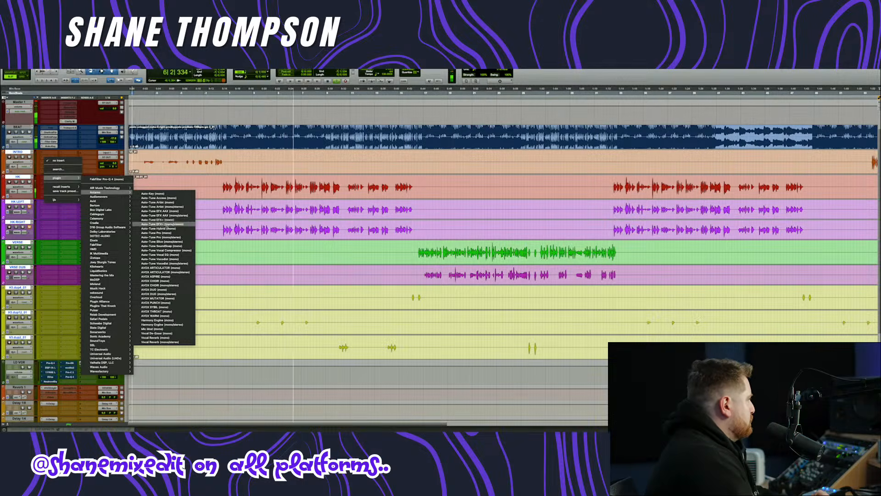
pyautogui.click(153, 233)
# - Set Auto-Tune Pro on HK to the Low Male input type and the key of G Minor with a faster retune speed
pyautogui.click(317, 232)
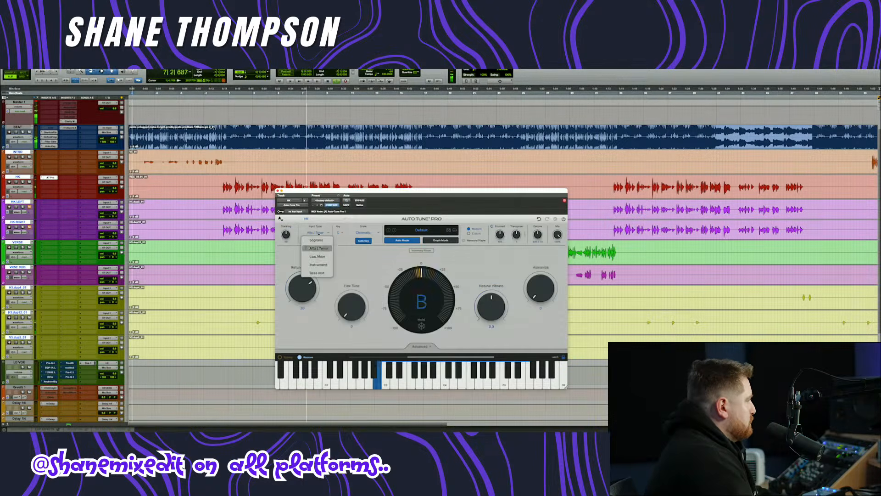
pyautogui.click(316, 240)
pyautogui.click(340, 232)
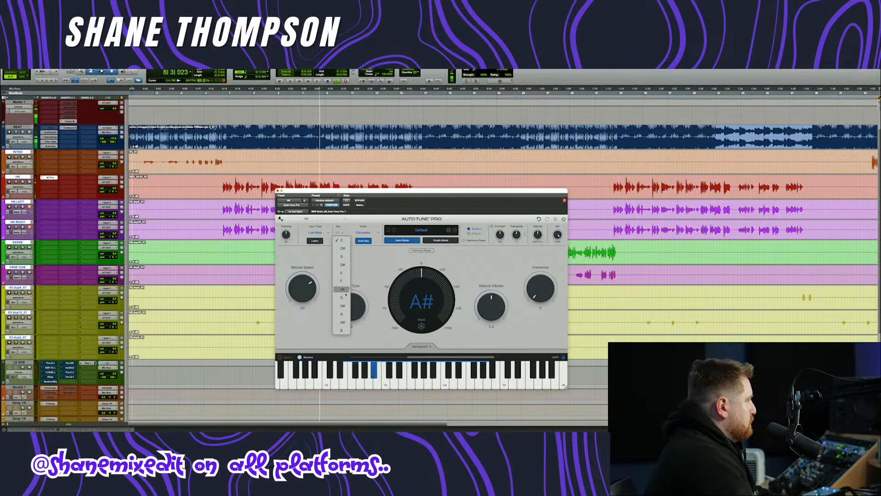
pyautogui.click(344, 298)
pyautogui.click(367, 232)
pyautogui.click(370, 226)
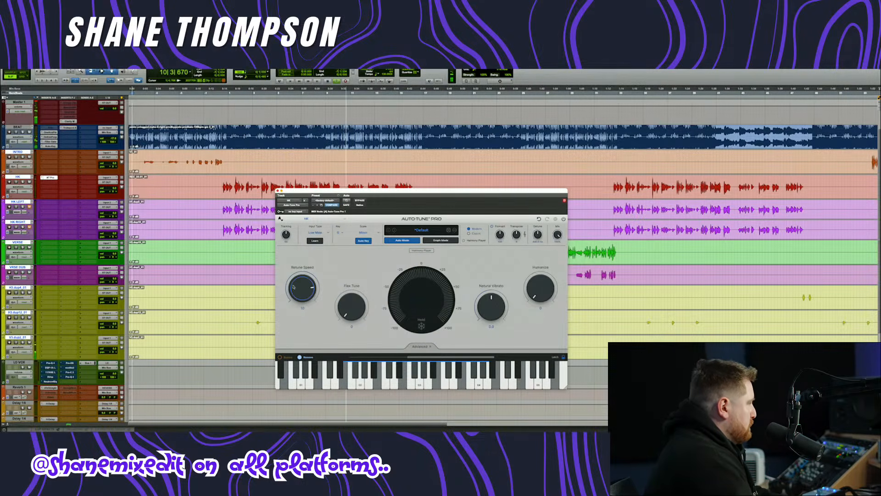
pyautogui.click(278, 190)
pyautogui.scroll(5, 279, 195)
pyautogui.hscroll(-5, 275, 196)
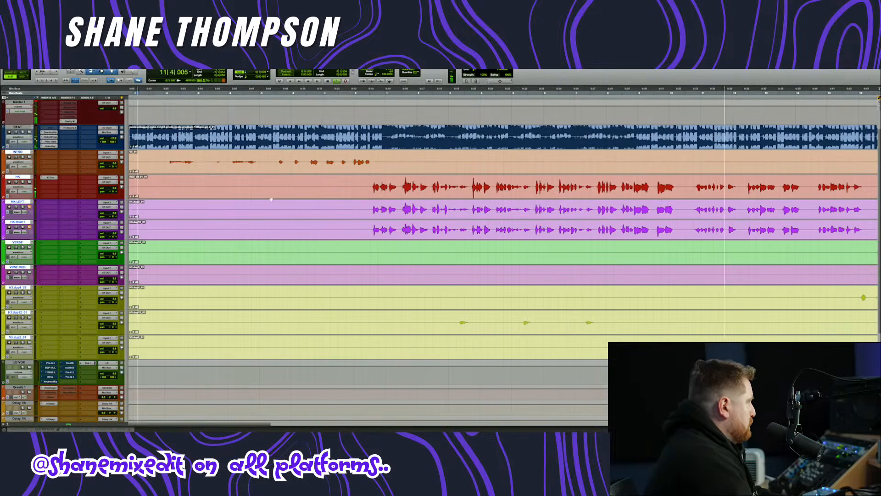
# - Delete the silent stretch before the first hook on the HK, HK LEFT and HK RIGHT tracks
pyautogui.moveTo(372, 185); pyautogui.dragTo(102, 234)
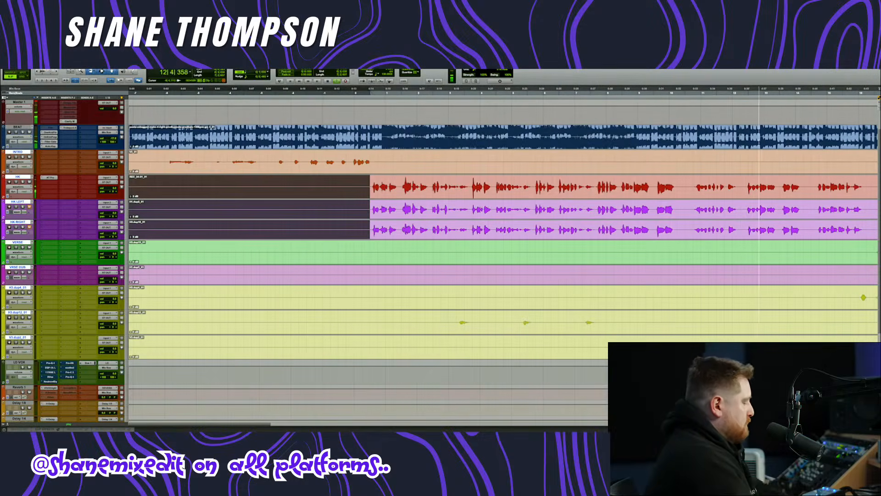
pyautogui.press('Delete')
pyautogui.scroll(1, 475, 200)
pyautogui.scroll(-5, 474, 200)
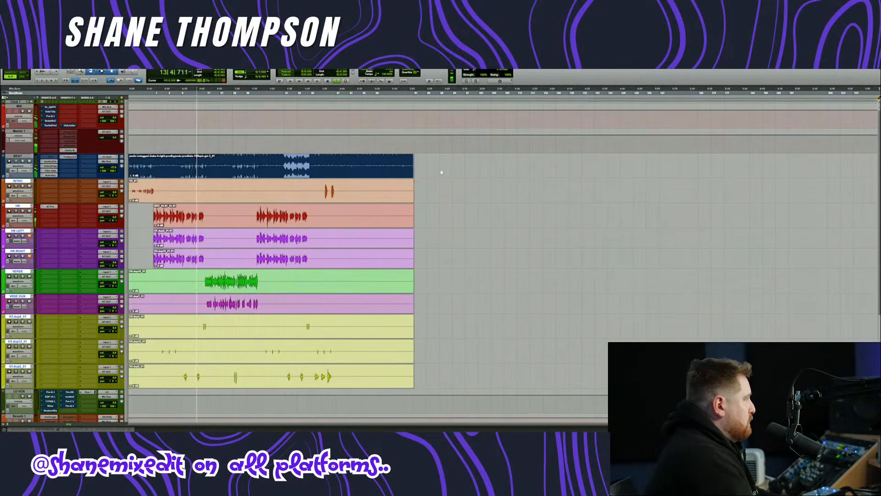
pyautogui.moveTo(432, 170); pyautogui.dragTo(122, 376)
pyautogui.scroll(3, 271, 253)
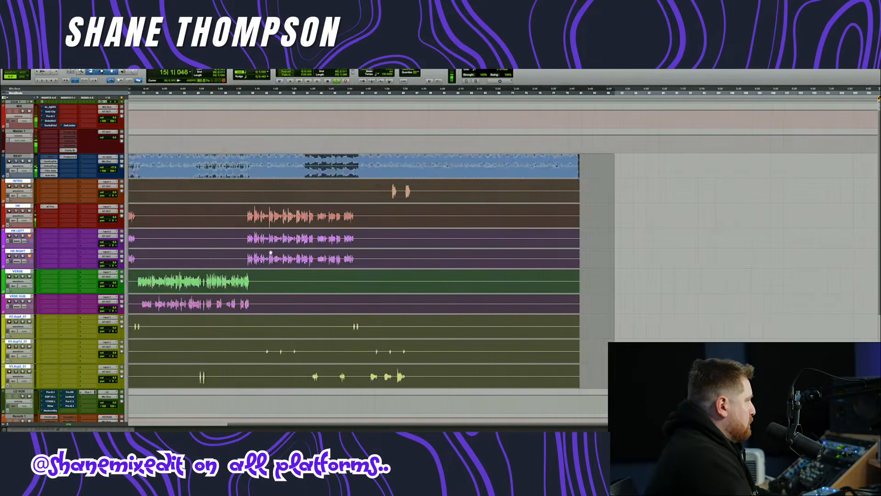
pyautogui.scroll(6, 271, 252)
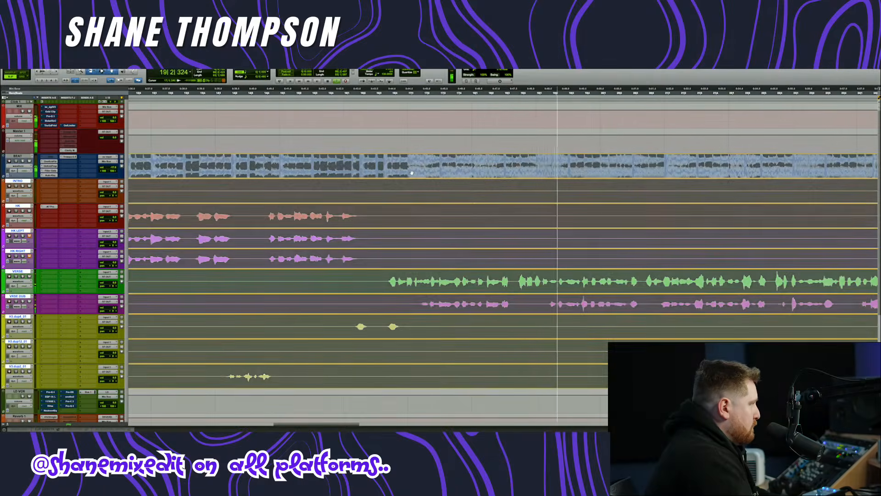
pyautogui.scroll(-7, 353, 173)
pyautogui.hscroll(-5, 353, 173)
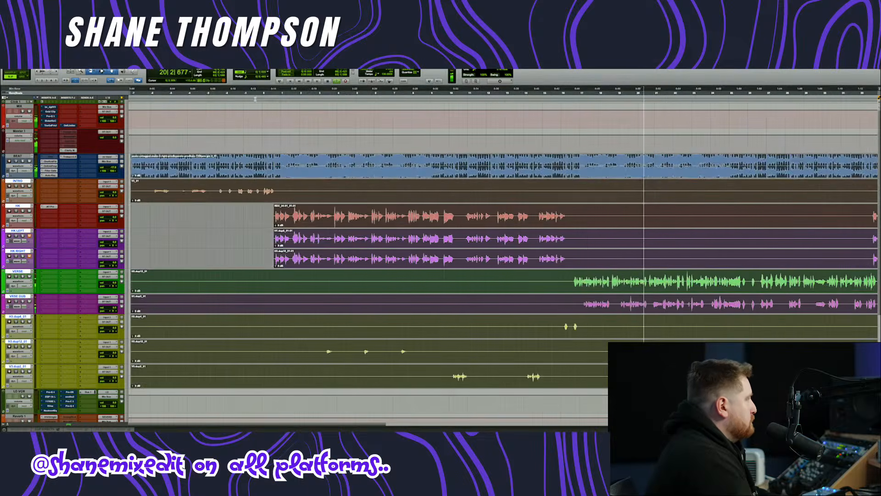
pyautogui.press('super+a')
# - Delete the silent stretches leading into the verse and ad-lib tracks, after the opening INTRO phrases, and after the first hook on the HK tracks
pyautogui.moveTo(321, 281); pyautogui.dragTo(133, 381)
pyautogui.press('Delete')
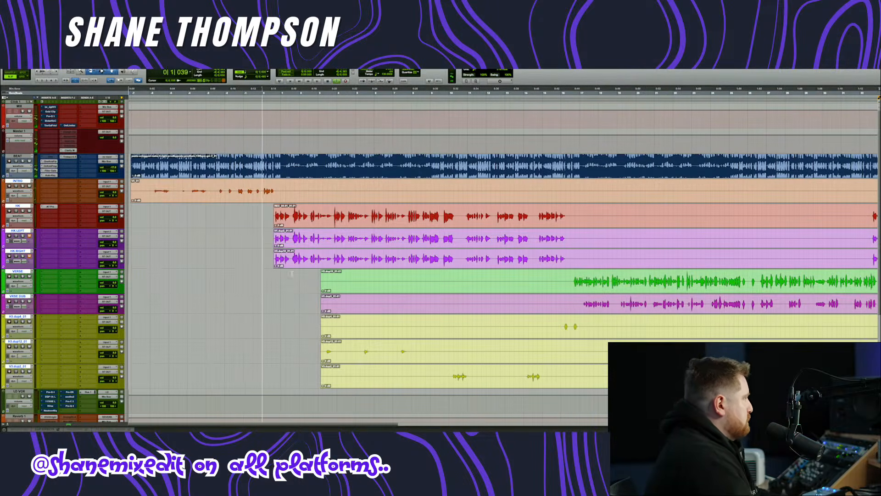
pyautogui.moveTo(277, 190); pyautogui.dragTo(802, 199)
pyautogui.press('Delete')
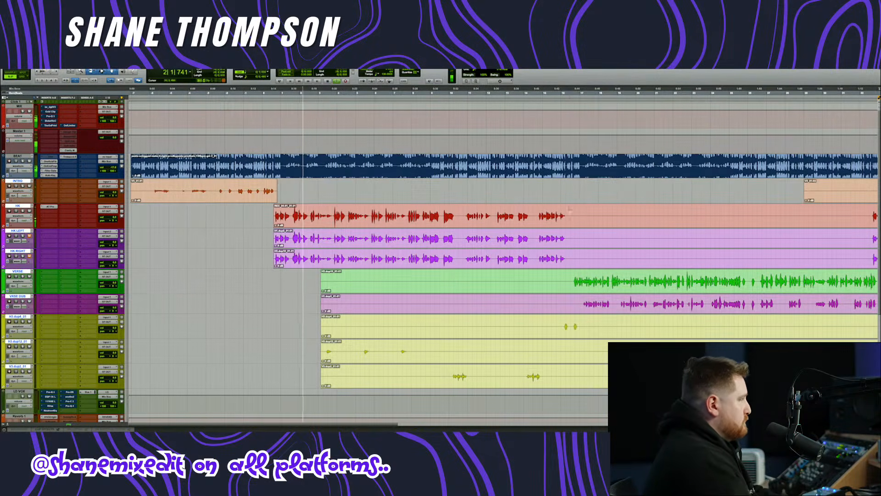
pyautogui.moveTo(568, 211); pyautogui.dragTo(671, 261)
pyautogui.press('Delete')
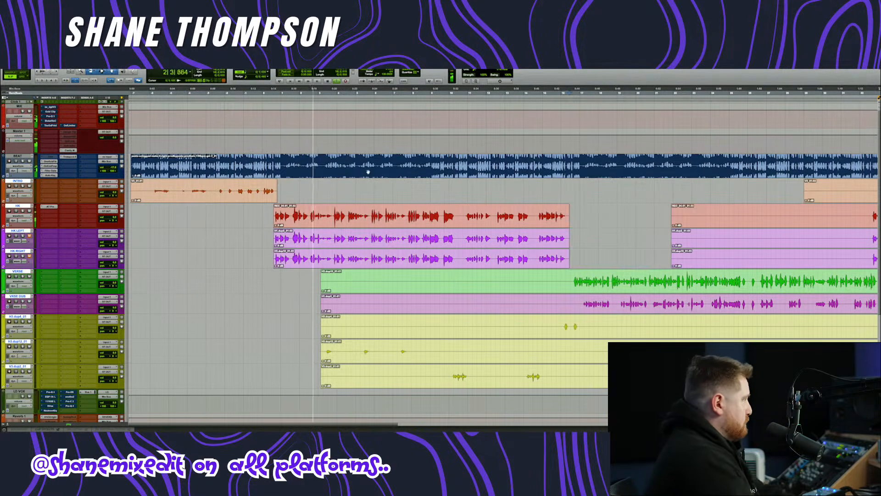
# - Play back the first hook with the verse and ad-lib tracks muted and readjust the BEAT track's volume
pyautogui.click(50, 207)
pyautogui.click(281, 93)
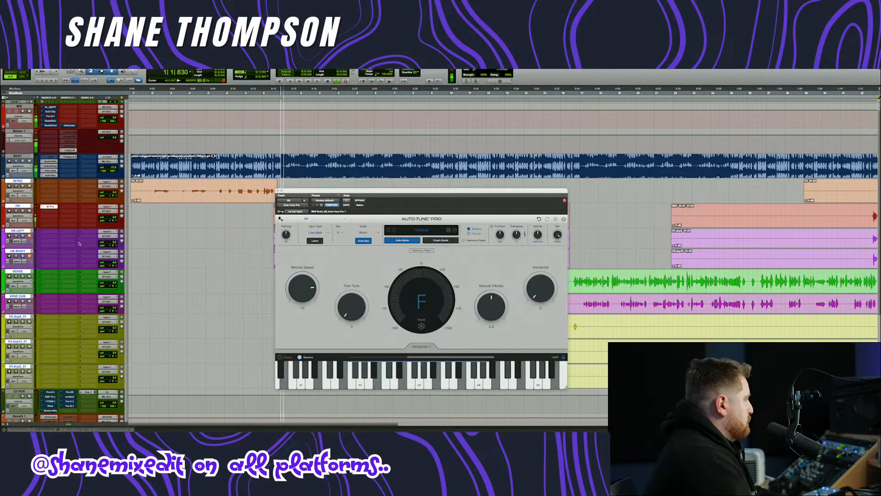
pyautogui.click(29, 371)
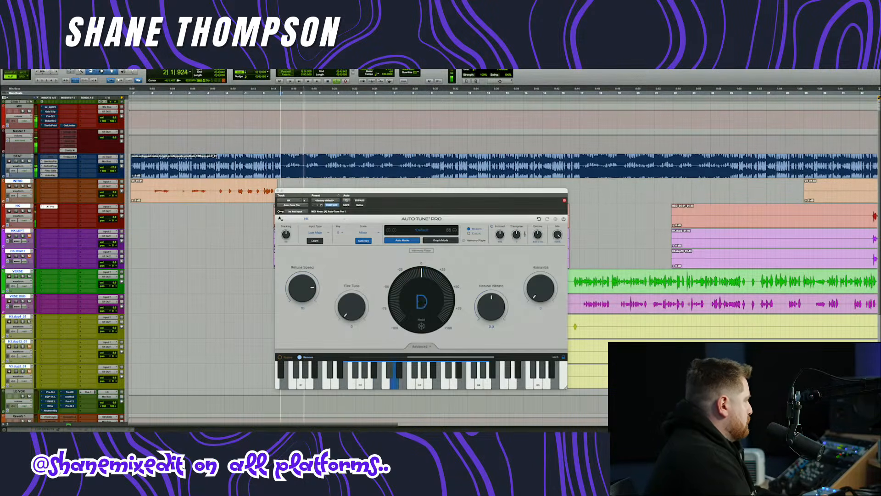
pyautogui.click(29, 276)
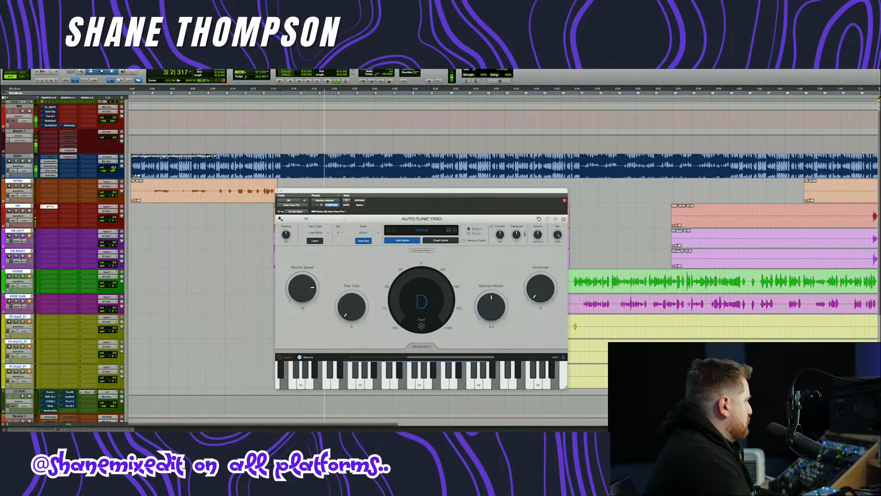
pyautogui.moveTo(113, 168); pyautogui.dragTo(115, 168)
pyautogui.moveTo(447, 191); pyautogui.dragTo(625, 182)
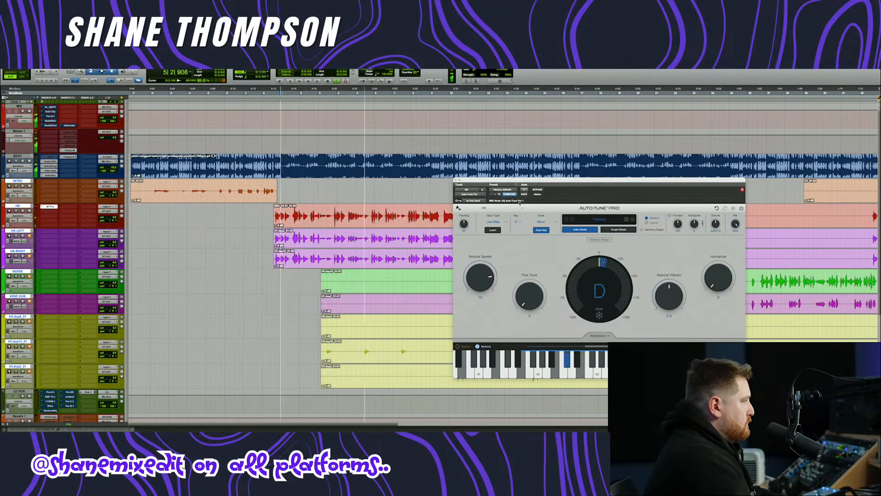
pyautogui.click(455, 180)
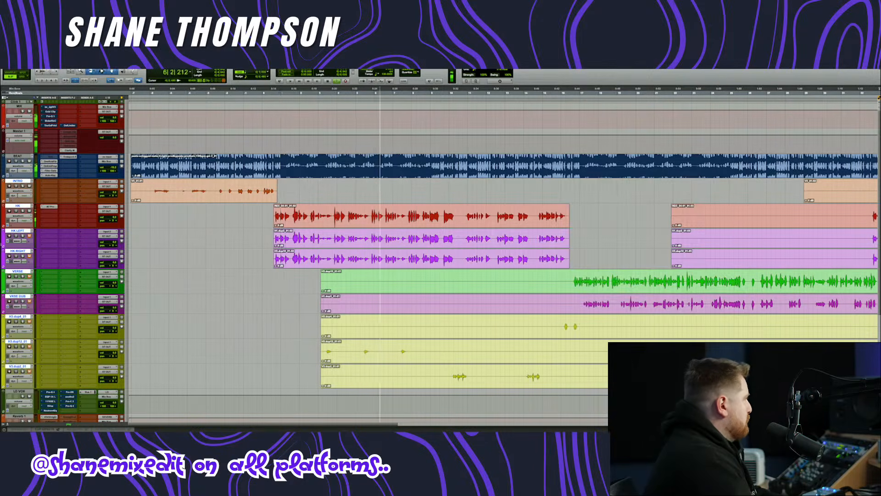
# - Insert the Universal Audio 1176 compressor after Auto-Tune Pro on the HK track and adjust its input
pyautogui.click(51, 207)
pyautogui.moveTo(50, 212)
pyautogui.moveTo(123, 392)
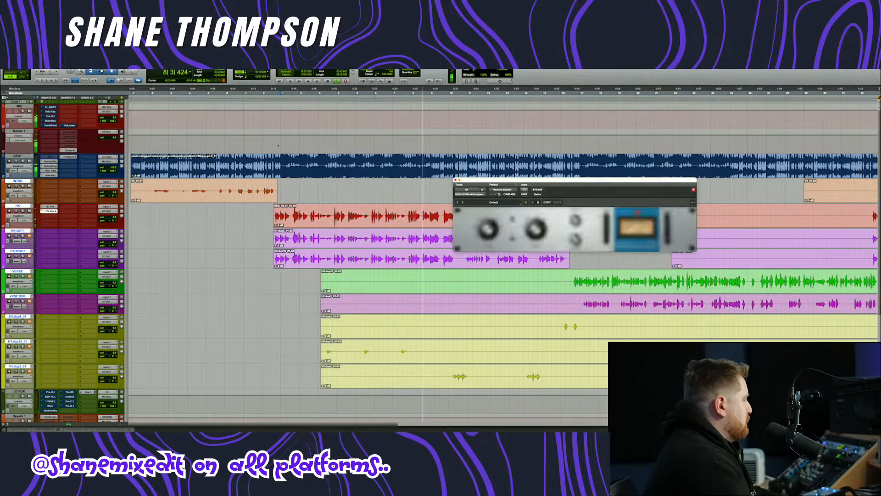
pyautogui.click(163, 121)
pyautogui.moveTo(520, 181); pyautogui.dragTo(293, 282)
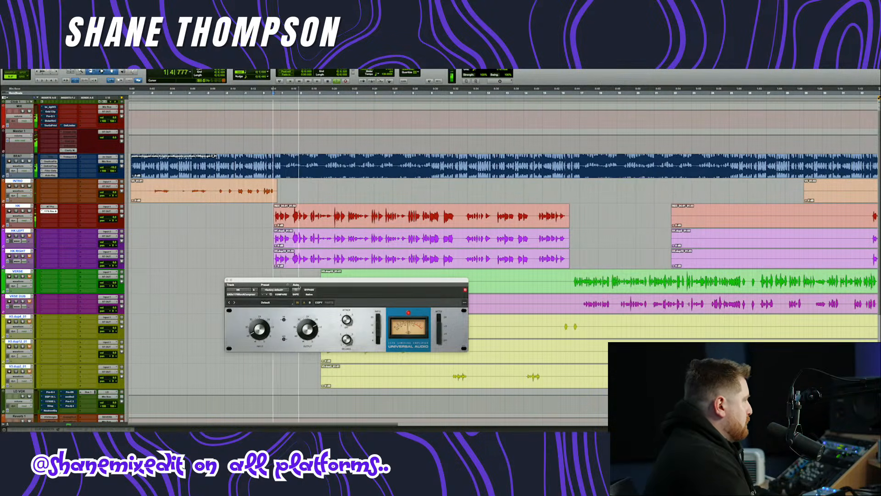
pyautogui.moveTo(262, 331); pyautogui.dragTo(270, 323)
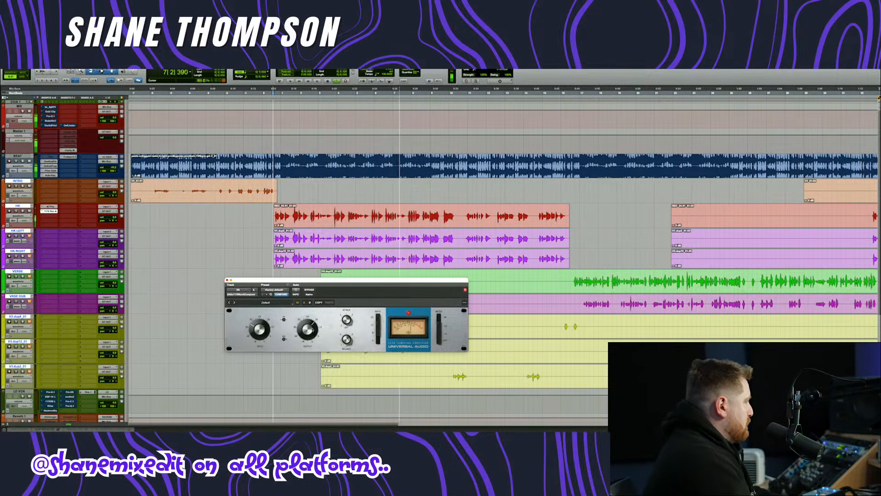
# - Add a send from the HK track to the Delay 1/4 bus and raise the send level
pyautogui.scroll(3, 199, 234)
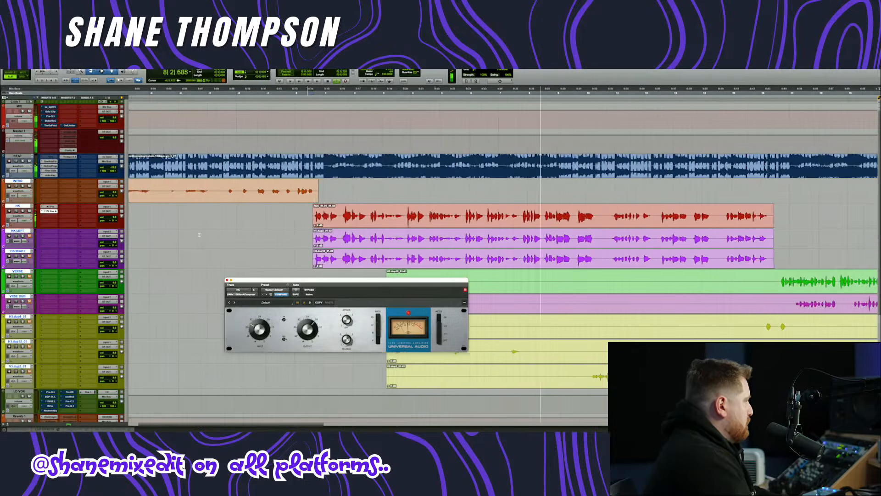
pyautogui.scroll(2, 199, 235)
pyautogui.scroll(-3, 195, 234)
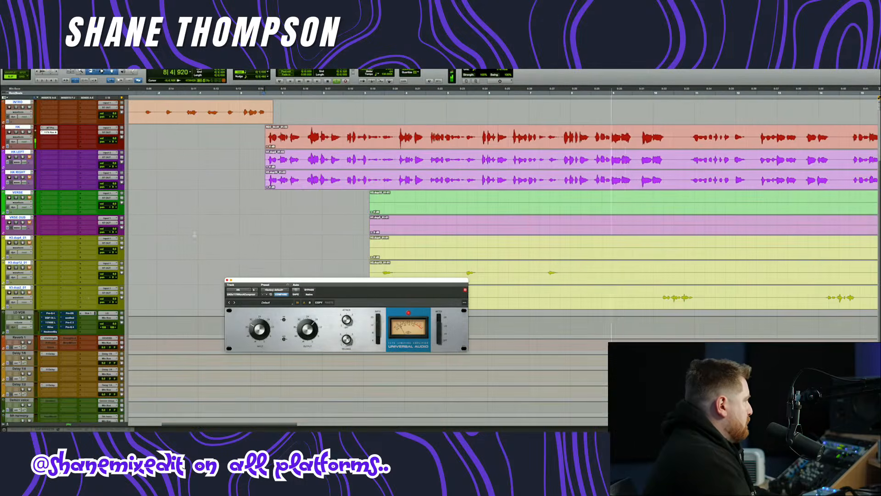
pyautogui.click(43, 343)
pyautogui.click(222, 258)
pyautogui.scroll(3, 222, 258)
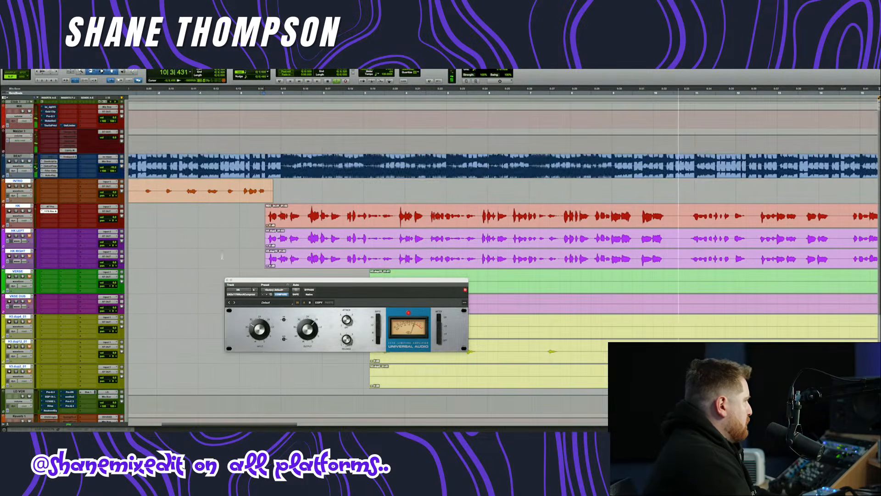
pyautogui.click(87, 212)
pyautogui.moveTo(98, 215)
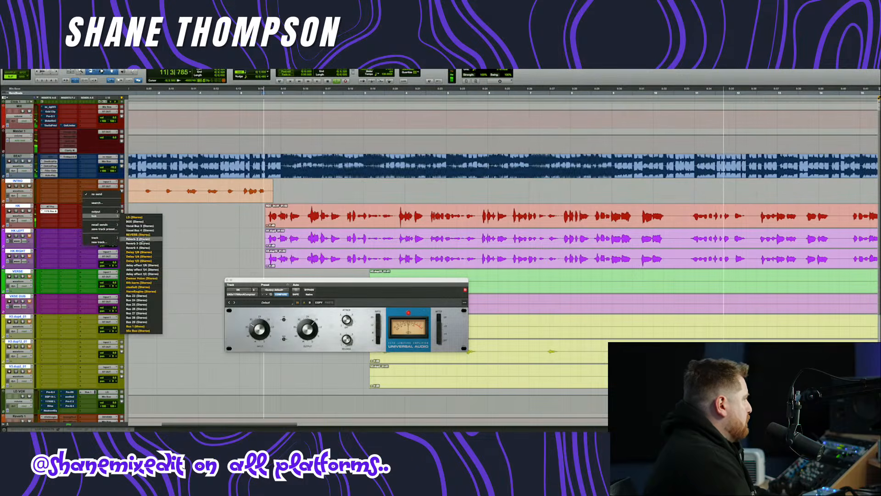
pyautogui.click(144, 256)
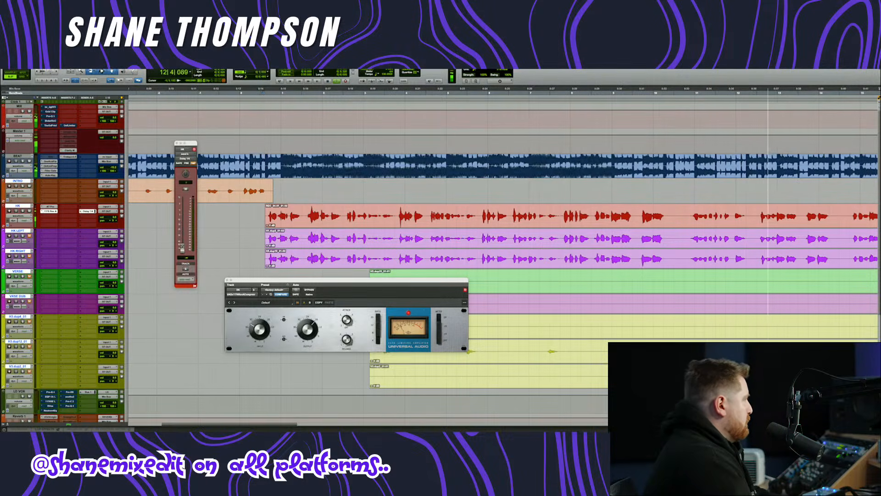
pyautogui.scroll(-5, 505, 247)
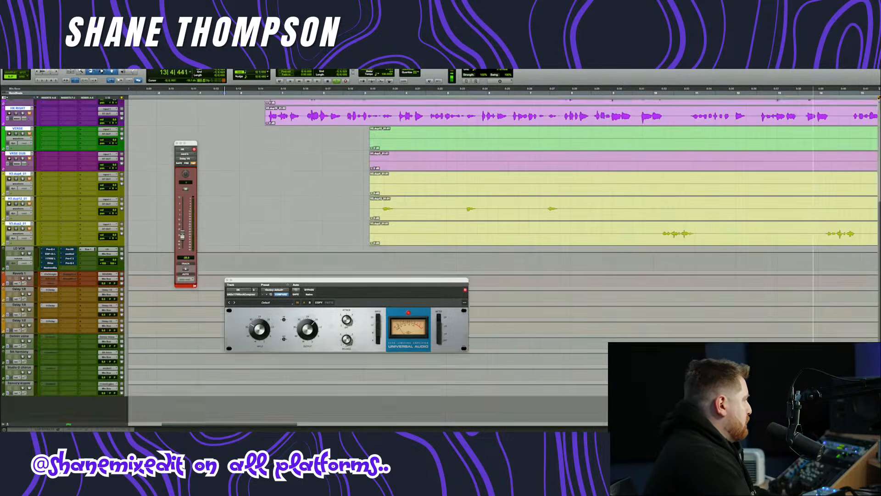
pyautogui.scroll(5, 504, 248)
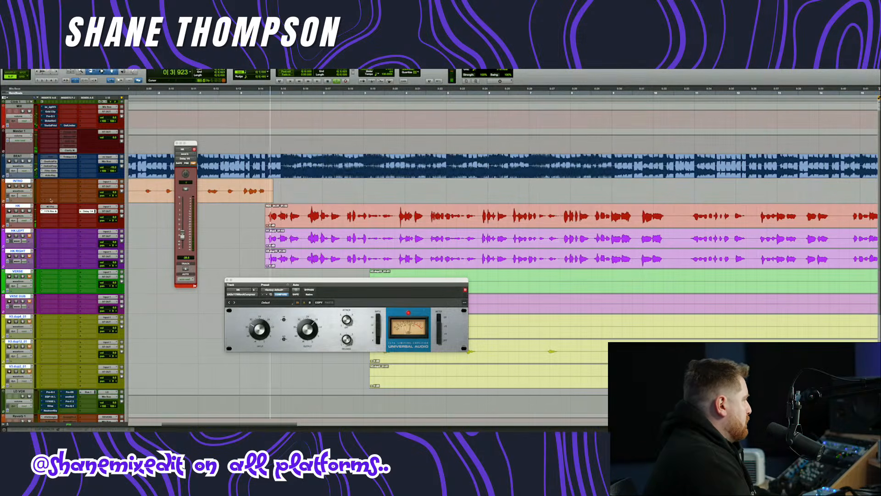
# - Reopen Auto-Tune Pro on the HK track to review its settings, keeping its window clear of the hook clips
pyautogui.click(50, 206)
pyautogui.moveTo(233, 279); pyautogui.dragTo(273, 183)
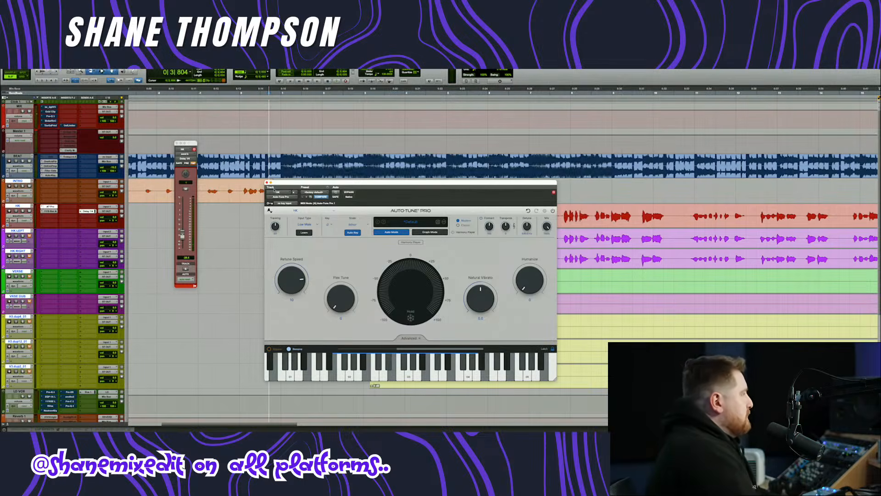
pyautogui.moveTo(280, 184); pyautogui.dragTo(318, 180)
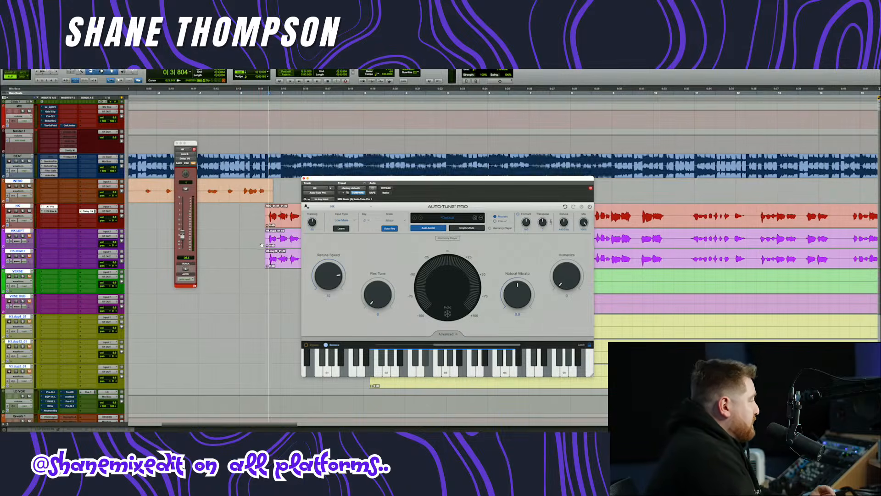
pyautogui.press('space')
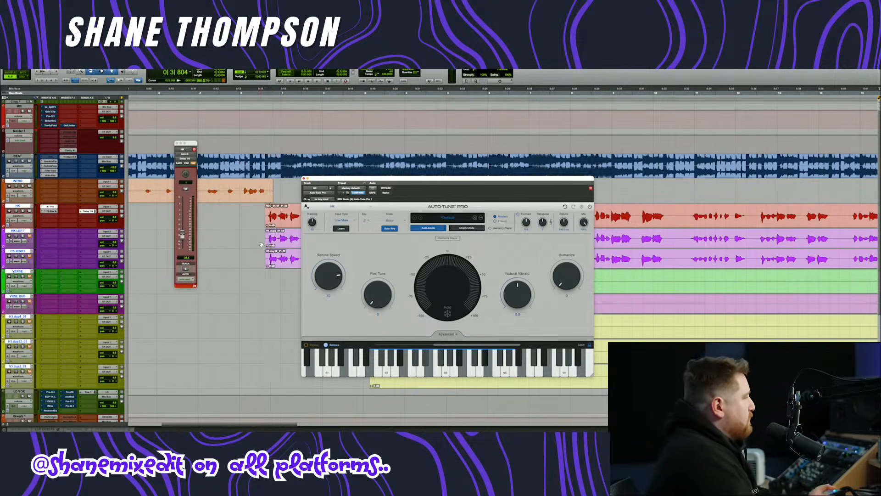
pyautogui.press('space')
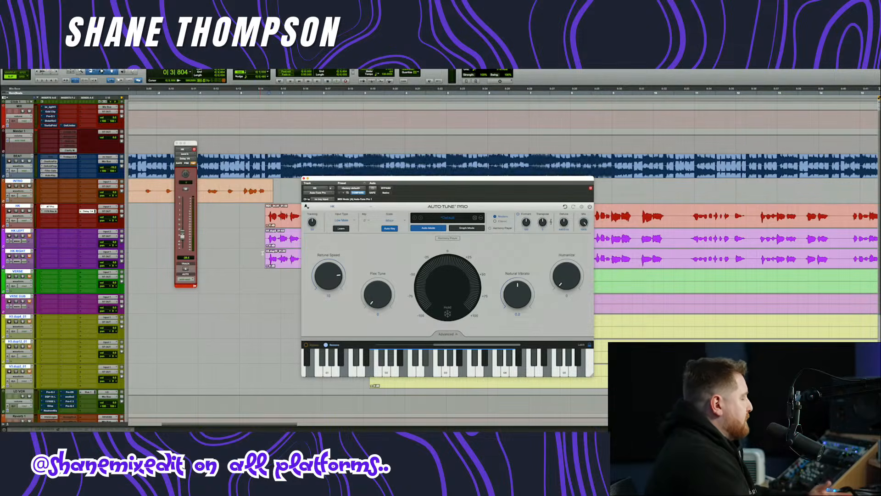
pyautogui.moveTo(349, 181); pyautogui.dragTo(353, 304)
pyautogui.press('r')
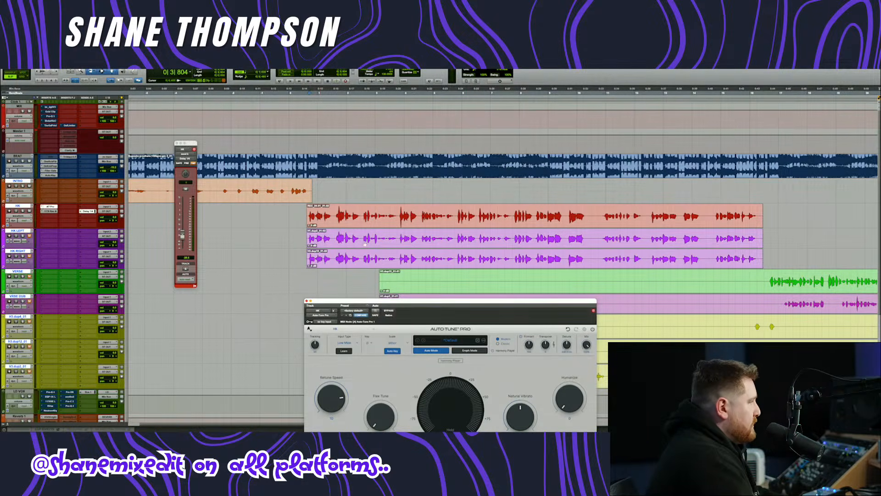
# - Pan HK LEFT 100 left and HK RIGHT 100 right, and play back the hook
pyautogui.click(115, 247)
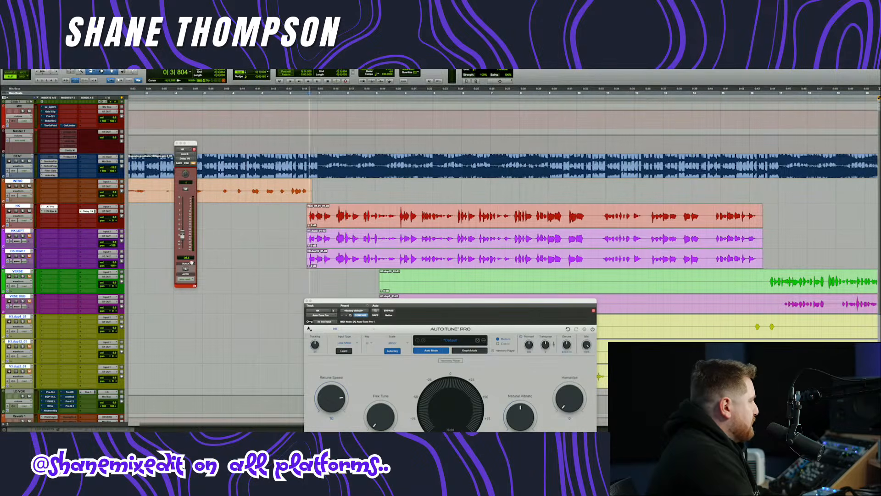
pyautogui.scroll(1, 313, 115)
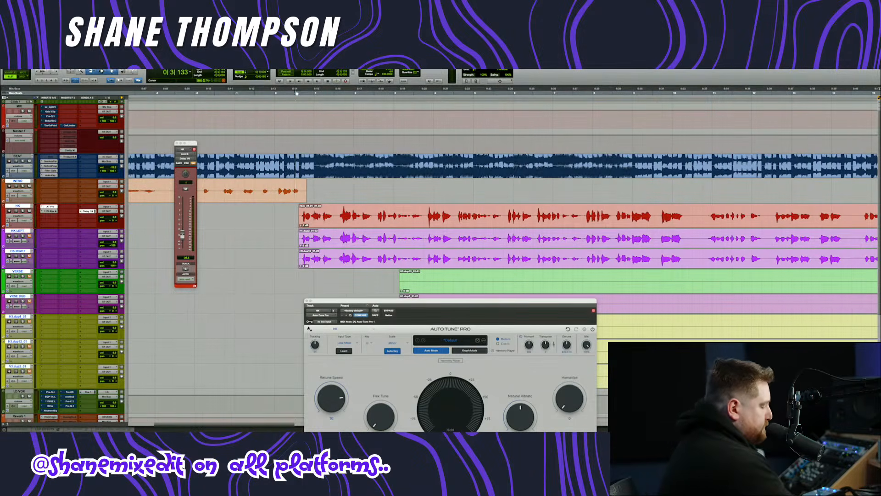
pyautogui.press('space')
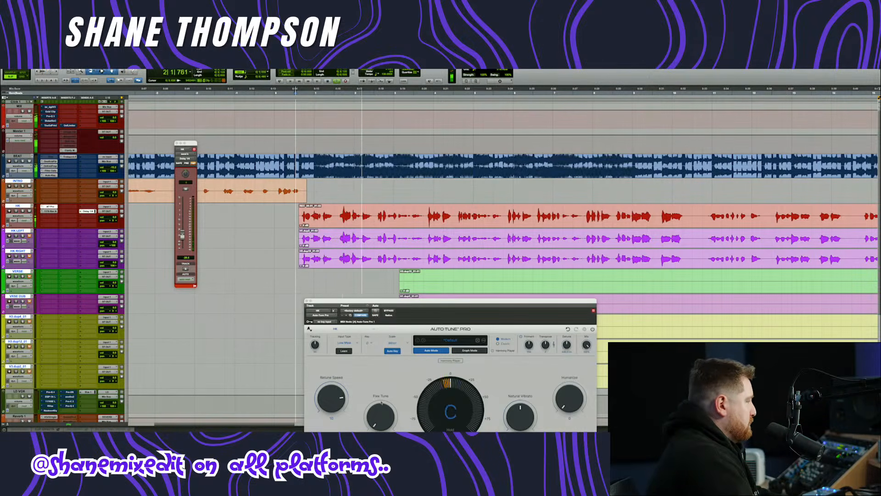
pyautogui.moveTo(407, 302); pyautogui.dragTo(406, 274)
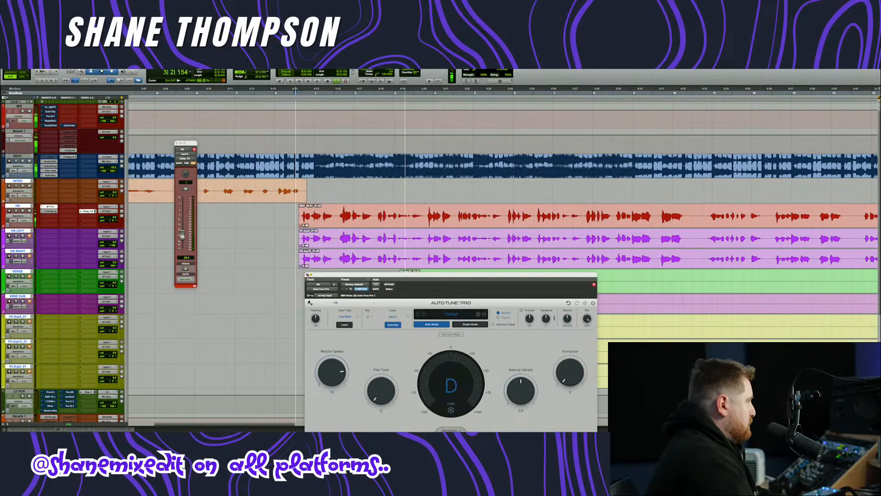
pyautogui.click(306, 274)
# - Check the H-Delay settings on the Delay 1/4 track
pyautogui.scroll(-5, 80, 274)
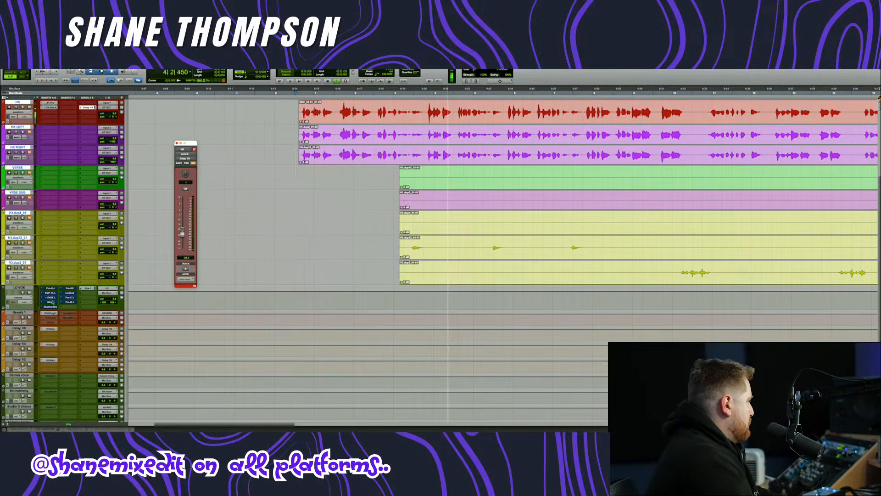
pyautogui.click(50, 344)
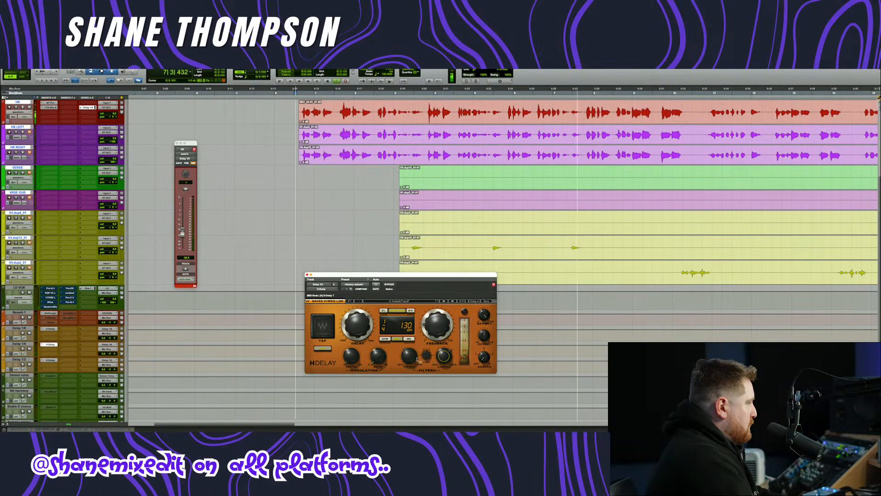
pyautogui.click(306, 274)
pyautogui.scroll(5, 306, 274)
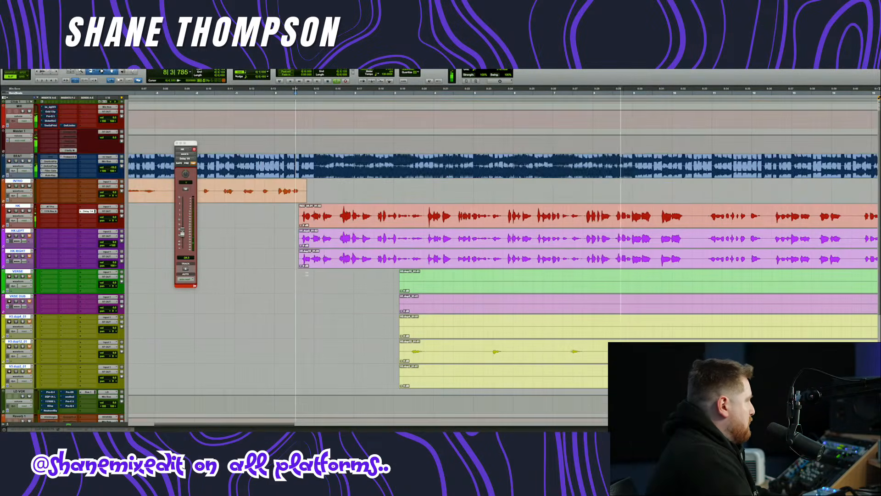
# - Open the Universal Audio compressor on the HK track and check its gain reduction while the hook plays
pyautogui.click(50, 211)
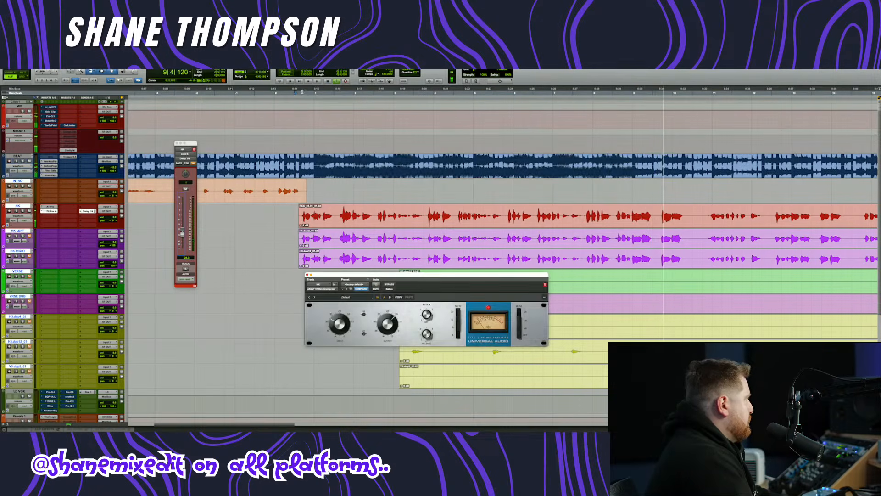
pyautogui.moveTo(413, 274); pyautogui.dragTo(415, 220)
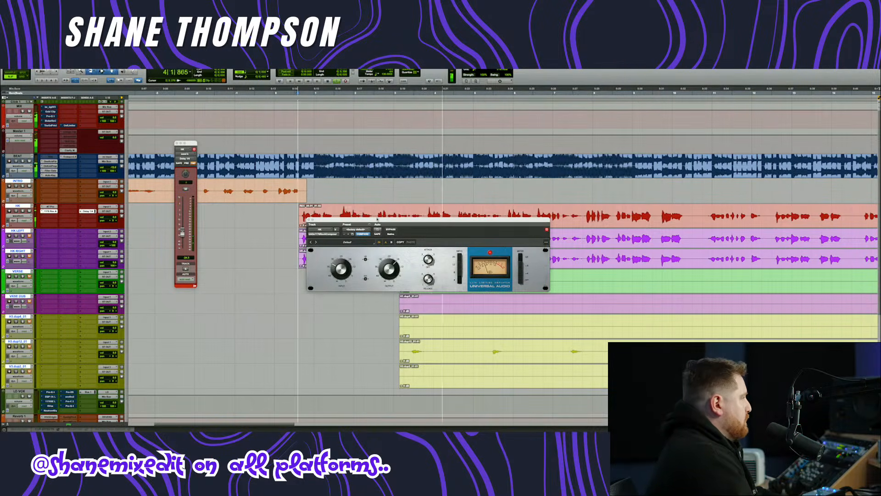
pyautogui.moveTo(379, 225); pyautogui.dragTo(387, 226)
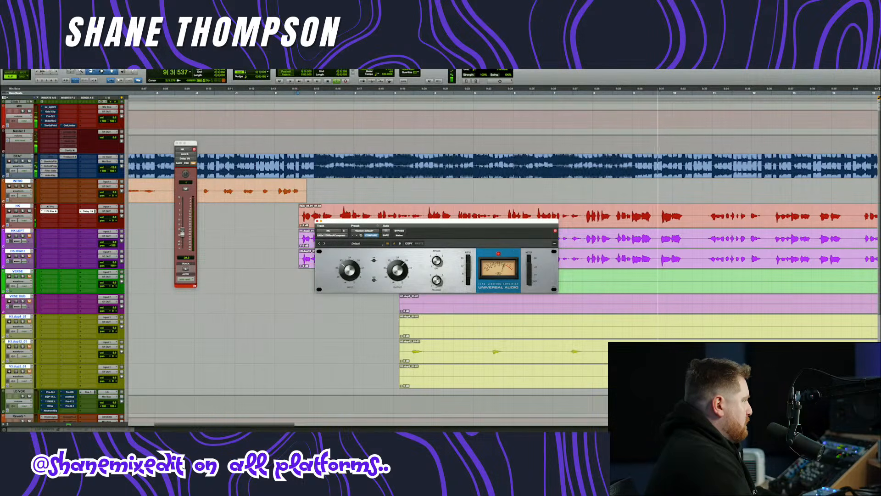
# - Insert FabFilter Pro-MB on the HK track after the compressor, place its window below the HK clip and restart hook playback
pyautogui.click(48, 216)
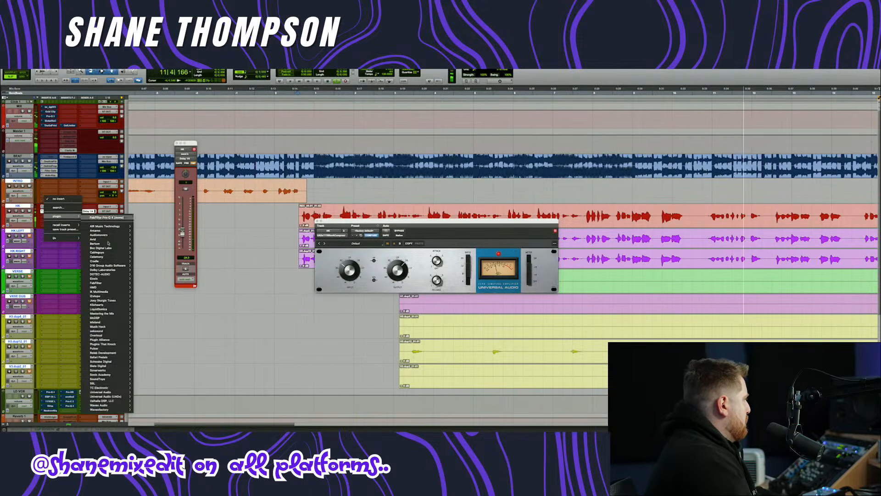
pyautogui.moveTo(104, 283)
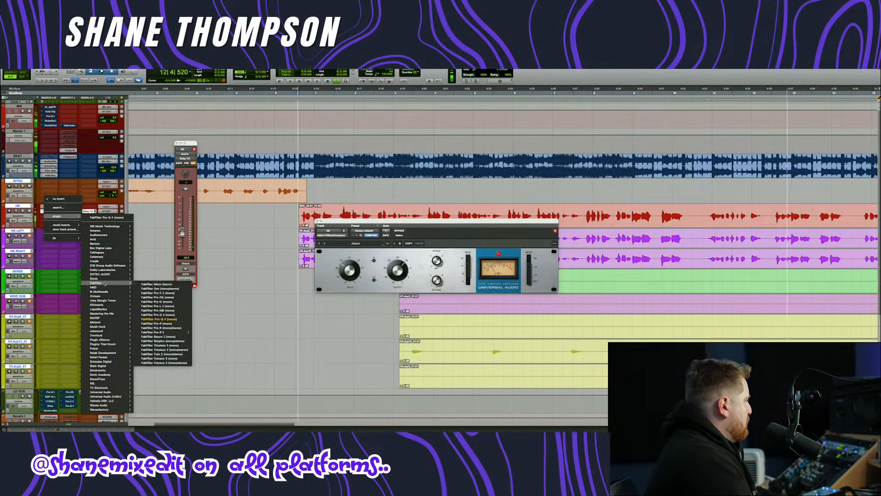
pyautogui.click(159, 313)
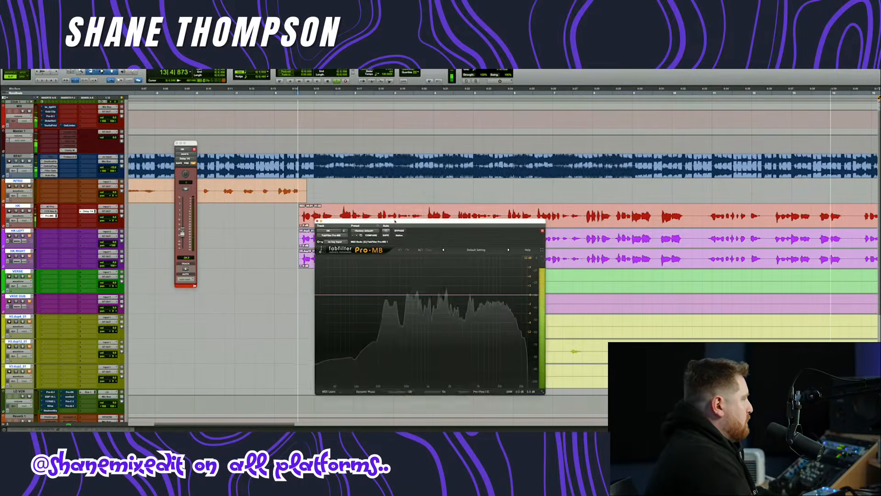
pyautogui.moveTo(391, 221); pyautogui.dragTo(372, 167)
pyautogui.scroll(-3, 440, 253)
pyautogui.click(361, 144)
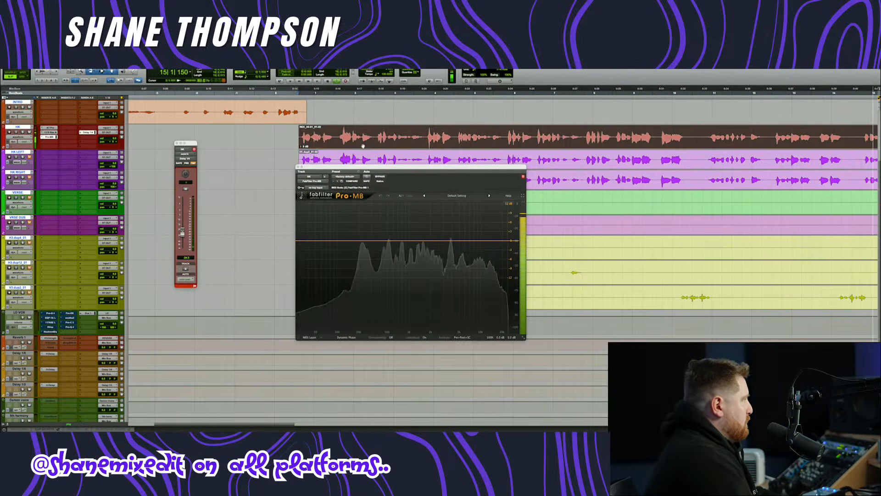
pyautogui.press('space')
pyautogui.press('space')
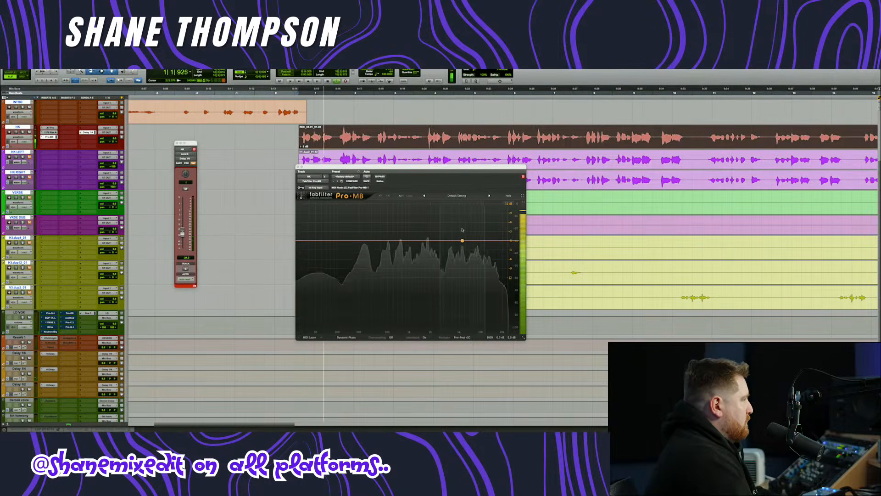
# - Add two adjoining compression bands in Pro-MB on the HK track, one for the highs and one for the upper mids
pyautogui.click(460, 227)
pyautogui.click(456, 204)
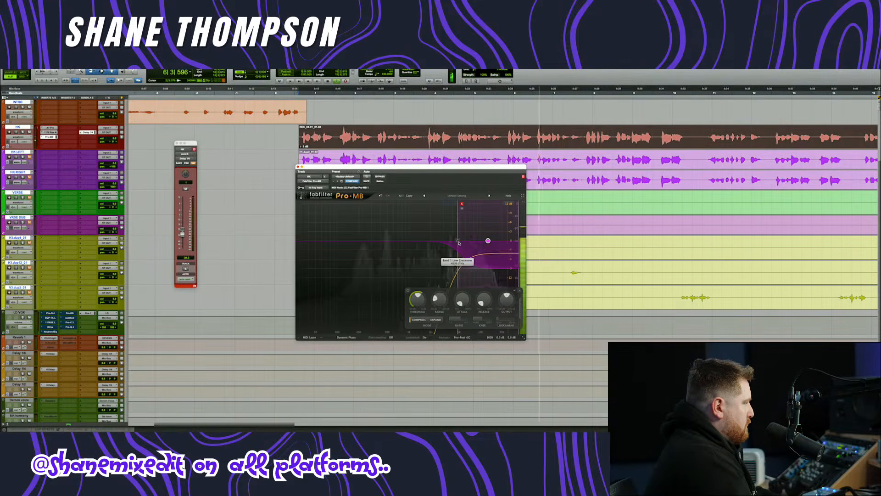
pyautogui.click(440, 203)
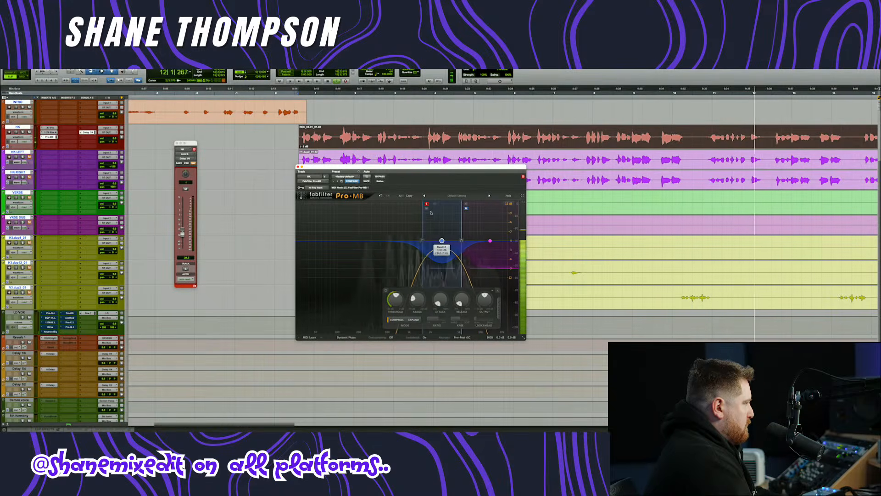
pyautogui.press('space')
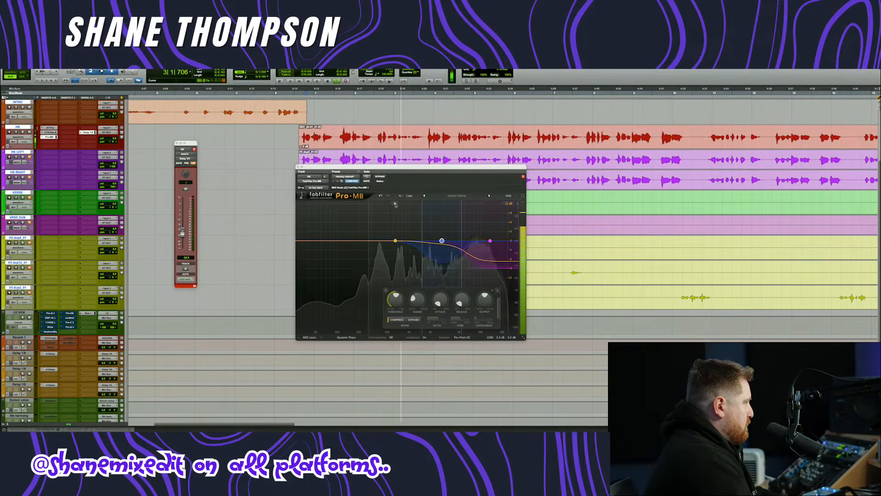
# - Add low-mid and low compression bands in Pro-MB, extend the low band to the spectrum's lower end, and shift the low-mid band slightly lower
pyautogui.click(395, 205)
pyautogui.moveTo(415, 299); pyautogui.dragTo(393, 308)
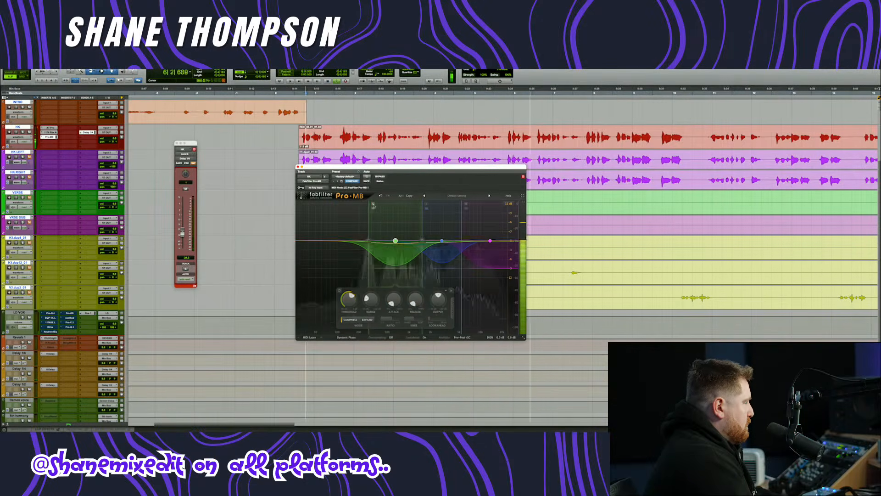
pyautogui.click(347, 205)
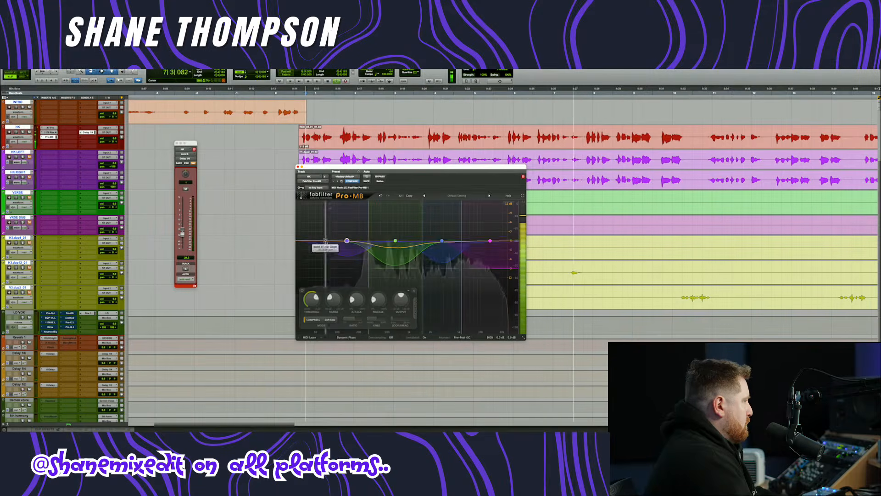
pyautogui.moveTo(326, 240); pyautogui.dragTo(298, 241)
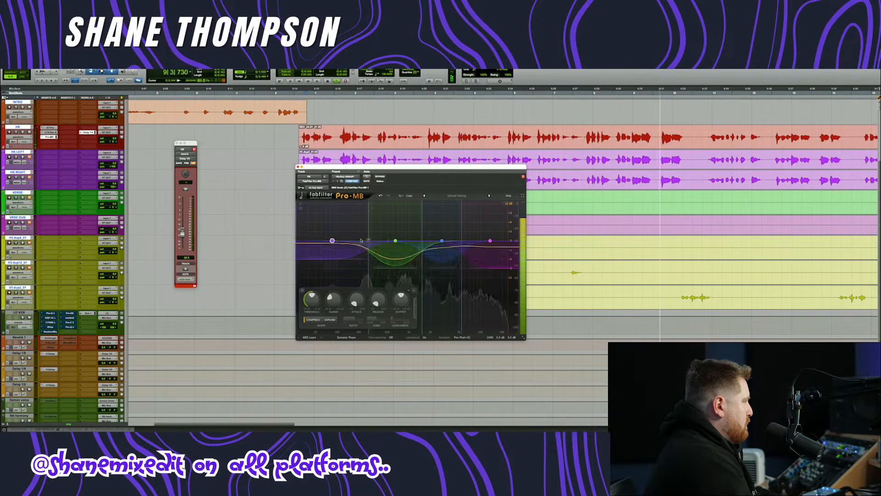
pyautogui.click(395, 240)
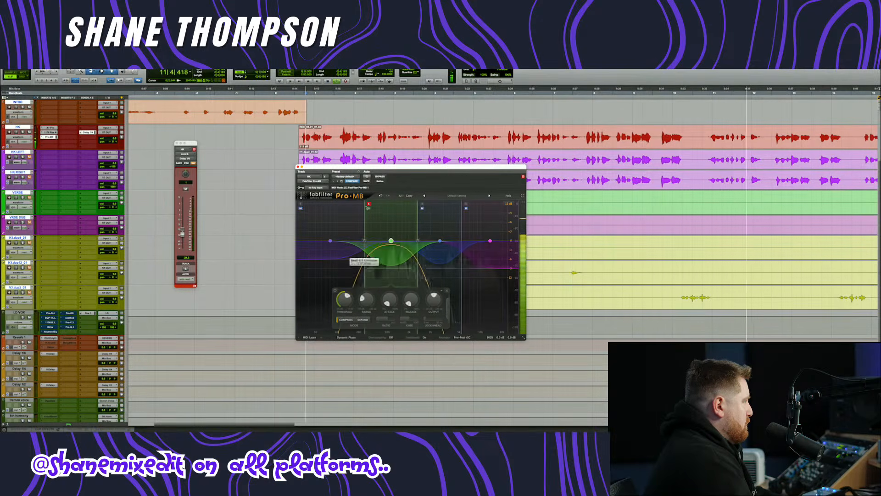
# - Replay the hook, raise Pro-MB's output level slightly, and close the Pro-MB and HK send windows
pyautogui.click(298, 143)
pyautogui.press('space')
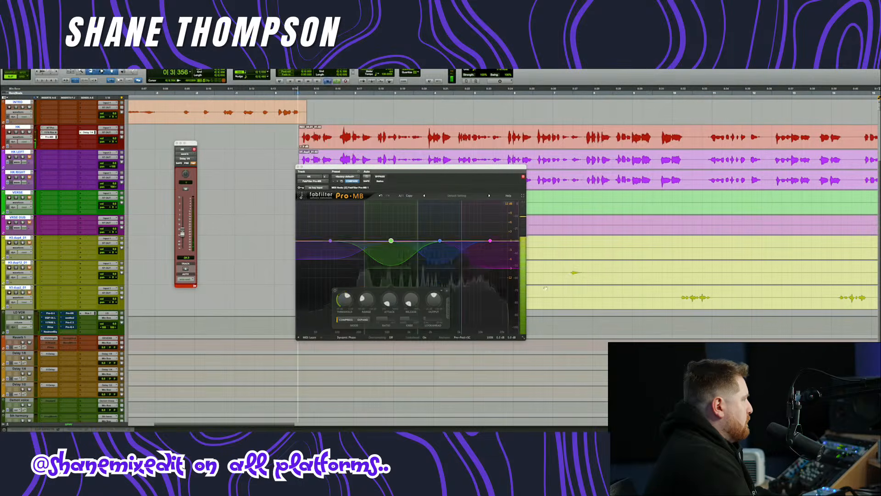
pyautogui.moveTo(501, 337)
pyautogui.moveTo(511, 319); pyautogui.dragTo(512, 306)
pyautogui.click(298, 167)
pyautogui.scroll(3, 281, 194)
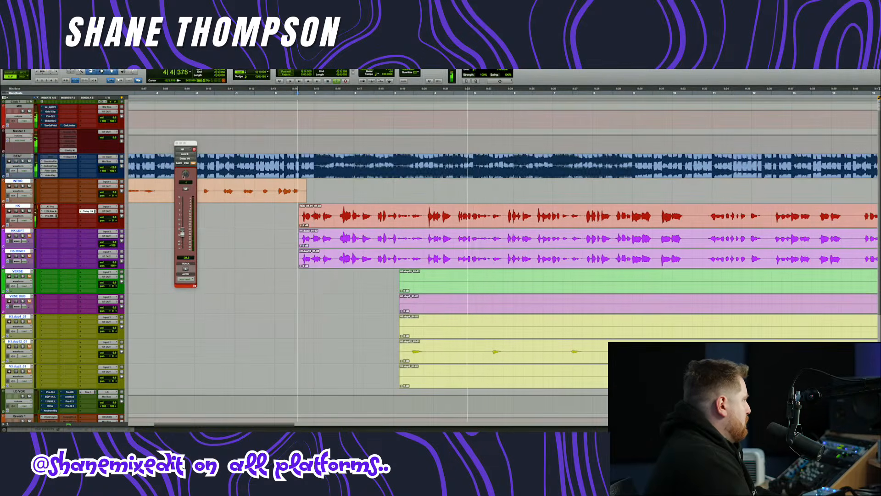
pyautogui.click(176, 143)
pyautogui.click(227, 214)
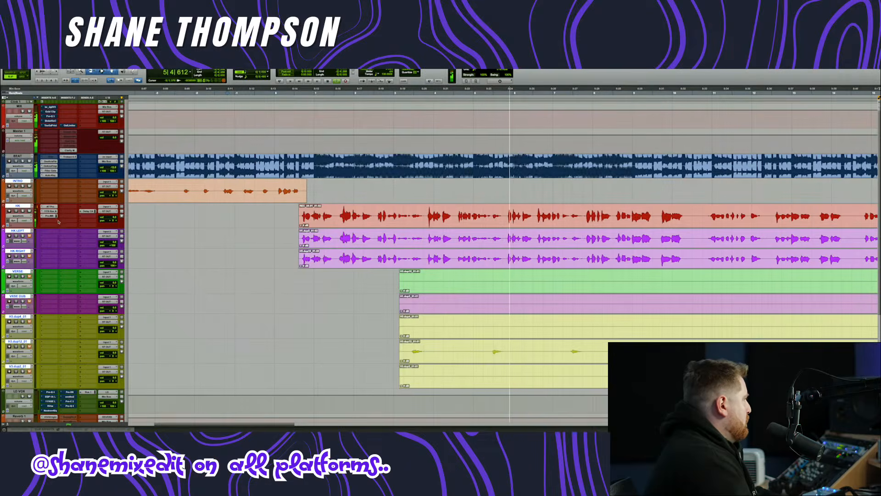
# - Open Pro-Q 4 on the LD VOX track and route the outputs of all selected vocal tracks to the LD VOX bus
pyautogui.click(50, 392)
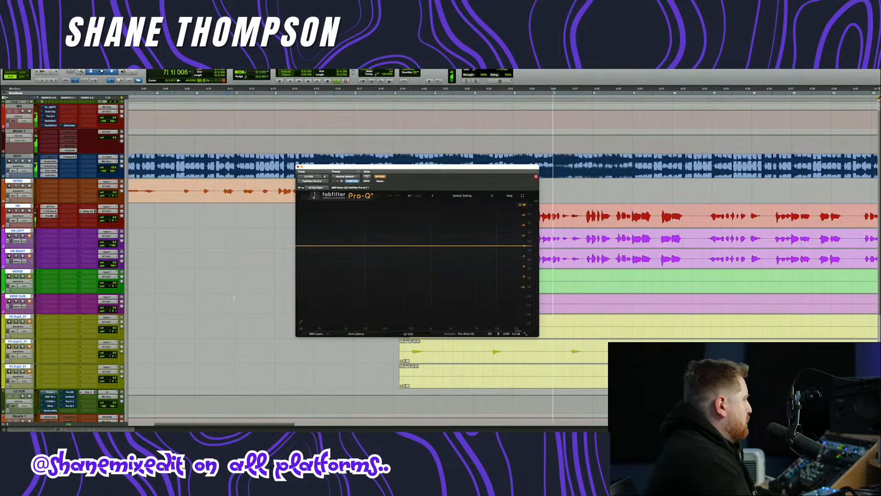
pyautogui.click(108, 211)
pyautogui.moveTo(110, 217)
pyautogui.keyDown('alt'); pyautogui.keyDown('shift'); pyautogui.click(145, 230); pyautogui.keyUp('shift'); pyautogui.keyUp('alt')
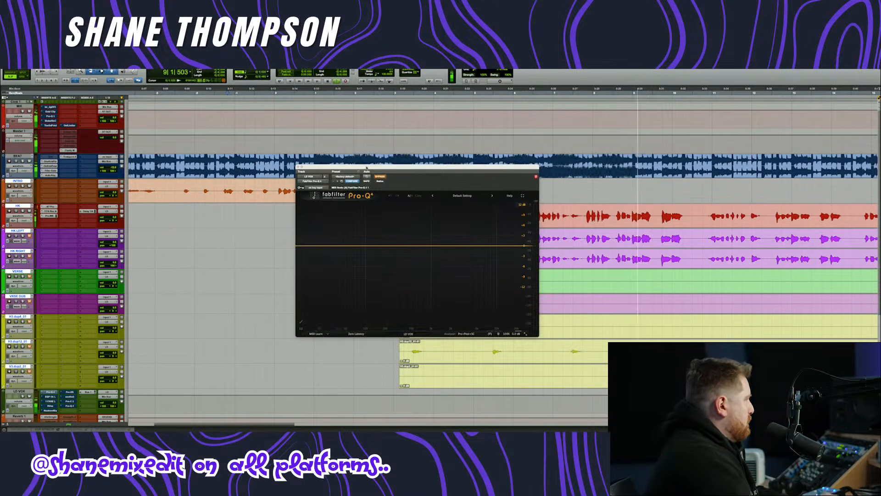
pyautogui.moveTo(365, 168); pyautogui.dragTo(361, 239)
pyautogui.scroll(-1, 344, 167)
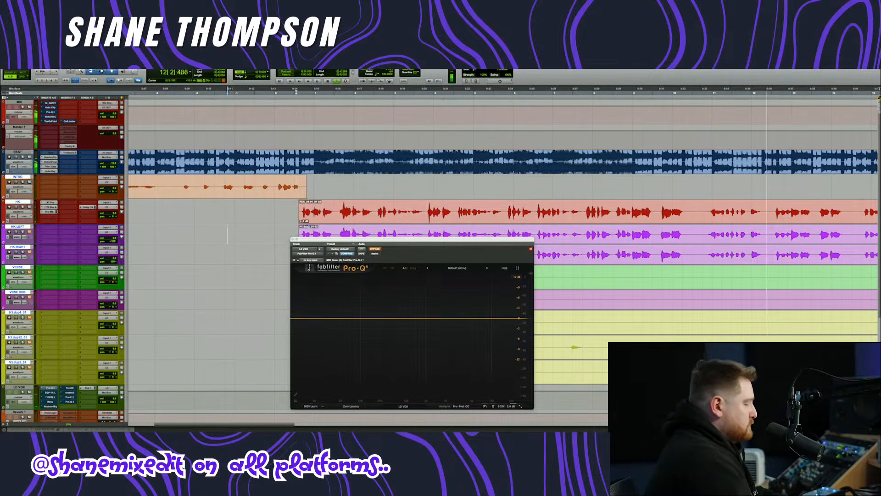
# - Take Pro-Q 4 on LD VOX out of bypass during hook playback and add a 12 dB/oct low cut to remove the low end
pyautogui.press('space')
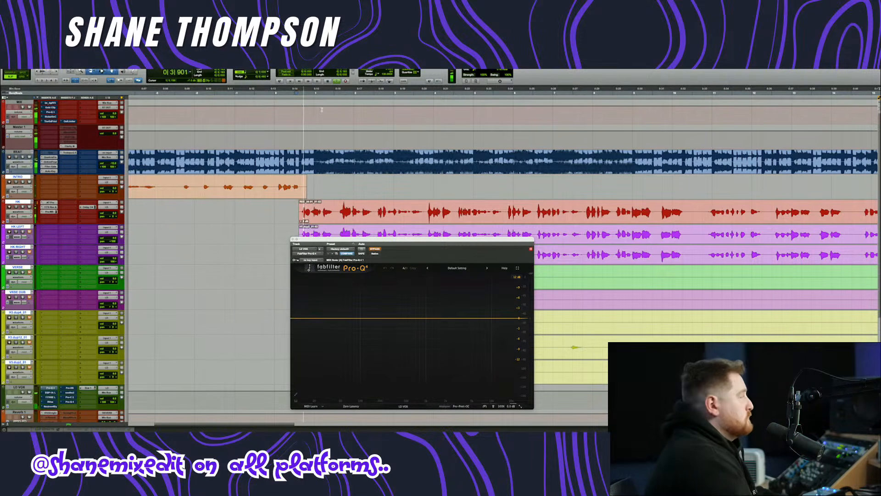
pyautogui.moveTo(342, 239); pyautogui.dragTo(345, 226)
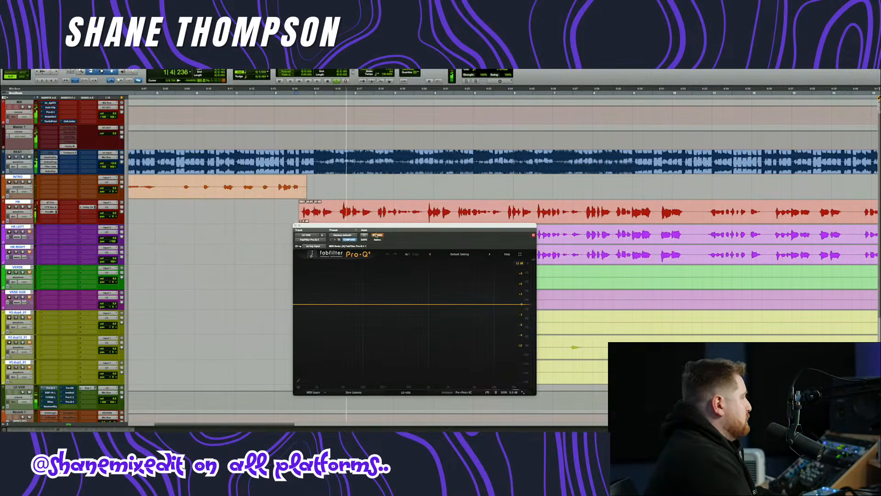
pyautogui.click(376, 234)
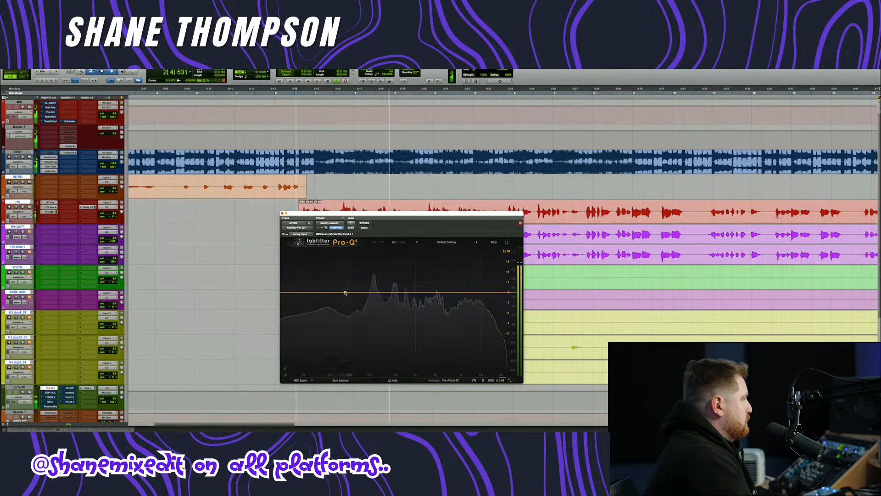
pyautogui.click(345, 292)
pyautogui.click(342, 290)
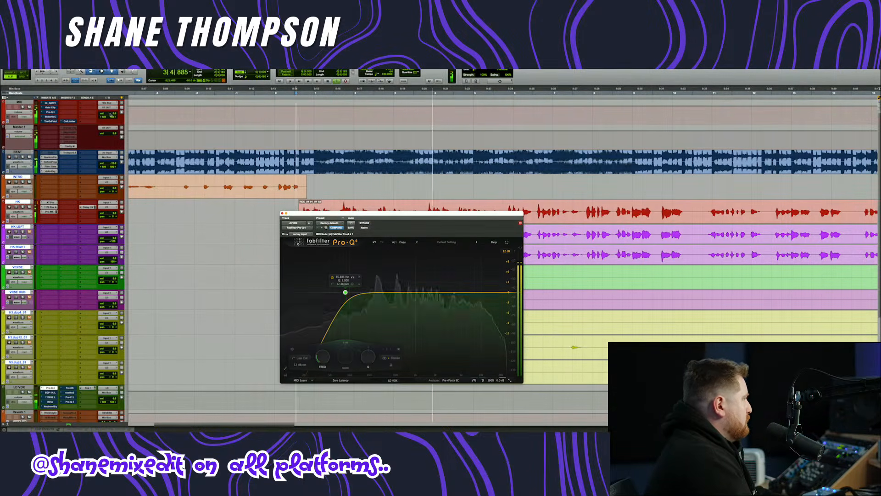
pyautogui.moveTo(117, 164); pyautogui.dragTo(119, 160)
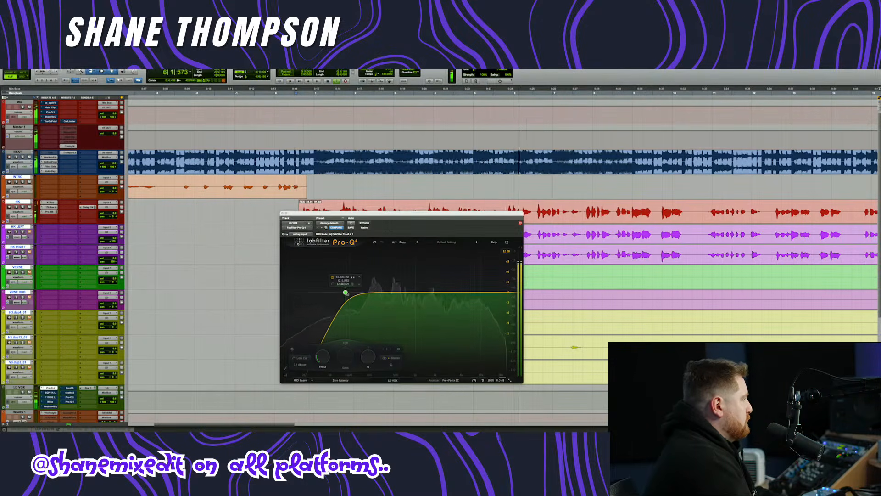
pyautogui.moveTo(347, 292); pyautogui.dragTo(350, 292)
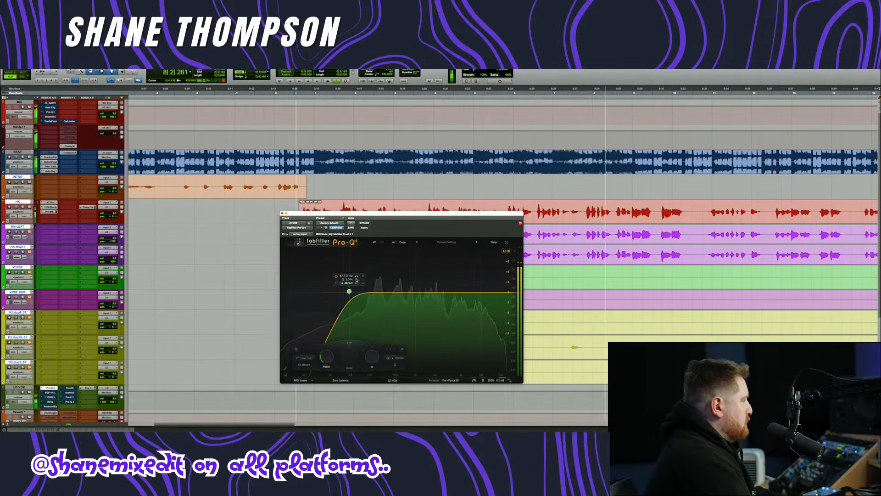
pyautogui.moveTo(428, 214); pyautogui.dragTo(430, 209)
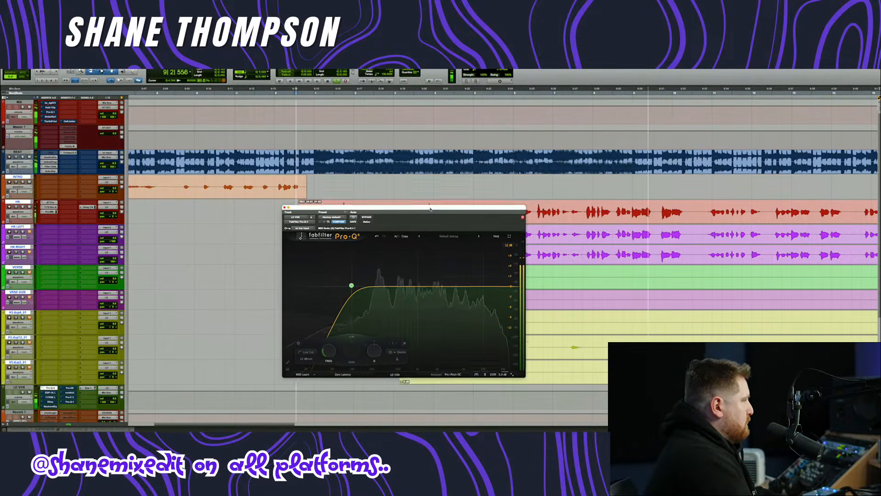
# - Sweep narrow boosts through the upper mids in Pro-Q 4 on LD VOX and turn them into two small, narrow cuts
pyautogui.click(459, 284)
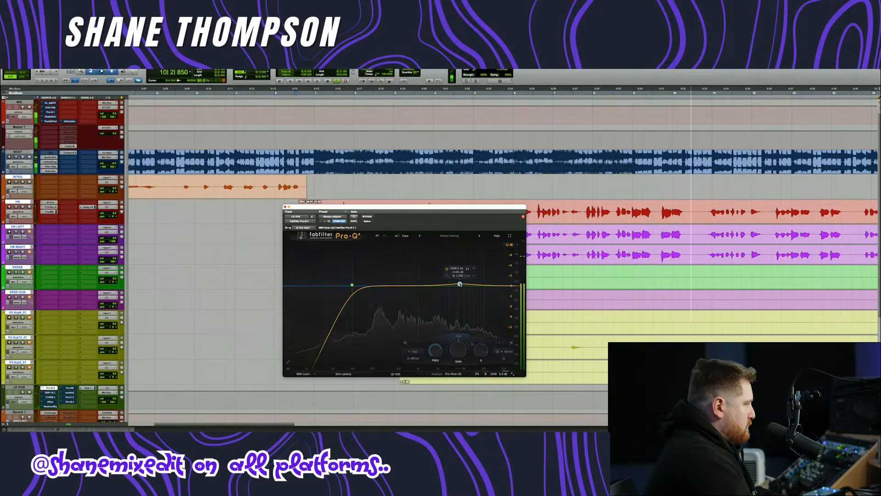
pyautogui.moveTo(459, 283); pyautogui.dragTo(456, 250)
pyautogui.scroll(3, 456, 250)
pyautogui.click(463, 260)
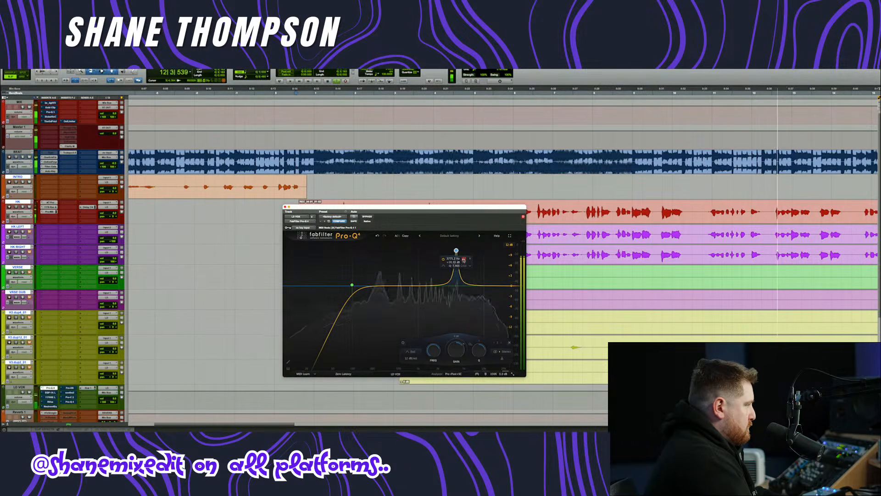
pyautogui.moveTo(457, 351); pyautogui.dragTo(460, 382)
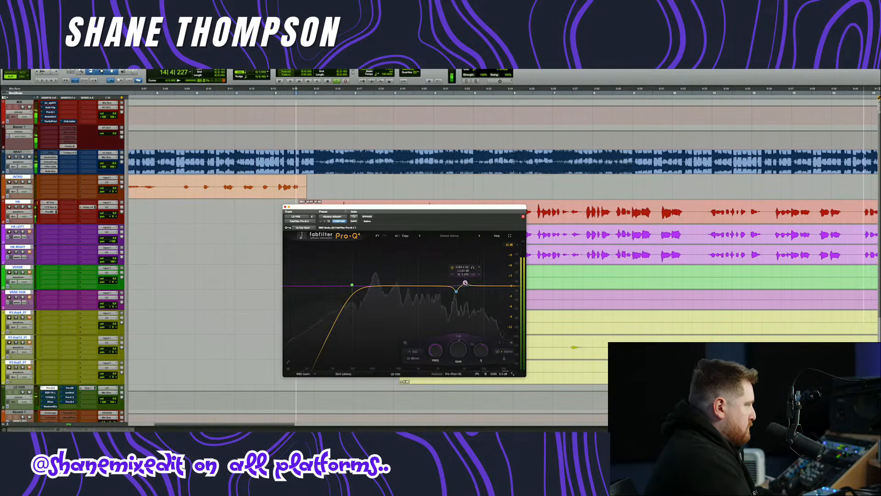
pyautogui.moveTo(464, 284); pyautogui.dragTo(464, 243)
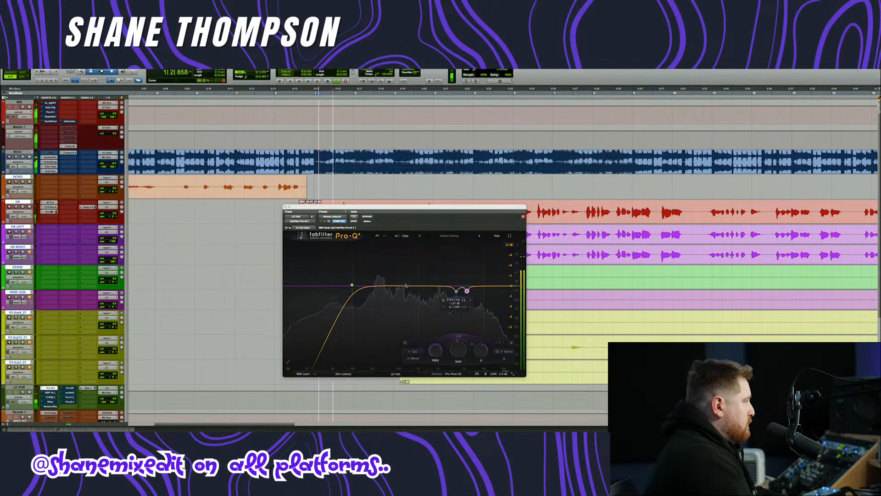
# - Add a bell band at the low-mid peak in Pro-Q 4 on LD VOX, make it dynamic, and keep its static gain near 0 dB
pyautogui.moveTo(379, 286); pyautogui.dragTo(377, 269)
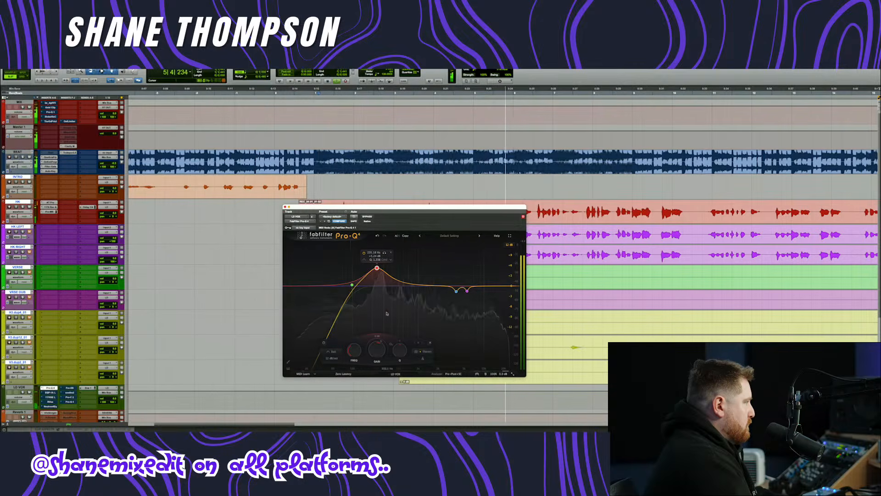
pyautogui.moveTo(377, 268); pyautogui.dragTo(381, 286)
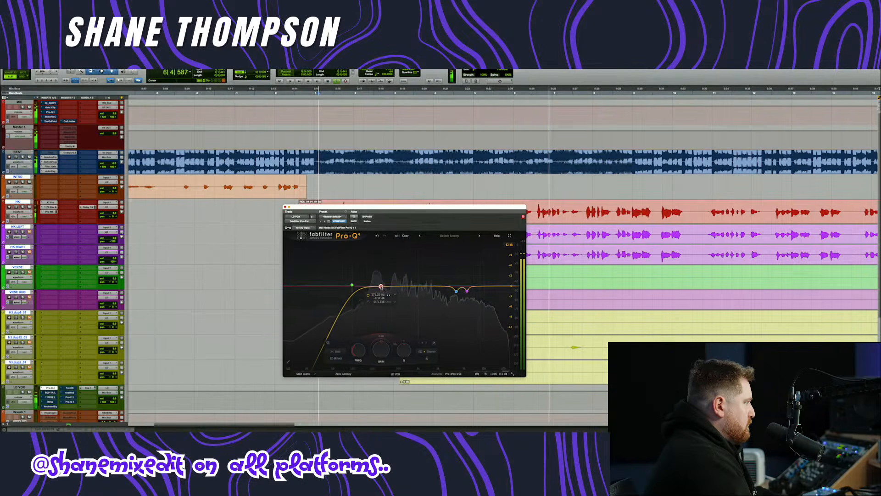
pyautogui.rightClick(381, 286)
pyautogui.click(394, 304)
pyautogui.moveTo(381, 287); pyautogui.dragTo(381, 286)
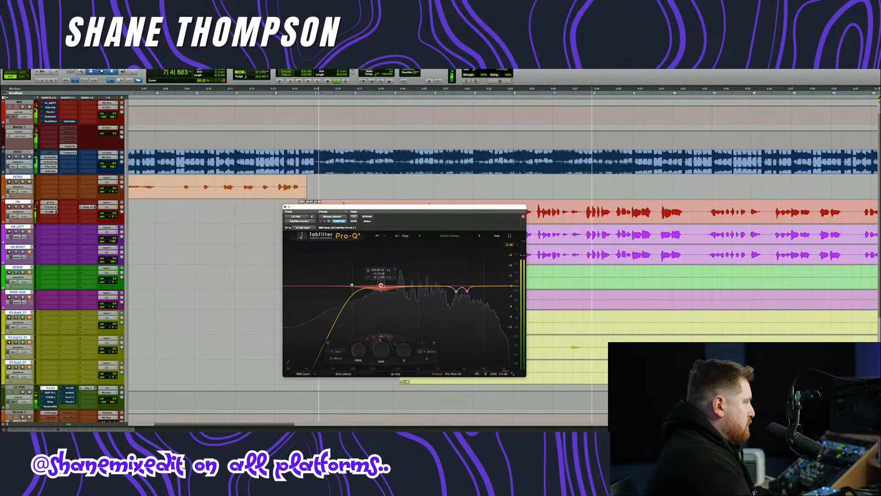
# - Audition the dynamic low-mid band in Pro-Q 4 on LD VOX, sweep a new narrow boost just above it, and make that a small cut
pyautogui.click(388, 270)
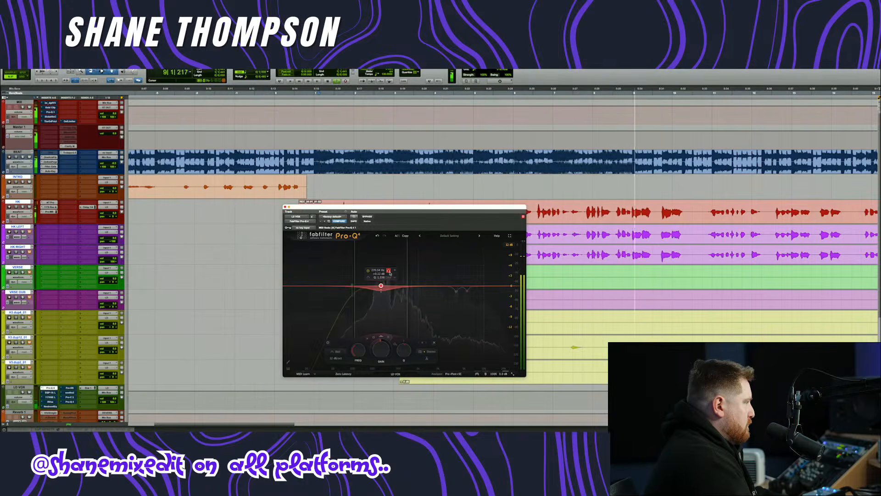
pyautogui.click(388, 271)
pyautogui.moveTo(381, 285); pyautogui.dragTo(408, 252)
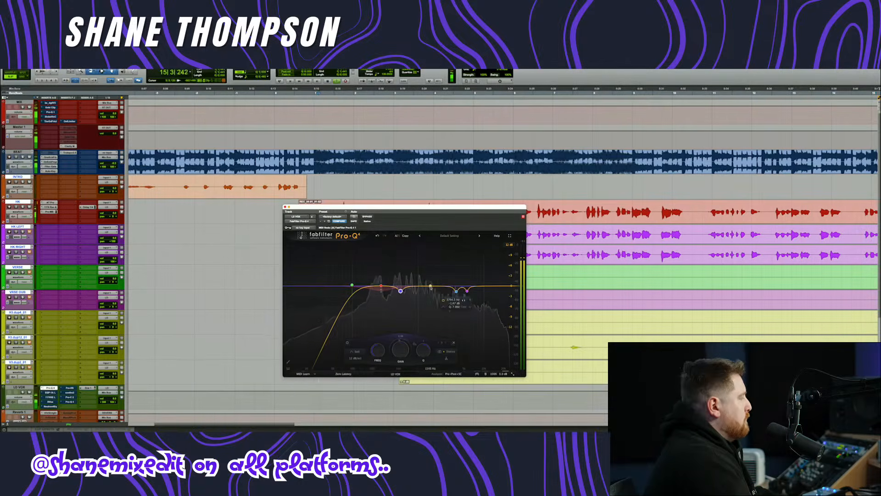
# - Sweep two more narrow boosts in Pro-Q 4, one in the highs and one in the upper mids, turn both into small cuts, and close the EQ
pyautogui.moveTo(431, 286); pyautogui.dragTo(487, 242)
pyautogui.press('space')
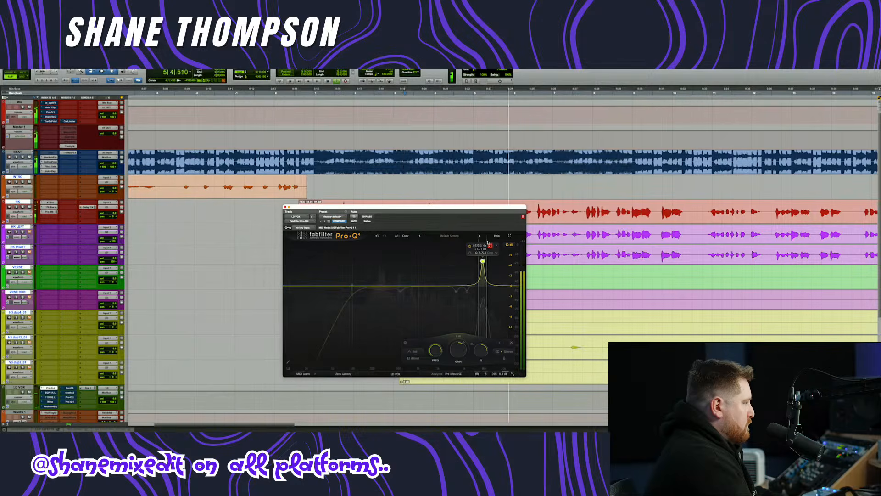
pyautogui.moveTo(460, 351); pyautogui.dragTo(463, 376)
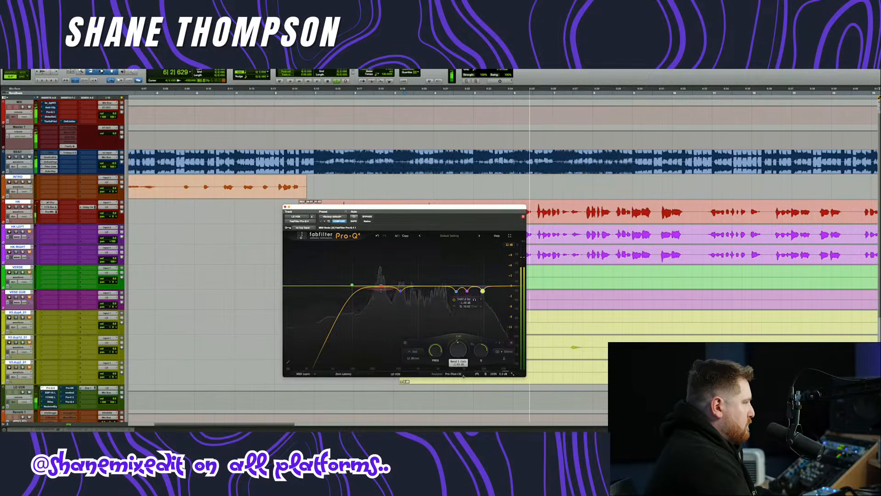
pyautogui.click(438, 283)
pyautogui.moveTo(438, 283); pyautogui.dragTo(451, 254)
pyautogui.moveTo(444, 350); pyautogui.dragTo(443, 376)
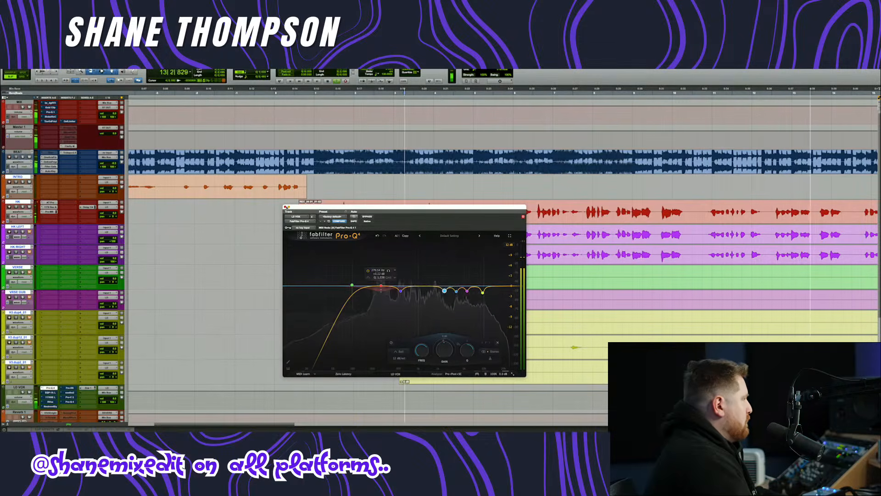
pyautogui.click(523, 216)
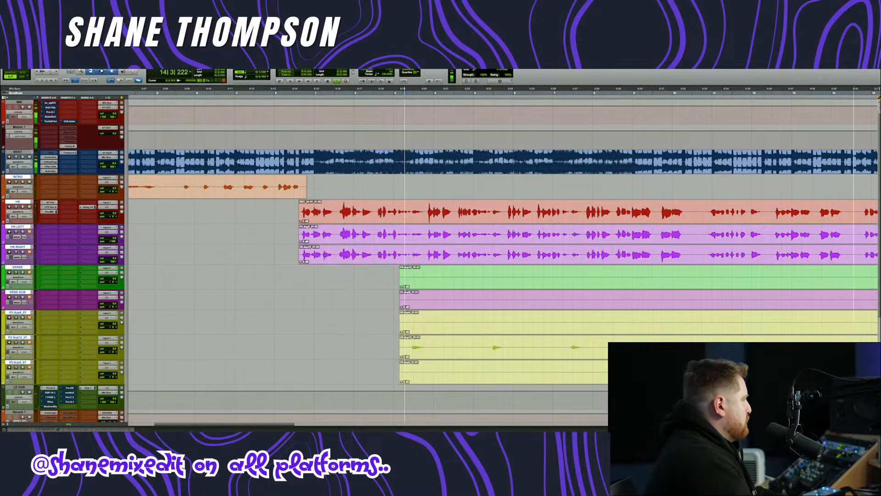
# - Take the Pultec EQP-1A on the LD VOX track out of bypass, raise its high-frequency selector, and play from the start of the hook
pyautogui.scroll(-5, 384, 291)
pyautogui.scroll(2, 261, 312)
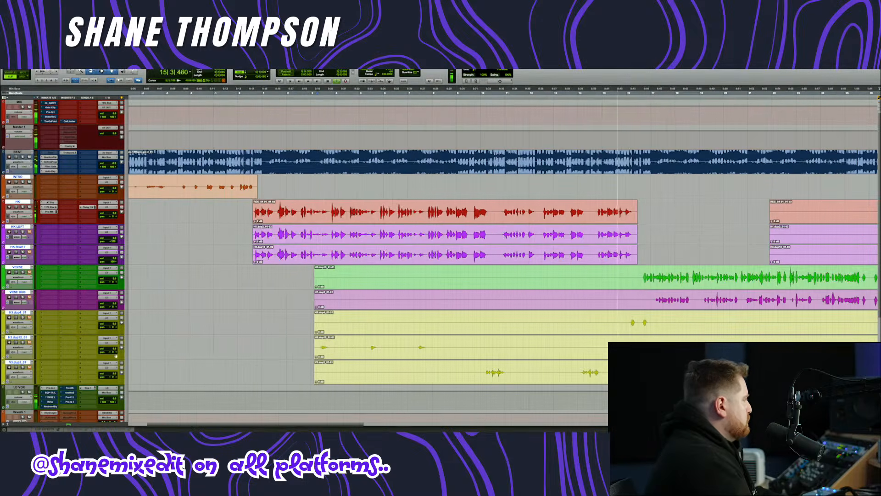
pyautogui.click(50, 392)
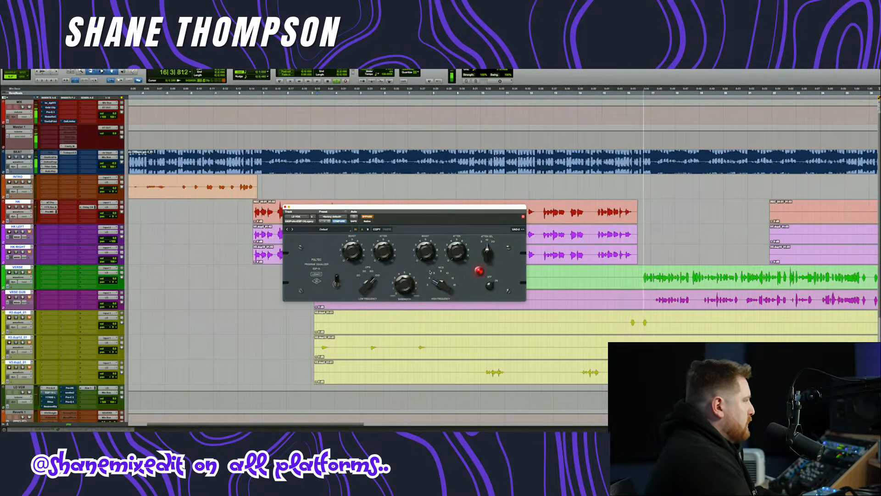
pyautogui.click(366, 216)
pyautogui.click(254, 220)
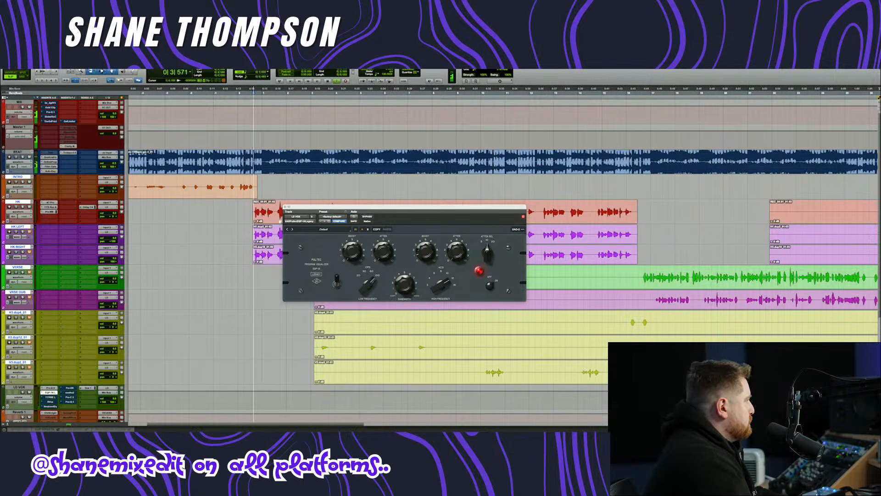
pyautogui.click(285, 206)
# - Open the 1176LN compressor on the LD VOX track during hook playback
pyautogui.scroll(5, 241, 231)
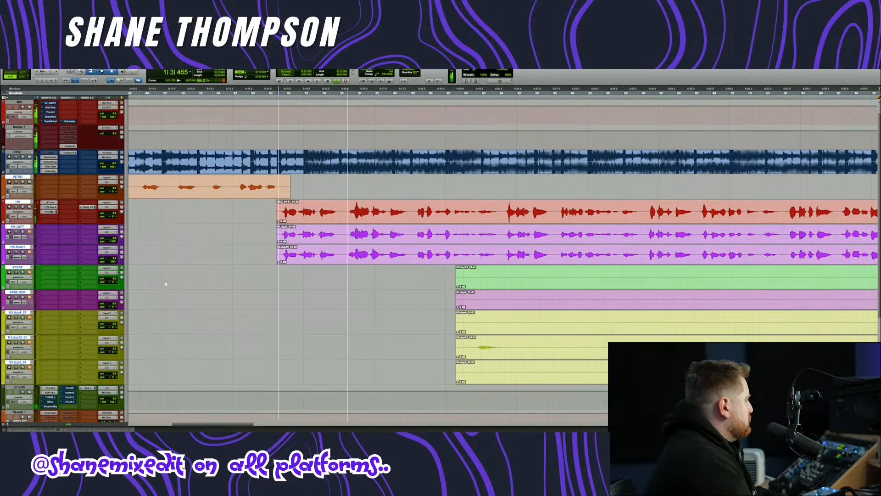
pyautogui.scroll(-1, 166, 284)
pyautogui.click(50, 372)
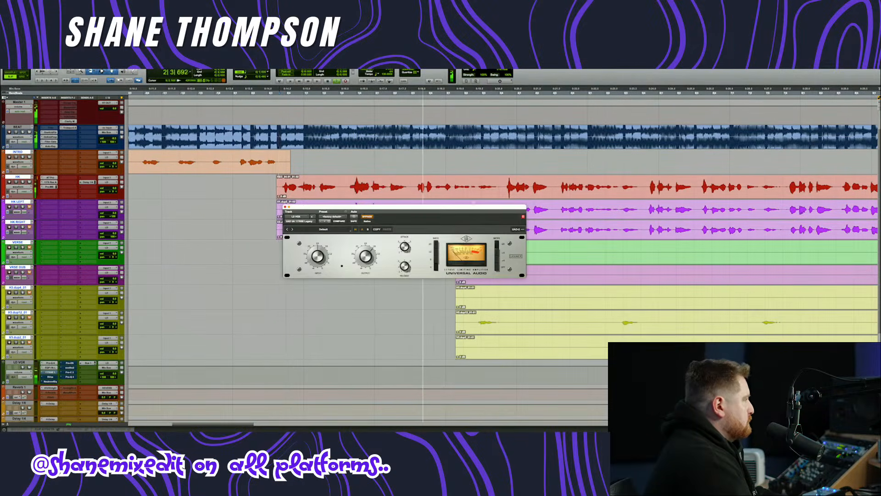
# - Re-enable the bypassed UAD 1176 compressor on the lead vocal bus and fine-tune the BEAT track's volume
pyautogui.moveTo(403, 207); pyautogui.dragTo(342, 276)
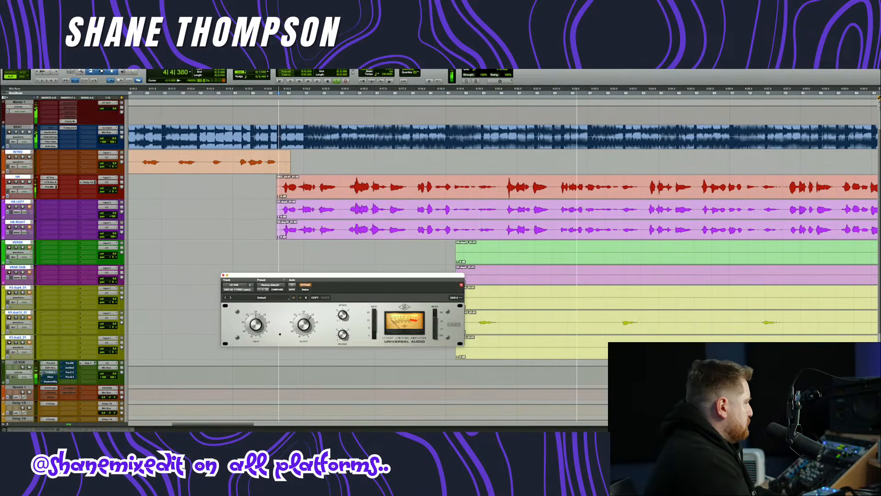
pyautogui.keyDown('super'); pyautogui.click(42, 372); pyautogui.keyUp('super')
pyautogui.moveTo(271, 274); pyautogui.dragTo(270, 264)
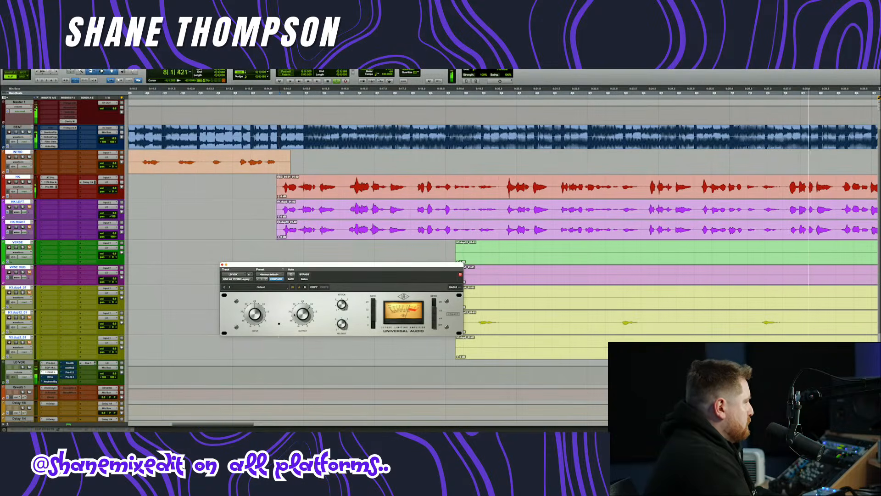
pyautogui.moveTo(115, 138); pyautogui.dragTo(115, 138)
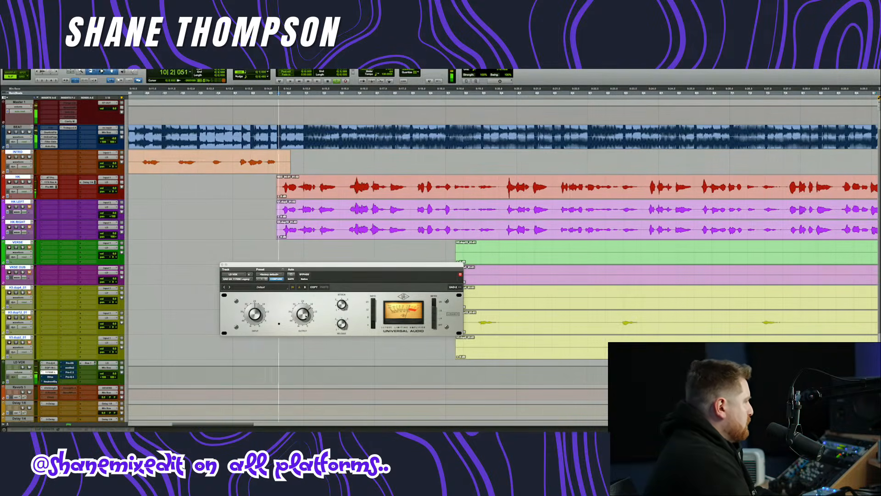
# - Add a send to the reverb bus on the HK track and bring its level up to 0.0 dB
pyautogui.click(85, 184)
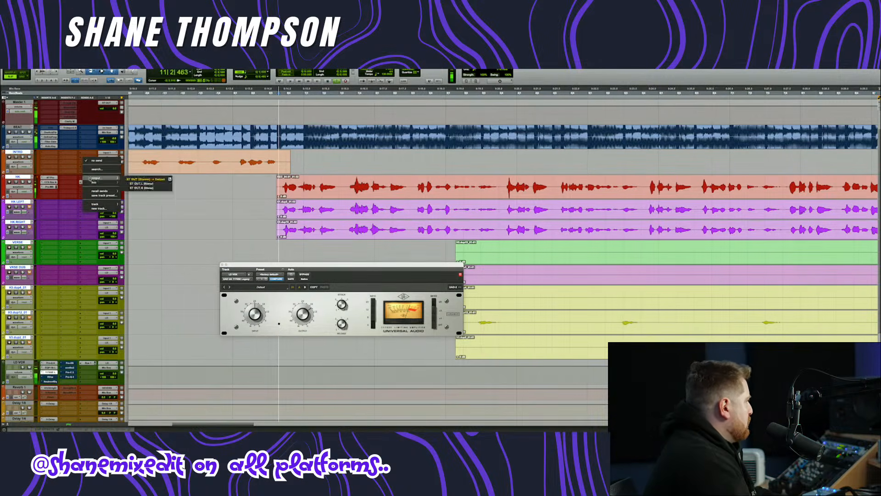
pyautogui.moveTo(93, 182)
pyautogui.click(138, 201)
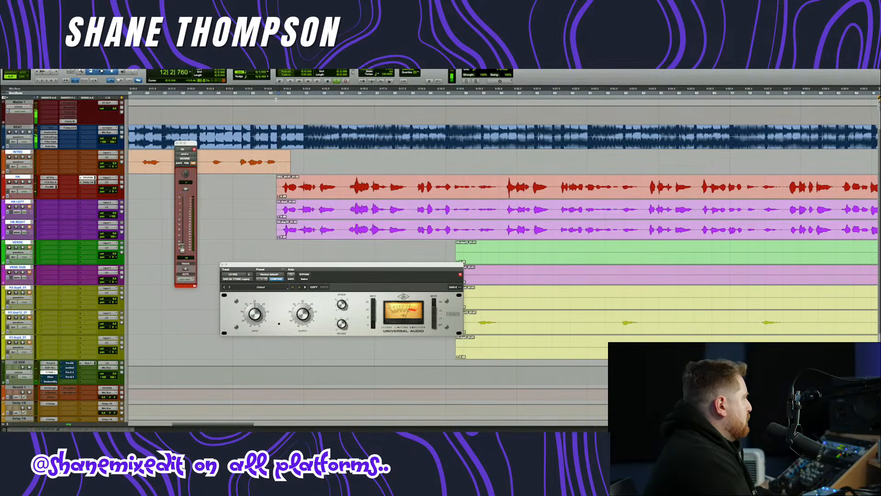
# - Open ValhallaVintageVerb on the Reverb 1 track, try the Smooth Plate mode, and set the mode to Chamber
pyautogui.click(51, 389)
pyautogui.moveTo(397, 263); pyautogui.dragTo(408, 253)
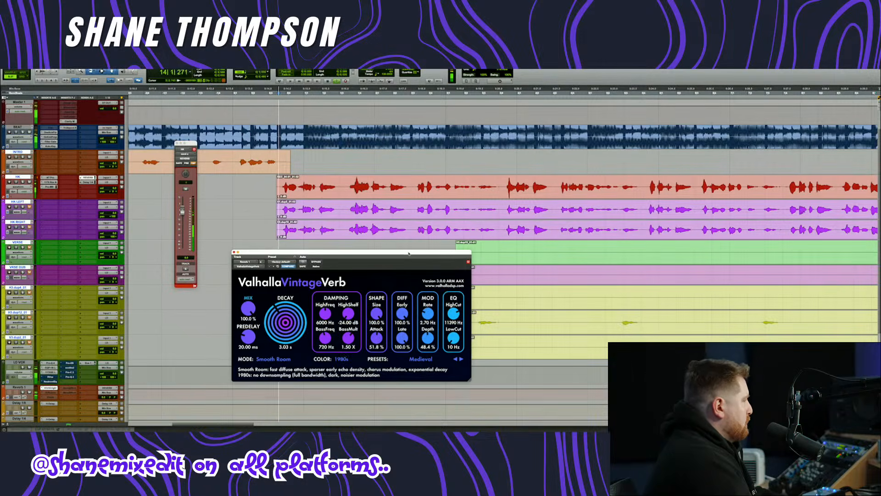
pyautogui.click(416, 359)
pyautogui.click(278, 359)
pyautogui.click(278, 359)
pyautogui.click(279, 359)
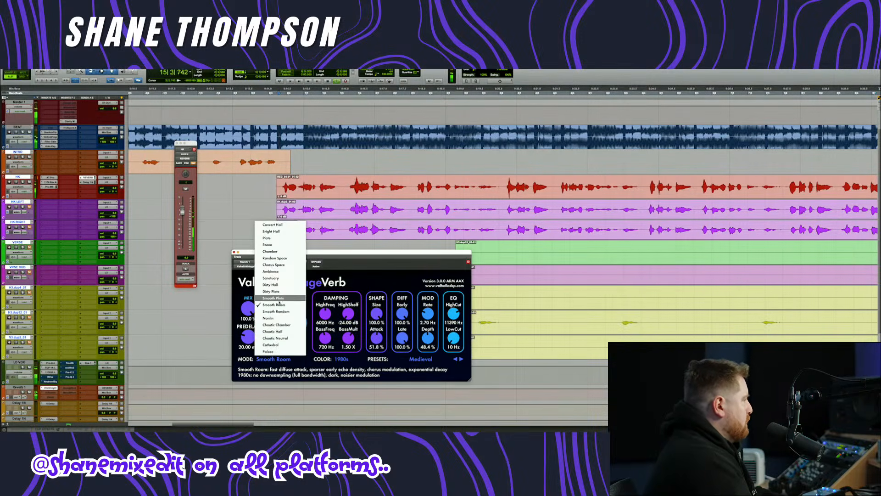
pyautogui.click(281, 299)
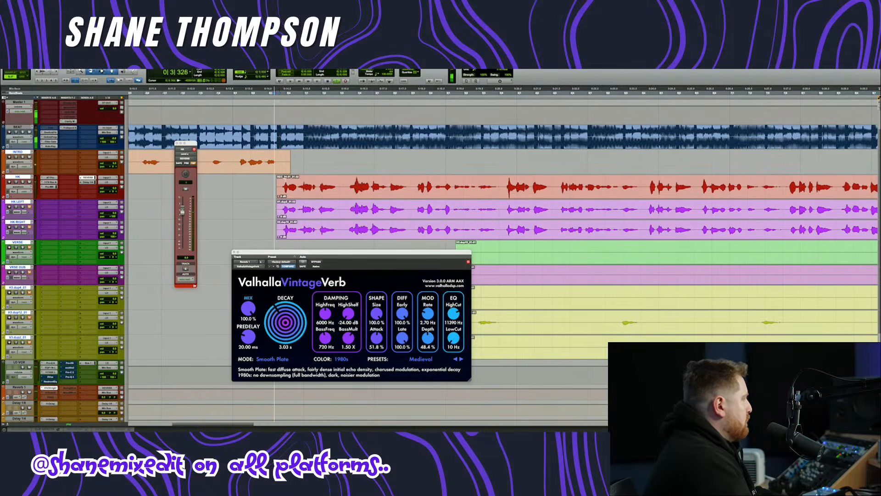
pyautogui.click(276, 359)
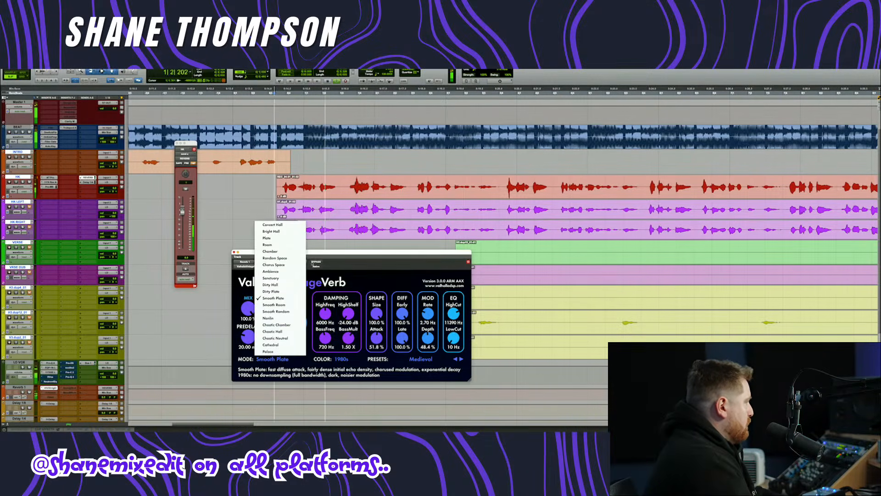
pyautogui.click(275, 251)
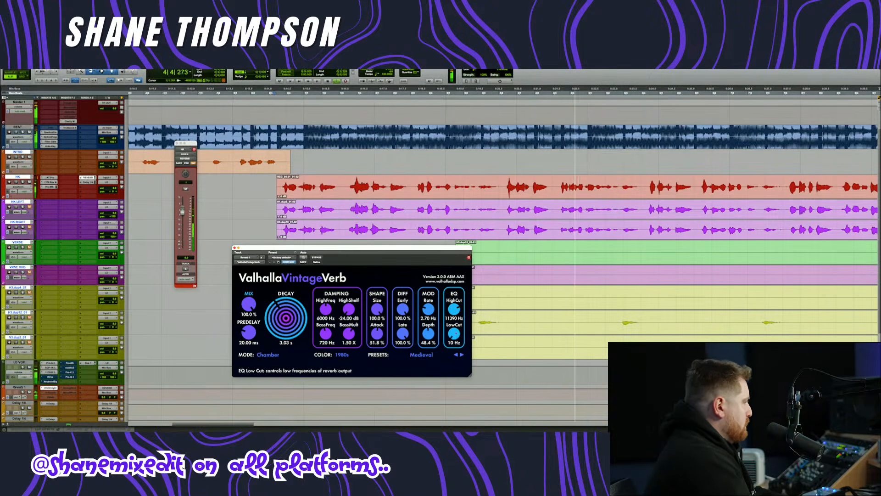
# - Set the reverb's high cut to 5000 Hz, low cut to 120 Hz, size to 75.9% and predelay to 9.69 ms
pyautogui.moveTo(455, 309)
pyautogui.mouseDown()
pyautogui.moveTo(458, 331)
pyautogui.moveTo(454, 320)
pyautogui.mouseUp()
pyautogui.moveTo(379, 310); pyautogui.dragTo(379, 322)
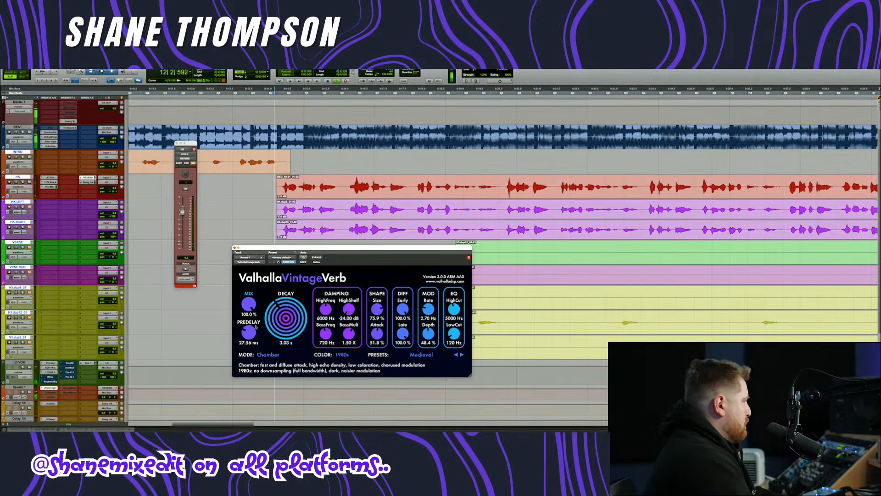
pyautogui.moveTo(255, 326); pyautogui.dragTo(256, 342)
# - Lower the HK track's reverb send level and close the reverb and send windows
pyautogui.click(185, 218)
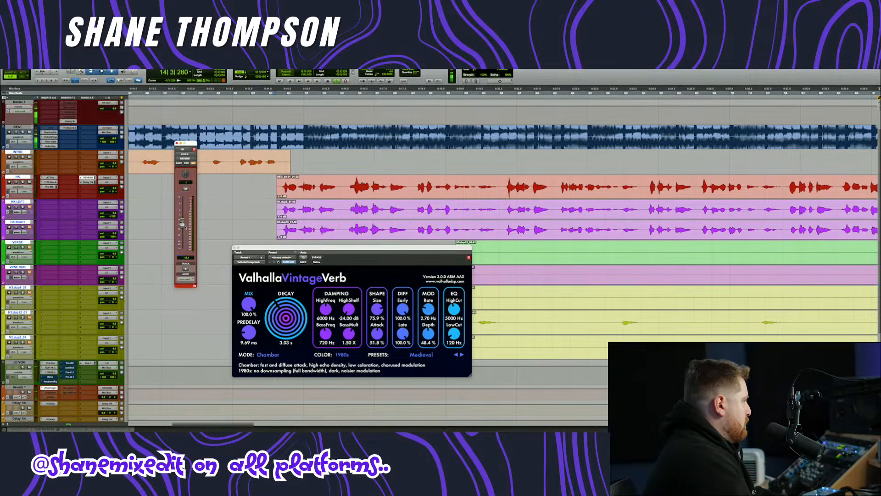
pyautogui.click(234, 248)
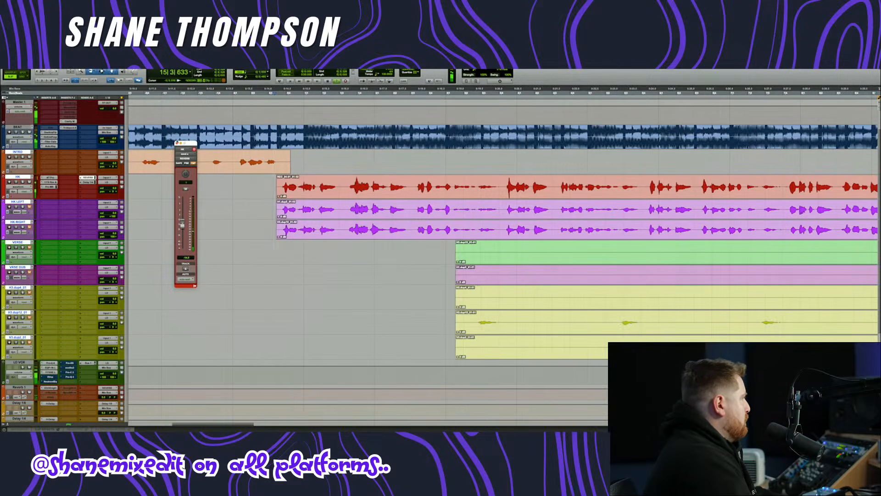
pyautogui.click(177, 142)
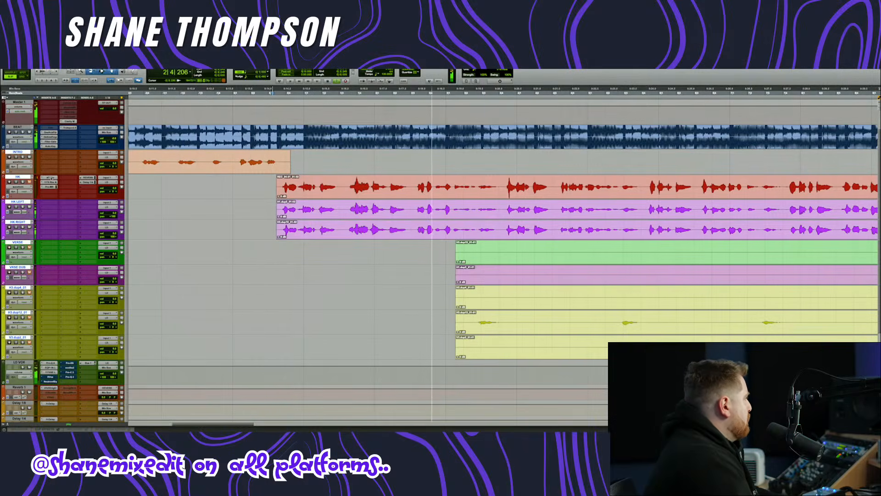
# - Copy the three HK insert plug-ins to the HK LEFT and HK RIGHT tracks and lower both tracks' volume
pyautogui.moveTo(52, 178); pyautogui.dragTo(50, 223)
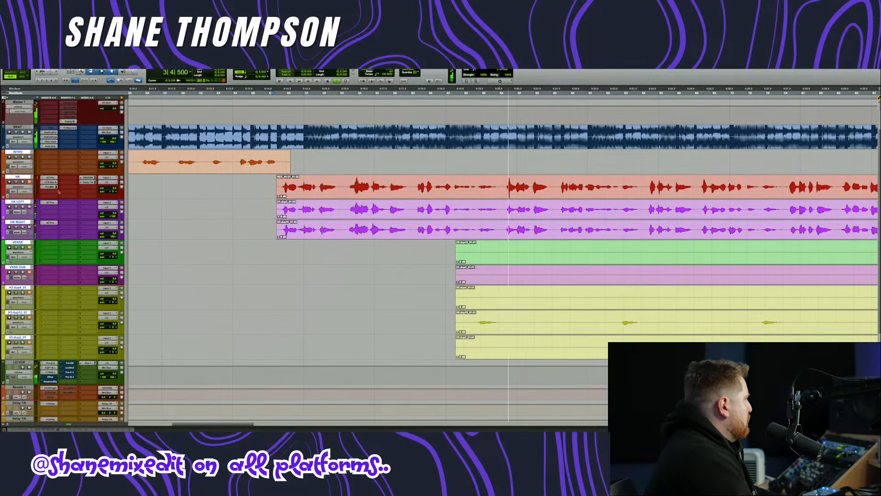
pyautogui.moveTo(50, 182); pyautogui.dragTo(50, 227)
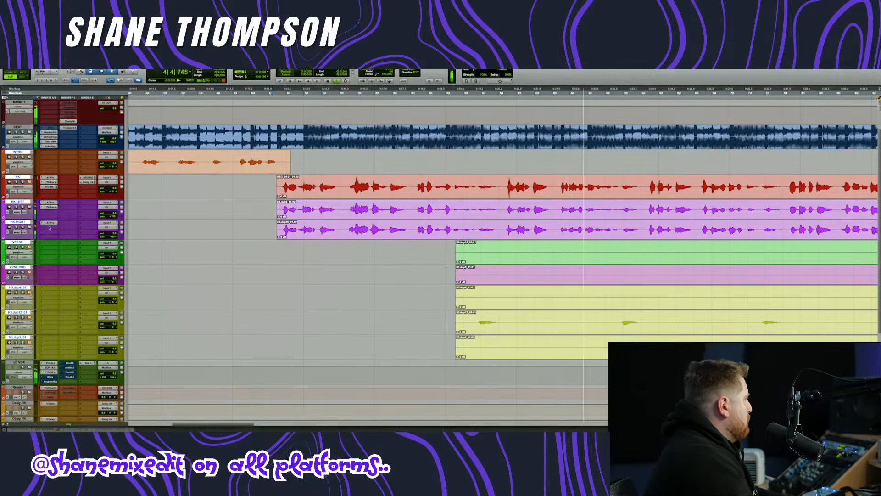
pyautogui.moveTo(50, 188); pyautogui.dragTo(50, 231)
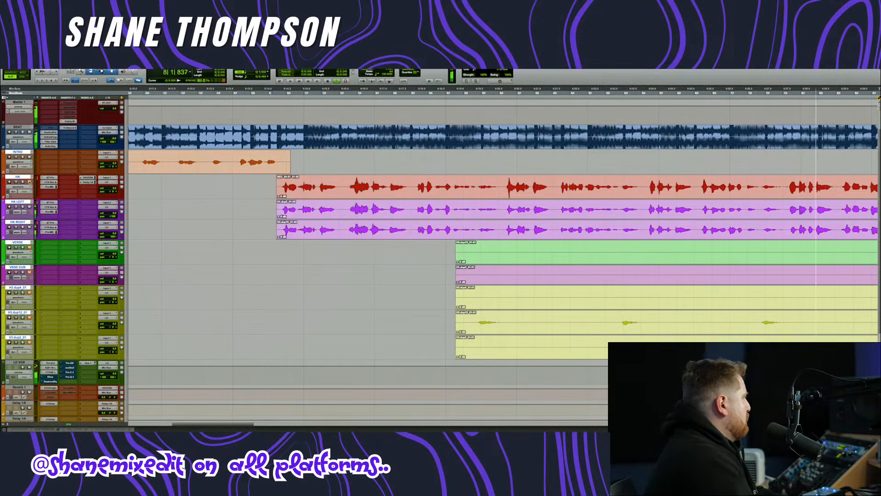
pyautogui.click(116, 214)
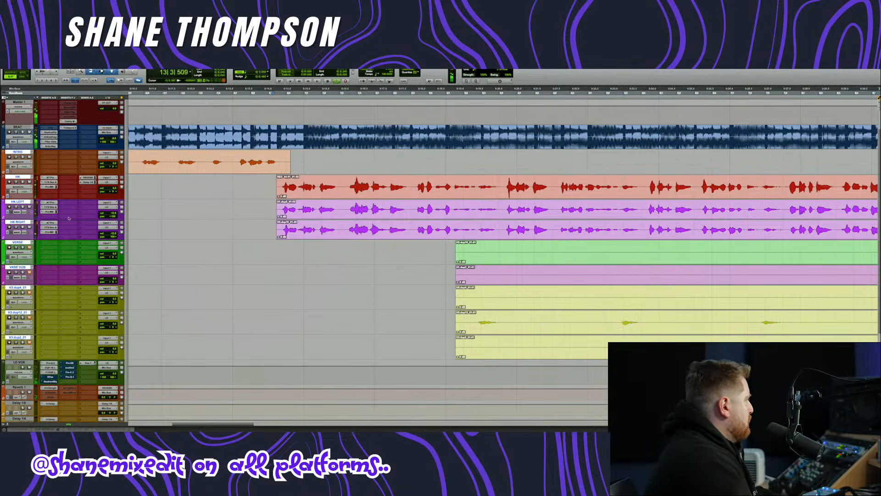
# - Check the 1176 compressor on the HK LEFT track during playback and close its window
pyautogui.click(52, 208)
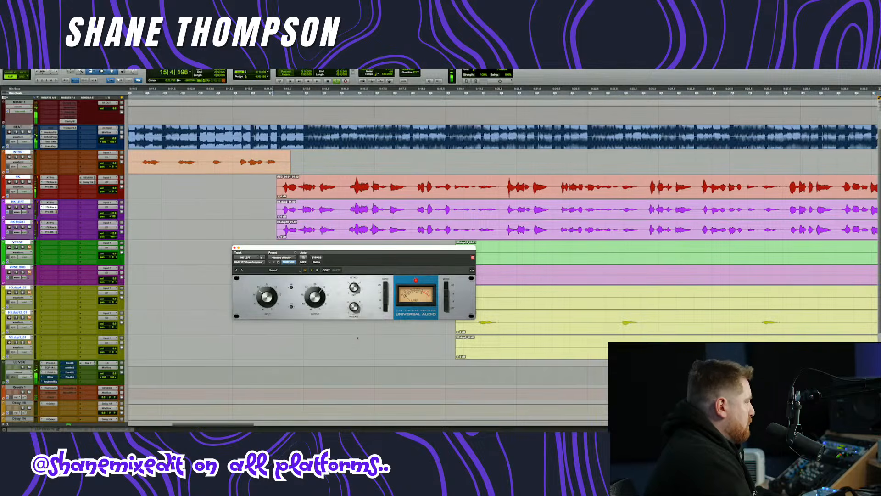
pyautogui.click(54, 208)
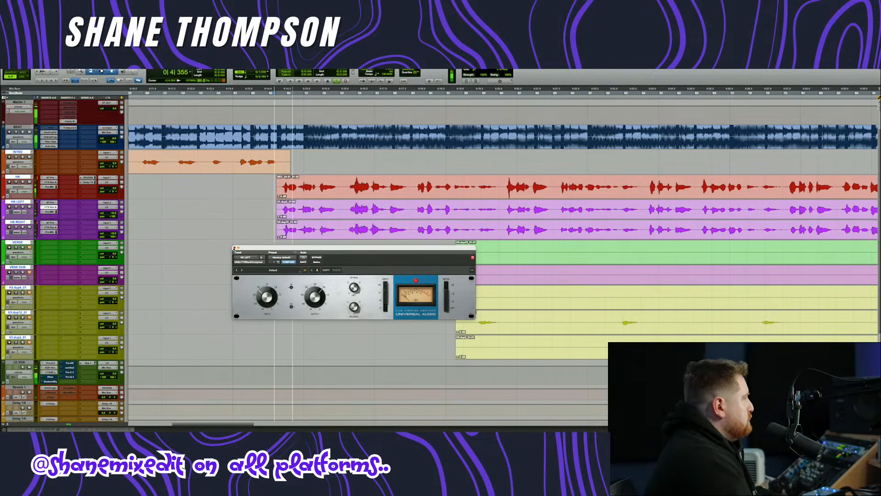
pyautogui.click(235, 248)
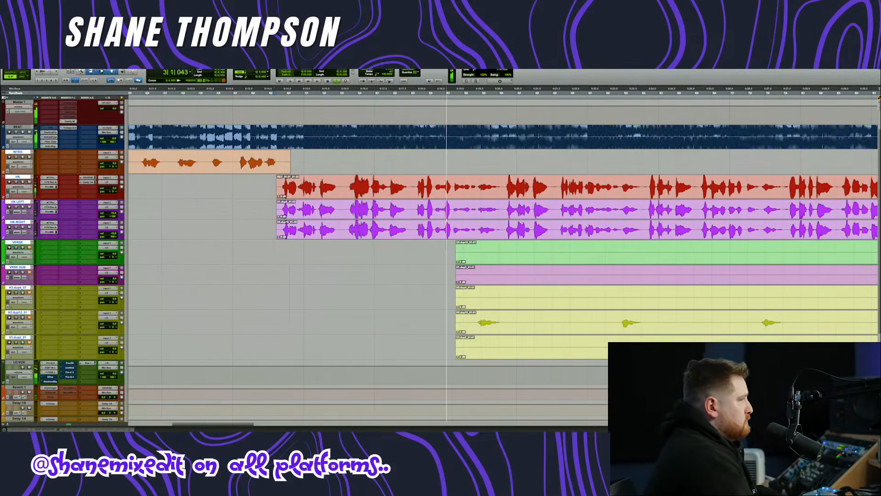
# - Add a short fade-in at the start of the INTRO clip and play from just before it
pyautogui.hscroll(-9, 332, 230)
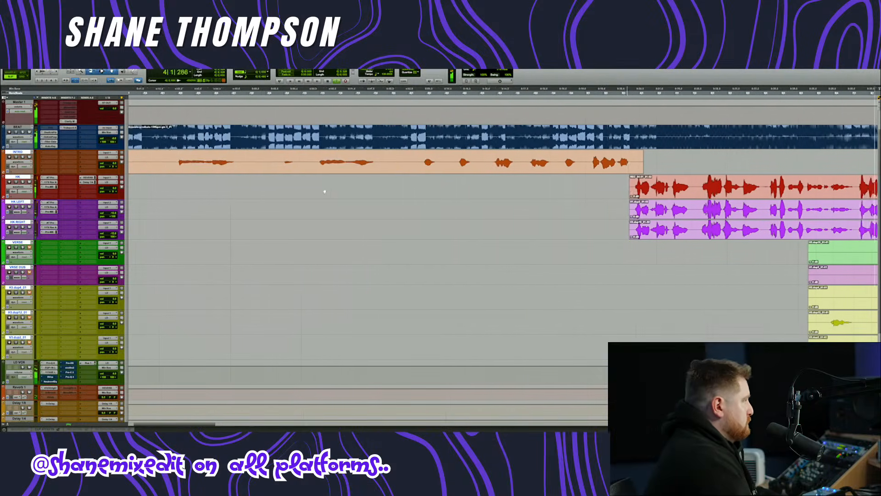
pyautogui.scroll(-3, 275, 177)
pyautogui.click(185, 155)
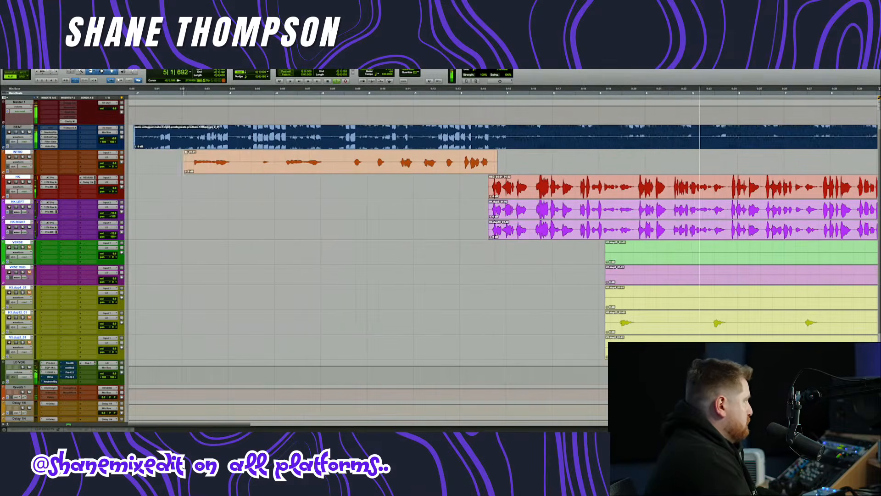
pyautogui.click(176, 166)
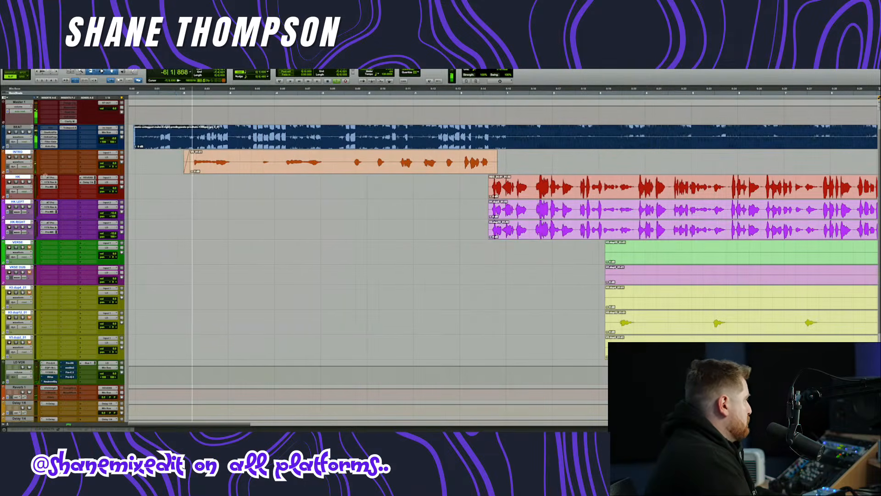
# - Copy the HK insert plug-ins to the INTRO track and add the CLA Effects plug-in after them
pyautogui.moveTo(49, 178)
pyautogui.mouseDown()
pyautogui.moveTo(53, 154)
pyautogui.moveTo(52, 163)
pyautogui.mouseUp()
pyautogui.click(50, 167)
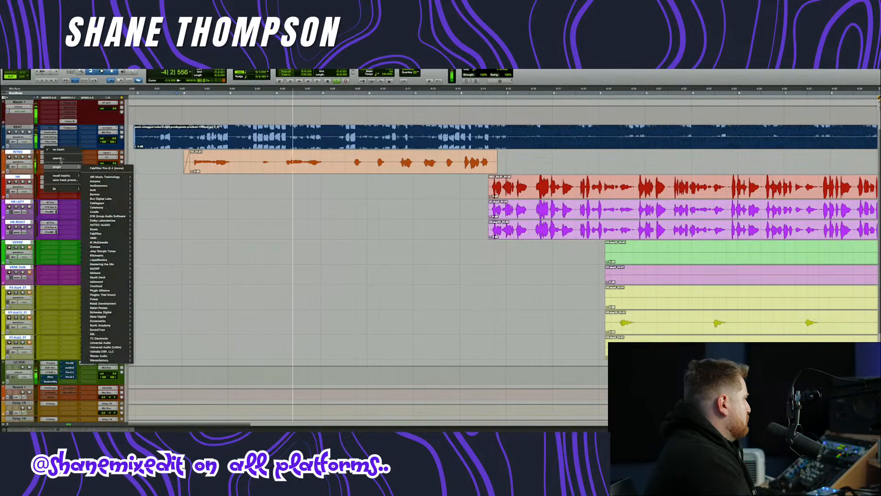
pyautogui.click(61, 162)
pyautogui.write('pro')
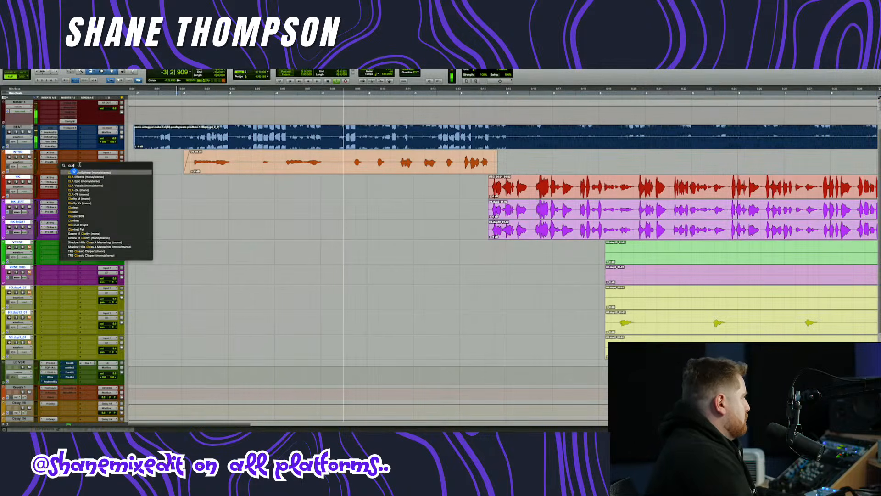
pyautogui.press('Return')
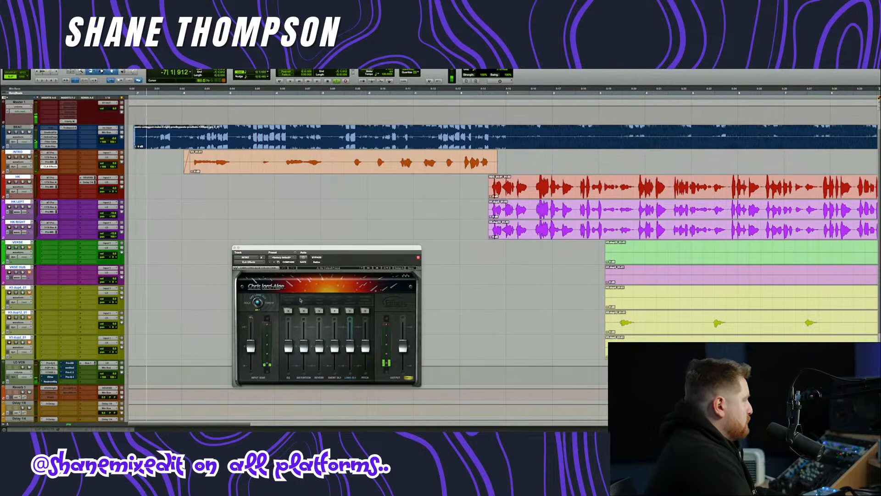
# - Enable the EQ section in CLA Effects, raise its fader, and lower the plug-in's output level
pyautogui.click(289, 310)
pyautogui.moveTo(289, 346); pyautogui.dragTo(288, 337)
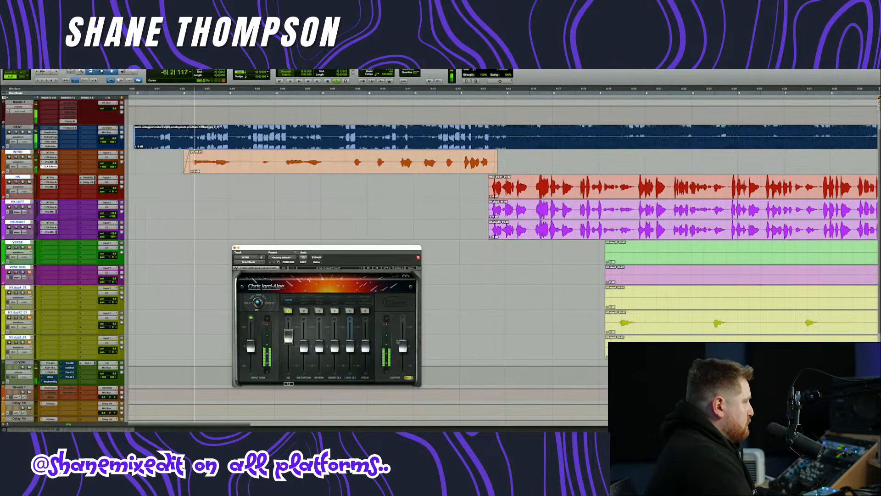
pyautogui.moveTo(403, 347); pyautogui.dragTo(402, 362)
# - Enable the pitch and long delay sections in CLA Effects and lower both of their faders
pyautogui.click(365, 310)
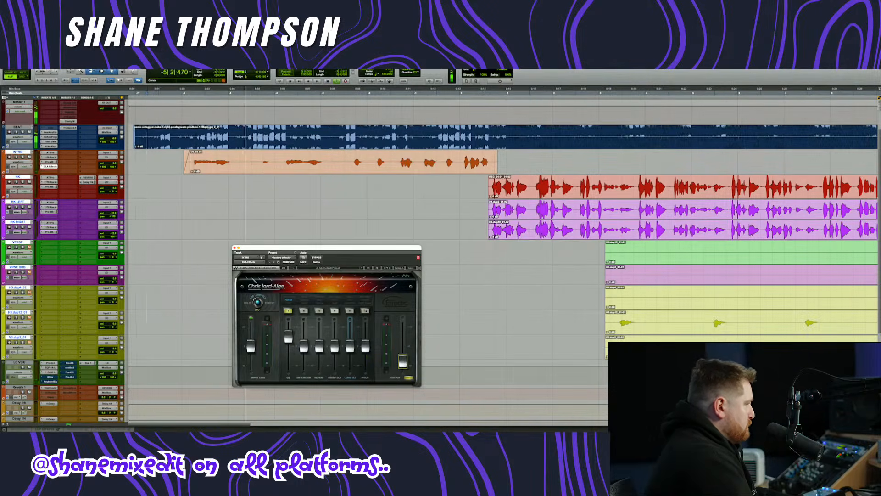
pyautogui.moveTo(373, 349); pyautogui.dragTo(372, 351)
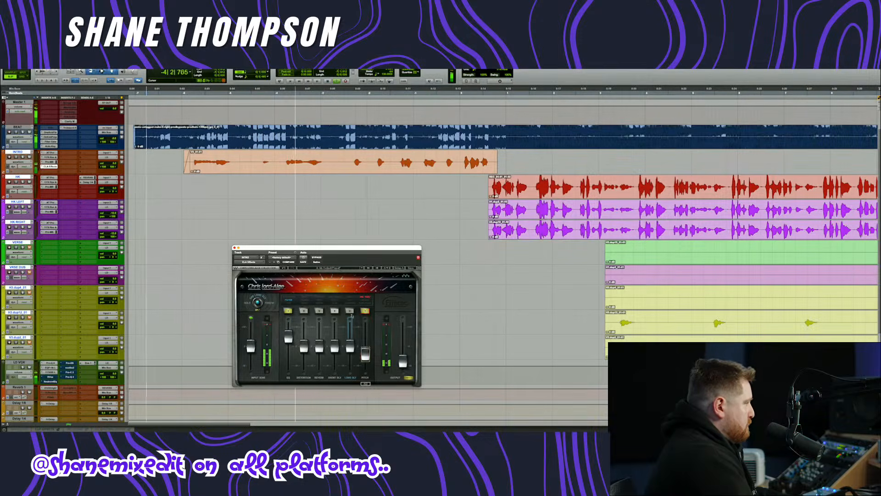
pyautogui.click(350, 311)
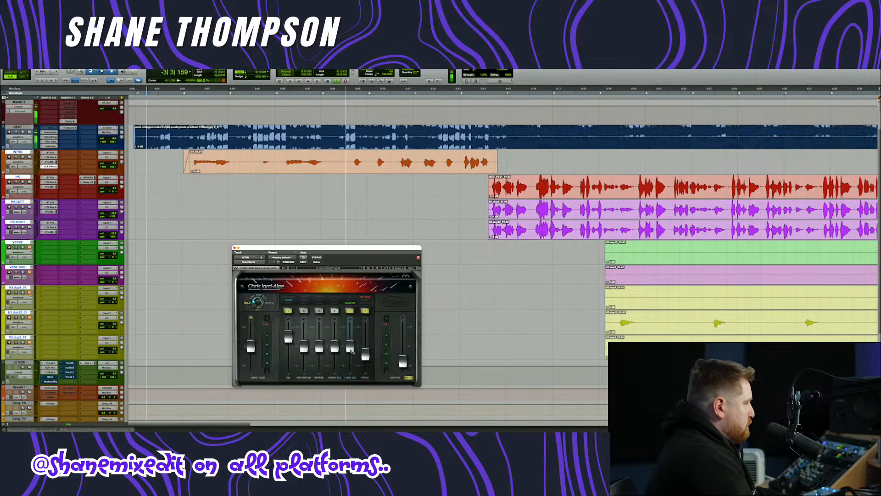
pyautogui.moveTo(351, 349); pyautogui.dragTo(350, 358)
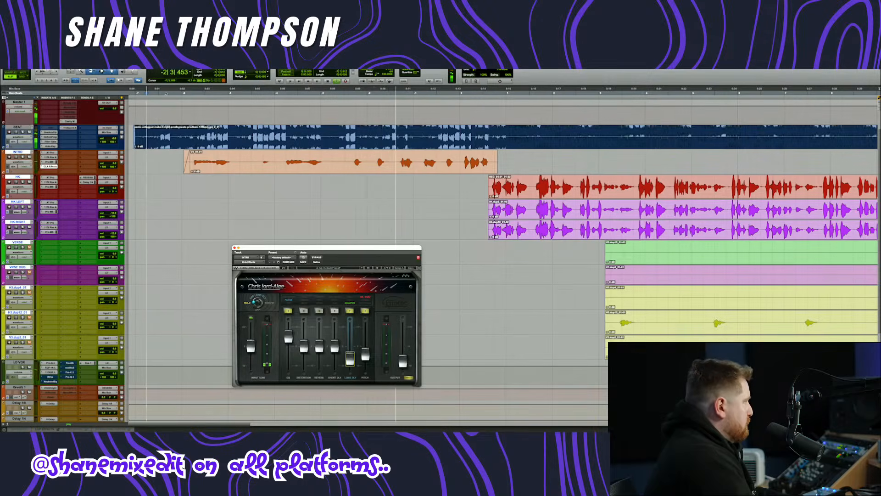
# - Replay the intro, enable and adjust the reverb section in CLA Effects, and reduce the INTRO track's volume slightly
pyautogui.click(166, 93)
pyautogui.click(319, 311)
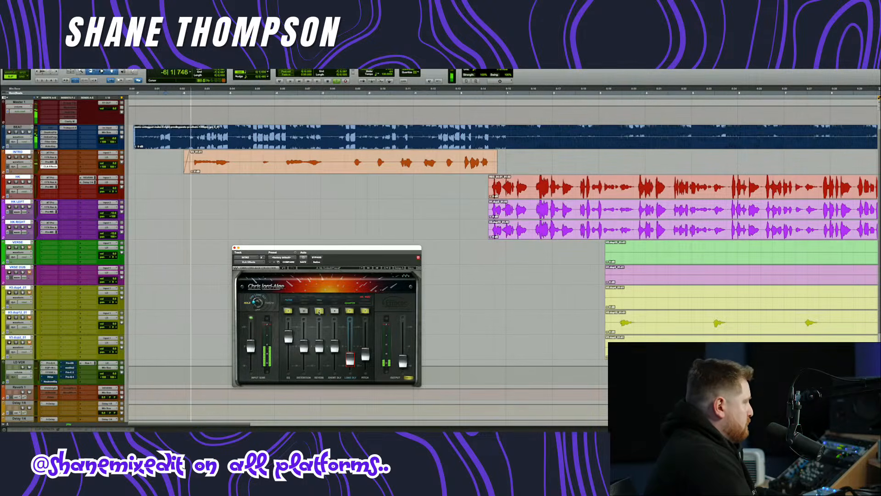
pyautogui.click(320, 345)
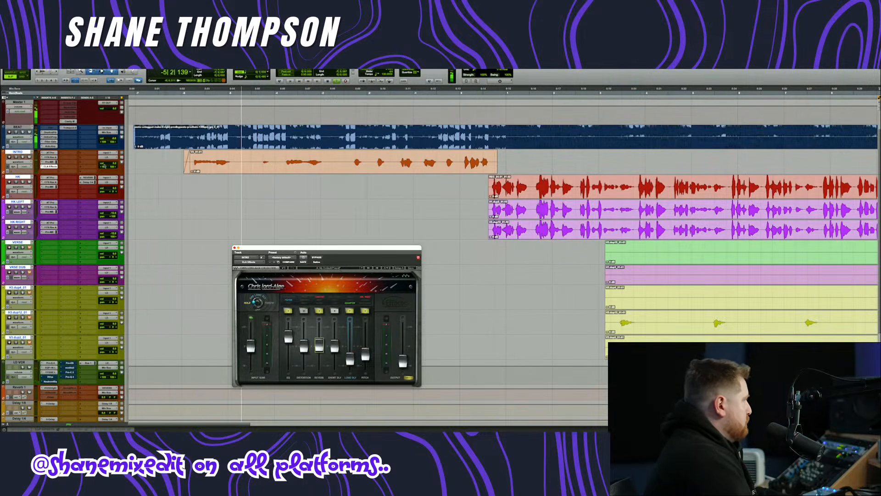
pyautogui.moveTo(114, 163); pyautogui.dragTo(113, 166)
pyautogui.hscroll(5, 346, 184)
pyautogui.hscroll(1, 346, 184)
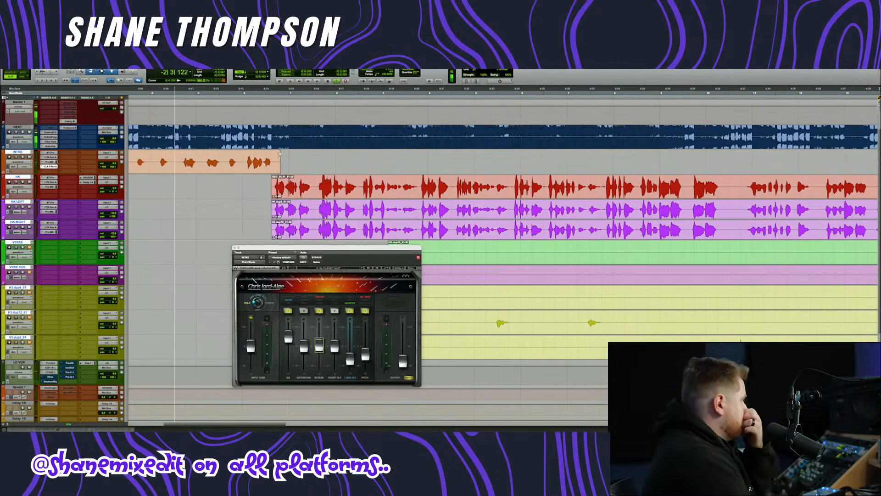
# - Fade out the end of the INTRO clip and close the CLA Effects plug-in
pyautogui.moveTo(279, 153); pyautogui.dragTo(273, 154)
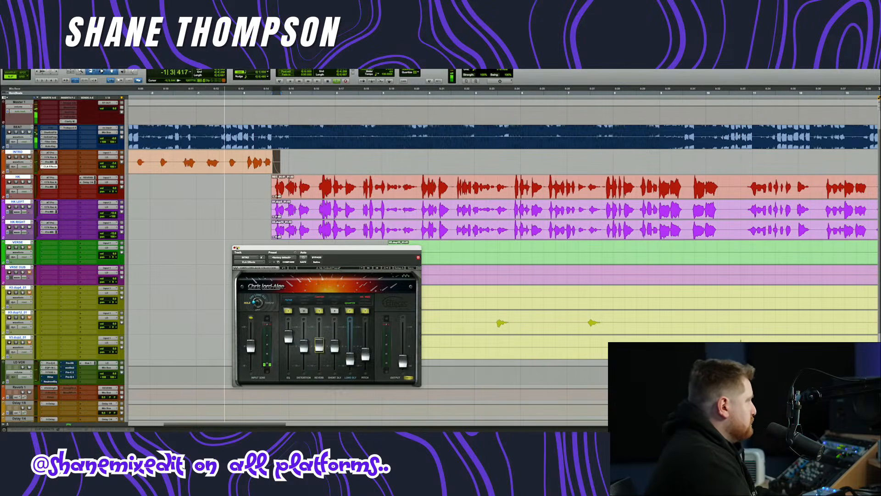
pyautogui.click(234, 247)
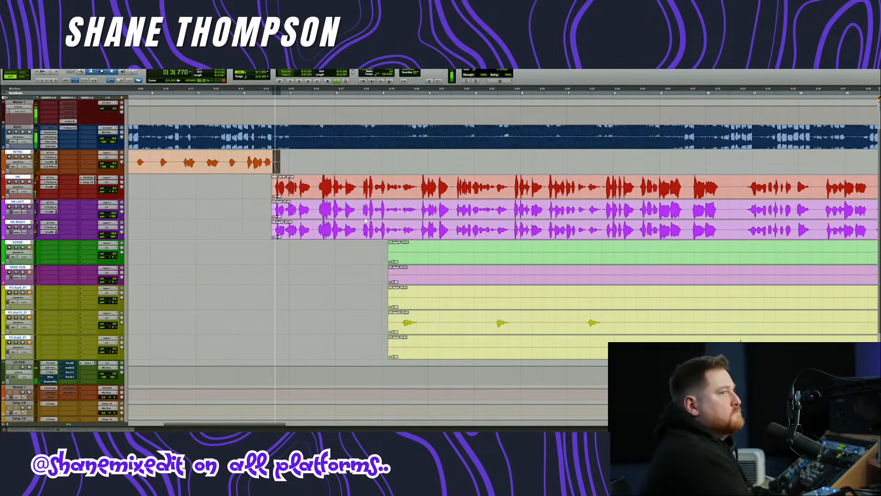
pyautogui.scroll(1, 286, 265)
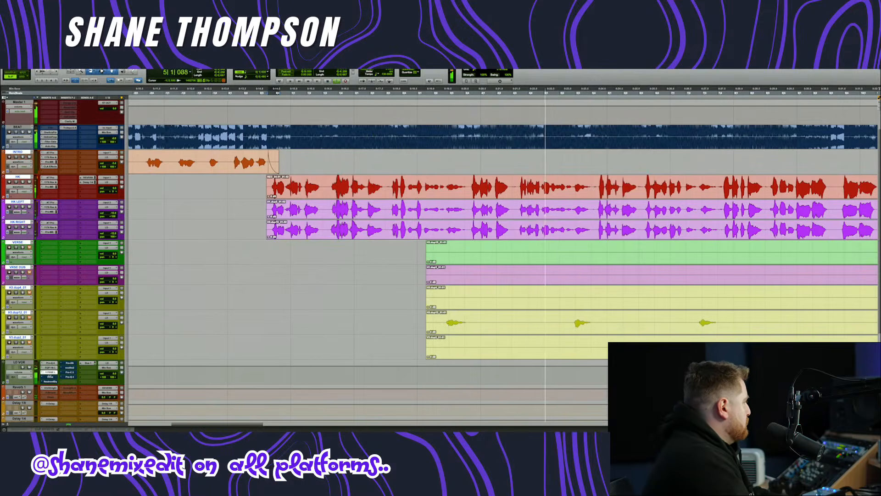
# - Check the third insert plug-in on the LD VOX track and close it again
pyautogui.click(50, 372)
pyautogui.moveTo(322, 247); pyautogui.dragTo(260, 285)
pyautogui.click(174, 285)
# - Delete the silent audio before the verse on the VERSE, VERSE DUB and first yellow ad-lib tracks
pyautogui.scroll(-3, 220, 284)
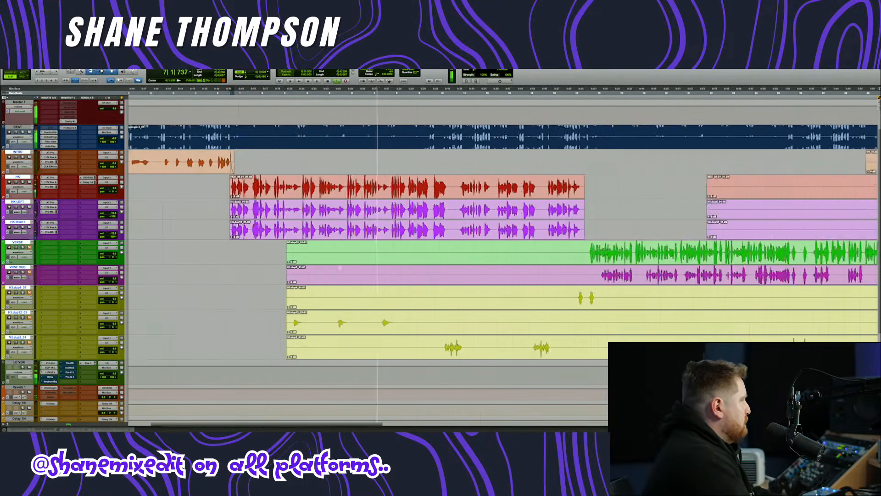
pyautogui.moveTo(275, 251); pyautogui.dragTo(594, 300)
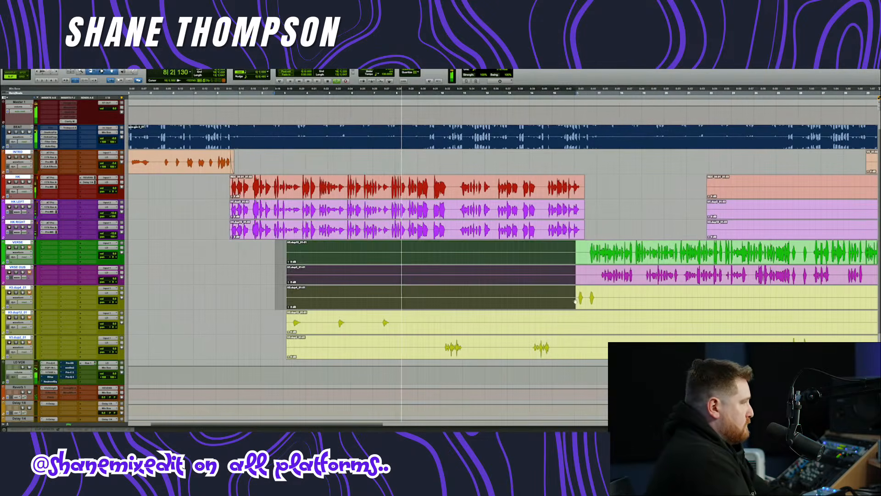
pyautogui.press('Delete')
pyautogui.hscroll(5, 505, 253)
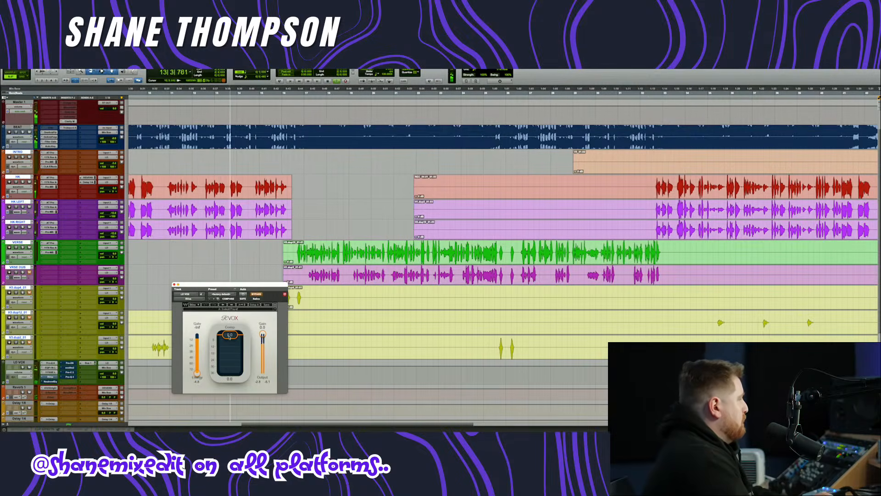
# - Take the RVox compressor on the LD VOX track out of bypass and adjust its compression amount
pyautogui.click(253, 295)
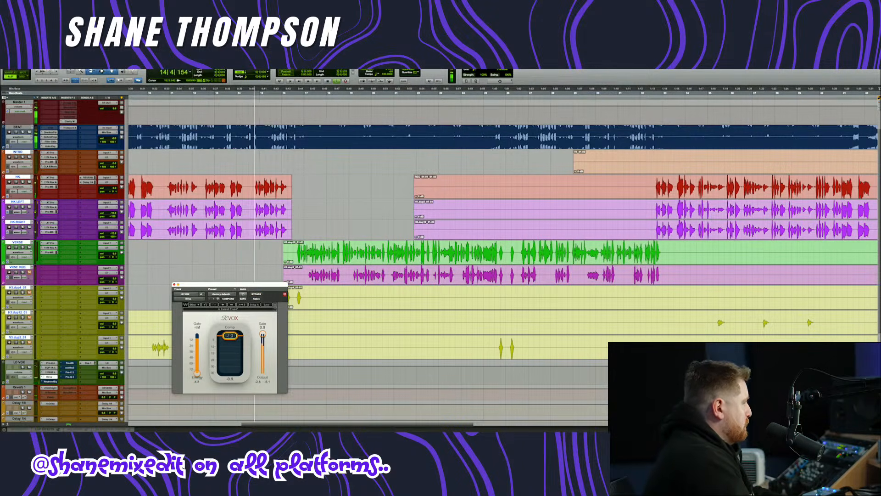
pyautogui.moveTo(232, 334); pyautogui.dragTo(232, 335)
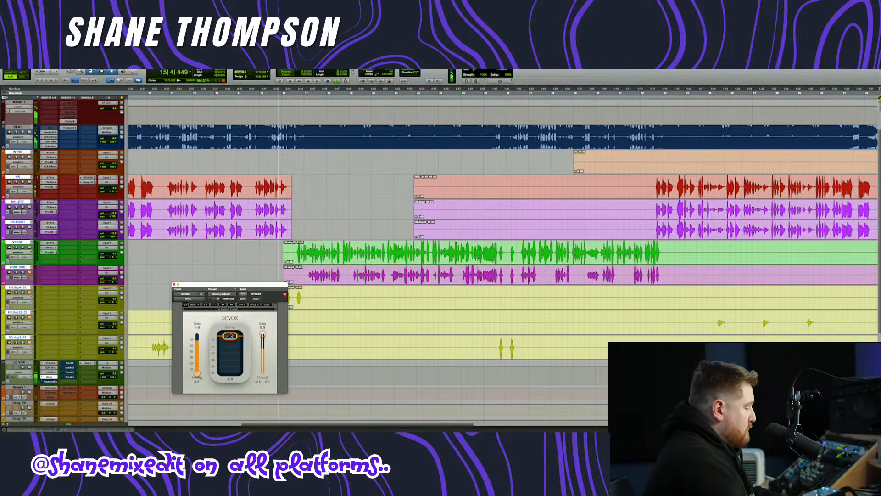
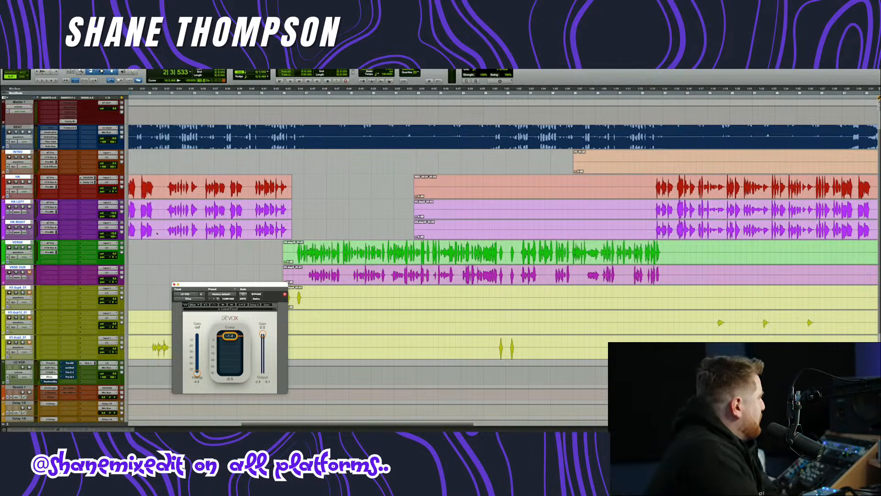
# - Check the OneKnob Filter and Filter Gate on the BEAT track and make the track's four effect inserts inactive
pyautogui.scroll(2, 156, 233)
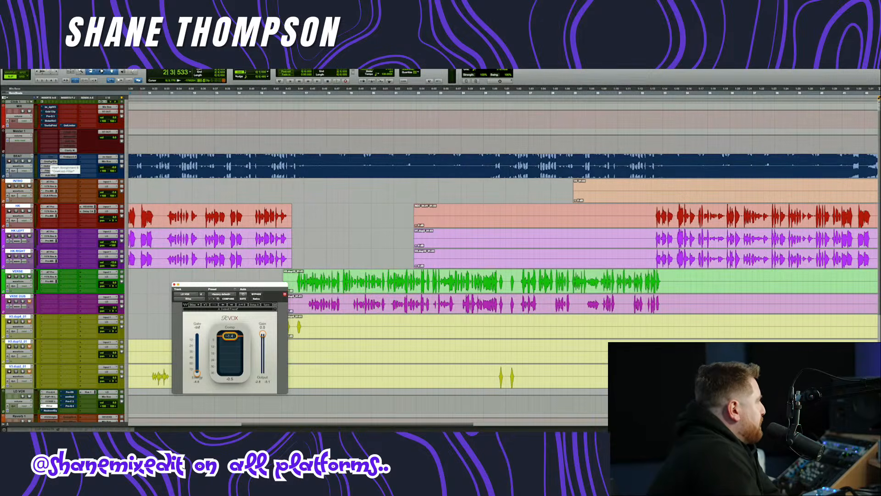
pyautogui.click(50, 161)
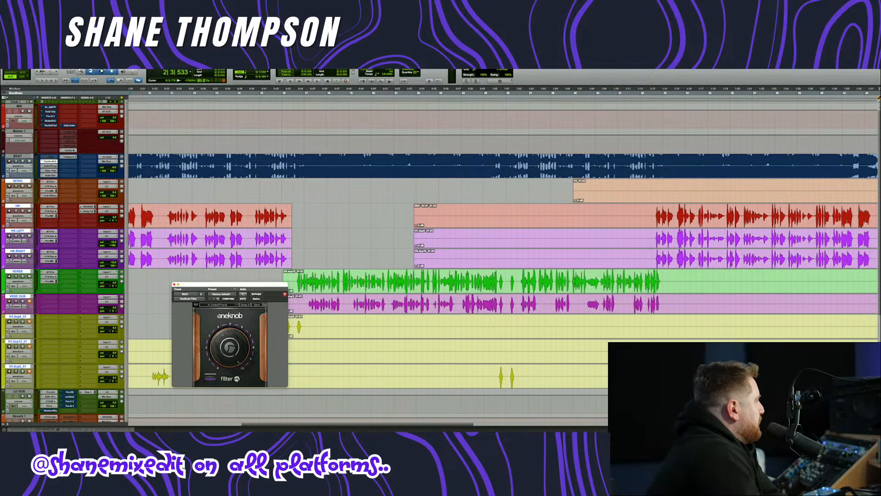
pyautogui.click(50, 166)
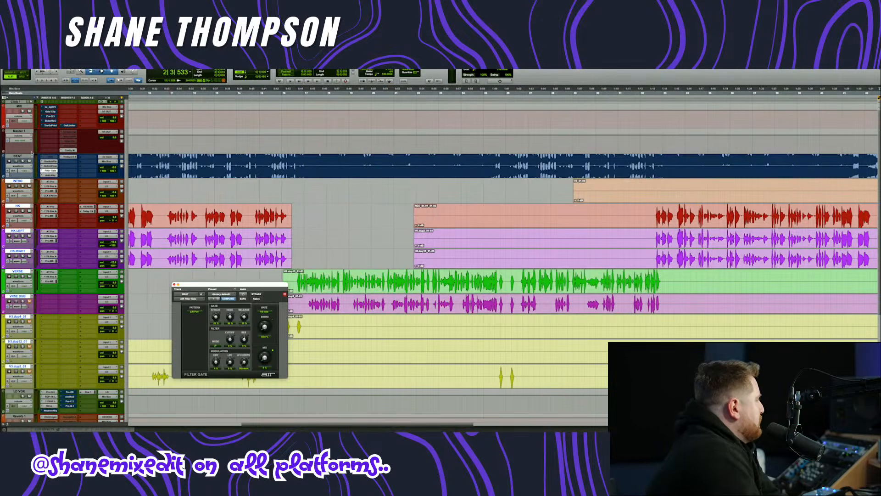
pyautogui.click(174, 285)
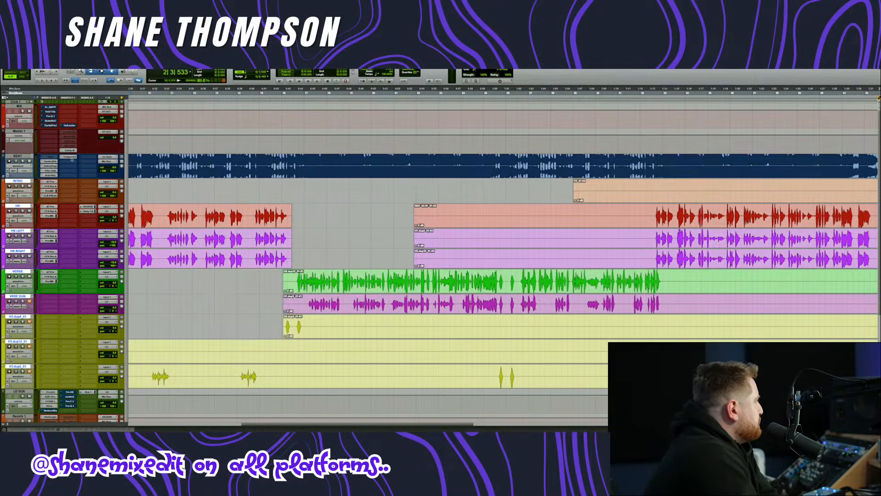
pyautogui.rightClick(49, 162)
pyautogui.click(54, 166)
pyautogui.rightClick(53, 166)
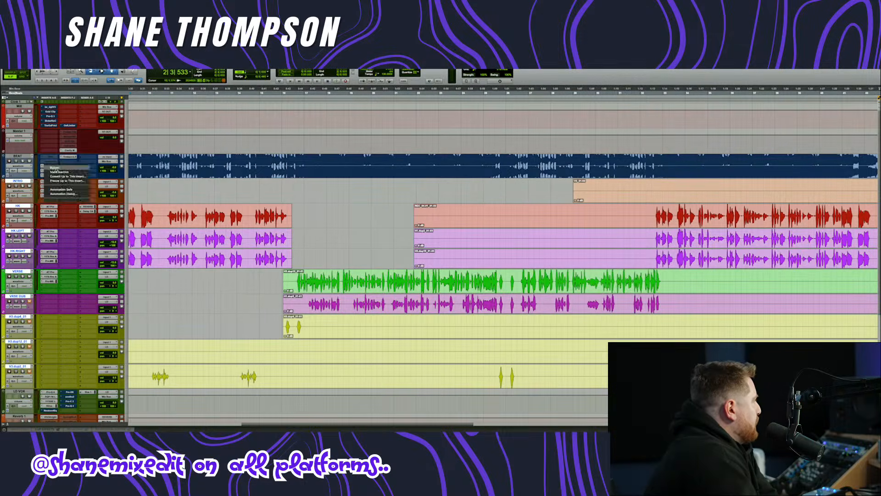
pyautogui.click(54, 170)
pyautogui.rightClick(53, 170)
pyautogui.click(55, 175)
pyautogui.rightClick(55, 175)
pyautogui.click(60, 181)
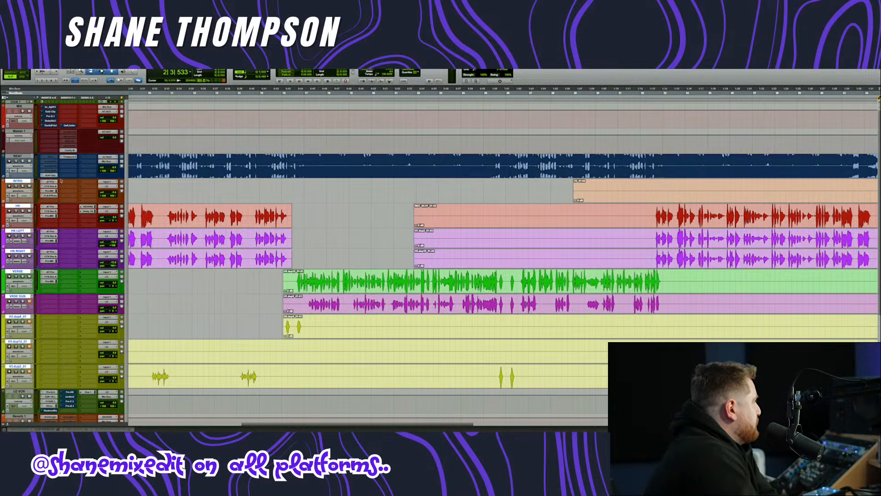
# - Review the Trackspacer plug-in's settings on the BEAT track
pyautogui.click(69, 157)
pyautogui.moveTo(284, 246); pyautogui.dragTo(298, 195)
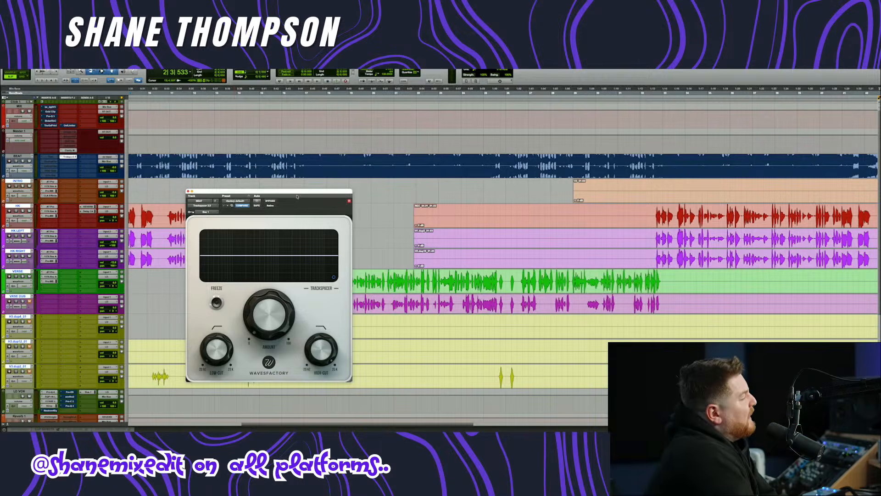
pyautogui.moveTo(287, 192); pyautogui.dragTo(295, 187)
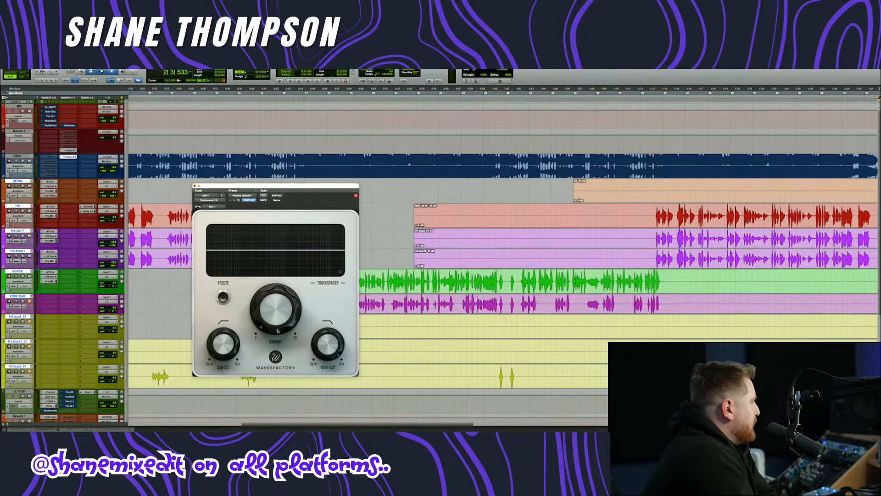
pyautogui.click(195, 186)
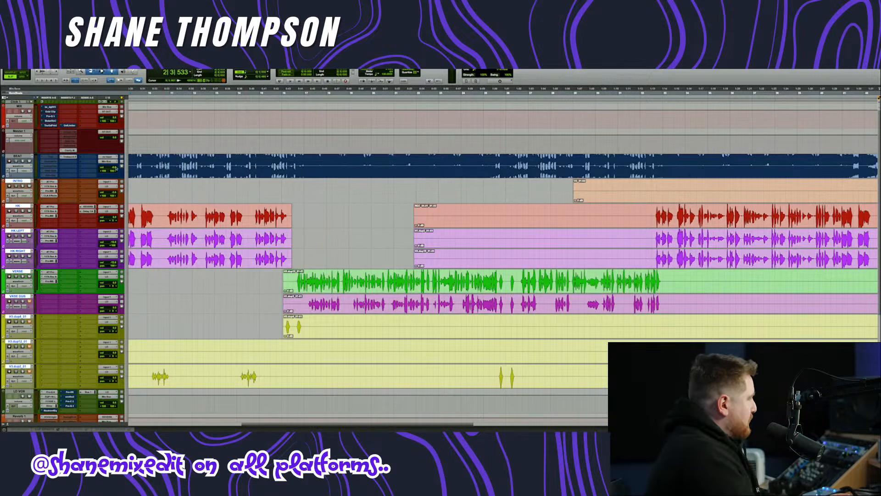
# - Play from the end of the intro and give the start of the VERSE clip a short fade-in
pyautogui.hscroll(-10, 308, 196)
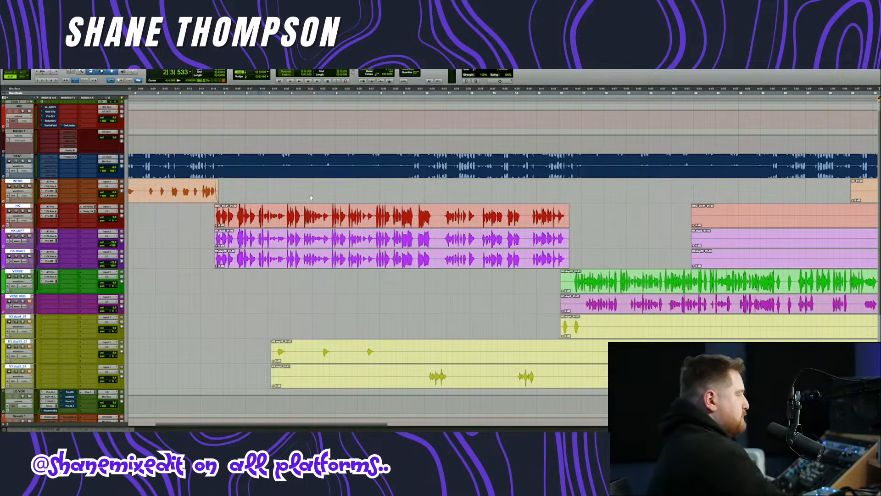
pyautogui.click(207, 92)
pyautogui.press('space')
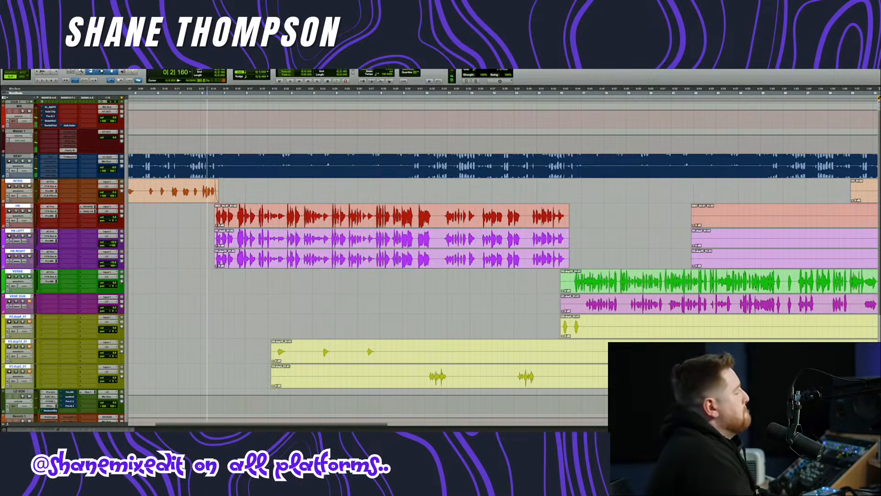
pyautogui.press('space')
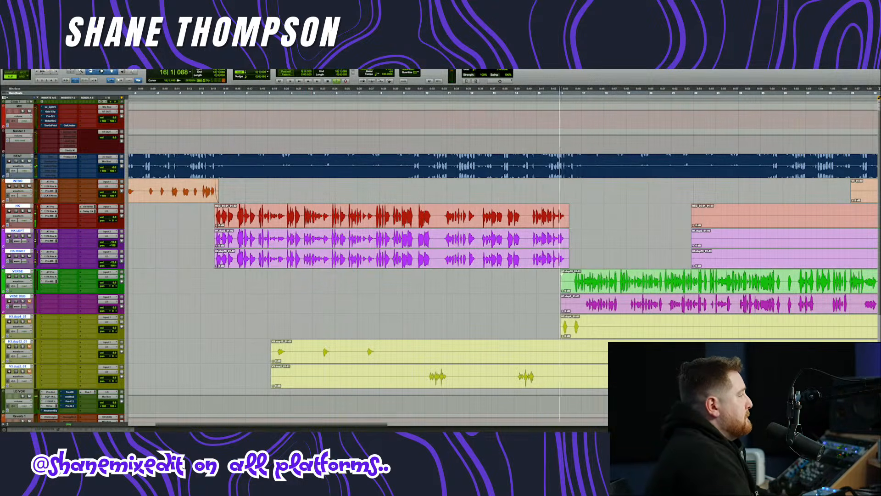
pyautogui.moveTo(561, 276); pyautogui.dragTo(573, 274)
pyautogui.hscroll(6, 592, 294)
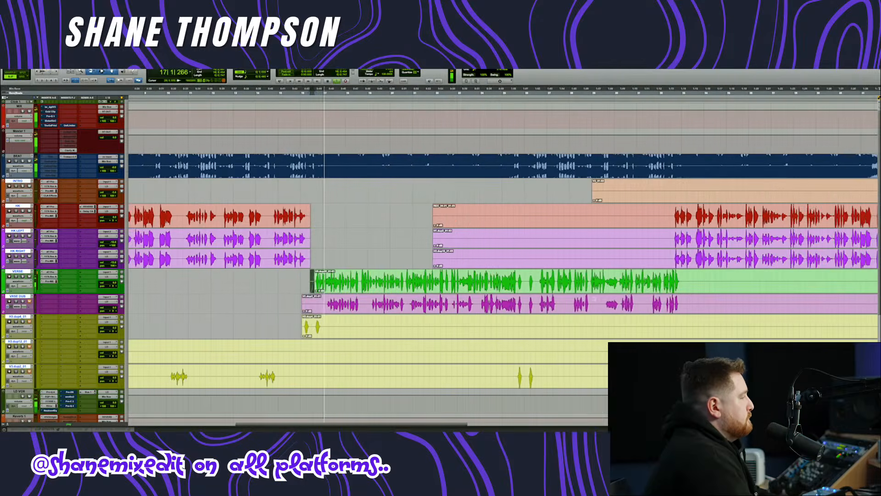
# - Delete silent audio just after the verse on VERSE and before the second hook on INTRO, HK, HK LEFT and HK RIGHT
pyautogui.scroll(2, 592, 298)
pyautogui.moveTo(777, 276); pyautogui.dragTo(711, 276)
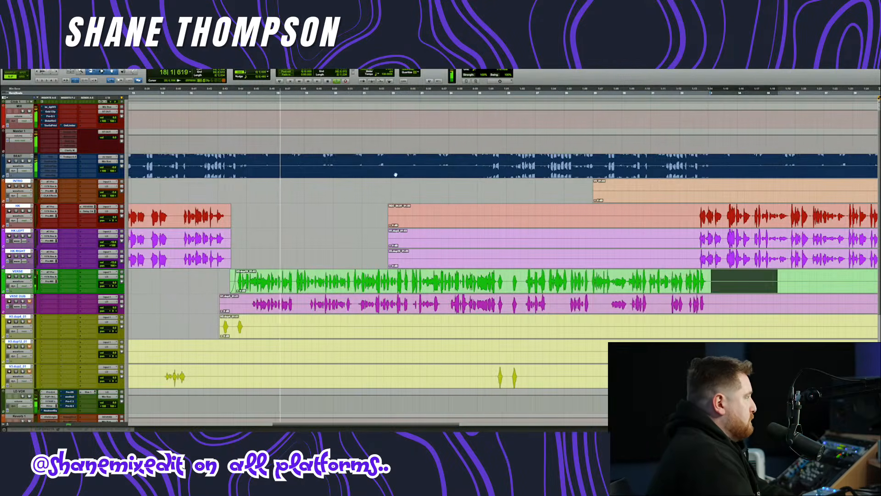
pyautogui.press('Delete')
pyautogui.moveTo(333, 190); pyautogui.dragTo(698, 259)
pyautogui.press('Delete')
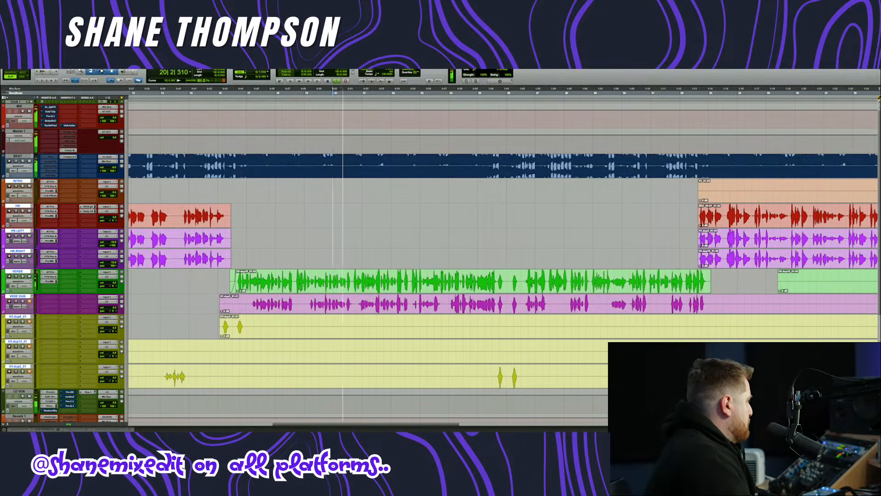
# - Copy the HK track's reverb and delay sends to the VERSE track
pyautogui.moveTo(90, 207); pyautogui.dragTo(88, 272)
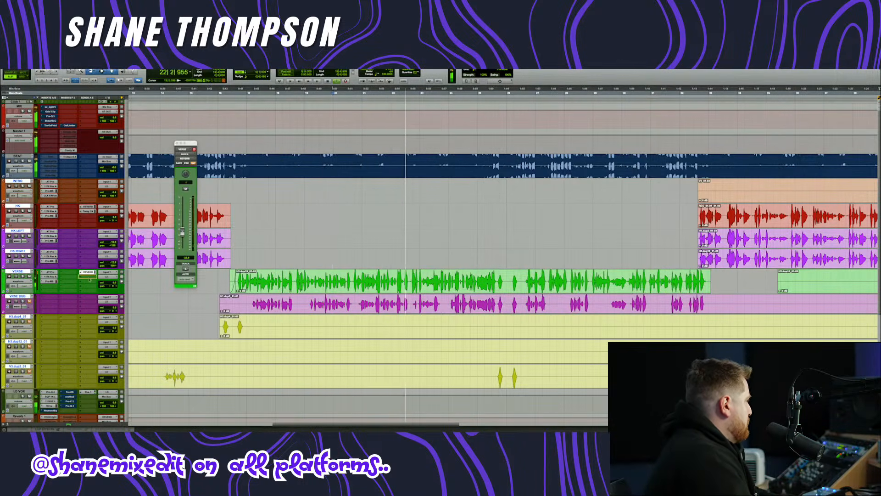
pyautogui.moveTo(90, 279); pyautogui.dragTo(89, 277)
pyautogui.click(177, 142)
# - Cut a midrange band in the FabFilter Pro-Q on the LD VOX track and make that cut dynamic while the verse plays
pyautogui.scroll(3, 283, 221)
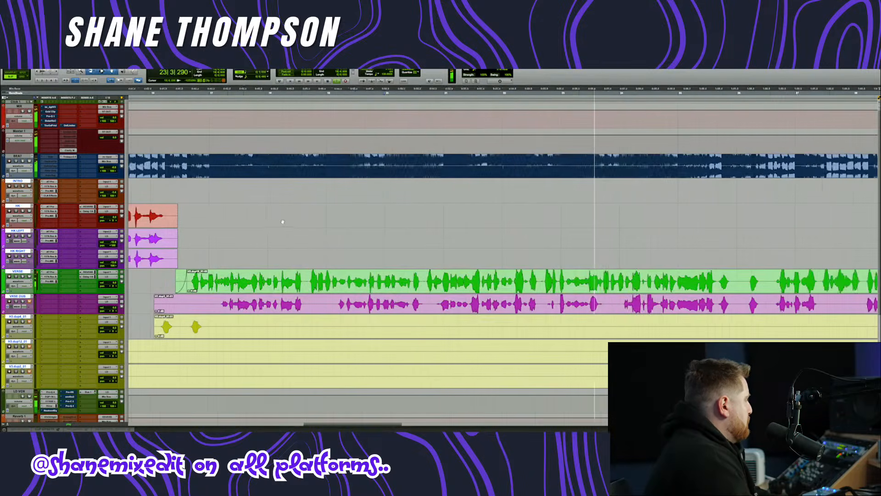
pyautogui.hscroll(-3, 283, 222)
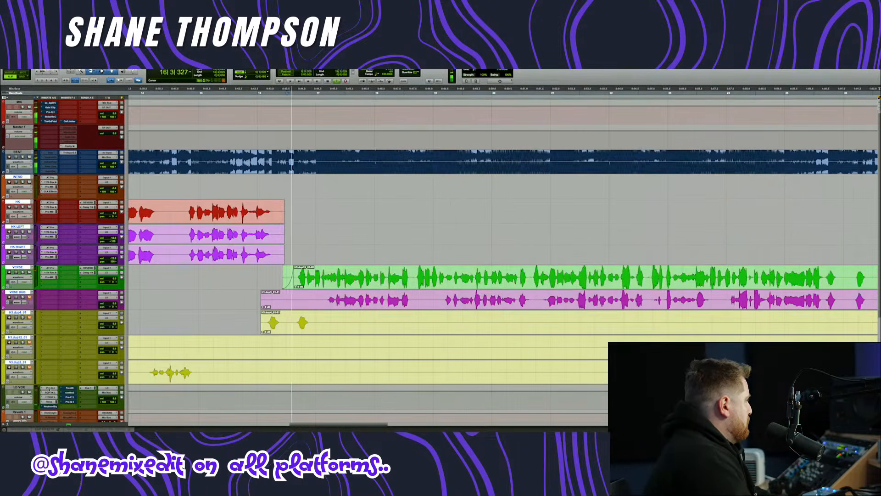
pyautogui.click(50, 388)
pyautogui.moveTo(294, 186); pyautogui.dragTo(370, 178)
pyautogui.moveTo(421, 257); pyautogui.dragTo(415, 274)
pyautogui.rightClick(415, 260)
pyautogui.click(430, 279)
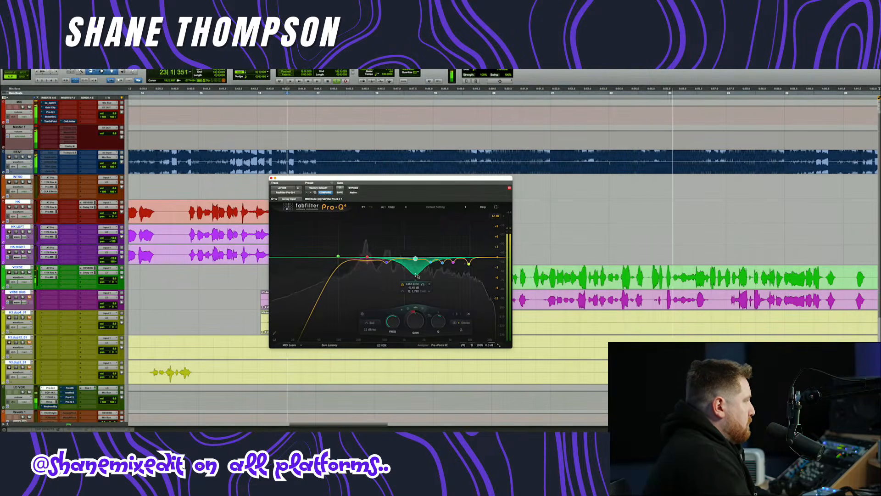
pyautogui.click(422, 308)
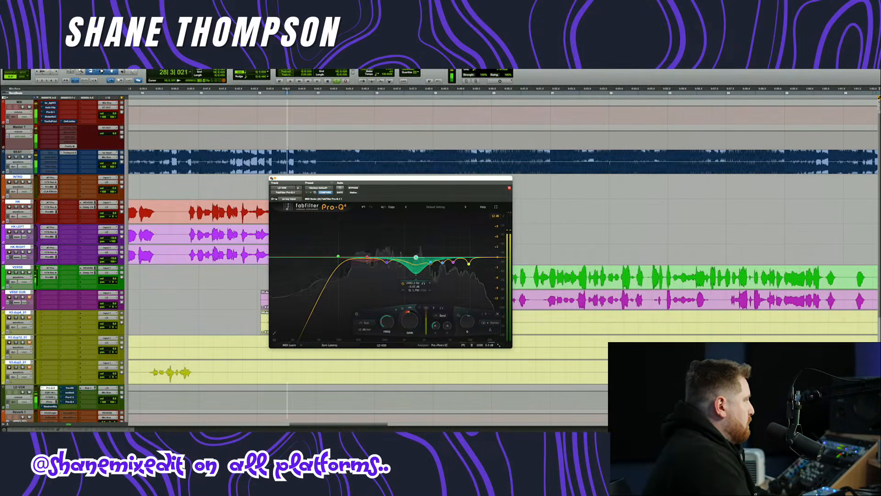
pyautogui.click(272, 178)
# - Fade out the end of the VERSE clip and delete the silent INTRO audio before that track's final phrases
pyautogui.hscroll(10, 408, 215)
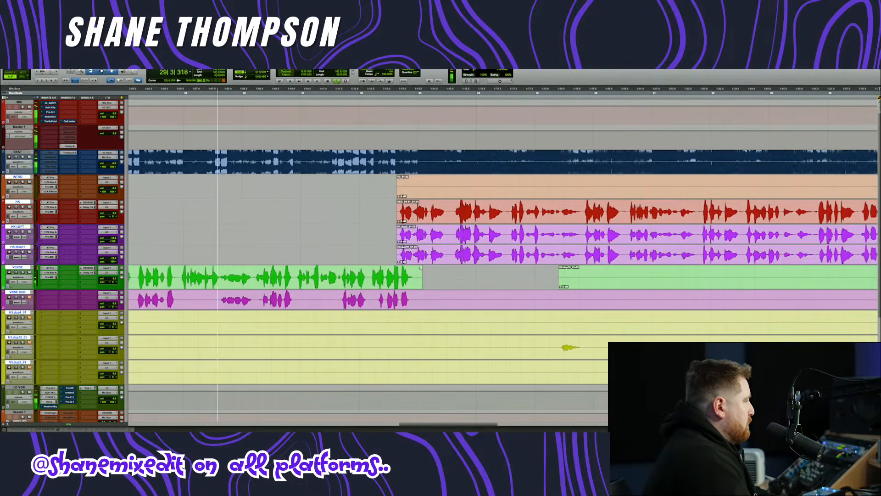
pyautogui.moveTo(421, 268); pyautogui.dragTo(412, 270)
pyautogui.scroll(-4, 430, 216)
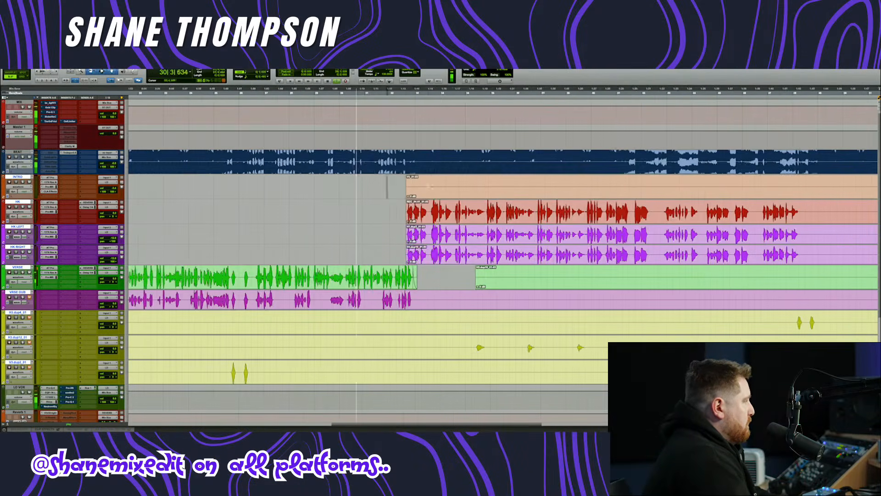
pyautogui.hscroll(4, 581, 187)
pyautogui.moveTo(387, 186); pyautogui.dragTo(800, 188)
pyautogui.press('Delete')
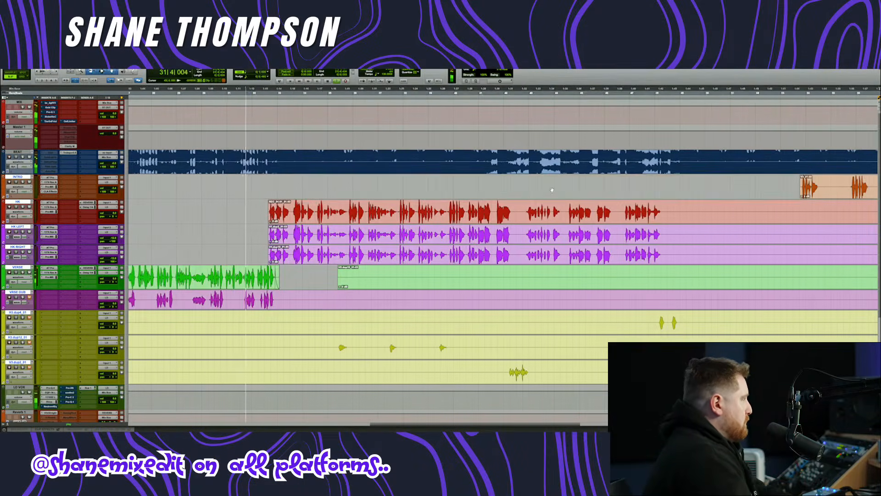
# - Delete the long silent stretch of the VERSE clip that follows the verse
pyautogui.hscroll(-4, 552, 189)
pyautogui.scroll(3, 517, 281)
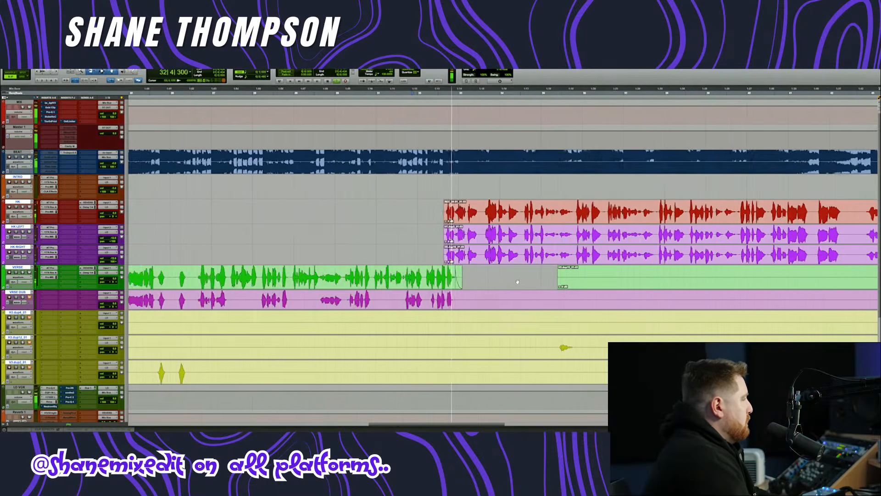
pyautogui.hscroll(10, 576, 278)
pyautogui.moveTo(511, 280); pyautogui.dragTo(789, 271)
pyautogui.scroll(-4, 551, 277)
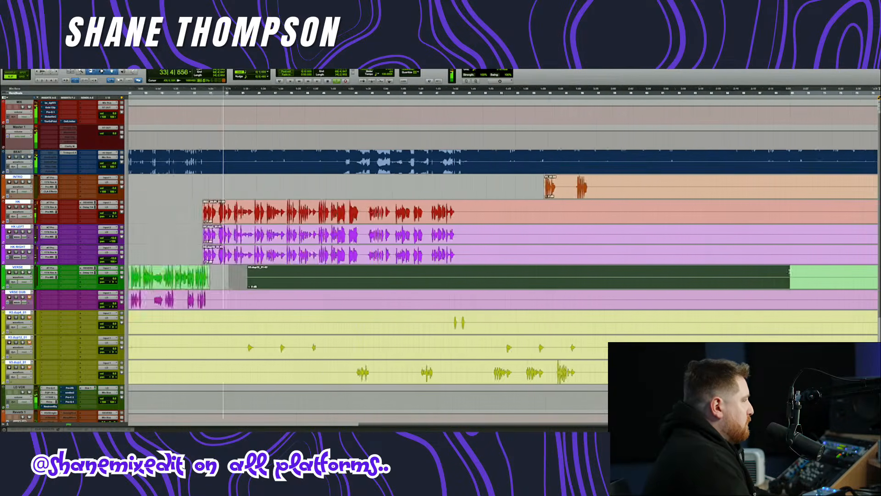
pyautogui.scroll(-8, 790, 271)
pyautogui.press('Delete')
# - Delete the silent tails after the last phrases on the hook and INTRO tracks, and shorten the VRSE DUB and yellow clips near the song's end
pyautogui.moveTo(593, 217); pyautogui.dragTo(398, 282)
pyautogui.press('Delete')
pyautogui.moveTo(571, 186); pyautogui.dragTo(436, 189)
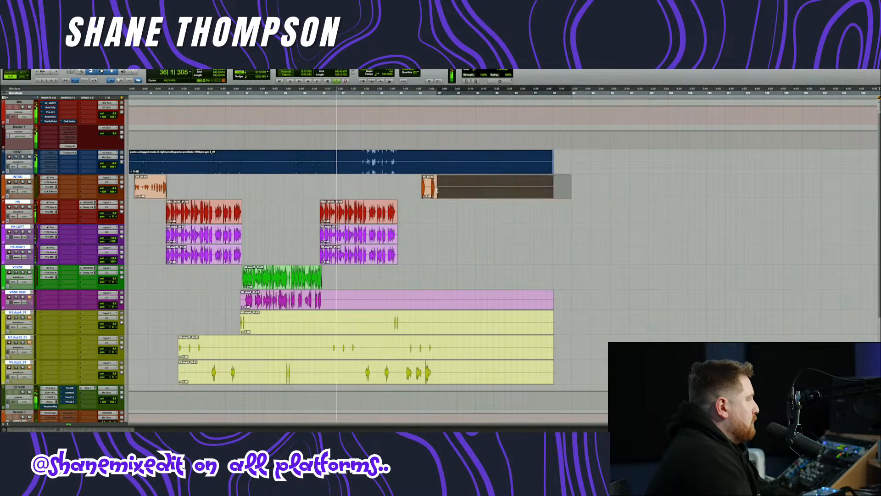
pyautogui.press('Delete')
pyautogui.moveTo(566, 299); pyautogui.dragTo(434, 381)
pyautogui.press('Delete')
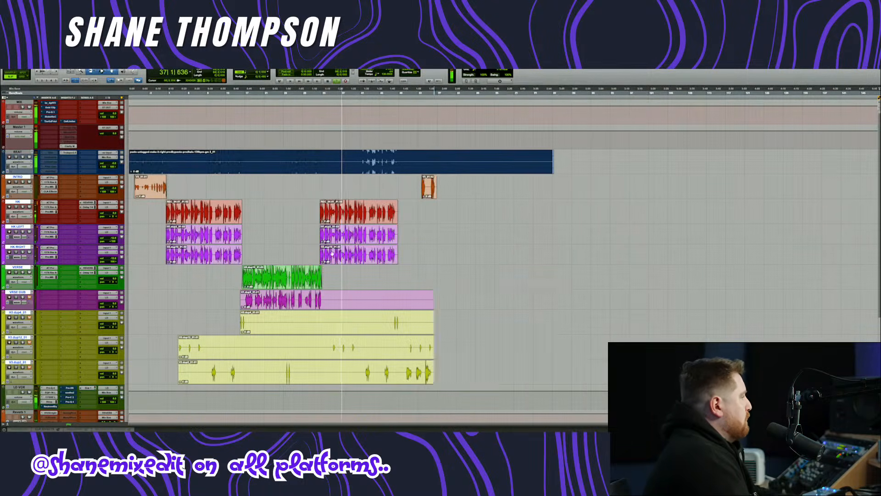
# - Trim the silent start of the VRSE DUB clip up to just before its first phrase
pyautogui.scroll(4, 332, 254)
pyautogui.click(280, 96)
pyautogui.scroll(5, 316, 276)
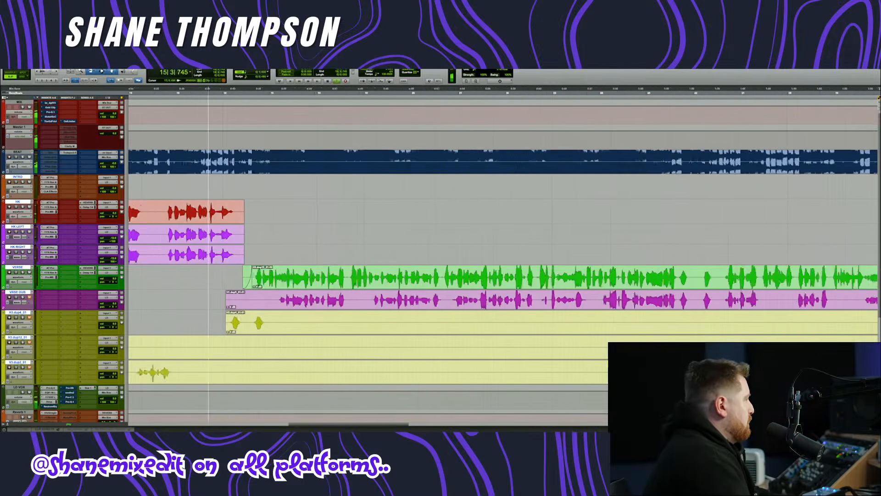
pyautogui.moveTo(205, 300); pyautogui.dragTo(265, 299)
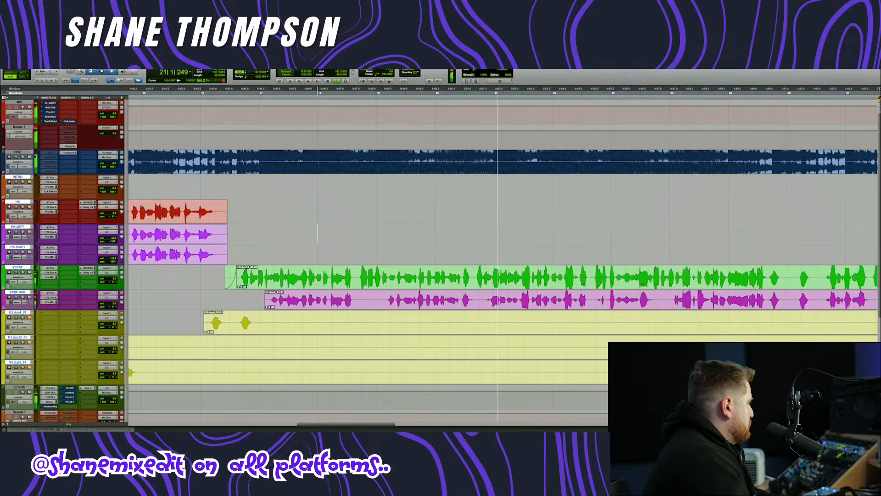
# - Lower the VRSE DUB track's volume and insert the Sidewidener II plug-in on that track
pyautogui.click(50, 298)
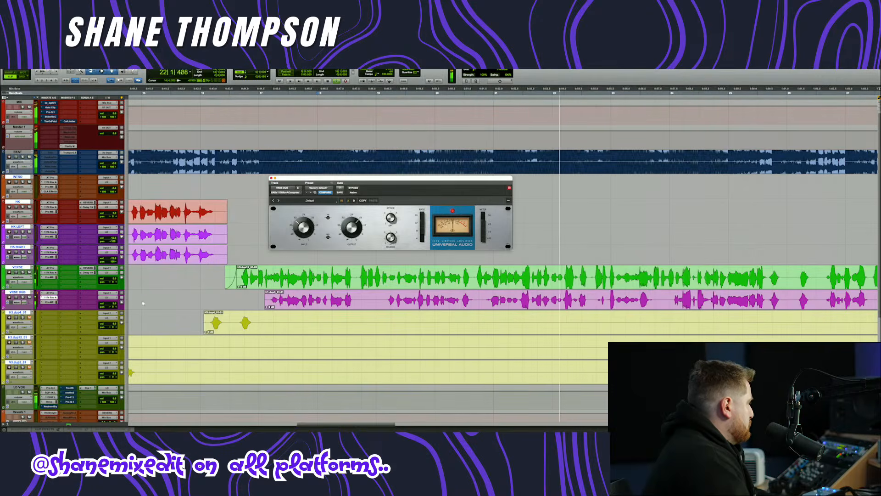
pyautogui.moveTo(113, 303); pyautogui.dragTo(114, 305)
pyautogui.click(49, 306)
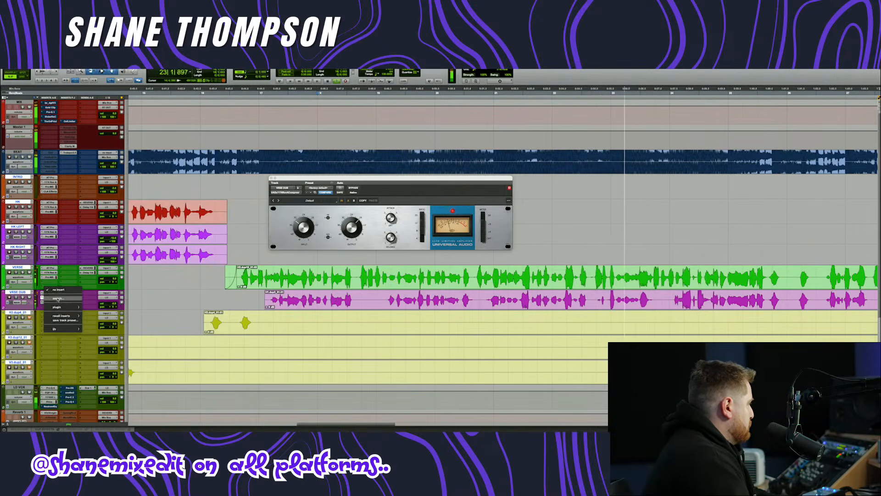
pyautogui.write('side')
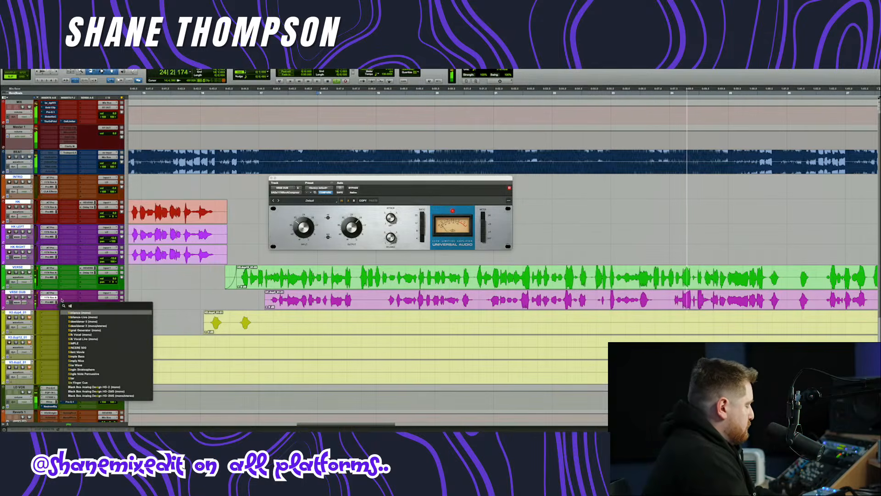
pyautogui.press('Down')
pyautogui.press('Return')
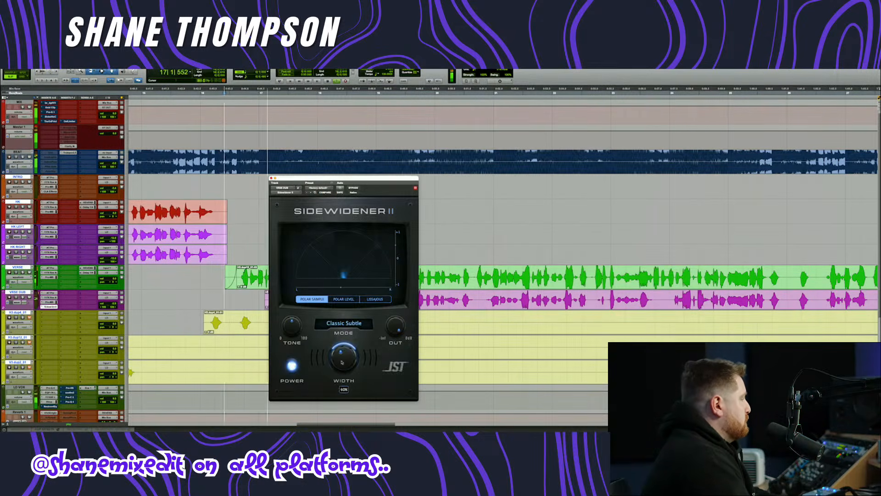
pyautogui.click(271, 178)
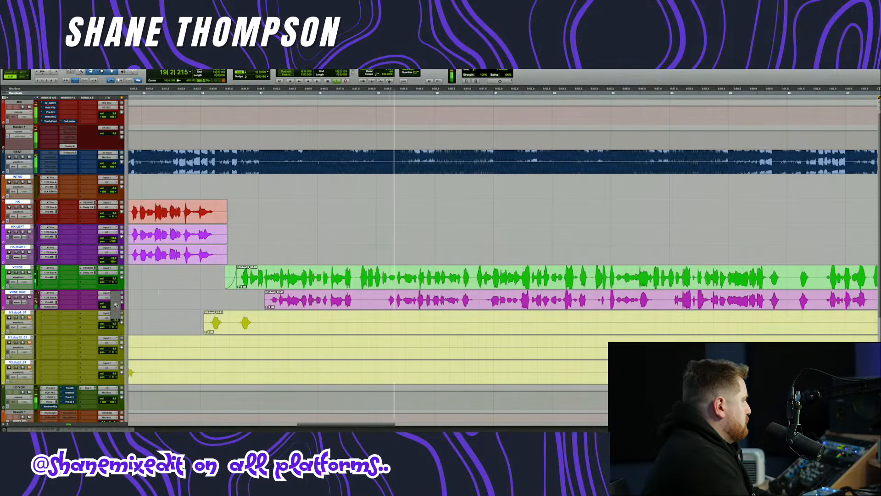
# - Unmute the lower two yellow vocal tracks around the first hook
pyautogui.scroll(-2, 274, 288)
pyautogui.hscroll(-10, 274, 288)
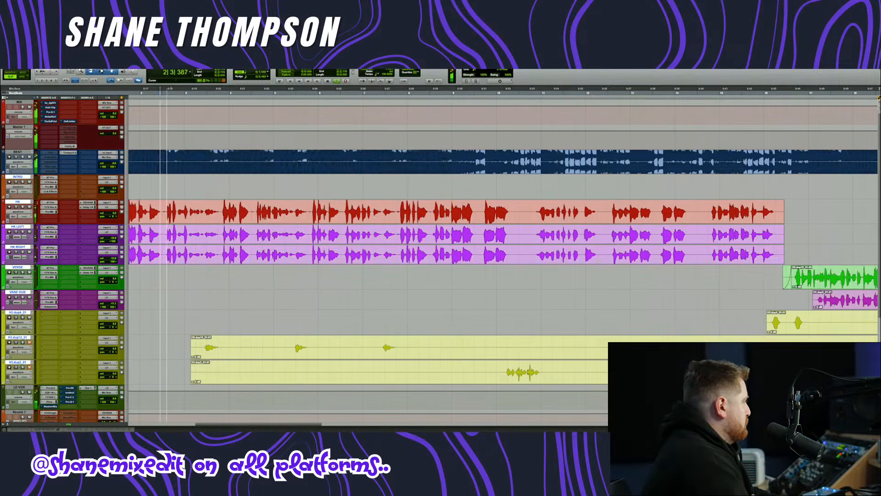
pyautogui.click(29, 342)
pyautogui.click(29, 367)
pyautogui.scroll(2, 164, 327)
pyautogui.scroll(-1, 164, 327)
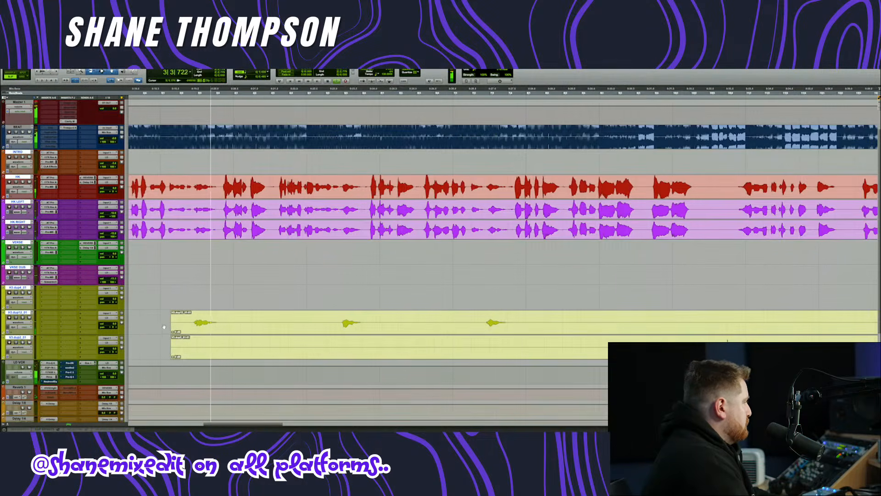
# - Trim the leading silence from the lower two yellow clips so each starts just before its first phrase
pyautogui.moveTo(171, 326); pyautogui.dragTo(345, 353)
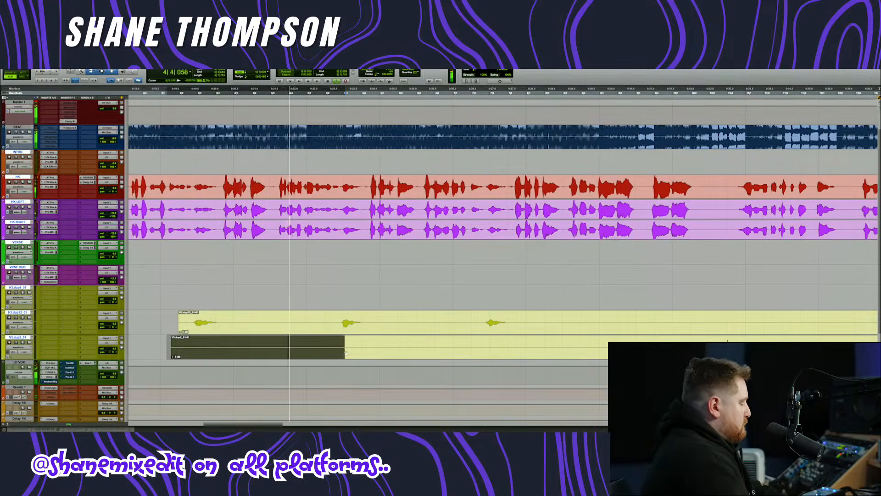
pyautogui.press('Delete')
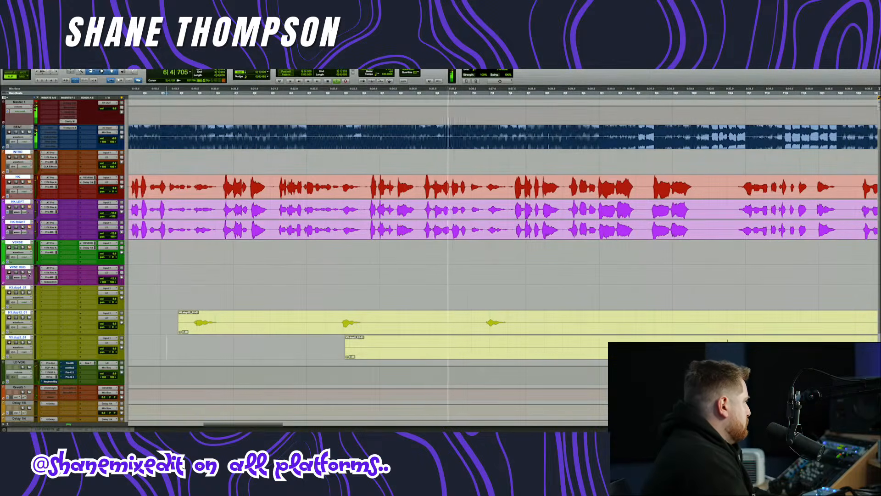
pyautogui.scroll(1, 354, 275)
pyautogui.hscroll(1, 355, 275)
pyautogui.scroll(-2, 357, 320)
pyautogui.press('r')
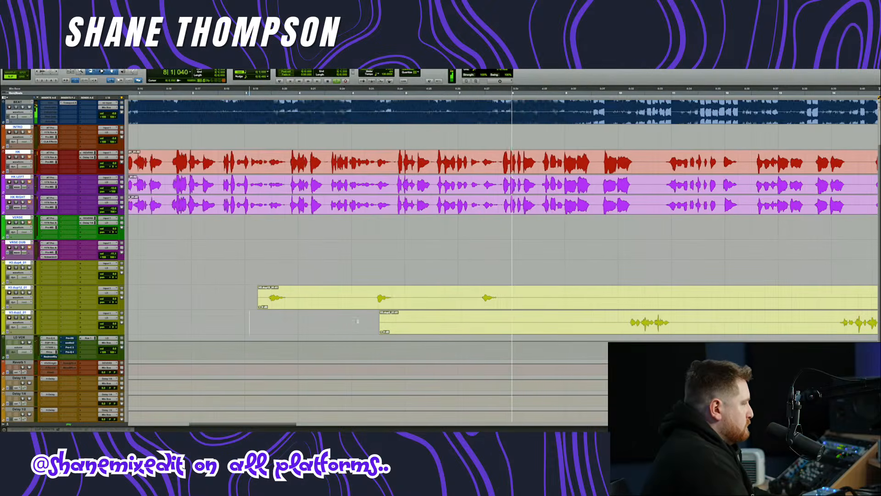
pyautogui.moveTo(342, 321); pyautogui.dragTo(627, 322)
pyautogui.press('Delete')
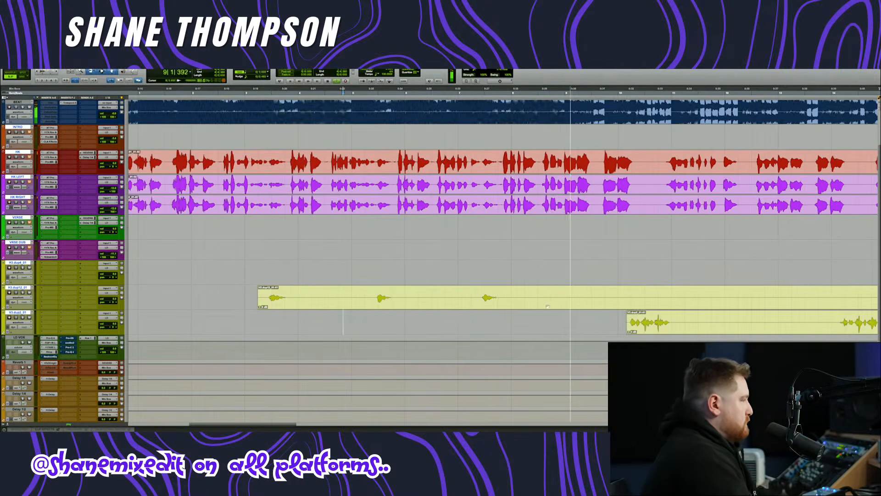
# - Trim the VRSE DUB clip to end with the verse and the uppermost yellow clip to end after its last phrase
pyautogui.hscroll(3, 503, 257)
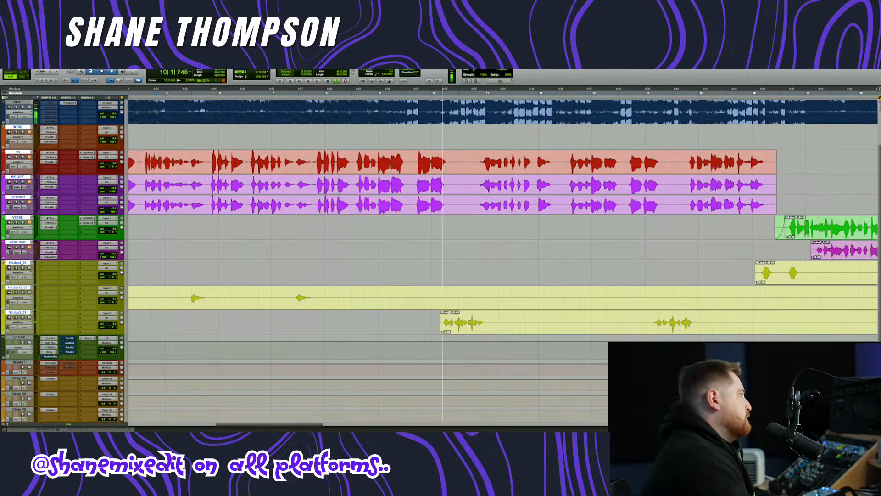
pyautogui.hscroll(1, 450, 312)
pyautogui.scroll(-3, 449, 310)
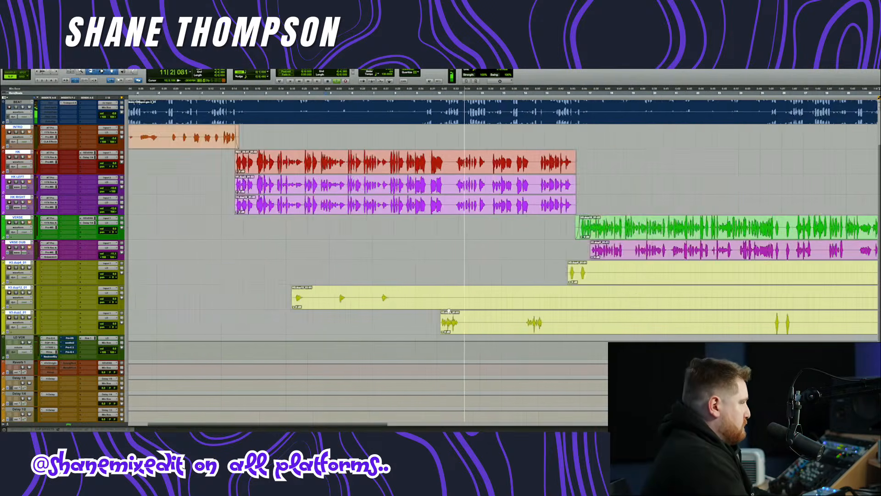
pyautogui.hscroll(6, 448, 310)
pyautogui.scroll(-2, 419, 305)
pyautogui.hscroll(-1, 379, 306)
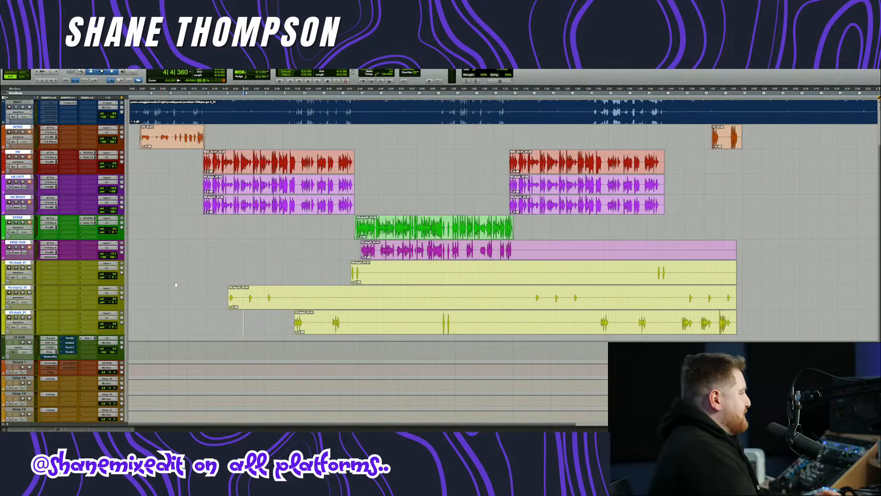
pyautogui.click(513, 247)
pyautogui.press('s')
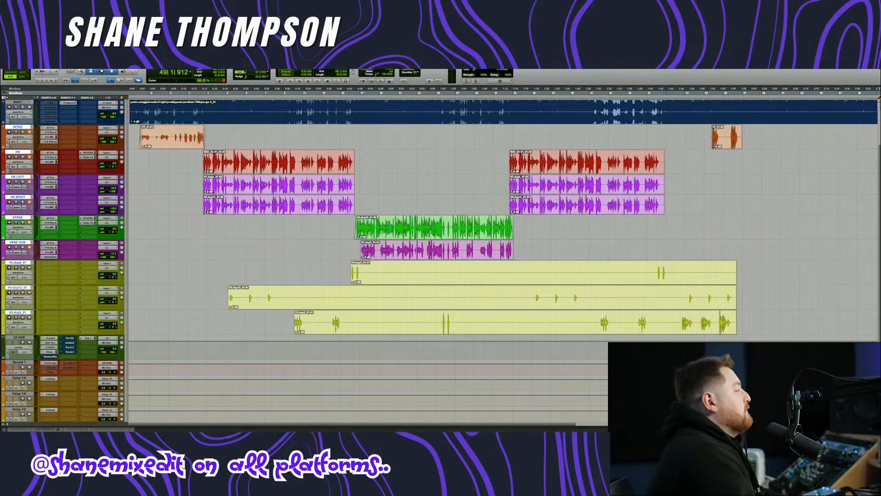
pyautogui.press('s')
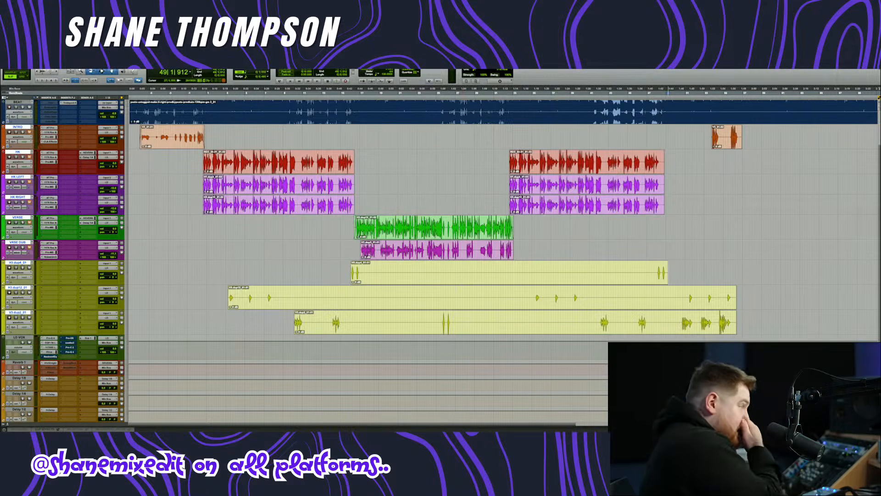
# - Delete the long silence between the two groups of phrases on the uppermost yellow track
pyautogui.scroll(3, 461, 285)
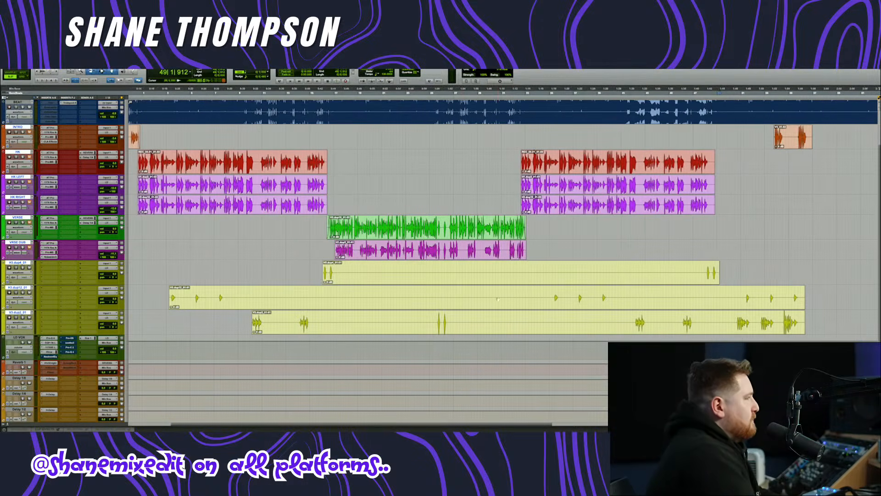
pyautogui.moveTo(730, 266); pyautogui.dragTo(345, 271)
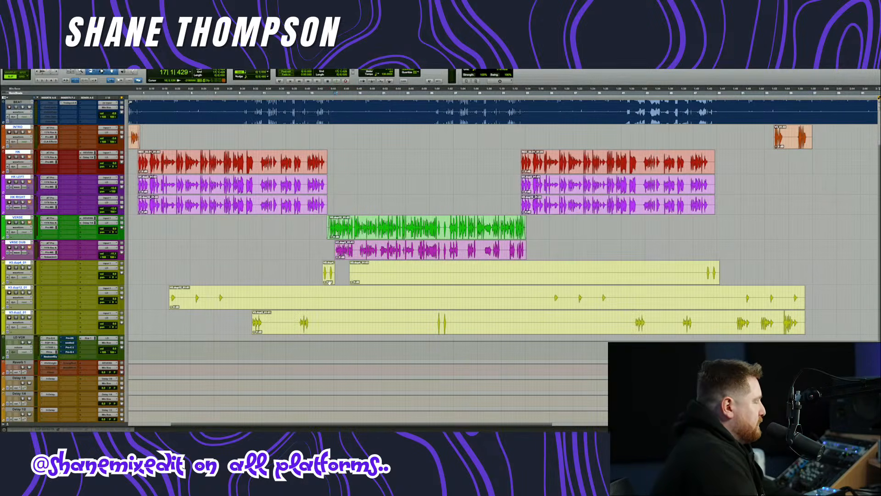
pyautogui.moveTo(354, 280); pyautogui.dragTo(703, 274)
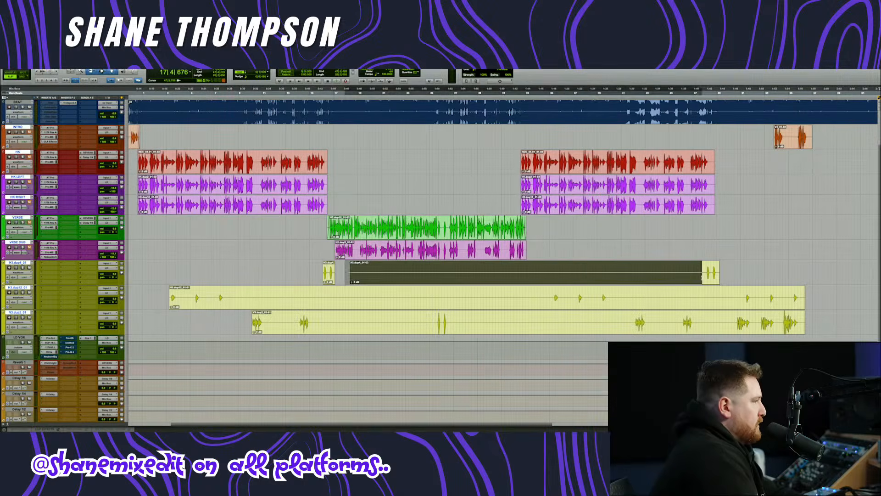
pyautogui.press('Delete')
# - Select and examine the lower two yellow clips around the first hook
pyautogui.click(241, 306)
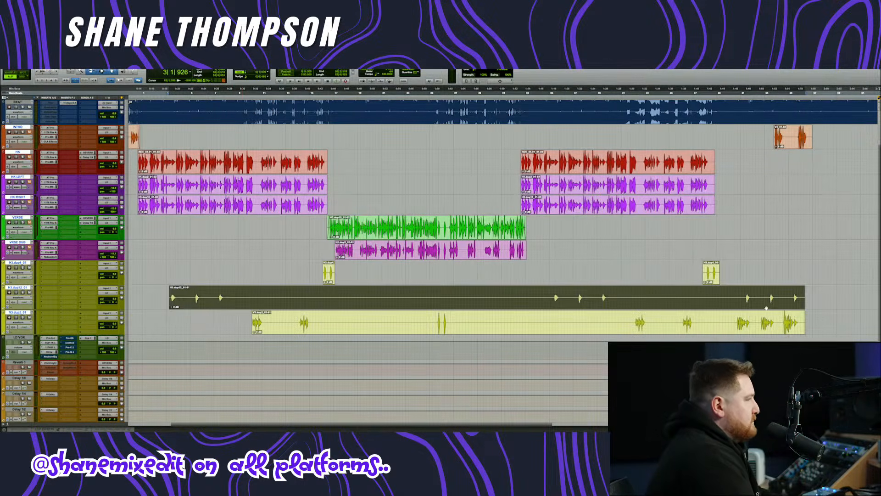
pyautogui.hscroll(-4, 734, 307)
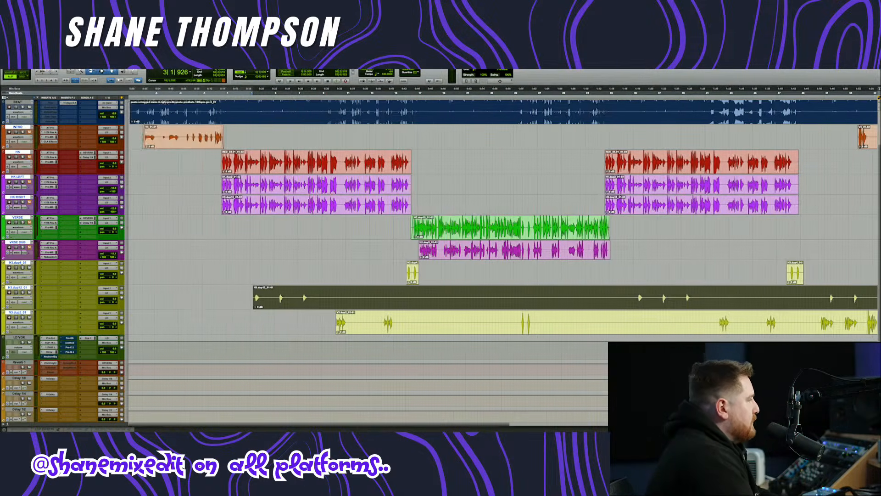
pyautogui.scroll(3, 400, 334)
pyautogui.hscroll(-6, 343, 308)
pyautogui.scroll(3, 343, 308)
pyautogui.hscroll(6, 343, 306)
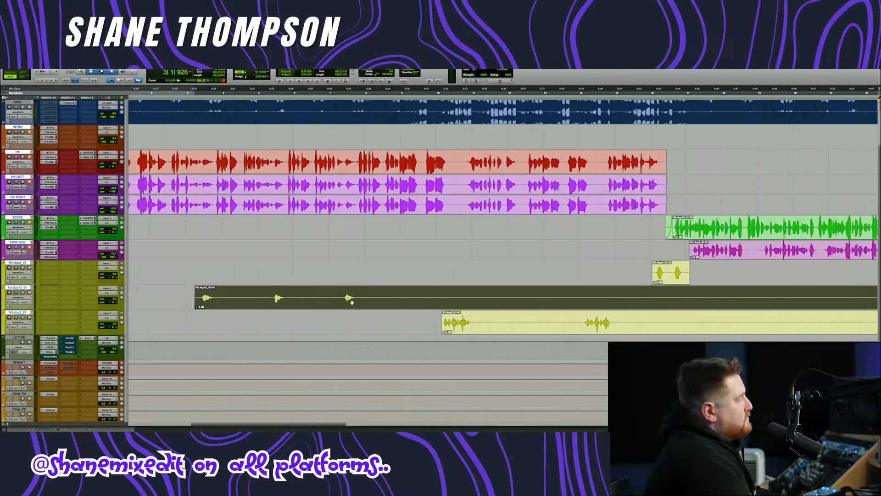
pyautogui.click(343, 261)
pyautogui.click(372, 331)
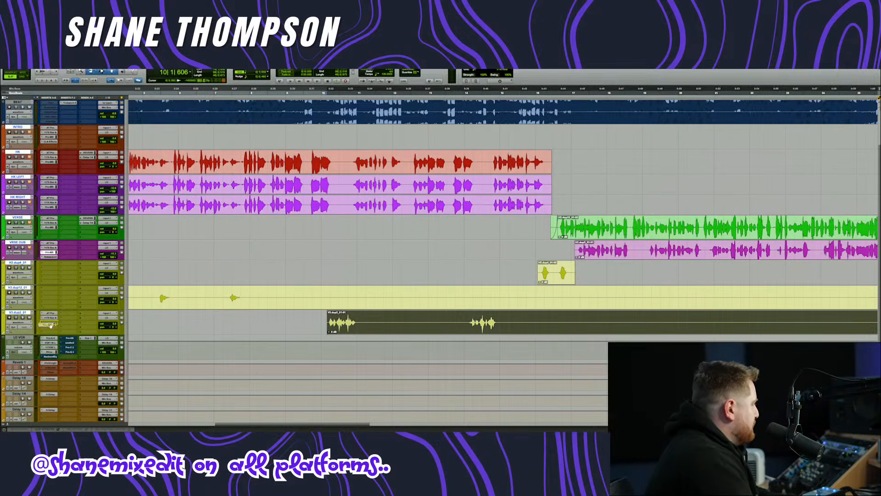
# - Insert the SSL E-Channel on the lowest yellow track and load the Chris Lord-Alge preset CLA Filter Vox 2
pyautogui.click(51, 327)
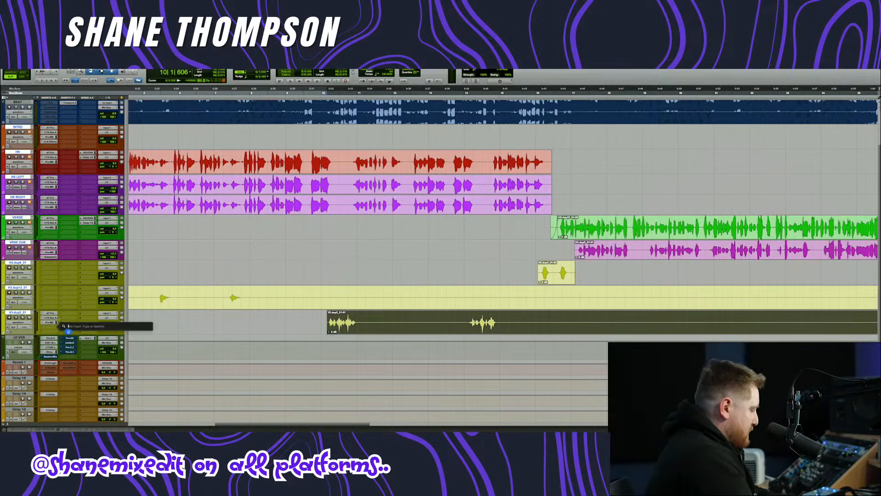
pyautogui.write('SSLC')
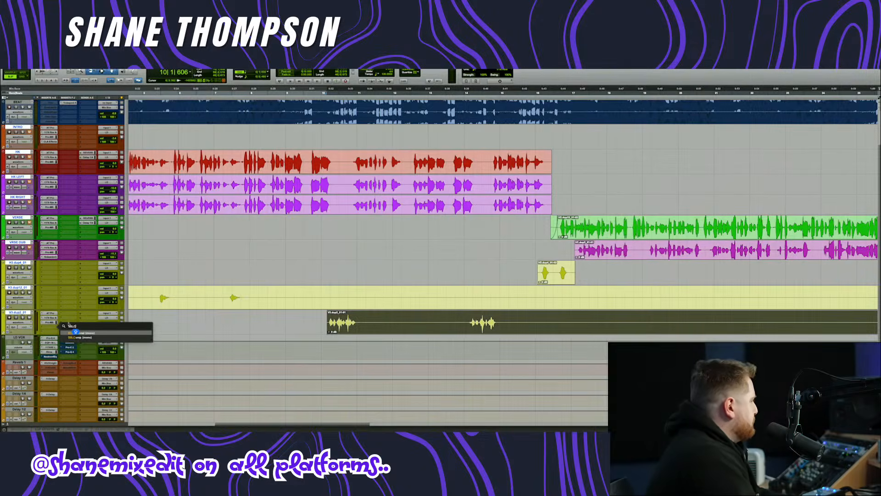
pyautogui.click(94, 334)
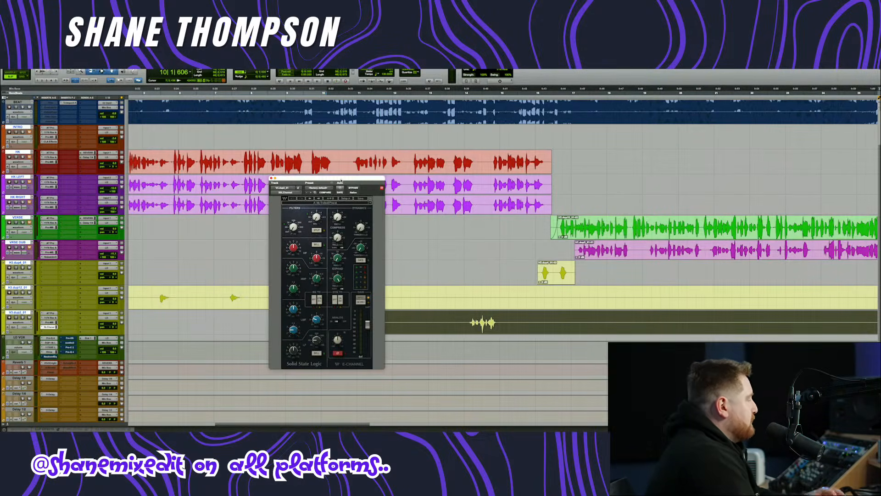
pyautogui.moveTo(341, 180); pyautogui.dragTo(333, 185)
pyautogui.click(321, 209)
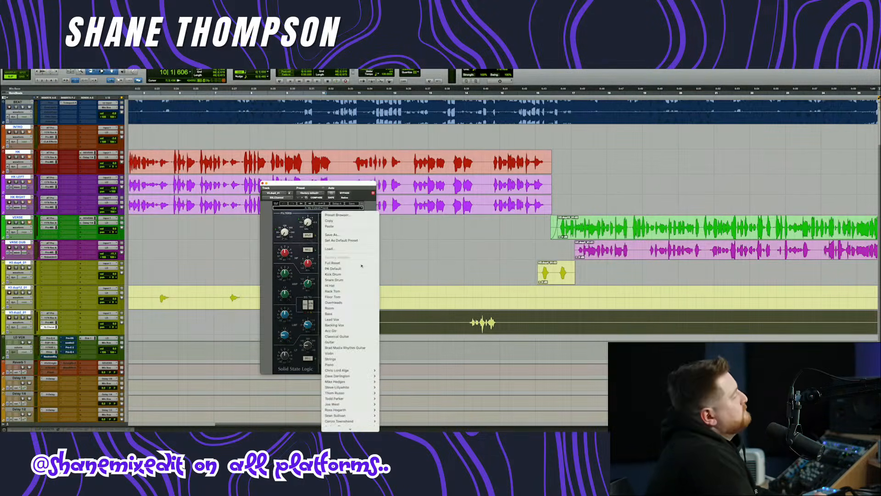
pyautogui.scroll(-5, 360, 270)
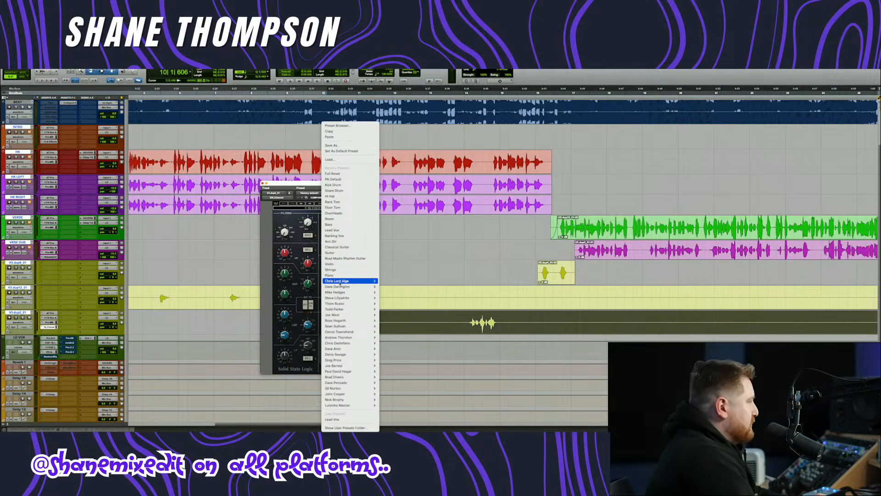
pyautogui.moveTo(358, 280)
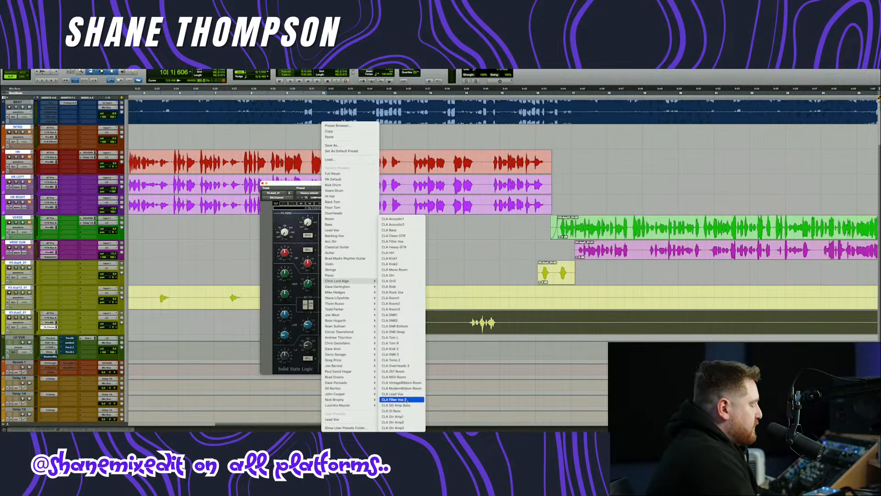
pyautogui.click(406, 400)
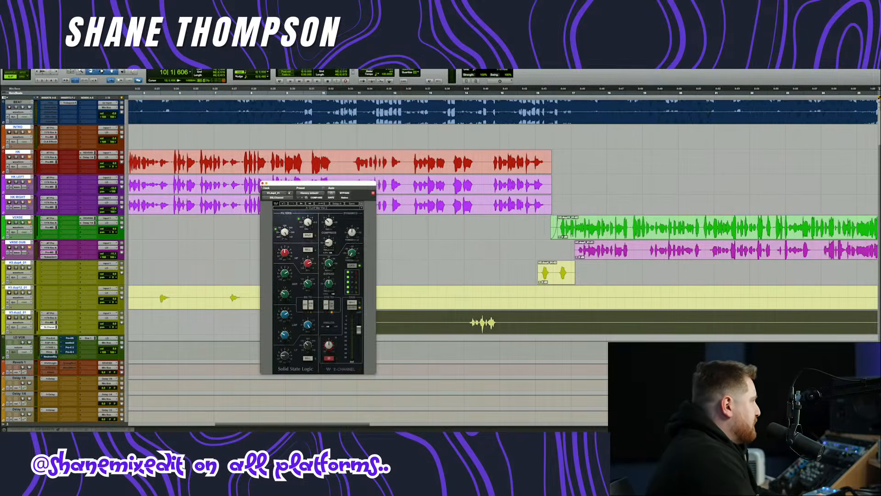
pyautogui.click(262, 184)
pyautogui.scroll(2, 359, 285)
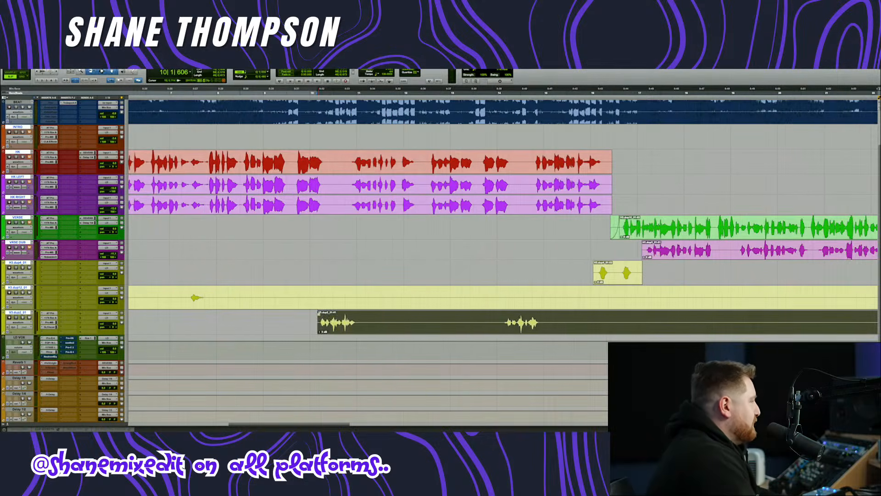
# - Add a short fade-in at the start of the lowest yellow clip and examine the clips through the outro
pyautogui.moveTo(319, 315); pyautogui.dragTo(321, 315)
pyautogui.scroll(-3, 425, 294)
pyautogui.hscroll(8, 426, 294)
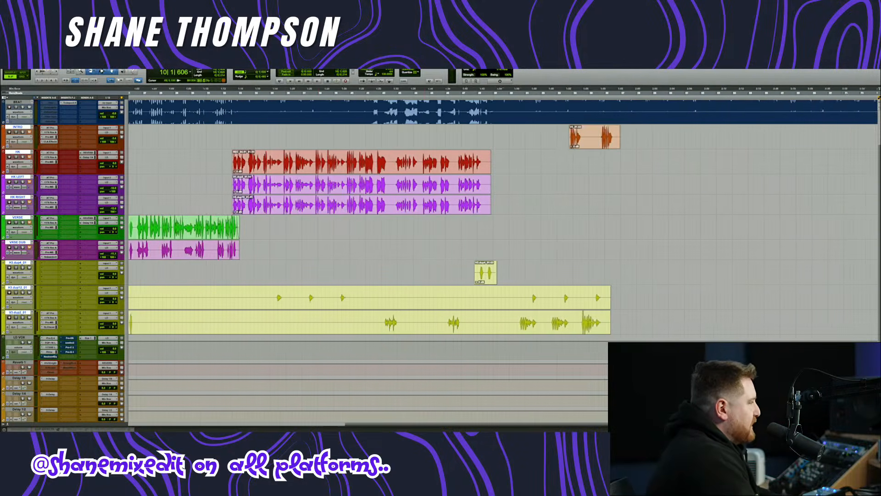
pyautogui.hscroll(-4, 426, 229)
pyautogui.scroll(4, 427, 275)
pyautogui.hscroll(10, 413, 293)
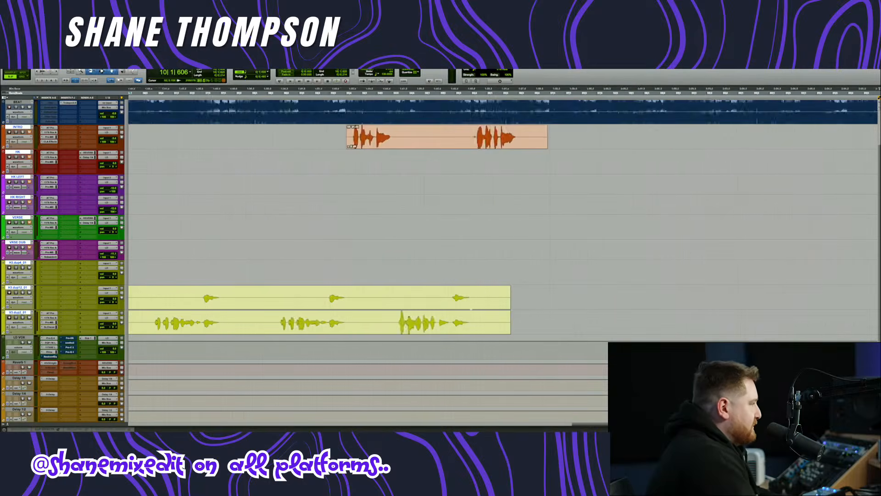
pyautogui.scroll(1, 386, 316)
pyautogui.scroll(-1, 385, 318)
pyautogui.scroll(2, 385, 318)
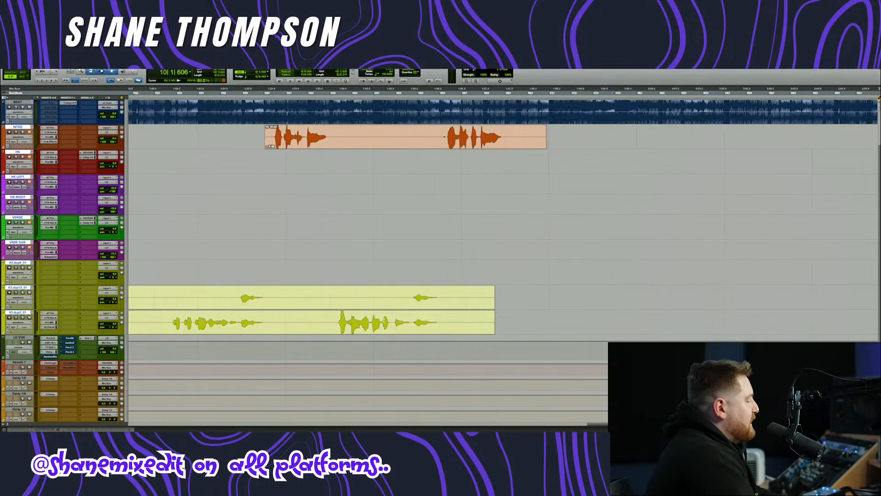
pyautogui.scroll(1, 384, 319)
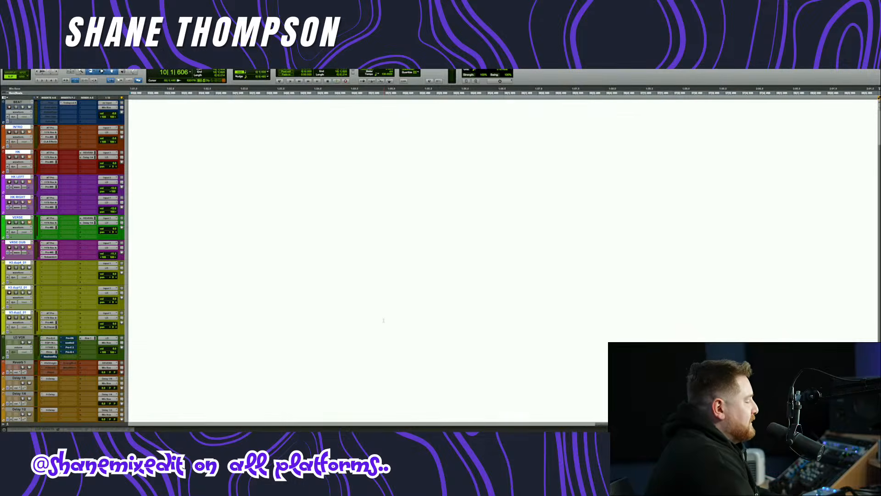
pyautogui.scroll(-5, 378, 318)
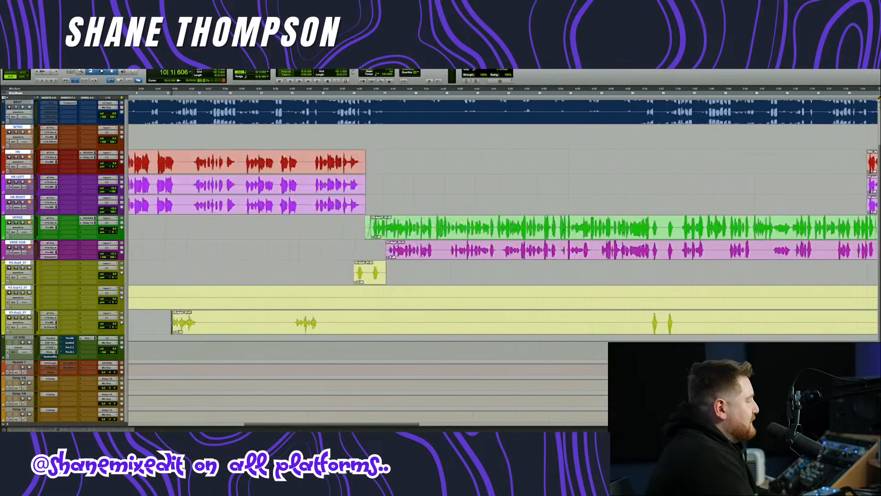
pyautogui.hscroll(-3, 503, 215)
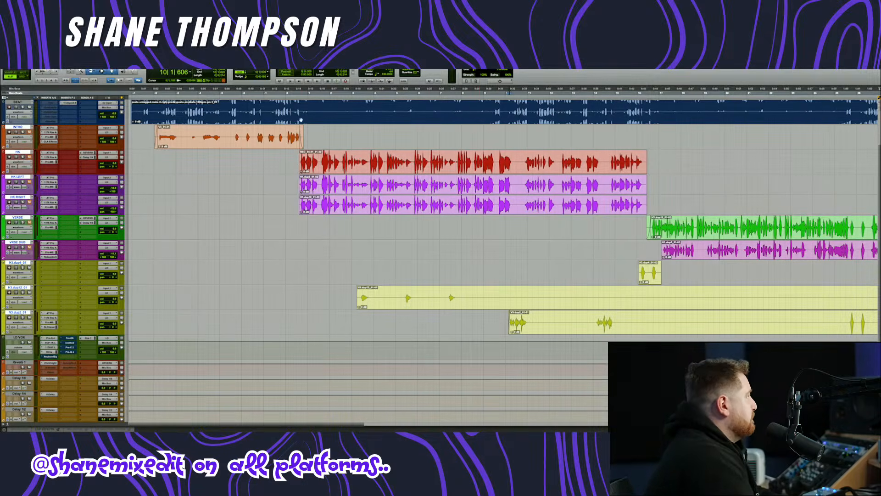
# - Play the first hook from the end of the intro and select only the green VOX track below the yellow tracks
pyautogui.press('t')
pyautogui.press('space')
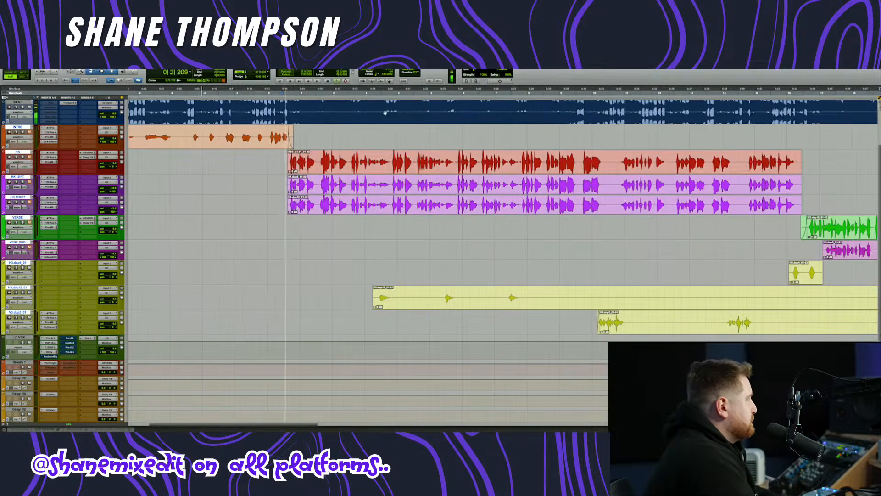
pyautogui.click(362, 92)
pyautogui.press('t')
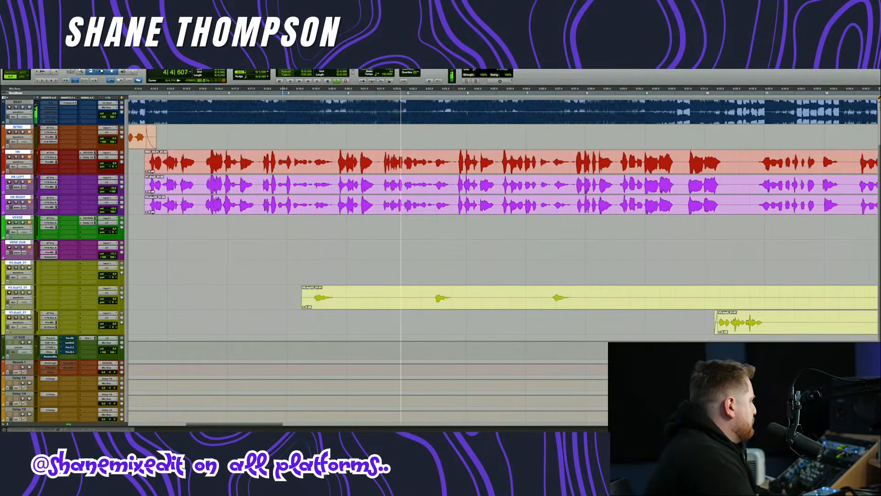
pyautogui.click(20, 338)
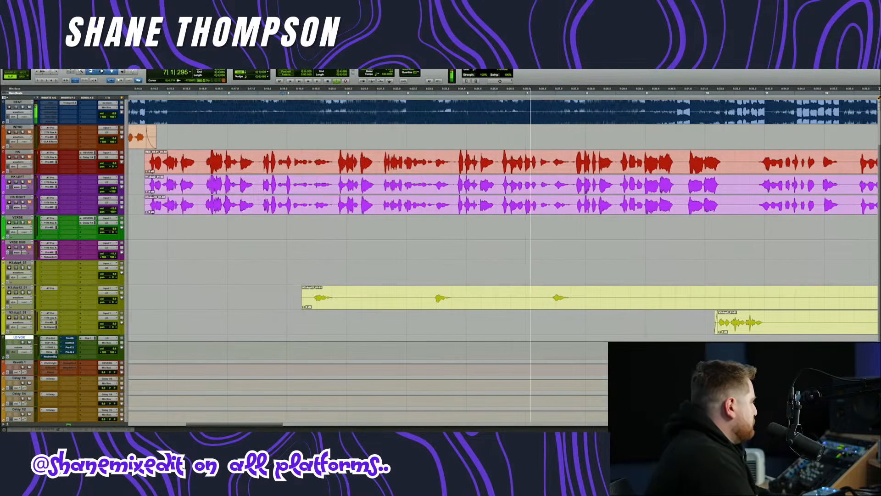
# - Cut the silence after the first hook's three phrases on the middle yellow track and move their clip to the VRSE DUB track
pyautogui.scroll(-3, 369, 245)
pyautogui.hscroll(3, 370, 251)
pyautogui.moveTo(373, 298); pyautogui.dragTo(480, 297)
pyautogui.press('Delete')
pyautogui.moveTo(318, 300); pyautogui.dragTo(316, 254)
# - Cut the silence around the second hook's three phrases on the middle yellow track and move their clip to the VRSE DUB track
pyautogui.hscroll(10, 417, 285)
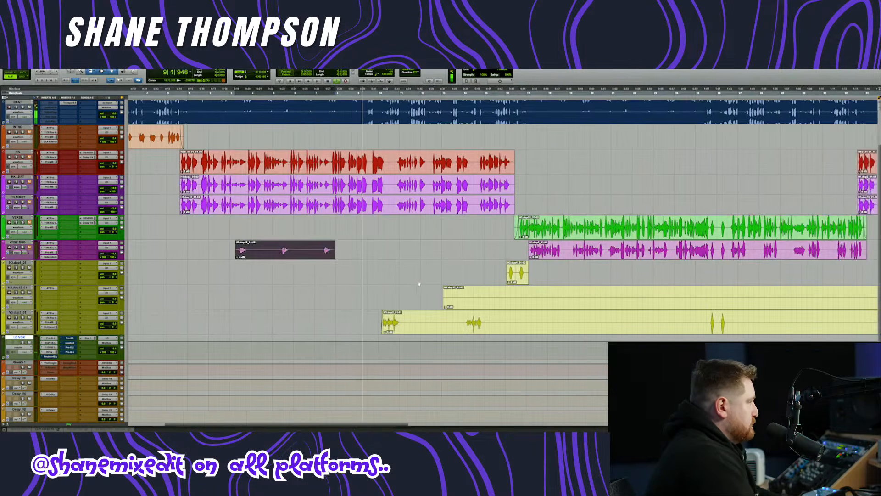
pyautogui.moveTo(426, 297); pyautogui.dragTo(461, 298)
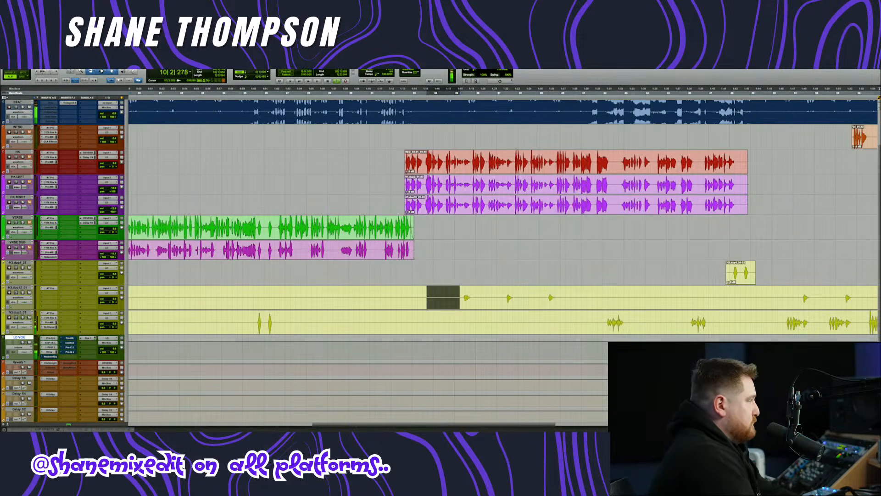
pyautogui.press('Delete')
pyautogui.moveTo(560, 298); pyautogui.dragTo(612, 297)
pyautogui.press('Delete')
pyautogui.moveTo(498, 301); pyautogui.dragTo(498, 248)
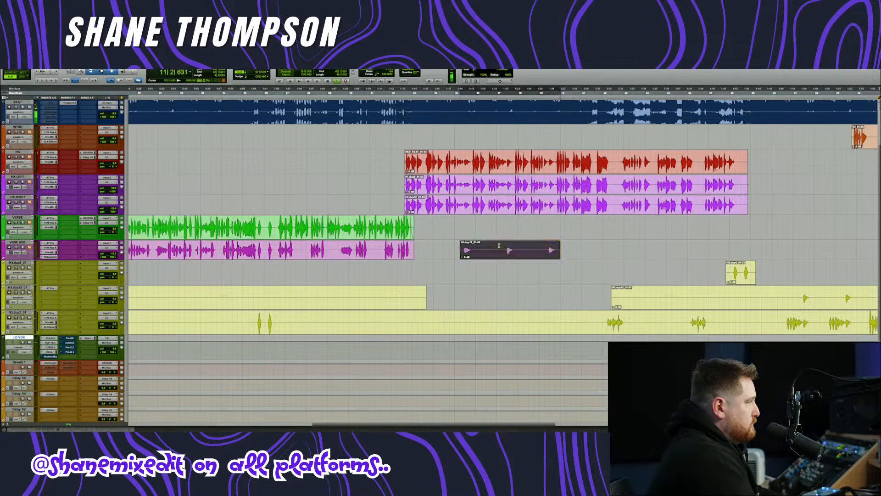
# - Delete the silent audio before the outro phrases on the middle yellow track and move their clip to the VRSE DUB track
pyautogui.hscroll(10, 498, 250)
pyautogui.moveTo(291, 298); pyautogui.dragTo(269, 300)
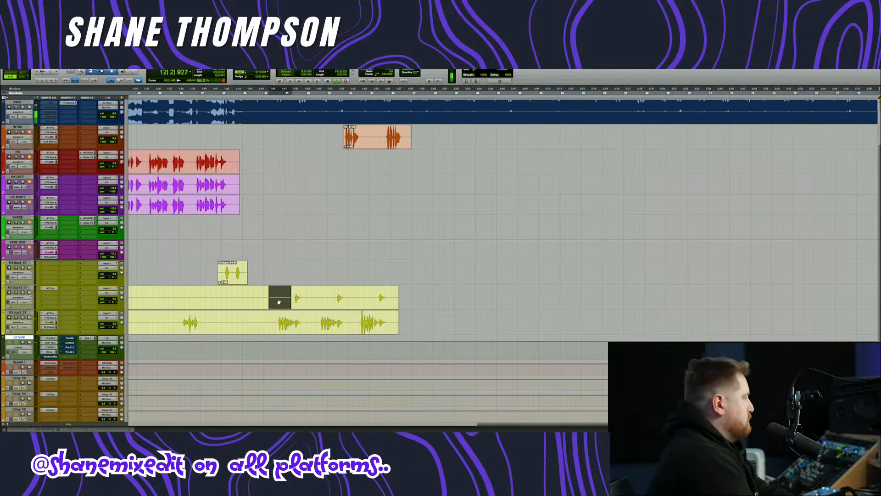
pyautogui.press('Delete')
pyautogui.click(254, 300)
pyautogui.press('Delete')
pyautogui.moveTo(324, 297); pyautogui.dragTo(323, 248)
# - Hide and make inactive the middle yellow track whose phrases were moved to VRSE DUB
pyautogui.hscroll(-5, 275, 240)
pyautogui.scroll(1, 276, 240)
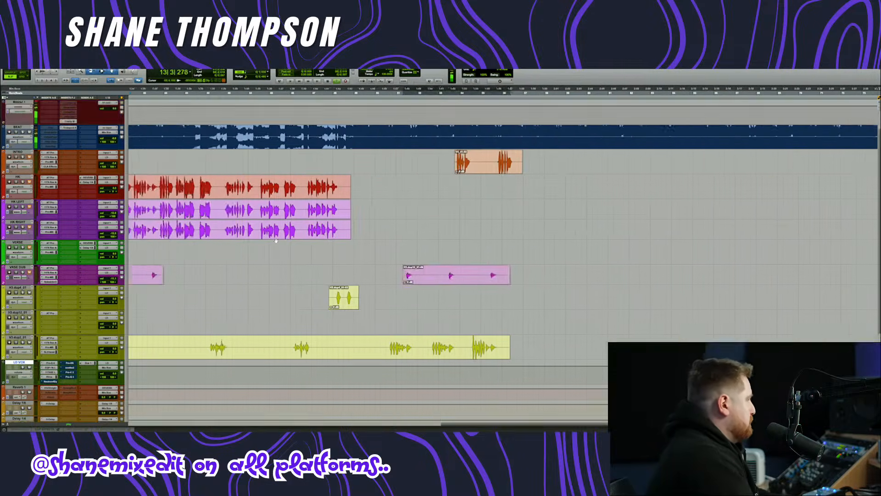
pyautogui.press('r')
pyautogui.press('r')
pyautogui.press('r')
pyautogui.rightClick(22, 312)
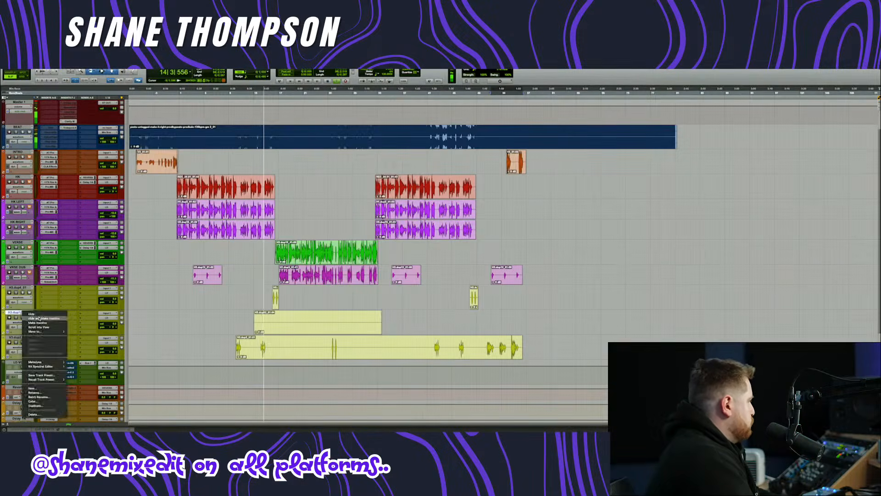
pyautogui.click(39, 318)
# - Move both short clips from the upper yellow track onto the lower one, and hide and make inactive the emptied track
pyautogui.scroll(3, 334, 303)
pyautogui.hscroll(-4, 334, 303)
pyautogui.scroll(3, 332, 303)
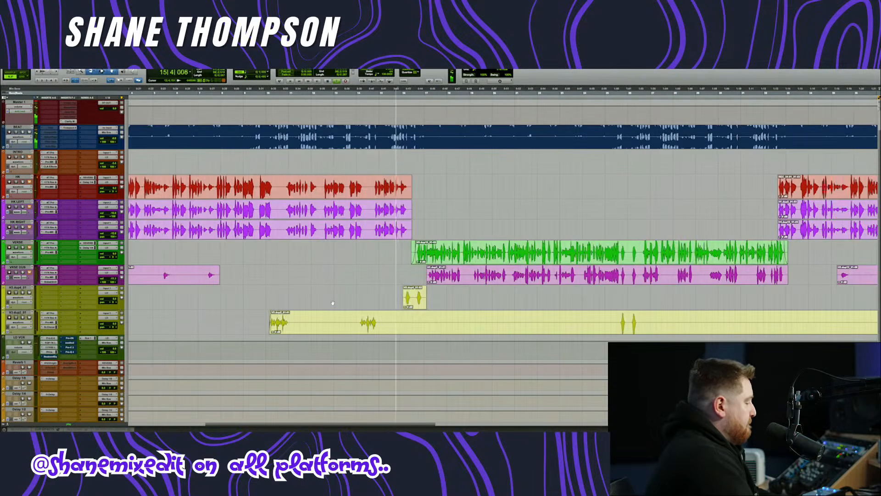
pyautogui.hscroll(1, 401, 310)
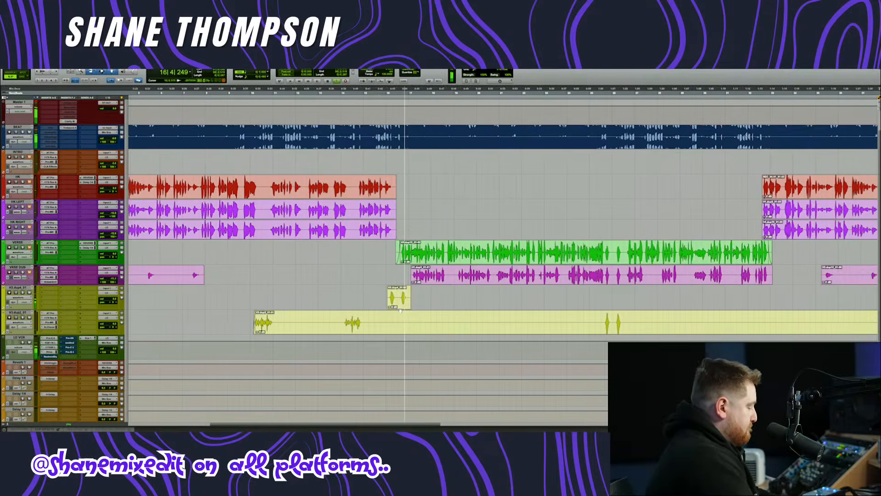
pyautogui.hscroll(10, 625, 305)
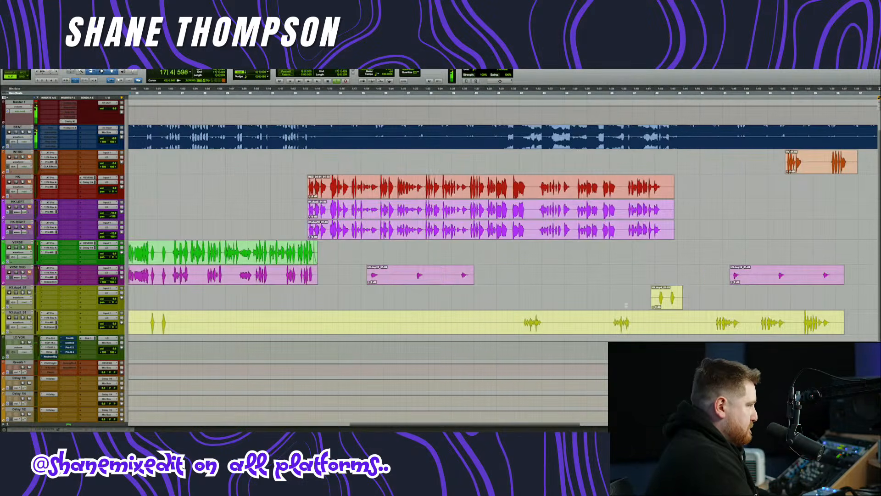
pyautogui.moveTo(664, 300); pyautogui.dragTo(664, 322)
pyautogui.scroll(-4, 664, 322)
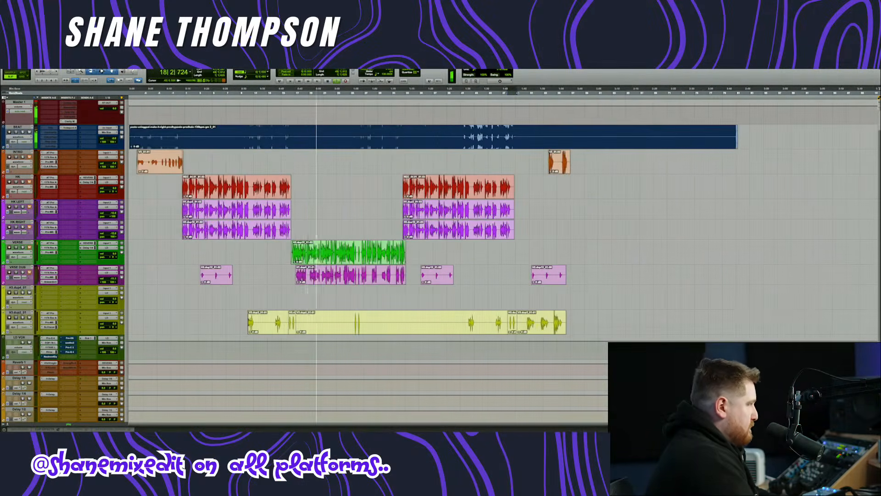
pyautogui.rightClick(24, 287)
pyautogui.click(46, 293)
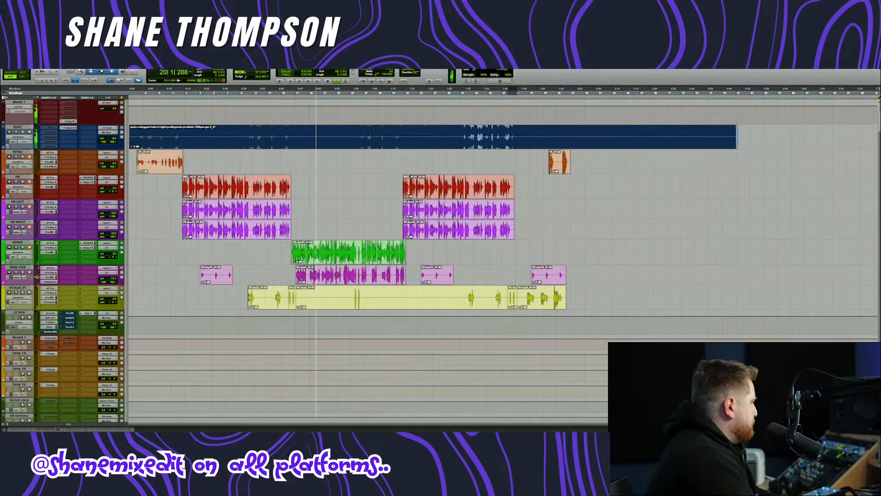
# - Play the ad-libs in the first hook and insert CLA Effects on the remaining yellow track
pyautogui.scroll(3, 248, 241)
pyautogui.click(249, 240)
pyautogui.scroll(3, 249, 241)
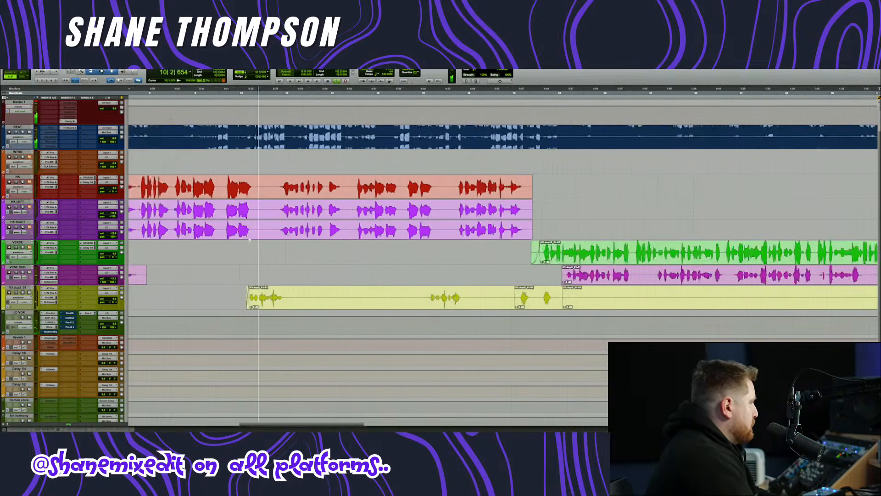
pyautogui.scroll(4, 249, 240)
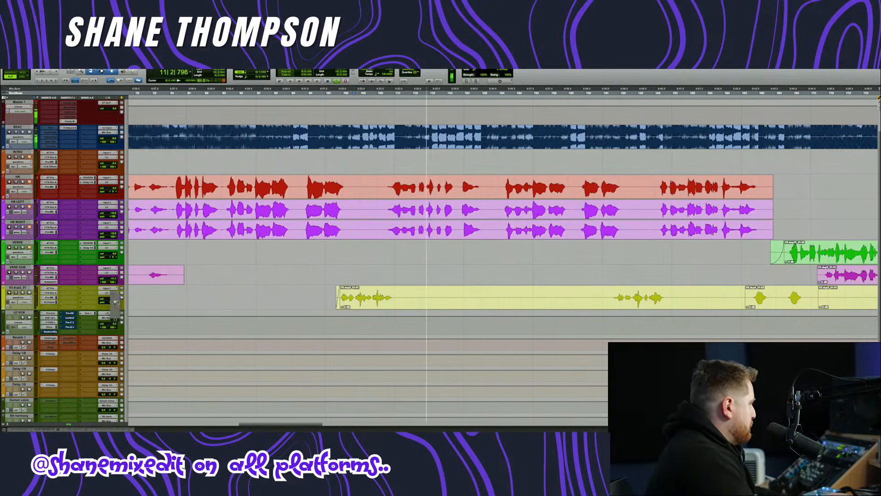
pyautogui.click(67, 303)
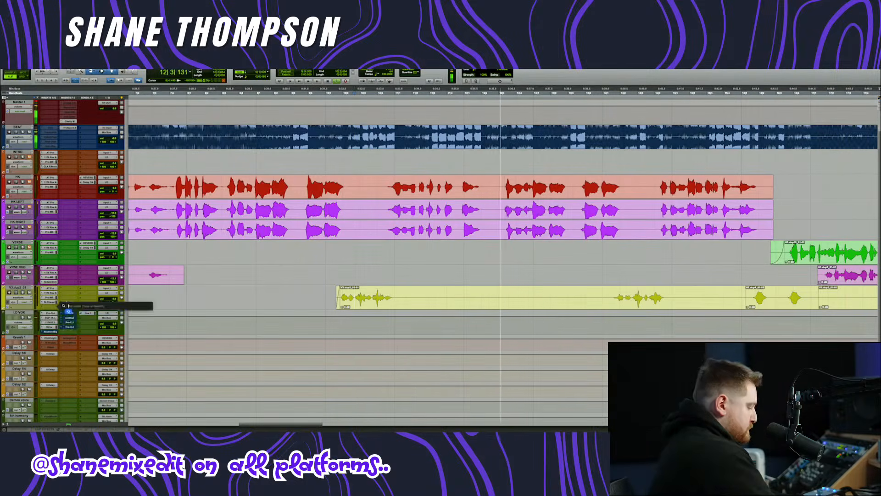
pyautogui.write('cla')
pyautogui.click(71, 322)
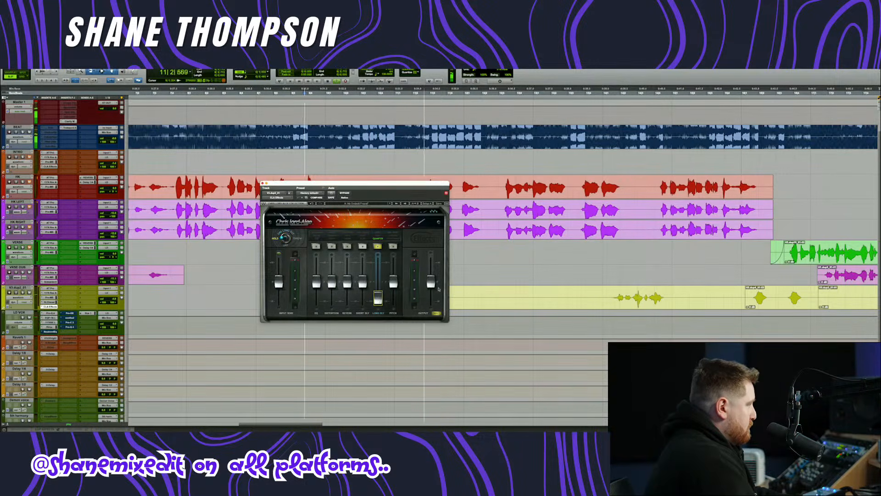
# - Lower the output fader in CLA Effects, enable its reverb at a reduced level, and close the plug-in
pyautogui.moveTo(431, 283); pyautogui.dragTo(431, 294)
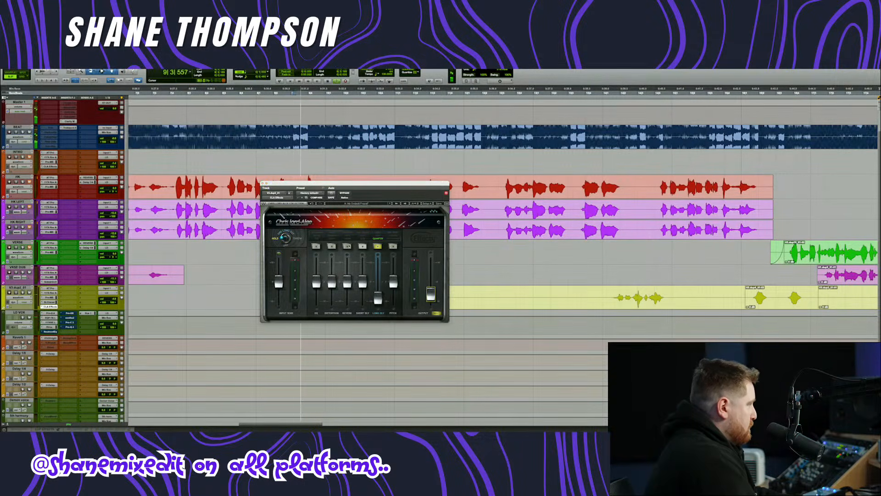
pyautogui.moveTo(347, 281); pyautogui.dragTo(348, 294)
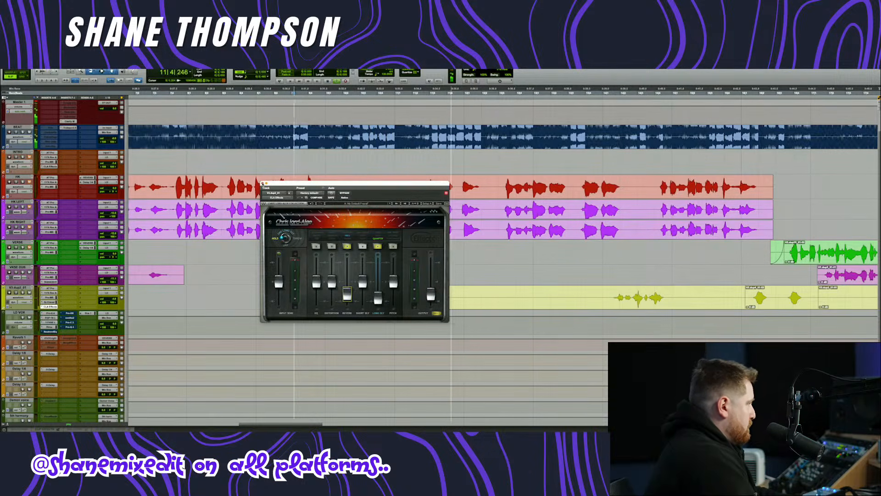
pyautogui.click(262, 183)
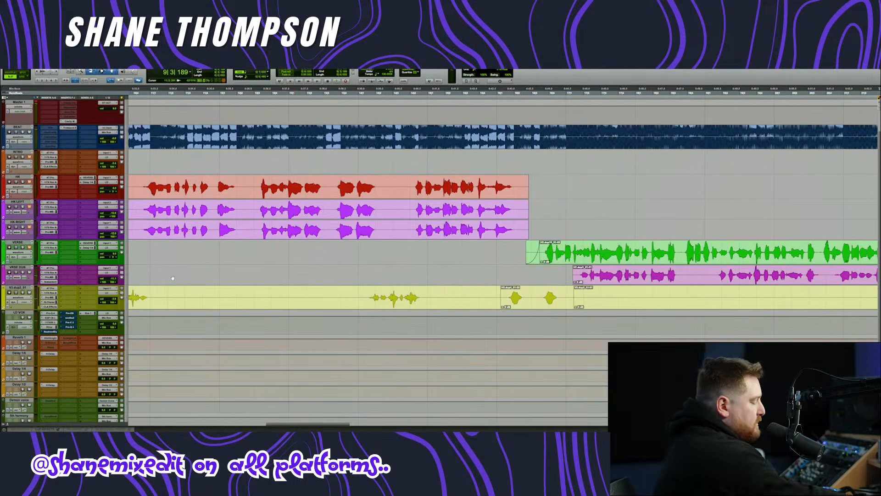
# - Trim the start of the long yellow clip up to just before its two phrases within the verse
pyautogui.scroll(-5, 173, 278)
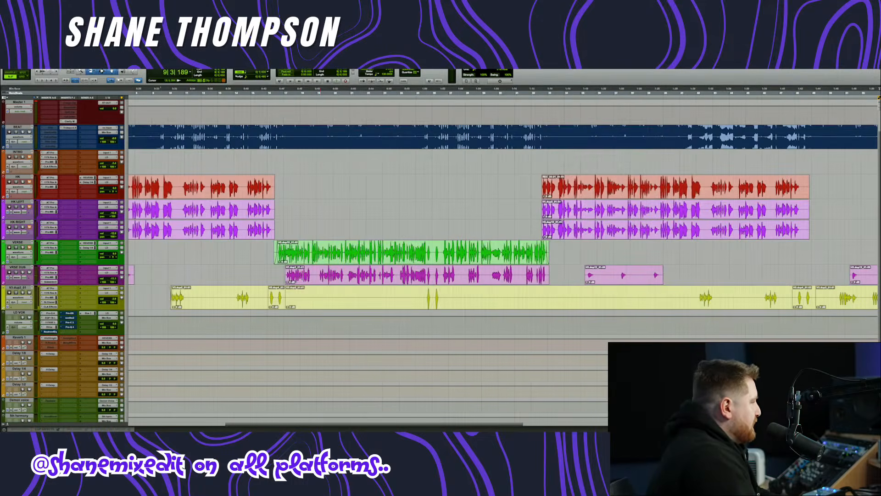
pyautogui.moveTo(287, 296); pyautogui.dragTo(421, 296)
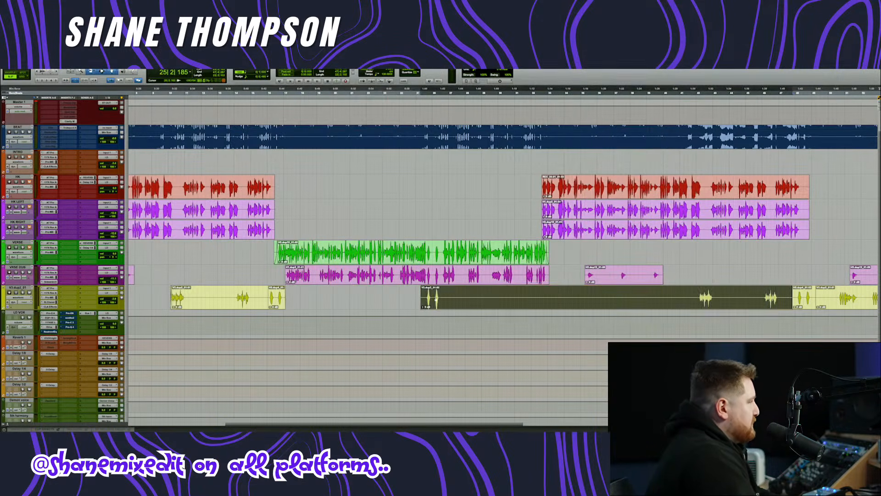
pyautogui.hscroll(5, 357, 295)
pyautogui.hscroll(-3, 357, 295)
pyautogui.scroll(4, 337, 303)
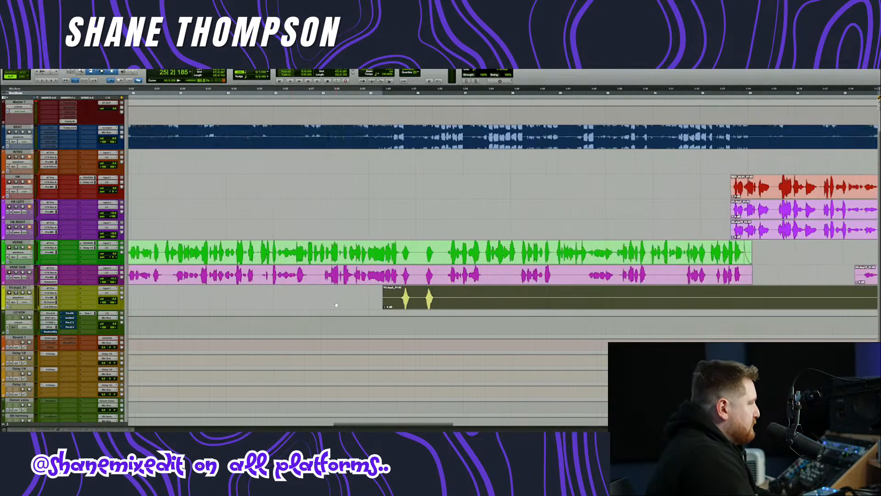
pyautogui.scroll(-3, 351, 300)
pyautogui.scroll(-3, 379, 295)
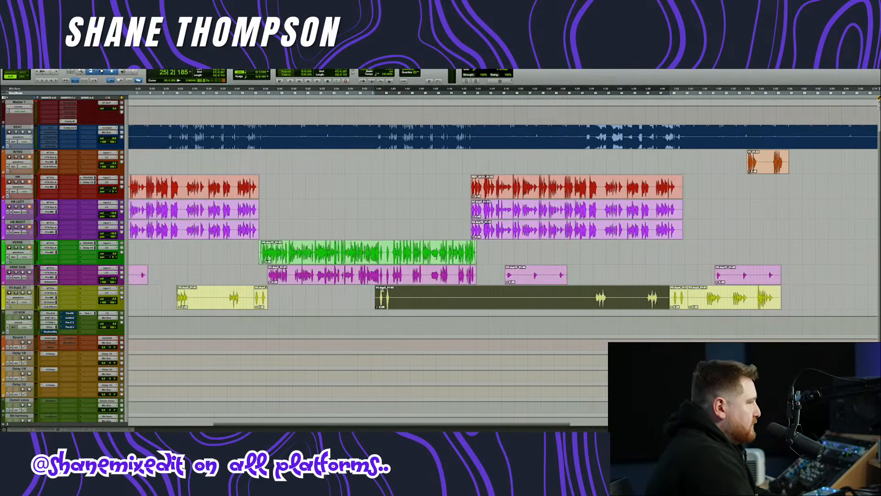
# - Select the last short magenta clip, which lies after the final hook, and mute it
pyautogui.hscroll(1, 485, 291)
pyautogui.click(522, 264)
pyautogui.click(501, 276)
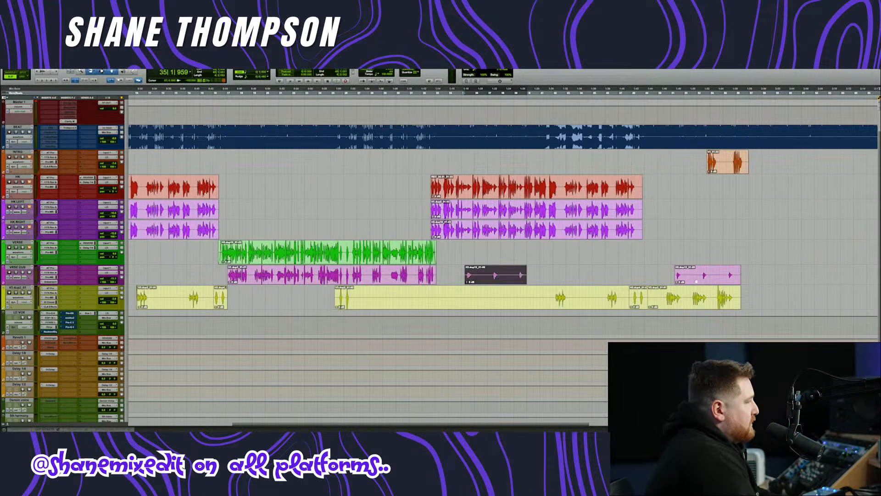
pyautogui.click(694, 274)
pyautogui.hscroll(5, 459, 267)
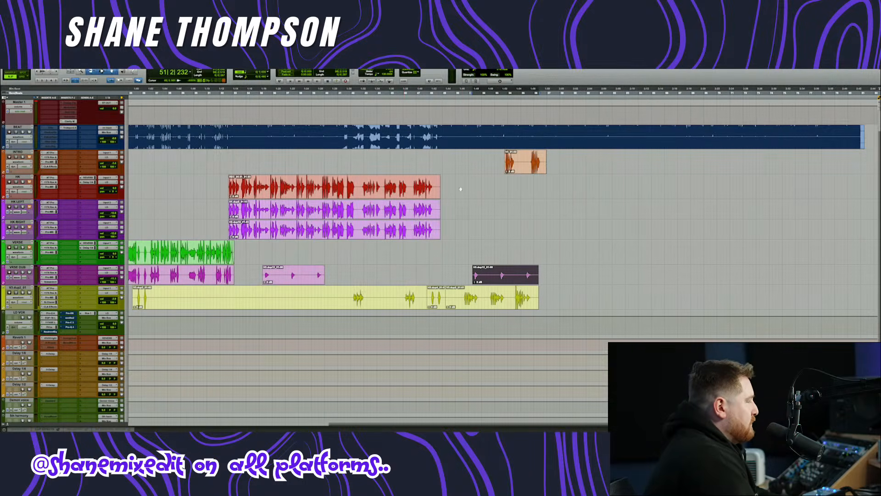
pyautogui.click(305, 279)
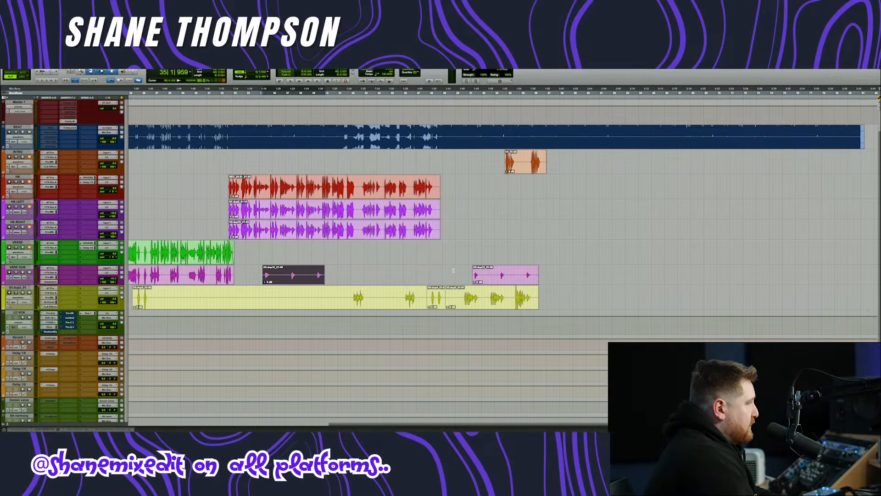
pyautogui.moveTo(451, 272); pyautogui.dragTo(555, 276)
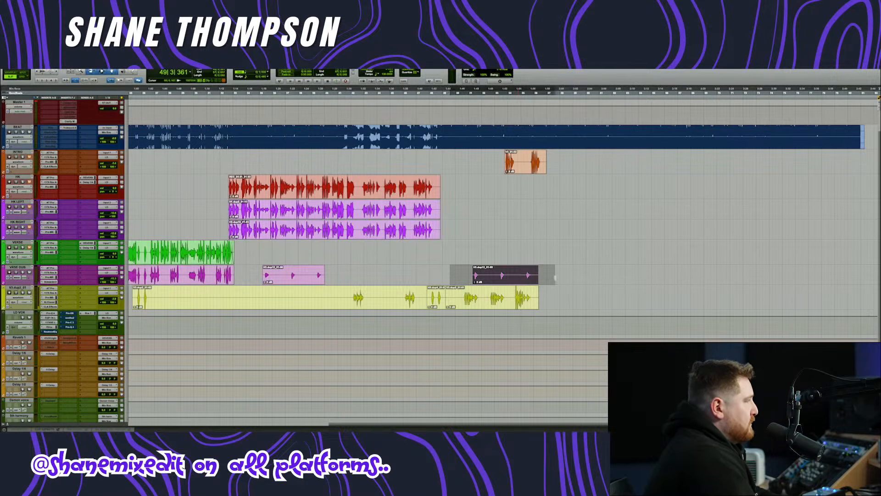
pyautogui.rightClick(519, 276)
pyautogui.click(538, 371)
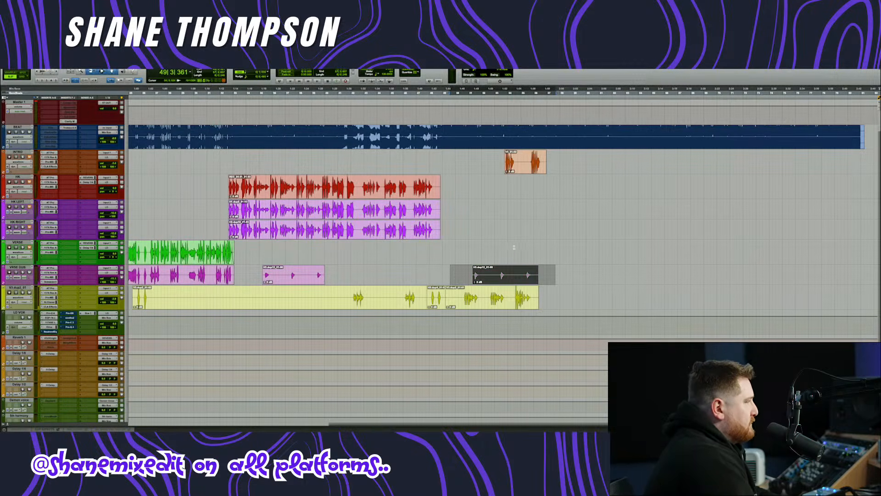
# - Reopen CLA Effects on the yellow ad-lib track, review its fader settings, and close the plug-in
pyautogui.click(523, 168)
pyautogui.hscroll(-10, 392, 227)
pyautogui.scroll(-1, 392, 227)
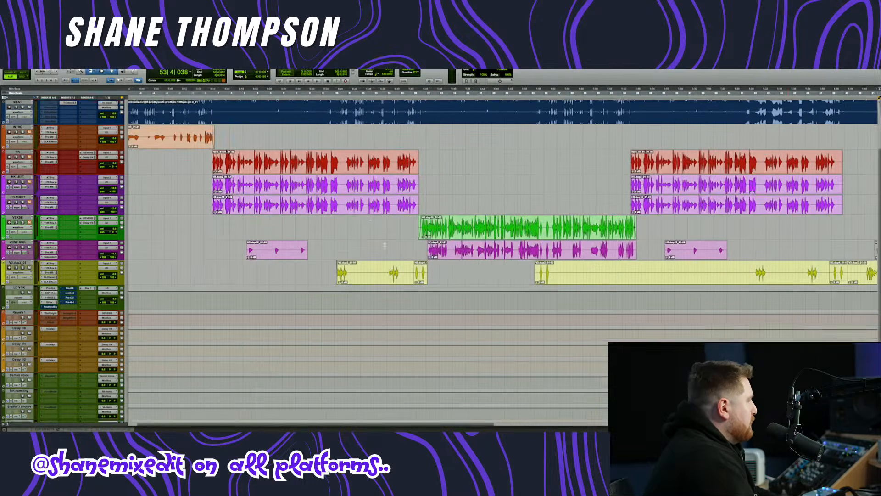
pyautogui.scroll(2, 393, 226)
pyautogui.click(50, 335)
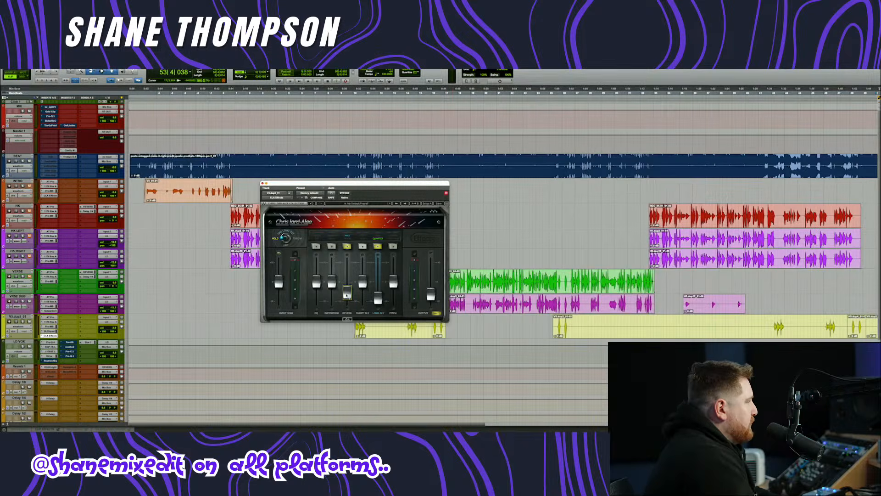
pyautogui.click(262, 184)
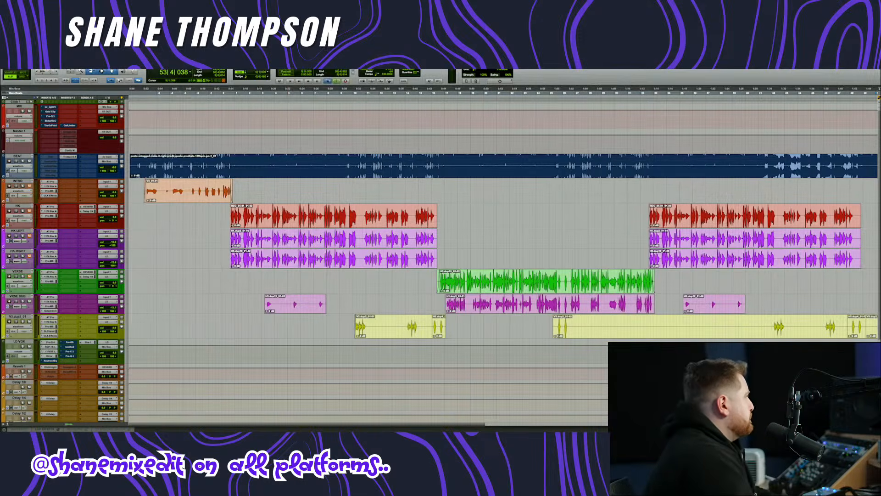
# - Play the song from the start and take the Shadow Hills mastering compressor on the mix bus out of bypass
pyautogui.press('Return')
pyautogui.press('space')
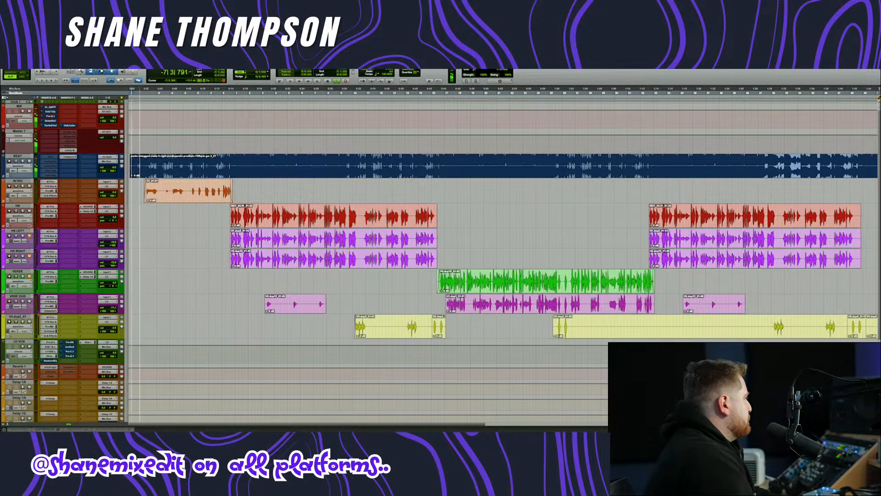
pyautogui.scroll(1, 283, 286)
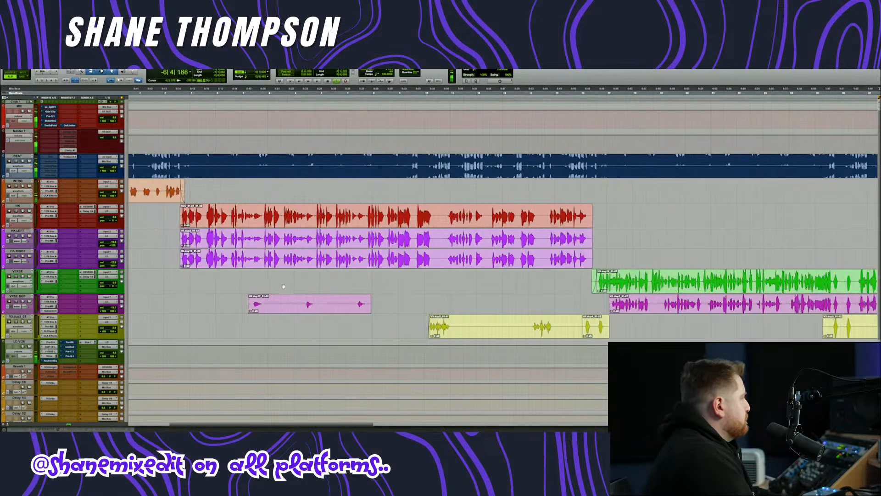
pyautogui.hscroll(-3, 282, 286)
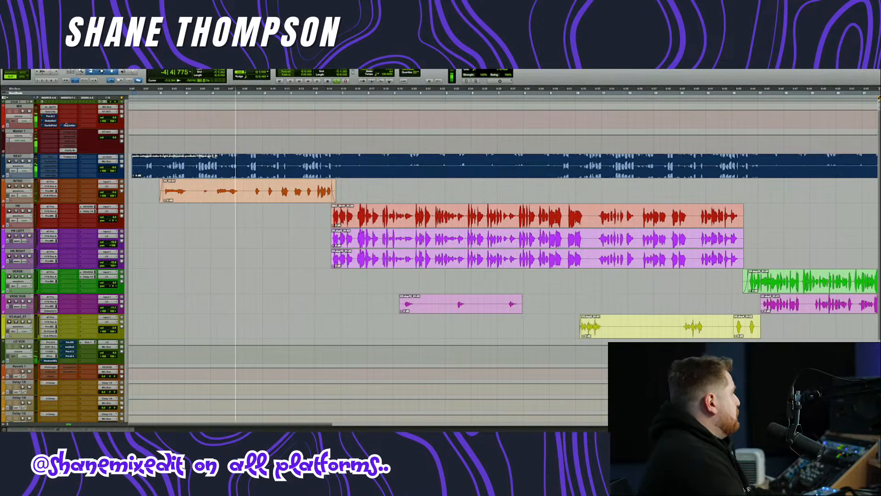
pyautogui.click(50, 121)
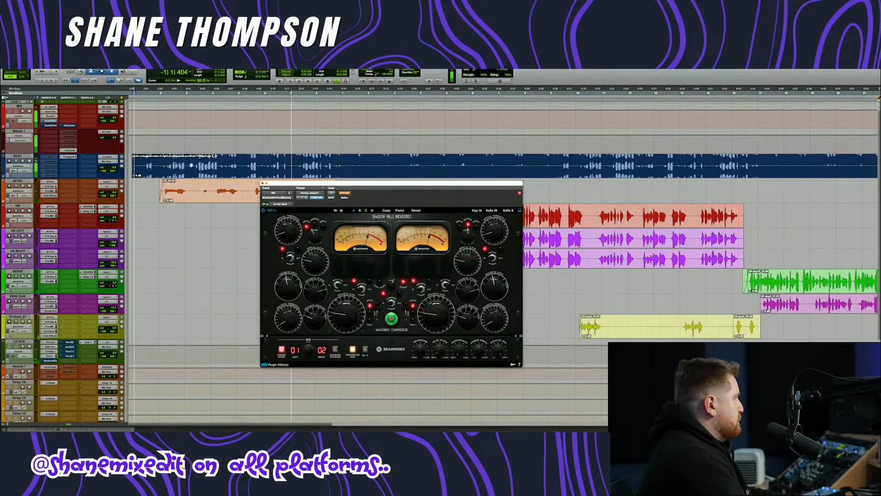
pyautogui.click(344, 193)
pyautogui.click(263, 183)
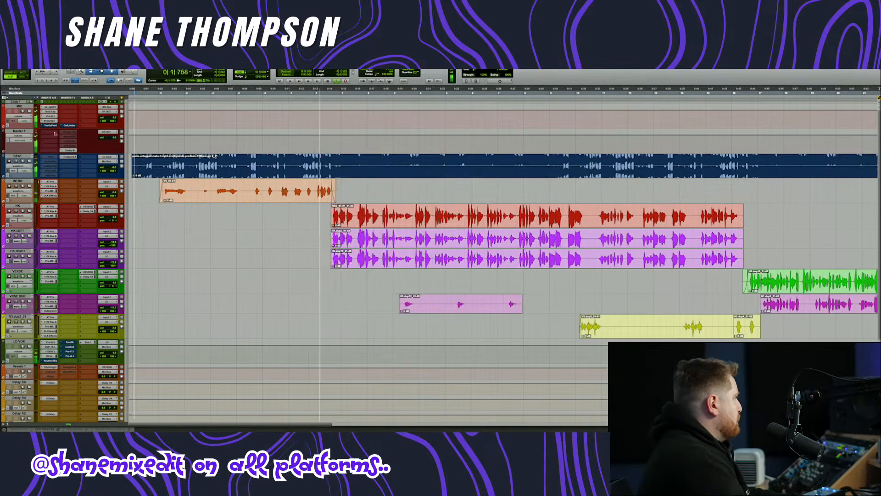
# - Take the last two mix bus inserts out of bypass, check the Oxford Limiter, and close it
pyautogui.keyDown('super'); pyautogui.click(51, 125); pyautogui.keyUp('super')
pyautogui.keyDown('super'); pyautogui.click(69, 125); pyautogui.keyUp('super')
pyautogui.click(69, 126)
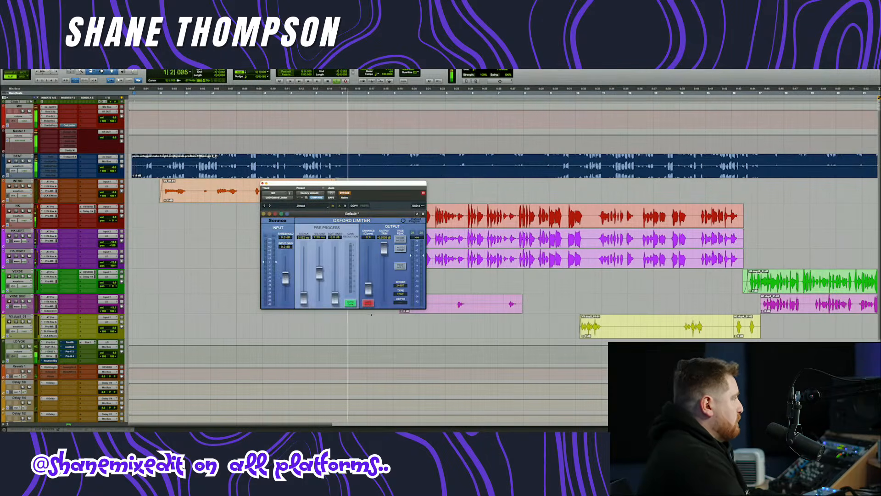
pyautogui.click(262, 183)
# - Remove the silence before the short yellow clip at the end of the first hook
pyautogui.scroll(-1, 339, 193)
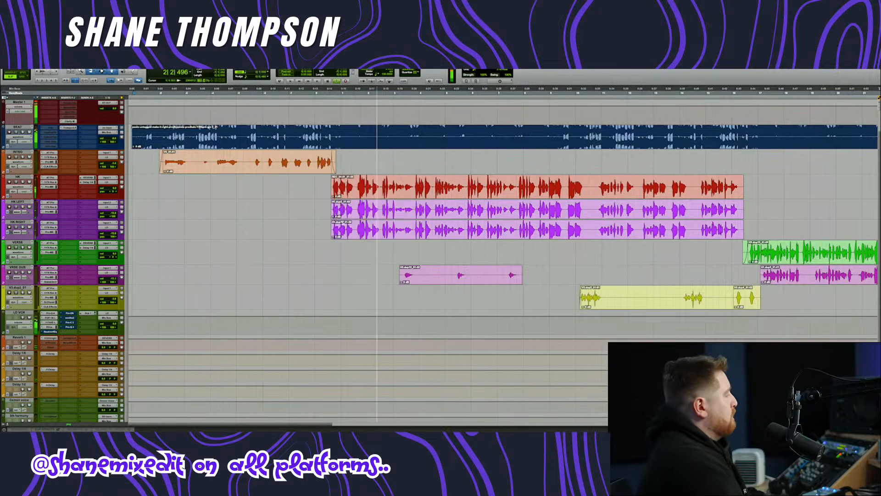
pyautogui.scroll(3, 339, 193)
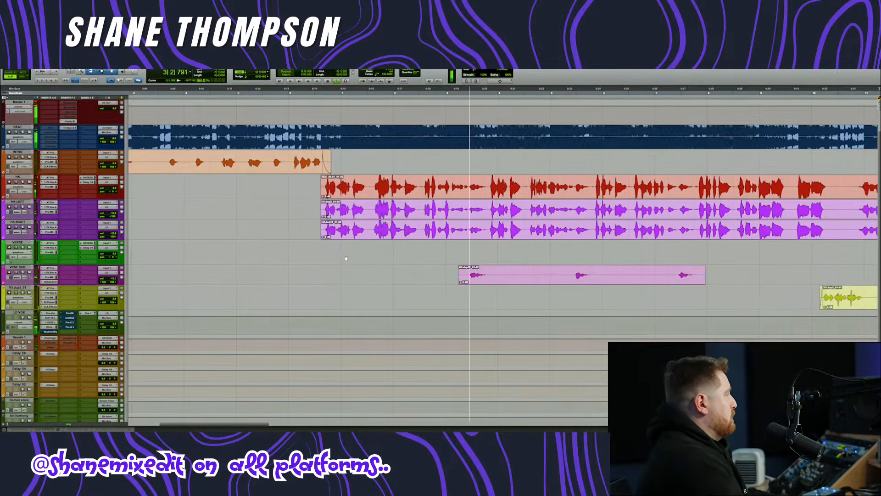
pyautogui.scroll(3, 347, 258)
pyautogui.scroll(-4, 346, 259)
pyautogui.hscroll(10, 346, 259)
pyautogui.scroll(1, 346, 259)
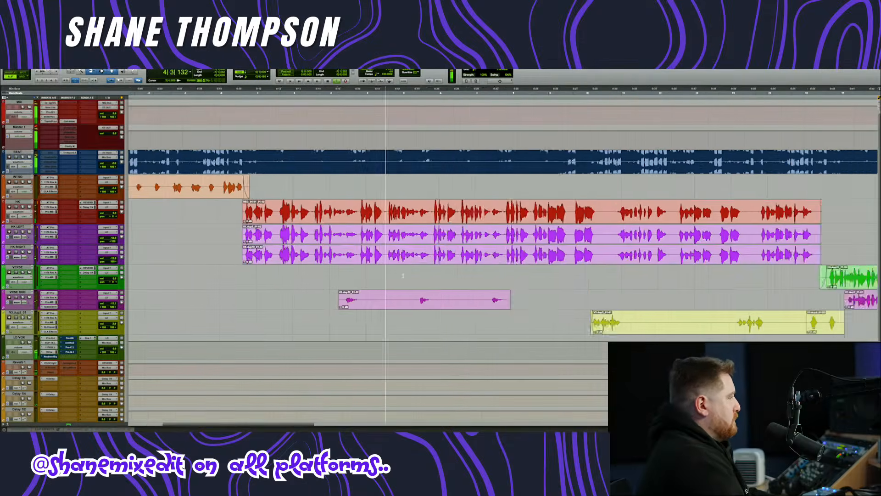
pyautogui.scroll(-1, 357, 293)
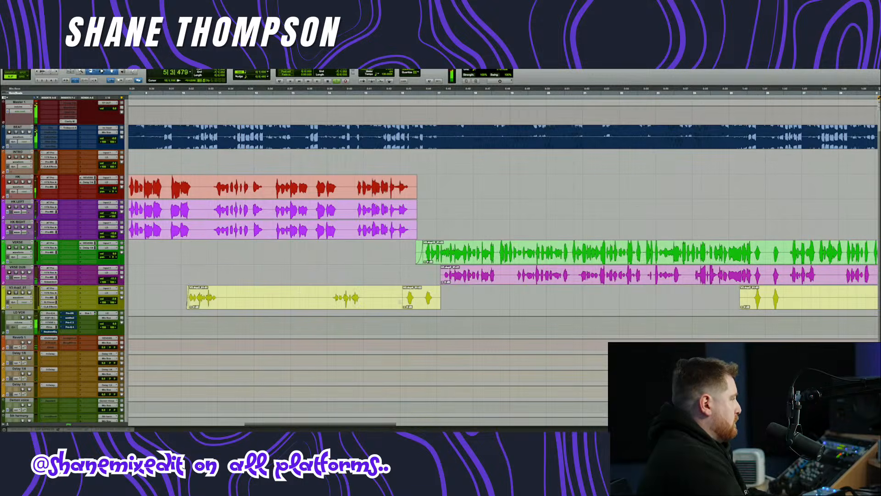
pyautogui.moveTo(399, 301); pyautogui.dragTo(352, 302)
# - Delete the silent stretch of the long yellow clip between its verse phrases and its first phrase in the last hook
pyautogui.hscroll(7, 353, 300)
pyautogui.scroll(-1, 353, 301)
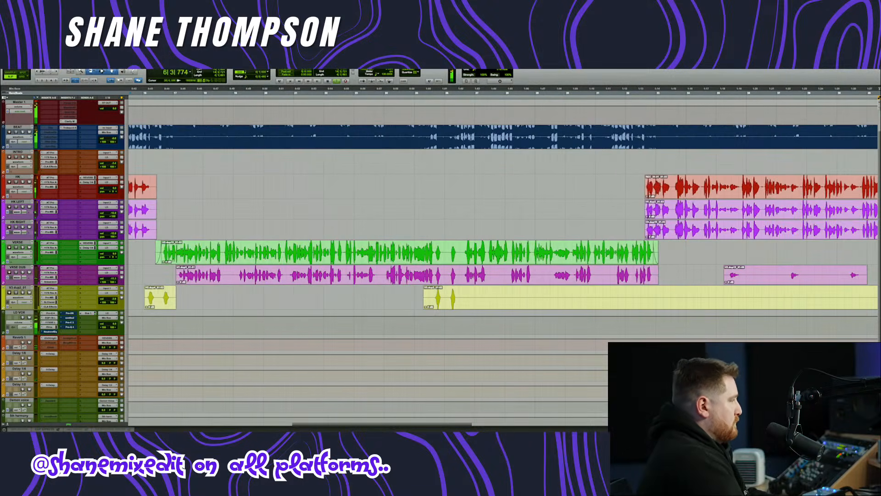
pyautogui.hscroll(12, 502, 257)
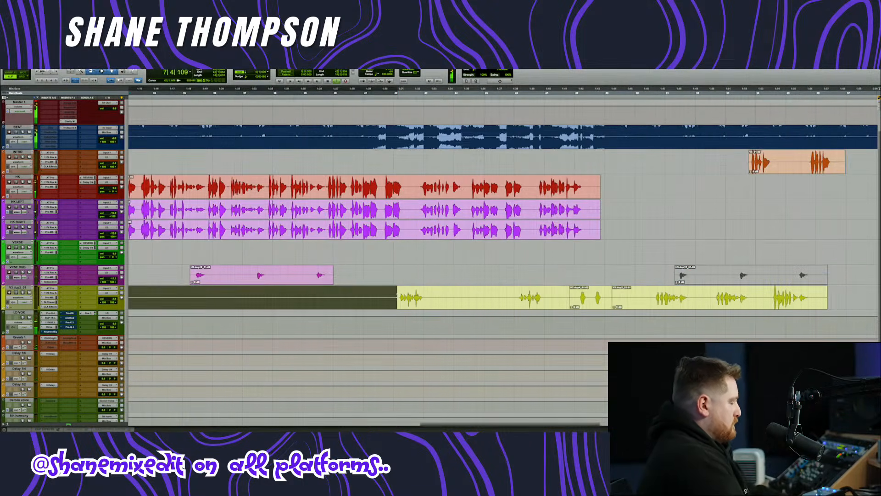
pyautogui.press('Delete')
pyautogui.hscroll(-18, 372, 297)
pyautogui.scroll(-1, 373, 297)
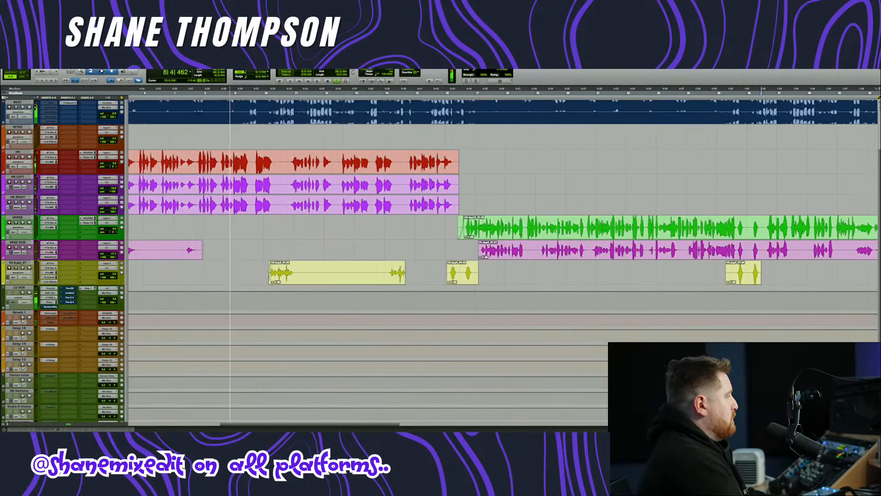
# - Activate the Neutron equalizer on the LD VOX track and extend the end of the first yellow ad-lib clip
pyautogui.scroll(-1, 503, 256)
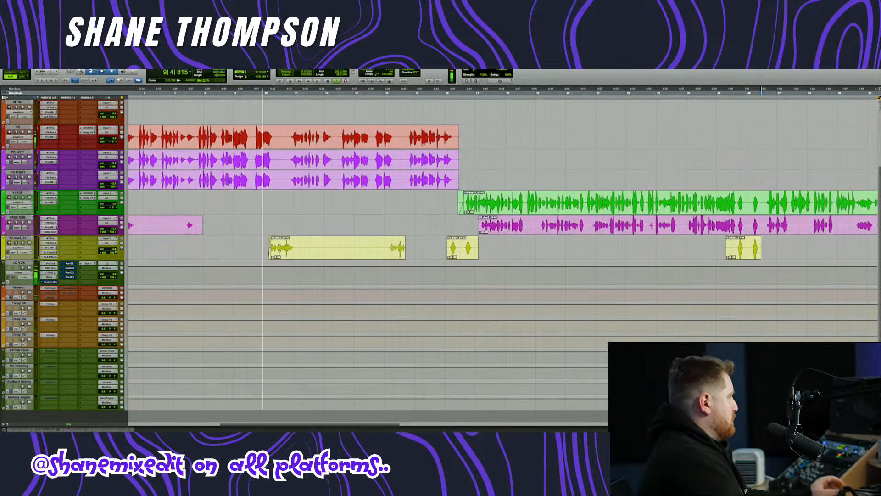
pyautogui.keyDown('alt'); pyautogui.scroll(2, 262, 217); pyautogui.keyUp('alt')
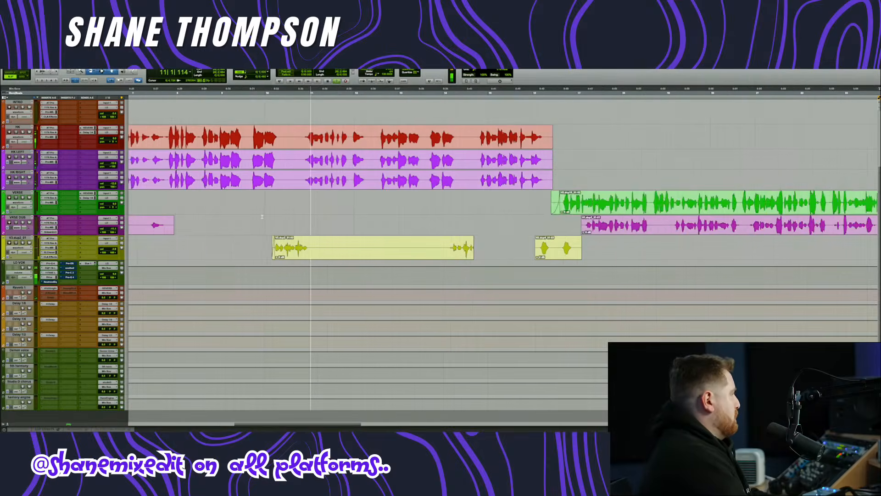
pyautogui.keyDown('alt'); pyautogui.scroll(1, 262, 216); pyautogui.keyUp('alt')
pyautogui.scroll(1, 262, 217)
pyautogui.keyDown('alt'); pyautogui.scroll(-3, 287, 257); pyautogui.keyUp('alt')
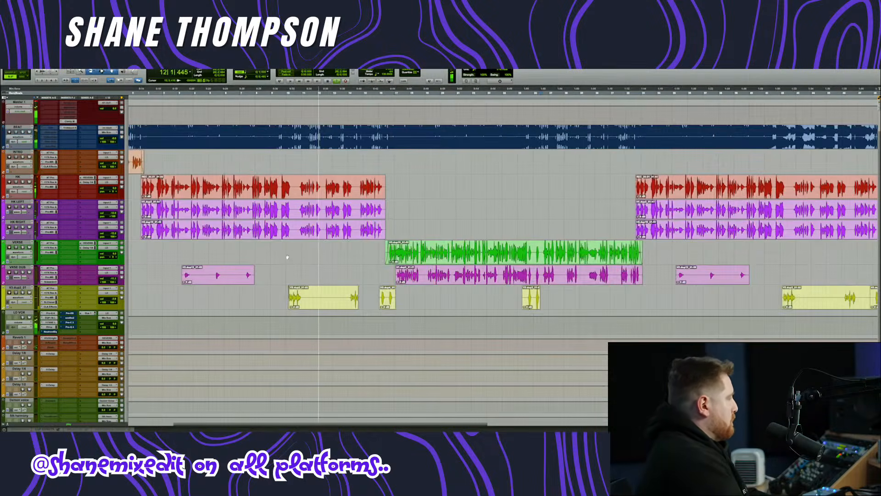
pyautogui.click(50, 327)
pyautogui.click(51, 332)
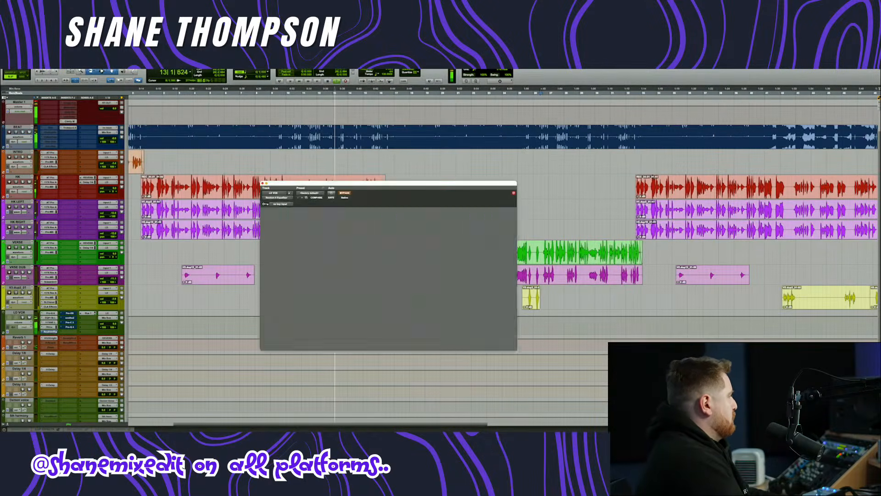
pyautogui.moveTo(351, 185); pyautogui.dragTo(438, 153)
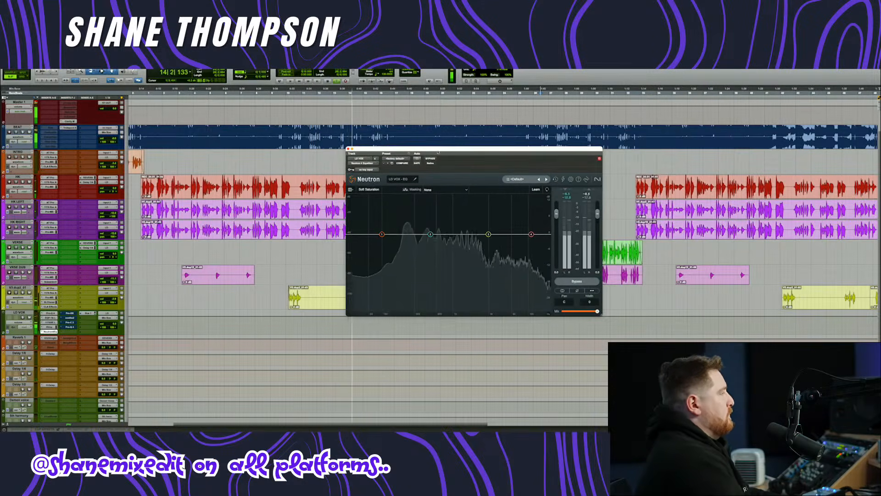
pyautogui.moveTo(381, 169); pyautogui.dragTo(490, 170)
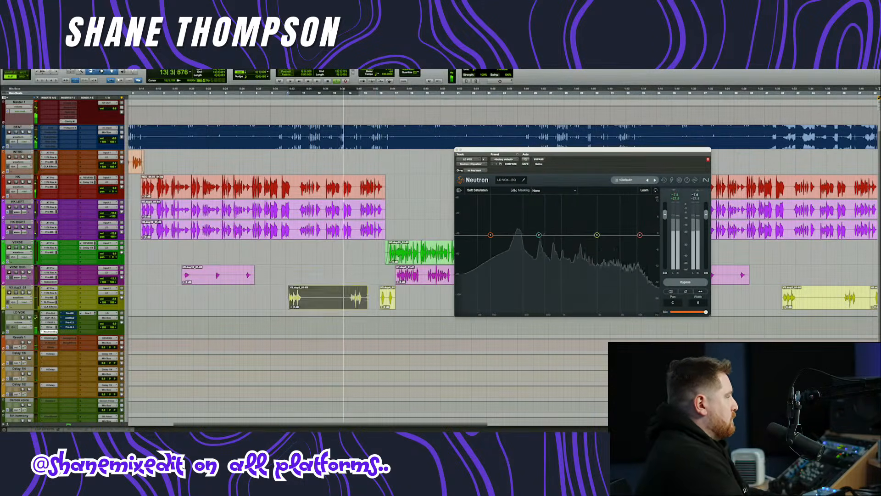
# - Shape the LD VOX track in Neutron with gentle cuts in the low, low-mid and upper-mid bands
pyautogui.moveTo(550, 154); pyautogui.dragTo(469, 163)
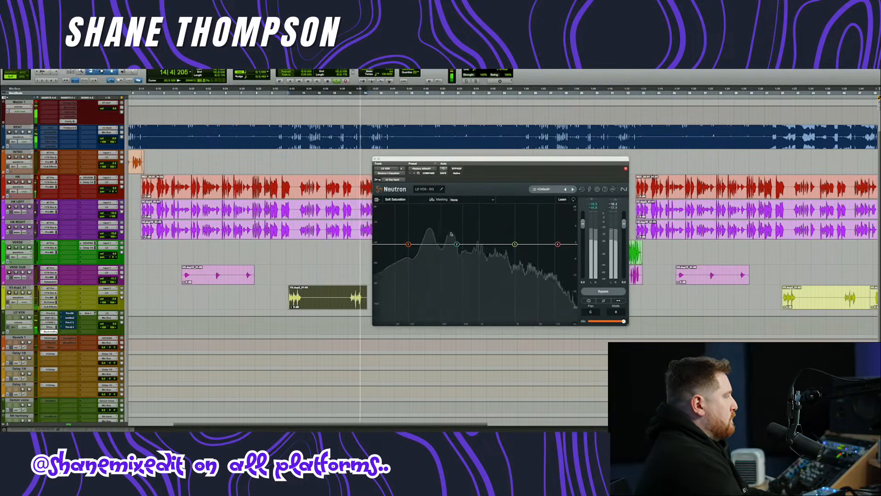
pyautogui.moveTo(408, 243); pyautogui.dragTo(438, 247)
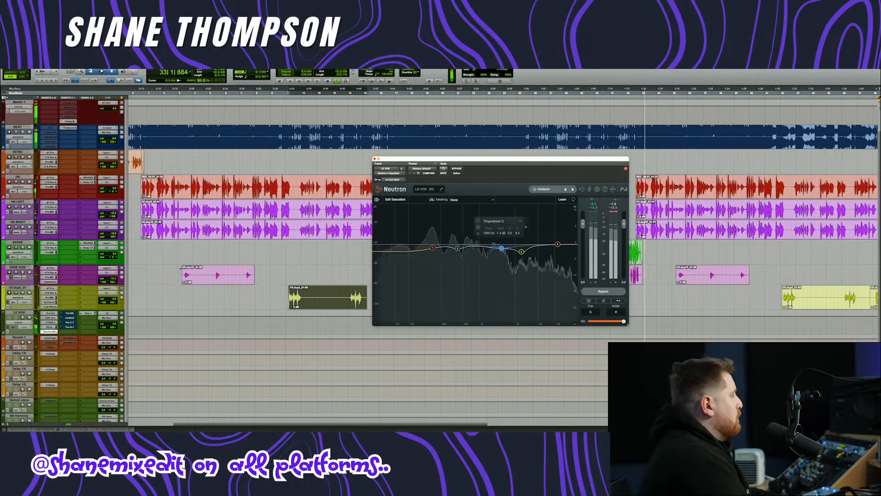
# - Take Pro-DS on the LD VOX track out of bypass and shift its detection range to lower frequencies
pyautogui.click(73, 313)
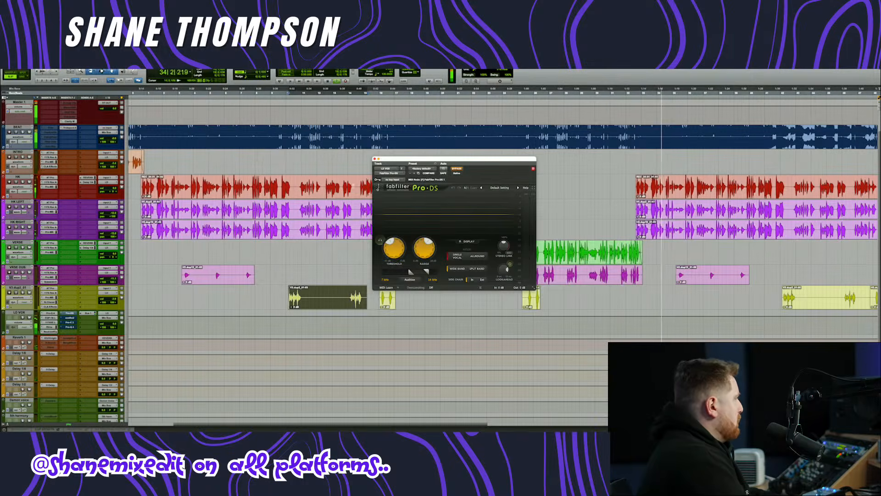
pyautogui.click(459, 170)
pyautogui.moveTo(411, 273); pyautogui.dragTo(406, 273)
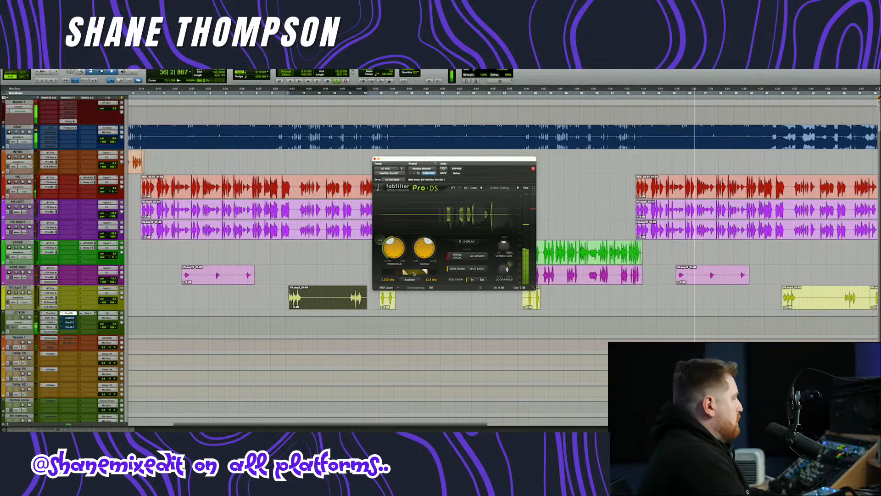
# - Activate soothe on the LD VOX track, extend its low cut downward, raise the low band, and replay the last hook
pyautogui.click(71, 318)
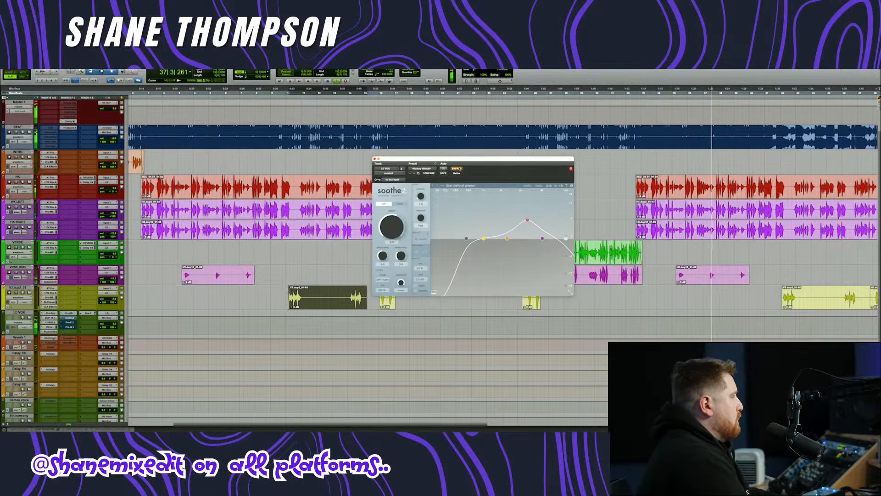
pyautogui.click(459, 169)
pyautogui.moveTo(467, 239); pyautogui.dragTo(445, 239)
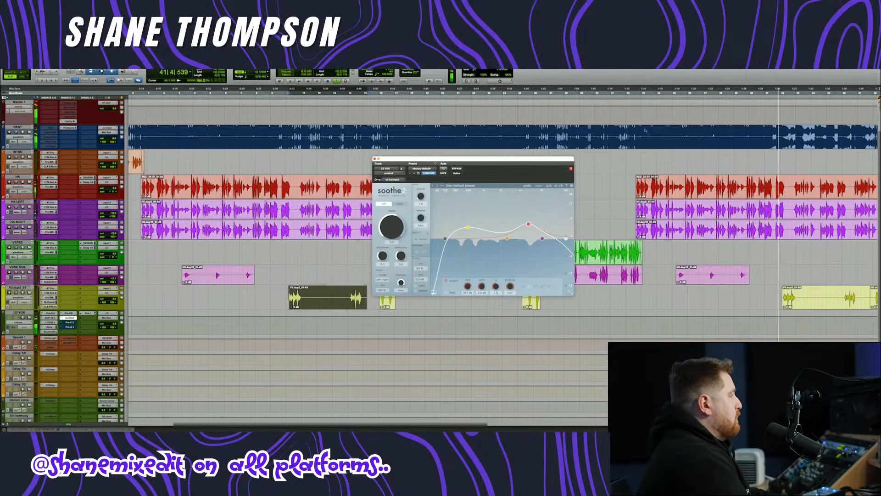
pyautogui.click(644, 93)
pyautogui.click(393, 239)
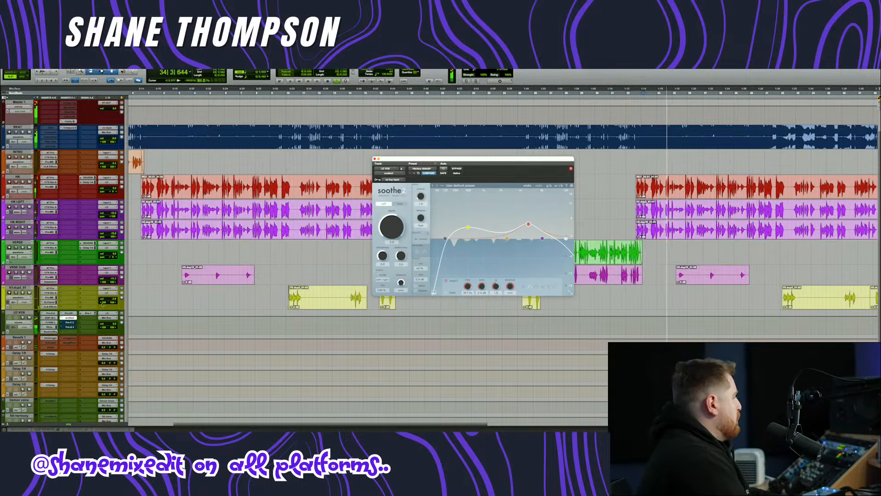
# - Insert FabFilter Pro-MB on the BEAT track in the slot after Trackspacer
pyautogui.click(70, 322)
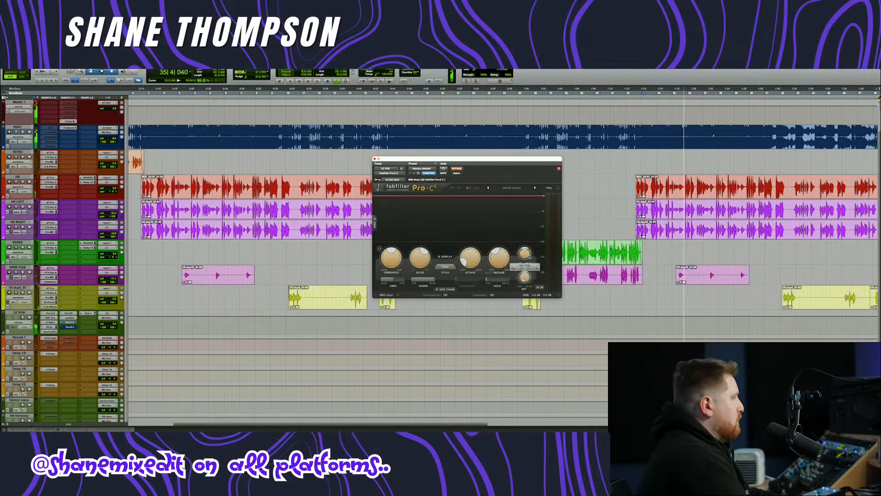
pyautogui.click(51, 130)
pyautogui.moveTo(82, 132)
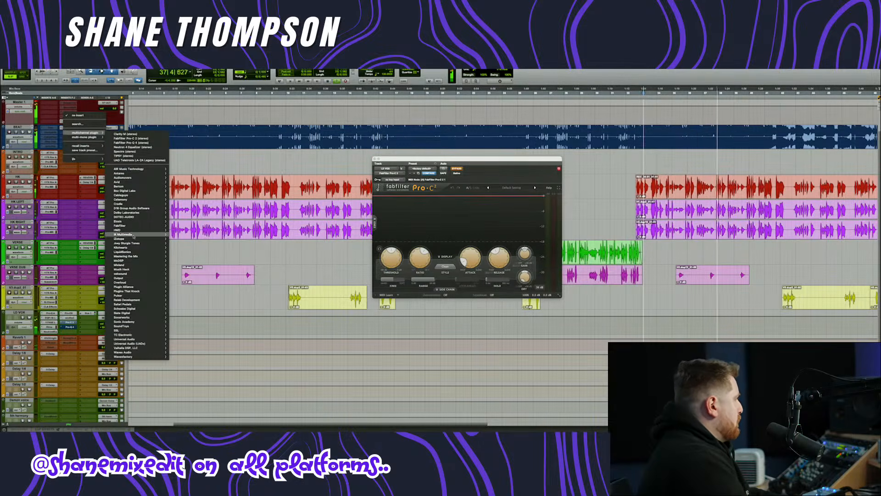
pyautogui.moveTo(160, 226)
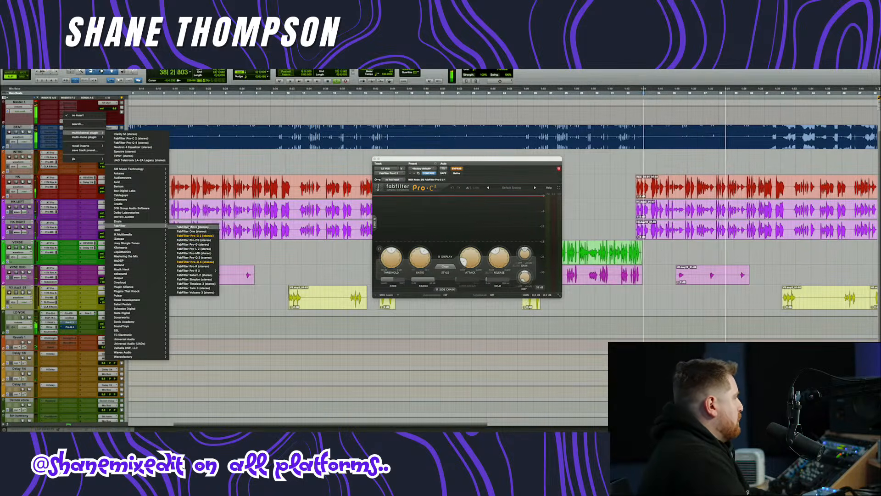
pyautogui.click(193, 253)
pyautogui.moveTo(439, 158); pyautogui.dragTo(419, 186)
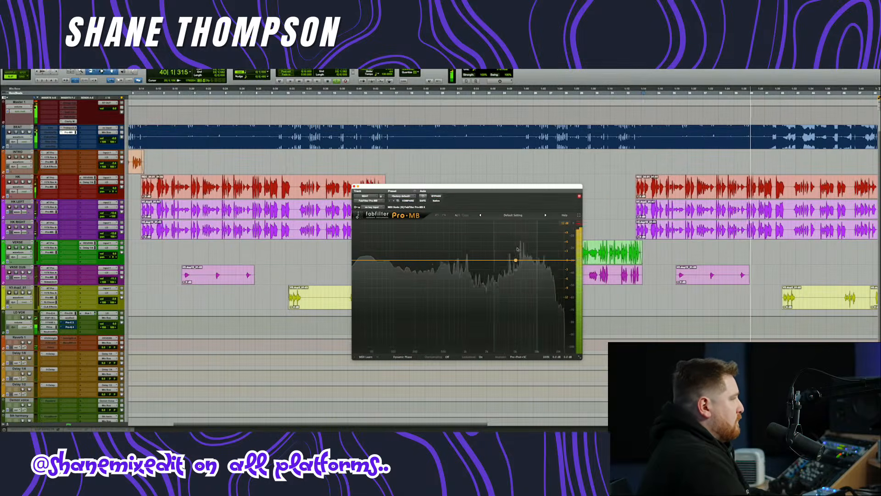
# - Add a high band and a low band in Pro-MB on the beat, widening the low band upward and adjusting the high band's threshold
pyautogui.click(529, 260)
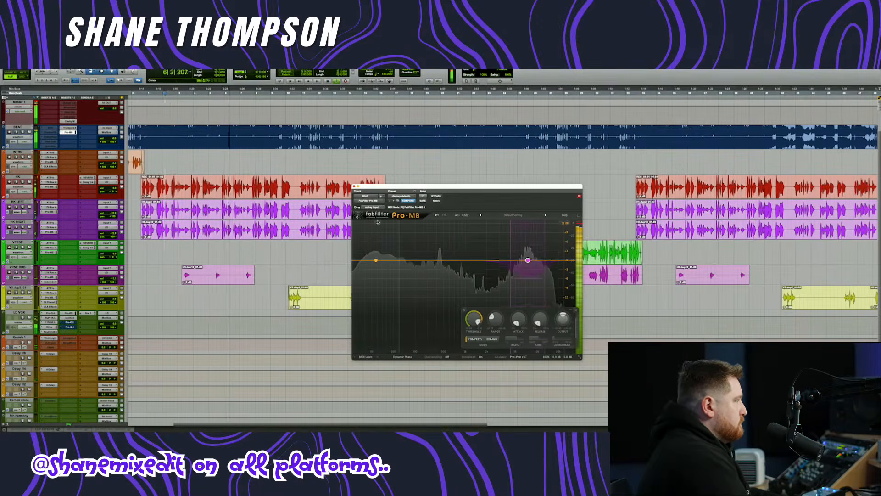
pyautogui.click(379, 260)
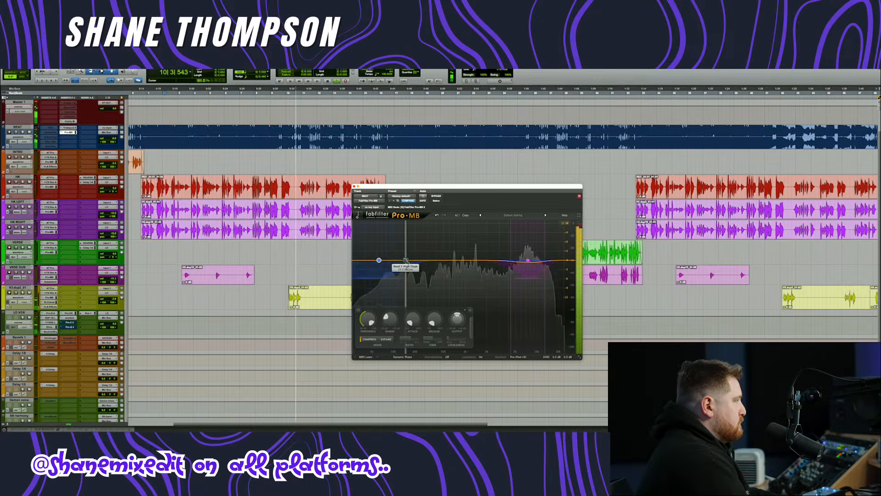
pyautogui.moveTo(407, 261); pyautogui.dragTo(411, 261)
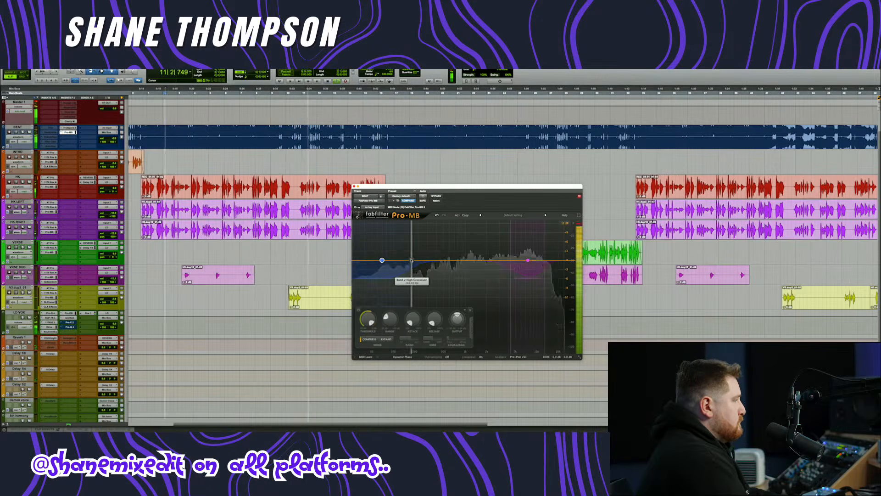
pyautogui.click(527, 260)
pyautogui.moveTo(473, 320); pyautogui.dragTo(476, 322)
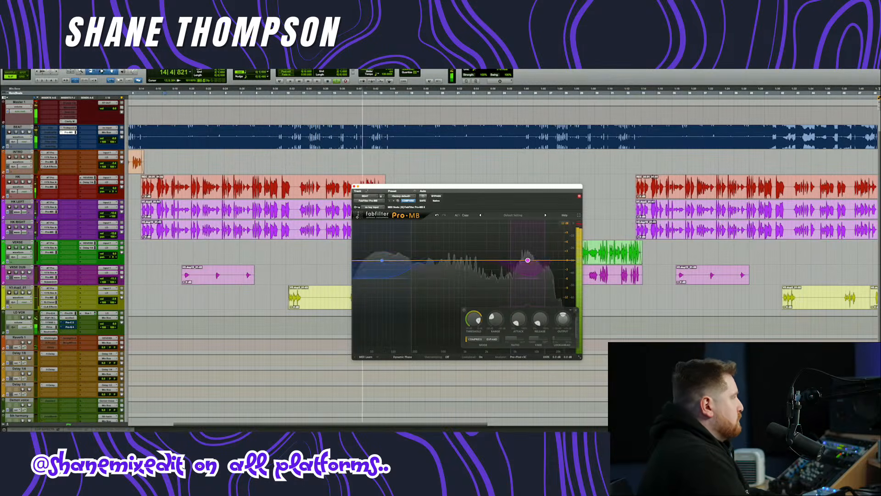
pyautogui.click(354, 187)
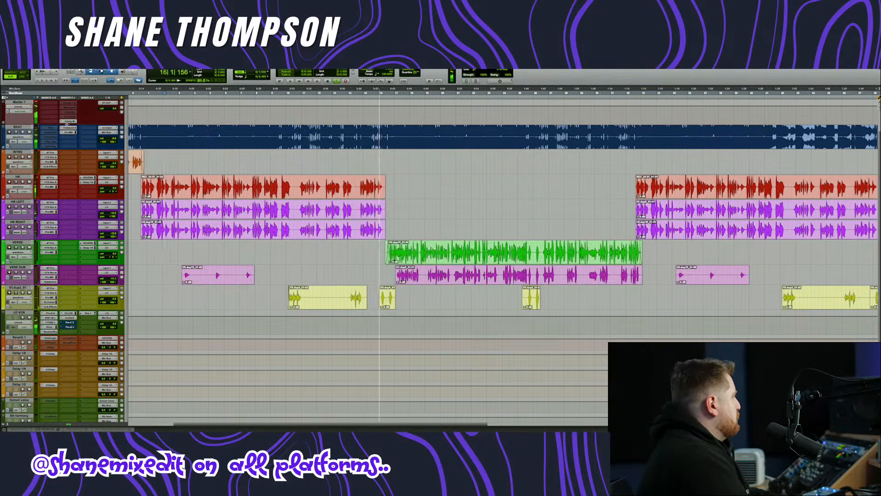
# - Take Pro-C 2 on the LD VOX track out of bypass and adjust its wet gain
pyautogui.click(69, 128)
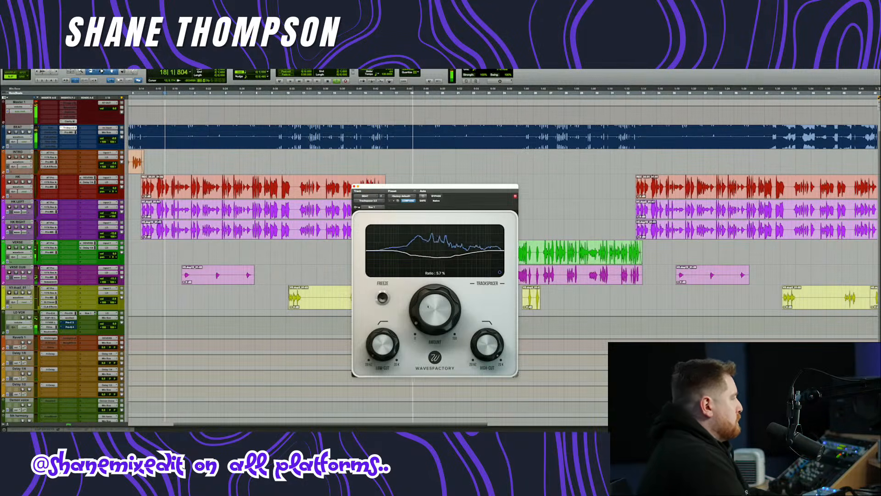
pyautogui.click(69, 318)
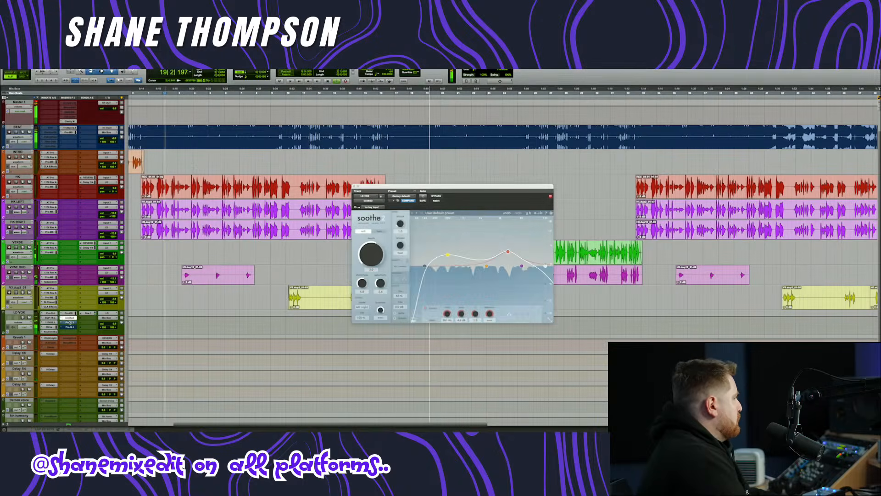
pyautogui.click(70, 322)
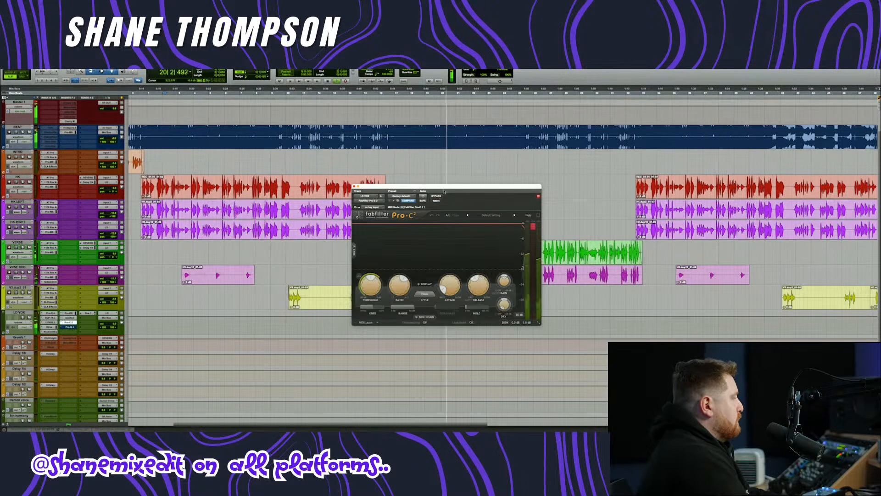
pyautogui.moveTo(444, 192); pyautogui.dragTo(448, 184)
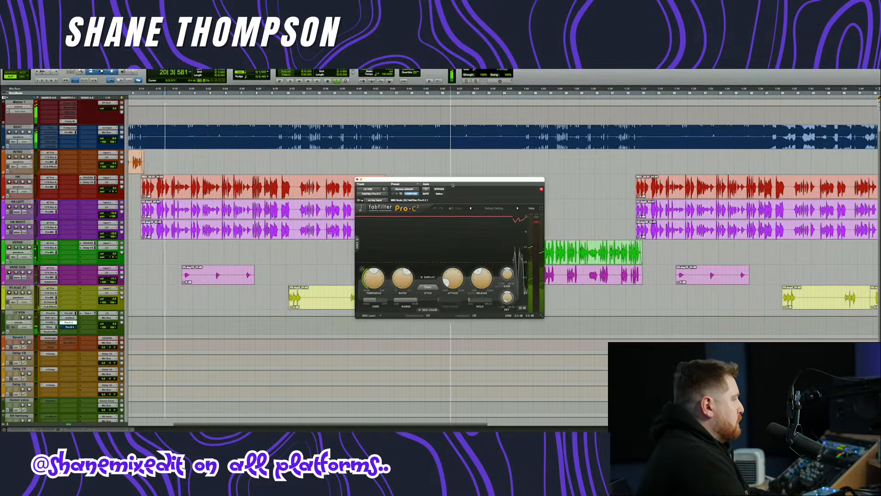
pyautogui.click(519, 308)
pyautogui.moveTo(507, 274)
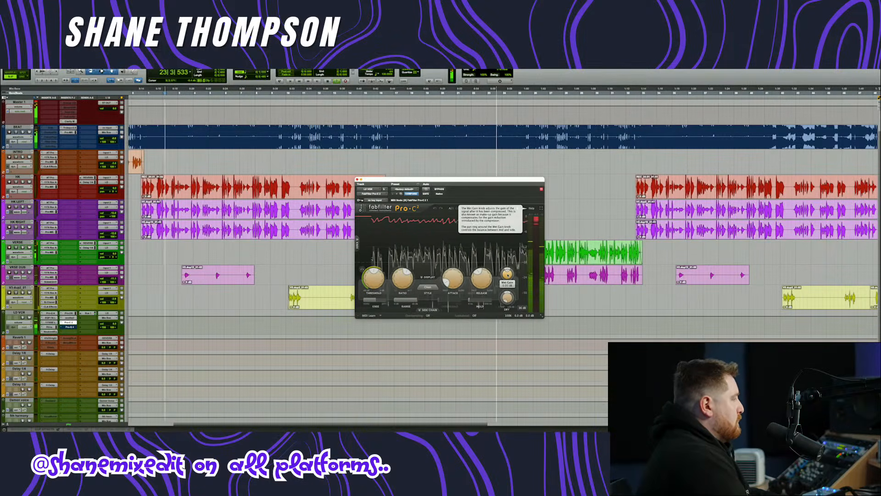
pyautogui.moveTo(508, 275); pyautogui.dragTo(507, 265)
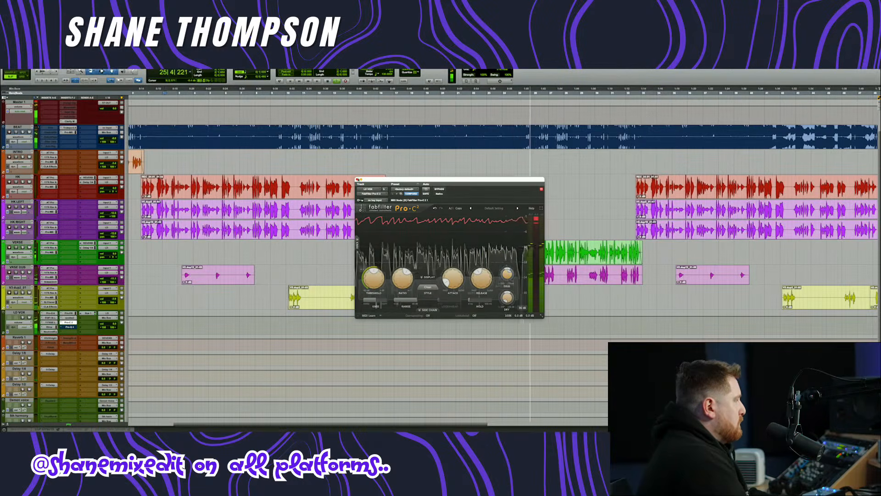
pyautogui.click(357, 179)
# - Play back the verse and inspect the Auto-Tune Pro settings on the VERSE track
pyautogui.scroll(1, 385, 239)
pyautogui.hscroll(10, 386, 239)
pyautogui.hscroll(-15, 385, 239)
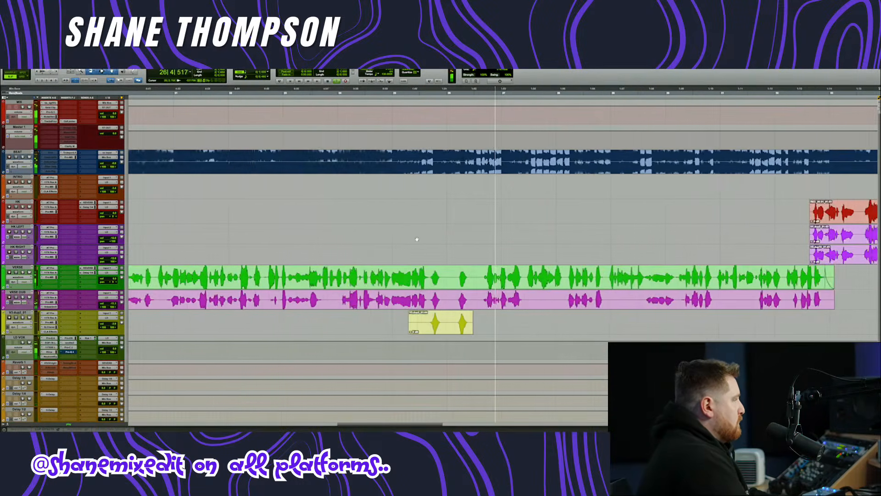
pyautogui.press('space')
pyautogui.press('space')
pyautogui.scroll(-2, 377, 158)
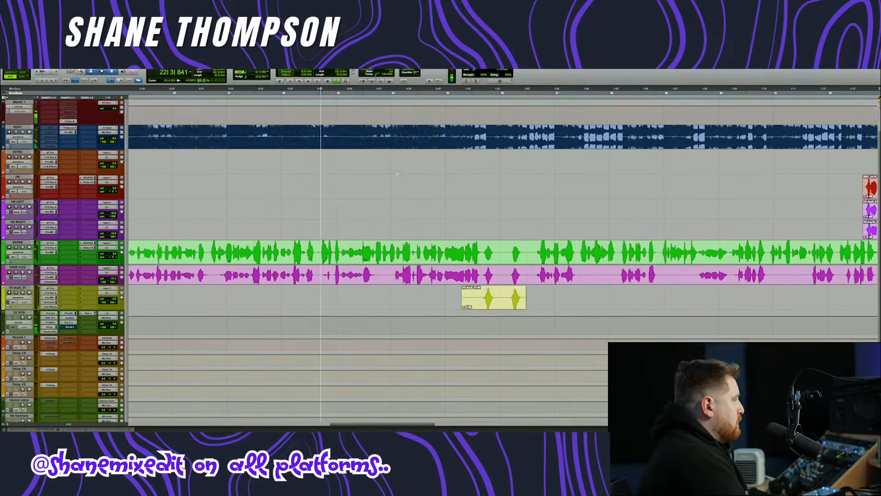
pyautogui.rightClick(23, 217)
pyautogui.click(178, 185)
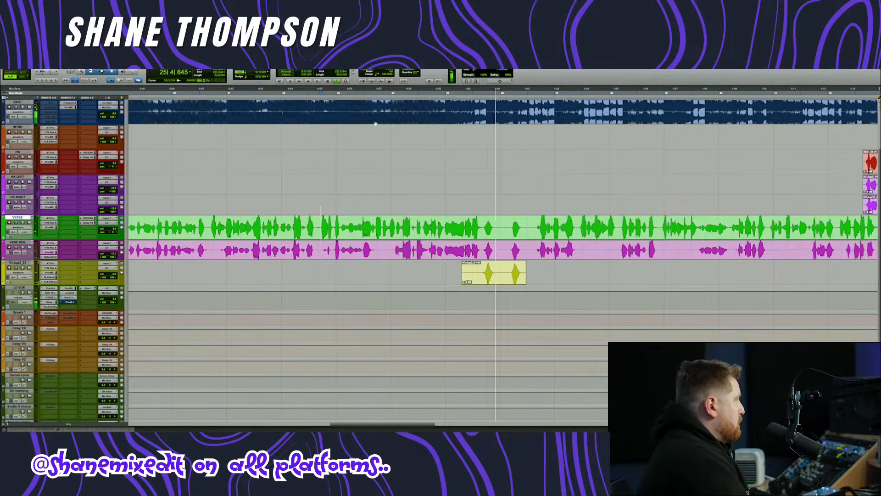
pyautogui.hscroll(1, 403, 193)
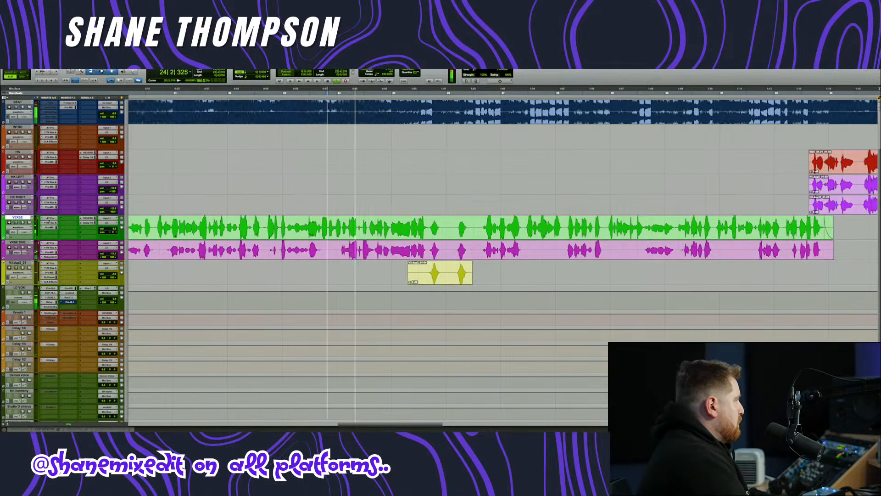
pyautogui.click(49, 218)
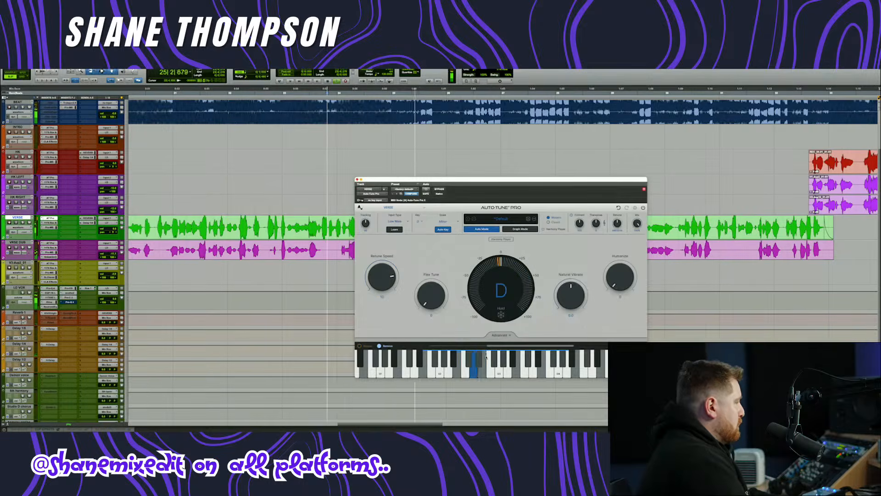
pyautogui.click(357, 180)
# - Mute the yellow ad-lib clip in the verse and select the silent tail of the verse dub clip
pyautogui.scroll(1, 370, 294)
pyautogui.hscroll(3, 370, 293)
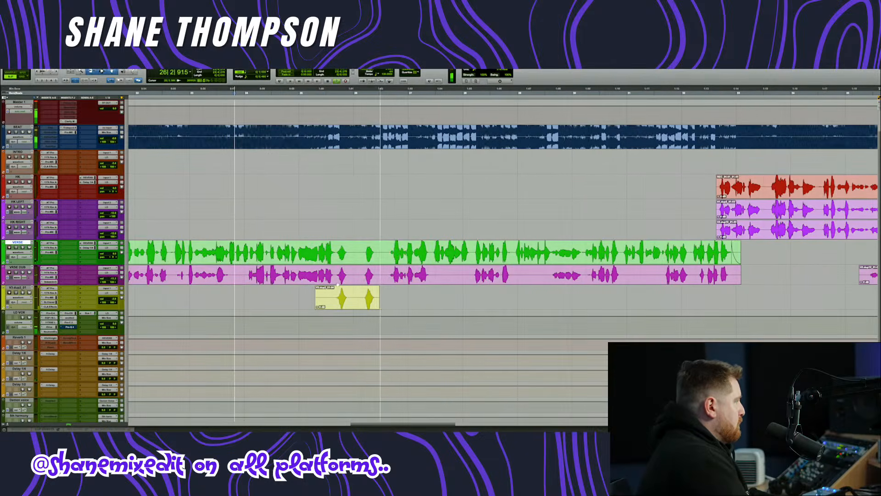
pyautogui.rightClick(370, 307)
pyautogui.click(364, 369)
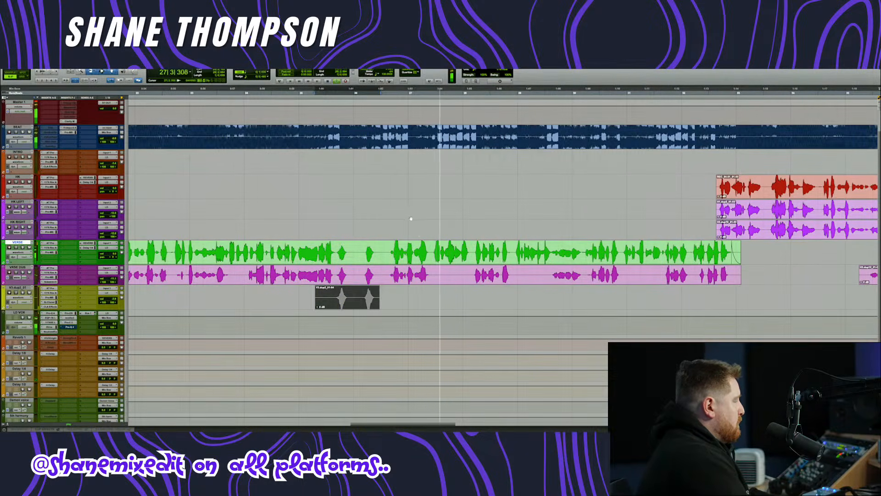
pyautogui.hscroll(3, 406, 214)
pyautogui.hscroll(2, 406, 215)
pyautogui.moveTo(509, 267); pyautogui.dragTo(502, 268)
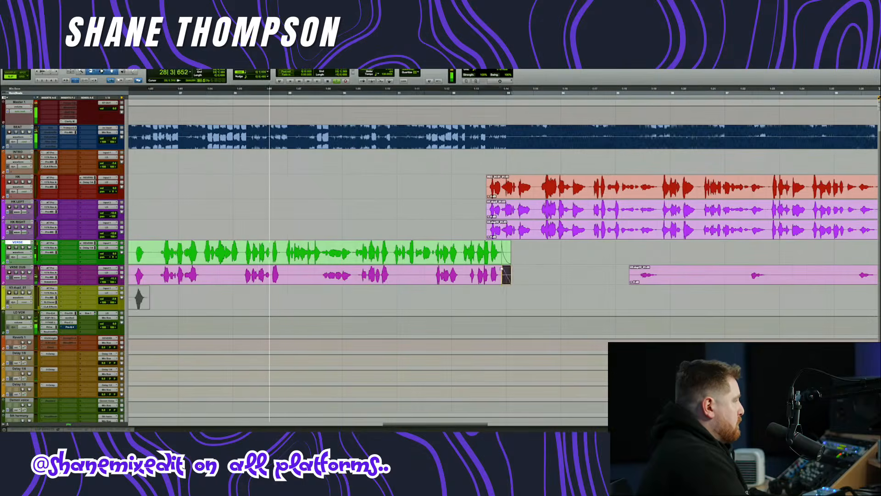
# - Activate Pro-Q 4 on the LD VOX track and shape the low mids with a dynamic dip and a second band just above it
pyautogui.scroll(-2, 491, 282)
pyautogui.hscroll(-10, 492, 282)
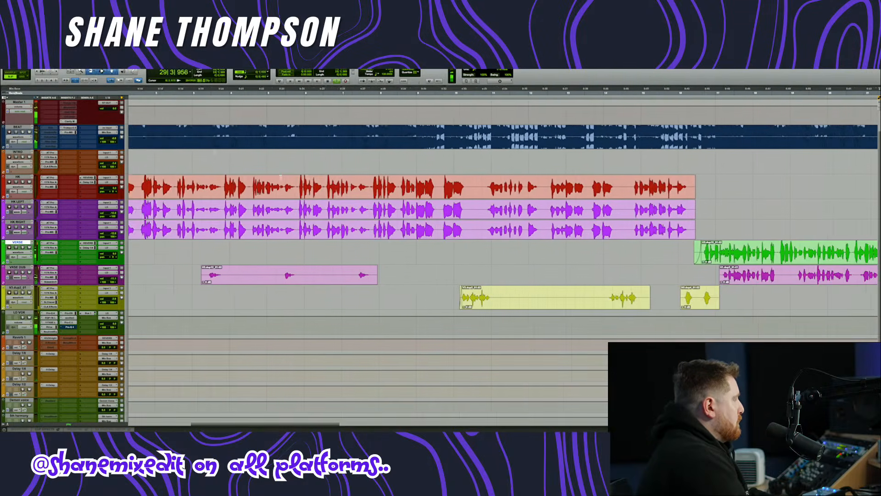
pyautogui.scroll(1, 283, 174)
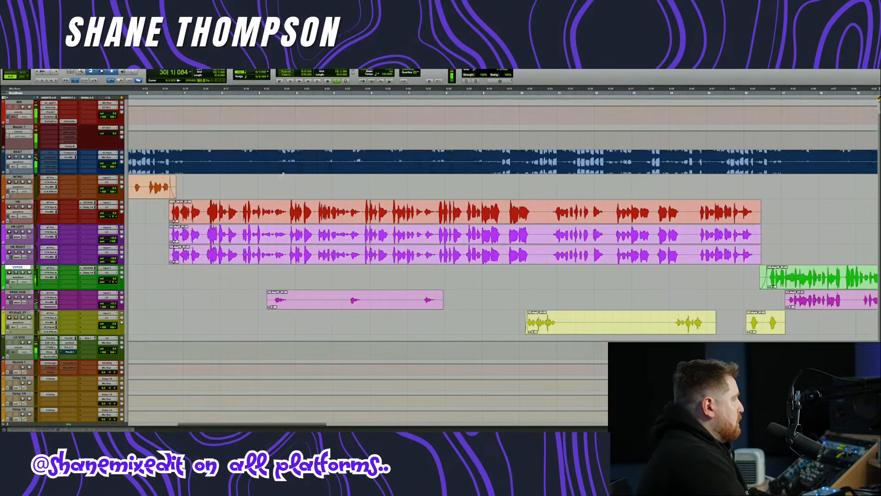
pyautogui.click(68, 351)
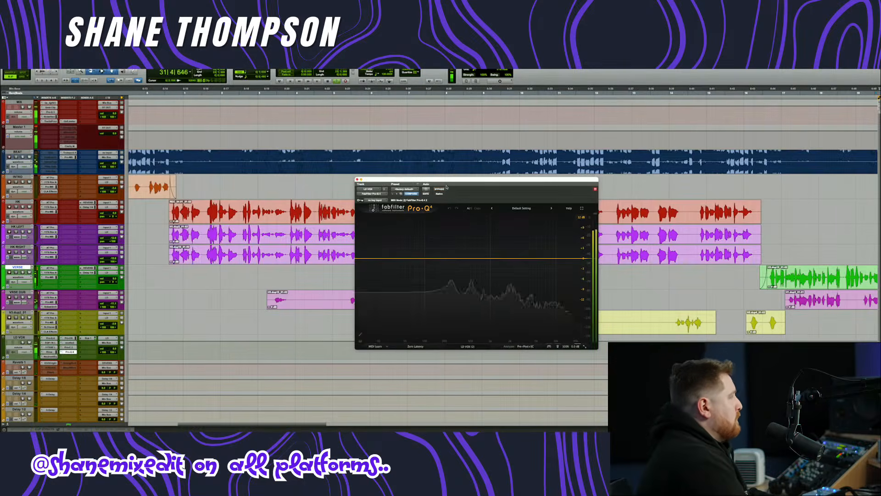
pyautogui.moveTo(446, 188); pyautogui.dragTo(428, 127)
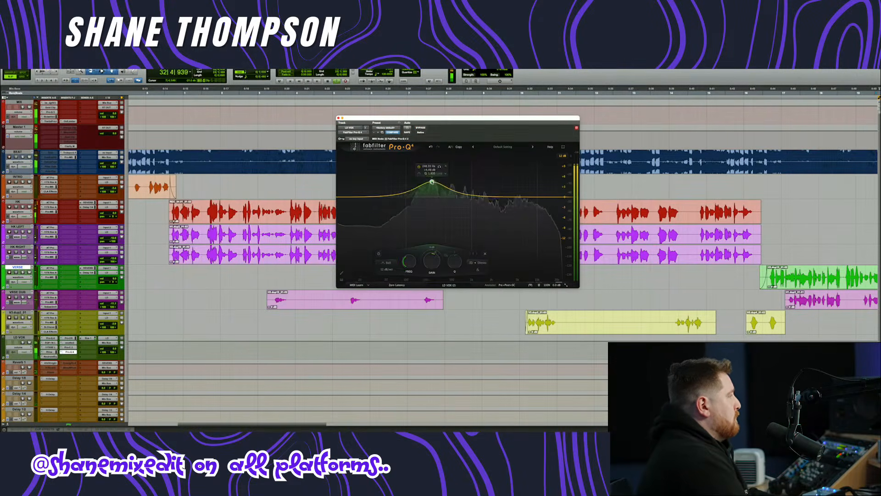
pyautogui.rightClick(431, 197)
pyautogui.click(436, 207)
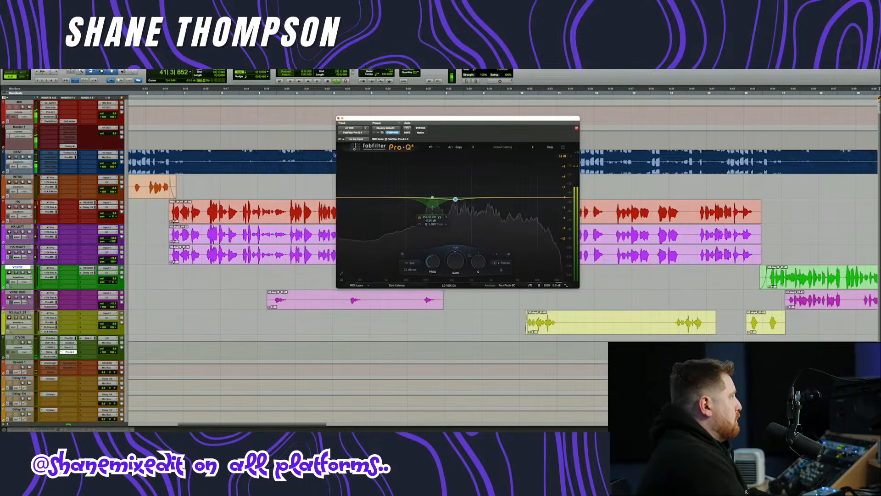
pyautogui.click(338, 119)
# - Delete the silent stretches around the ad-lib phrases in the yellow clip of the last hook
pyautogui.hscroll(-4, 404, 211)
pyautogui.hscroll(20, 403, 211)
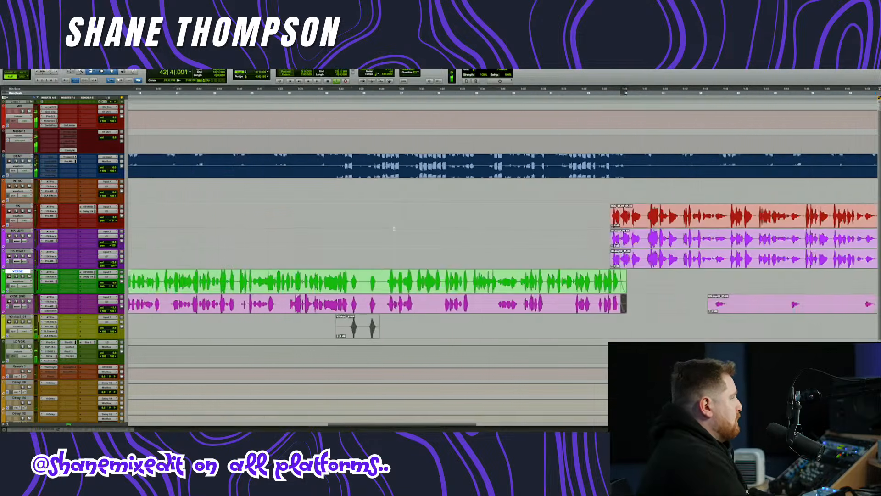
pyautogui.hscroll(15, 392, 233)
pyautogui.hscroll(-7, 392, 233)
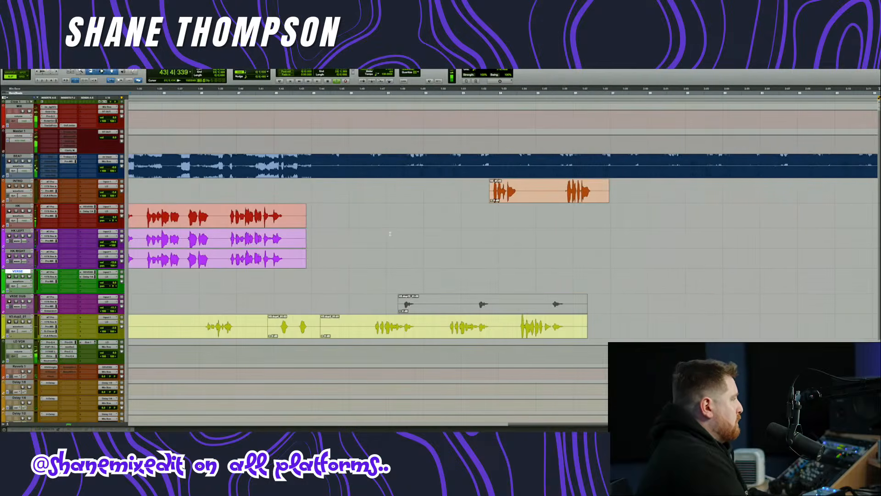
pyautogui.hscroll(-10, 391, 233)
pyautogui.hscroll(6, 391, 233)
pyautogui.hscroll(-6, 391, 233)
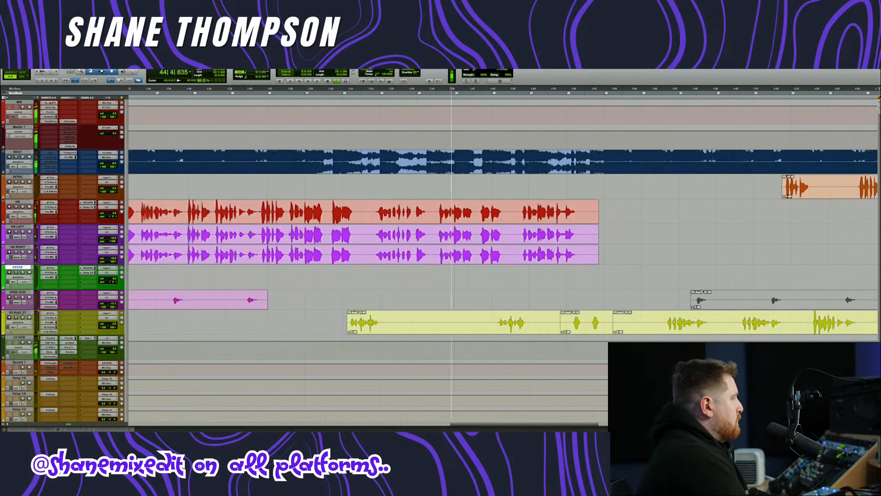
pyautogui.press('t')
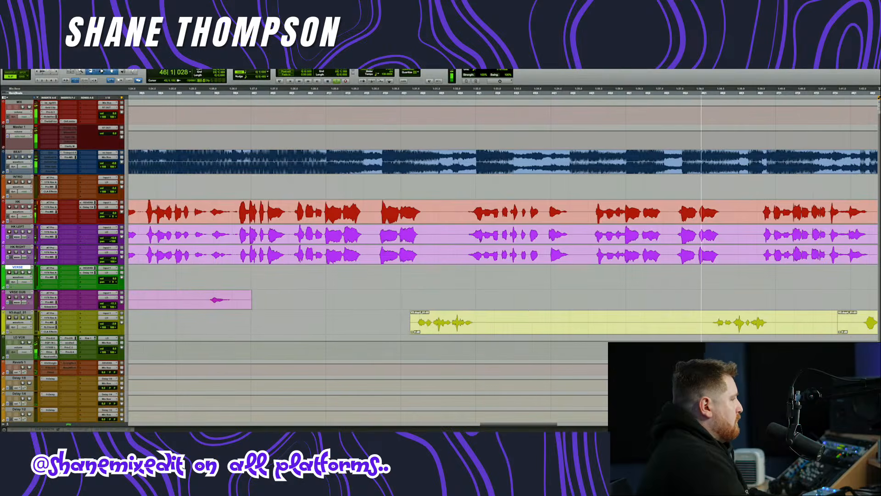
pyautogui.moveTo(479, 322); pyautogui.dragTo(704, 325)
pyautogui.press('Delete')
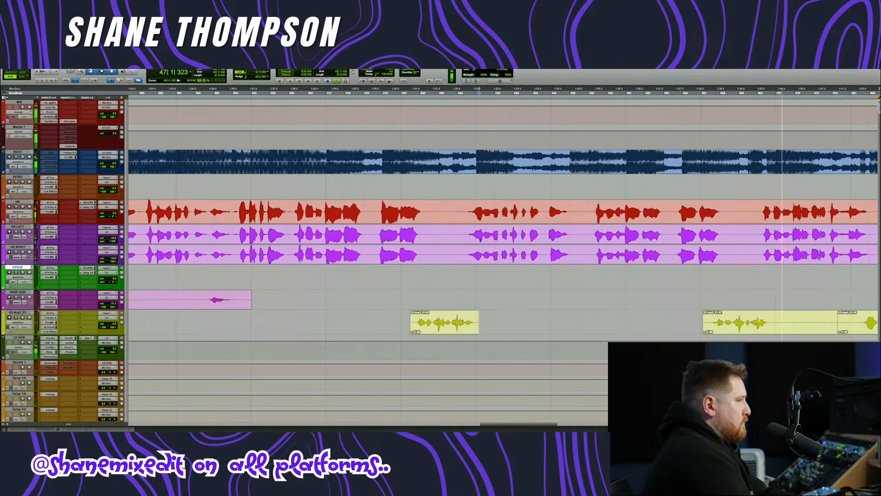
pyautogui.moveTo(772, 323); pyautogui.dragTo(838, 324)
pyautogui.press('Delete')
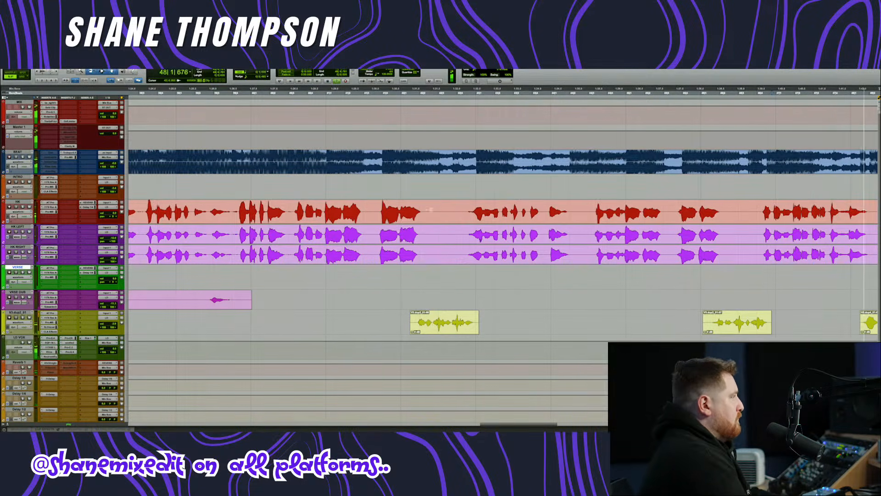
# - Delete the three silent gaps between phrases in the last hook across the HK, HK LEFT and HK RIGHT tracks
pyautogui.moveTo(423, 208); pyautogui.dragTo(468, 254)
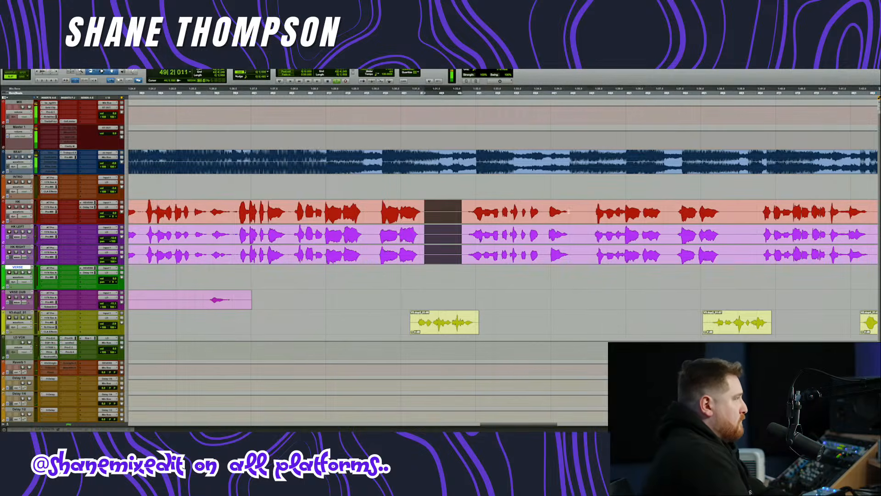
pyautogui.press('Delete')
pyautogui.moveTo(573, 207); pyautogui.dragTo(593, 254)
pyautogui.press('Delete')
pyautogui.moveTo(725, 207); pyautogui.dragTo(754, 254)
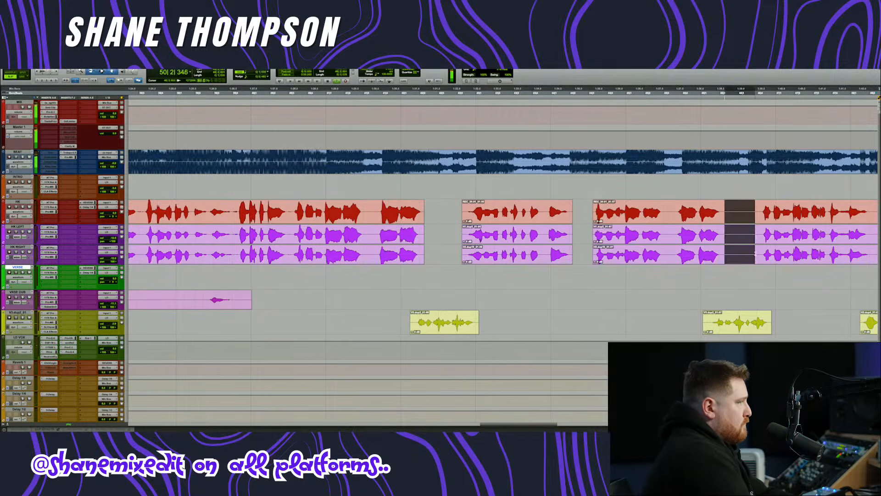
pyautogui.press('Delete')
# - Add fades to the cut edges of the last hook's clips on the HK, HK LEFT and HK RIGHT tracks
pyautogui.moveTo(750, 207); pyautogui.dragTo(761, 253)
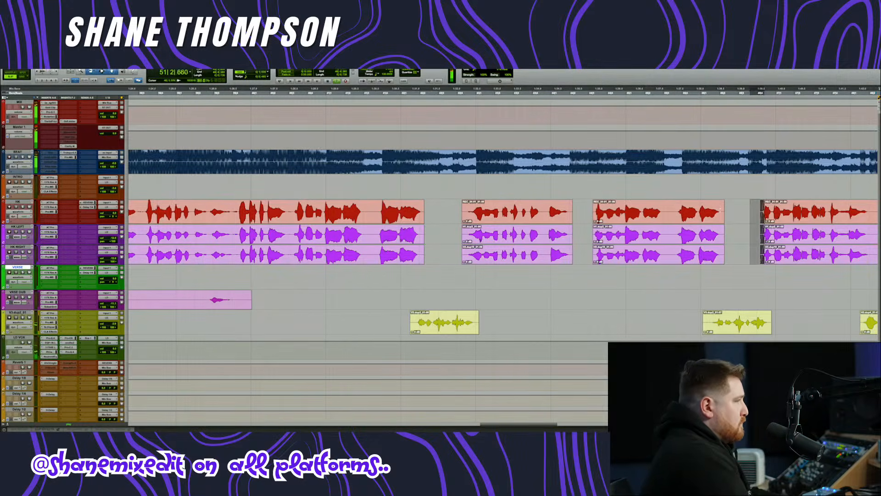
pyautogui.moveTo(727, 211); pyautogui.dragTo(717, 250)
pyautogui.moveTo(583, 210); pyautogui.dragTo(569, 239)
pyautogui.press('f')
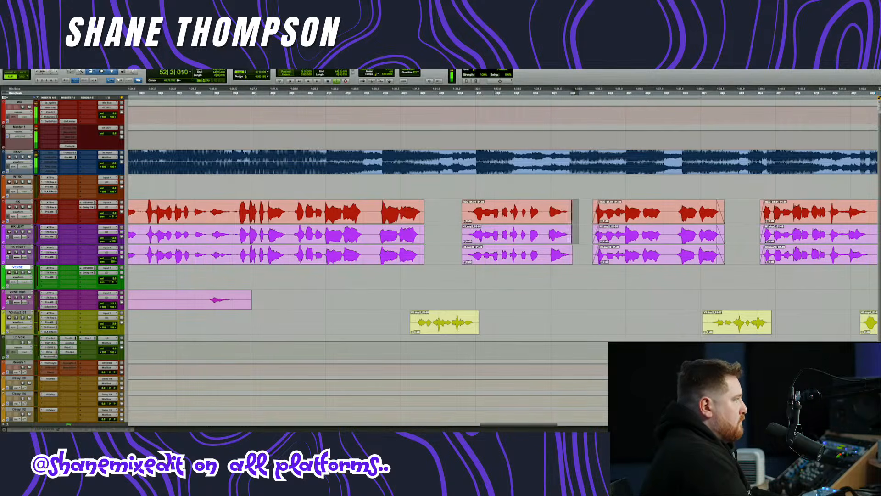
pyautogui.press('f')
pyautogui.moveTo(468, 210); pyautogui.dragTo(461, 253)
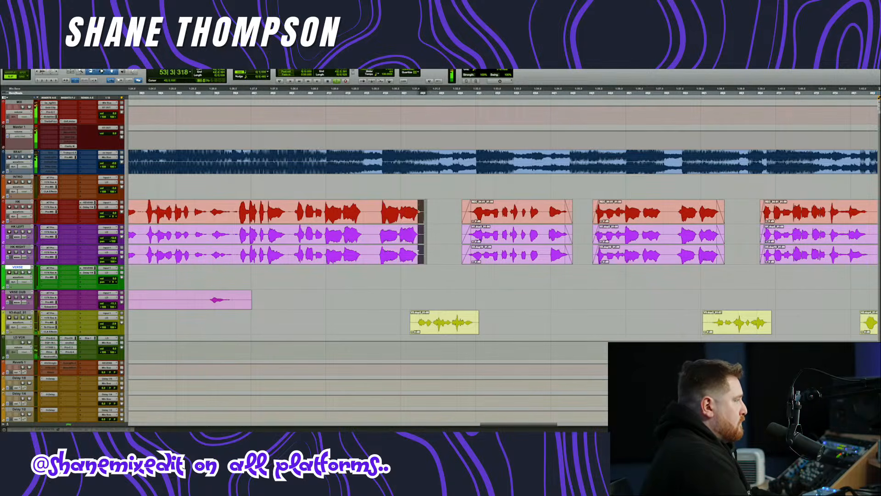
# - Unmute the verse dub clip in the outro and check it against the clips after the last hook
pyautogui.hscroll(10, 441, 247)
pyautogui.scroll(-5, 444, 247)
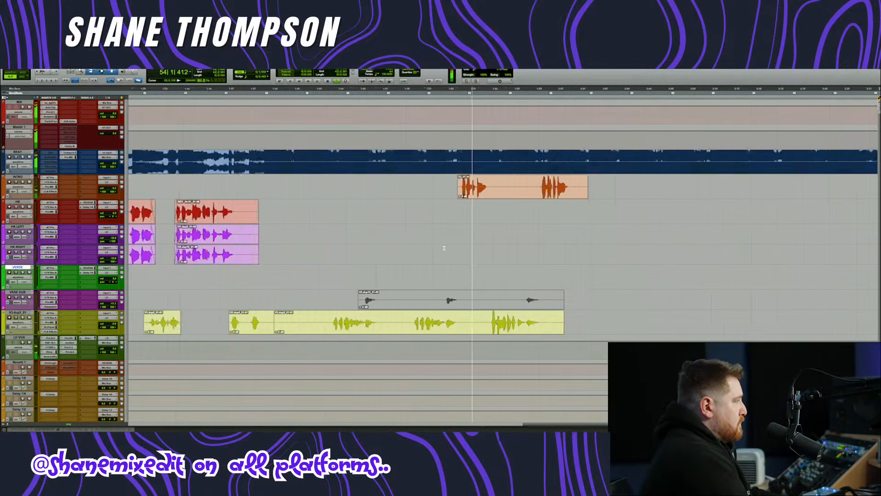
pyautogui.rightClick(434, 304)
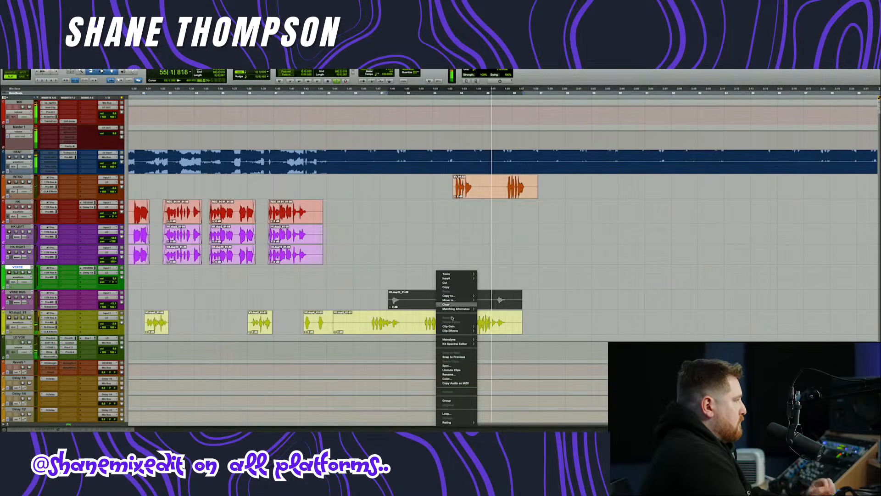
pyautogui.click(457, 370)
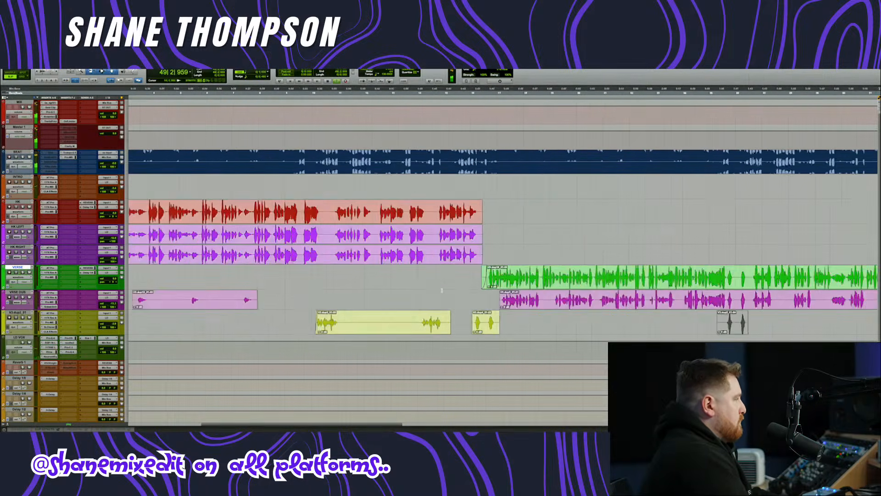
pyautogui.hscroll(10, 407, 310)
pyautogui.scroll(2, 484, 289)
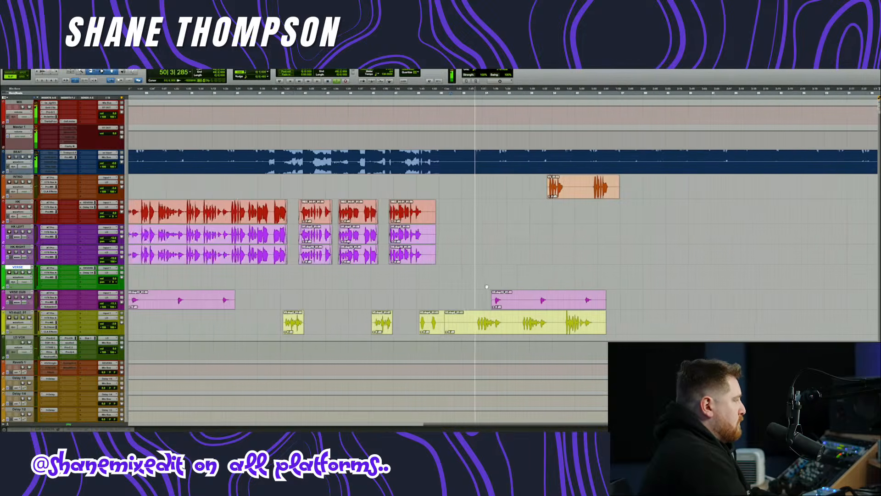
pyautogui.hscroll(2, 484, 288)
pyautogui.hscroll(2, 472, 284)
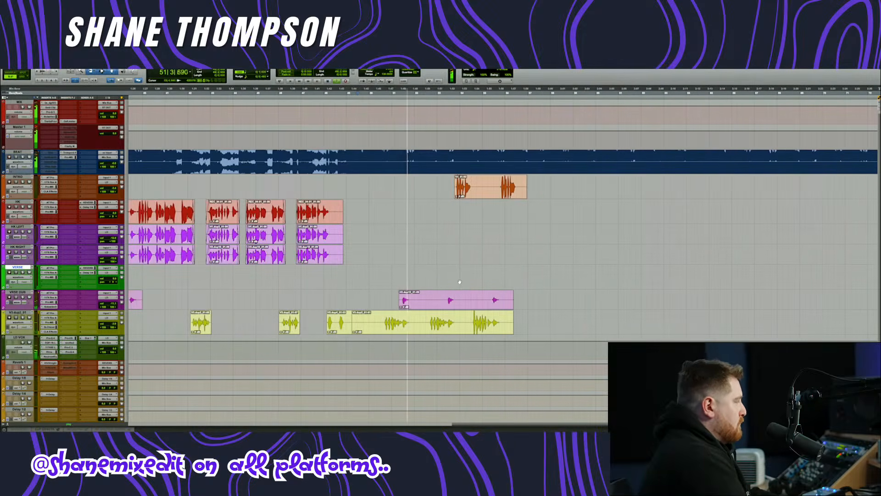
pyautogui.scroll(-2, 406, 265)
pyautogui.scroll(1, 406, 264)
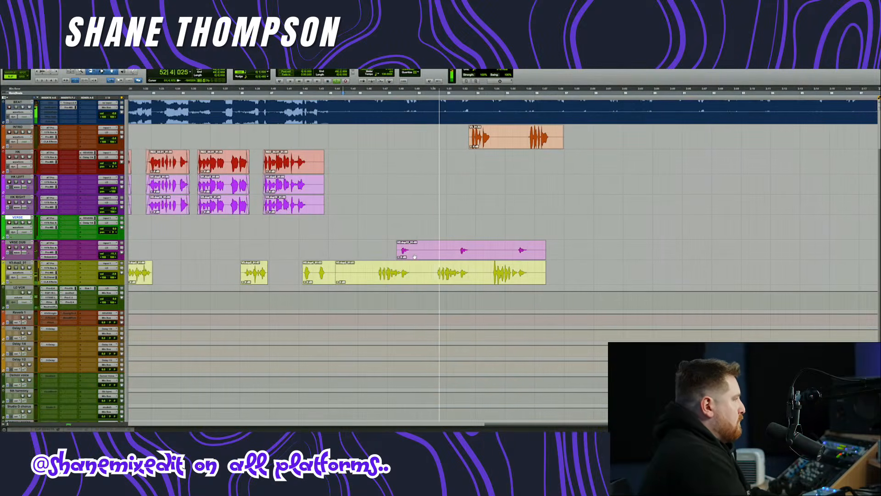
# - Mute the verse dub clip in the outro again
pyautogui.click(18, 262)
pyautogui.click(449, 251)
pyautogui.rightClick(450, 255)
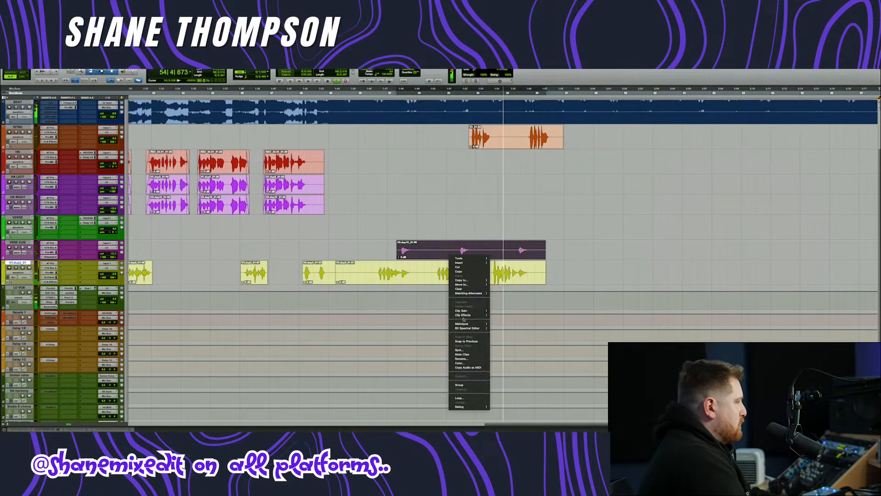
pyautogui.click(462, 355)
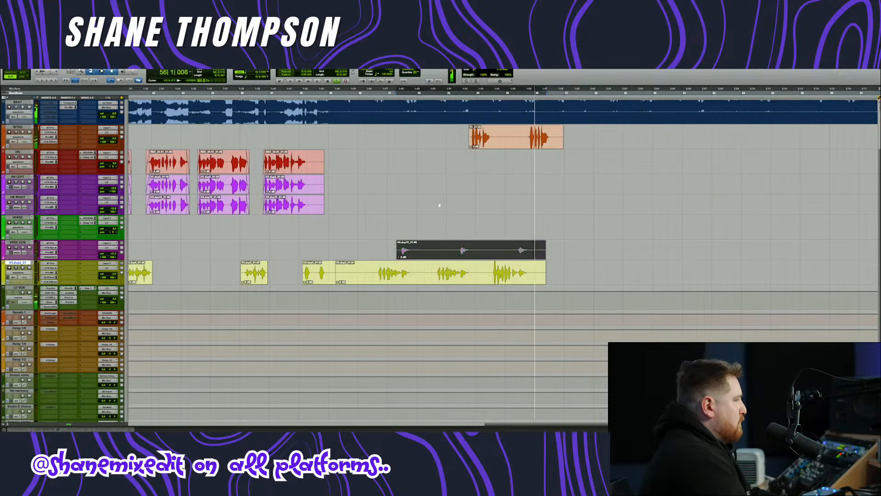
# - Trim the outro clip on the INTRO track, delete the silence between its two phrases and fade the edges
pyautogui.scroll(3, 436, 160)
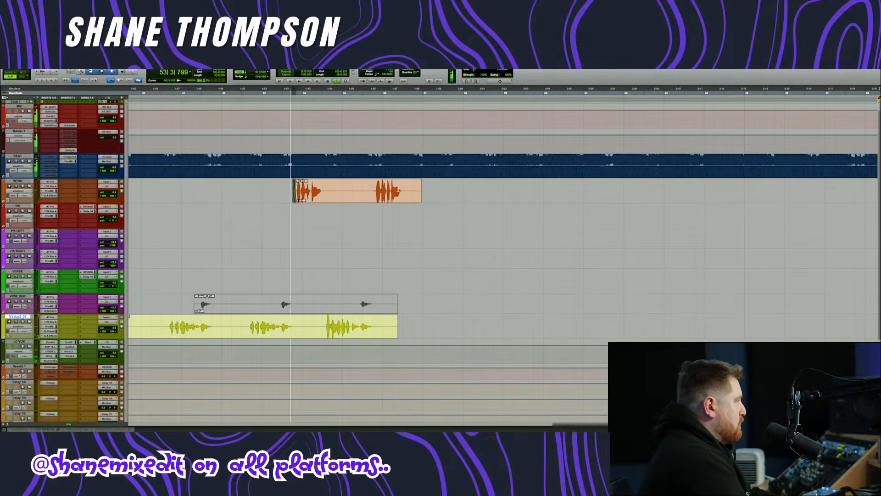
pyautogui.moveTo(422, 188); pyautogui.dragTo(406, 187)
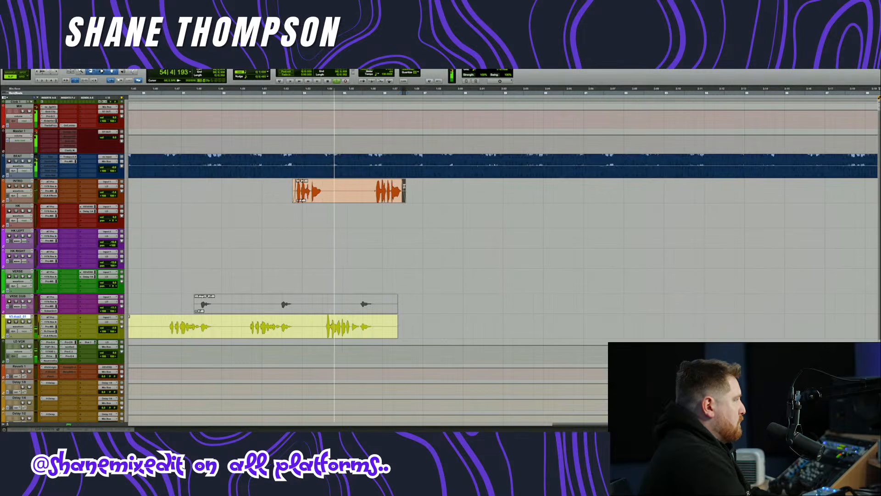
pyautogui.moveTo(326, 183); pyautogui.dragTo(373, 184)
pyautogui.press('Delete')
pyautogui.press('Delete')
pyautogui.moveTo(373, 185); pyautogui.dragTo(375, 185)
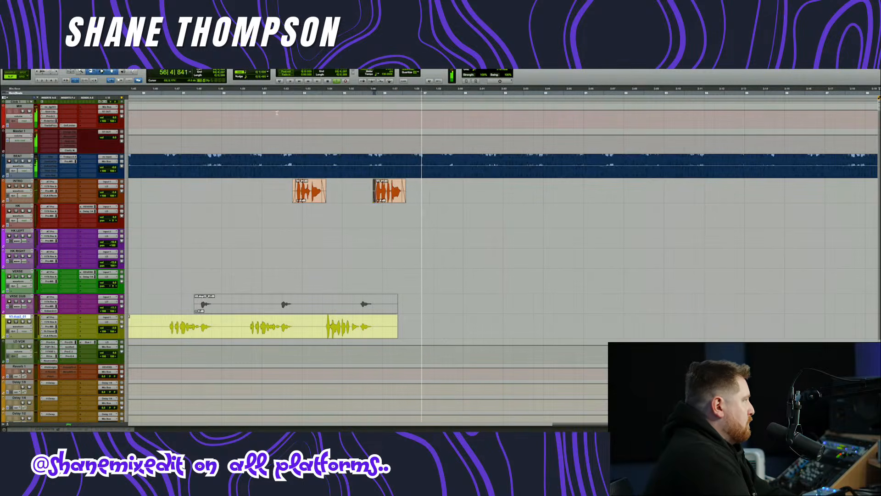
pyautogui.click(274, 112)
pyautogui.click(298, 190)
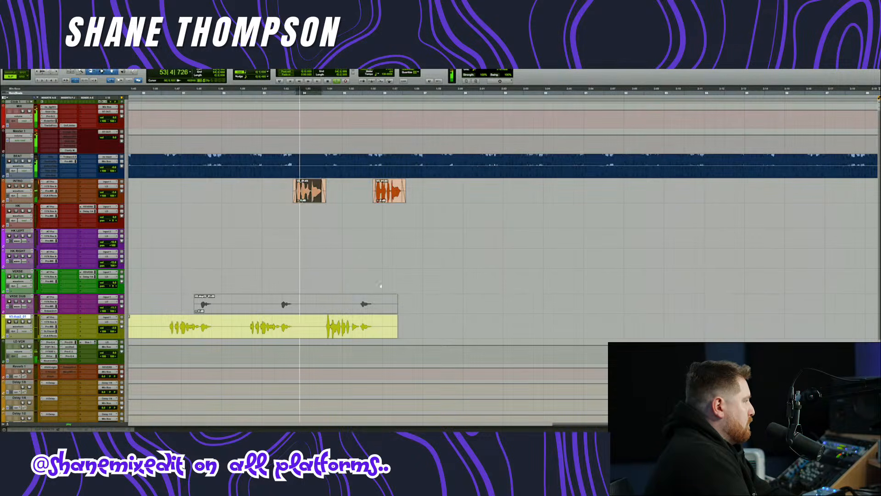
# - Trim the silent tail of the last yellow ad-lib clip and fade its end
pyautogui.moveTo(413, 325); pyautogui.dragTo(371, 317)
pyautogui.press('Delete')
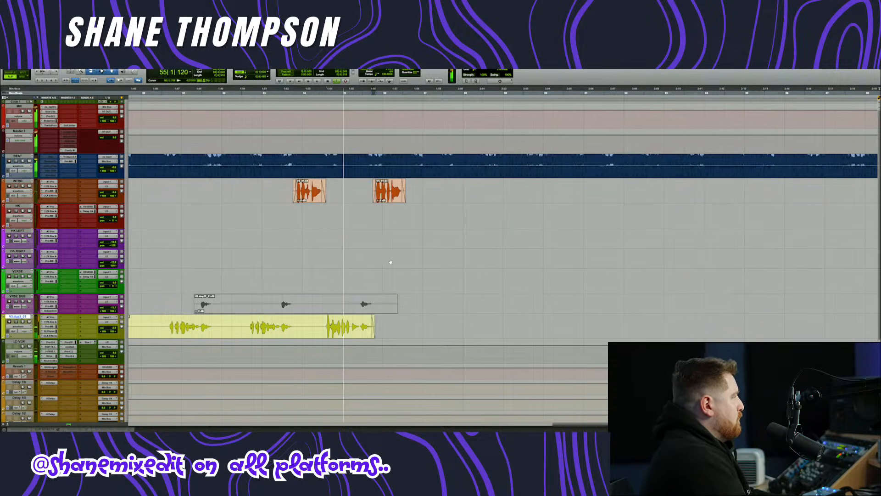
# - Draw a volume fade-out on the Master track, starting after the last outro phrase and dropping fully in two slopes
pyautogui.press('r')
pyautogui.press('t')
pyautogui.press('t')
pyautogui.press('r')
pyautogui.press('r')
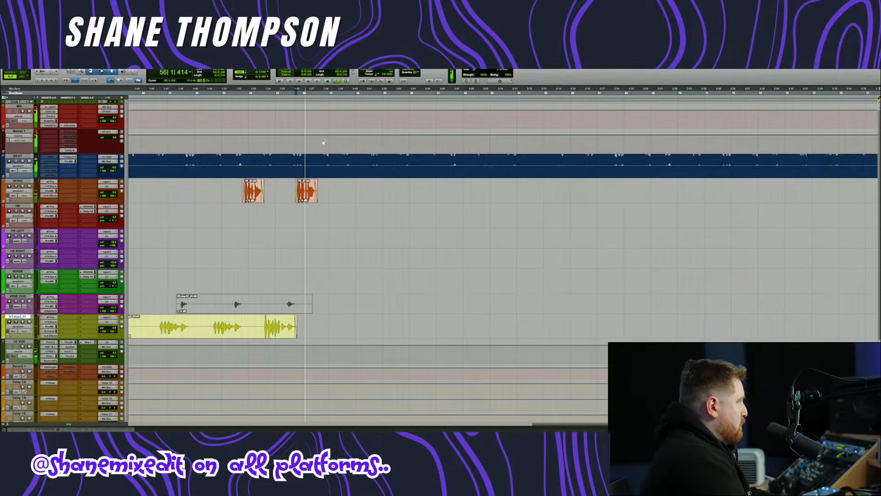
pyautogui.click(321, 135)
pyautogui.click(449, 137)
pyautogui.click(543, 152)
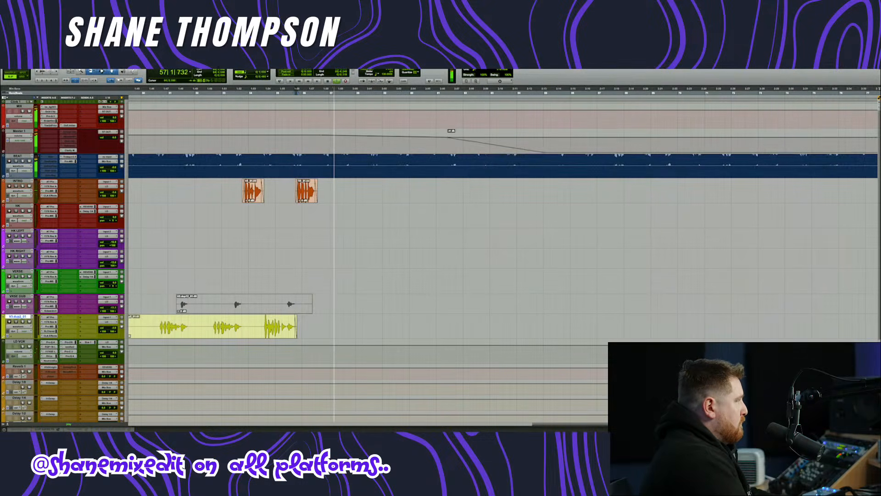
# - Select a short stretch of the BEAT clip just past the end of the master fade-out and delete it
pyautogui.moveTo(584, 165); pyautogui.dragTo(544, 166)
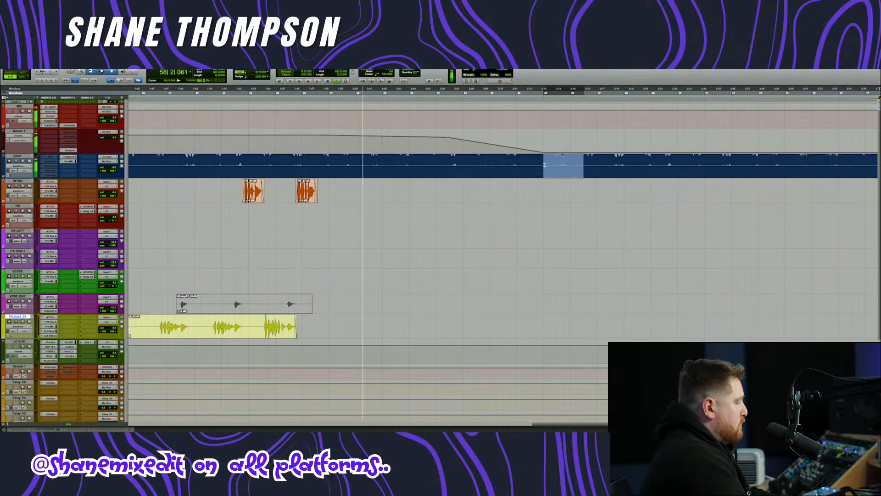
pyautogui.scroll(-1, 529, 174)
pyautogui.press('Delete')
# - Move the middle breakpoint of the Master track's fade-out slightly earlier and return to the start of the song
pyautogui.hscroll(-5, 559, 162)
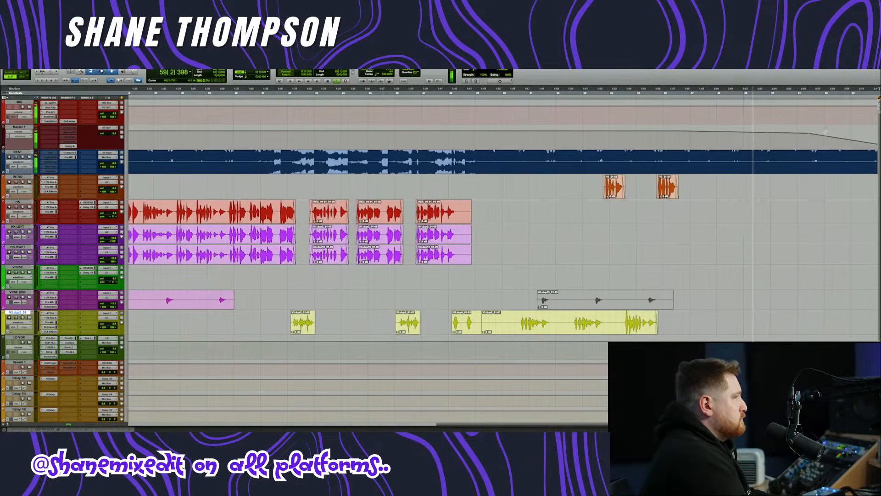
pyautogui.moveTo(808, 133); pyautogui.dragTo(782, 134)
pyautogui.hscroll(-15, 367, 94)
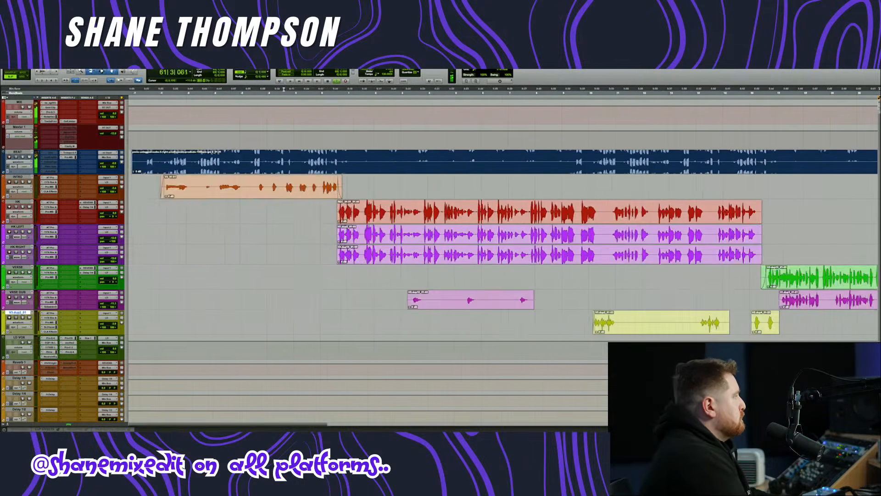
# - Inspect the bx_digital V3 EQ on the MIX track and the Trackspacer on the BEAT track during playback
pyautogui.scroll(1, 73, 114)
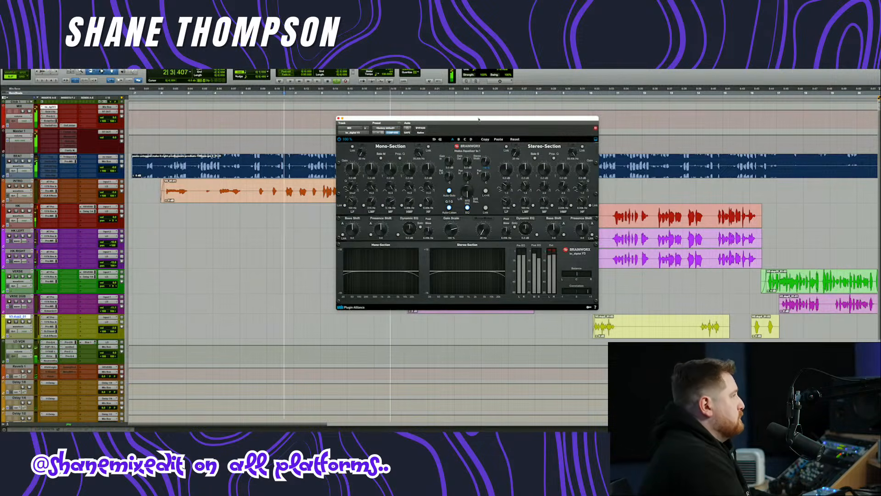
pyautogui.moveTo(478, 119); pyautogui.dragTo(535, 237)
pyautogui.scroll(-3, 276, 220)
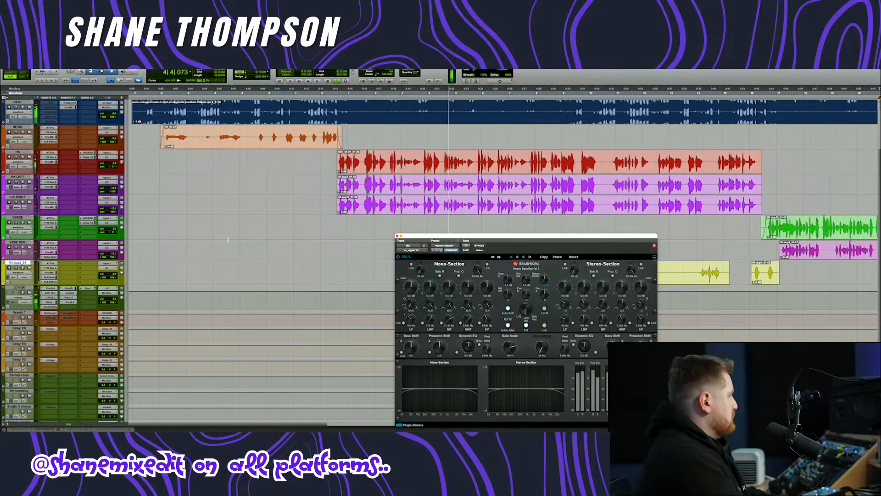
pyautogui.moveTo(420, 237); pyautogui.dragTo(326, 228)
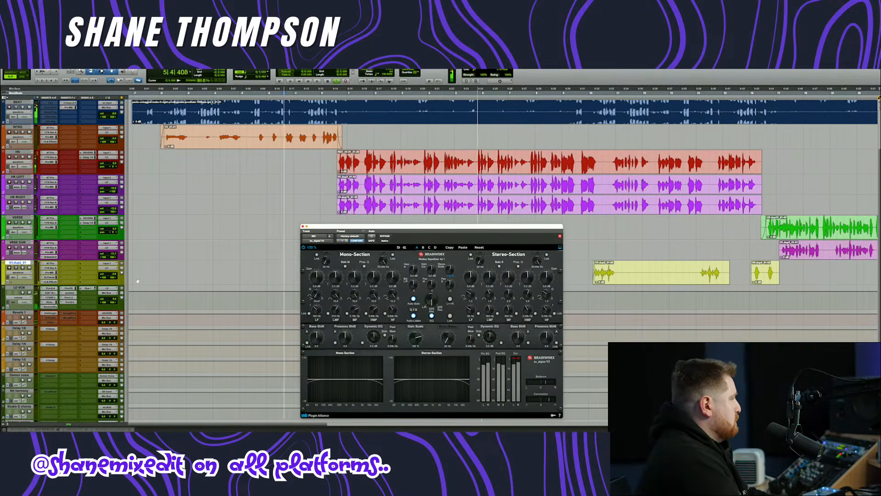
pyautogui.click(70, 102)
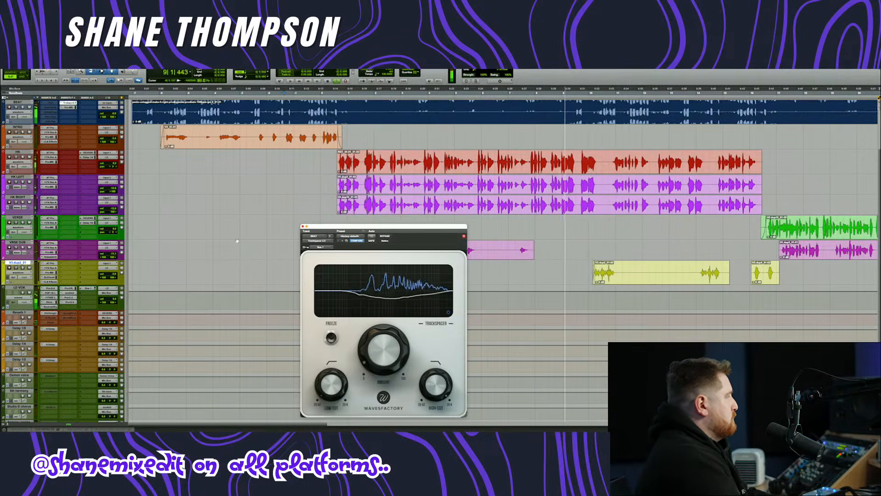
pyautogui.scroll(3, 237, 240)
# - Open bx_digital V3 on the MIX track, sweep a narrow LMF boost in the mono section and turn it into a small cut
pyautogui.click(49, 107)
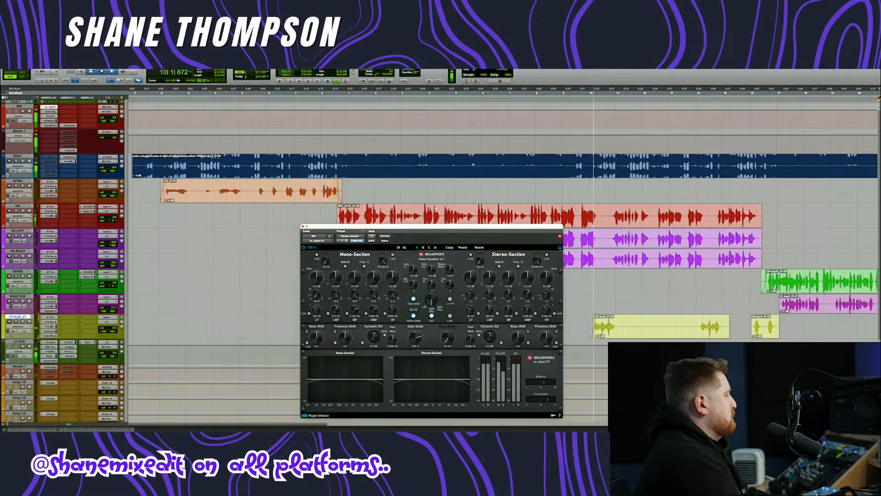
pyautogui.moveTo(432, 228); pyautogui.dragTo(473, 167)
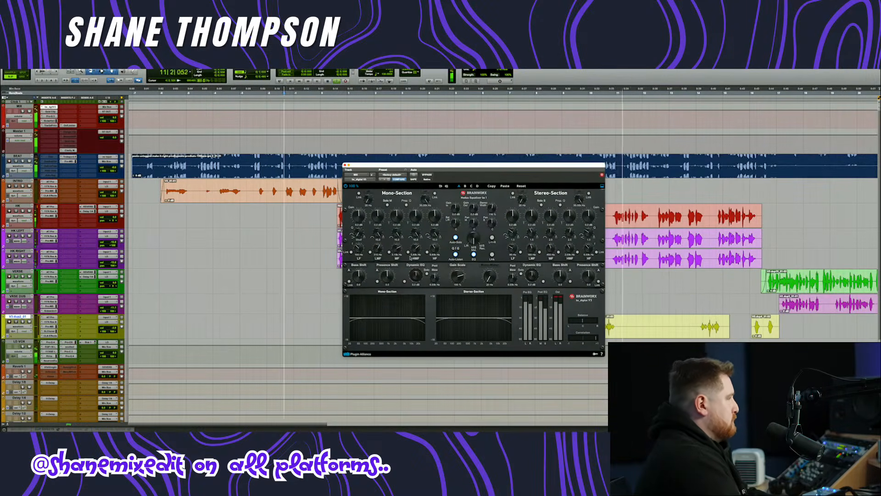
pyautogui.moveTo(377, 251); pyautogui.dragTo(378, 256)
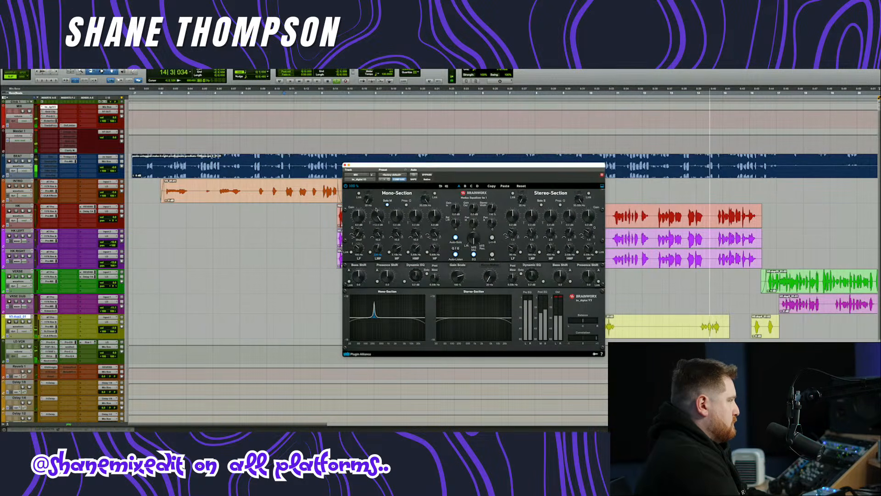
pyautogui.moveTo(378, 216); pyautogui.dragTo(411, 188)
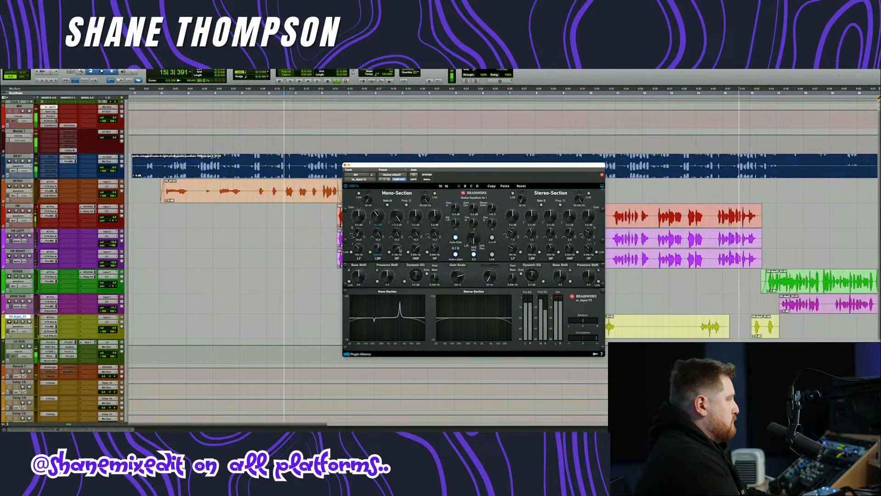
# - Sweep narrow MF and HMF boosts in the mono section and turn each into a small cut
pyautogui.moveTo(397, 249); pyautogui.dragTo(398, 258)
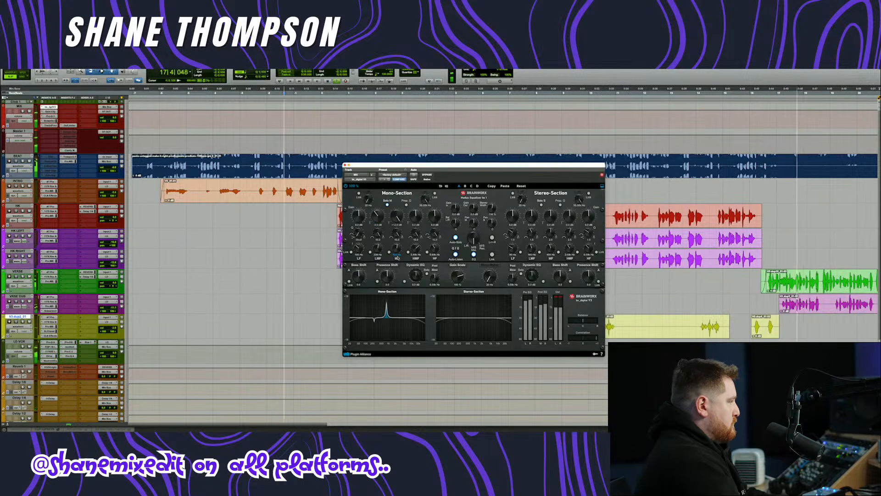
pyautogui.moveTo(396, 218); pyautogui.dragTo(396, 247)
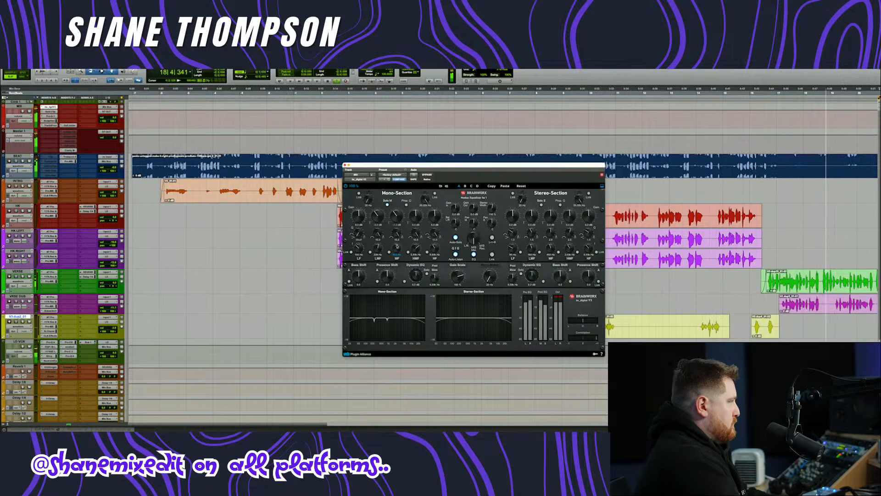
pyautogui.moveTo(415, 217); pyautogui.dragTo(415, 194)
pyautogui.moveTo(416, 251); pyautogui.dragTo(418, 256)
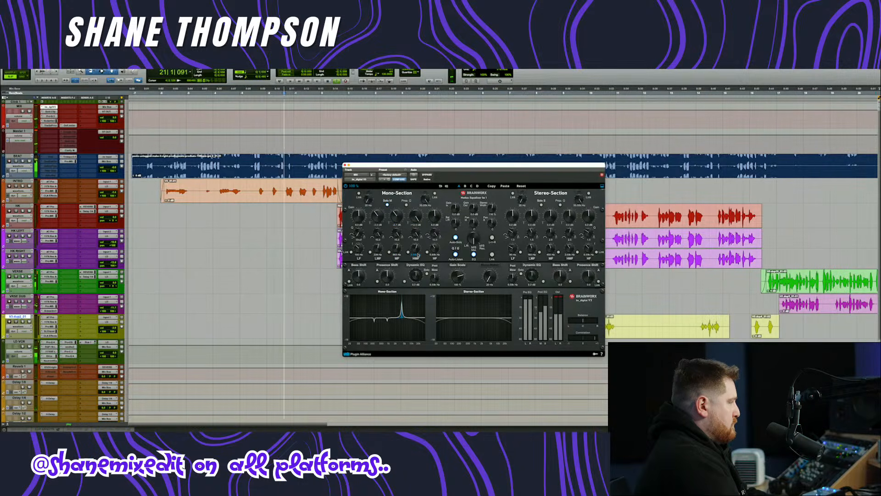
pyautogui.moveTo(417, 224); pyautogui.dragTo(418, 251)
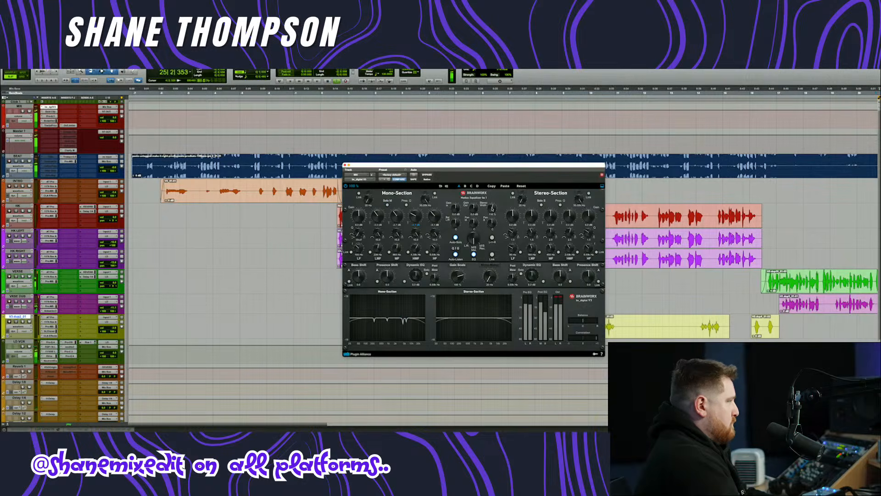
# - Open Gold Clip on the MIX track and nudge its input-side gain fader during playback
pyautogui.click(50, 112)
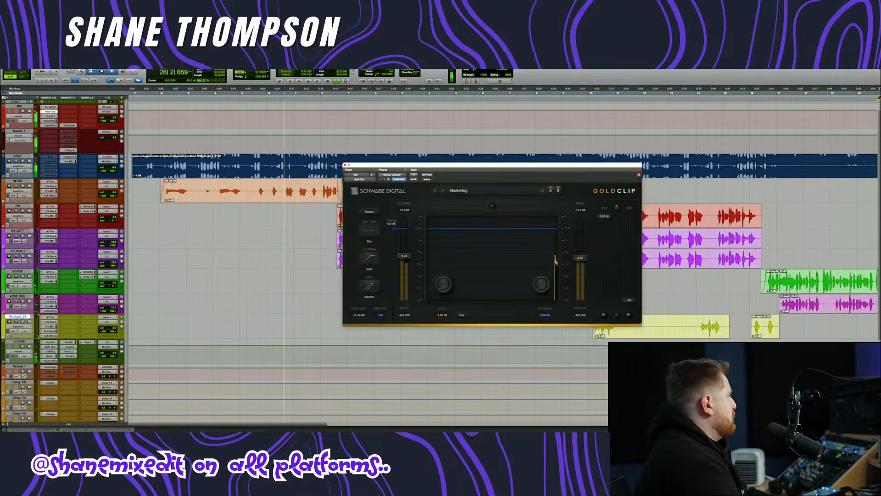
pyautogui.moveTo(409, 252); pyautogui.dragTo(408, 250)
pyautogui.moveTo(415, 165); pyautogui.dragTo(397, 192)
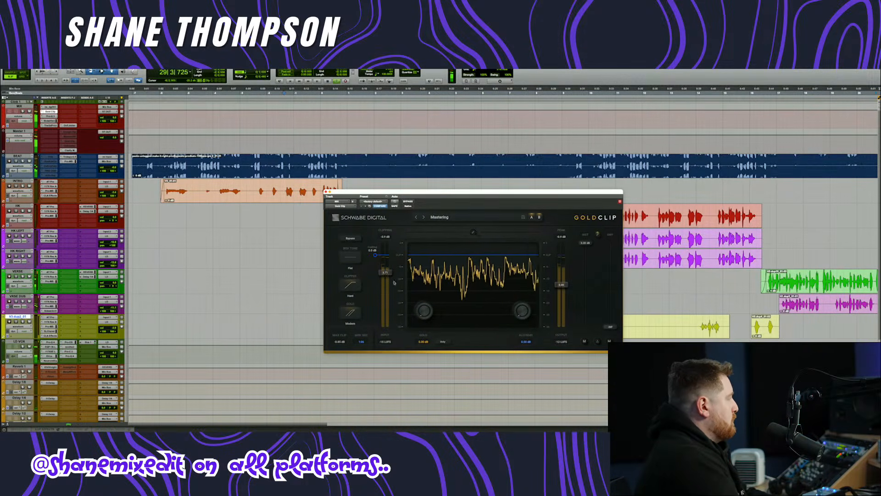
# - Open Pro-Q 3 on the MIX track and add a small dynamic dip in the high frequencies
pyautogui.click(49, 116)
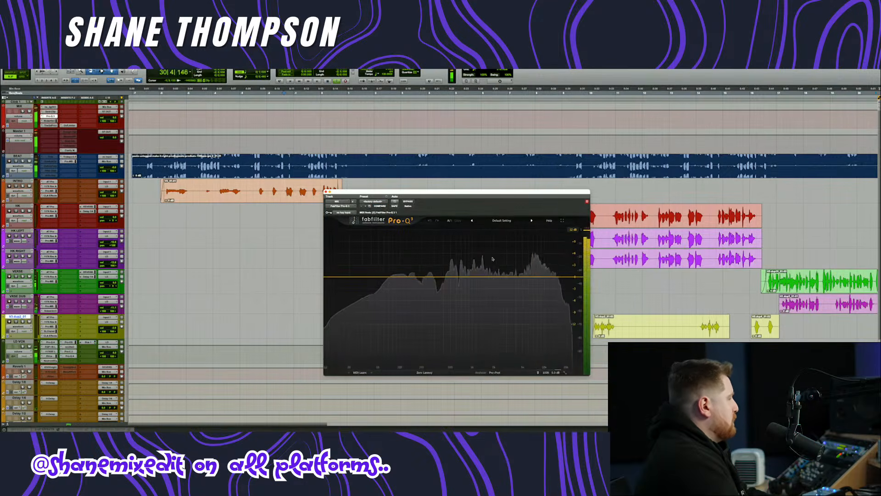
pyautogui.moveTo(510, 194); pyautogui.dragTo(480, 181)
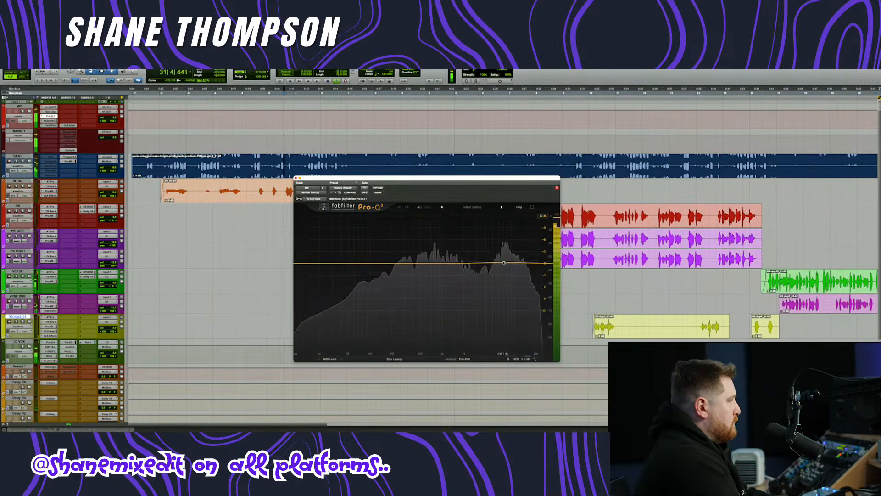
pyautogui.doubleClick(502, 263)
pyautogui.rightClick(504, 263)
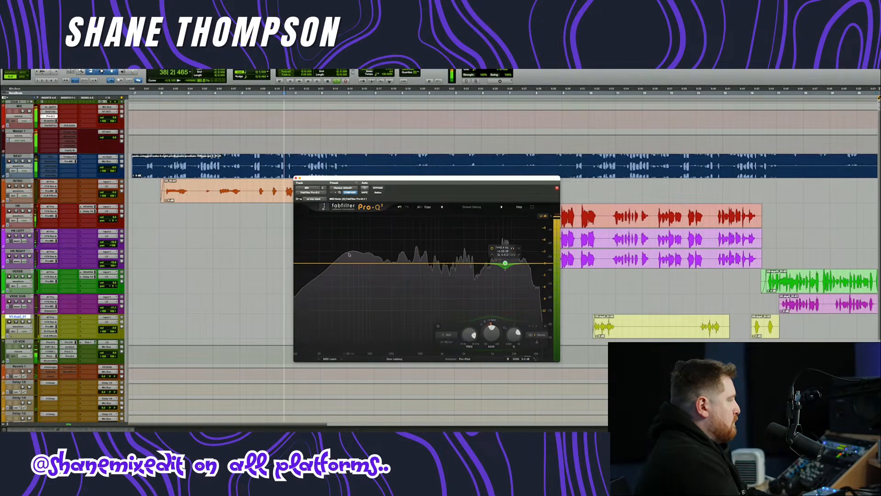
# - Sweep two boosts in the low mids, turning the lower into a small static cut and the upper into a slight dynamic cut
pyautogui.click(418, 263)
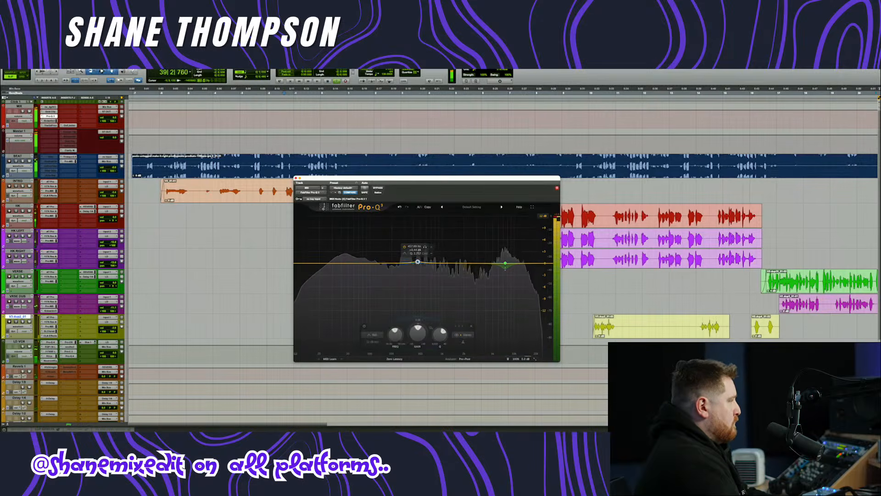
pyautogui.moveTo(417, 262); pyautogui.dragTo(406, 228)
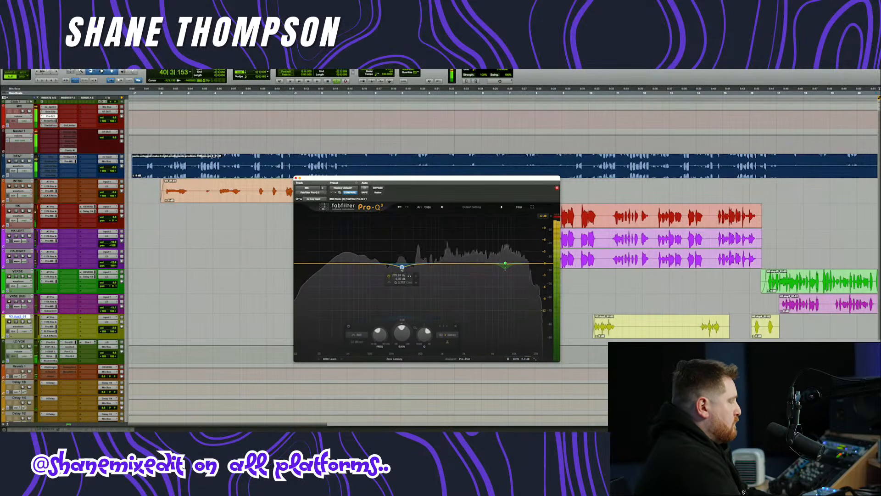
pyautogui.moveTo(416, 265); pyautogui.dragTo(425, 222)
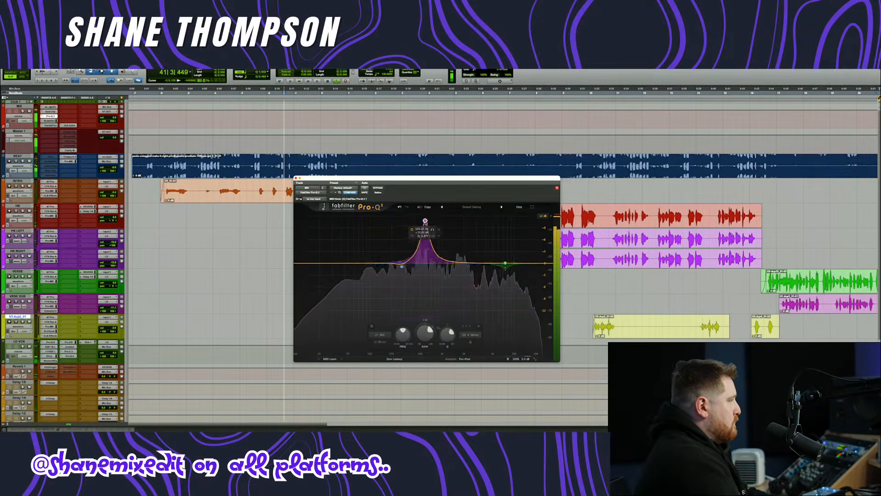
pyautogui.rightClick(426, 267)
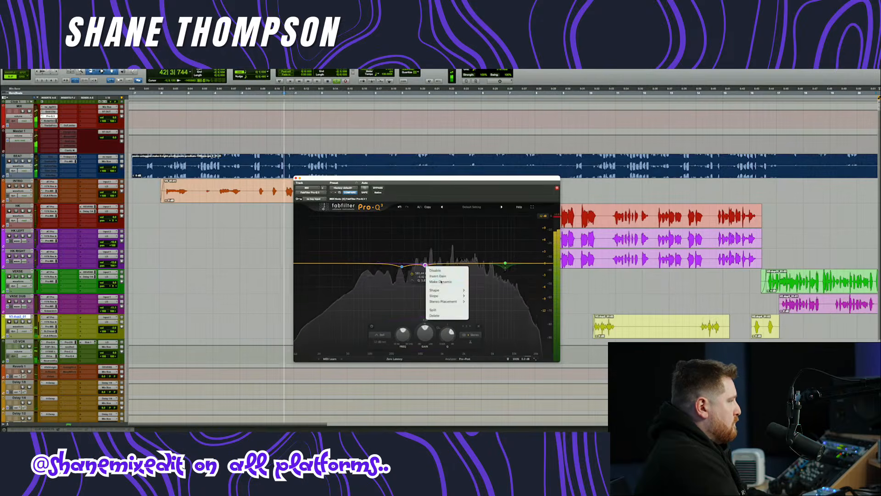
pyautogui.click(438, 281)
pyautogui.moveTo(426, 266); pyautogui.dragTo(425, 264)
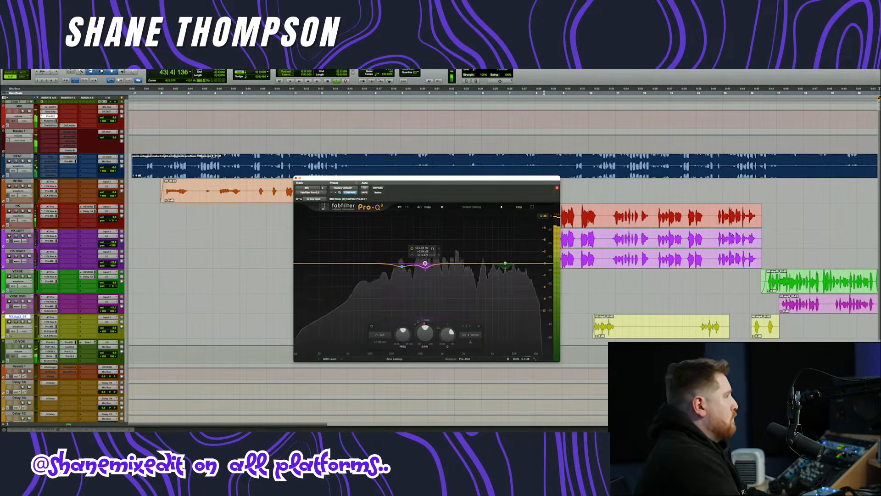
pyautogui.press('space')
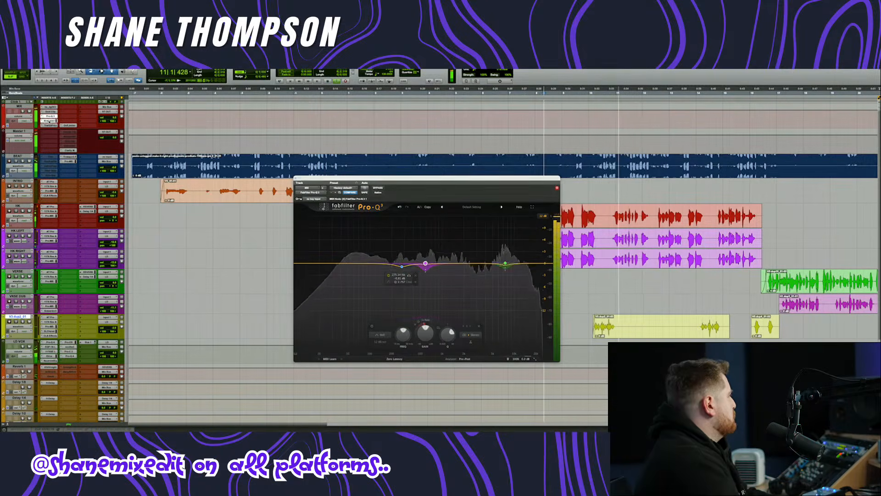
# - Check the Shadow Hills compressor on the MIX track and set The God Particle's amount to 32%
pyautogui.click(49, 121)
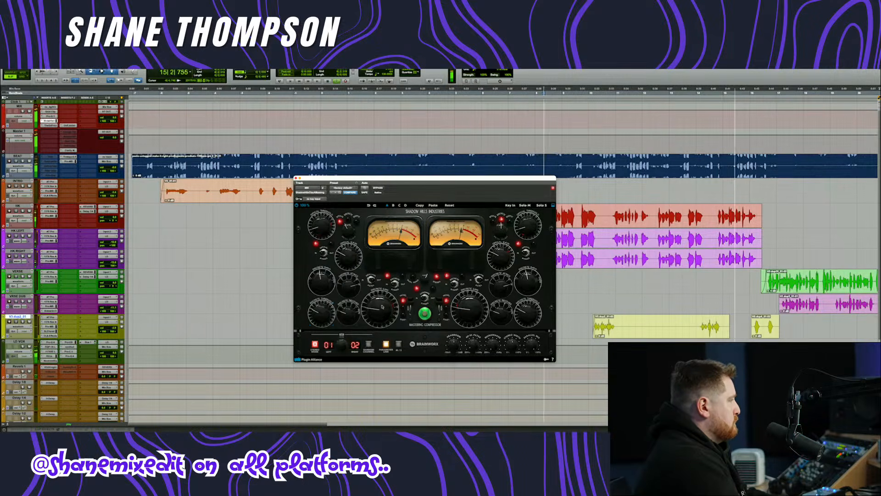
pyautogui.click(49, 125)
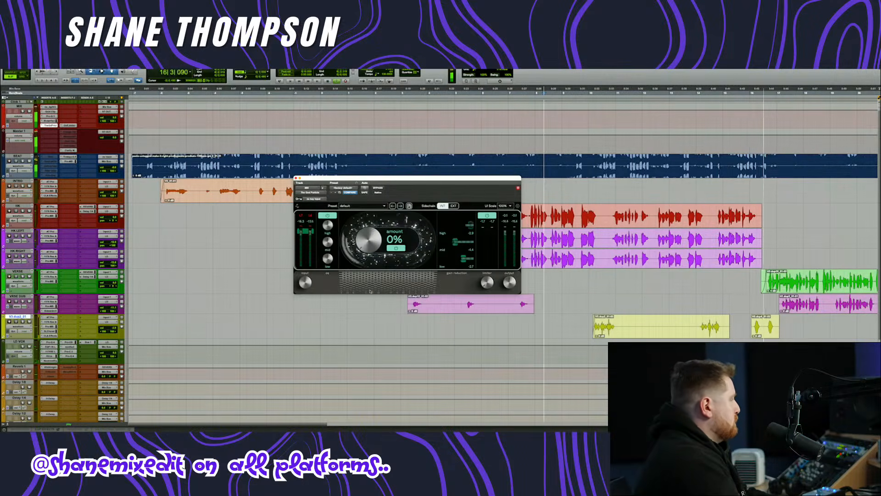
pyautogui.moveTo(366, 239); pyautogui.dragTo(365, 257)
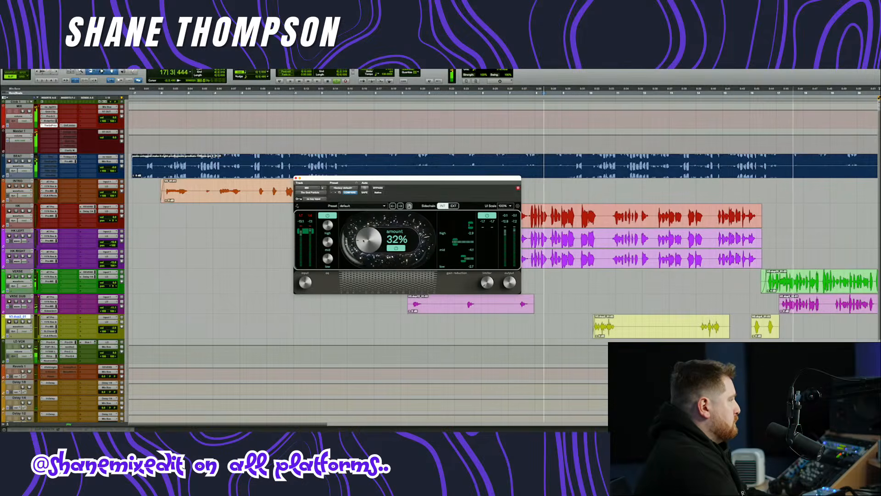
pyautogui.moveTo(410, 189); pyautogui.dragTo(443, 173)
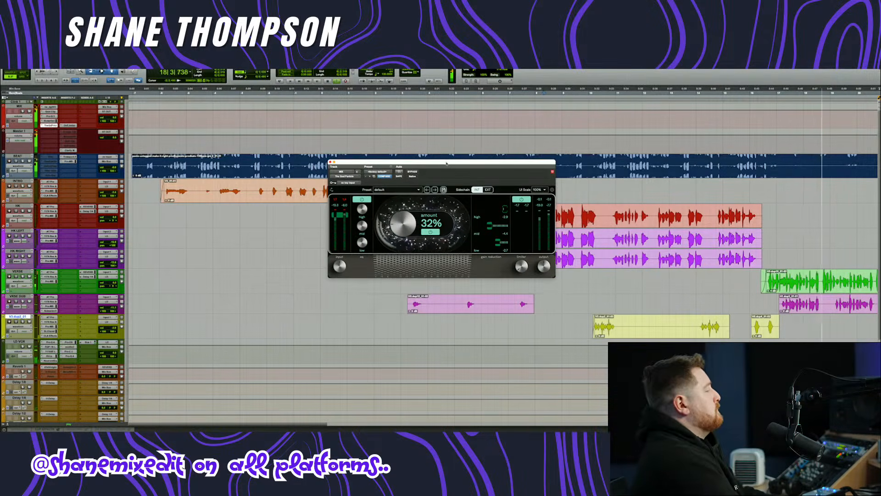
# - Nudge The God Particle's mid EQ slightly on the MIX track during playback
pyautogui.scroll(-2, 504, 321)
pyautogui.moveTo(379, 176); pyautogui.dragTo(360, 257)
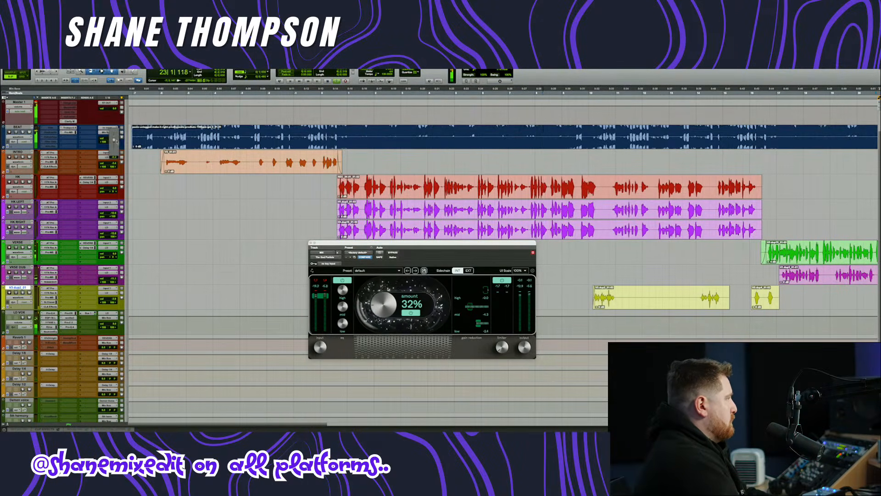
pyautogui.moveTo(407, 244); pyautogui.dragTo(427, 222)
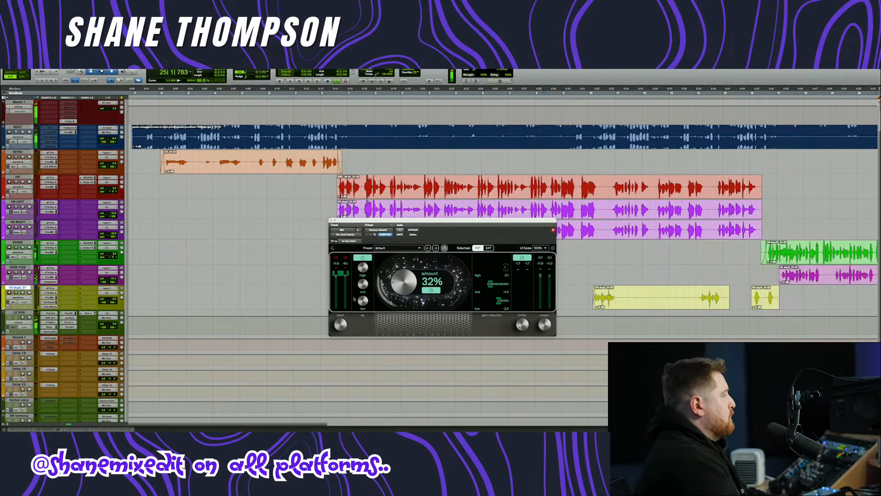
pyautogui.moveTo(365, 285); pyautogui.dragTo(364, 287)
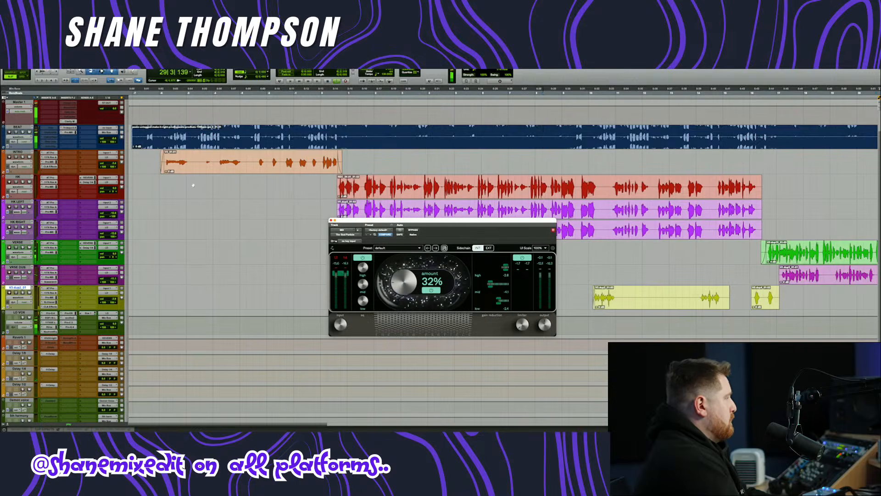
# - Inspect the low band of Pro-MB on the BEAT track during playback
pyautogui.click(69, 133)
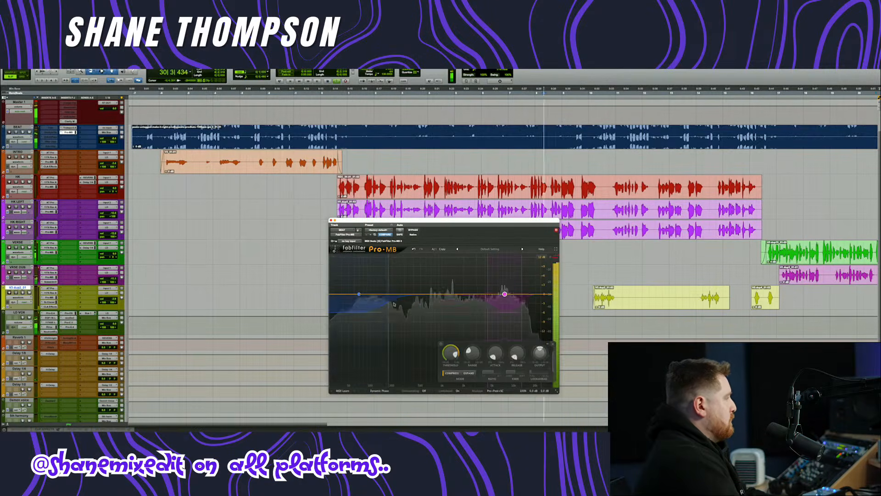
pyautogui.click(359, 294)
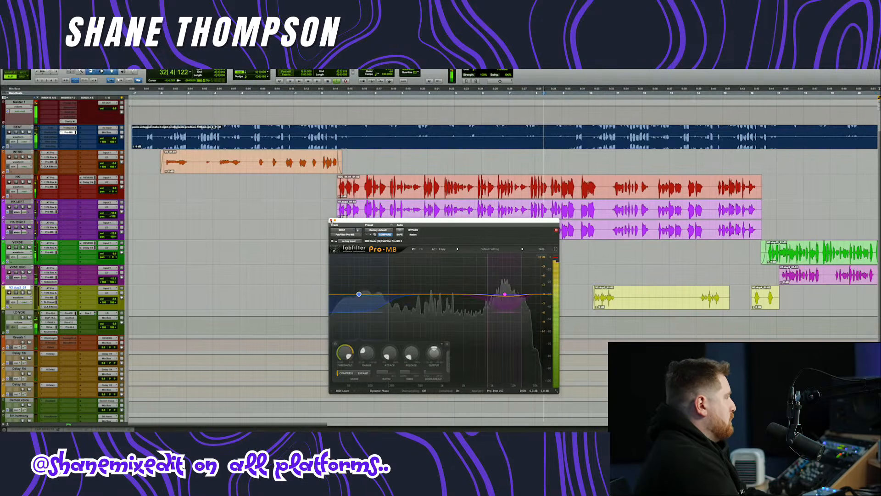
pyautogui.click(331, 220)
pyautogui.scroll(2, 104, 197)
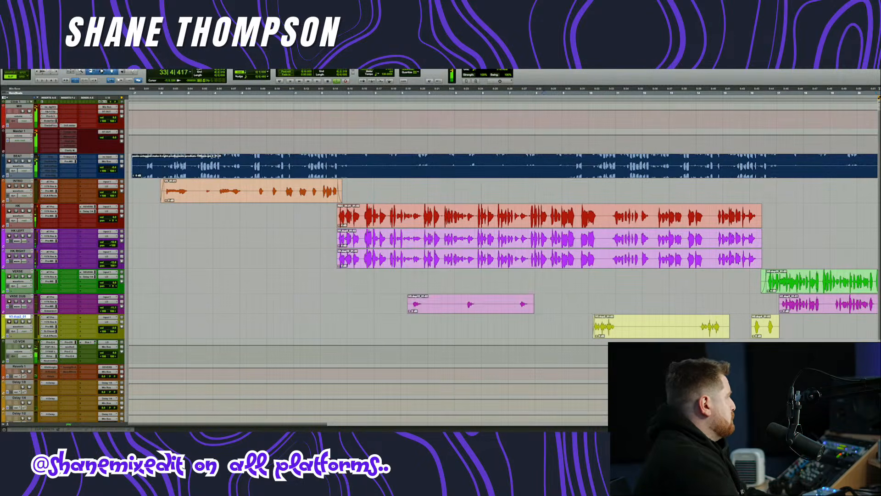
# - Raise the enhance amount and slightly increase the input gain of the Oxford Limiter on the MIX track
pyautogui.click(50, 125)
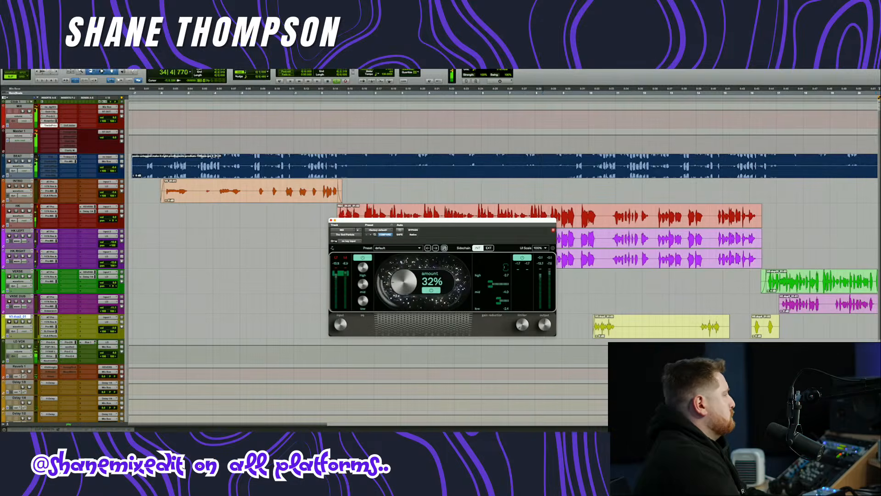
pyautogui.click(68, 125)
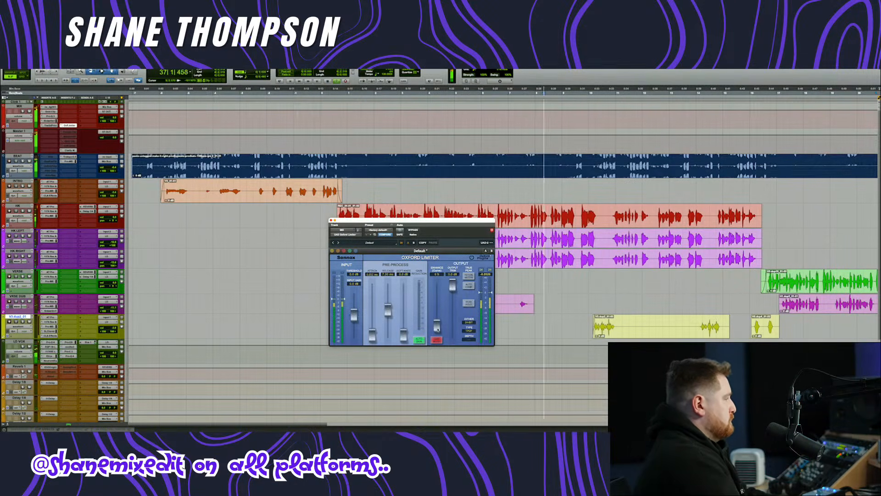
pyautogui.moveTo(437, 329); pyautogui.dragTo(438, 327)
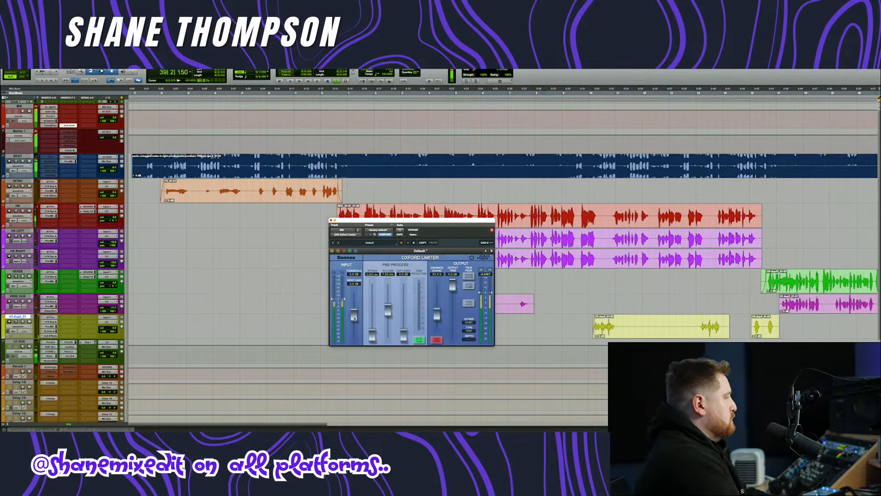
pyautogui.moveTo(355, 318); pyautogui.dragTo(356, 318)
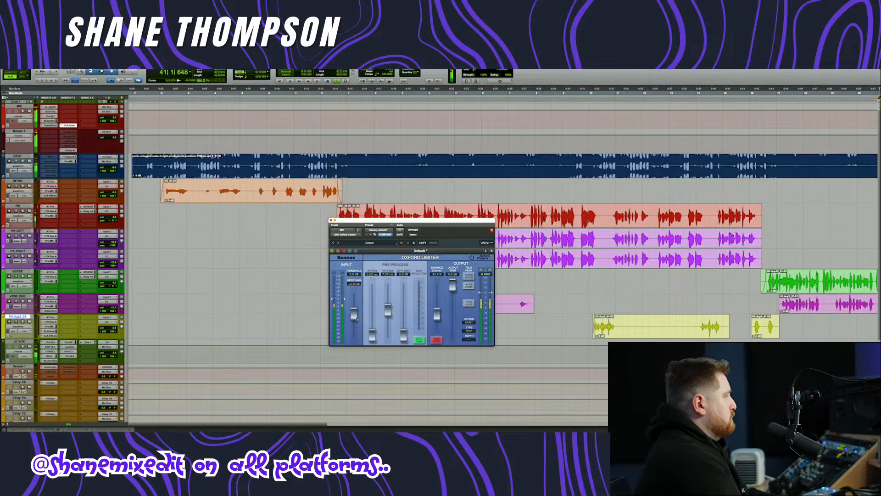
pyautogui.click(331, 220)
# - Open Pro-Q 4 on the LD VOX track, sweep a narrow midrange boost and turn it into a small dynamic cut
pyautogui.hscroll(5, 456, 254)
pyautogui.scroll(-1, 368, 275)
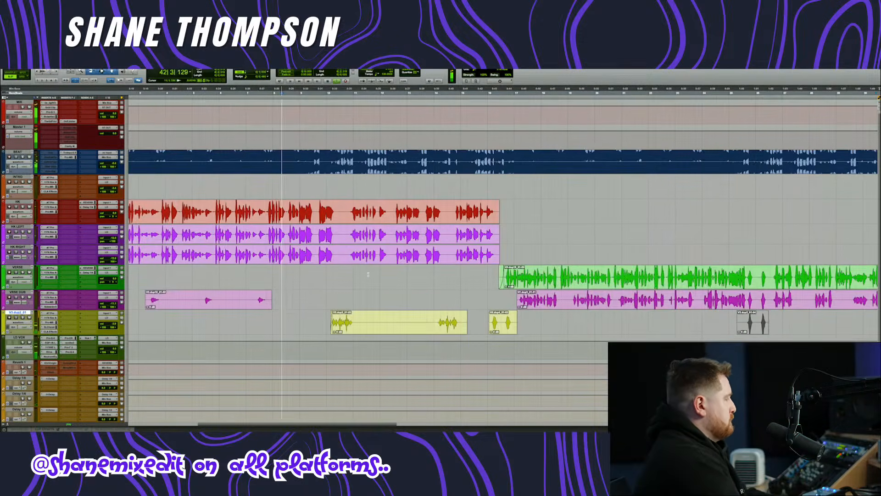
pyautogui.click(69, 351)
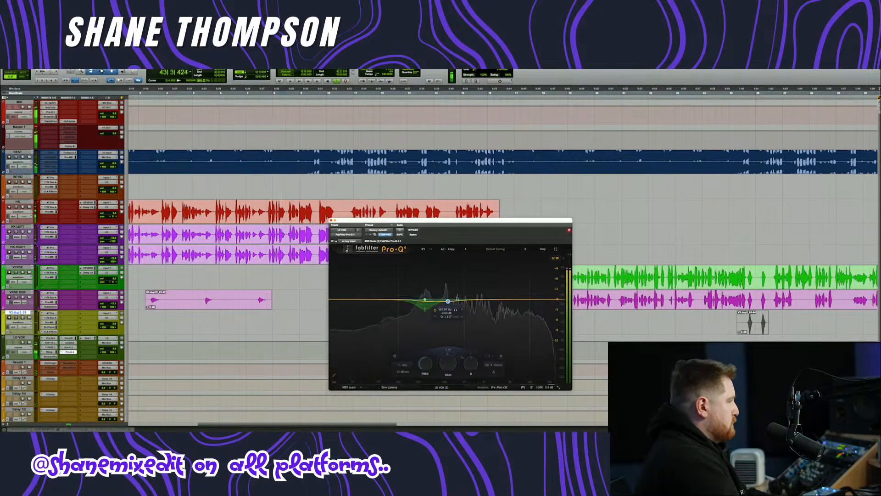
pyautogui.moveTo(478, 301); pyautogui.dragTo(479, 258)
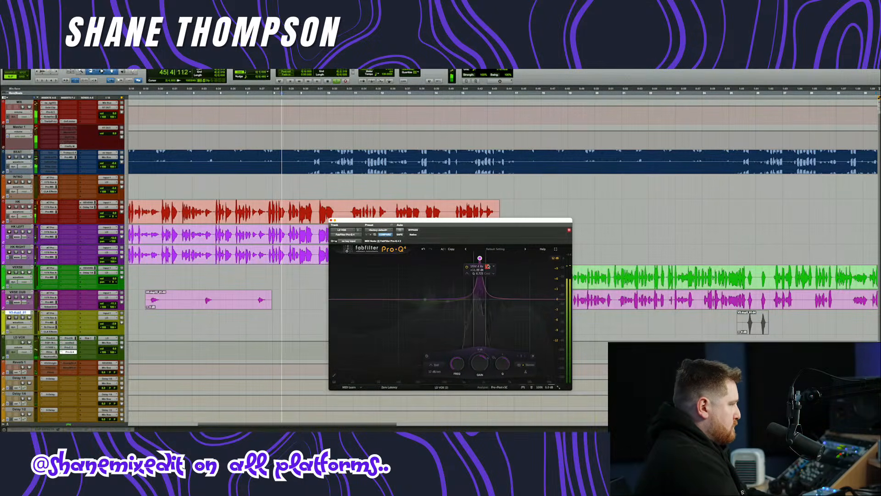
pyautogui.keyDown('alt'); pyautogui.click(486, 362); pyautogui.keyUp('alt')
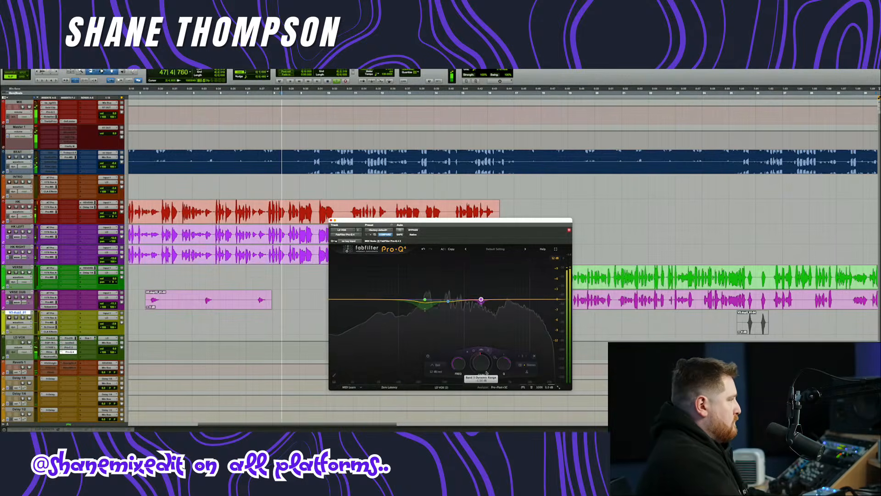
# - Play from early in the verse, sweep two narrow upper-mid boosts in LD VOX's Pro-Q 4 and turn each into a small cut
pyautogui.click(532, 91)
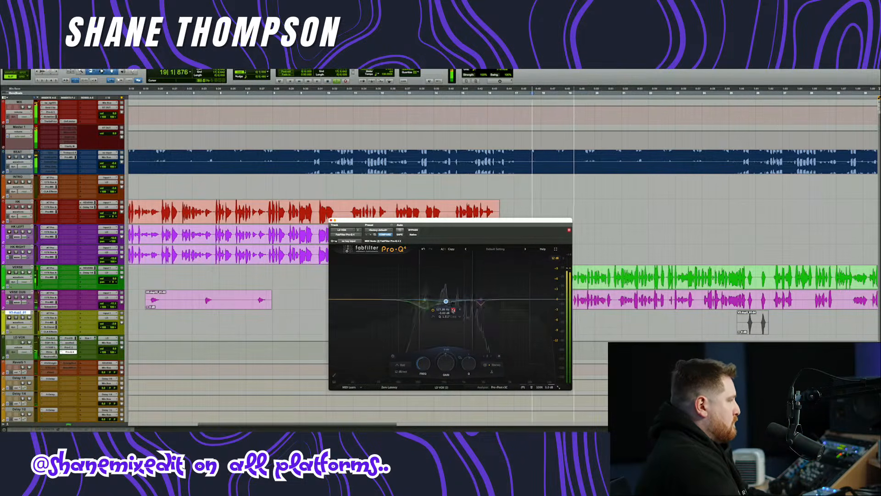
pyautogui.moveTo(456, 300); pyautogui.dragTo(512, 255)
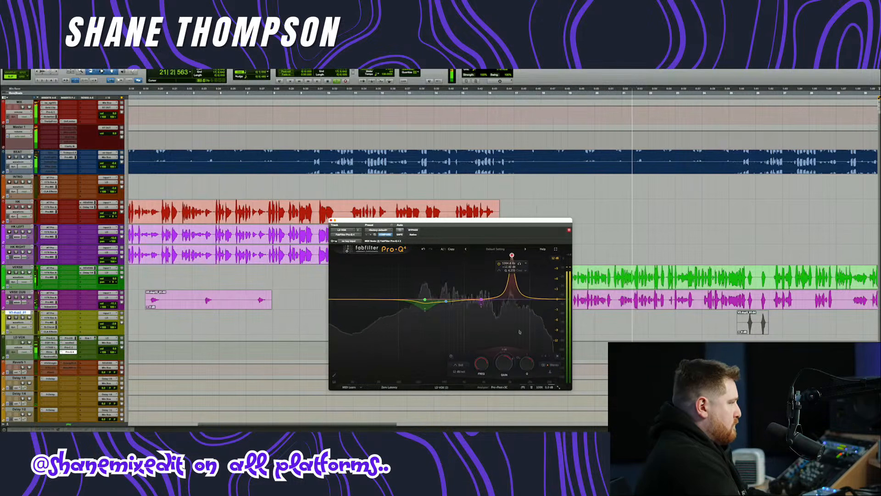
pyautogui.moveTo(503, 363); pyautogui.dragTo(504, 388)
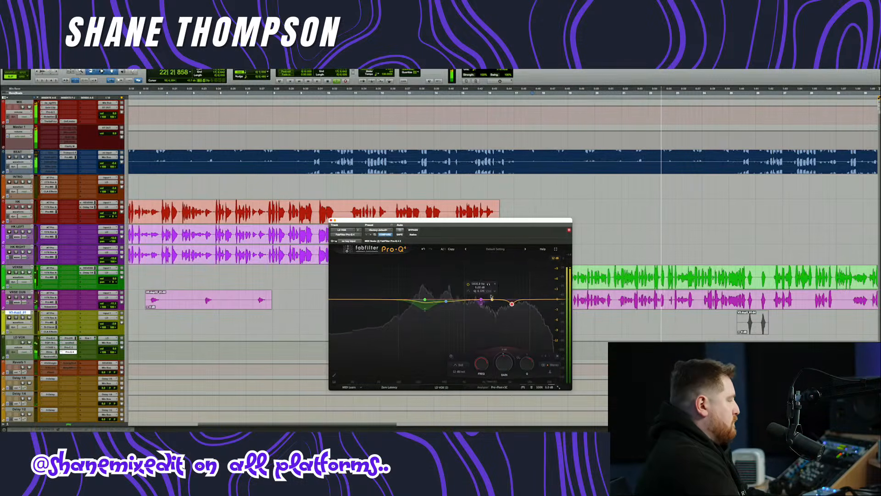
pyautogui.moveTo(491, 297); pyautogui.dragTo(504, 256)
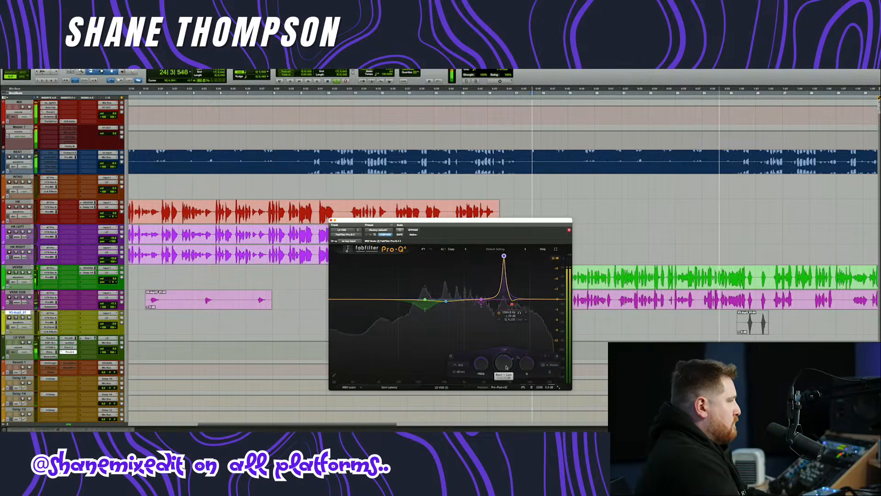
pyautogui.moveTo(506, 365); pyautogui.dragTo(506, 386)
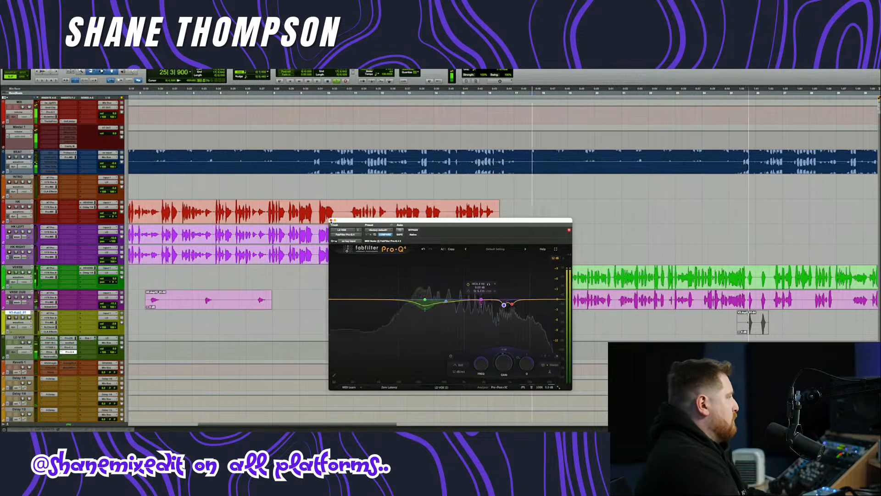
pyautogui.click(330, 220)
pyautogui.hscroll(10, 386, 313)
pyautogui.scroll(-3, 385, 266)
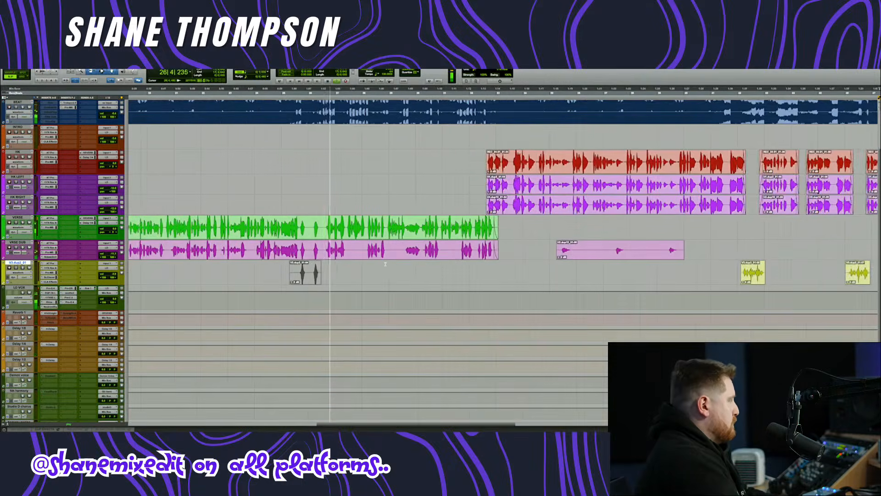
# - Show an automation lane for the OneKnob Filter's filter parameter beneath the BEAT track
pyautogui.scroll(3, 362, 257)
pyautogui.scroll(3, 321, 229)
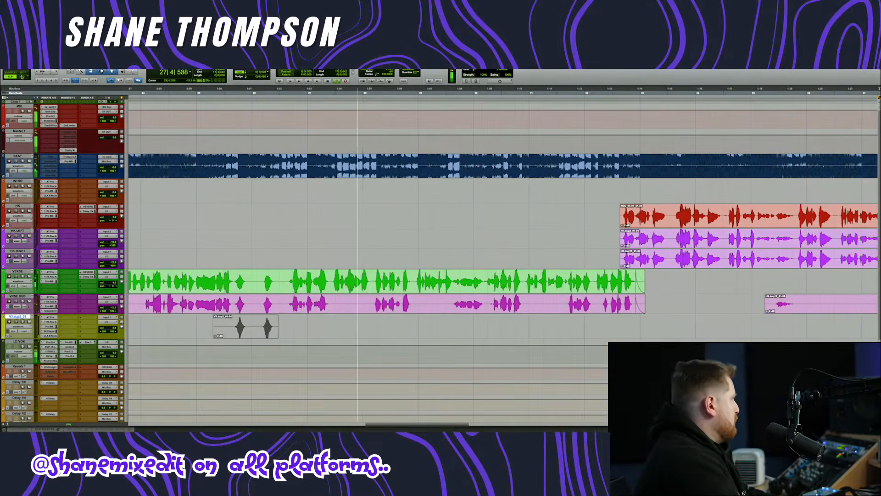
pyautogui.hscroll(2, 403, 195)
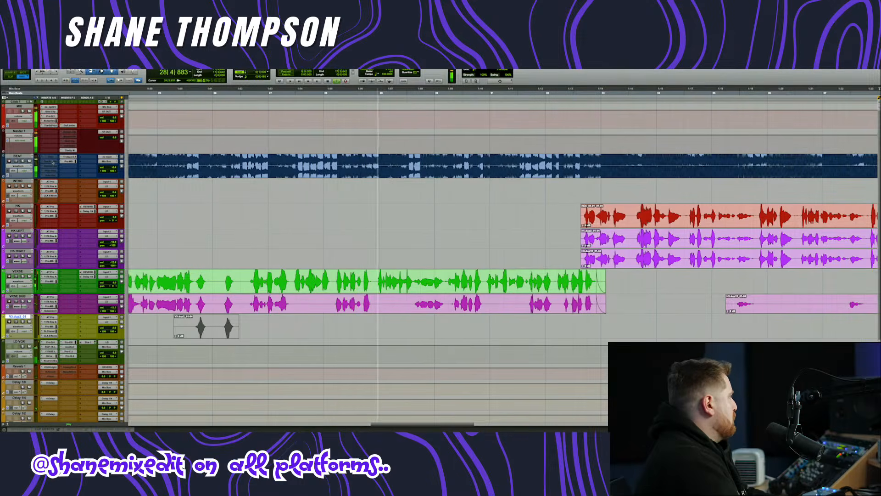
pyautogui.click(19, 166)
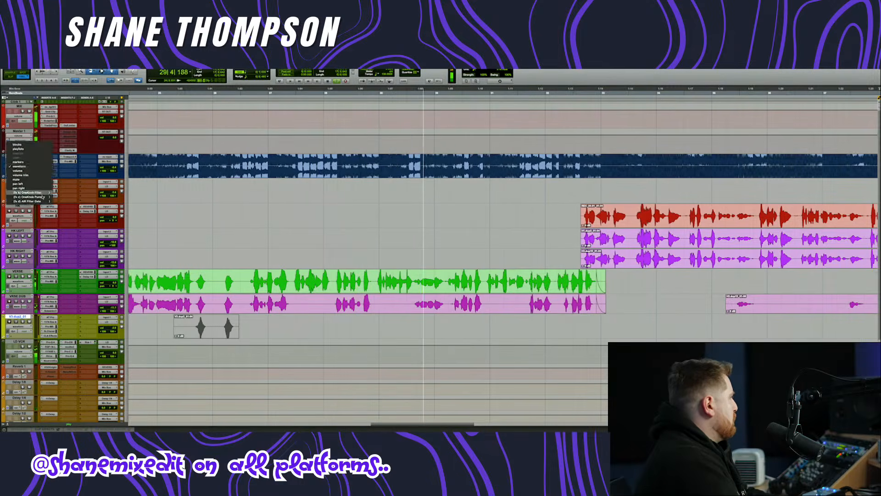
pyautogui.click(142, 196)
pyautogui.click(3, 177)
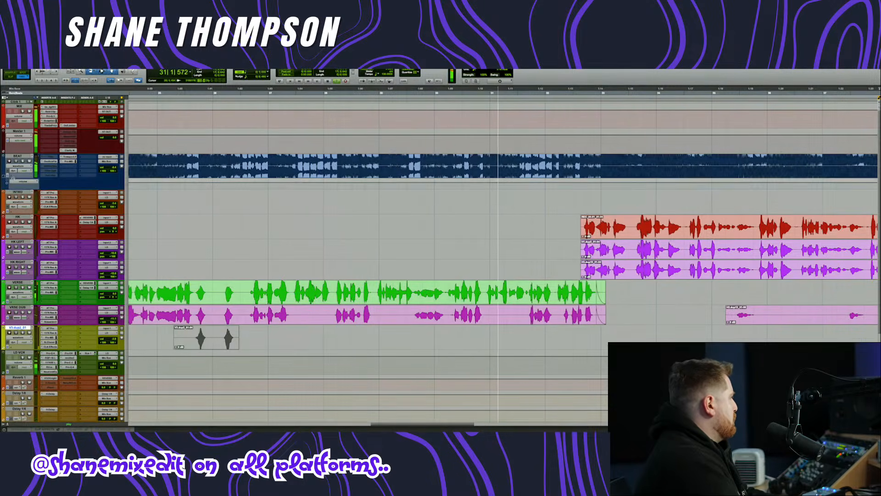
pyautogui.click(18, 182)
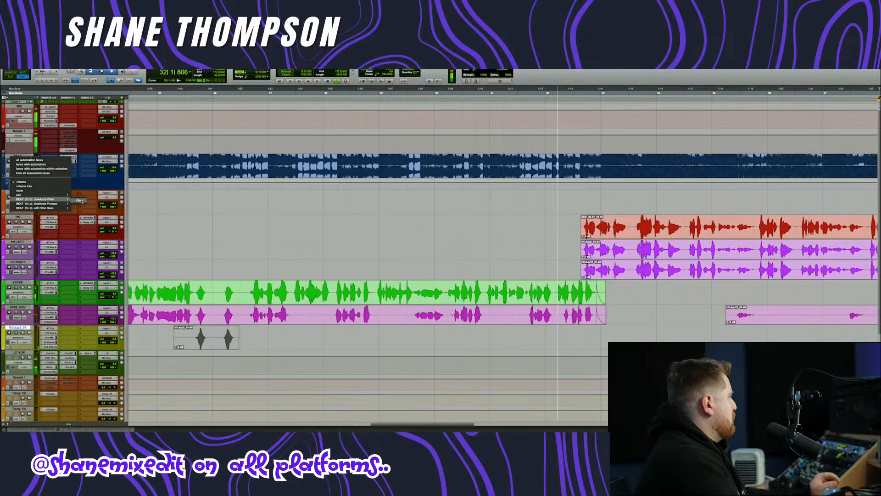
pyautogui.click(81, 199)
# - Automate the BEAT track's OneKnob Filter down over the verse's last four bars, ramping it back up to full into the second hook
pyautogui.hscroll(8, 516, 178)
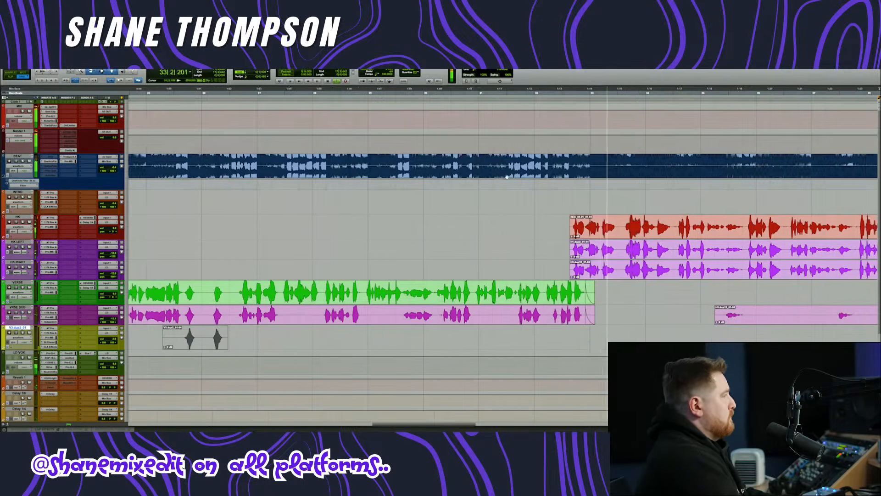
pyautogui.scroll(-1, 502, 178)
pyautogui.hscroll(1, 477, 183)
pyautogui.hscroll(2, 465, 187)
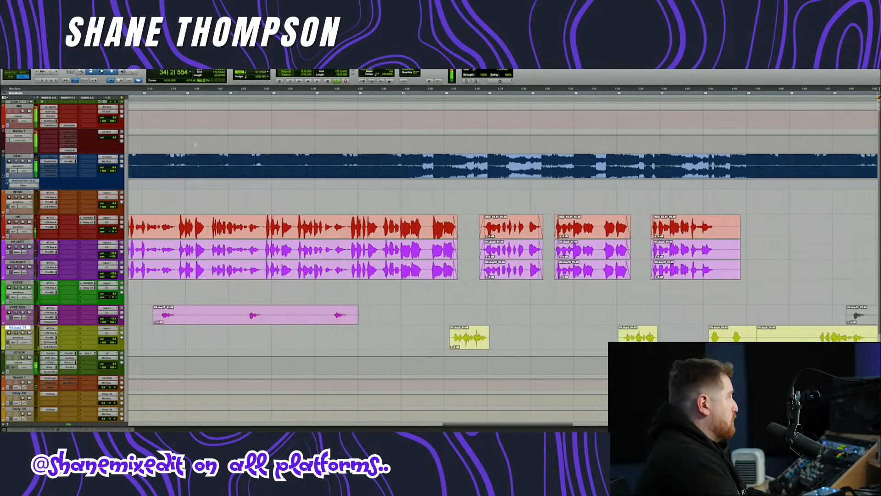
pyautogui.hscroll(-1, 352, 181)
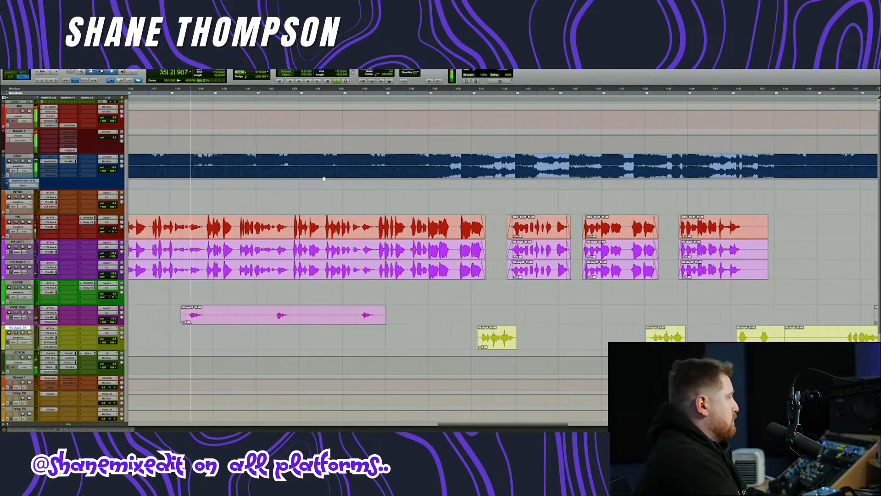
pyautogui.hscroll(-20, 352, 181)
pyautogui.hscroll(-1, 474, 197)
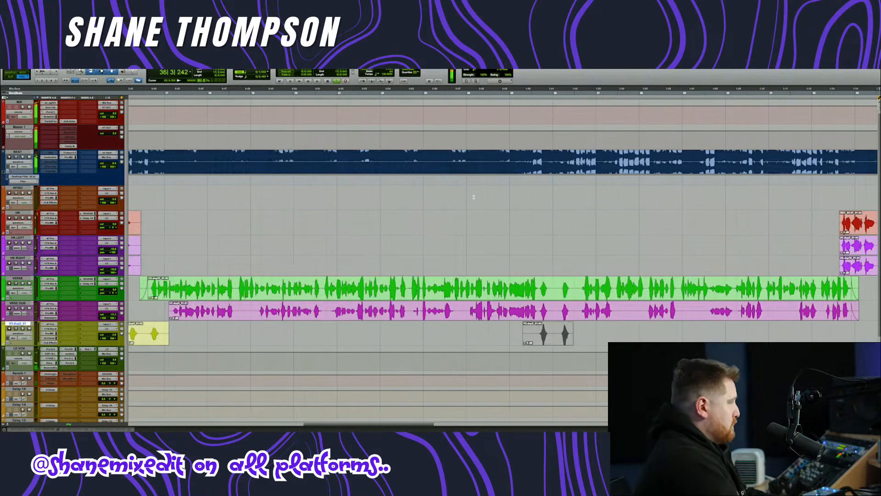
pyautogui.hscroll(5, 352, 143)
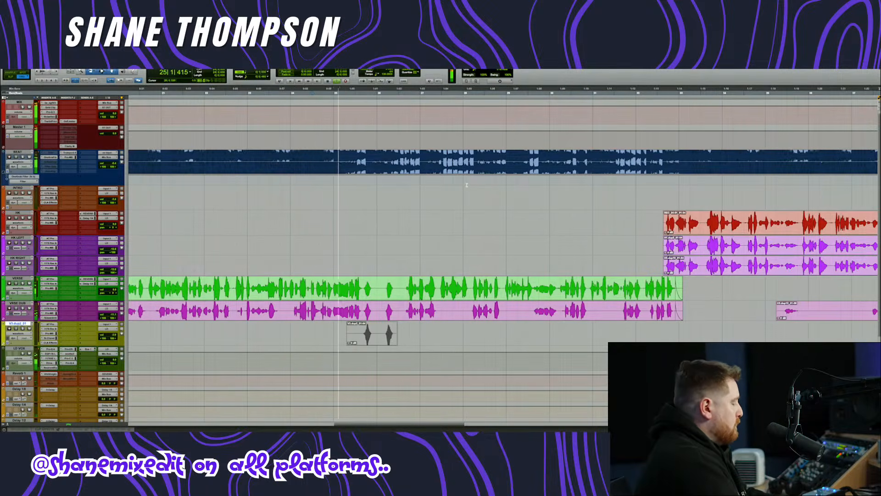
pyautogui.moveTo(64, 184); pyautogui.dragTo(64, 212)
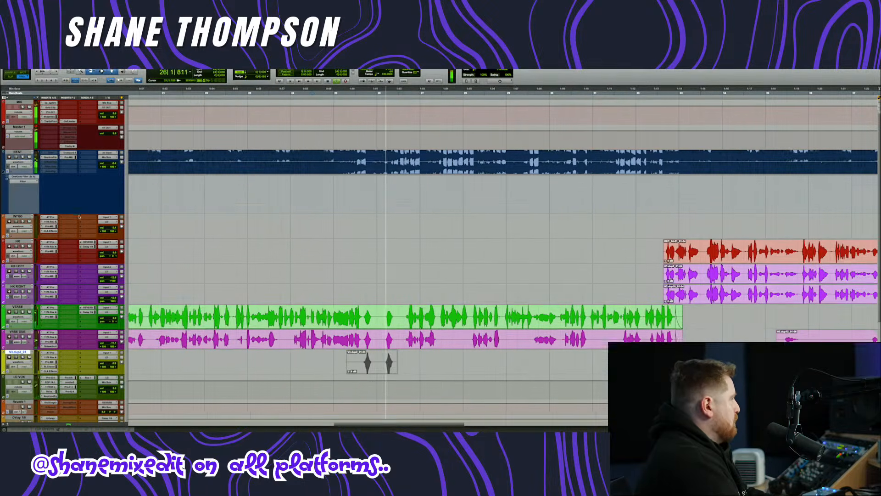
pyautogui.hscroll(3, 554, 194)
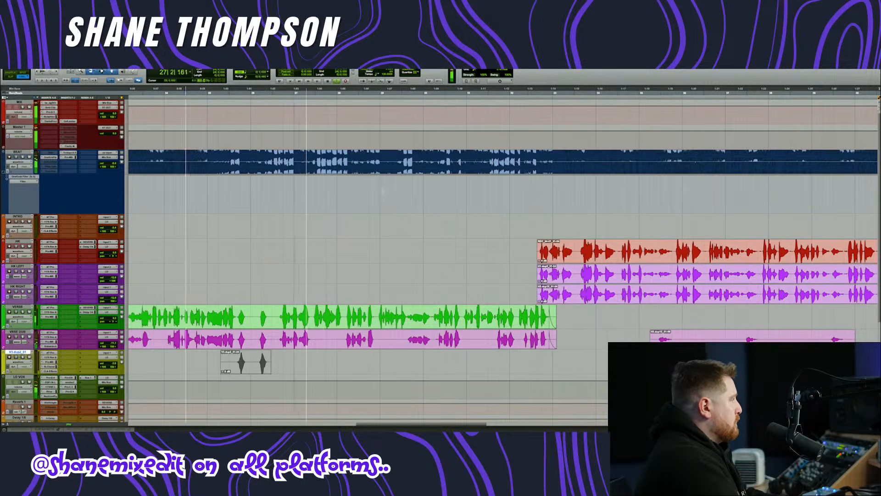
pyautogui.moveTo(380, 184); pyautogui.dragTo(550, 204)
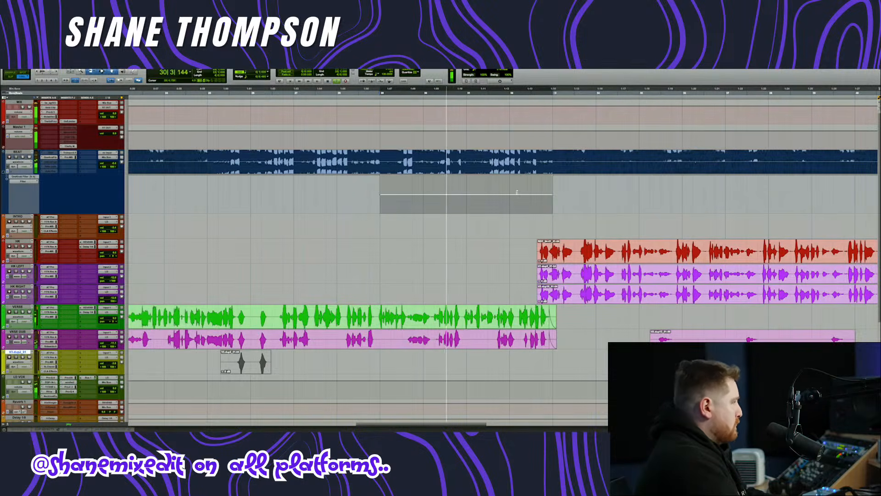
pyautogui.moveTo(552, 195); pyautogui.dragTo(551, 175)
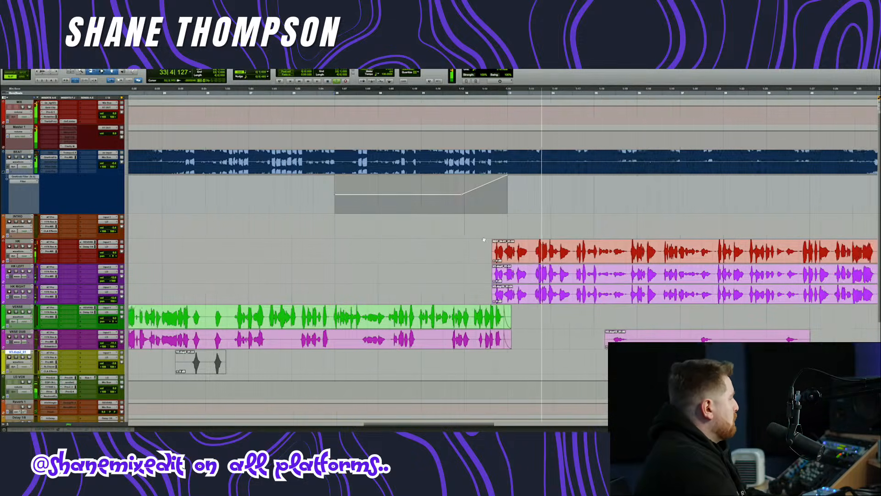
pyautogui.press('r')
pyautogui.moveTo(96, 213); pyautogui.dragTo(96, 199)
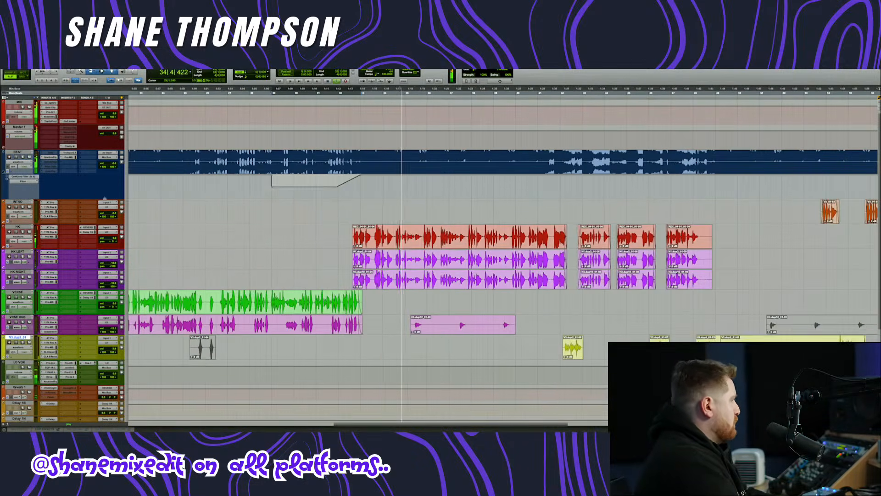
# - Play into the second hook and review the clip arrangement across the hook, dub and ad-lib tracks
pyautogui.hscroll(6, 353, 227)
pyautogui.hscroll(-4, 354, 226)
pyautogui.hscroll(-3, 354, 227)
pyautogui.scroll(5, 387, 264)
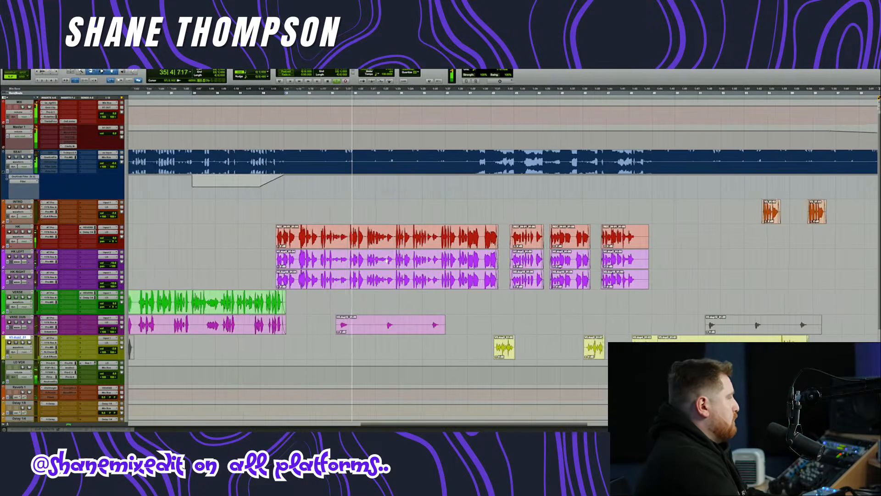
pyautogui.scroll(-2, 387, 264)
pyautogui.scroll(2, 386, 266)
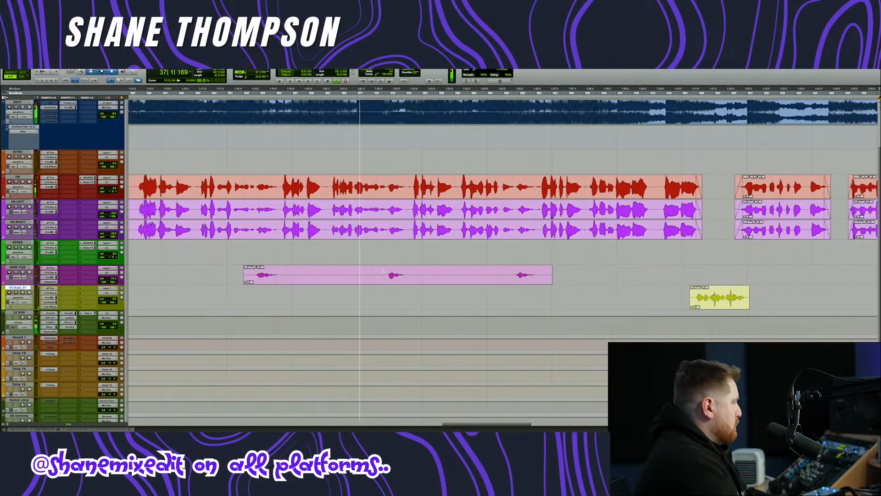
pyautogui.scroll(1, 402, 287)
pyautogui.scroll(-4, 402, 288)
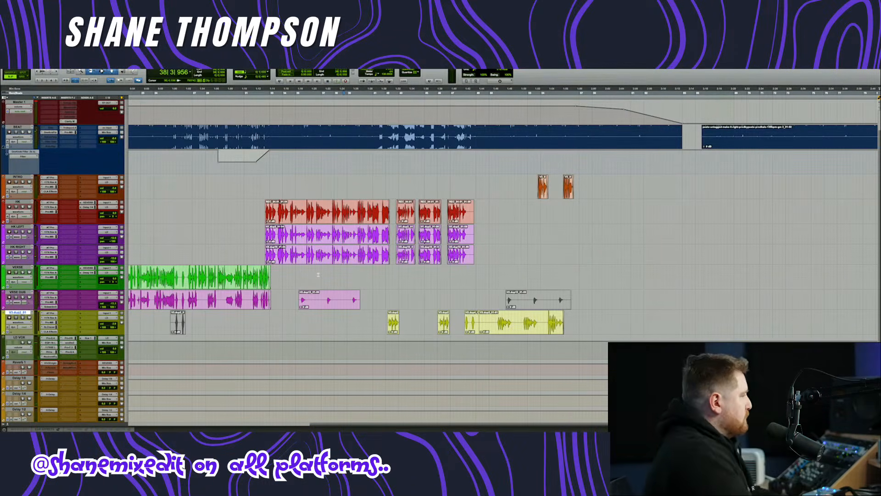
pyautogui.hscroll(-5, 430, 316)
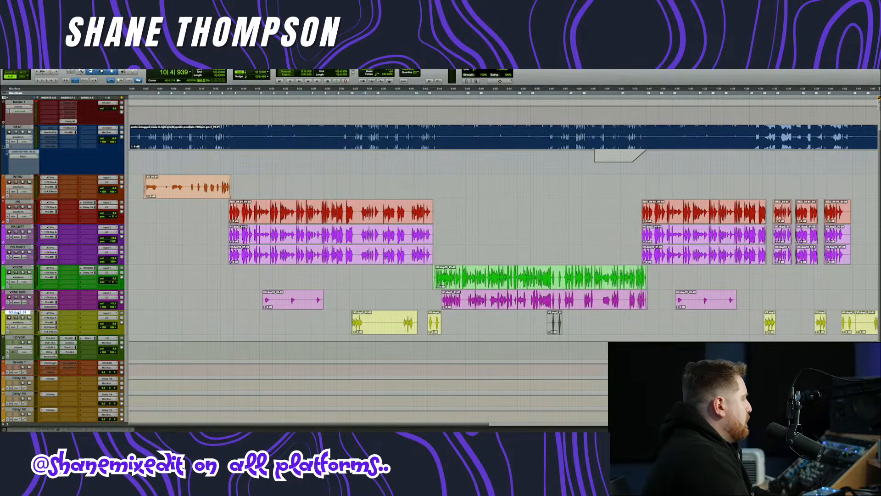
# - Duplicate the yellow ad-lib track without its clips, keeping its automation, inserts and sends
pyautogui.rightClick(19, 313)
pyautogui.click(42, 401)
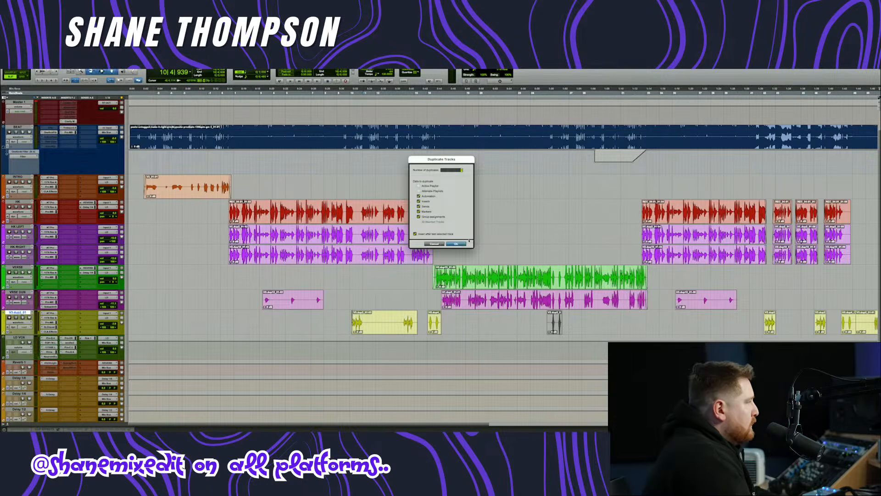
pyautogui.press('Return')
# - Move the three sparse hook and outro ad-lib clips from the verse dub track to the duplicated ad-lib track, unmuting the last one
pyautogui.click(281, 323)
pyautogui.moveTo(289, 304); pyautogui.dragTo(289, 350)
pyautogui.hscroll(5, 290, 349)
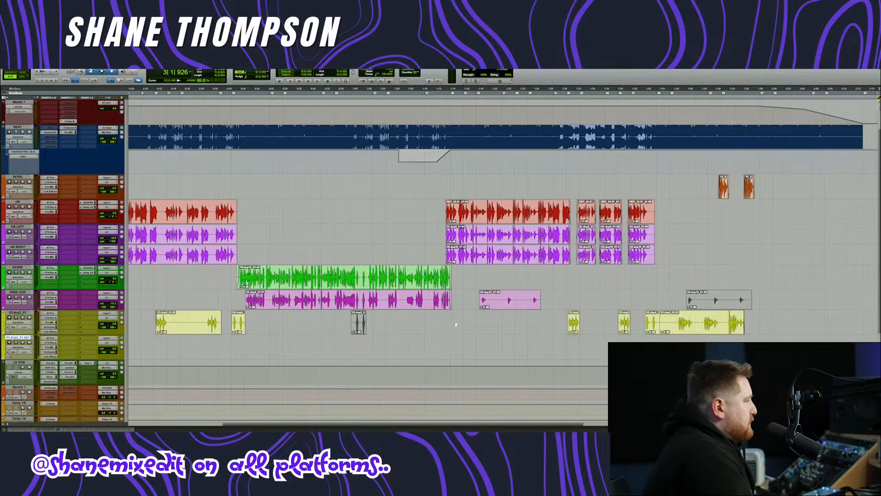
pyautogui.moveTo(508, 304); pyautogui.dragTo(508, 348)
pyautogui.rightClick(719, 307)
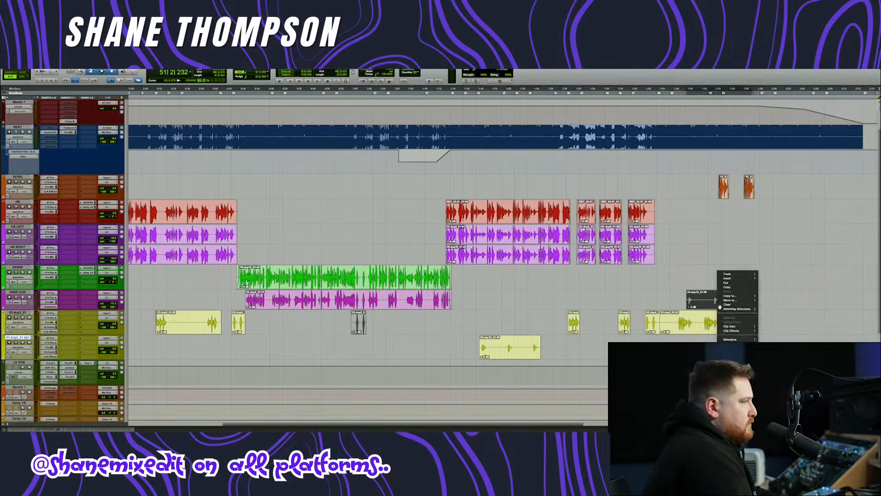
pyautogui.click(729, 367)
pyautogui.moveTo(712, 306); pyautogui.dragTo(712, 353)
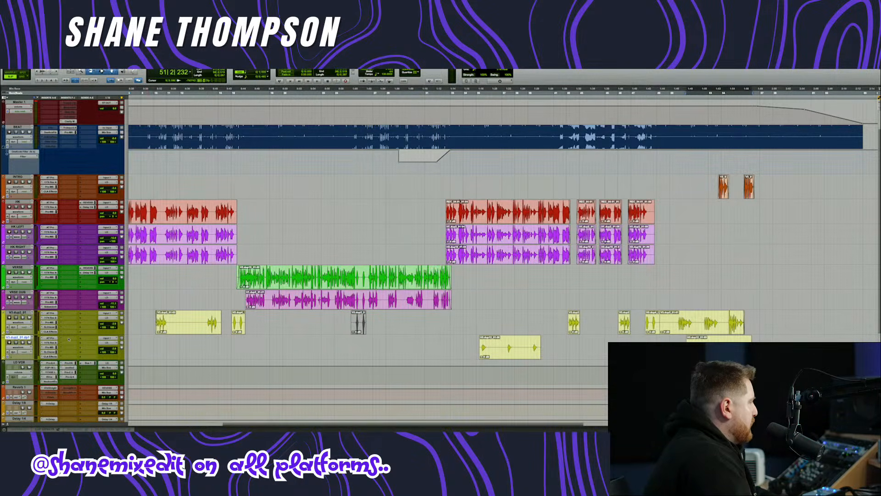
# - Move CLA Effects to a later insert slot on the duplicated ad-lib track and insert the mono/stereo H-Delay in its place
pyautogui.click(51, 356)
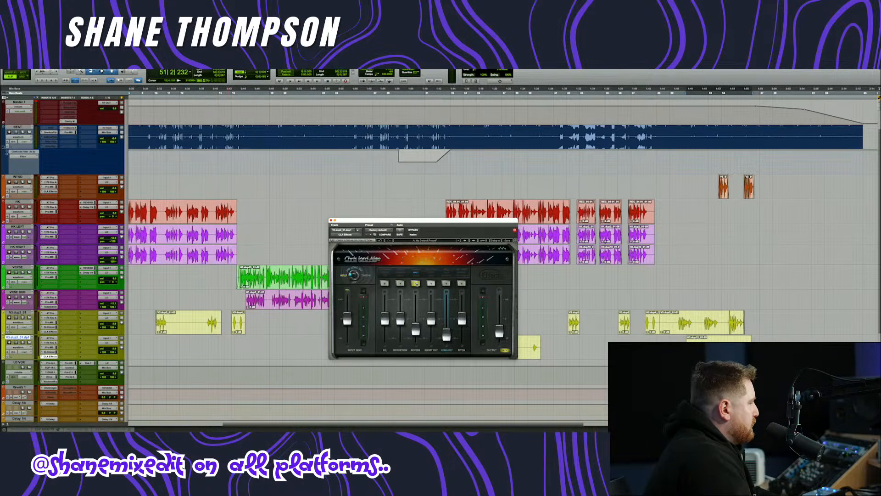
pyautogui.moveTo(54, 355); pyautogui.dragTo(68, 338)
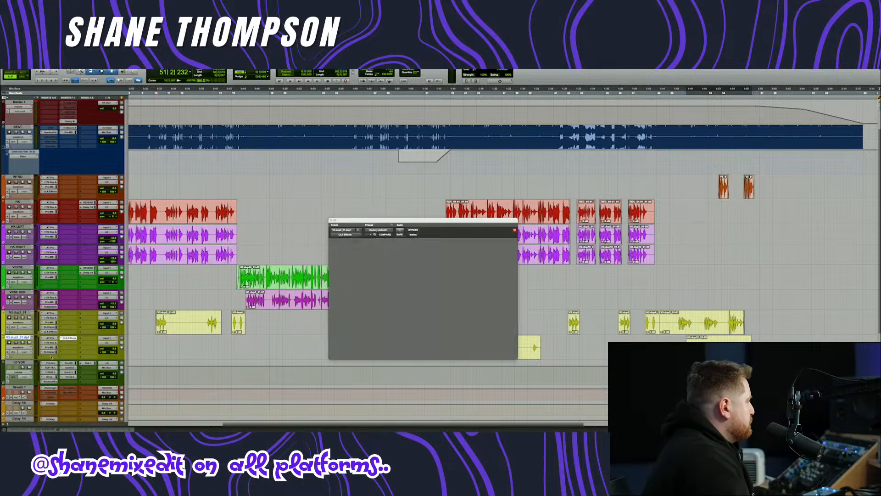
pyautogui.click(50, 356)
pyautogui.click(65, 348)
pyautogui.write('h')
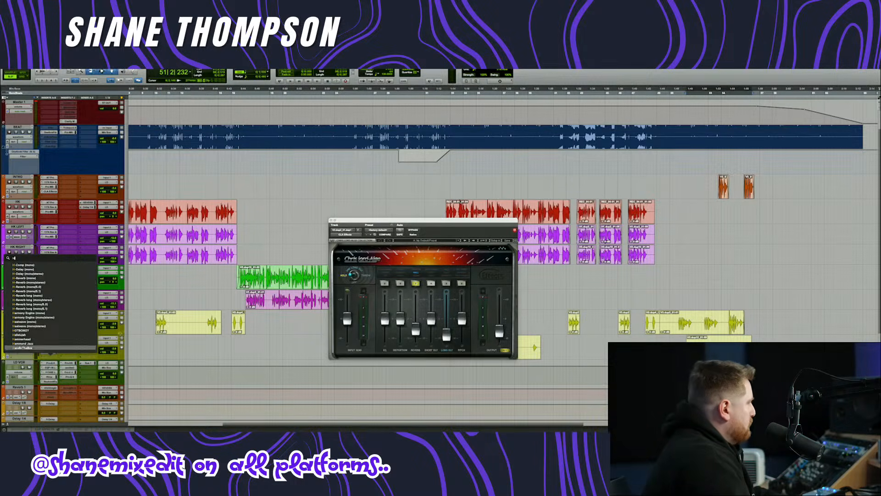
pyautogui.click(38, 274)
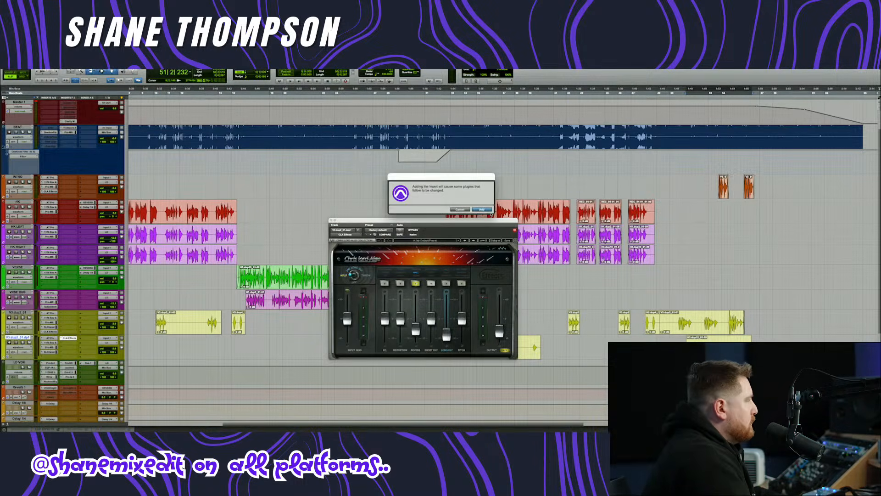
pyautogui.click(482, 210)
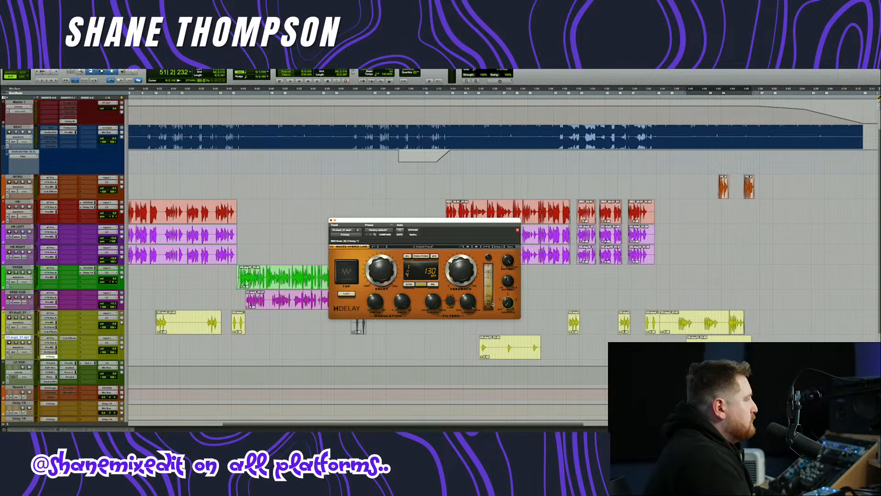
# - Adjust H-Delay's feedback and switch its LoFi setting on the duplicated ad-lib track, keeping the plug-in window clear of the clips
pyautogui.moveTo(461, 277); pyautogui.dragTo(442, 292)
pyautogui.click(347, 294)
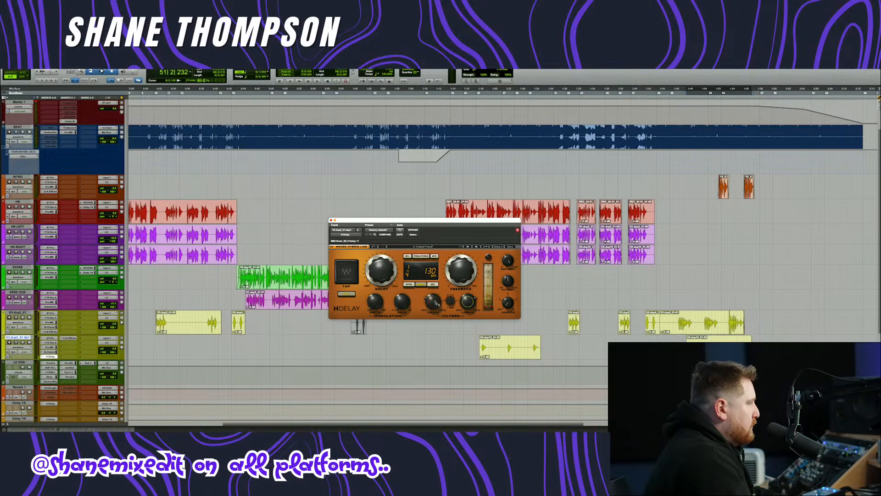
pyautogui.moveTo(453, 274); pyautogui.dragTo(449, 268)
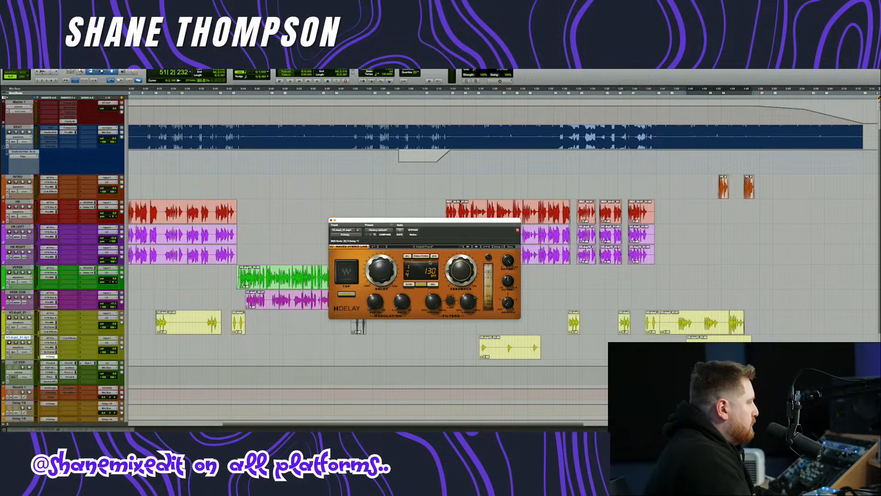
pyautogui.moveTo(446, 234); pyautogui.dragTo(432, 298)
# - Play from early in the second hook to audition the delayed ad-libs on the duplicated track
pyautogui.scroll(5, 507, 282)
pyautogui.scroll(-4, 504, 285)
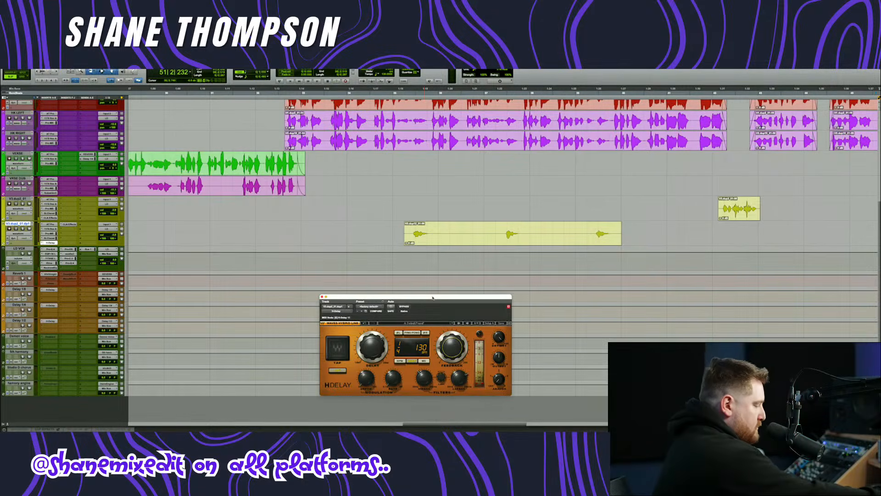
pyautogui.click(338, 93)
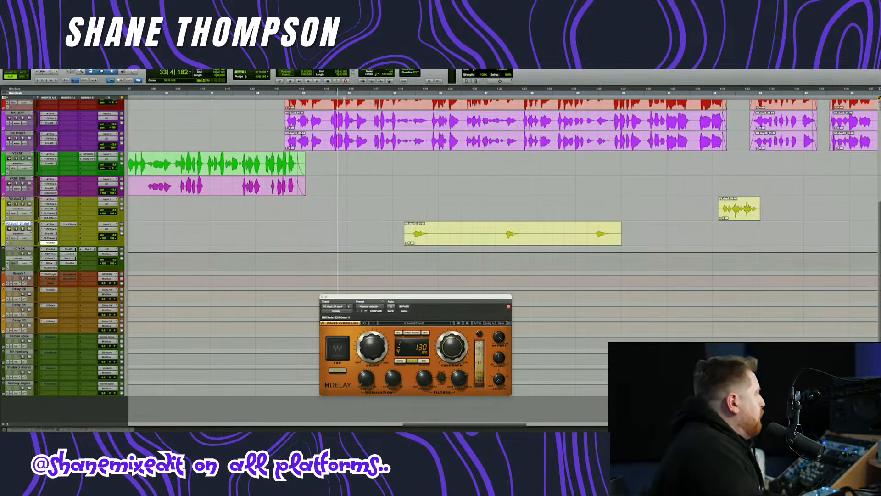
pyautogui.press('space')
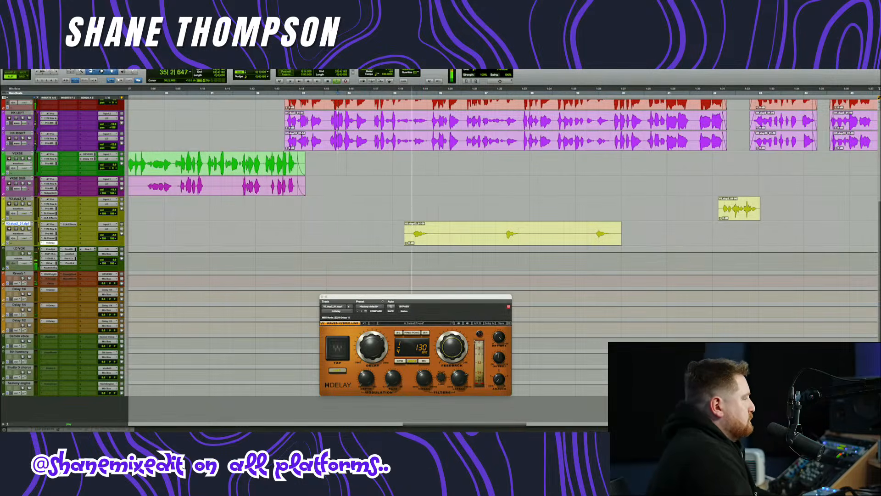
pyautogui.scroll(2, 447, 233)
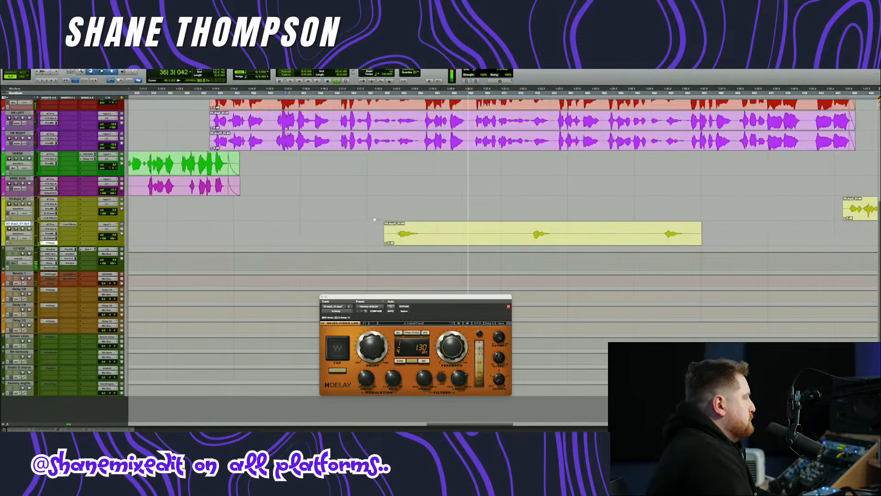
pyautogui.scroll(-4, 373, 221)
pyautogui.scroll(1, 385, 221)
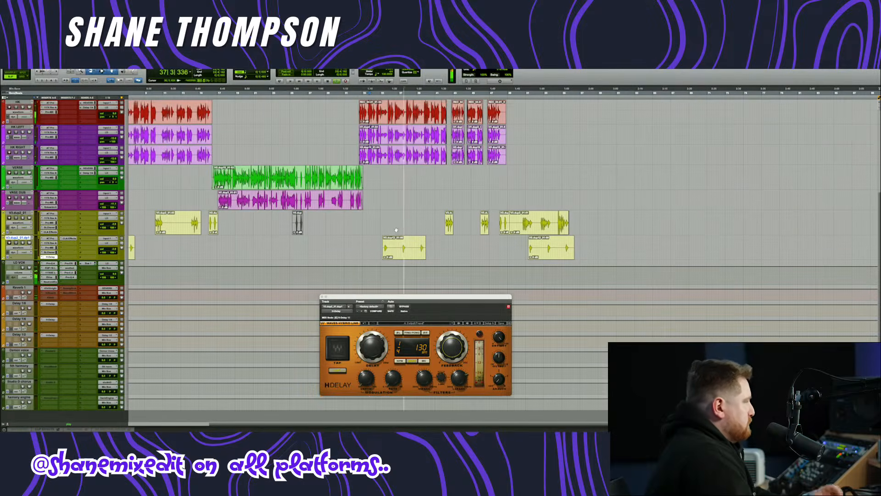
# - Duplicate the delayed ad-lib track without its clips and move the sparse first- and second-hook ad-lib clips onto the new duplicate
pyautogui.rightClick(18, 242)
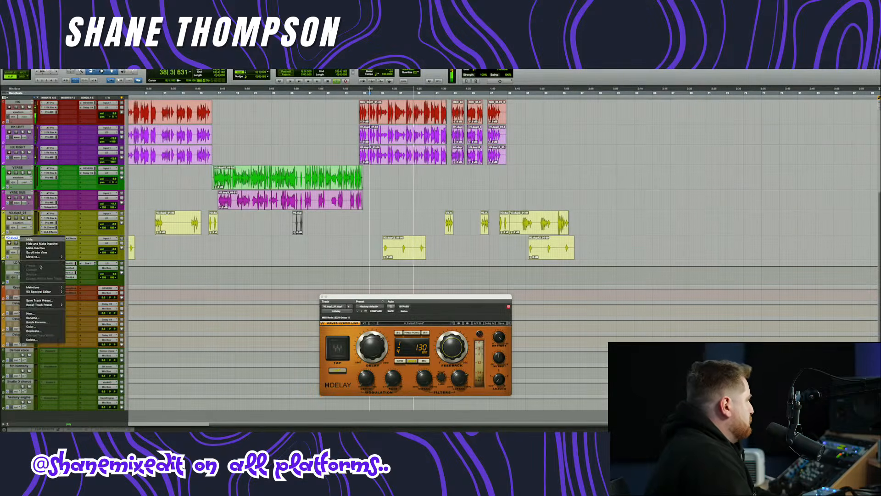
pyautogui.click(41, 328)
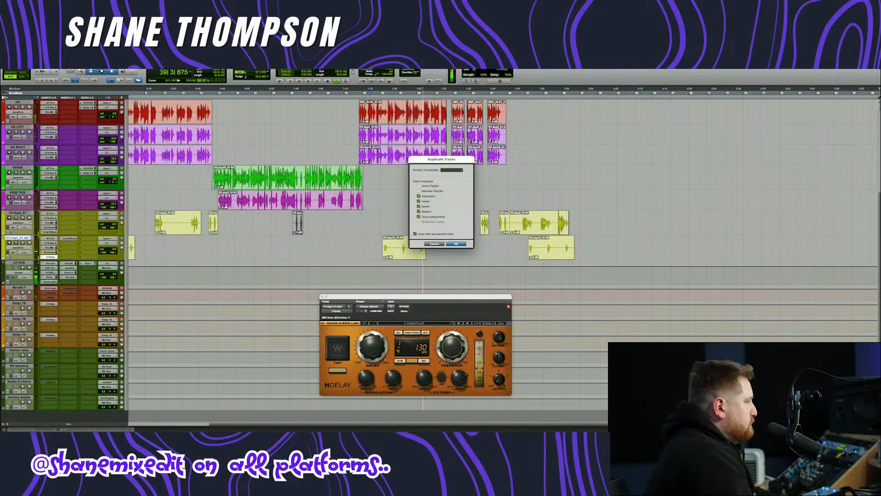
pyautogui.click(456, 244)
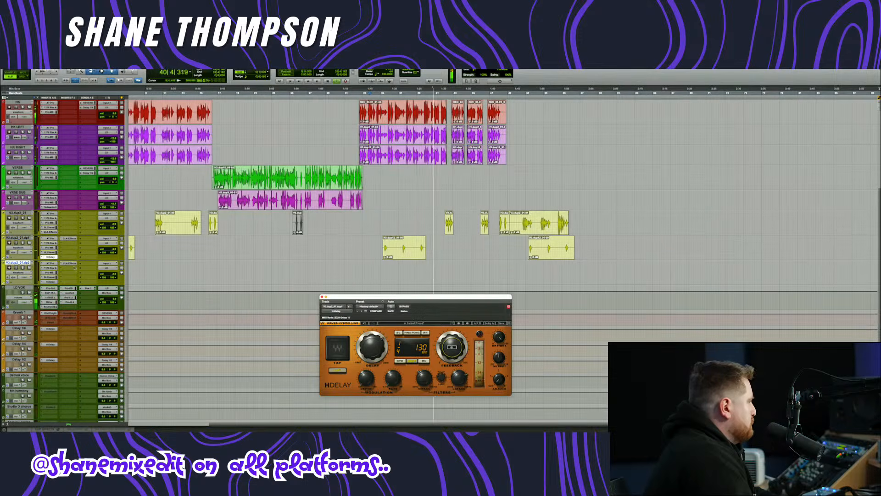
pyautogui.moveTo(405, 251); pyautogui.dragTo(404, 274)
pyautogui.hscroll(-5, 278, 258)
pyautogui.moveTo(255, 253); pyautogui.dragTo(254, 276)
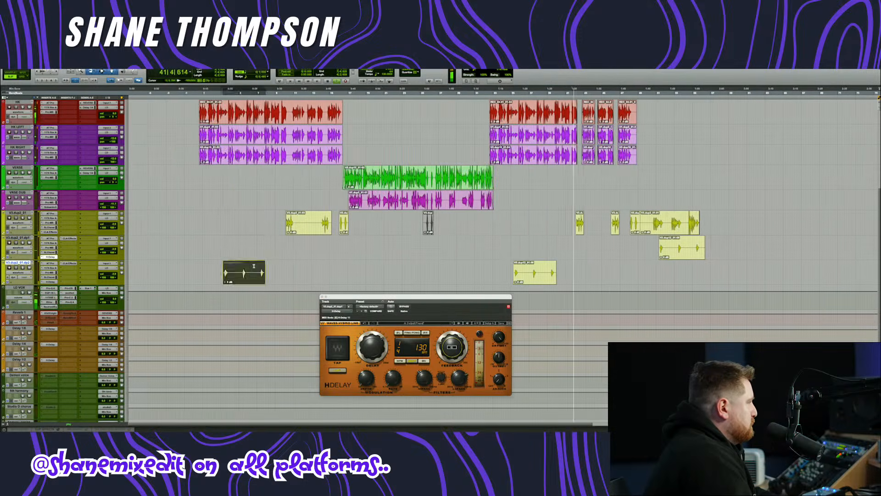
# - Raise the reverb fader in CLA Effects on the ad-lib track that still holds the outro clip
pyautogui.click(280, 276)
pyautogui.hscroll(5, 540, 159)
pyautogui.click(484, 241)
pyautogui.press('t')
pyautogui.press('t')
pyautogui.scroll(2, 465, 241)
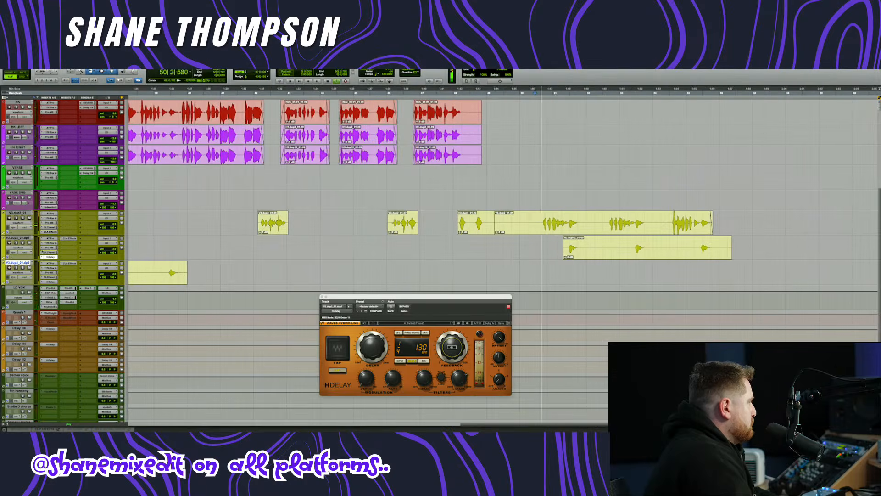
pyautogui.click(68, 238)
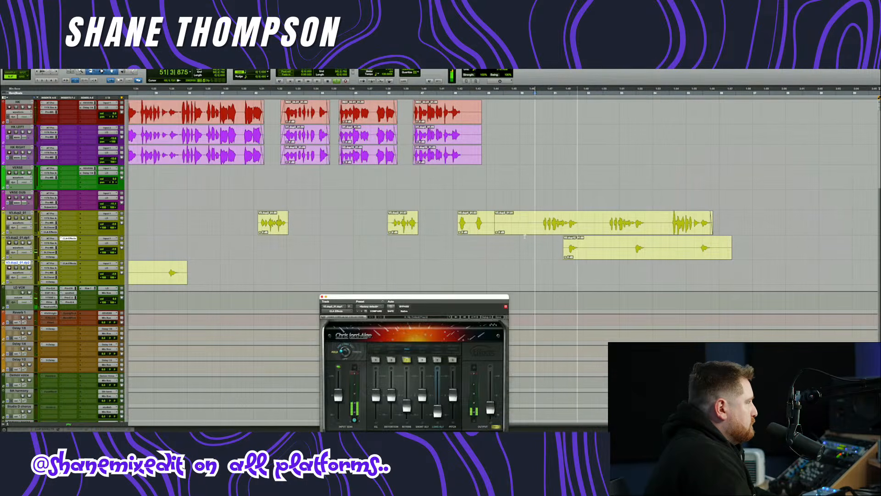
pyautogui.moveTo(413, 297); pyautogui.dragTo(435, 265)
pyautogui.moveTo(428, 372); pyautogui.dragTo(428, 355)
# - Audition the outro ad-libs with the stronger reverb and fine-tune the volume of the track holding the outro clip
pyautogui.scroll(3, 590, 243)
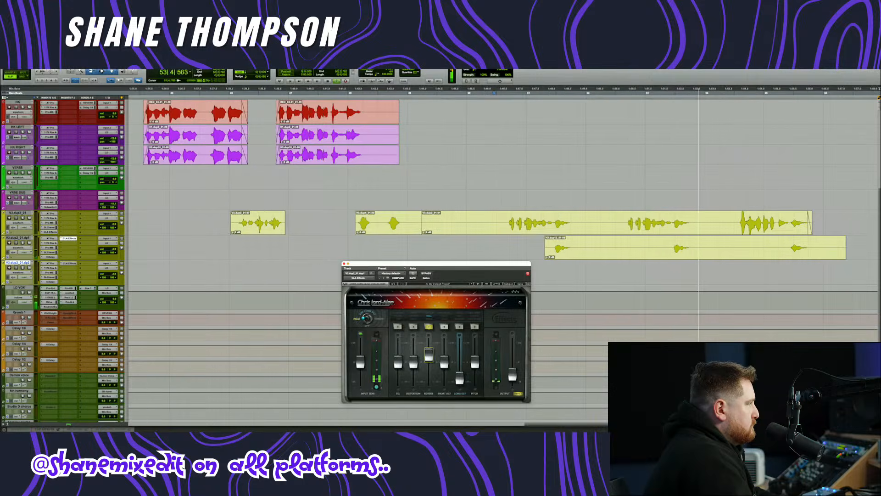
pyautogui.click(464, 184)
pyautogui.press('space')
pyautogui.press('space')
pyautogui.scroll(5, 439, 237)
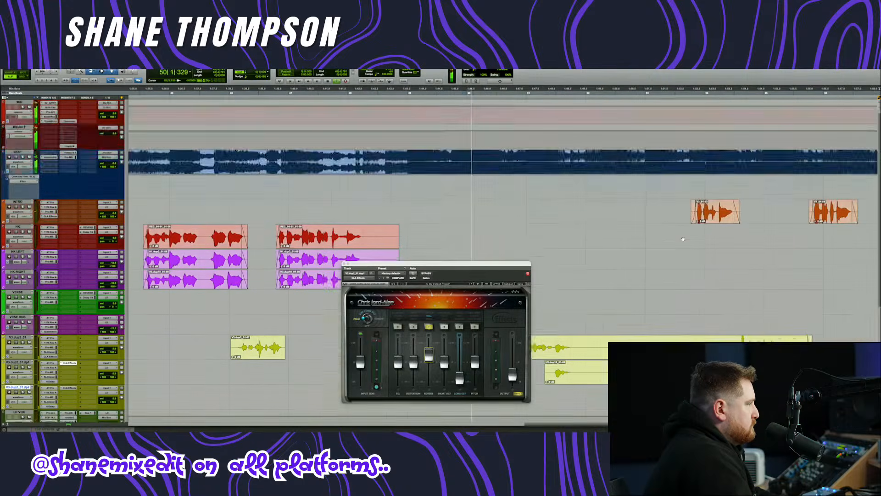
pyautogui.scroll(-6, 439, 237)
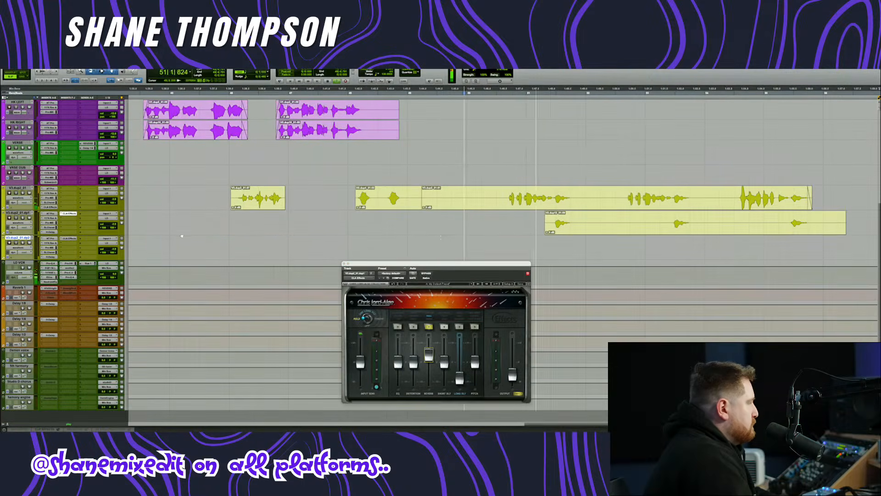
pyautogui.moveTo(115, 224); pyautogui.dragTo(118, 227)
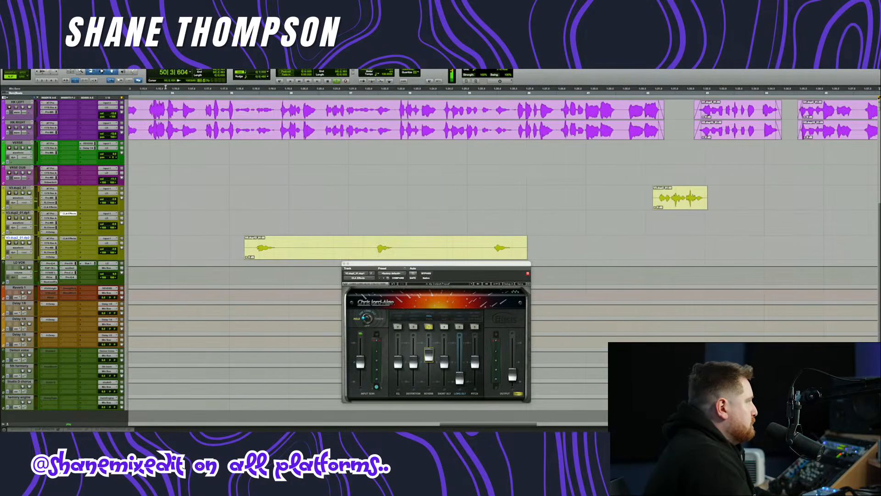
# - Make the insert above H-Delay inactive on the newest ad-lib track, open its H-Delay, and play from just before the second-hook ad-libs
pyautogui.rightClick(50, 253)
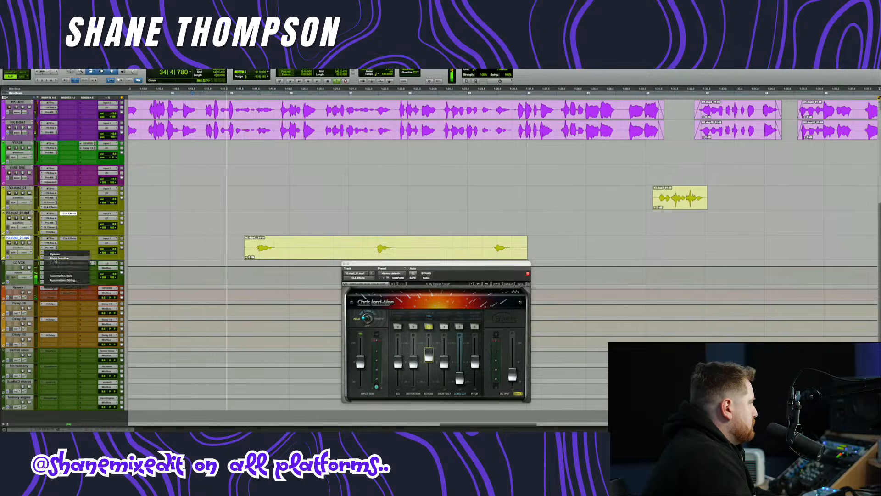
pyautogui.click(51, 258)
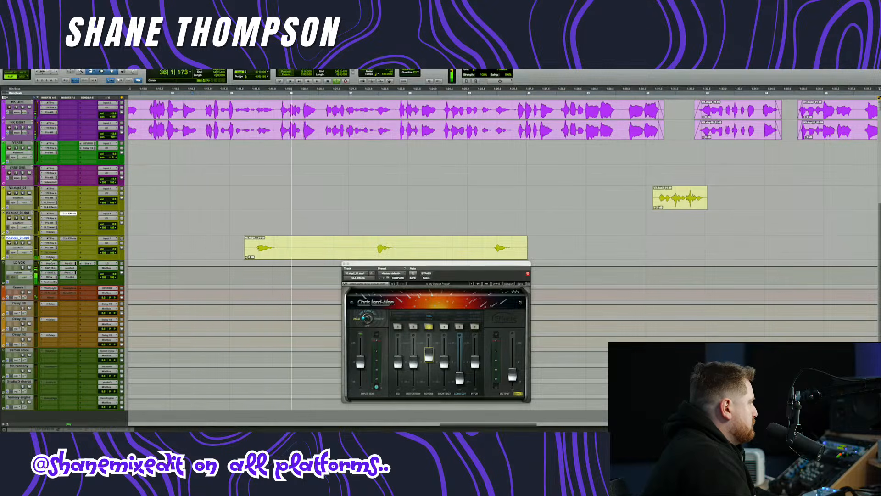
pyautogui.click(50, 257)
pyautogui.scroll(5, 210, 160)
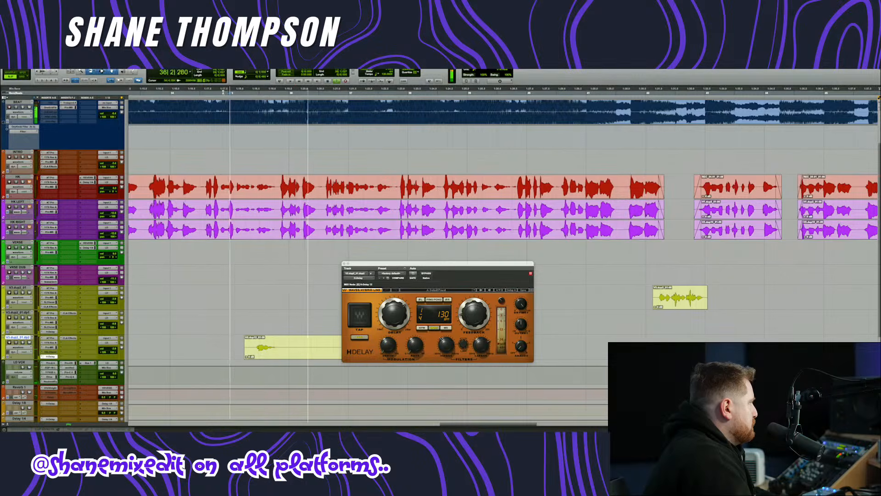
pyautogui.scroll(-5, 211, 160)
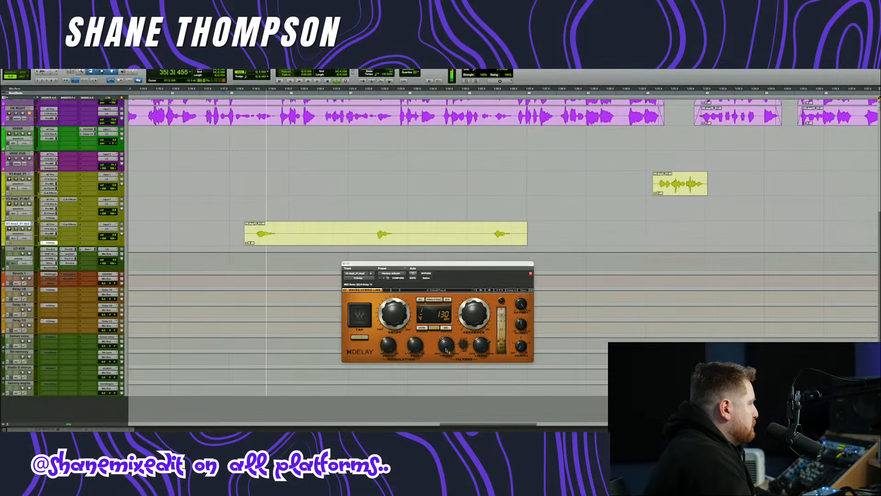
pyautogui.click(233, 95)
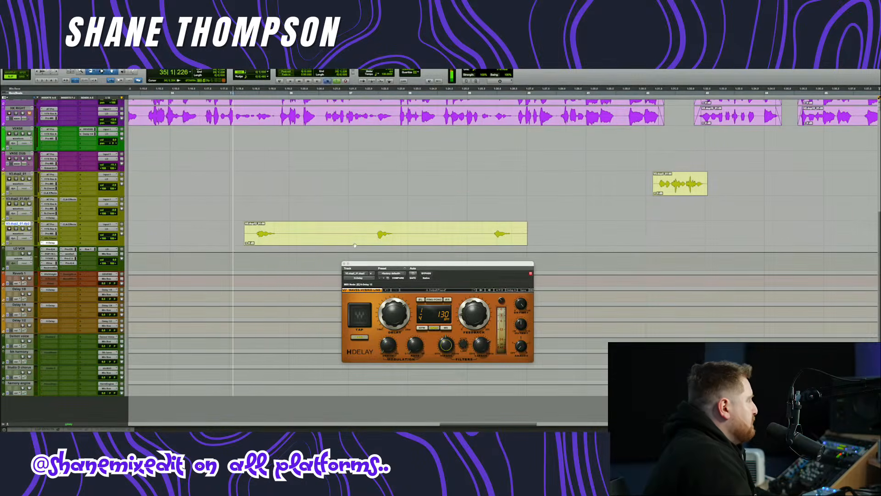
# - Raise the reverb fader in the newest ad-lib track's CLA Effects and fade in the start of its second-hook clip
pyautogui.click(69, 224)
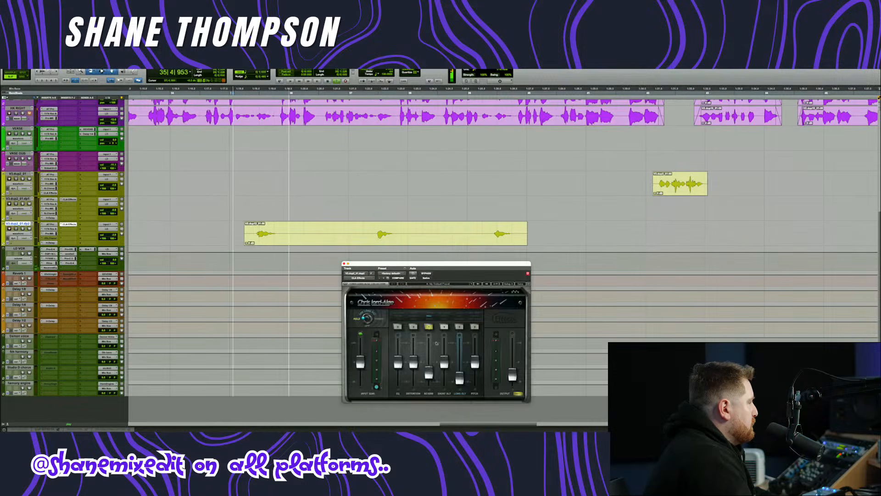
pyautogui.moveTo(428, 374); pyautogui.dragTo(429, 351)
pyautogui.press('space')
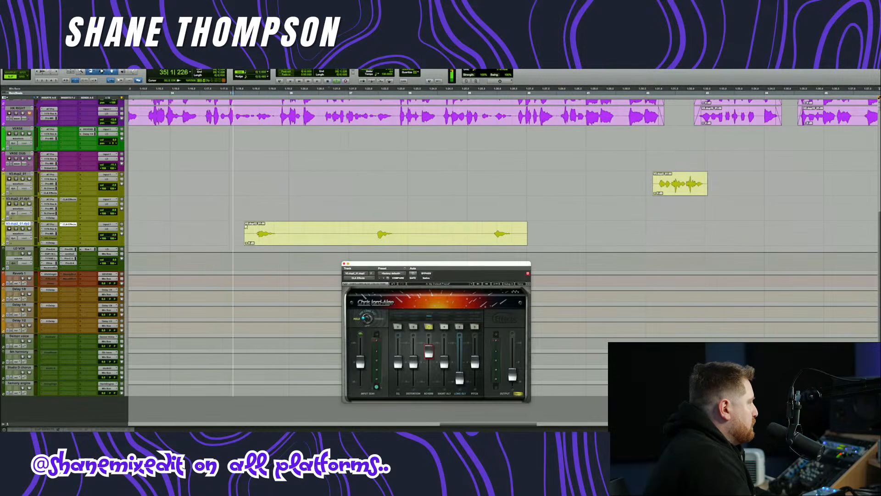
pyautogui.click(247, 228)
pyautogui.press('d')
# - Play from just before the second-hook ad-lib clip to audition its reverb, and close CLA Effects
pyautogui.click(240, 232)
pyautogui.press('space')
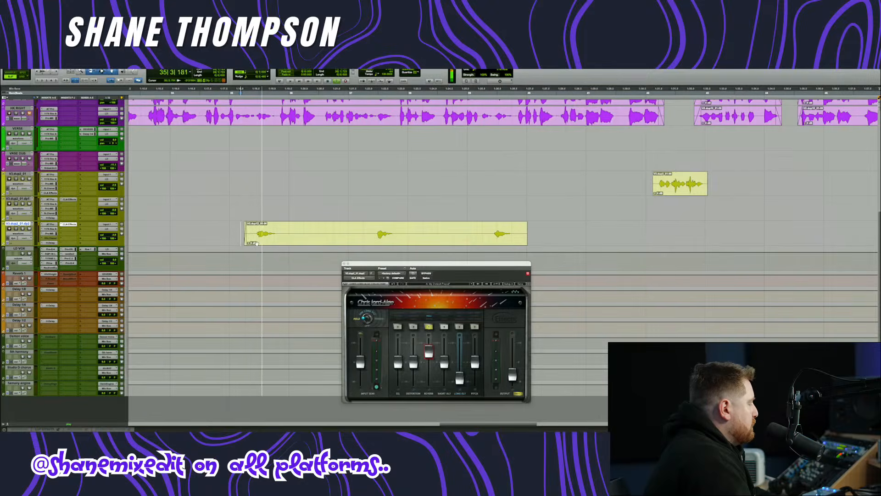
pyautogui.scroll(5, 180, 222)
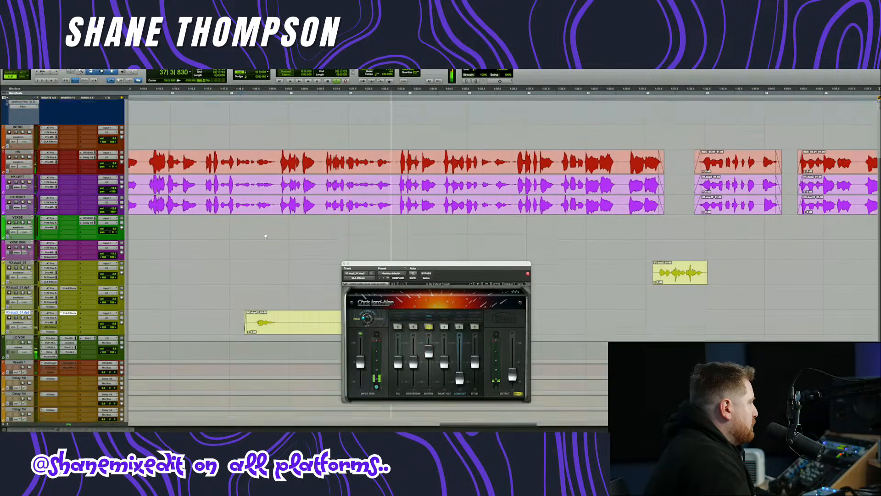
pyautogui.scroll(-5, 114, 236)
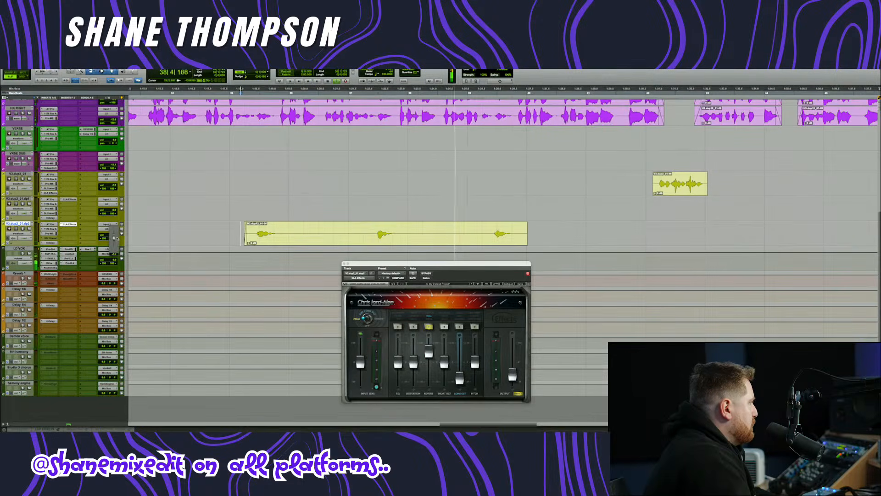
pyautogui.scroll(5, 114, 237)
pyautogui.click(345, 263)
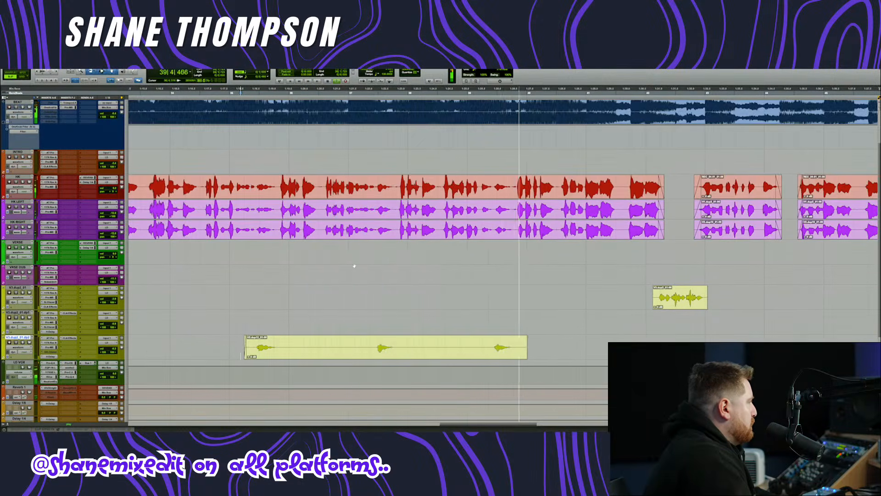
# - Review the arrangement and ad-lib placement across the hooks, verse and outro during playback
pyautogui.hscroll(5, 386, 268)
pyautogui.scroll(-3, 414, 273)
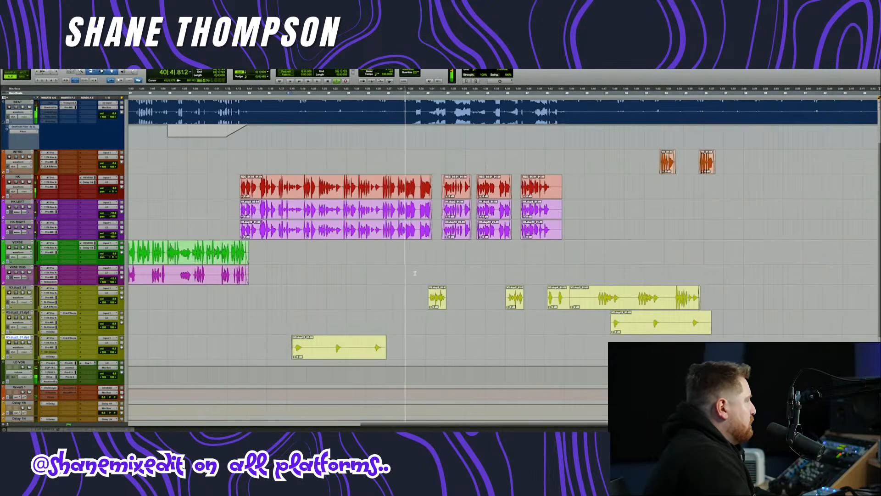
pyautogui.scroll(-1, 509, 250)
pyautogui.scroll(1, 509, 250)
pyautogui.hscroll(5, 509, 250)
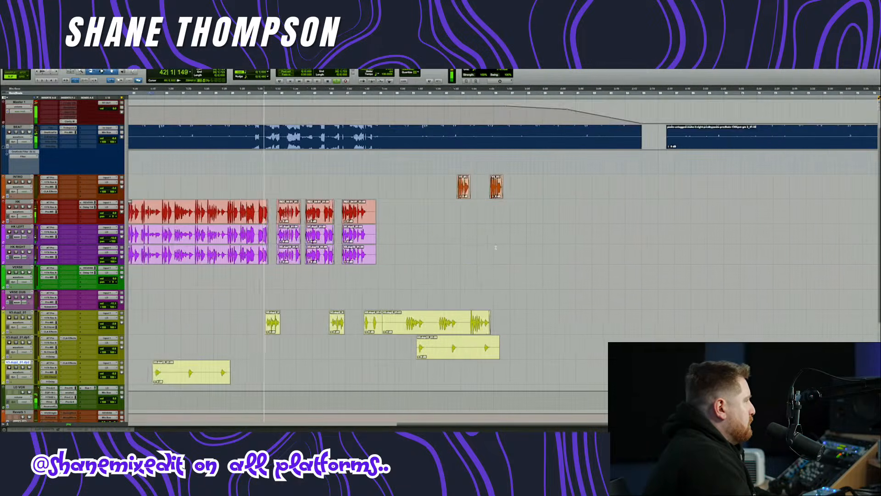
pyautogui.hscroll(-10, 422, 264)
pyautogui.scroll(-2, 423, 265)
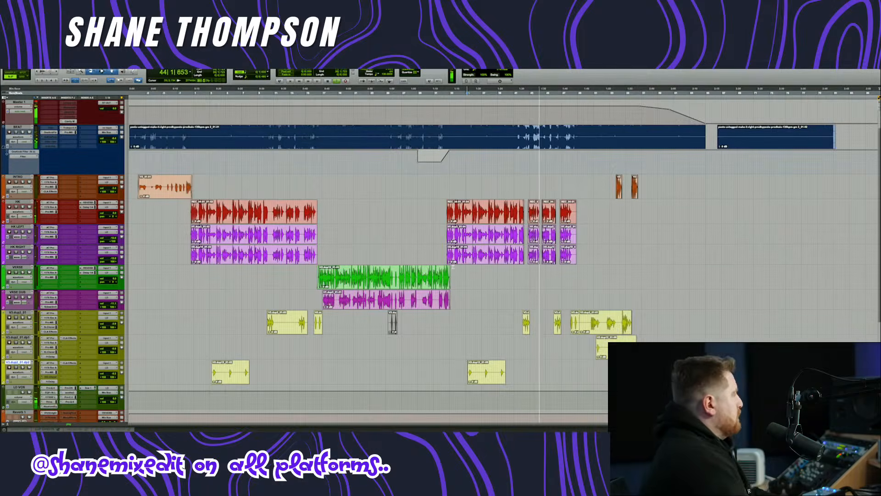
pyautogui.scroll(1, 454, 266)
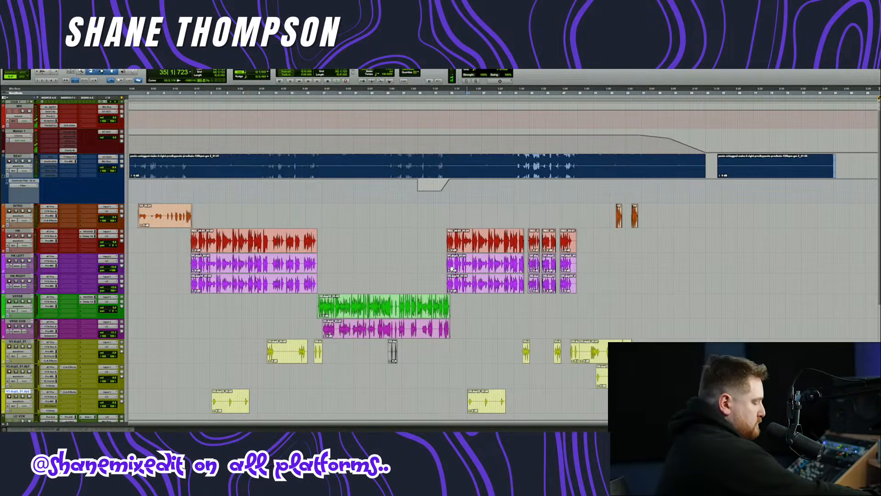
# - Select the full first beat clip as the export range and open the Bounce Mix settings
pyautogui.press('r')
pyautogui.press('r')
pyautogui.press('r')
pyautogui.press('r')
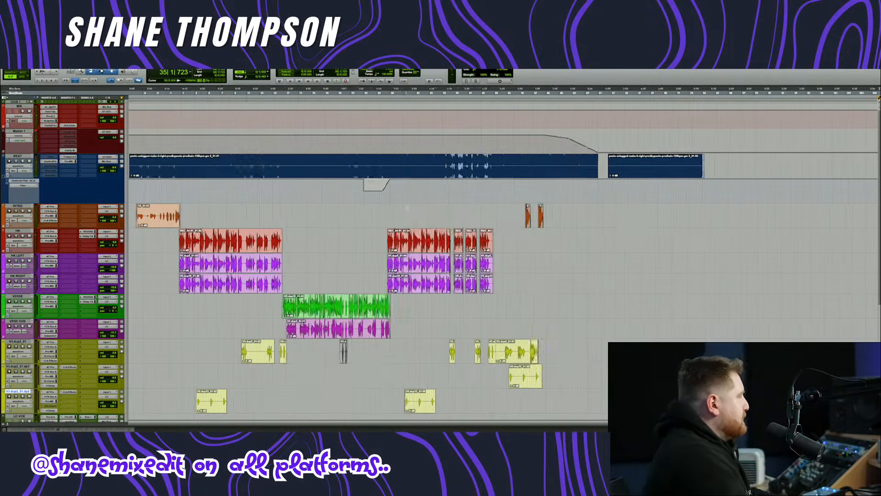
pyautogui.click(293, 174)
pyautogui.press('super+alt+b')
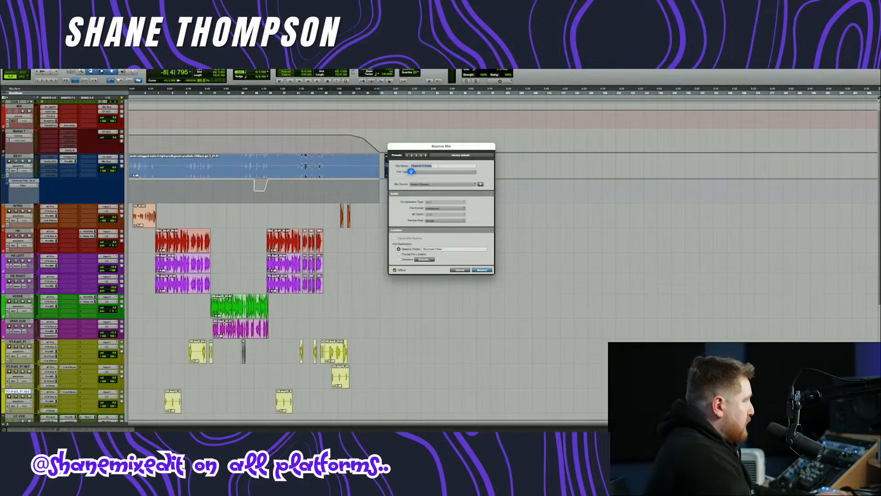
# - Append MIX_1 to the bounce file name, set the file type to WAV, review bit depth and sample rate, and bounce the mix
pyautogui.click(439, 166)
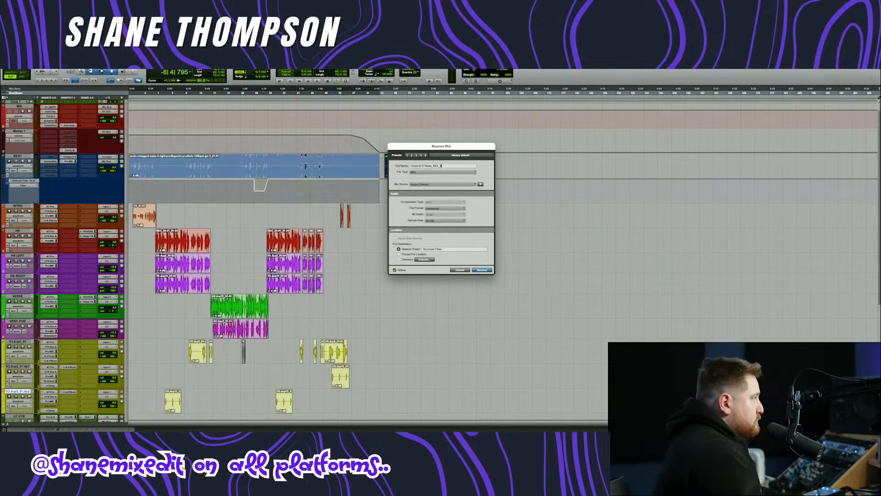
pyautogui.click(423, 172)
pyautogui.click(423, 164)
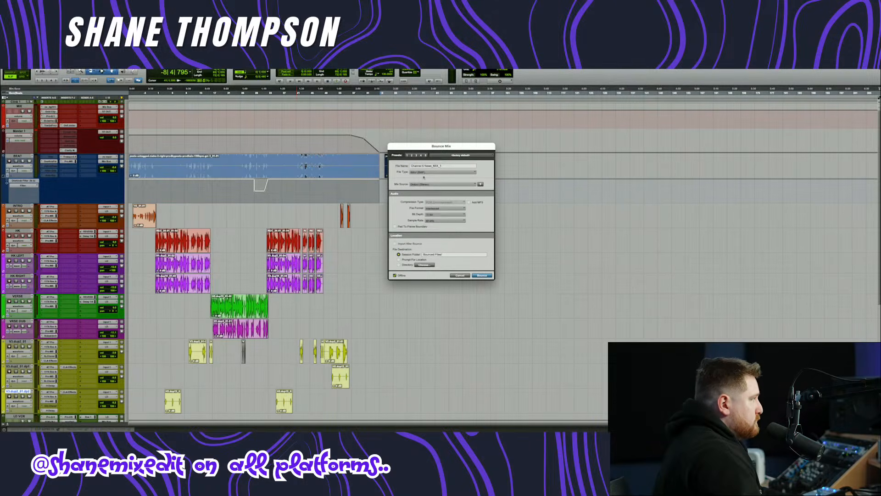
pyautogui.click(432, 214)
pyautogui.click(443, 221)
pyautogui.click(481, 275)
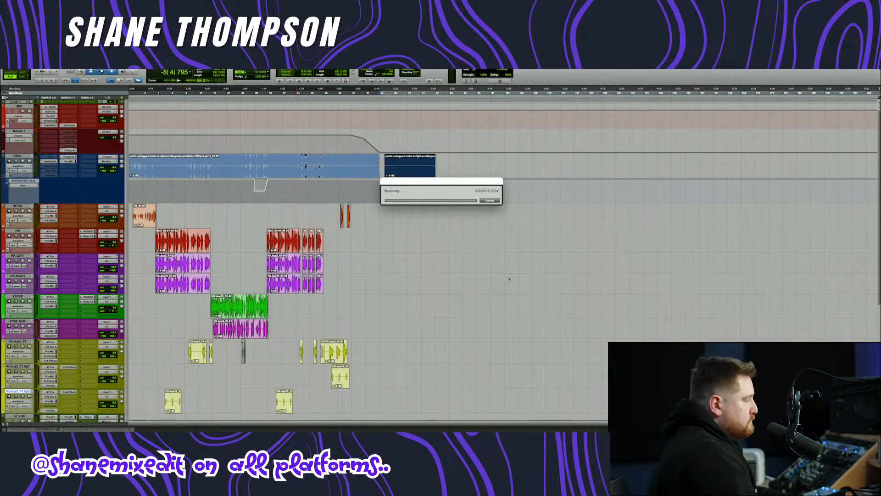
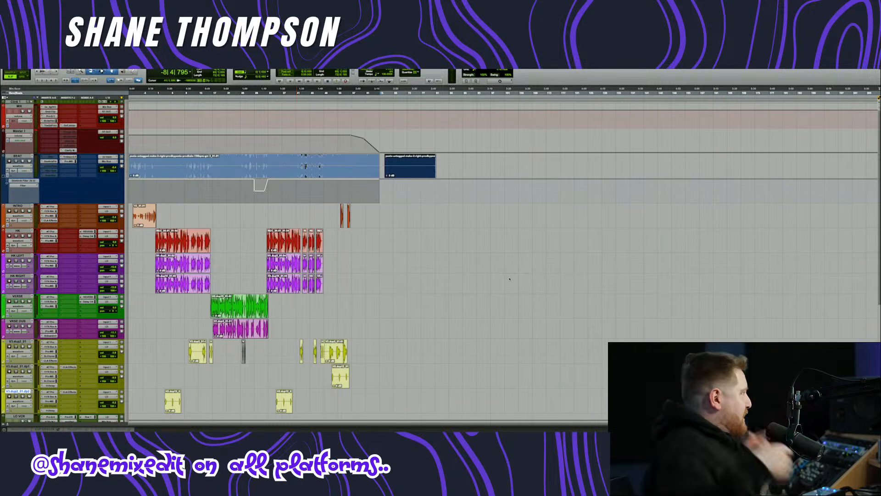
pyautogui.click(490, 281)
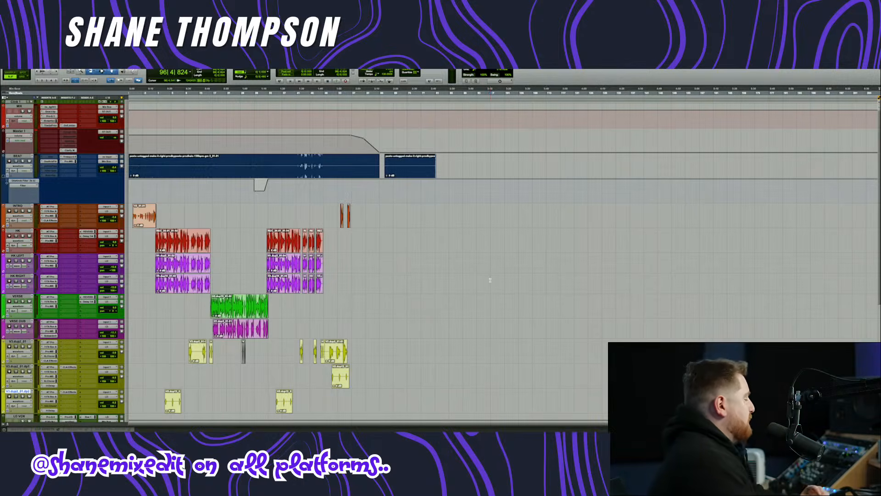
pyautogui.scroll(5, 492, 278)
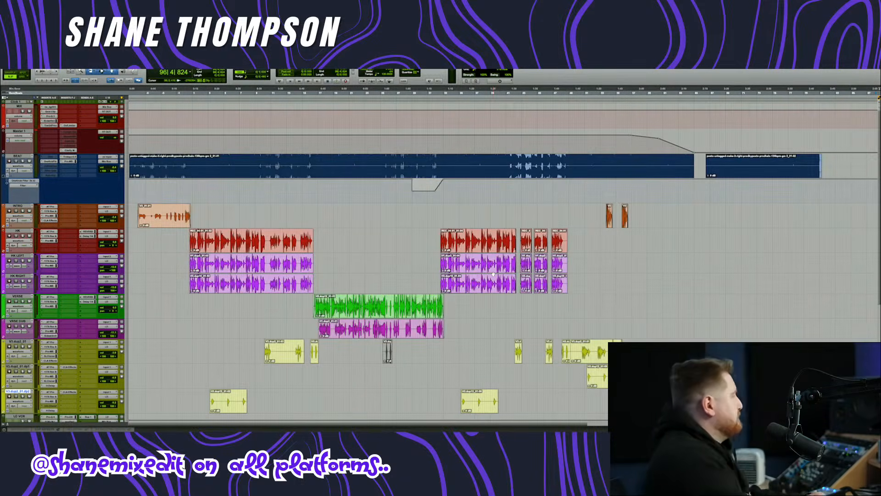
pyautogui.scroll(4, 628, 238)
pyautogui.hscroll(-10, 627, 238)
pyautogui.scroll(3, 458, 215)
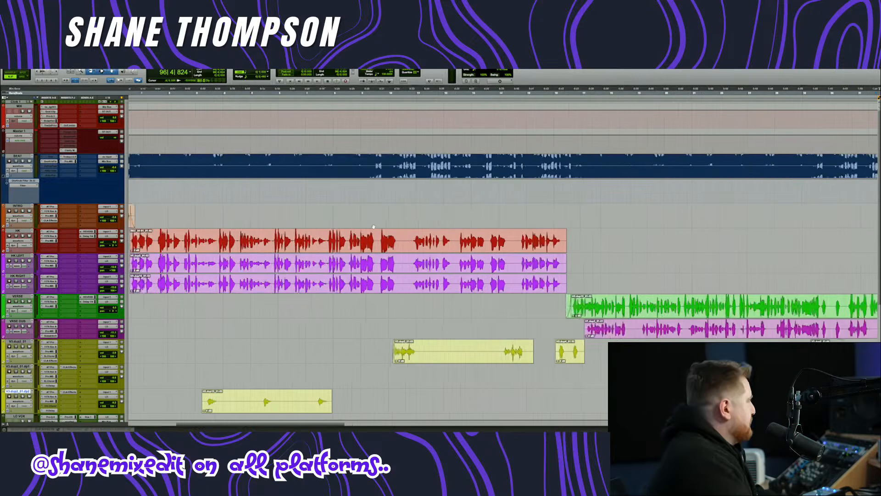
pyautogui.hscroll(-5, 459, 215)
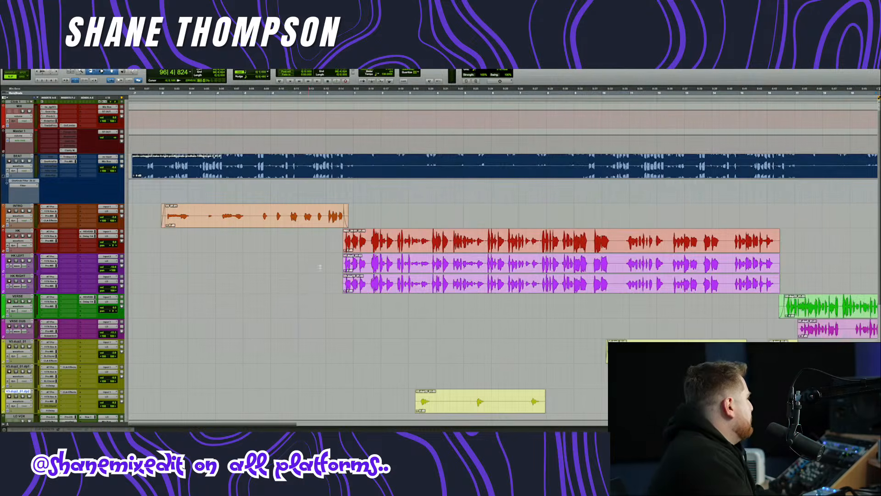
# - Select the MIX track as the insertion point for a new track
pyautogui.click(20, 107)
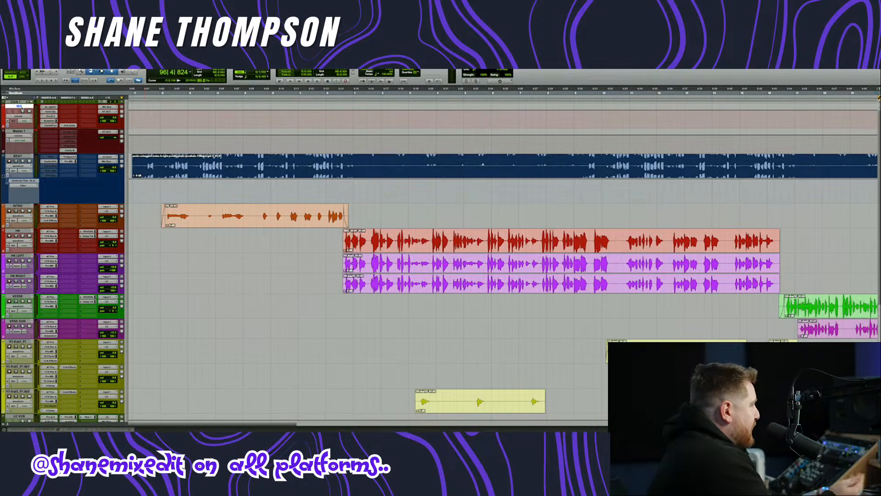
pyautogui.scroll(-5, 21, 108)
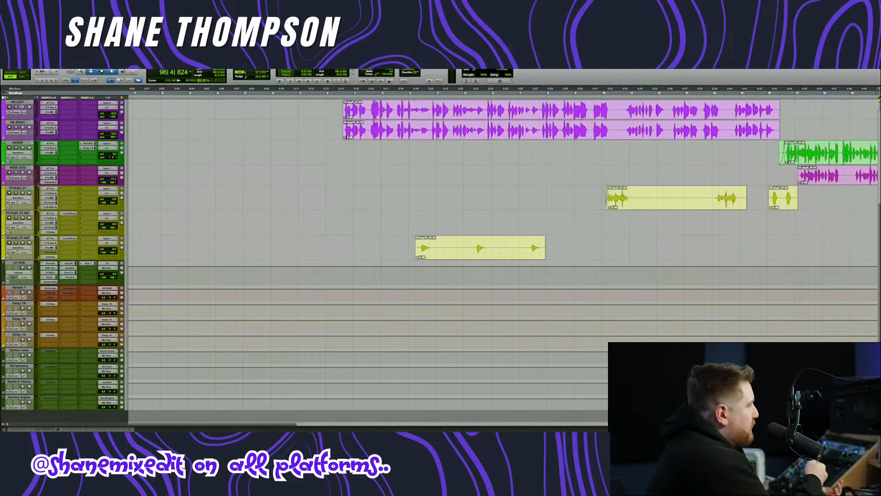
pyautogui.scroll(5, 21, 106)
pyautogui.scroll(1, 22, 107)
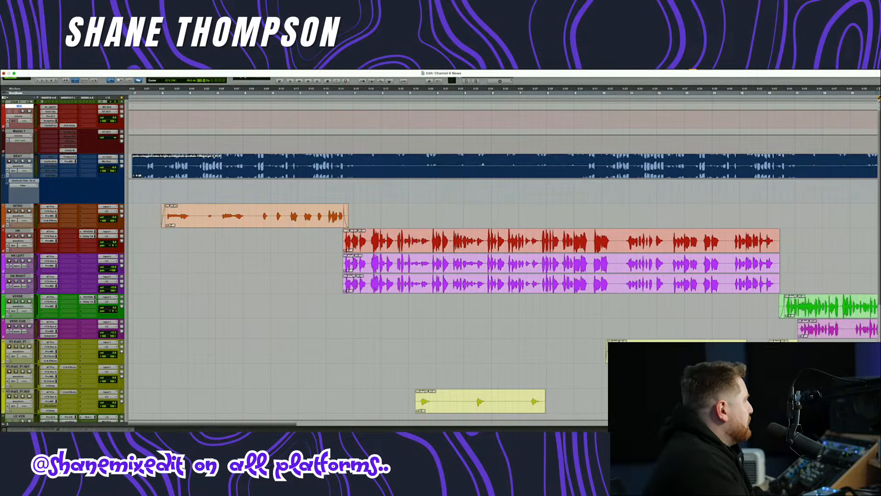
pyautogui.click(37, 69)
pyautogui.click(40, 74)
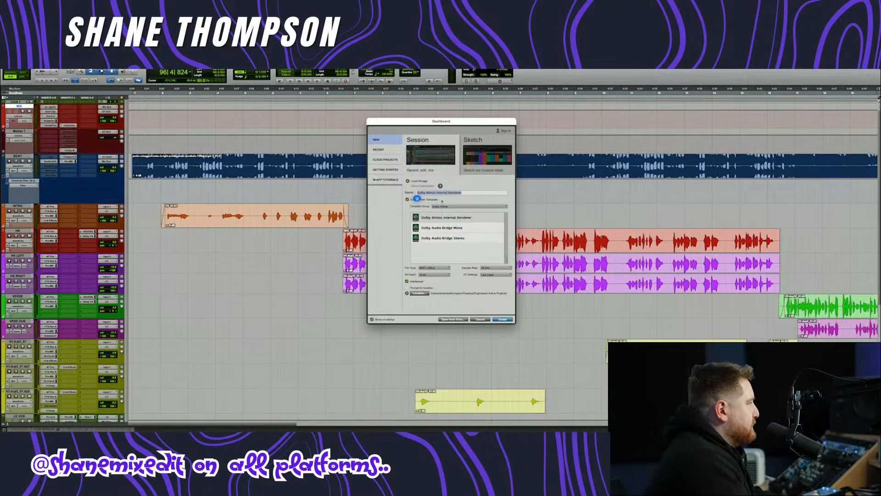
pyautogui.click(480, 319)
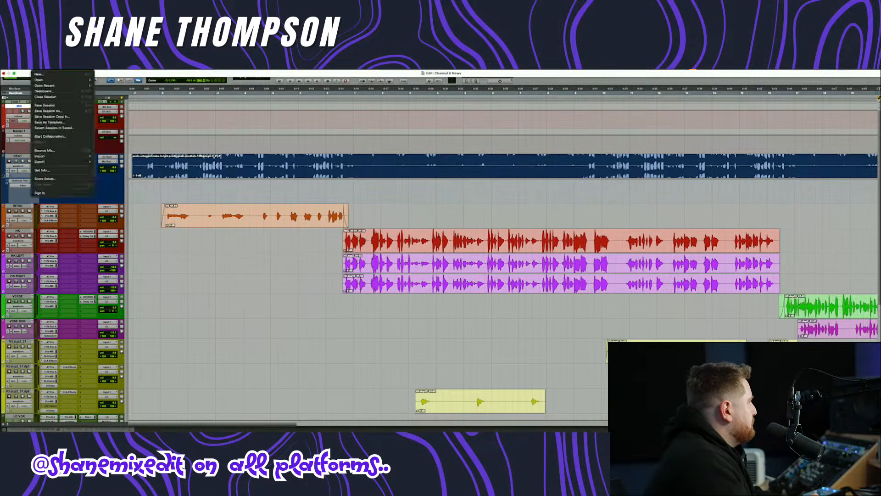
# - Create one stereo audio track named PRINT directly below the MIX track
pyautogui.click(23, 70)
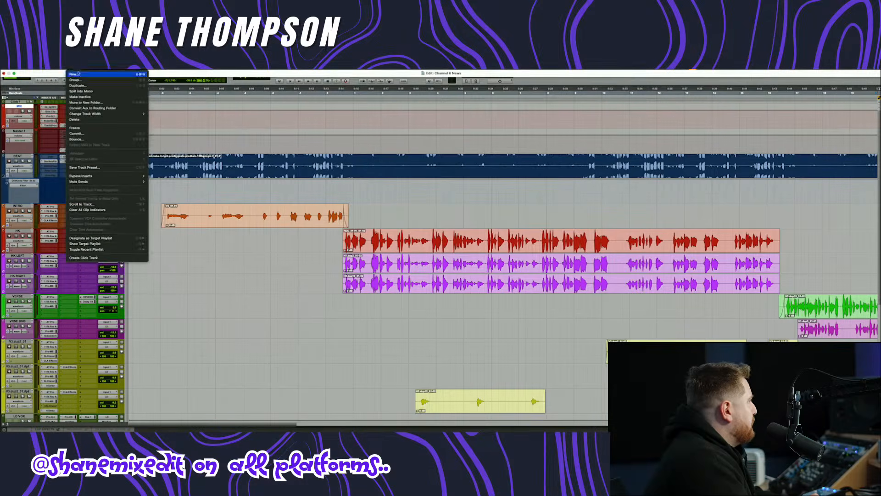
pyautogui.click(75, 74)
pyautogui.moveTo(391, 180); pyautogui.dragTo(409, 324)
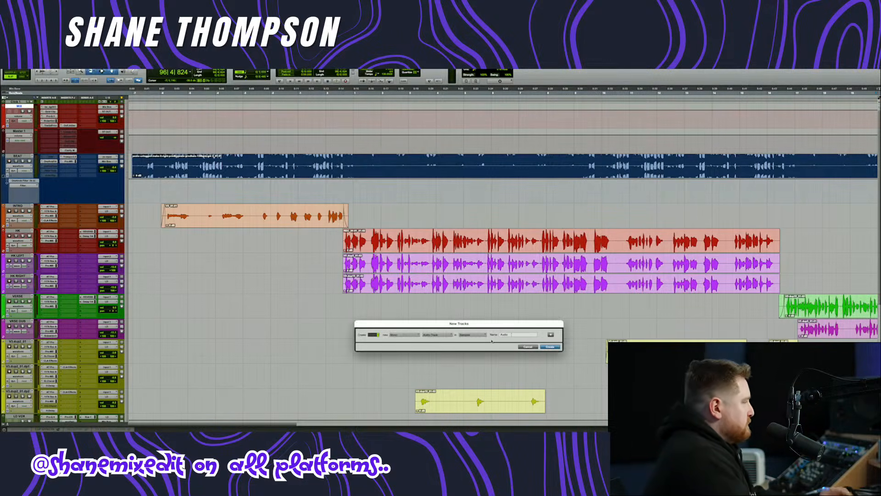
pyautogui.doubleClick(506, 335)
pyautogui.write('Pr')
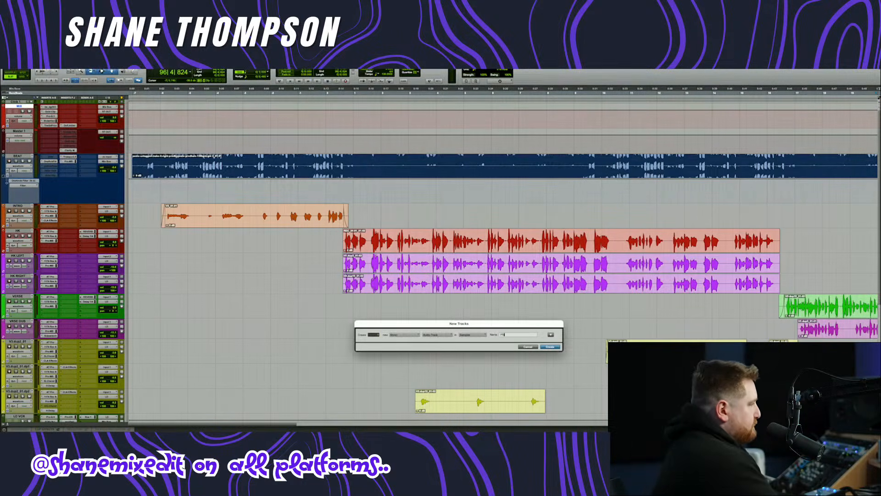
pyautogui.click(403, 334)
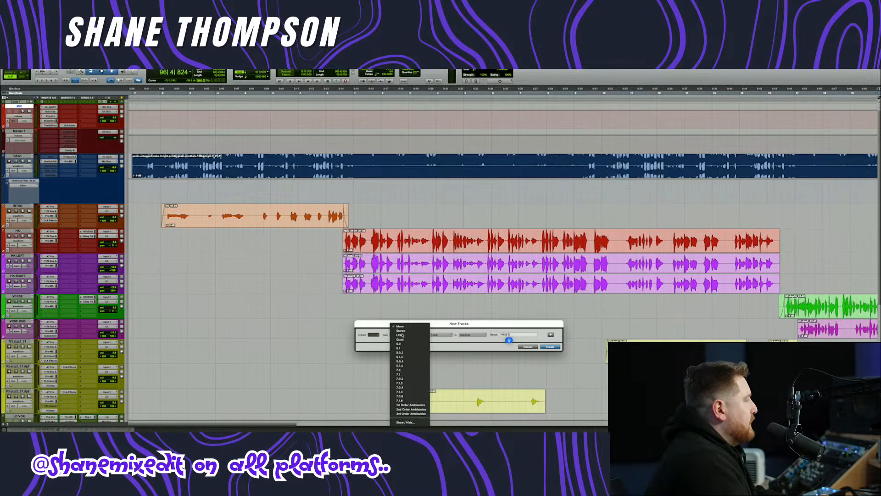
pyautogui.click(403, 331)
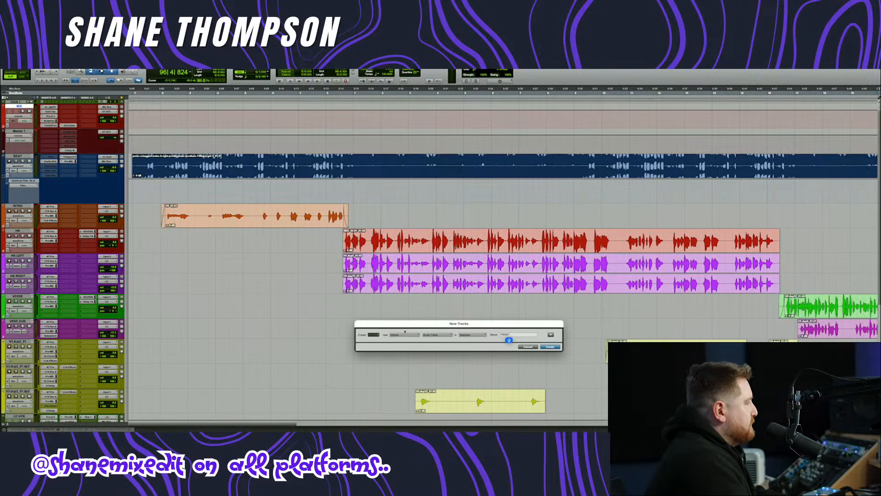
pyautogui.click(553, 347)
# - Route the MIX track's output to Bus 23 (Stereo) and set the PRINT track's input to the same bus
pyautogui.click(20, 106)
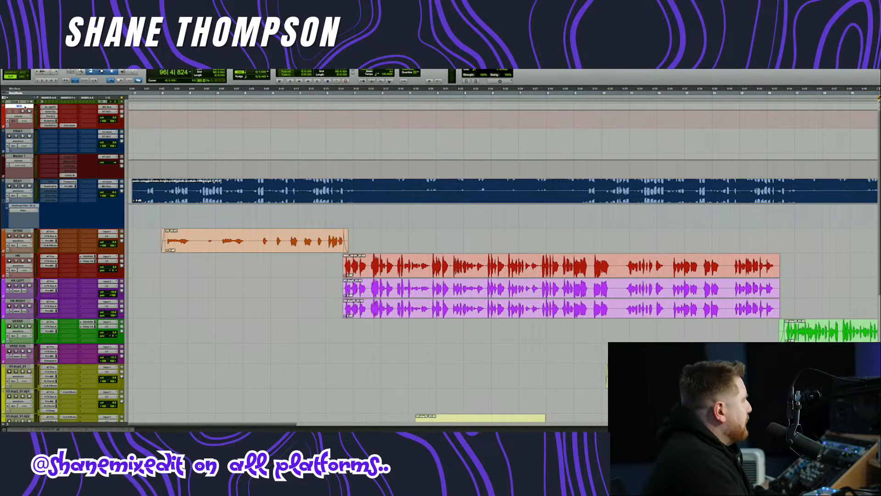
pyautogui.click(19, 131)
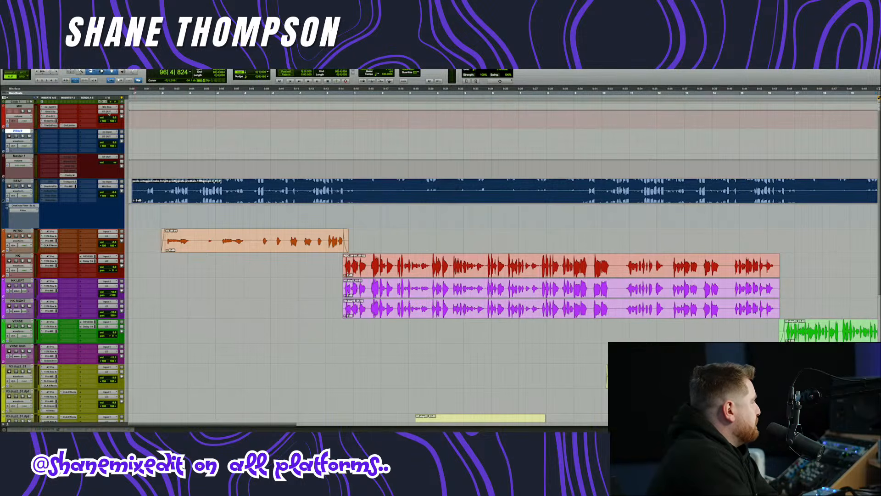
pyautogui.click(107, 112)
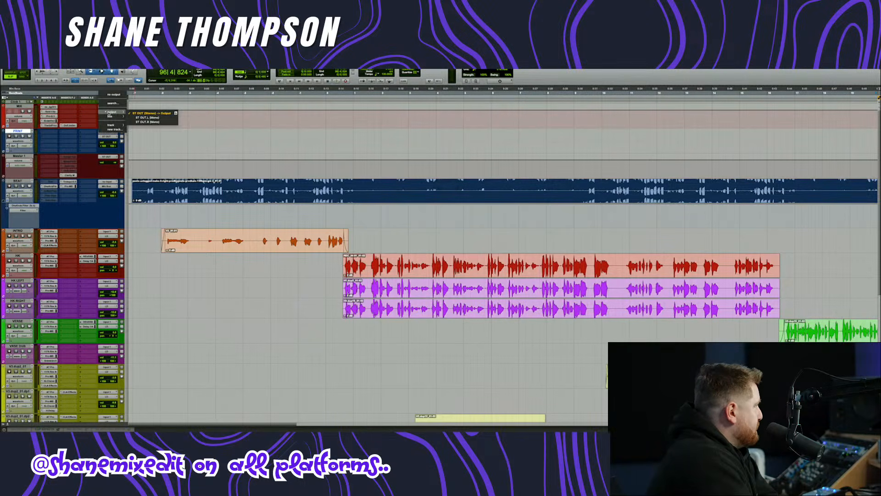
pyautogui.moveTo(111, 116)
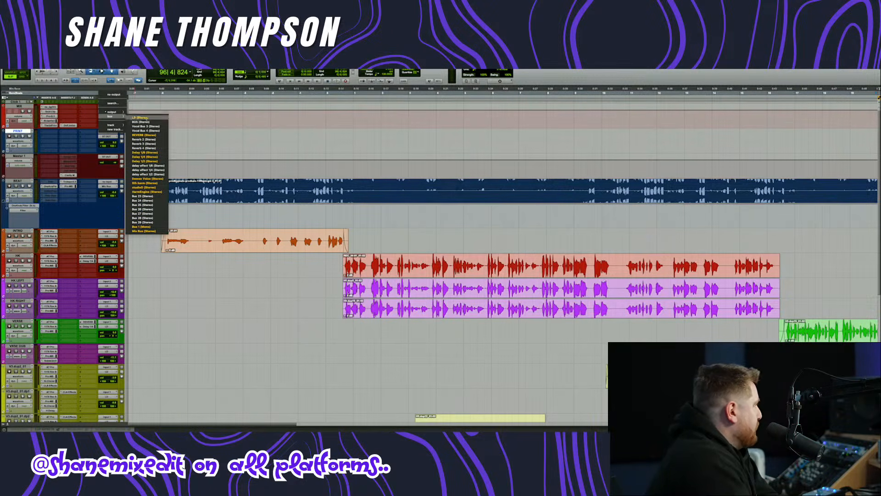
pyautogui.click(142, 196)
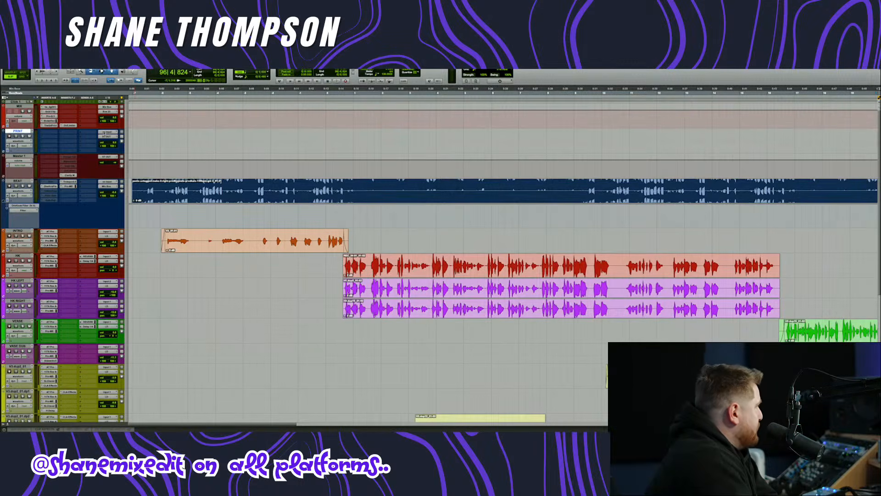
pyautogui.click(108, 133)
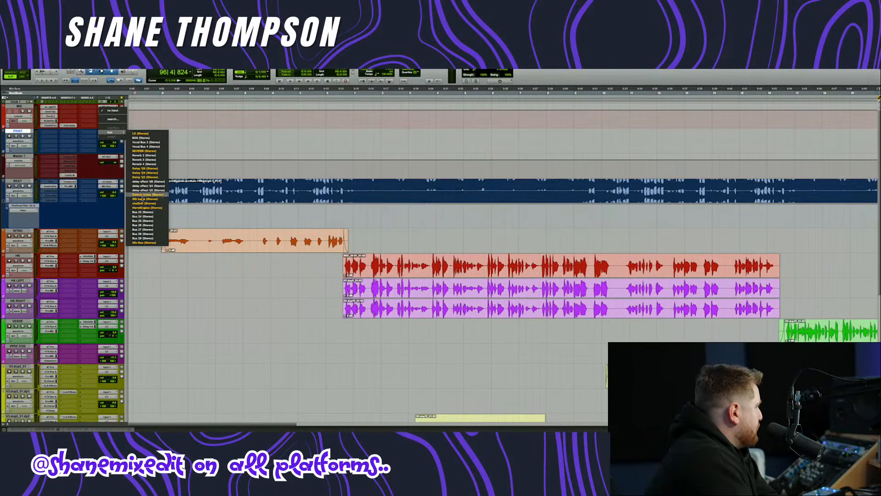
pyautogui.click(143, 212)
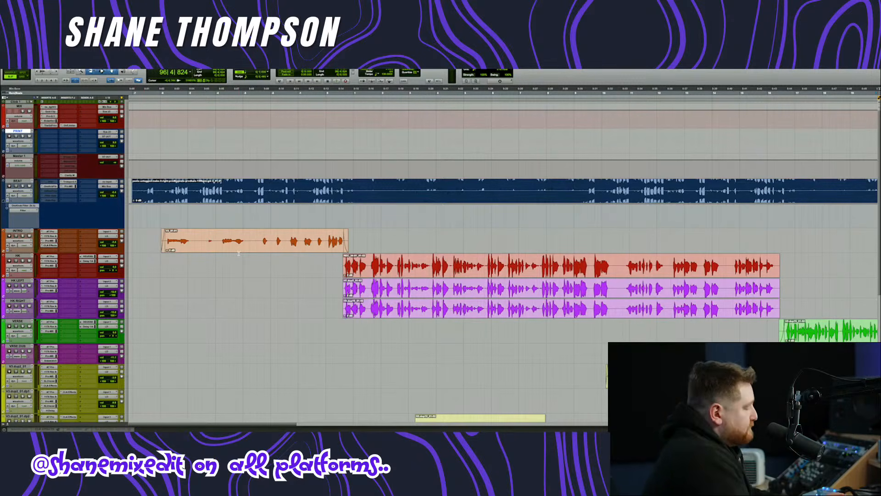
# - Select the full first beat clip as the range for recording the mix
pyautogui.scroll(-5, 377, 345)
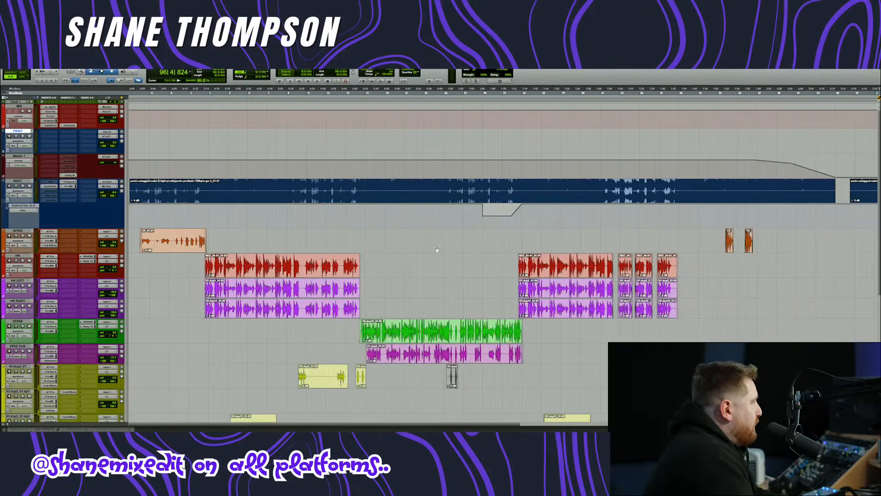
pyautogui.scroll(3, 407, 245)
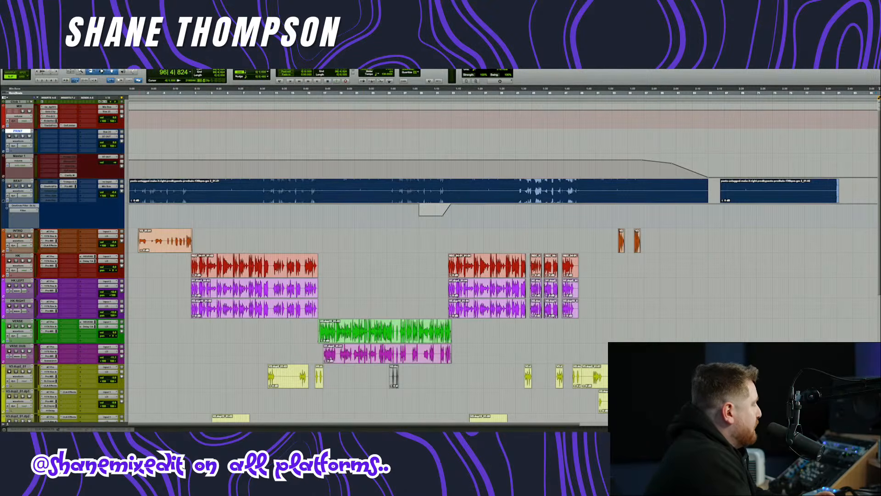
pyautogui.click(346, 198)
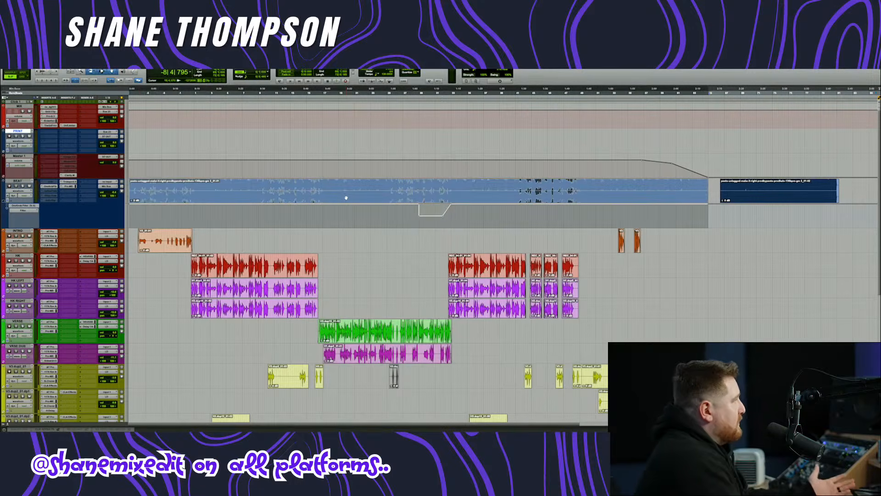
pyautogui.scroll(4, 371, 238)
pyautogui.hscroll(-2, 370, 239)
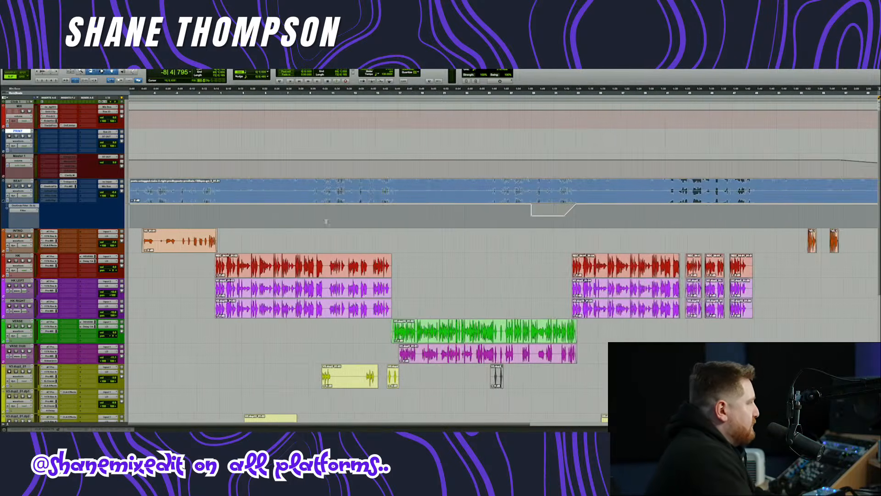
pyautogui.scroll(-2, 405, 251)
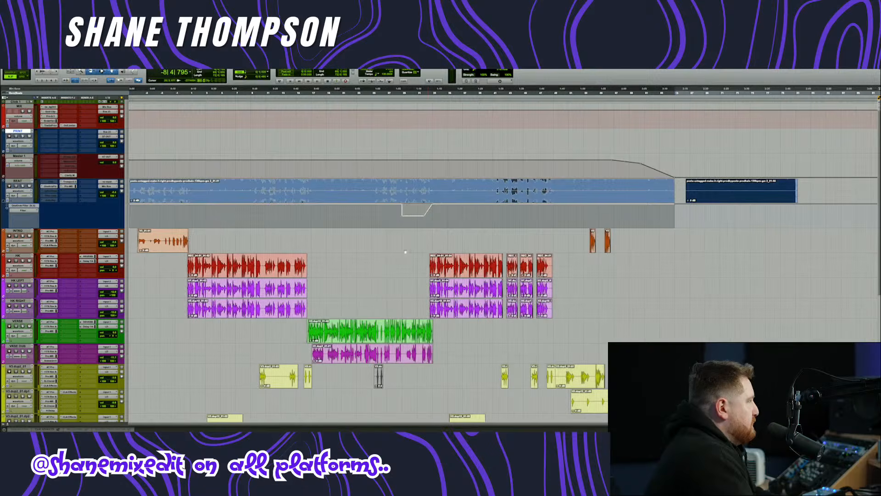
pyautogui.click(245, 274)
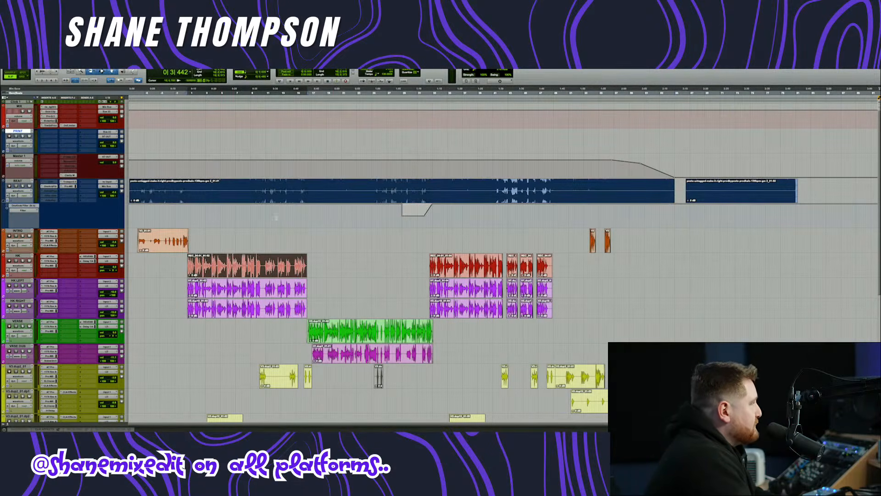
pyautogui.click(297, 201)
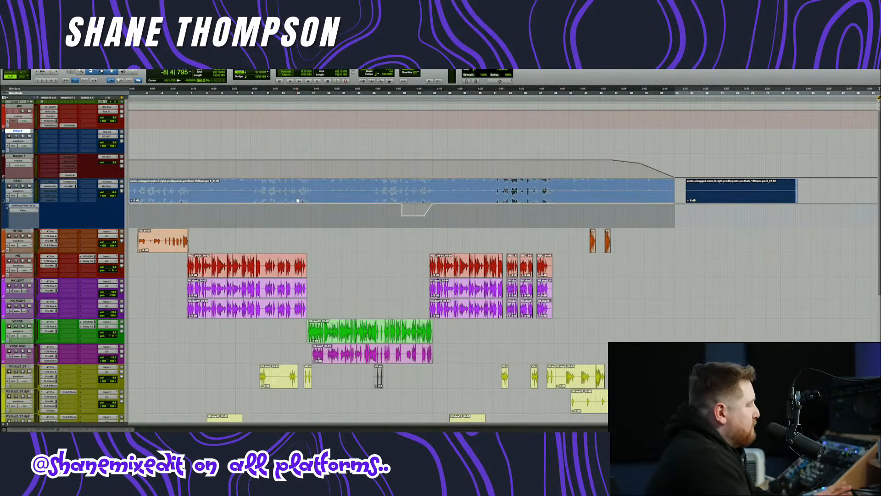
pyautogui.scroll(3, 290, 201)
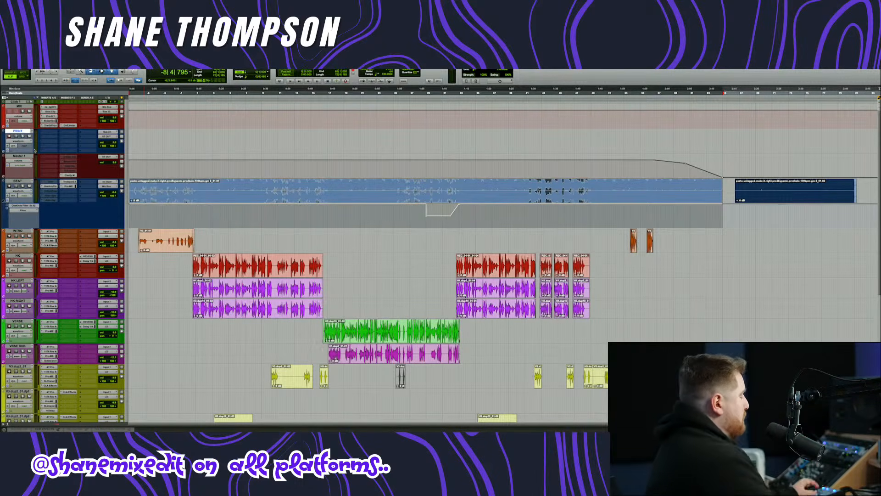
# - Arm the PRINT track, play the beginning briefly to check its signal, and reselect the full first beat clip
pyautogui.press('space')
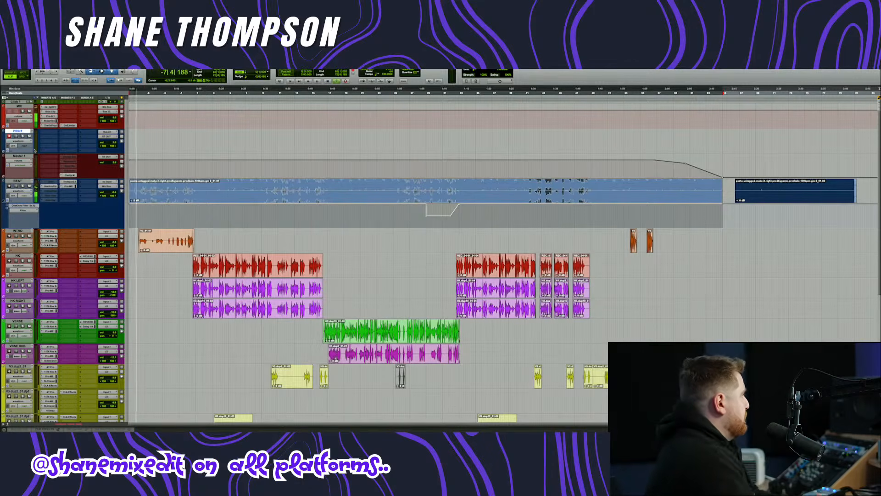
pyautogui.press('space')
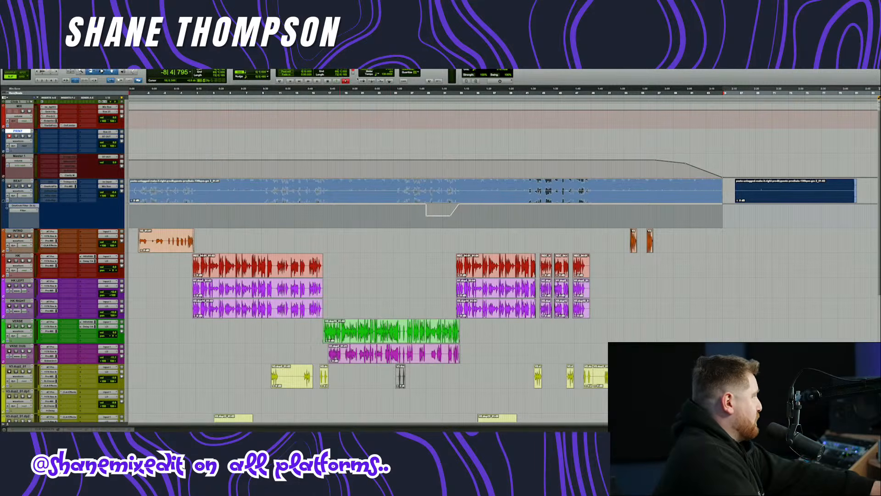
pyautogui.scroll(2, 252, 226)
pyautogui.hscroll(-3, 252, 226)
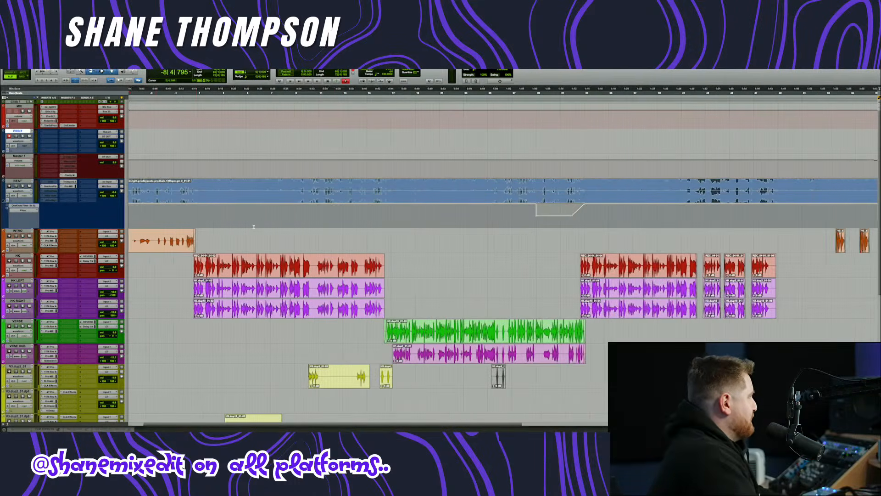
pyautogui.click(186, 216)
pyautogui.click(274, 202)
pyautogui.scroll(-3, 274, 205)
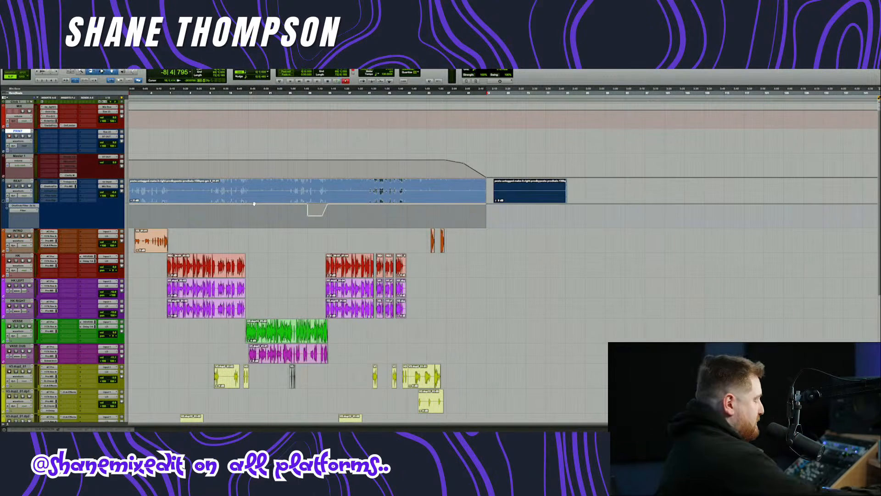
# - Record the opening of the mix onto the PRINT track, stop early in the first hook, and select the recorded clip
pyautogui.press('super+space')
pyautogui.scroll(3, 253, 203)
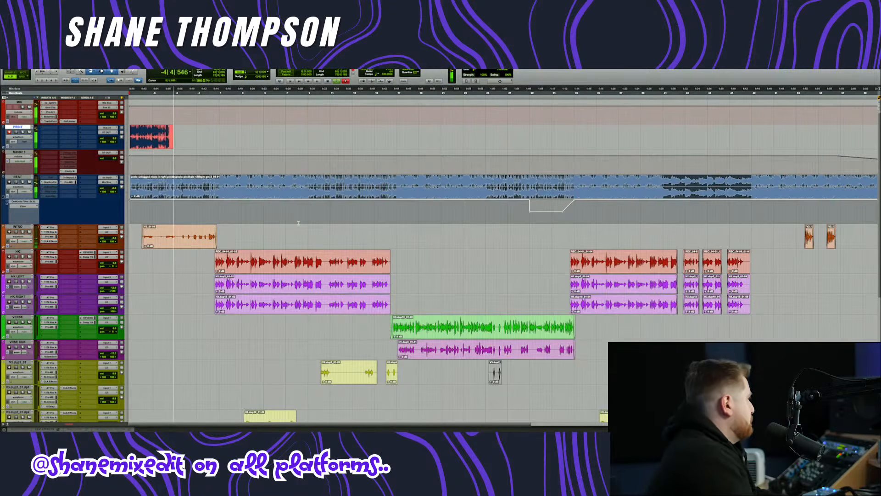
pyautogui.scroll(1, 297, 223)
pyautogui.scroll(-3, 297, 224)
pyautogui.scroll(1, 296, 224)
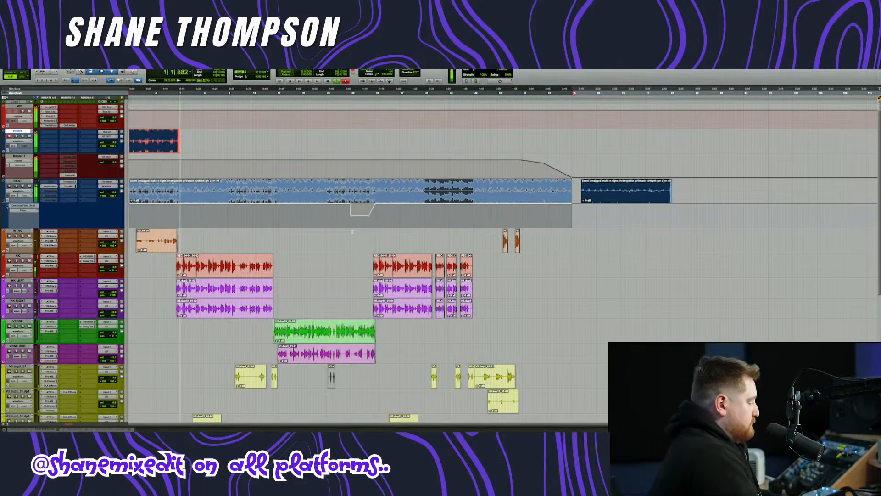
pyautogui.scroll(2, 340, 264)
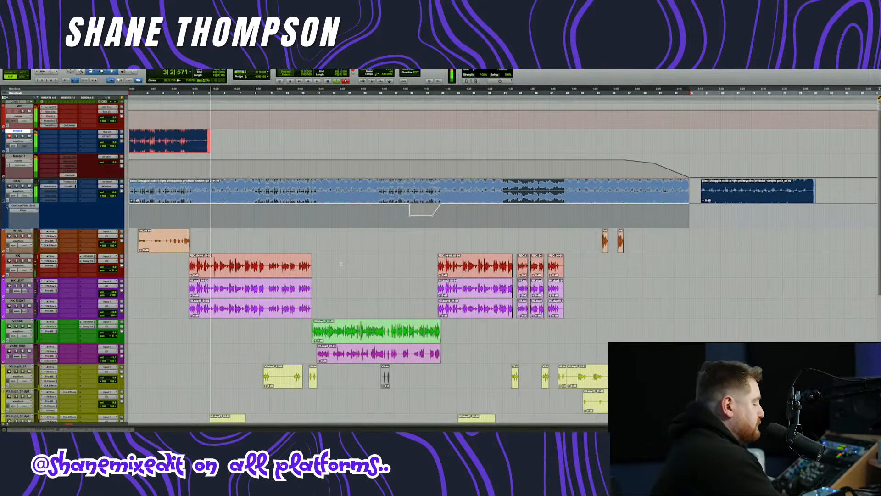
pyautogui.press('space')
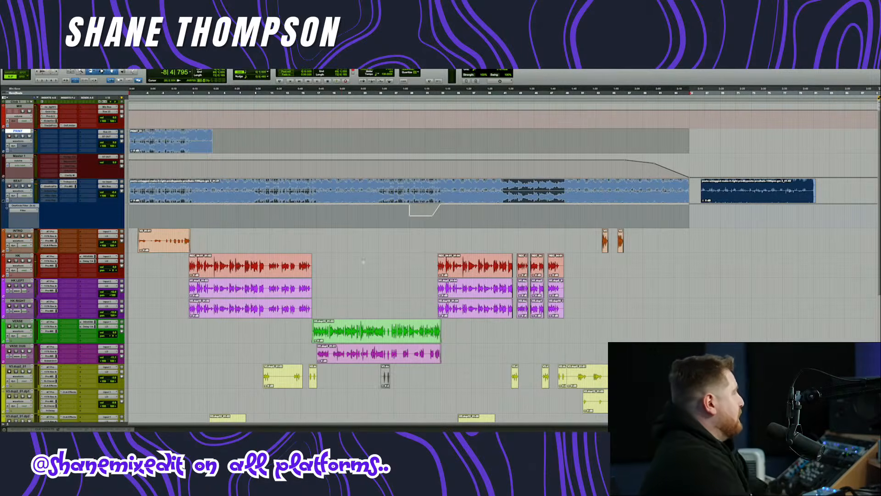
pyautogui.click(222, 123)
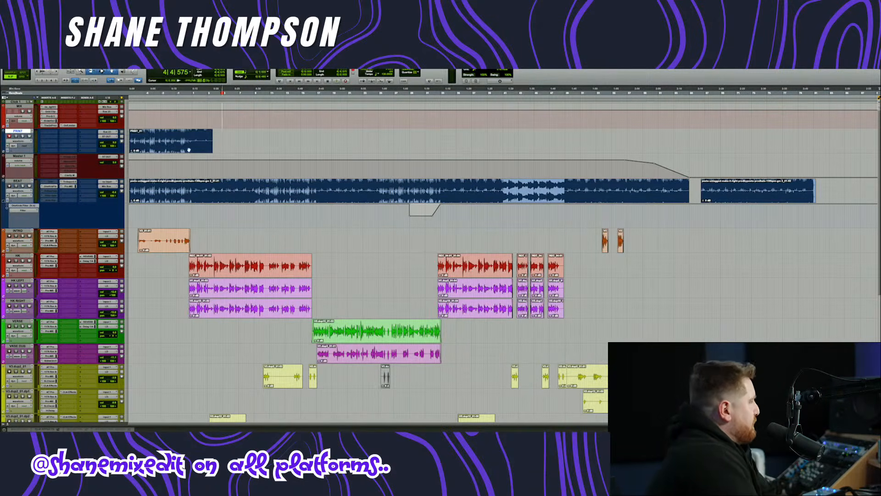
pyautogui.click(191, 152)
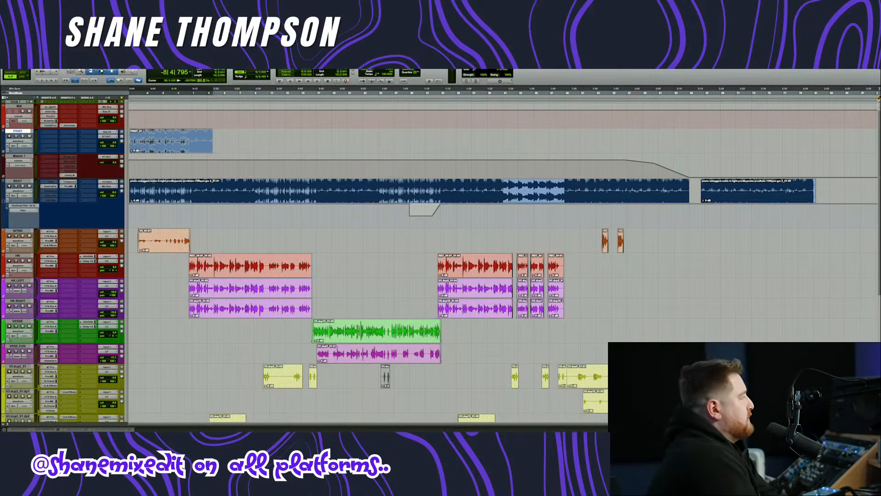
# - Show the clip list at a readable width, select the recorded PRINT clip, and bring up its commands to find Export Clips as Files
pyautogui.click(877, 424)
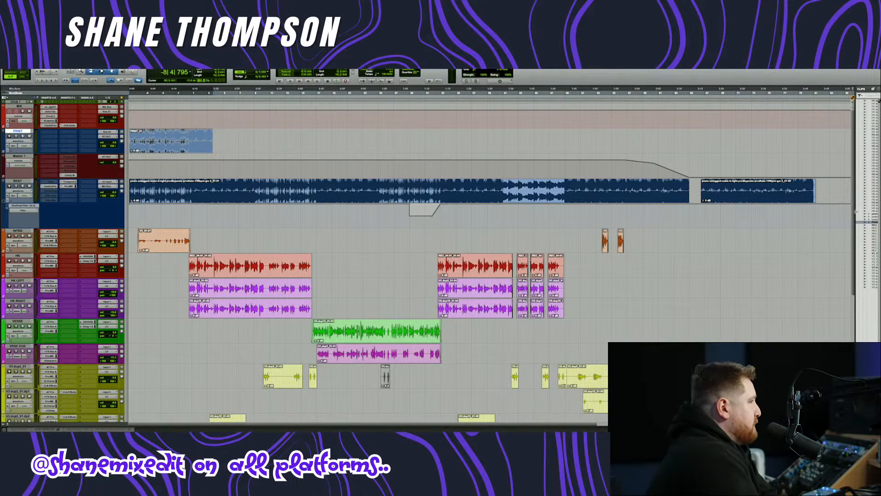
pyautogui.moveTo(856, 211); pyautogui.dragTo(800, 209)
pyautogui.click(180, 141)
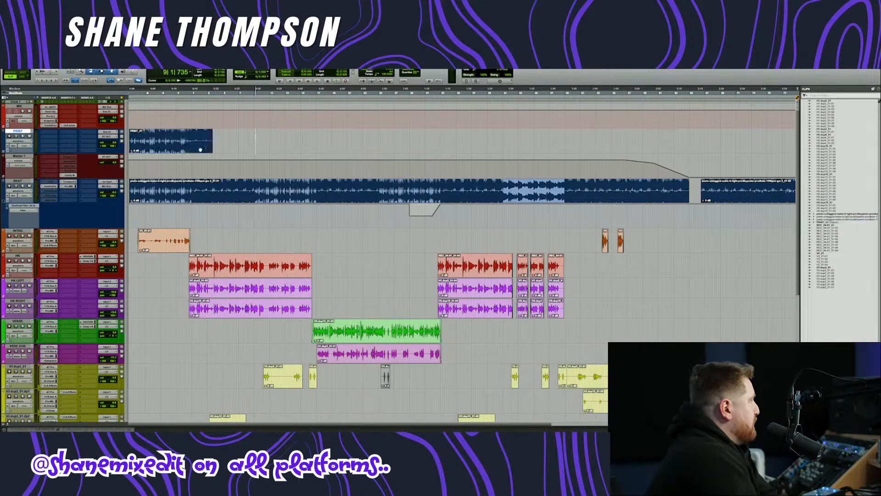
pyautogui.click(191, 147)
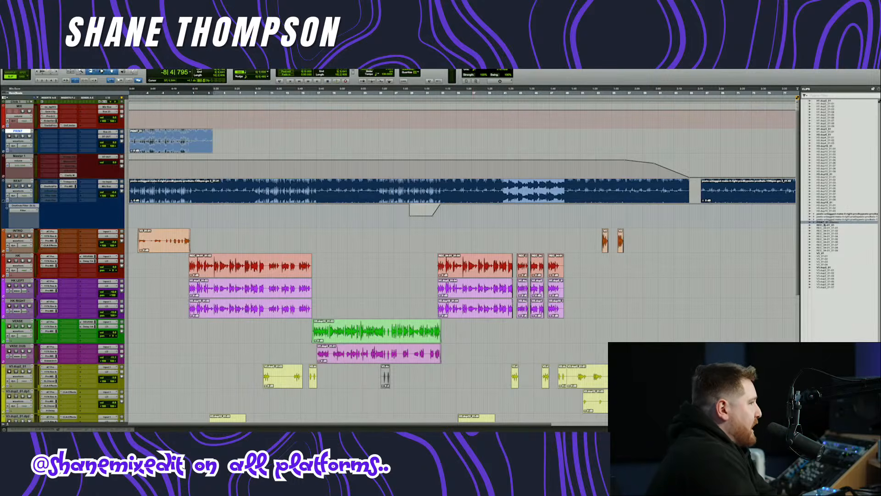
pyautogui.rightClick(825, 224)
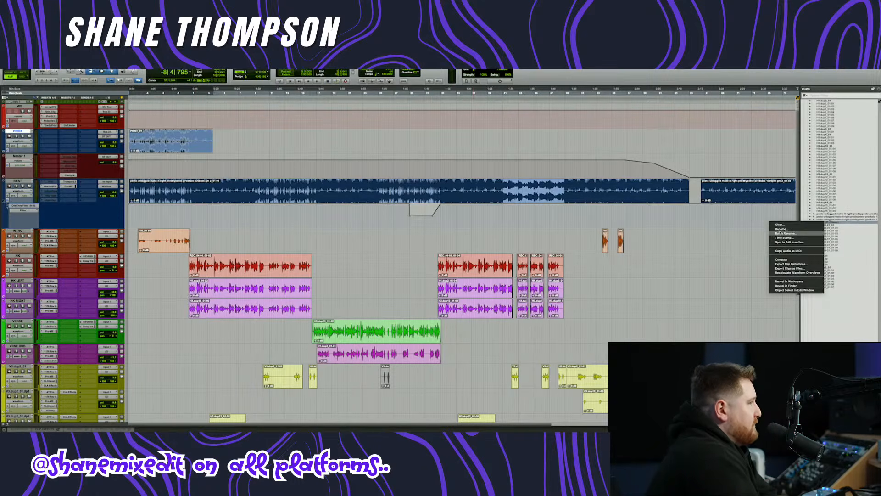
pyautogui.click(782, 229)
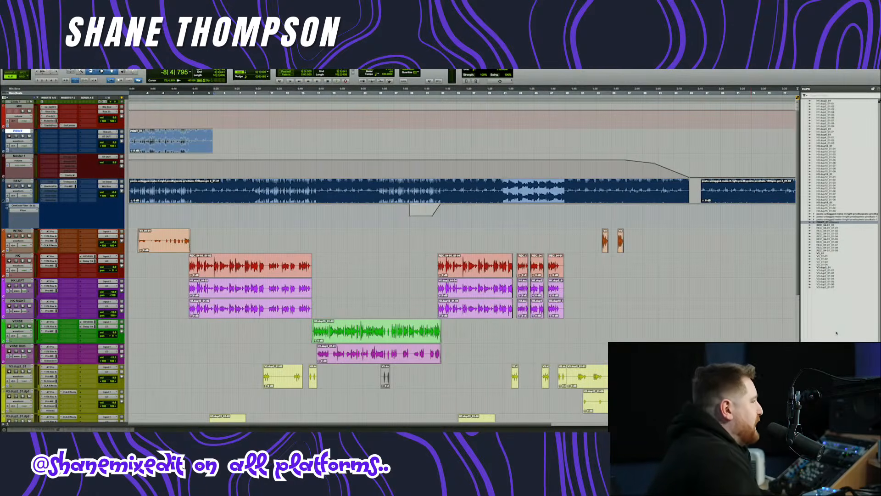
pyautogui.rightClick(831, 223)
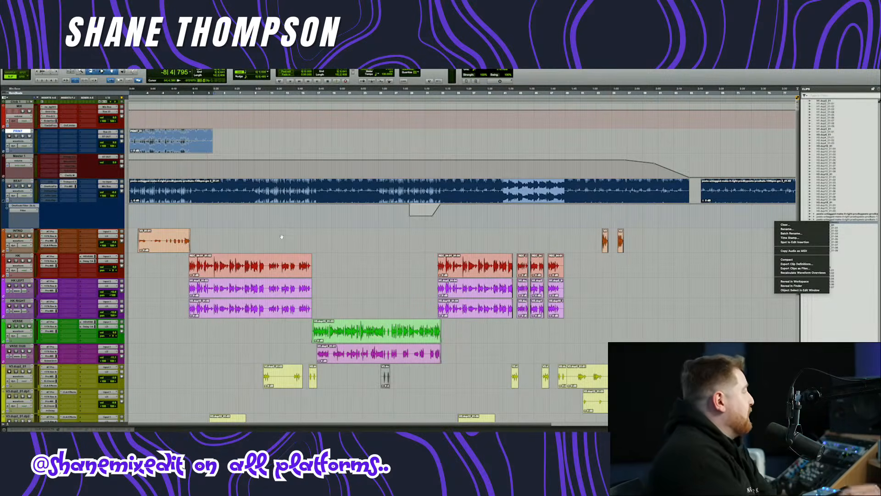
# - Delete the PRINT track along with its recorded clip, and hide the clip list
pyautogui.click(21, 132)
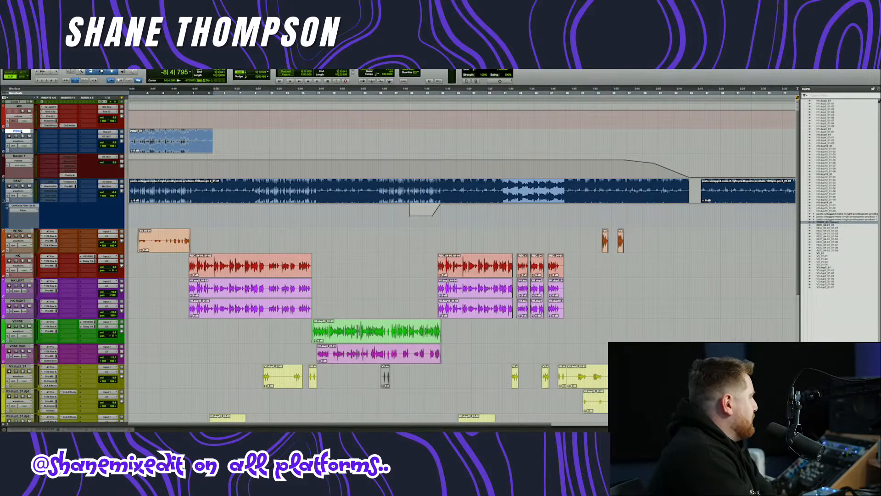
pyautogui.rightClick(22, 132)
pyautogui.click(46, 239)
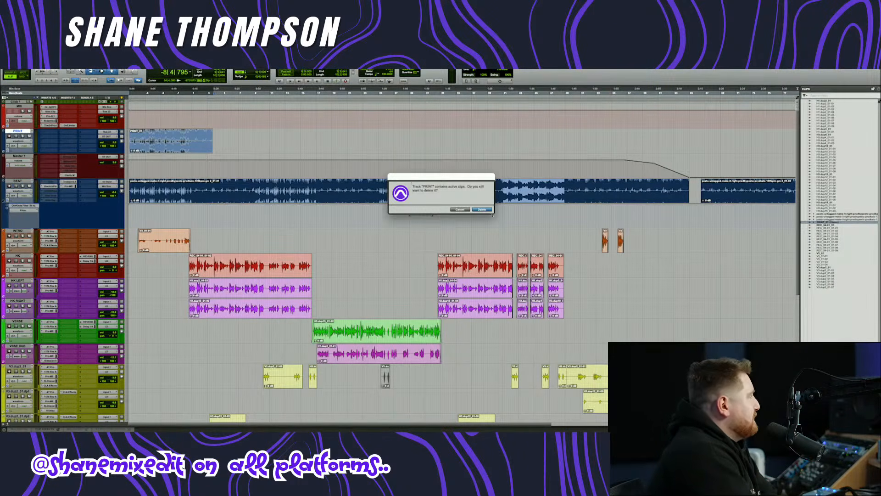
pyautogui.click(489, 210)
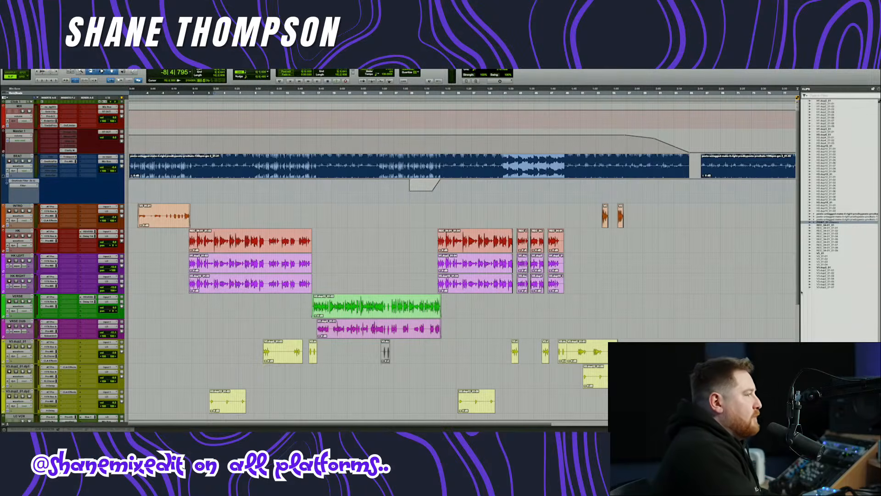
pyautogui.moveTo(801, 292); pyautogui.dragTo(878, 294)
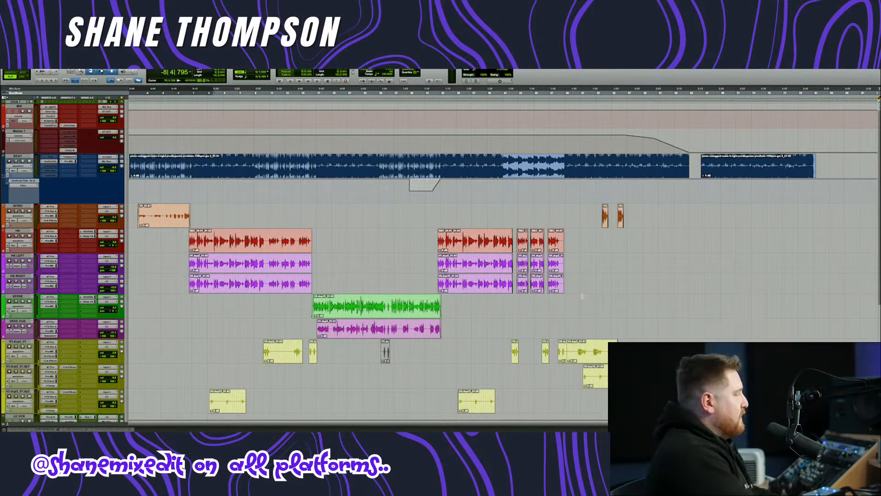
pyautogui.scroll(-3, 582, 297)
pyautogui.scroll(2, 507, 283)
pyautogui.hscroll(-2, 508, 283)
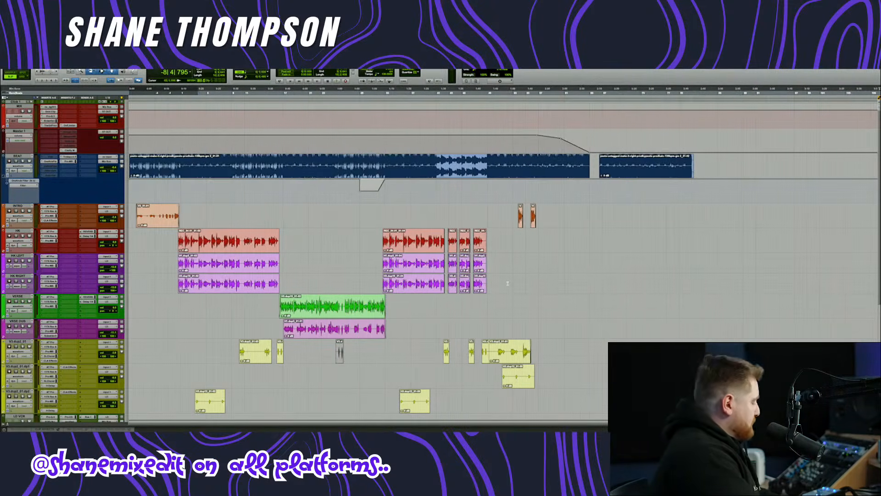